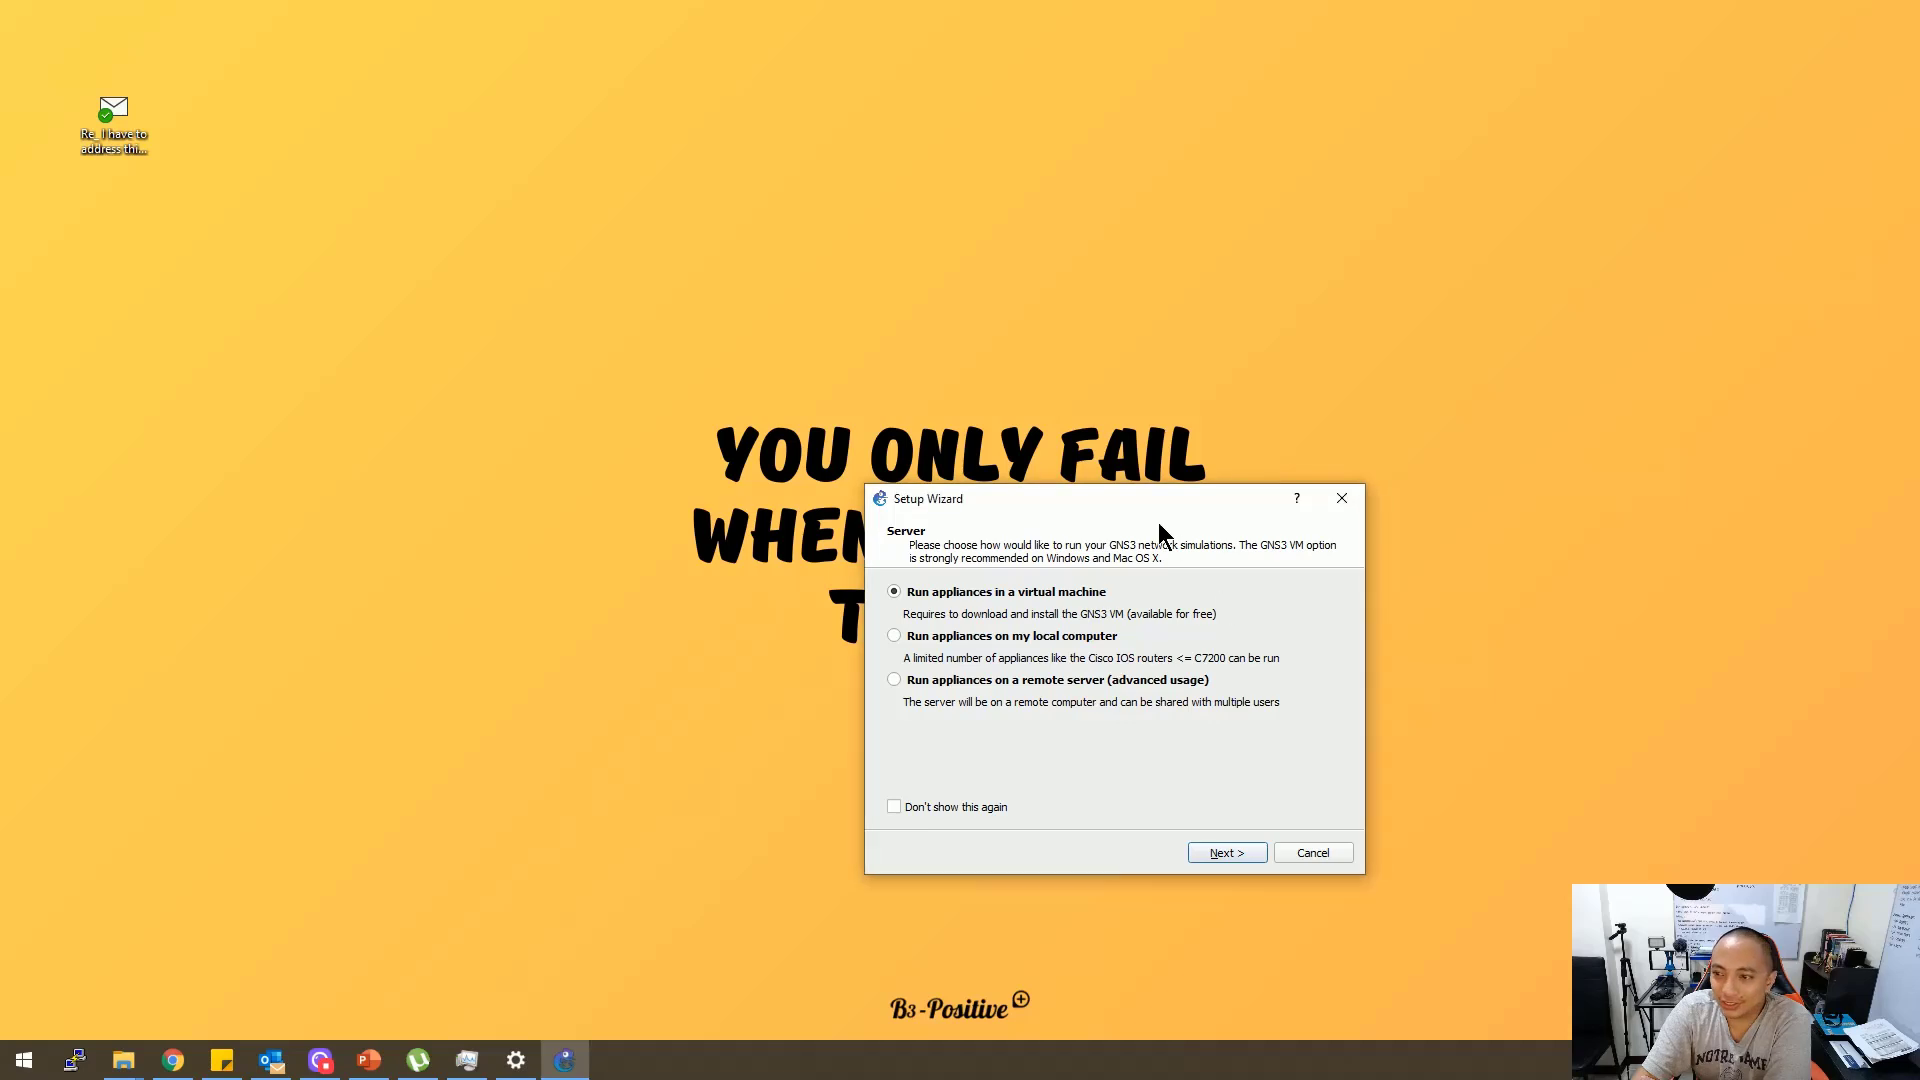
Choose to run appliances on the local computer and accept the local server settings with localhost binding and port 3080 TCP
{"action": "left_click_drag", "start_coordinate": [1164, 500], "coordinate": [1043, 406]}
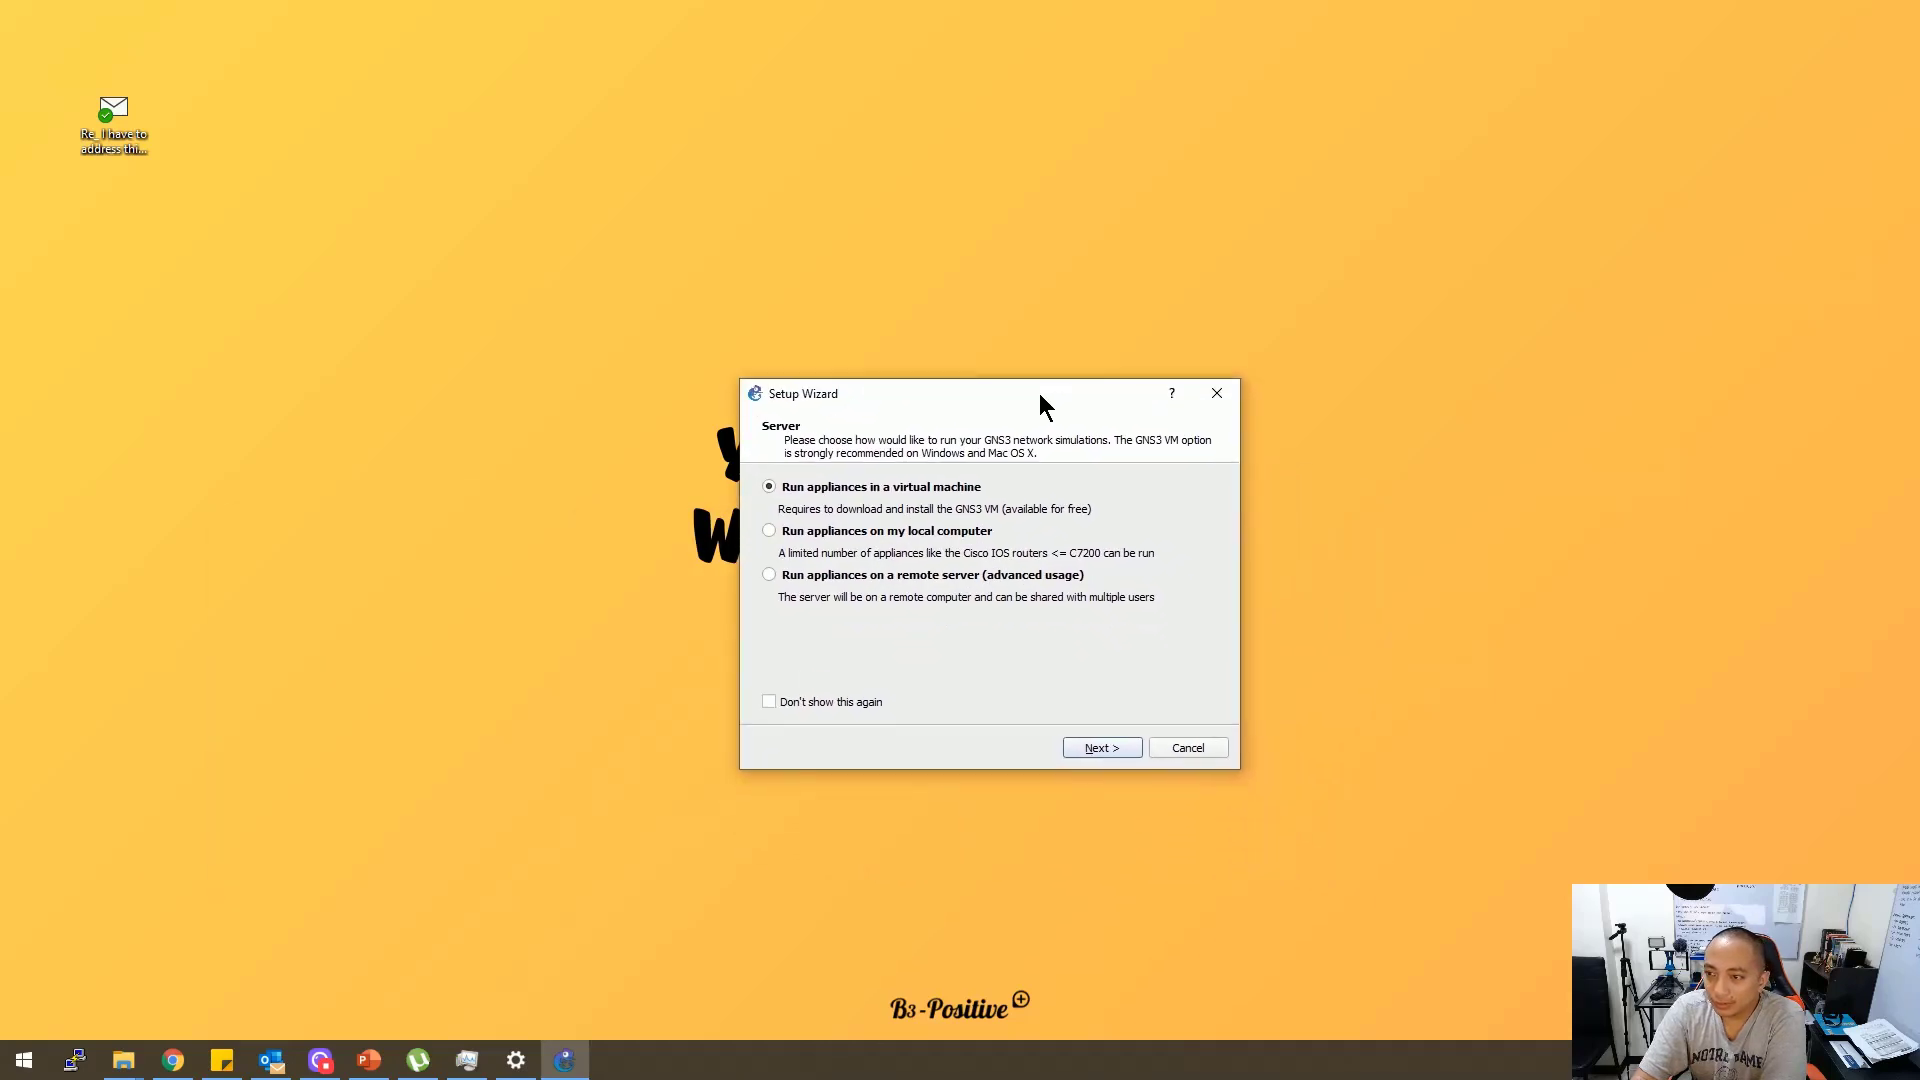
{"action": "left_click", "coordinate": [834, 534]}
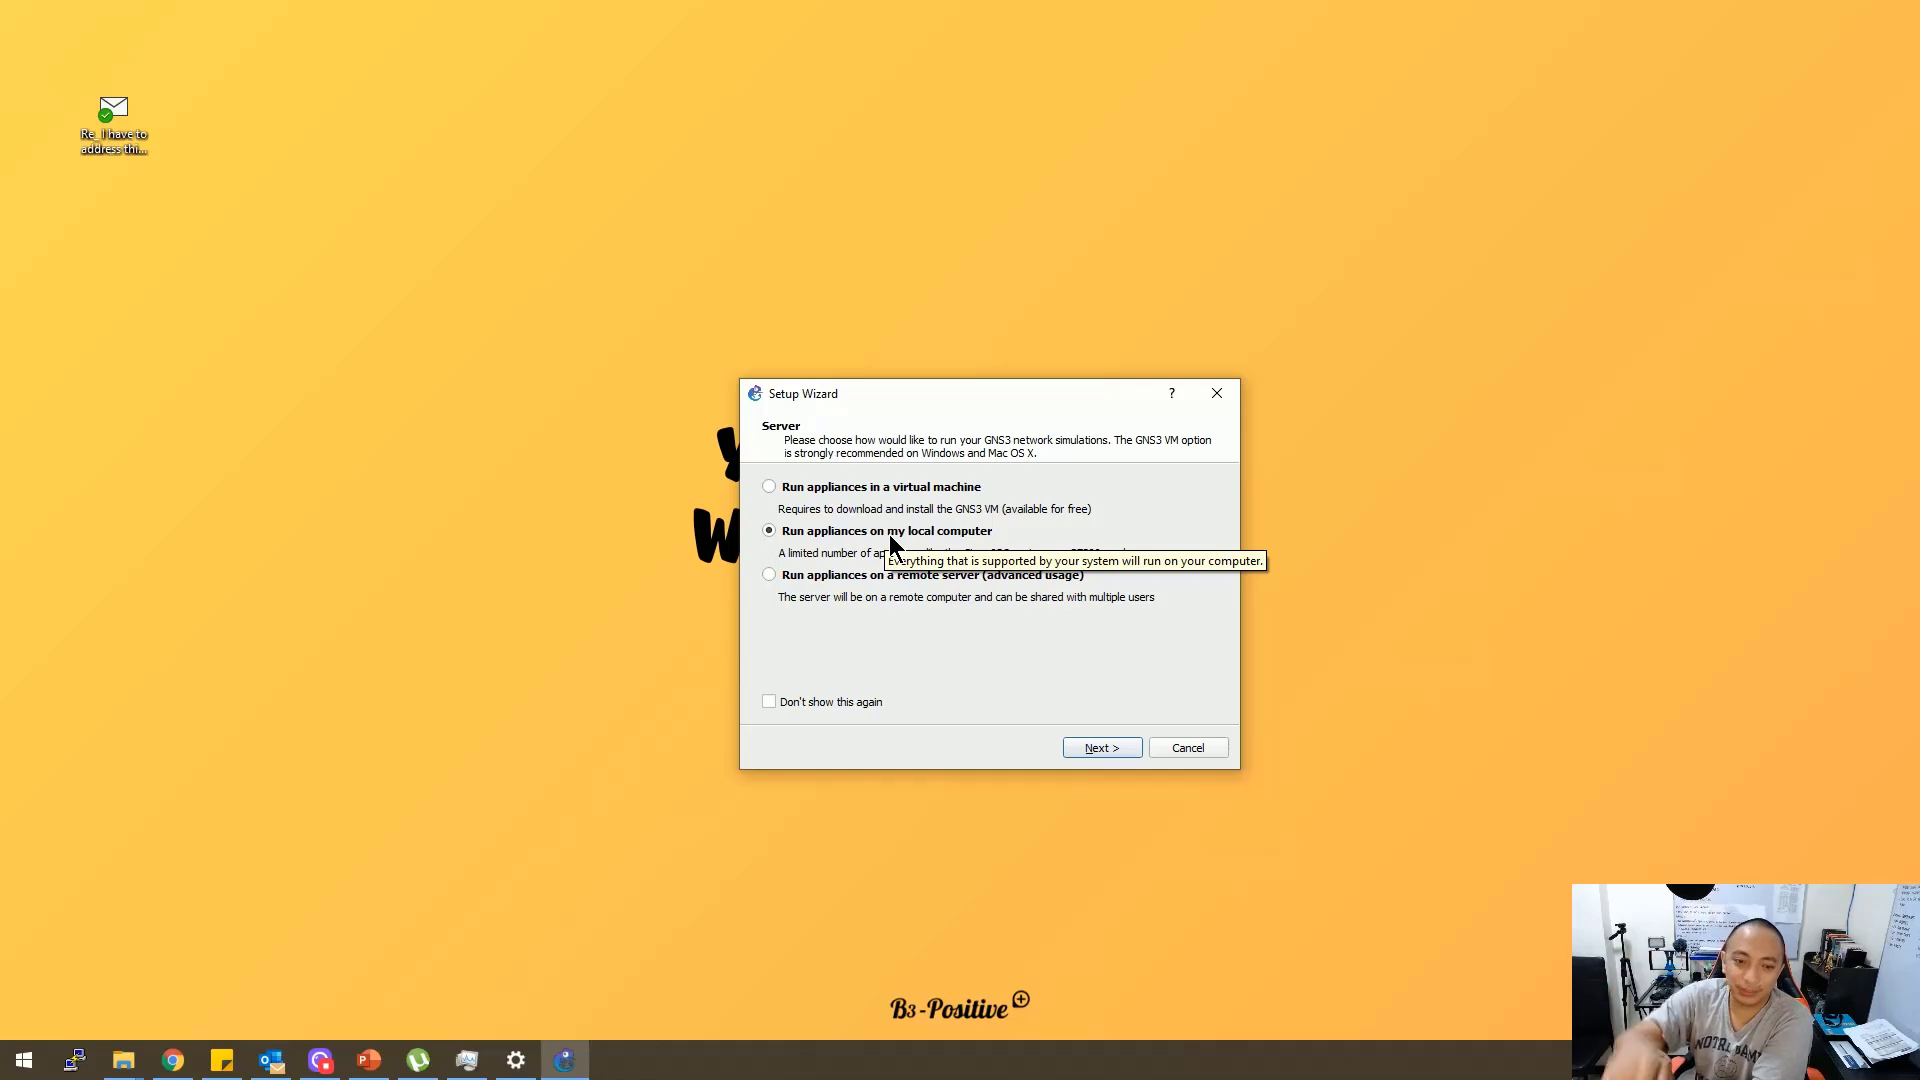
{"action": "left_click", "coordinate": [1118, 580]}
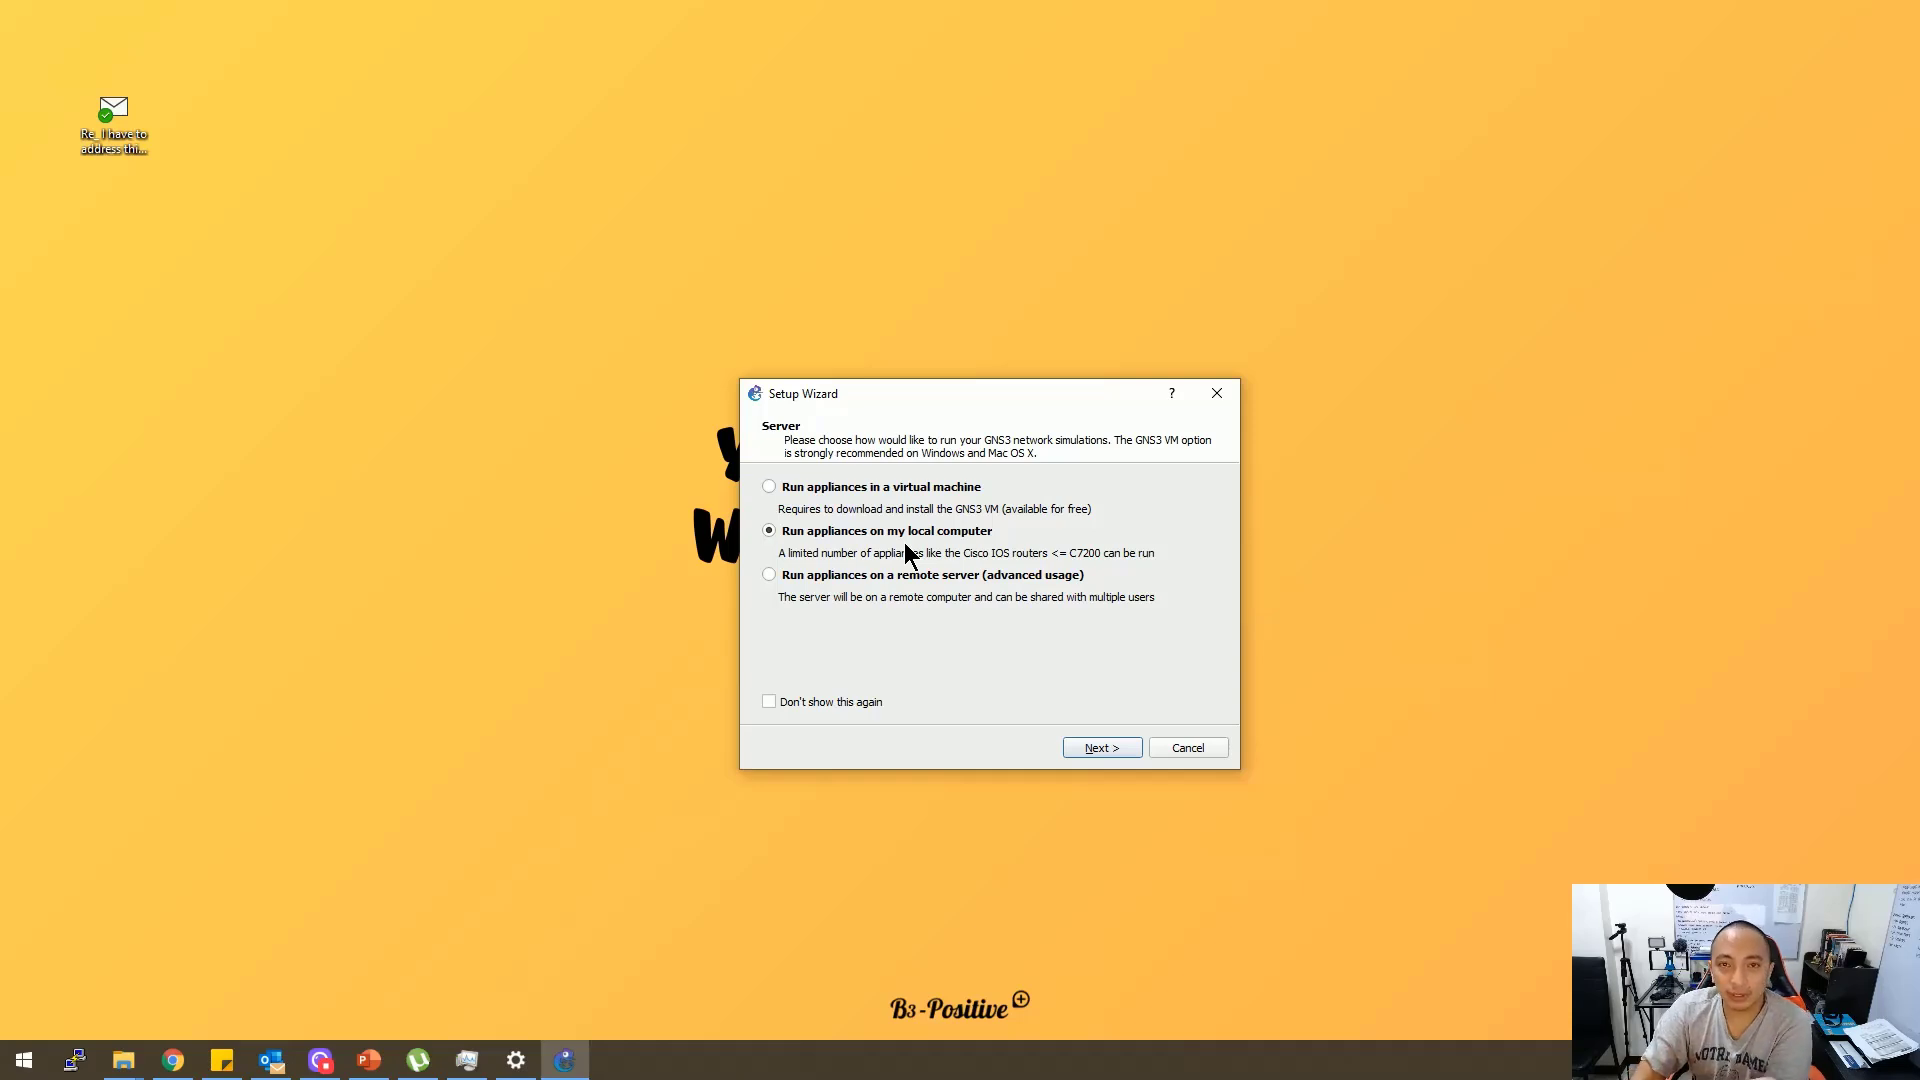
{"action": "left_click", "coordinate": [1108, 757]}
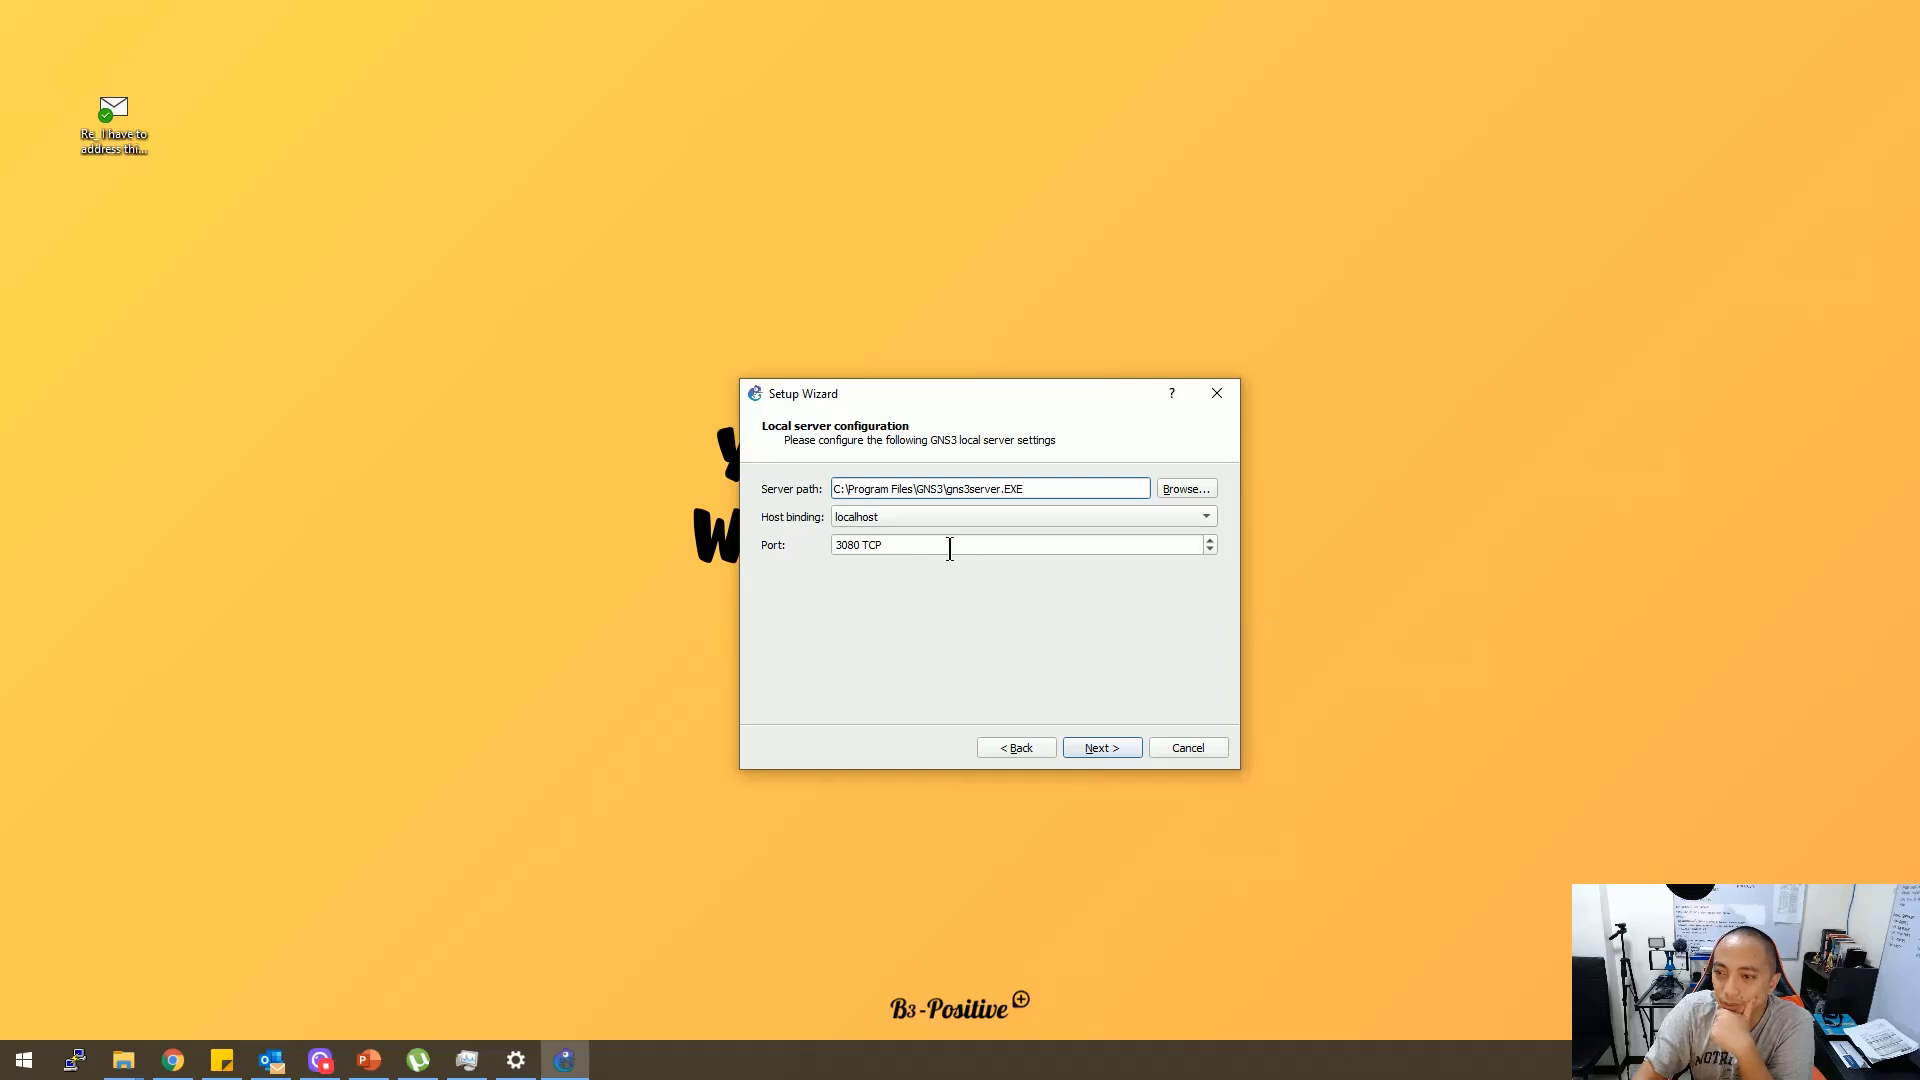
{"action": "left_click", "coordinate": [1093, 752]}
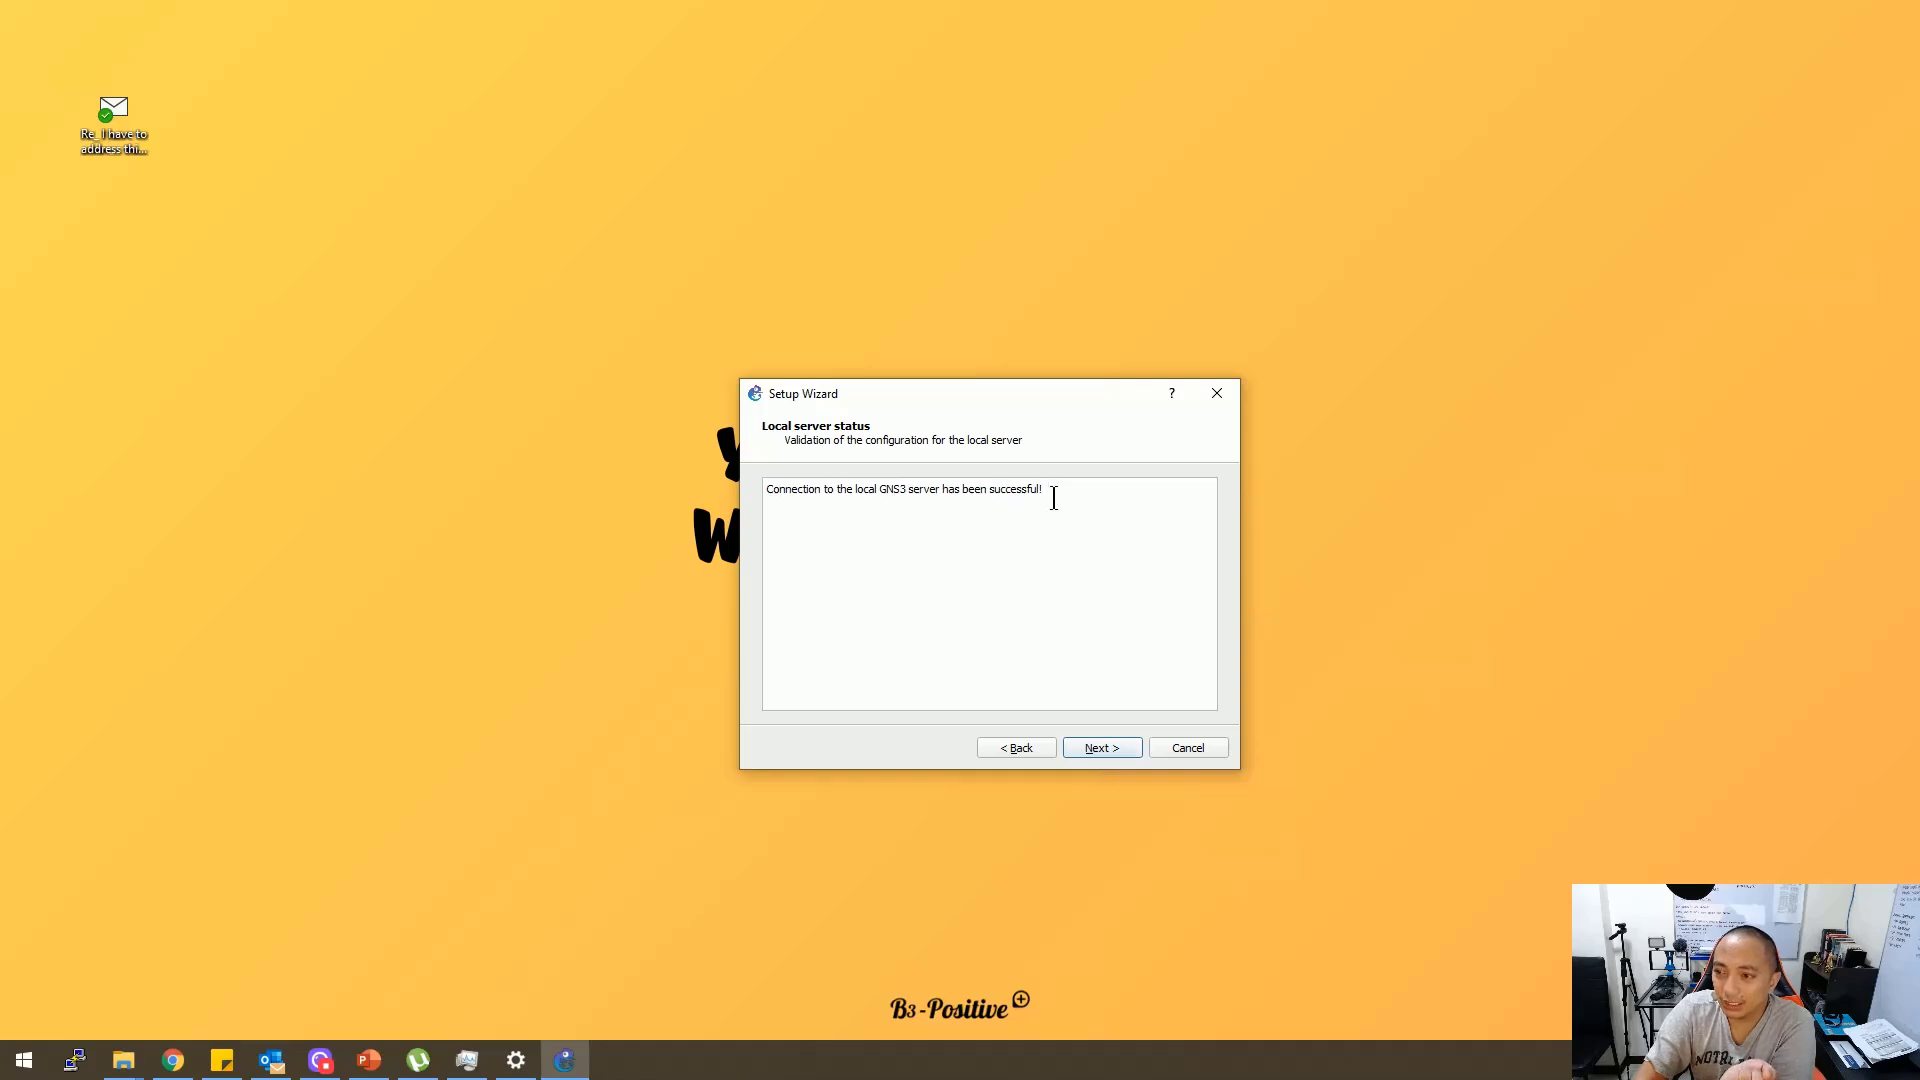
Check the local server status message and finish the setup wizard
{"action": "left_click_drag", "start_coordinate": [1057, 490], "coordinate": [750, 488]}
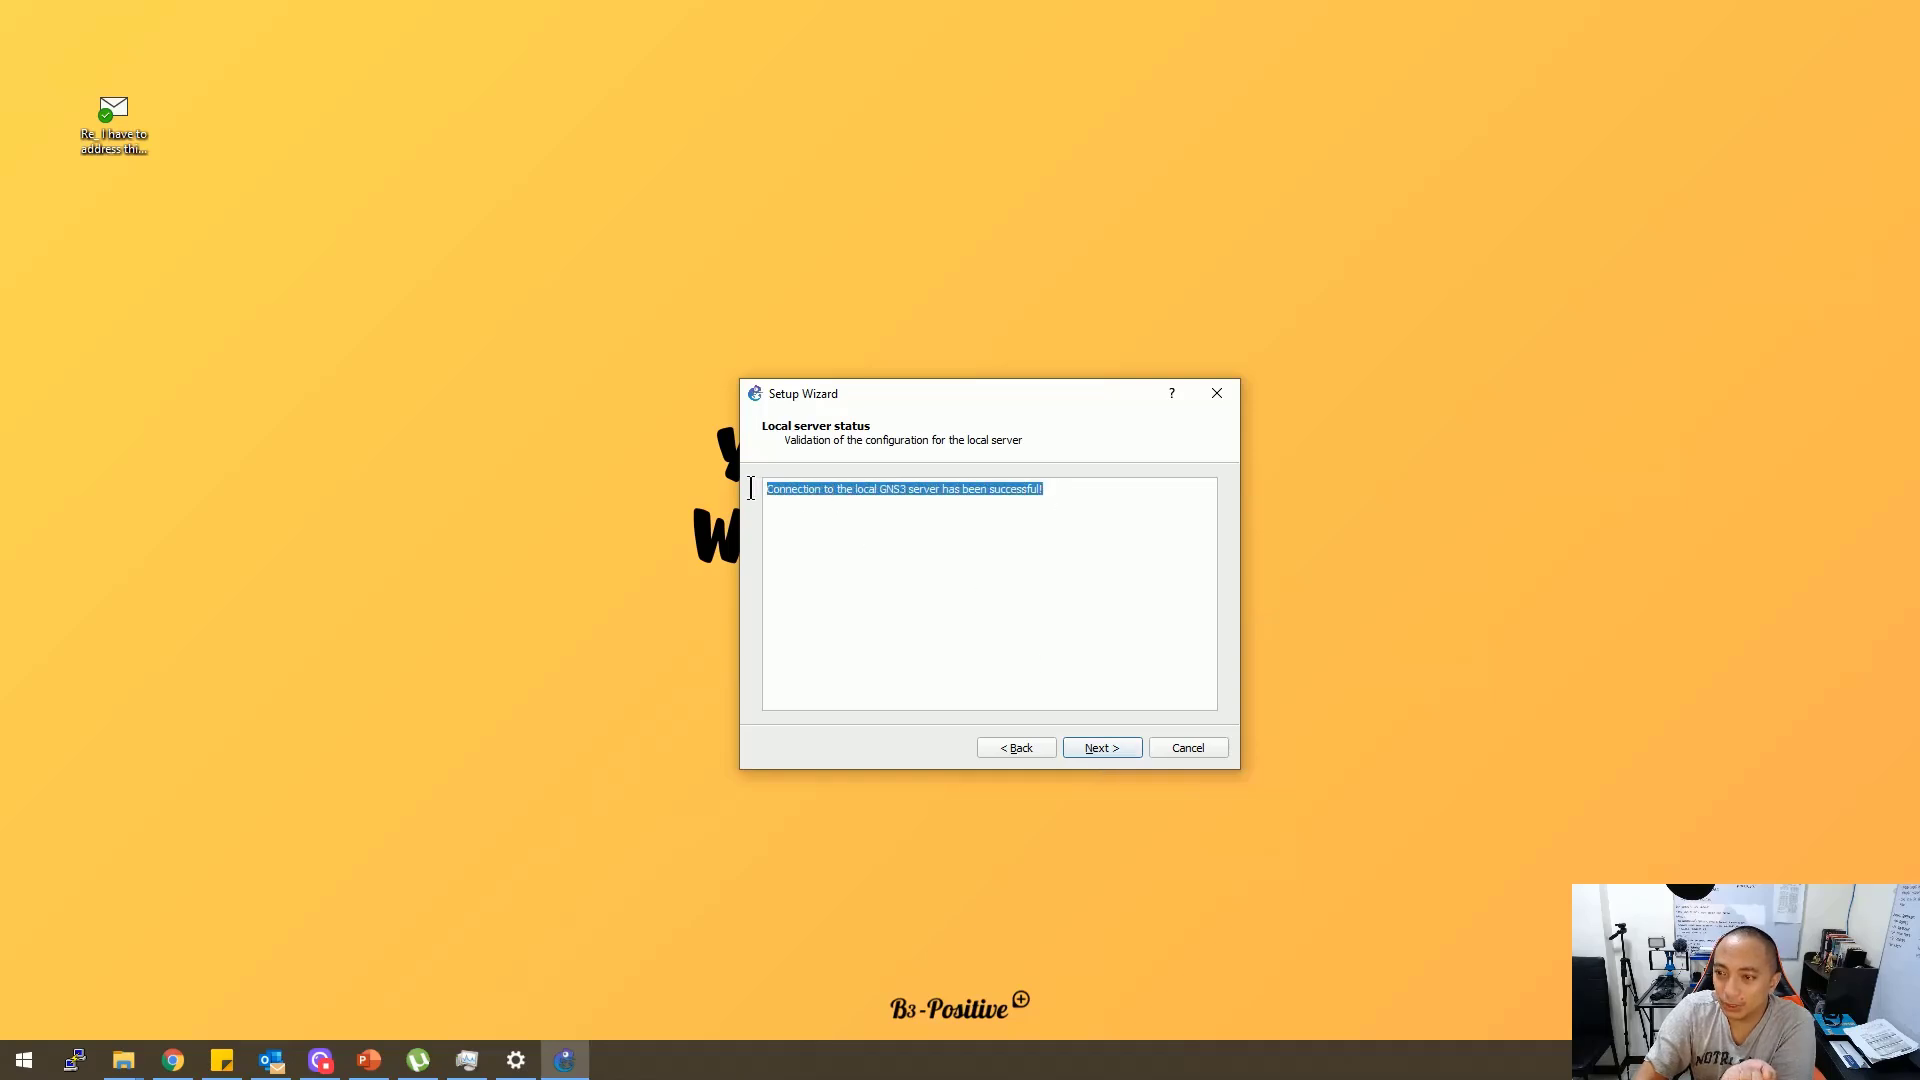
{"action": "left_click", "coordinate": [915, 509]}
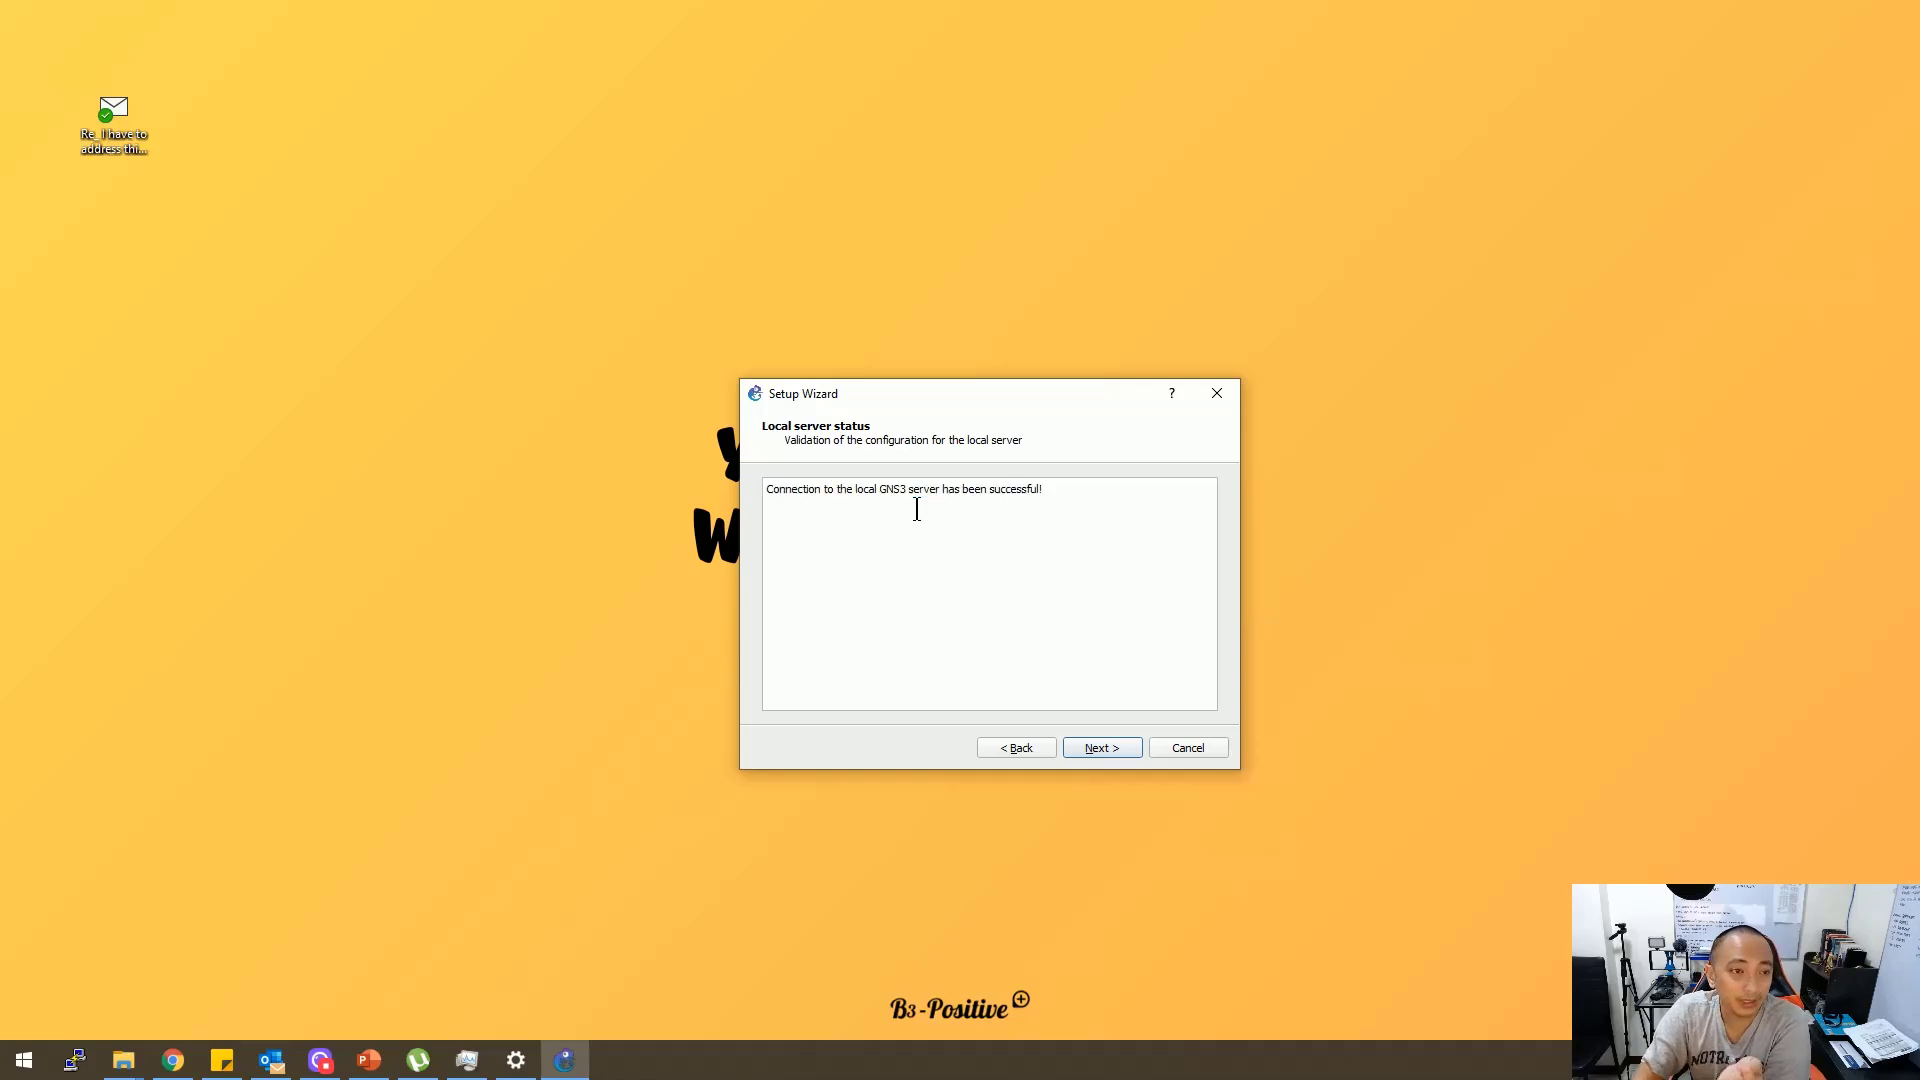
{"action": "left_click", "coordinate": [1101, 750]}
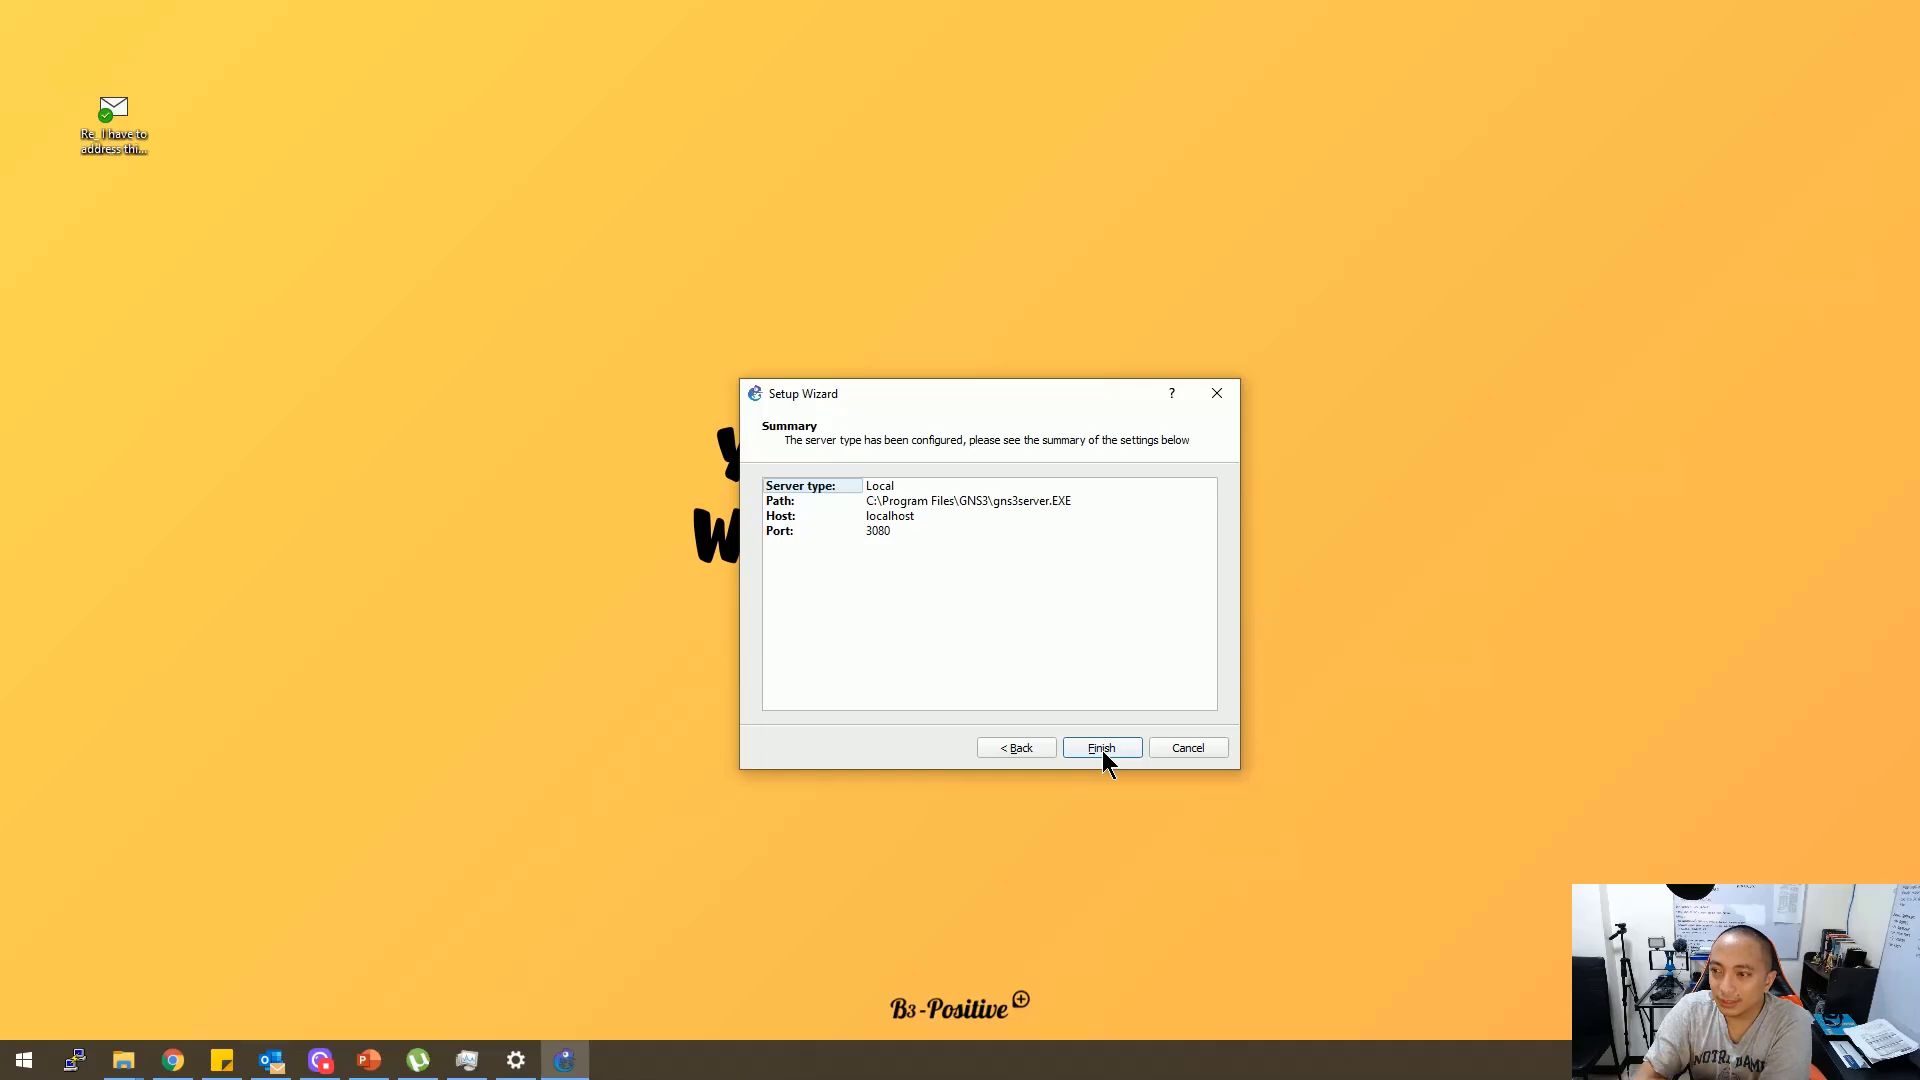
{"action": "left_click", "coordinate": [1102, 749]}
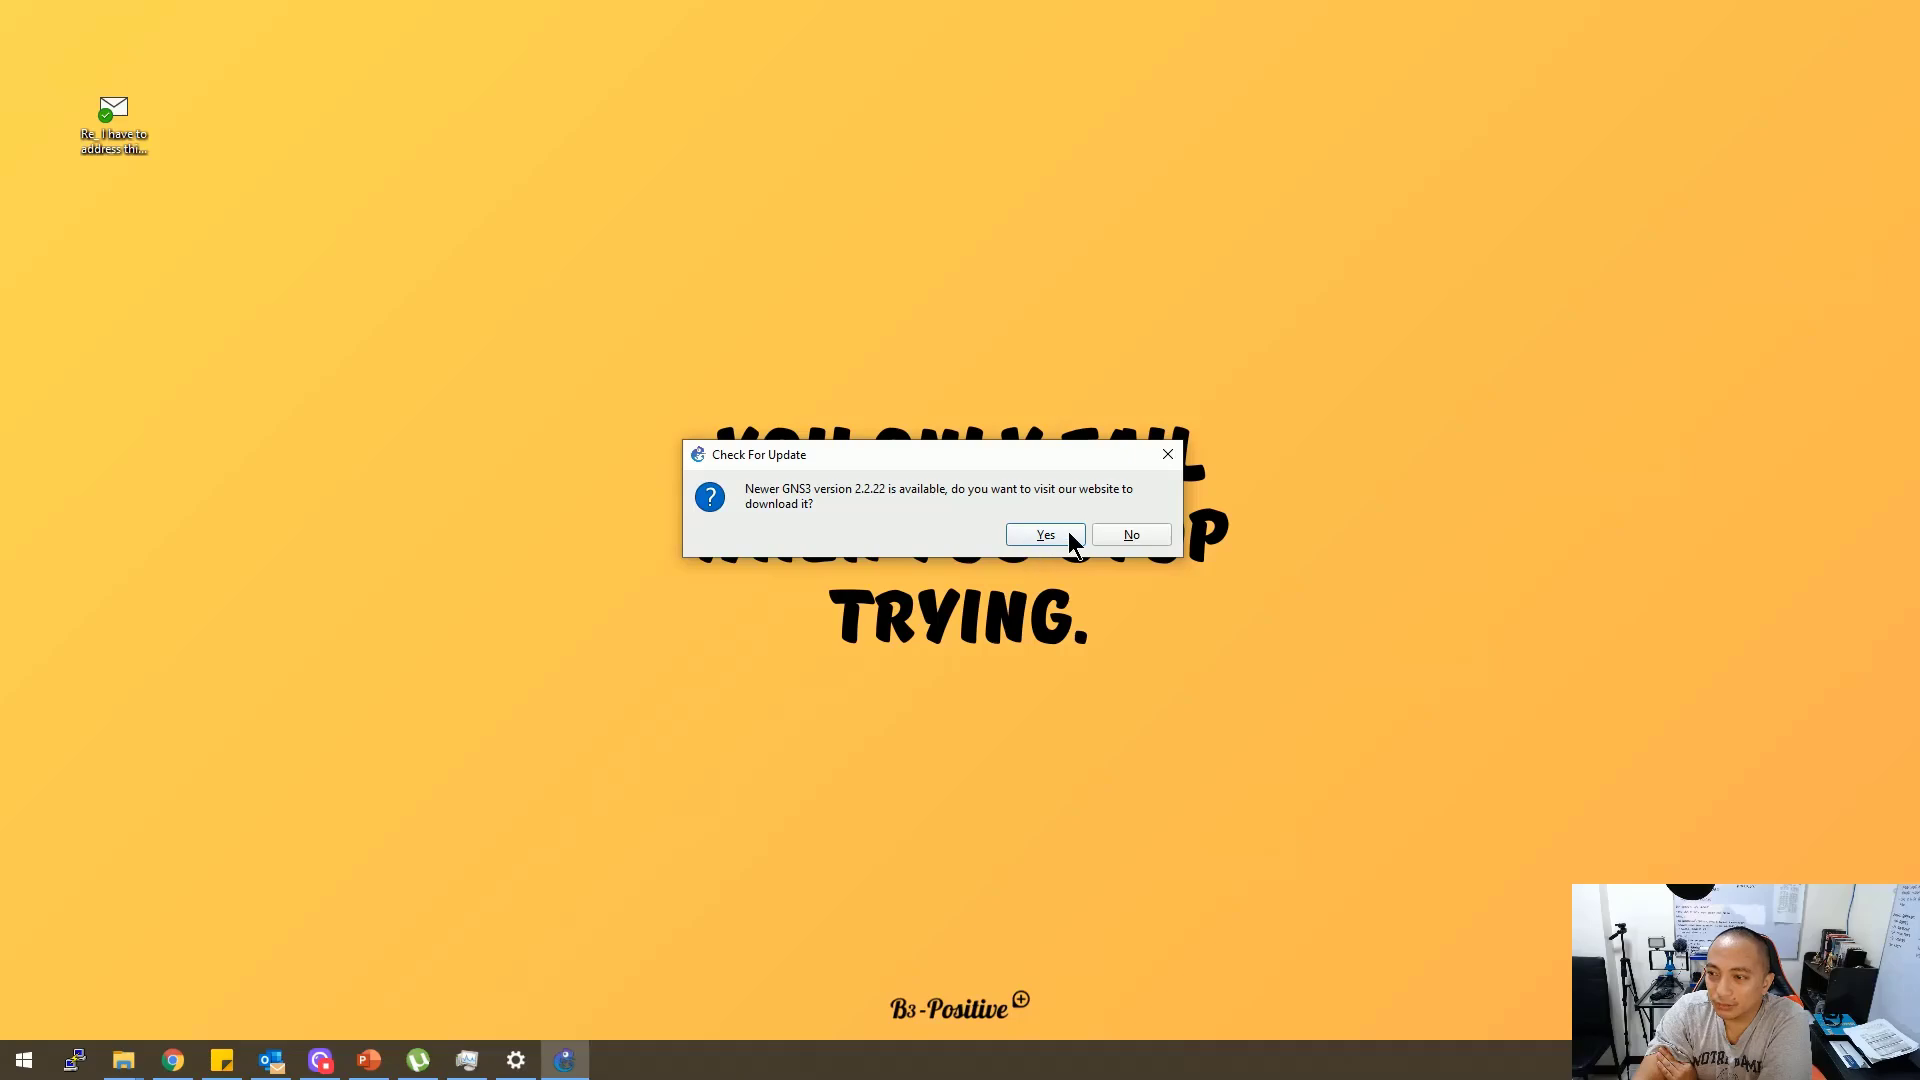
Decline the download of the newer GNS3 version and maximise the main window
{"action": "left_click", "coordinate": [1131, 536]}
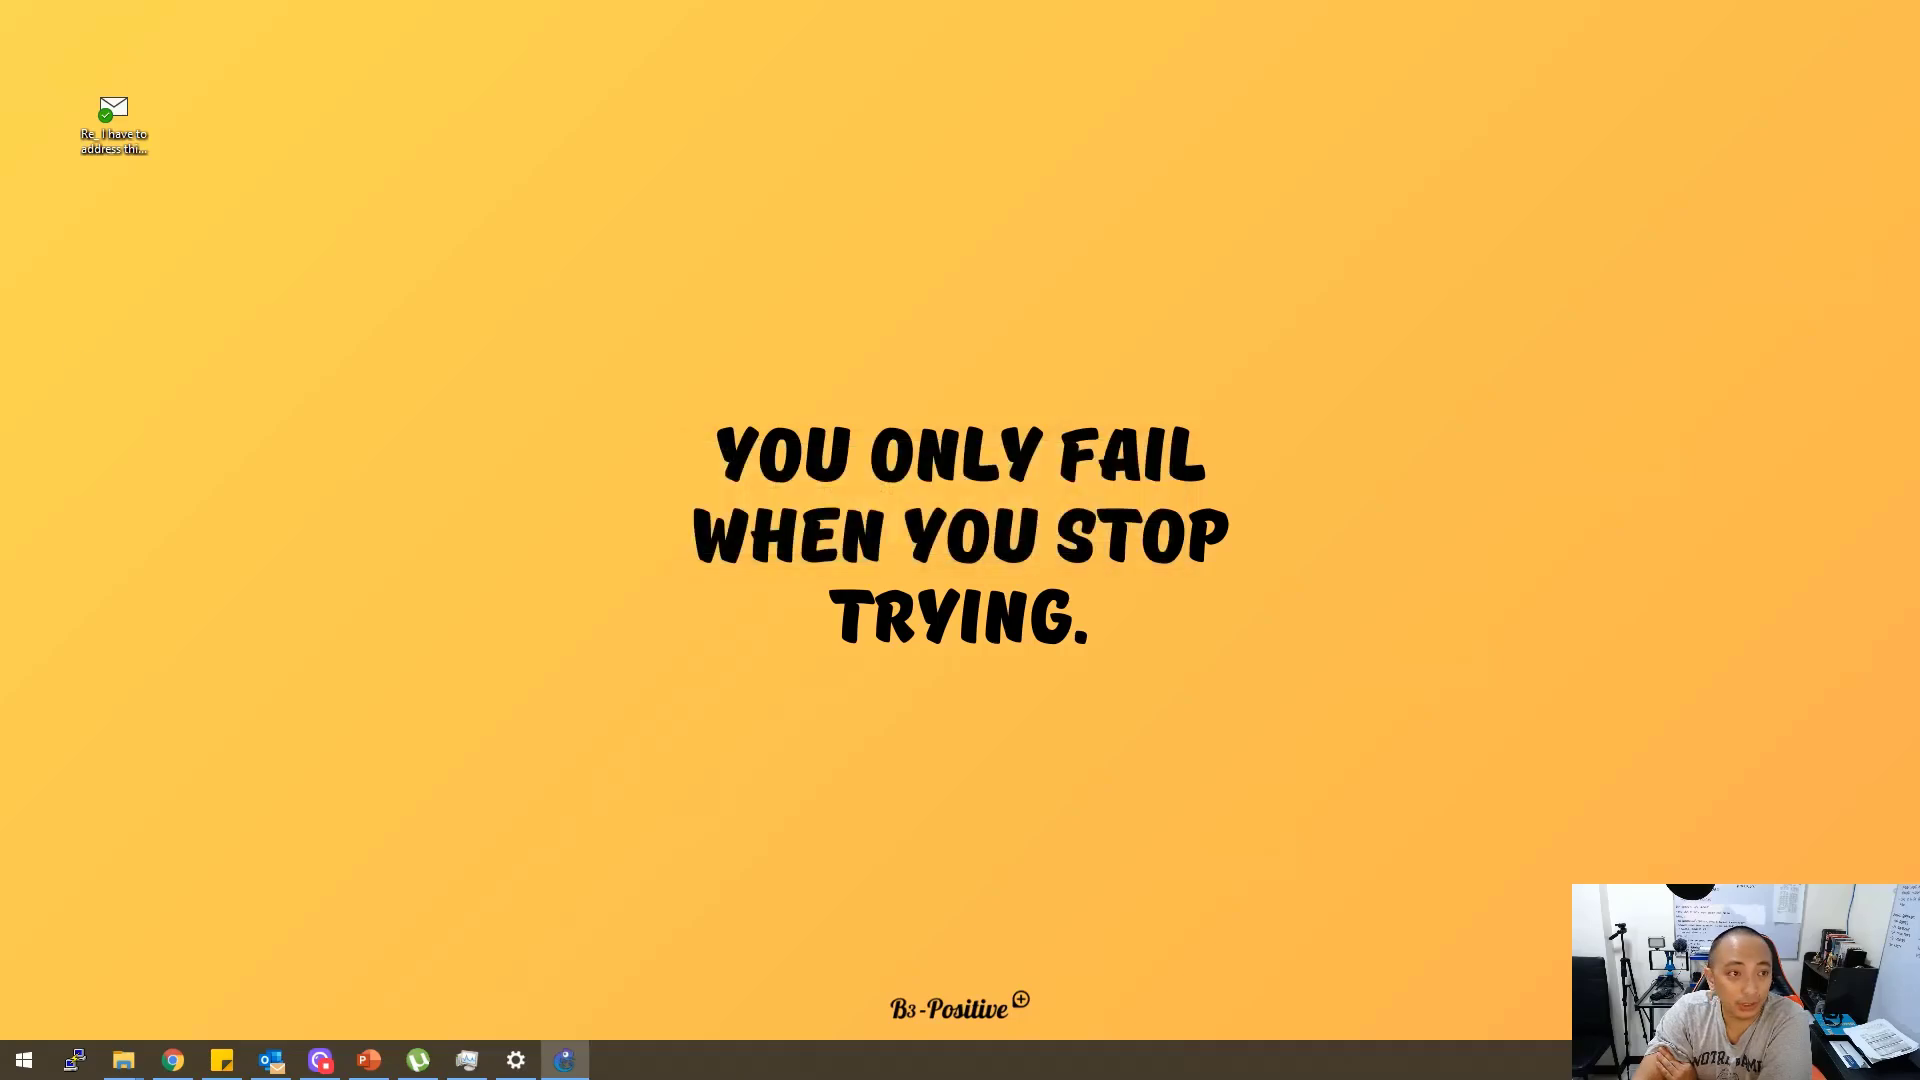
{"action": "left_click_drag", "start_coordinate": [420, 343], "coordinate": [1226, 203]}
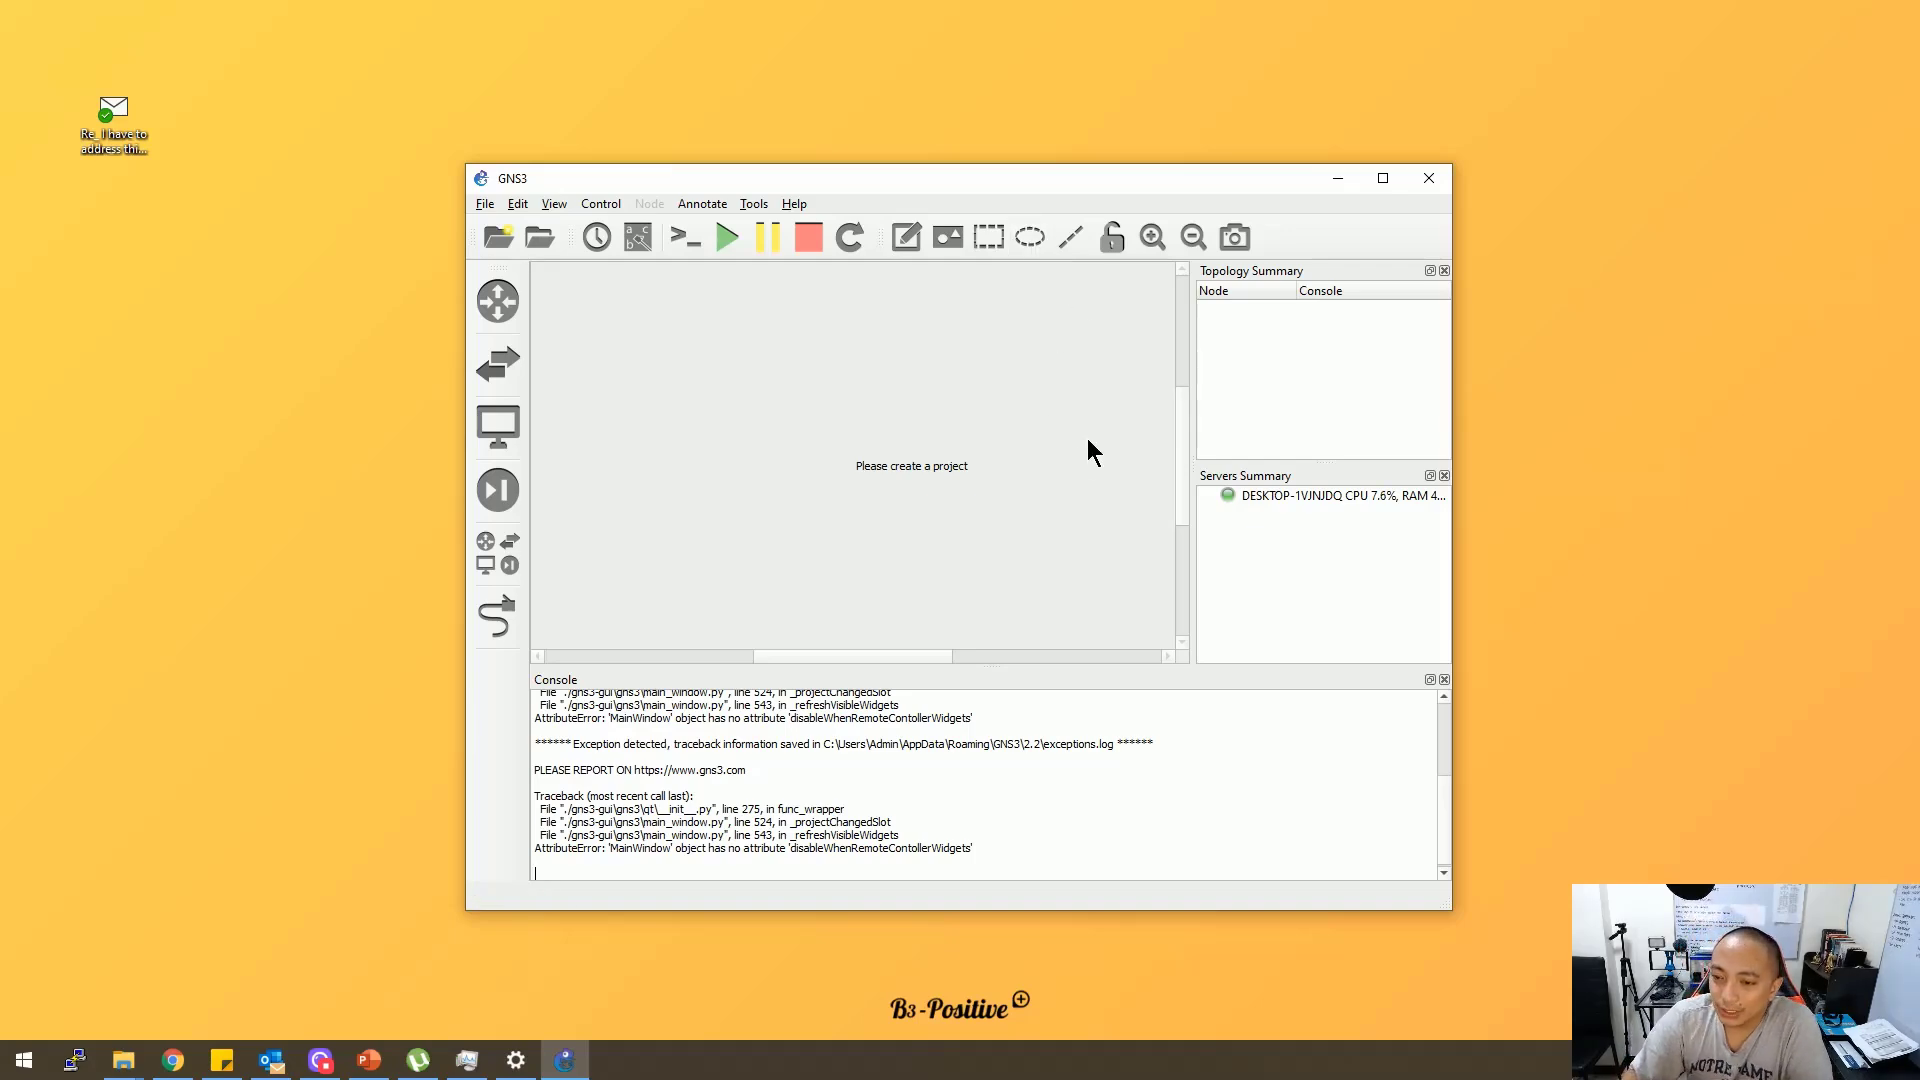
{"action": "left_click", "coordinate": [1383, 178]}
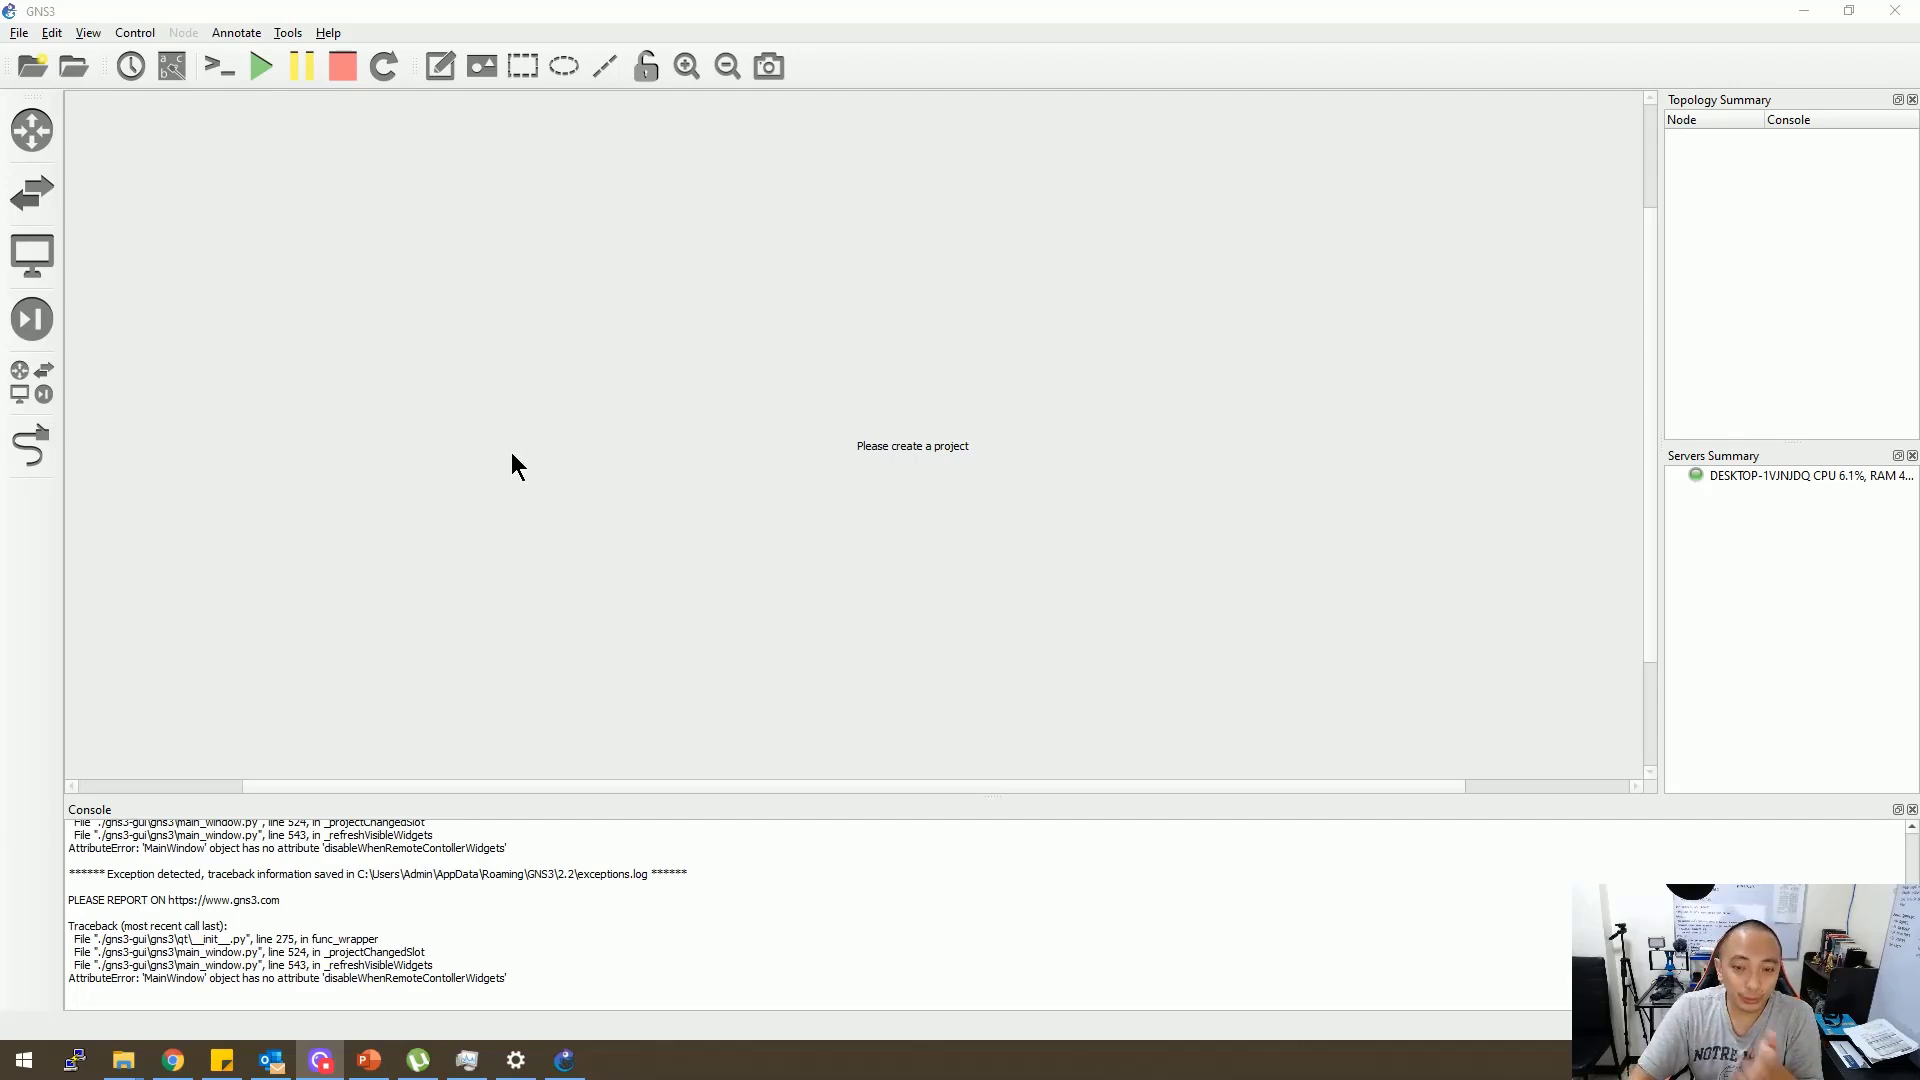
Switch to File Explorer and open the Cisco IOS Router Images folder inside Cisco CCNA 2021 to view the router images
{"action": "mouse_move", "coordinate": [140, 1043]}
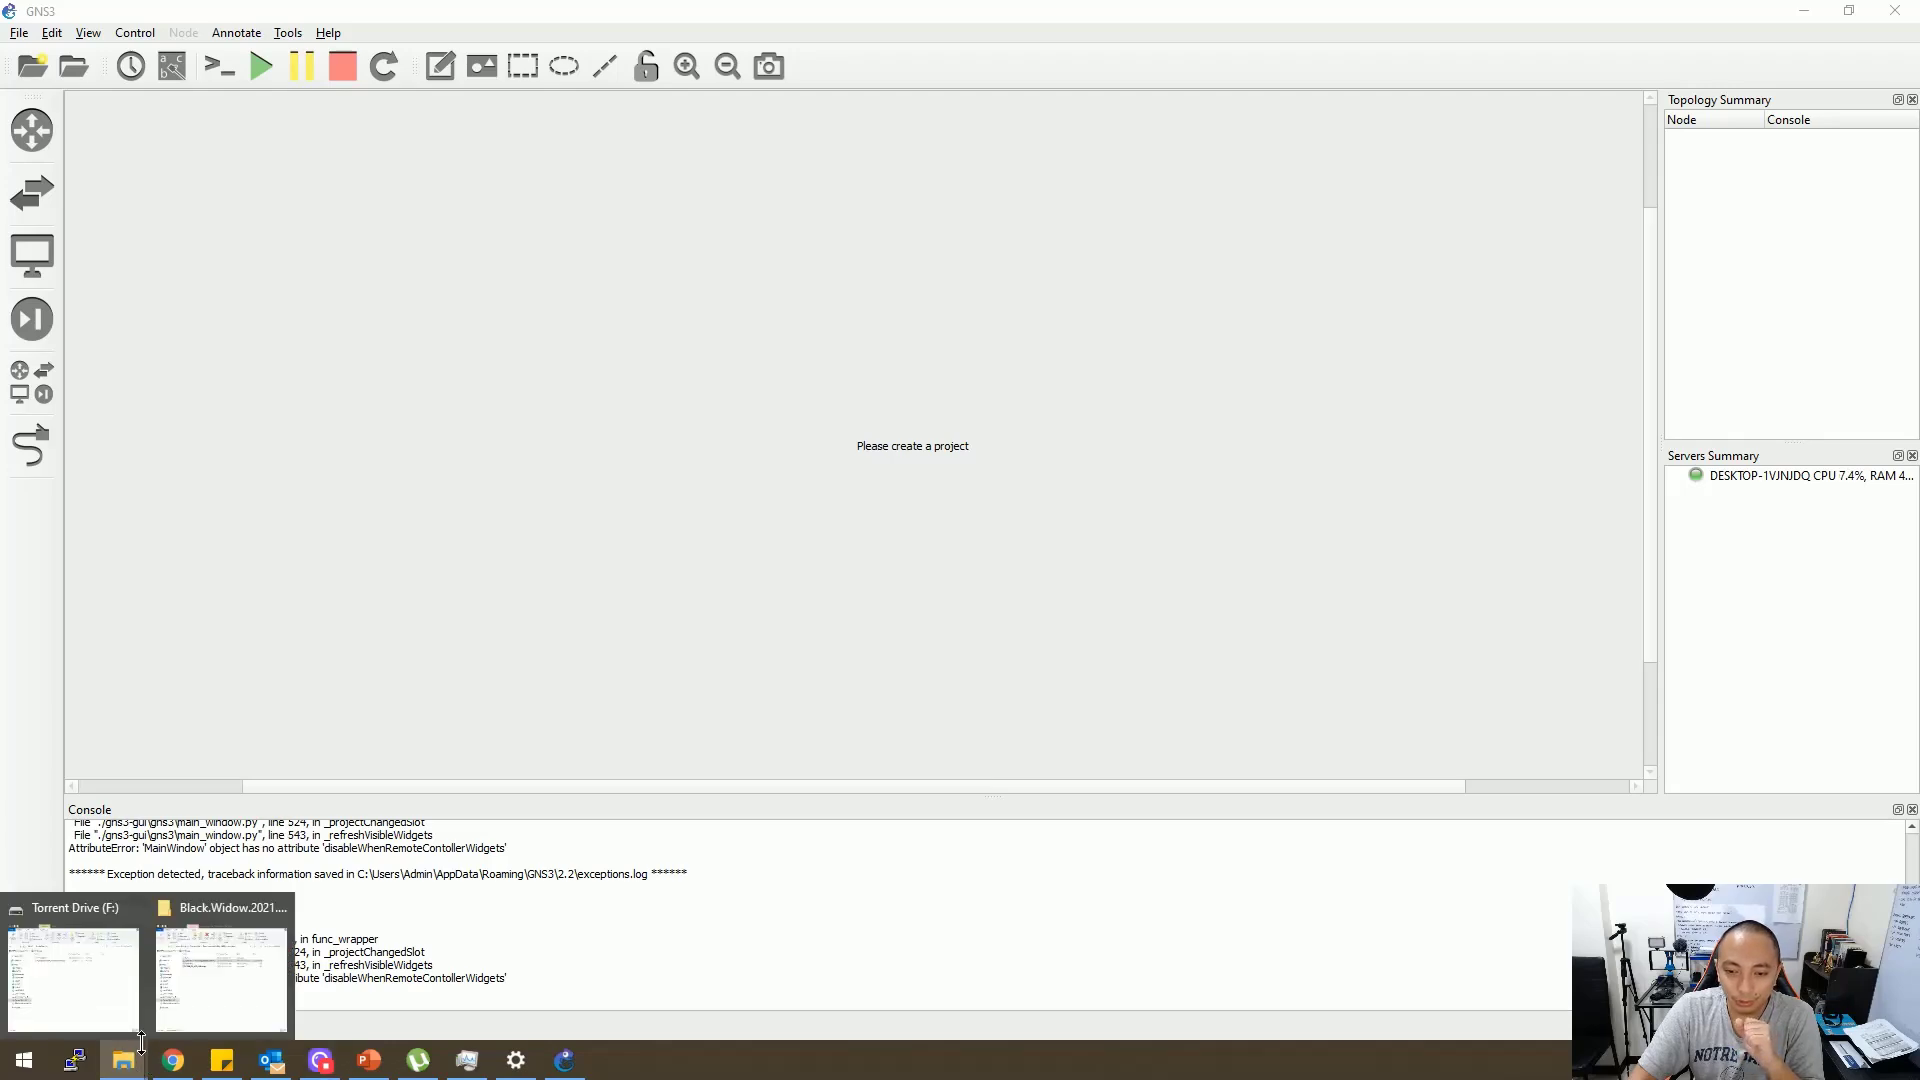
{"action": "left_click", "coordinate": [283, 910]}
{"action": "left_click", "coordinate": [138, 967]}
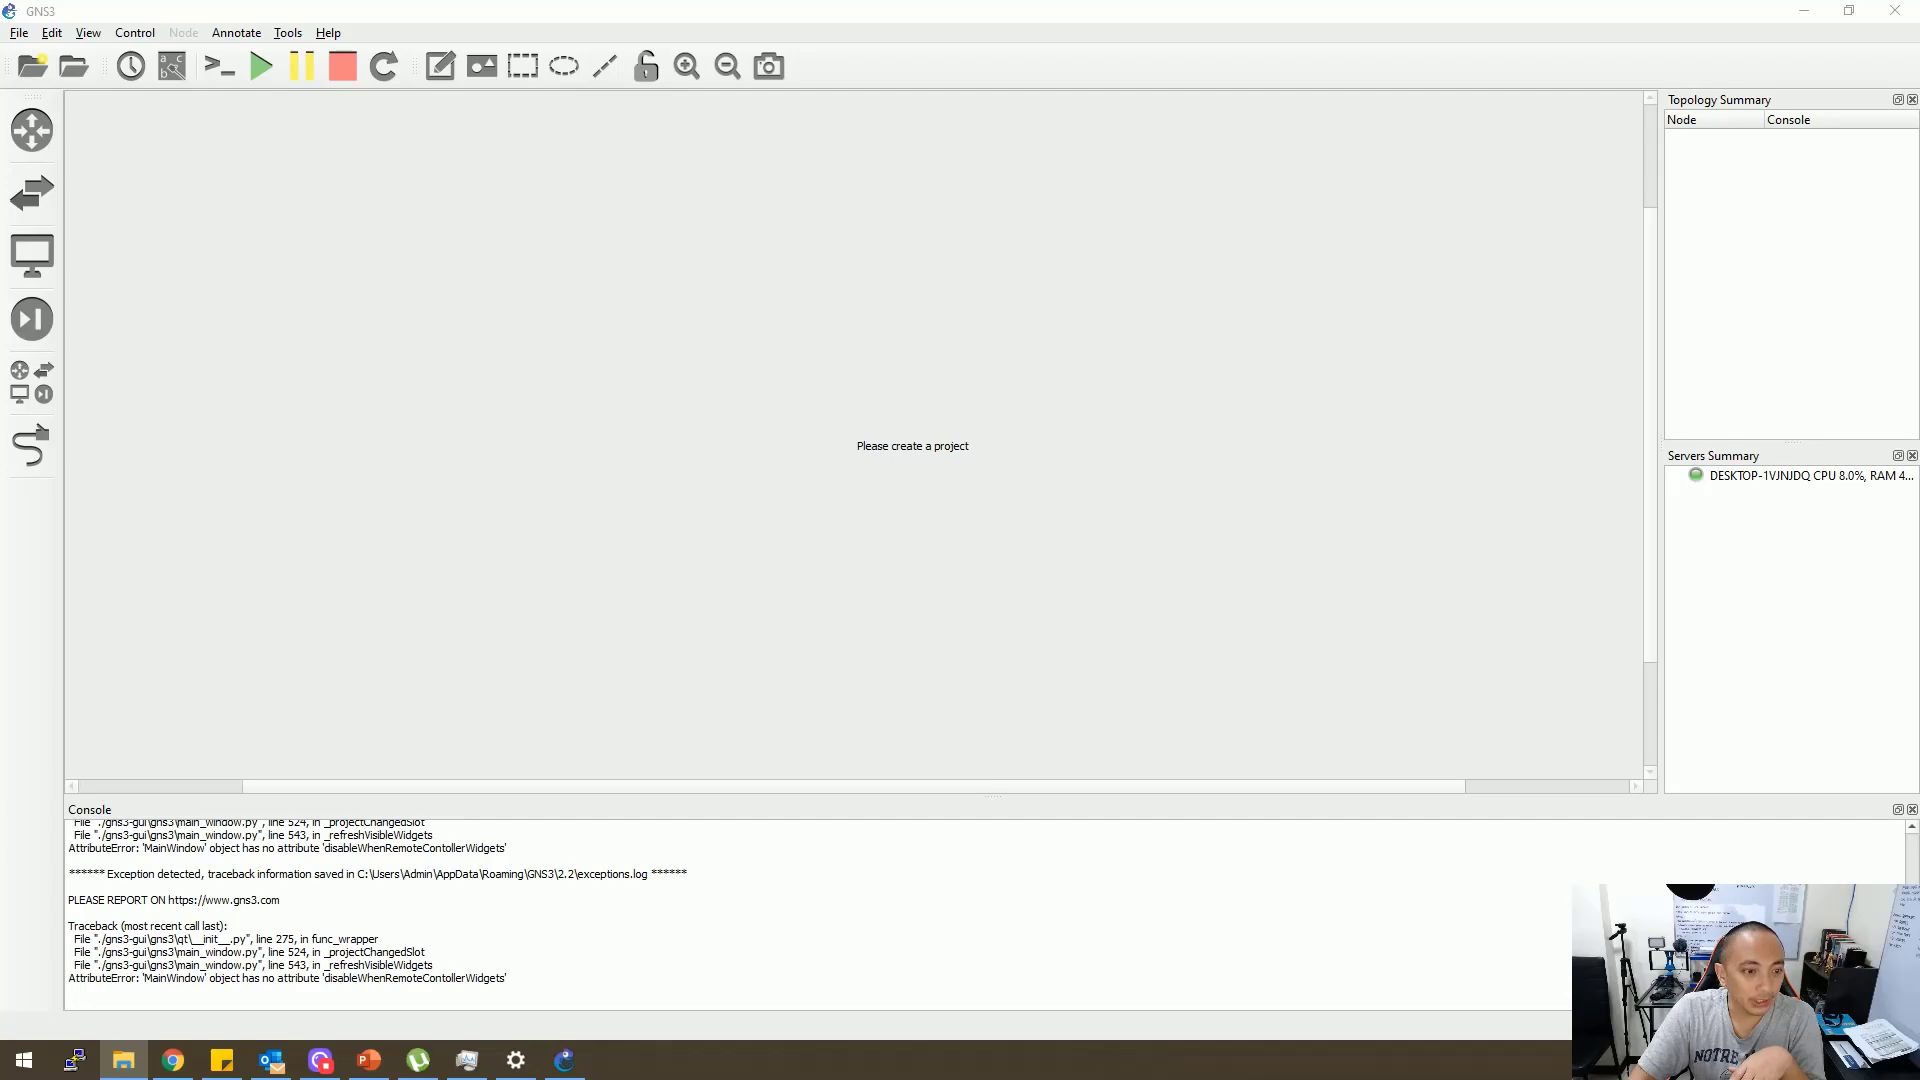
{"action": "left_click_drag", "start_coordinate": [0, 134], "coordinate": [645, 88]}
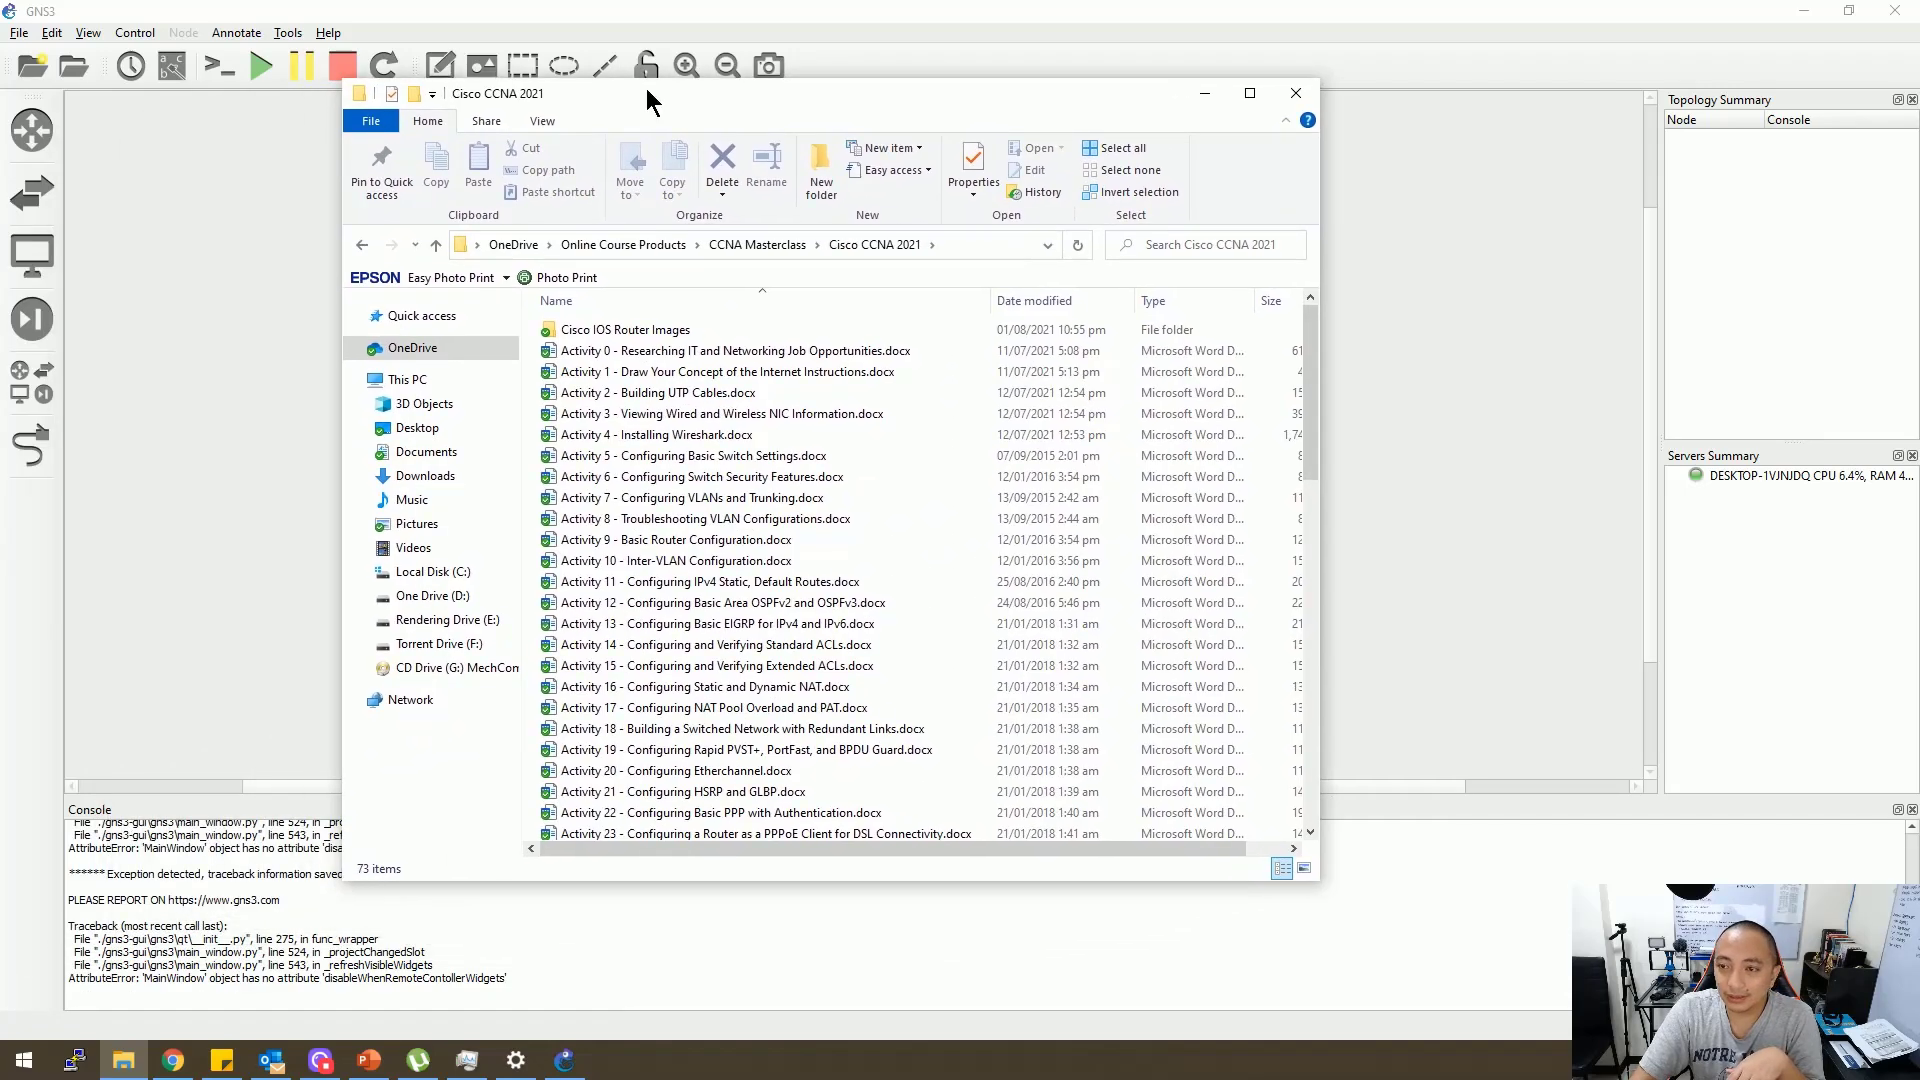
{"action": "left_click", "coordinate": [619, 334]}
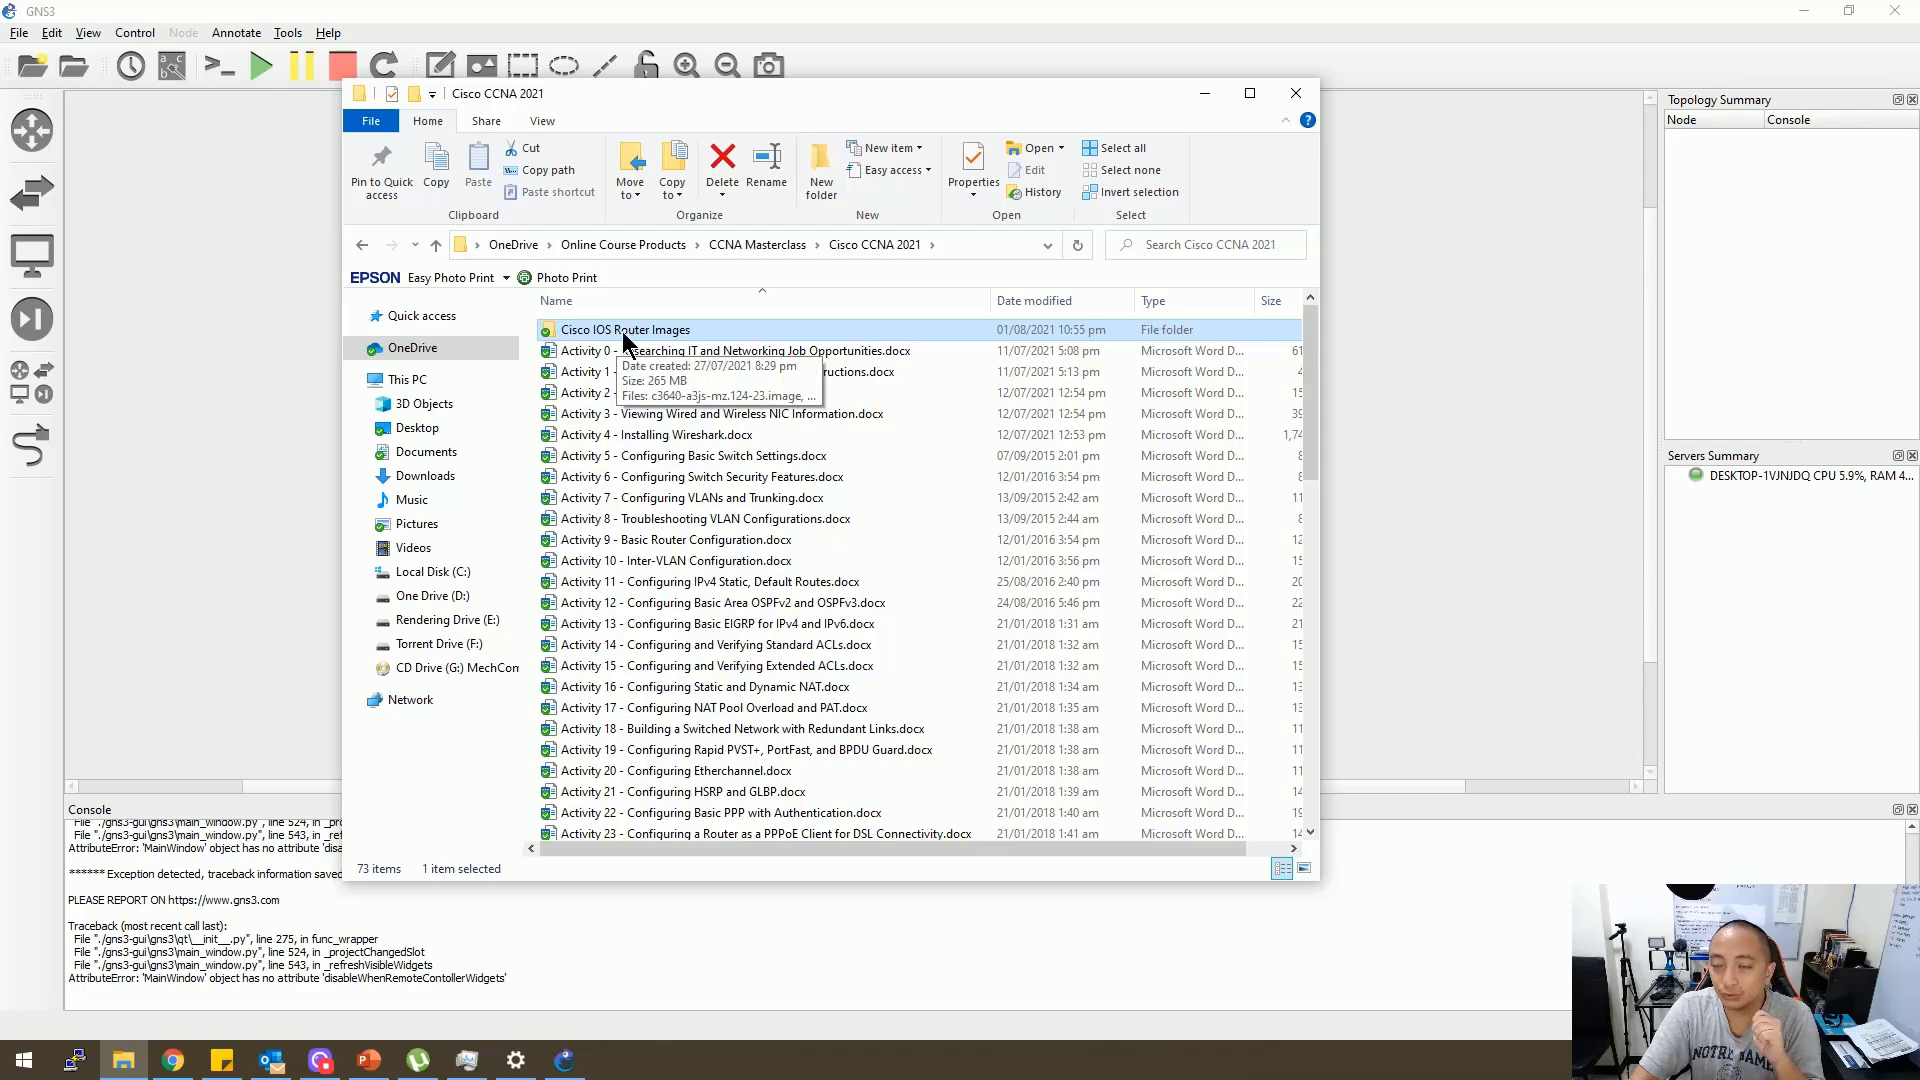
{"action": "double_click", "coordinate": [631, 340]}
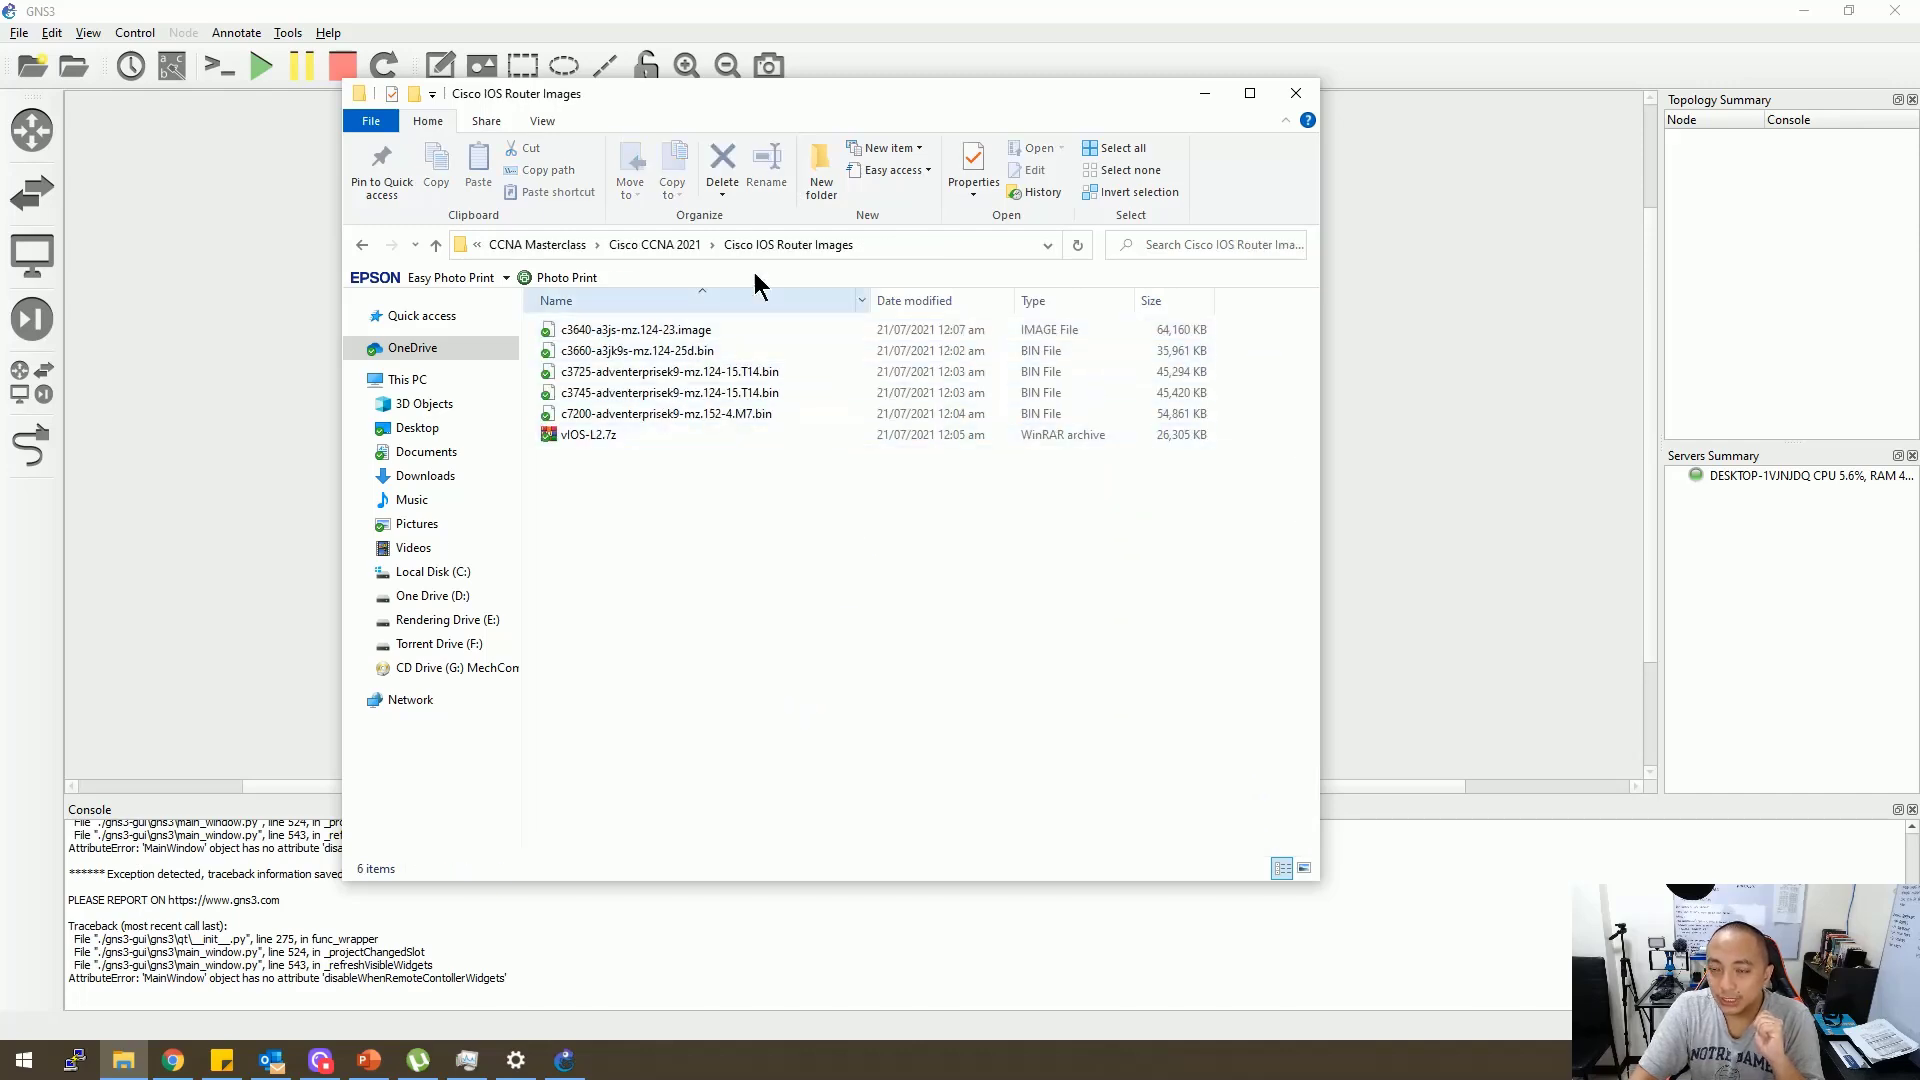
{"action": "left_click_drag", "start_coordinate": [700, 94], "coordinate": [831, 131]}
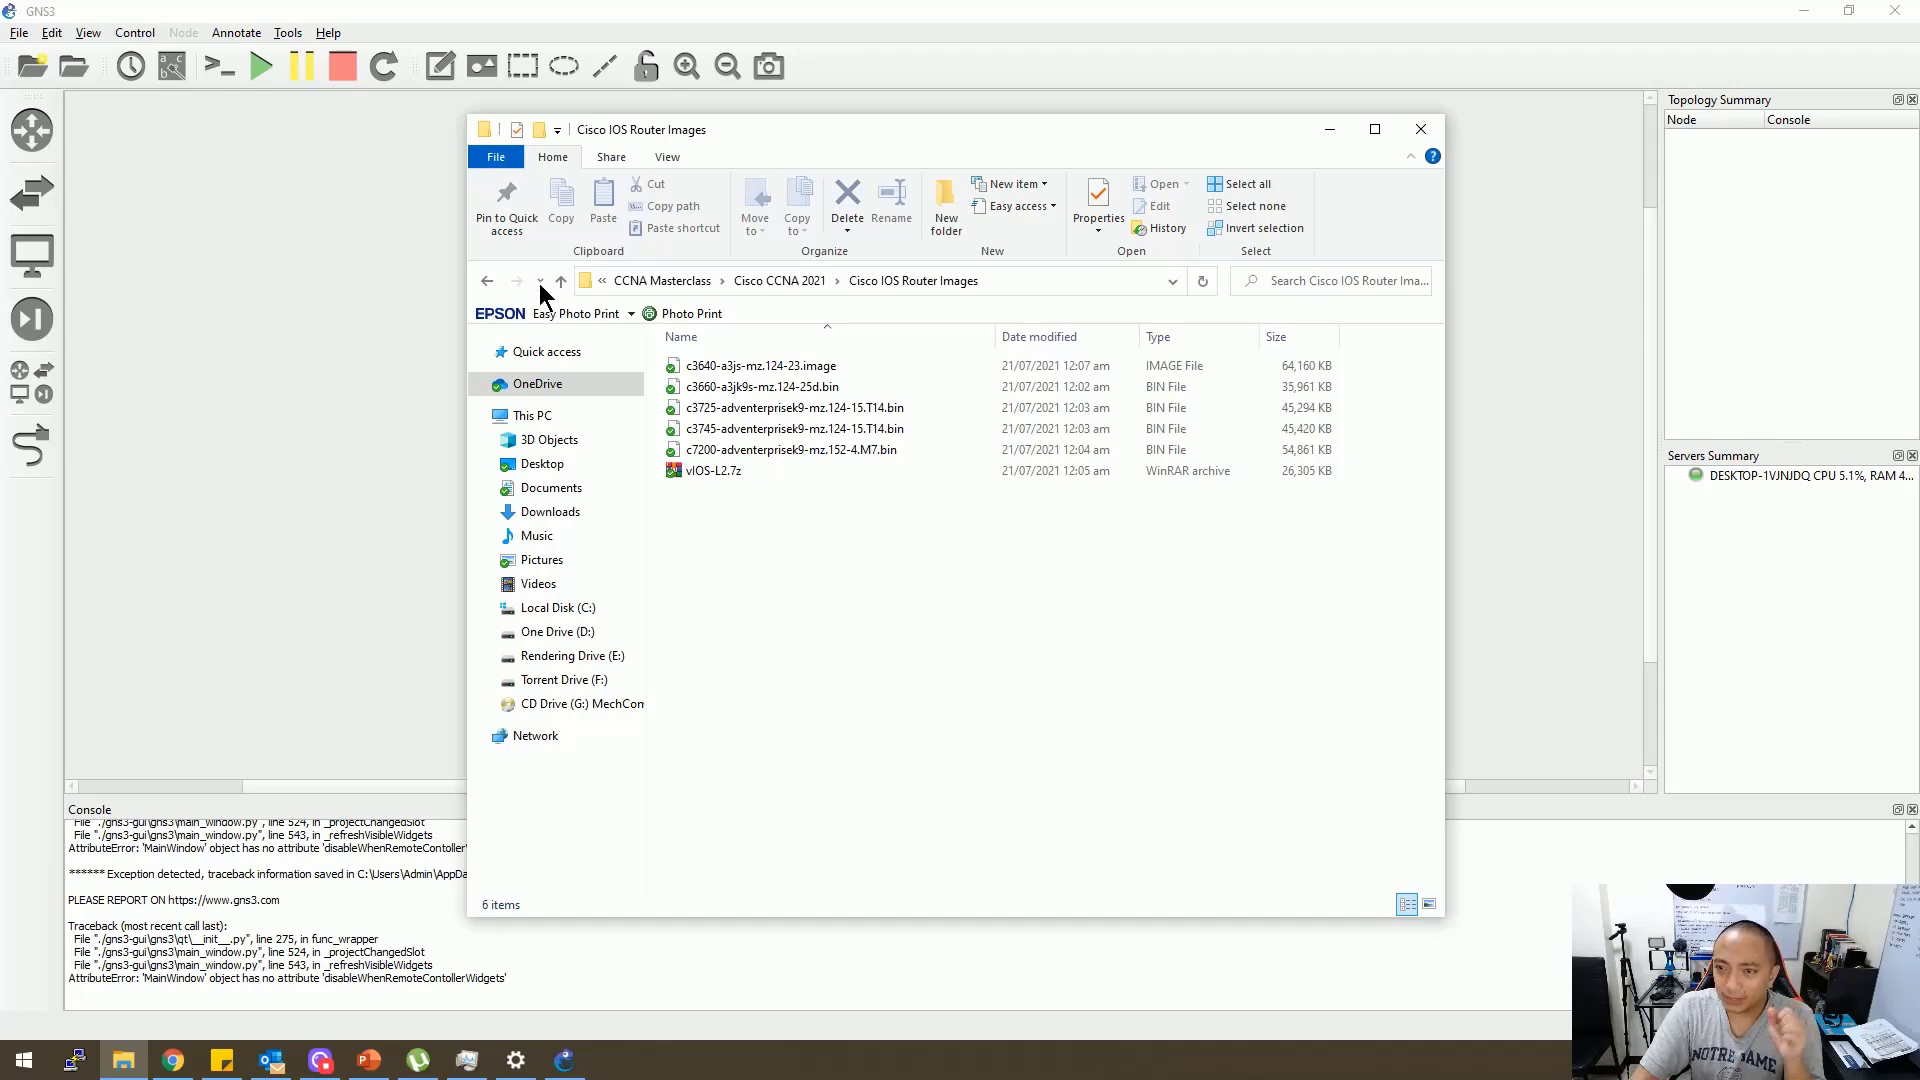
Locate Cisco IOS Router Images.zip in the Cisco CCNA 2021 folder, then reopen the Cisco IOS Router Images folder and move its window aside
{"action": "left_click", "coordinate": [487, 281]}
{"action": "scroll", "coordinate": [884, 690], "scroll_direction": "up", "scroll_amount": 1}
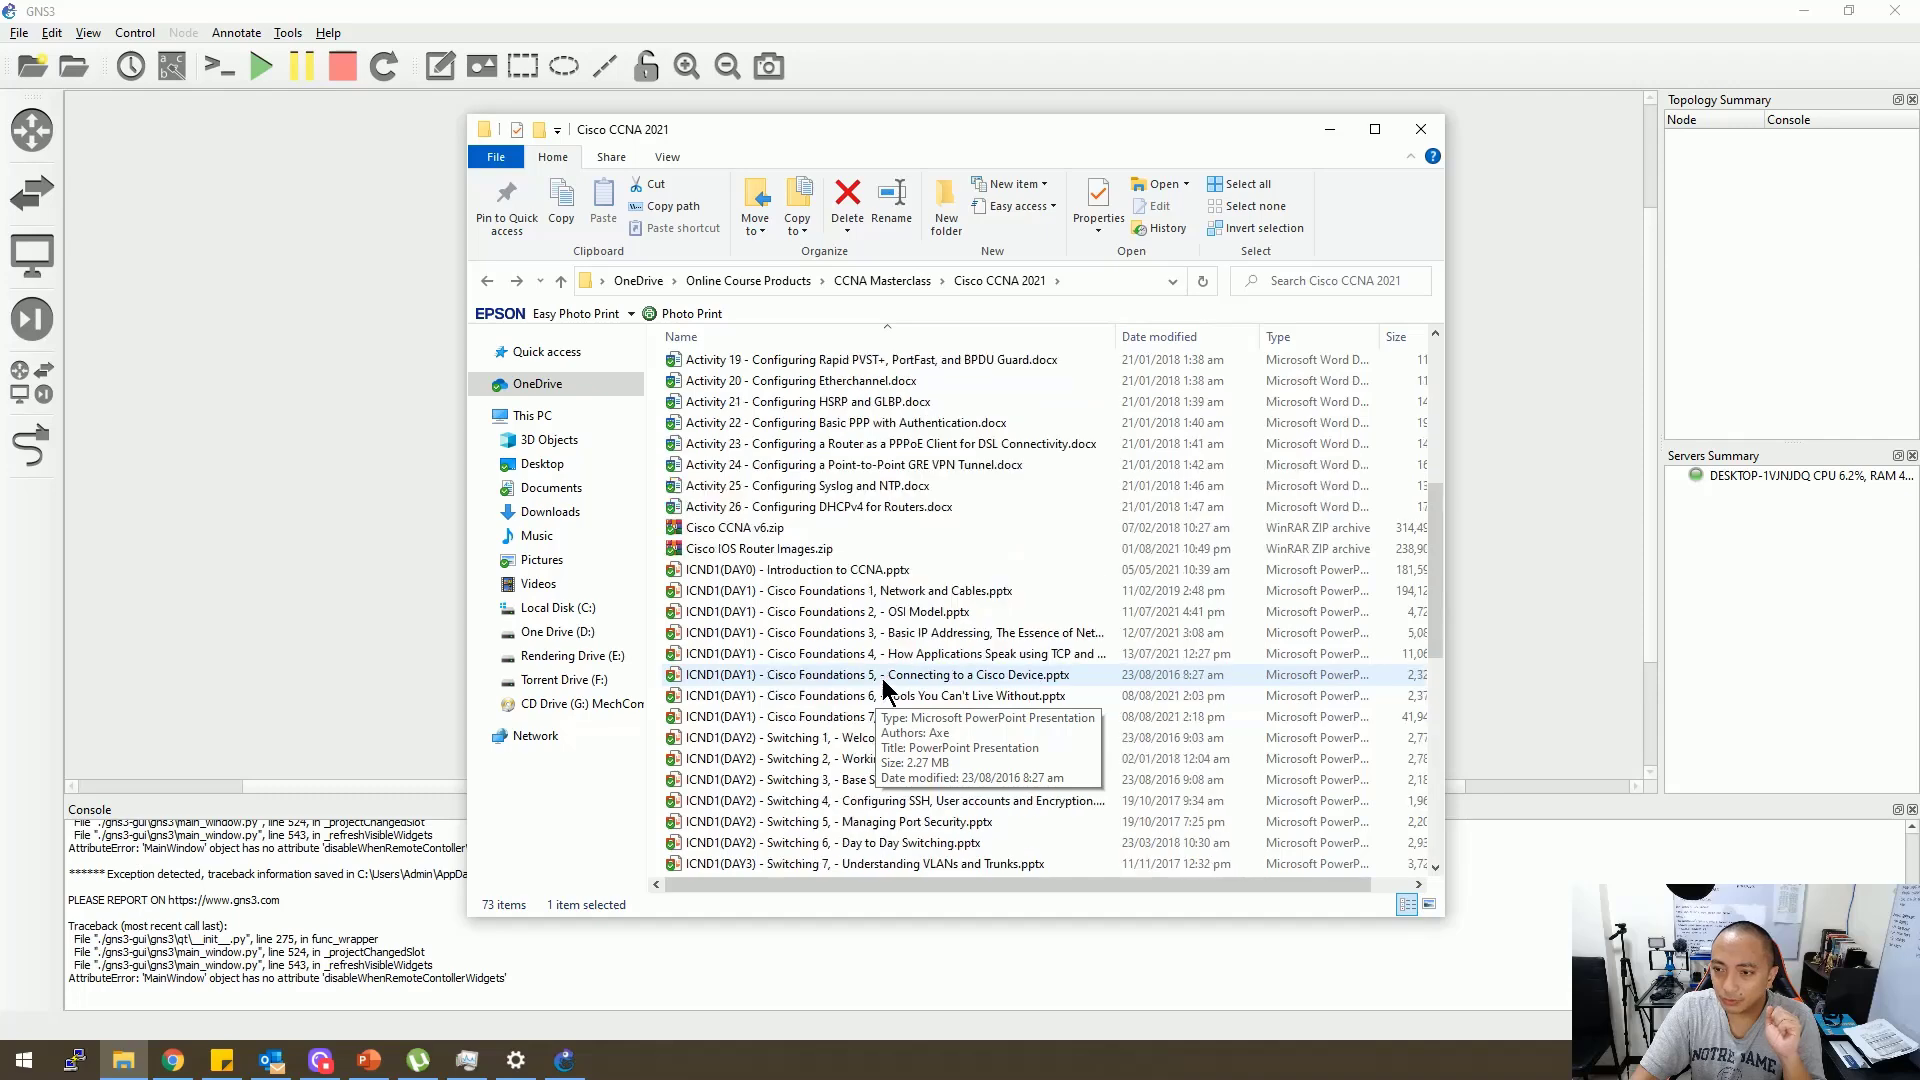
{"action": "left_click", "coordinate": [757, 553]}
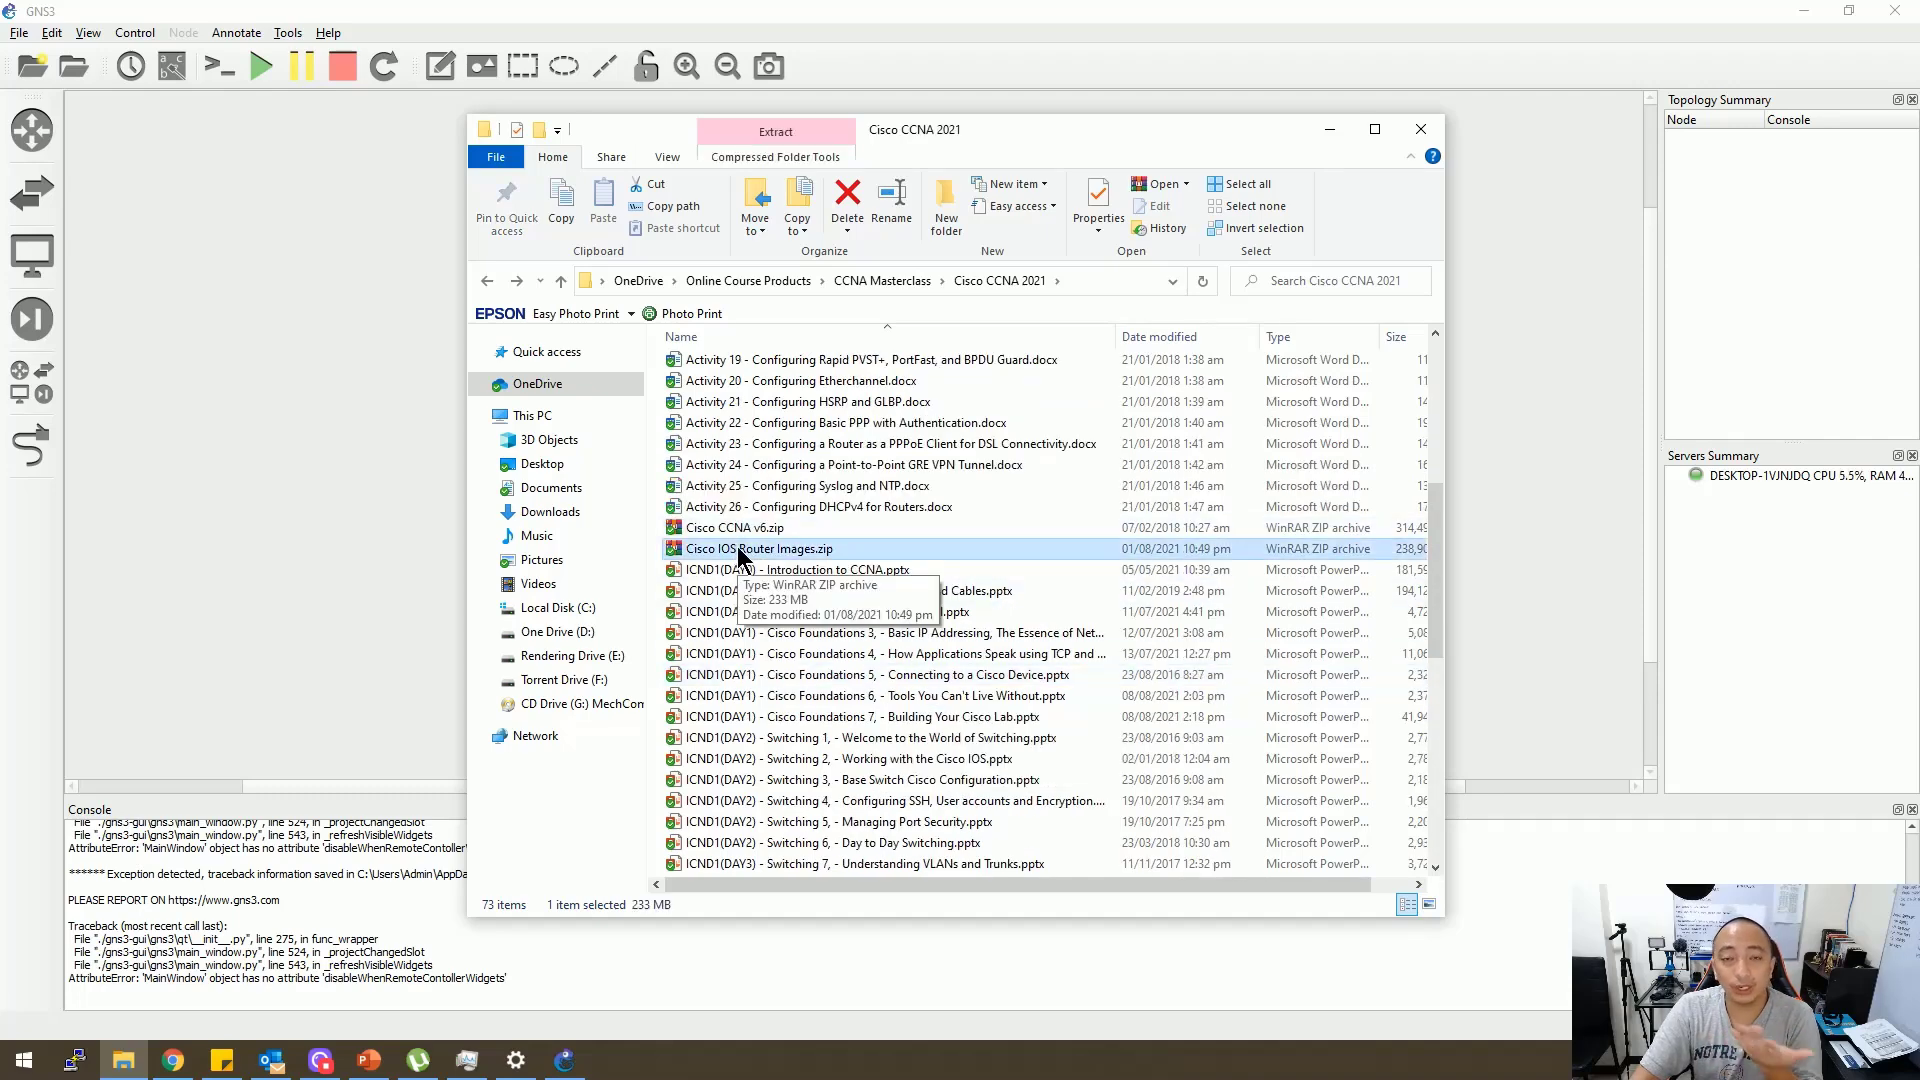
{"action": "scroll", "coordinate": [760, 560], "scroll_direction": "up", "scroll_amount": 7}
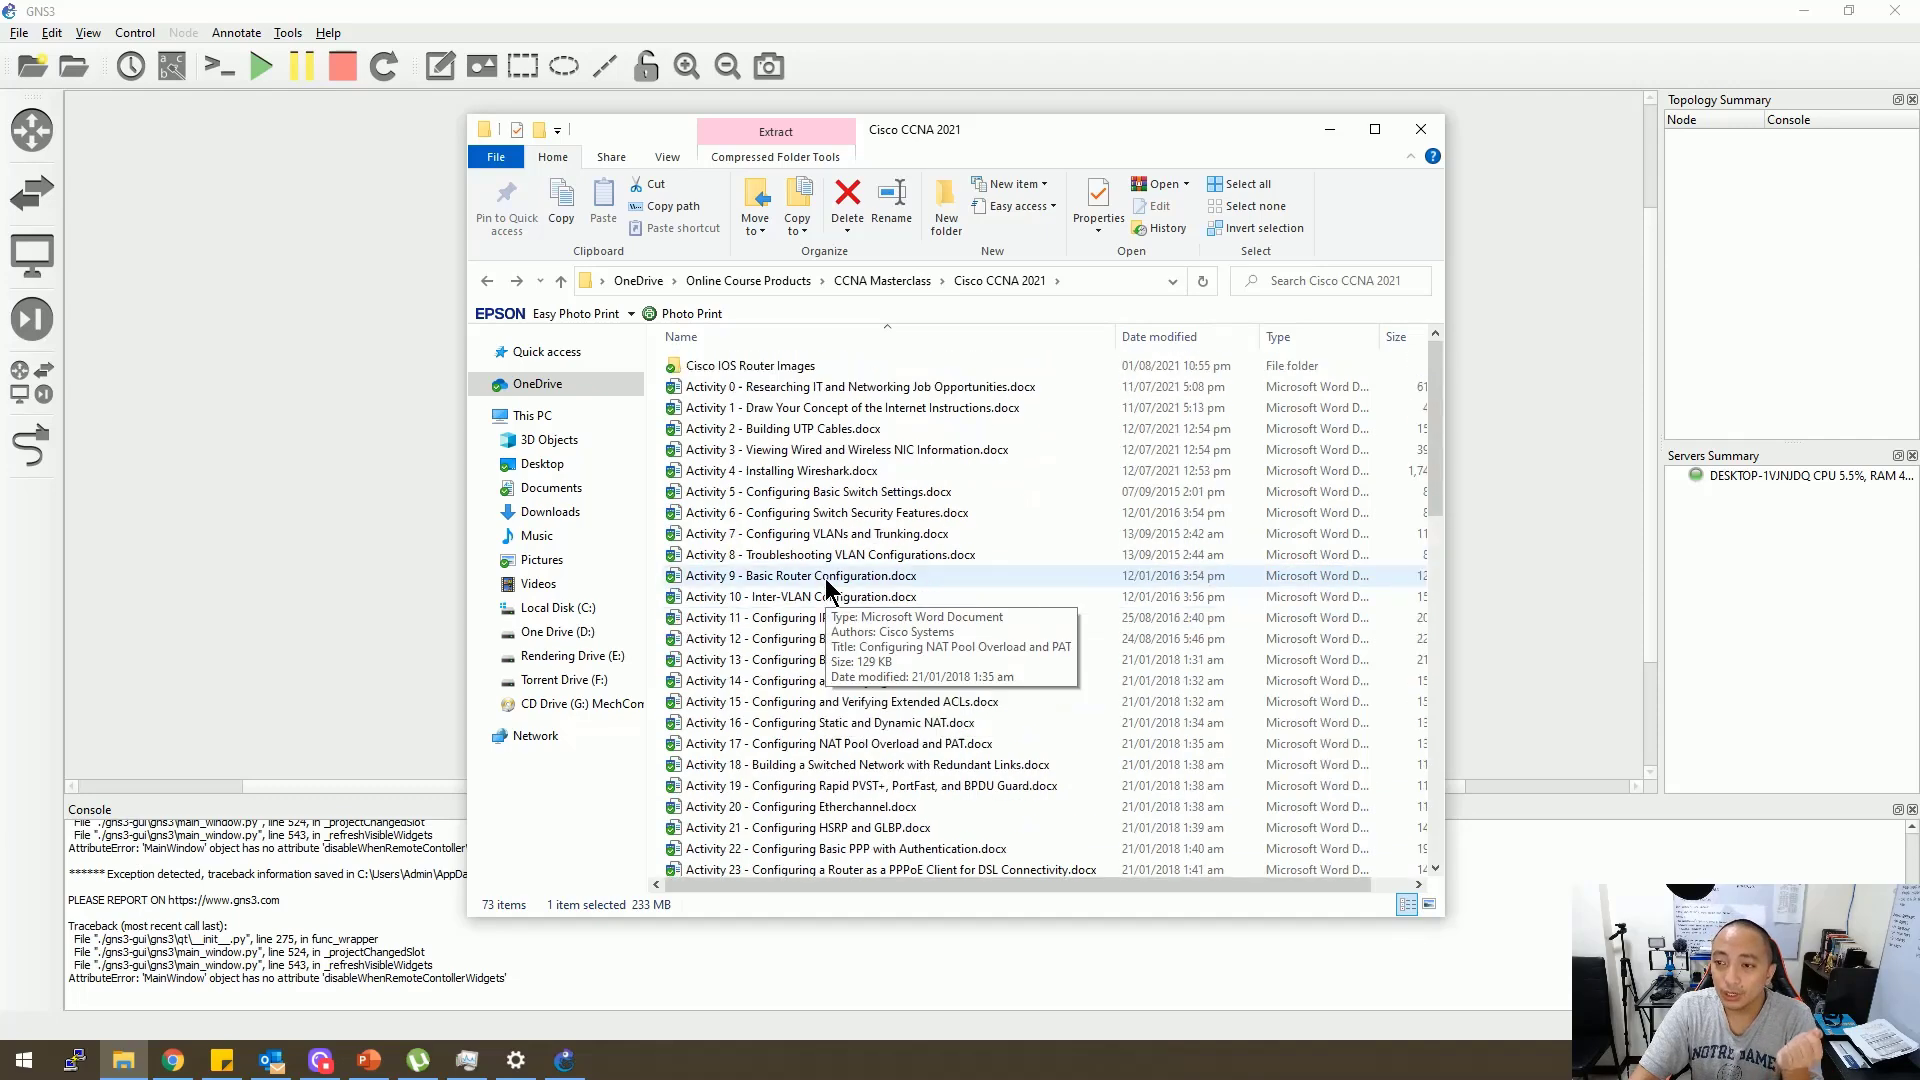
{"action": "double_click", "coordinate": [705, 366]}
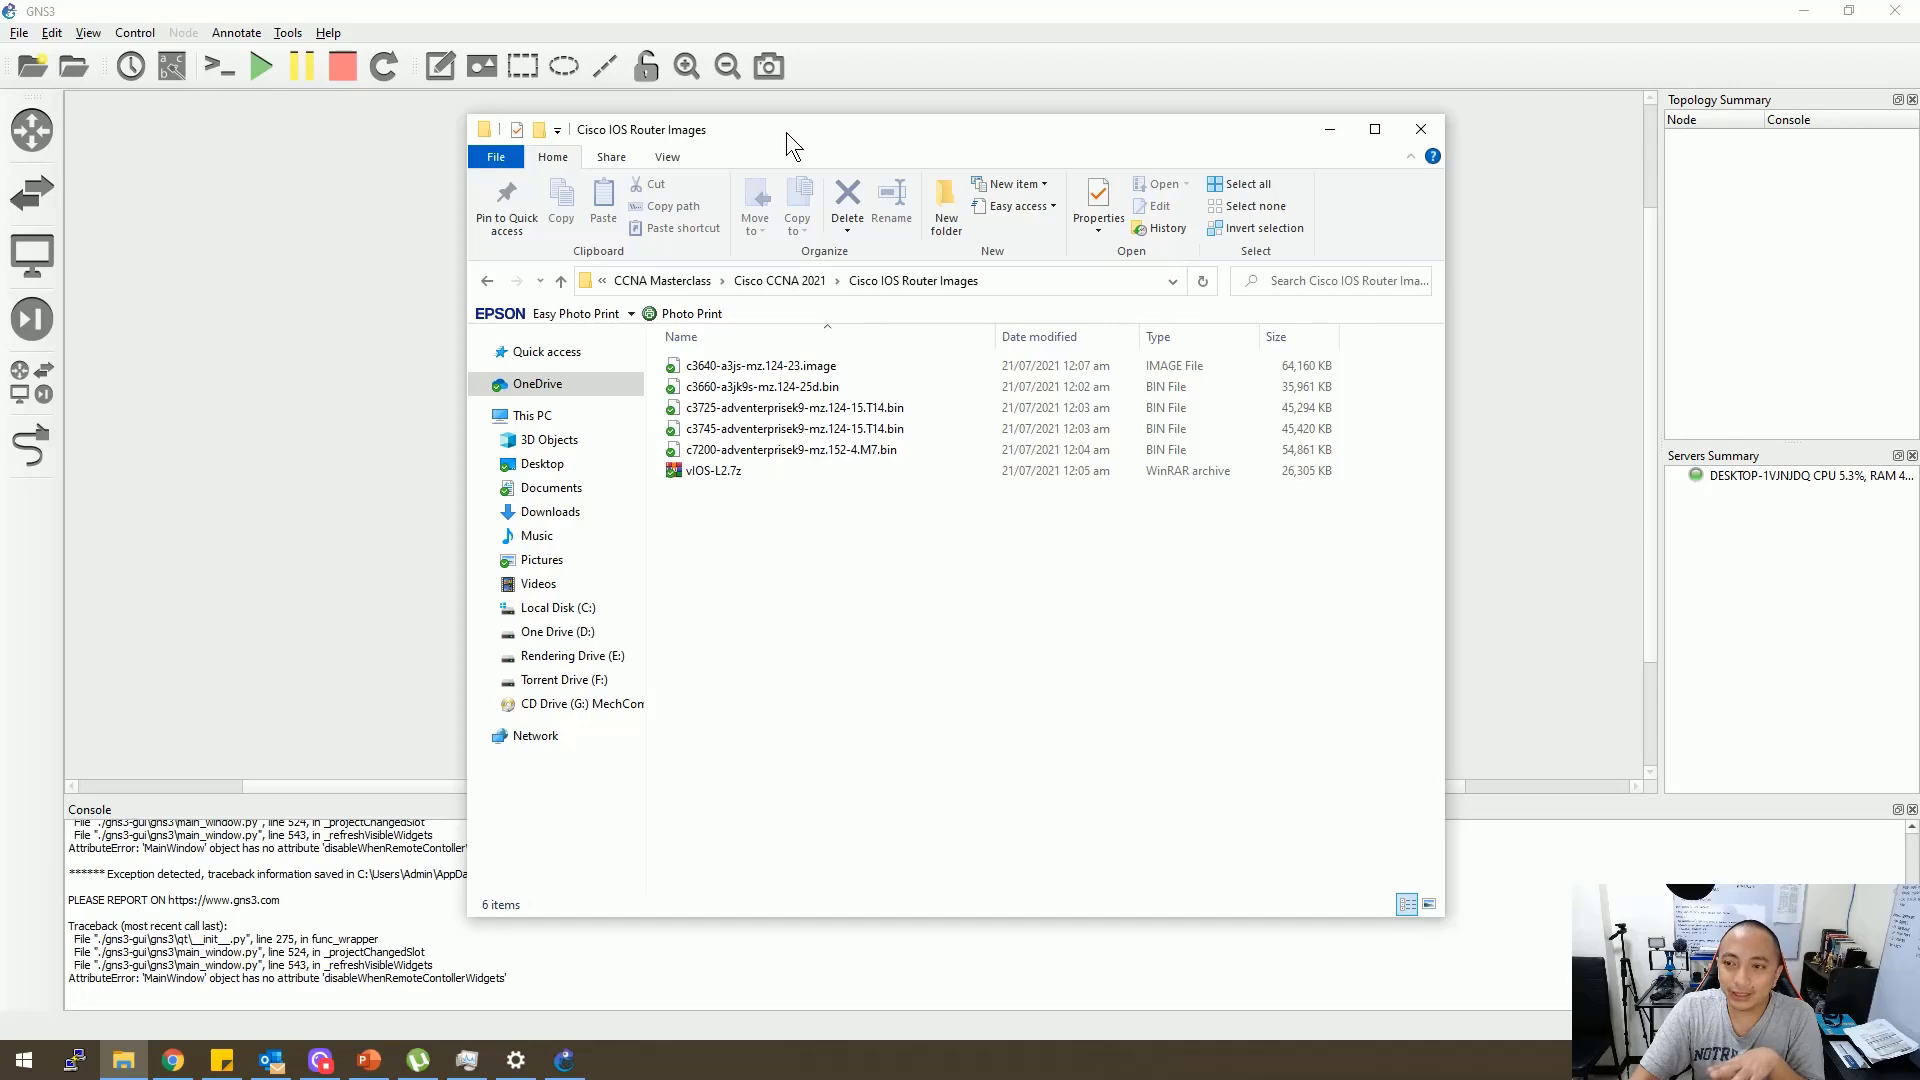
{"action": "left_click_drag", "start_coordinate": [786, 132], "coordinate": [0, 172]}
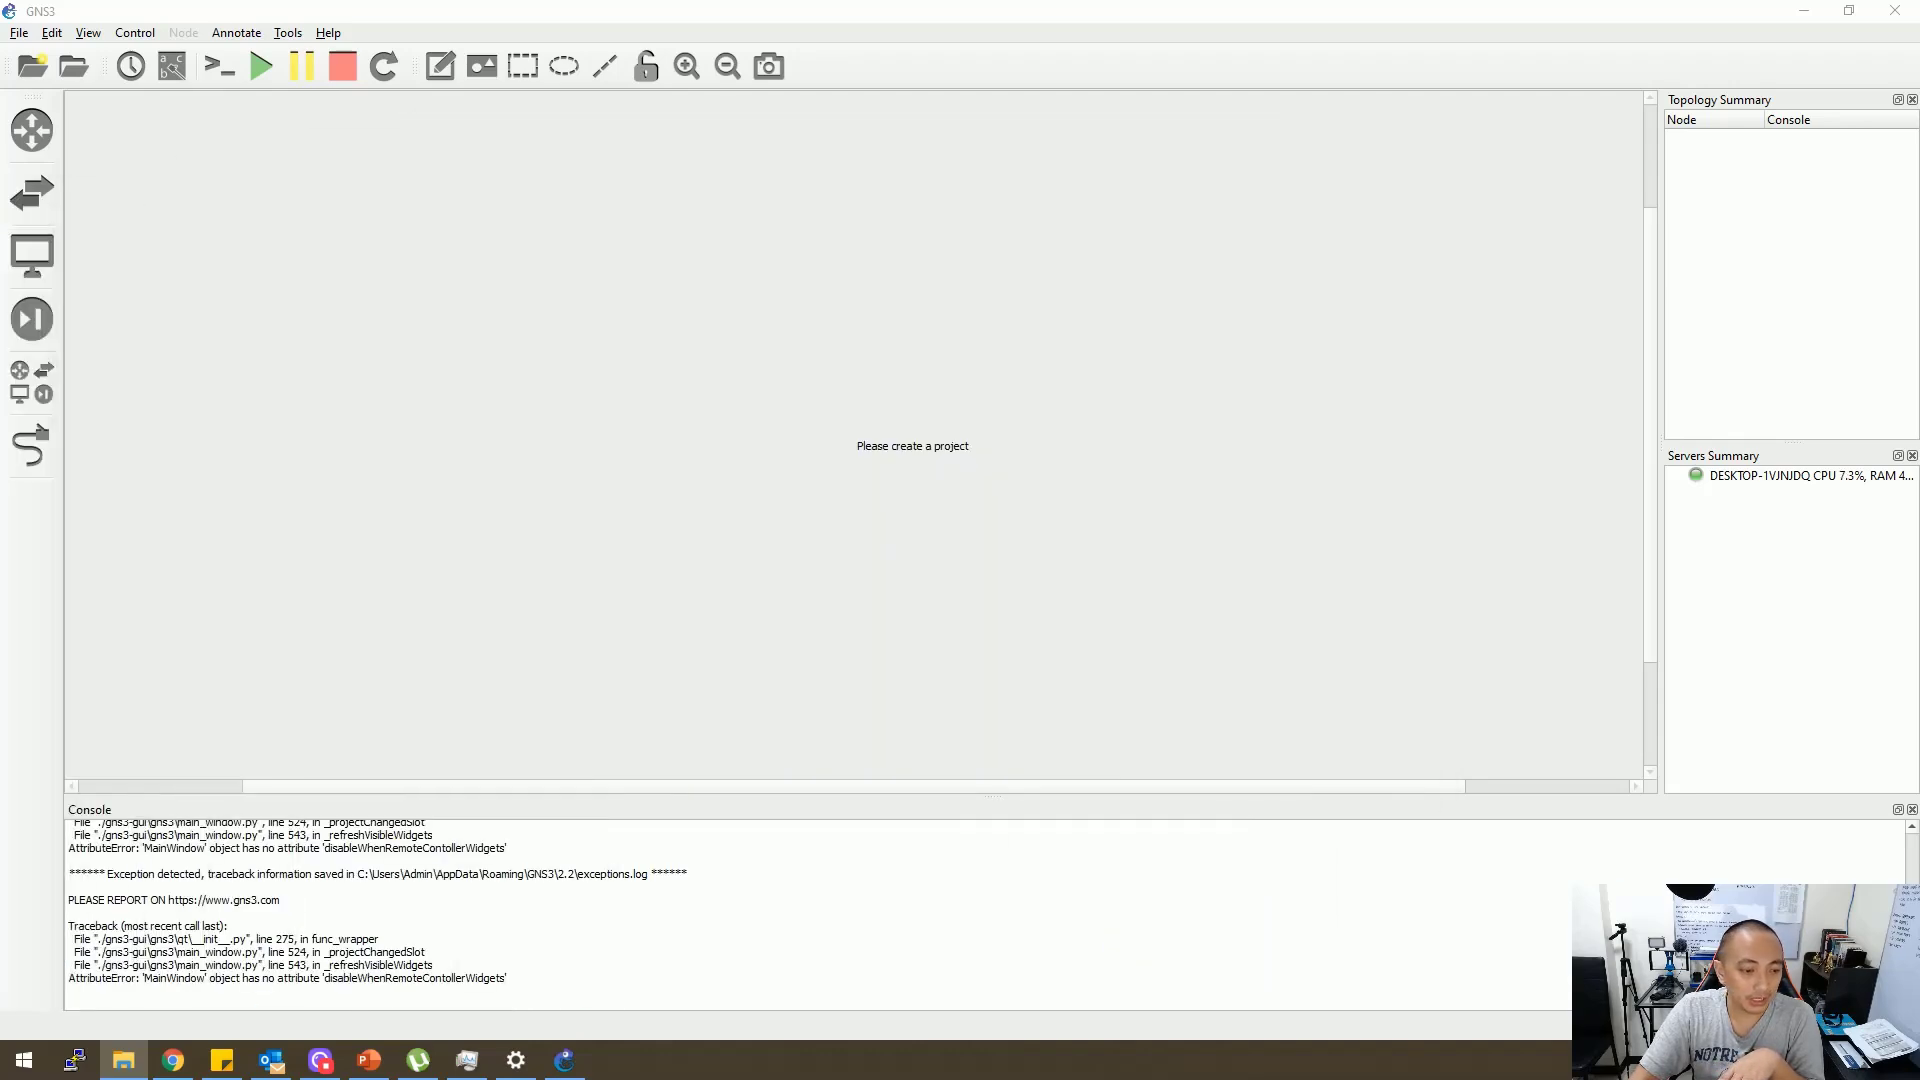
Switch to GNS3 and open the IOS router templates settings in the preferences
{"action": "left_click", "coordinate": [19, 33]}
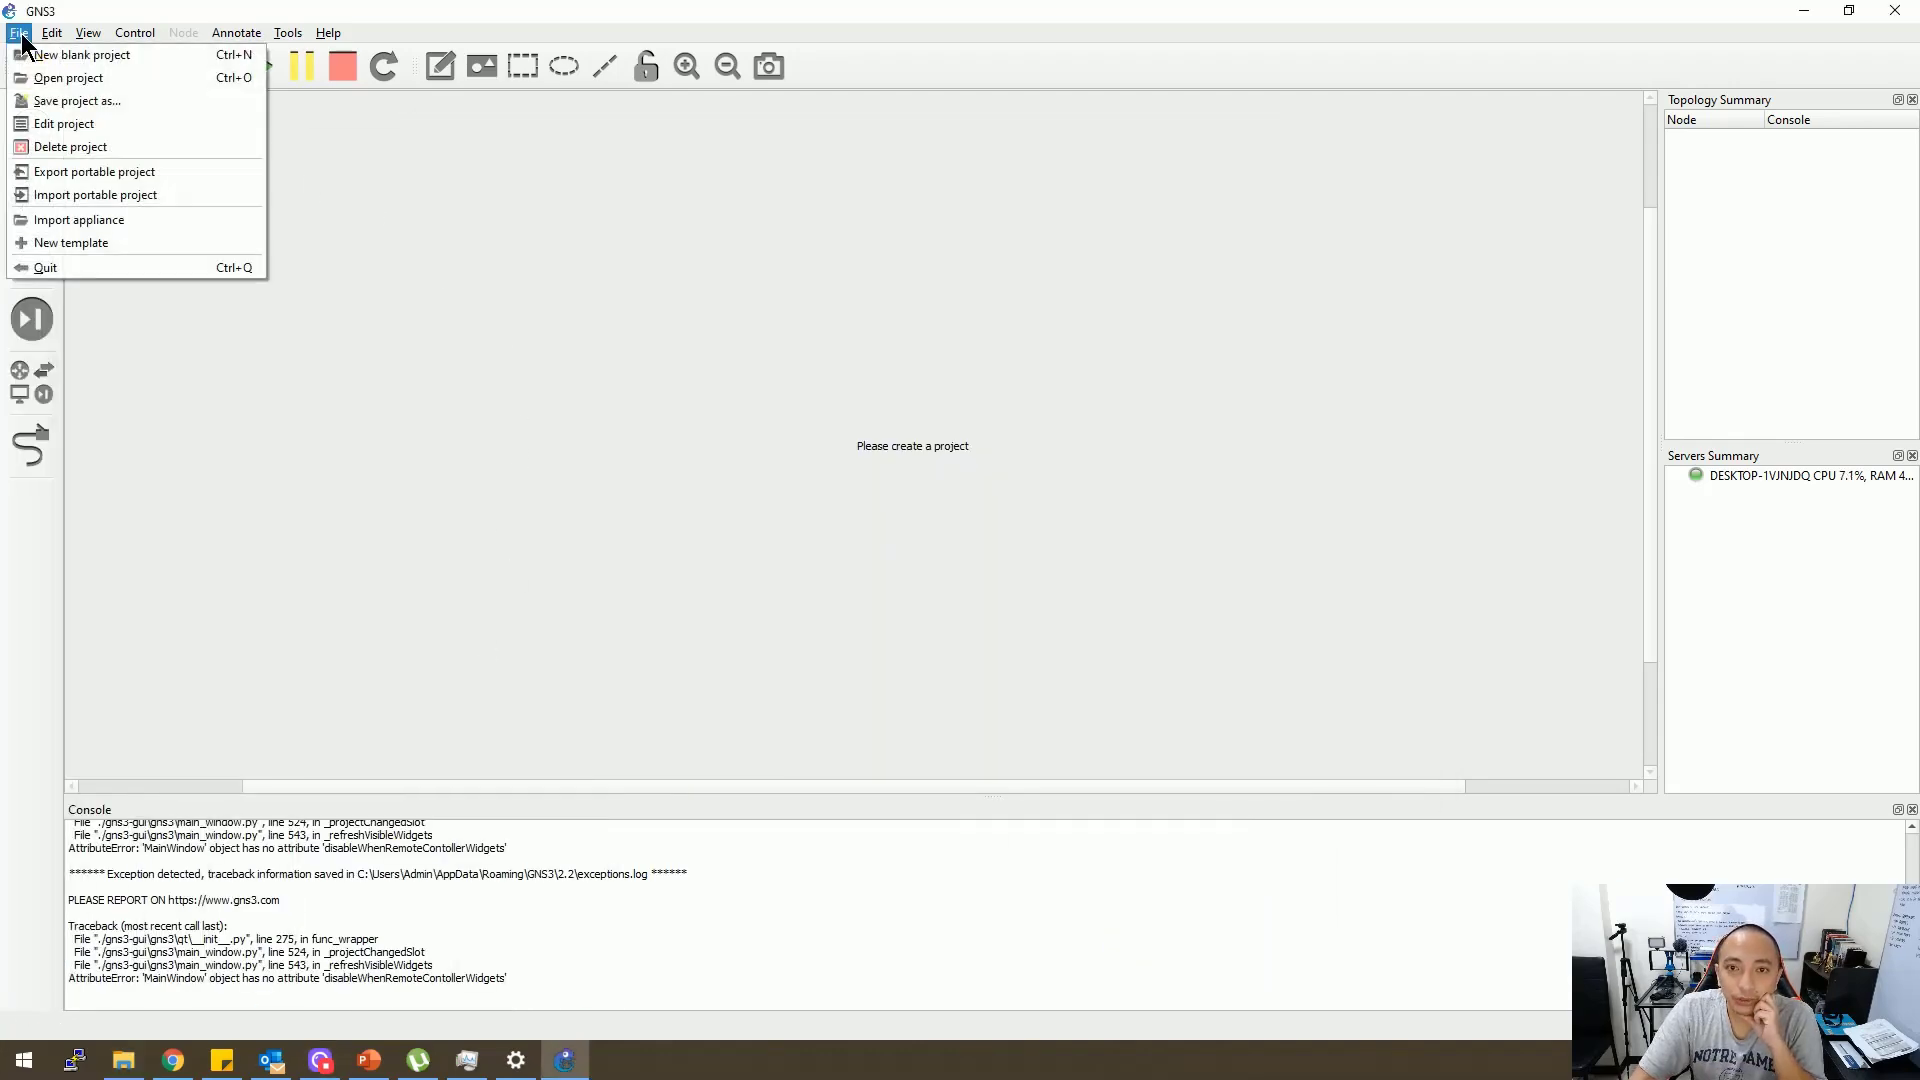
{"action": "mouse_move", "coordinate": [54, 42]}
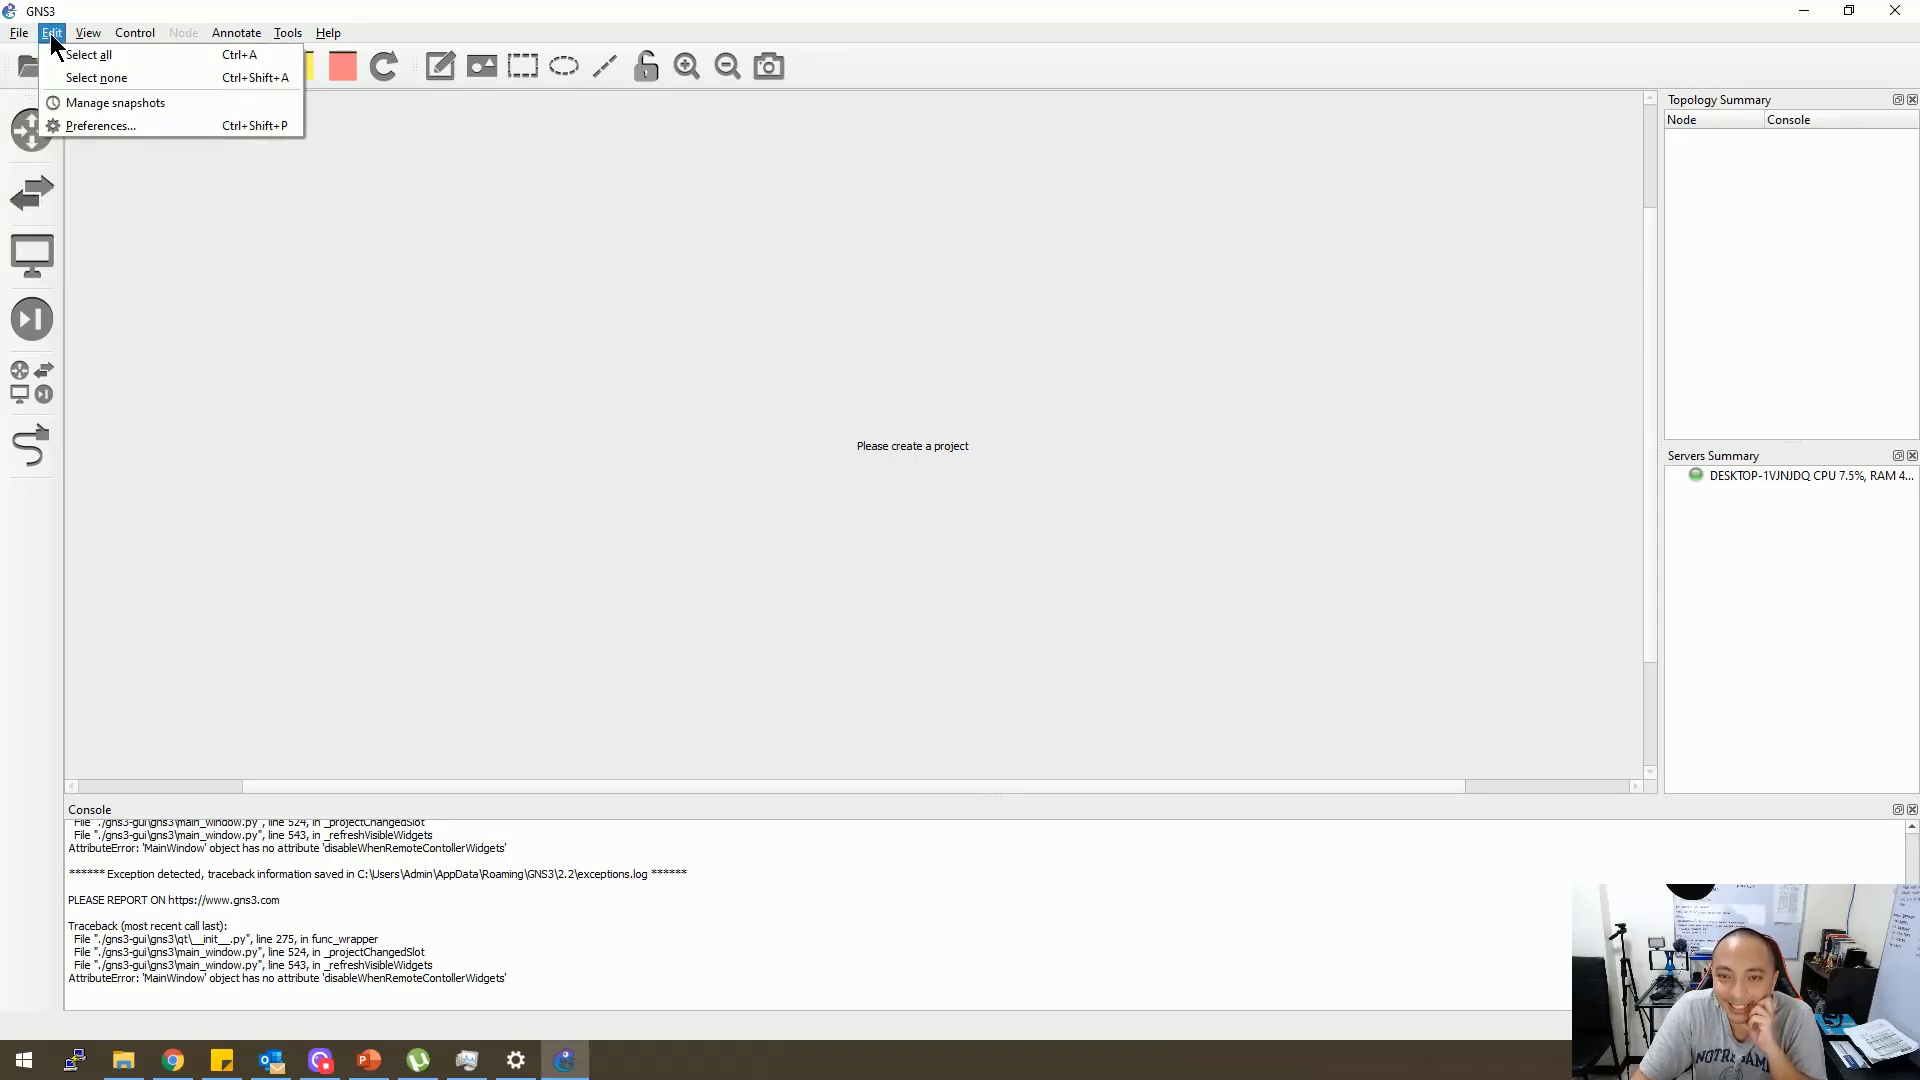
{"action": "left_click", "coordinate": [117, 124]}
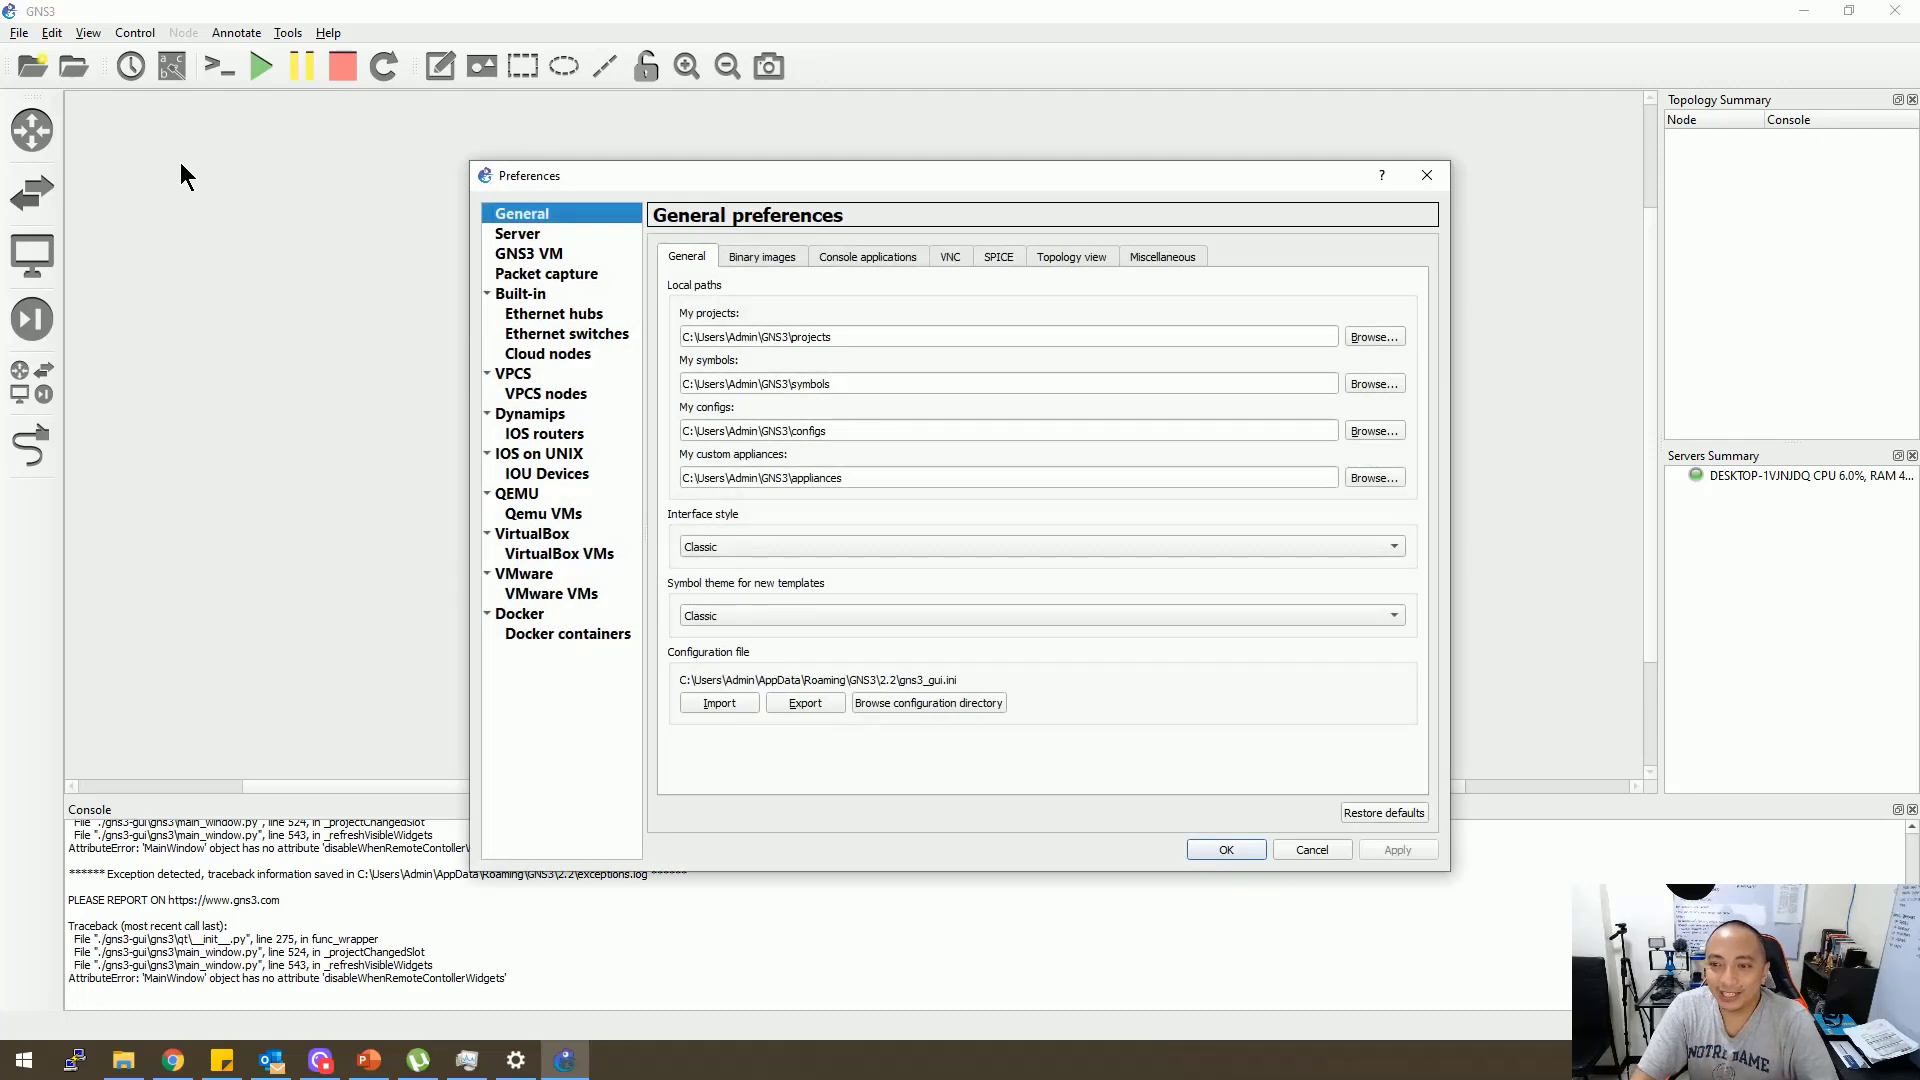
{"action": "left_click", "coordinate": [544, 429]}
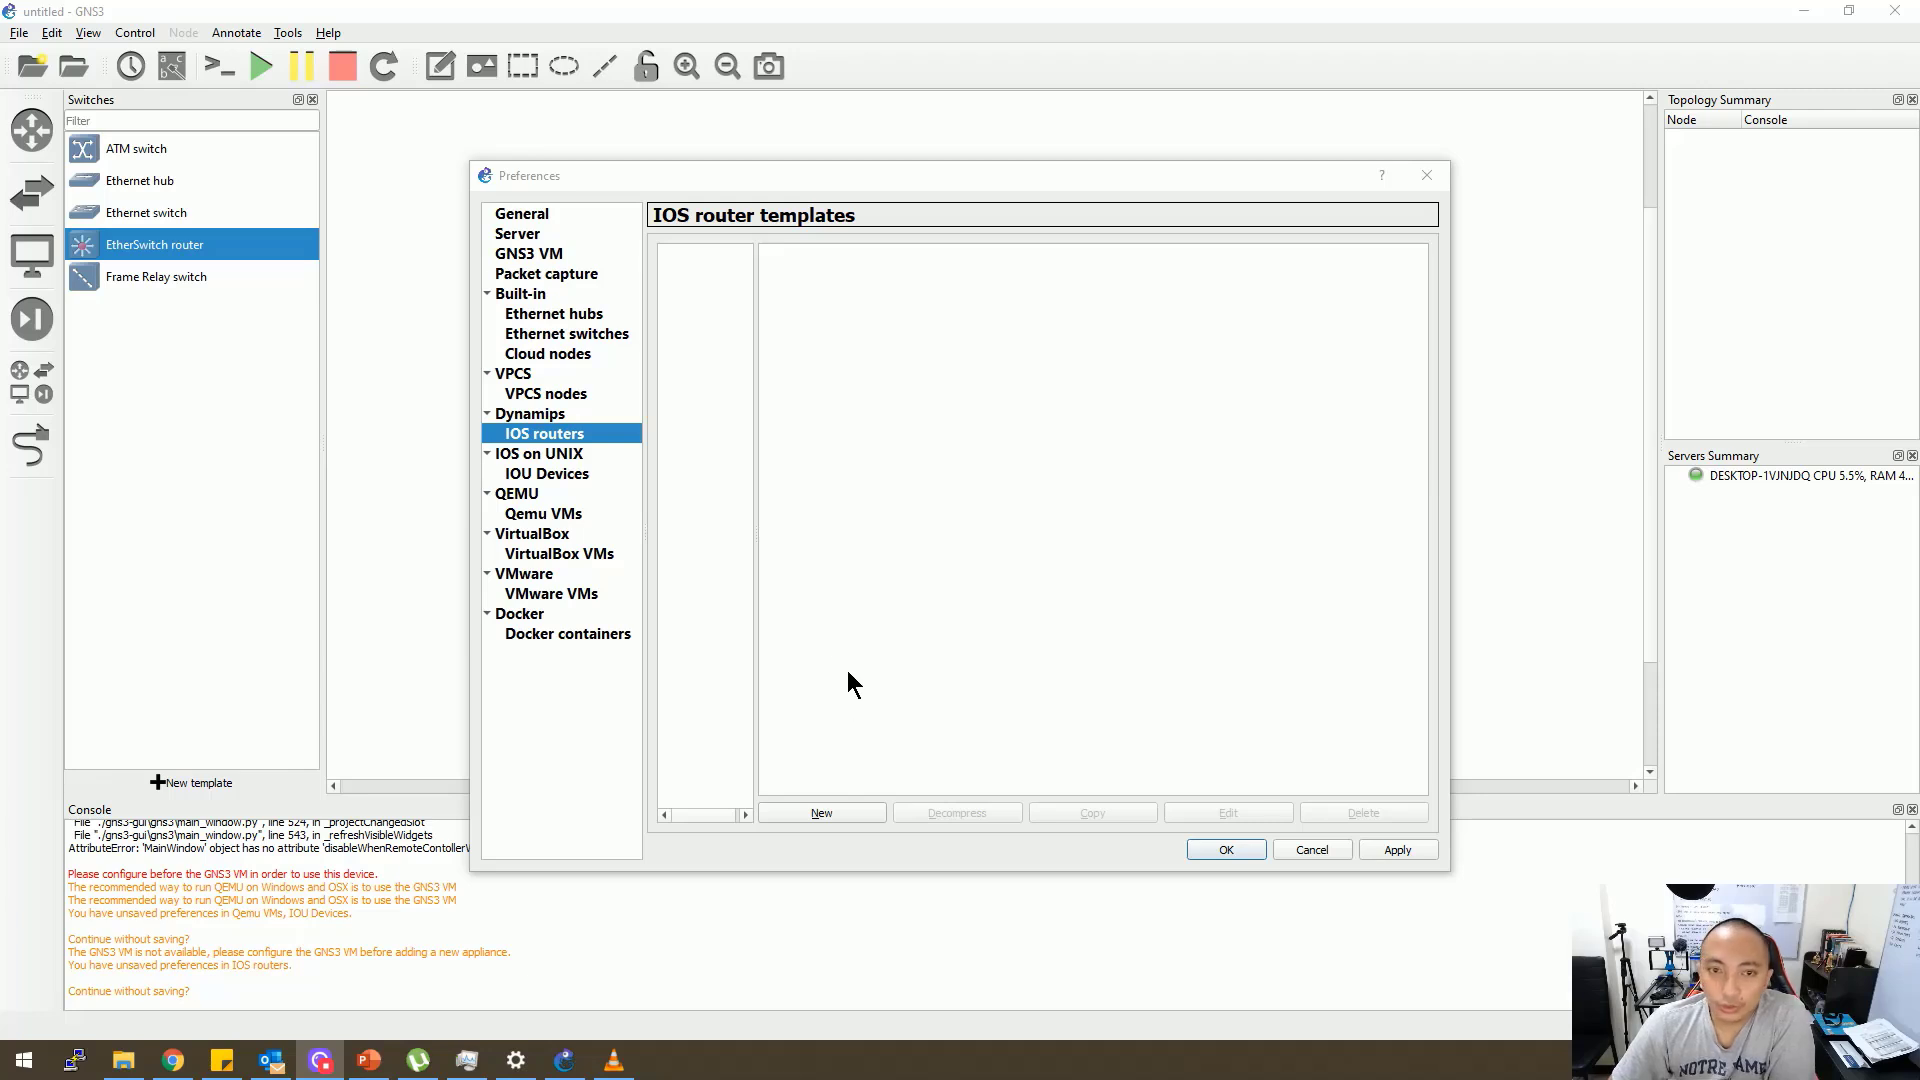
Start a new IOS router template using c3640-a3js-mz.124-23.image from the Cisco IOS Router Images folder as a new image
{"action": "left_click", "coordinate": [847, 812]}
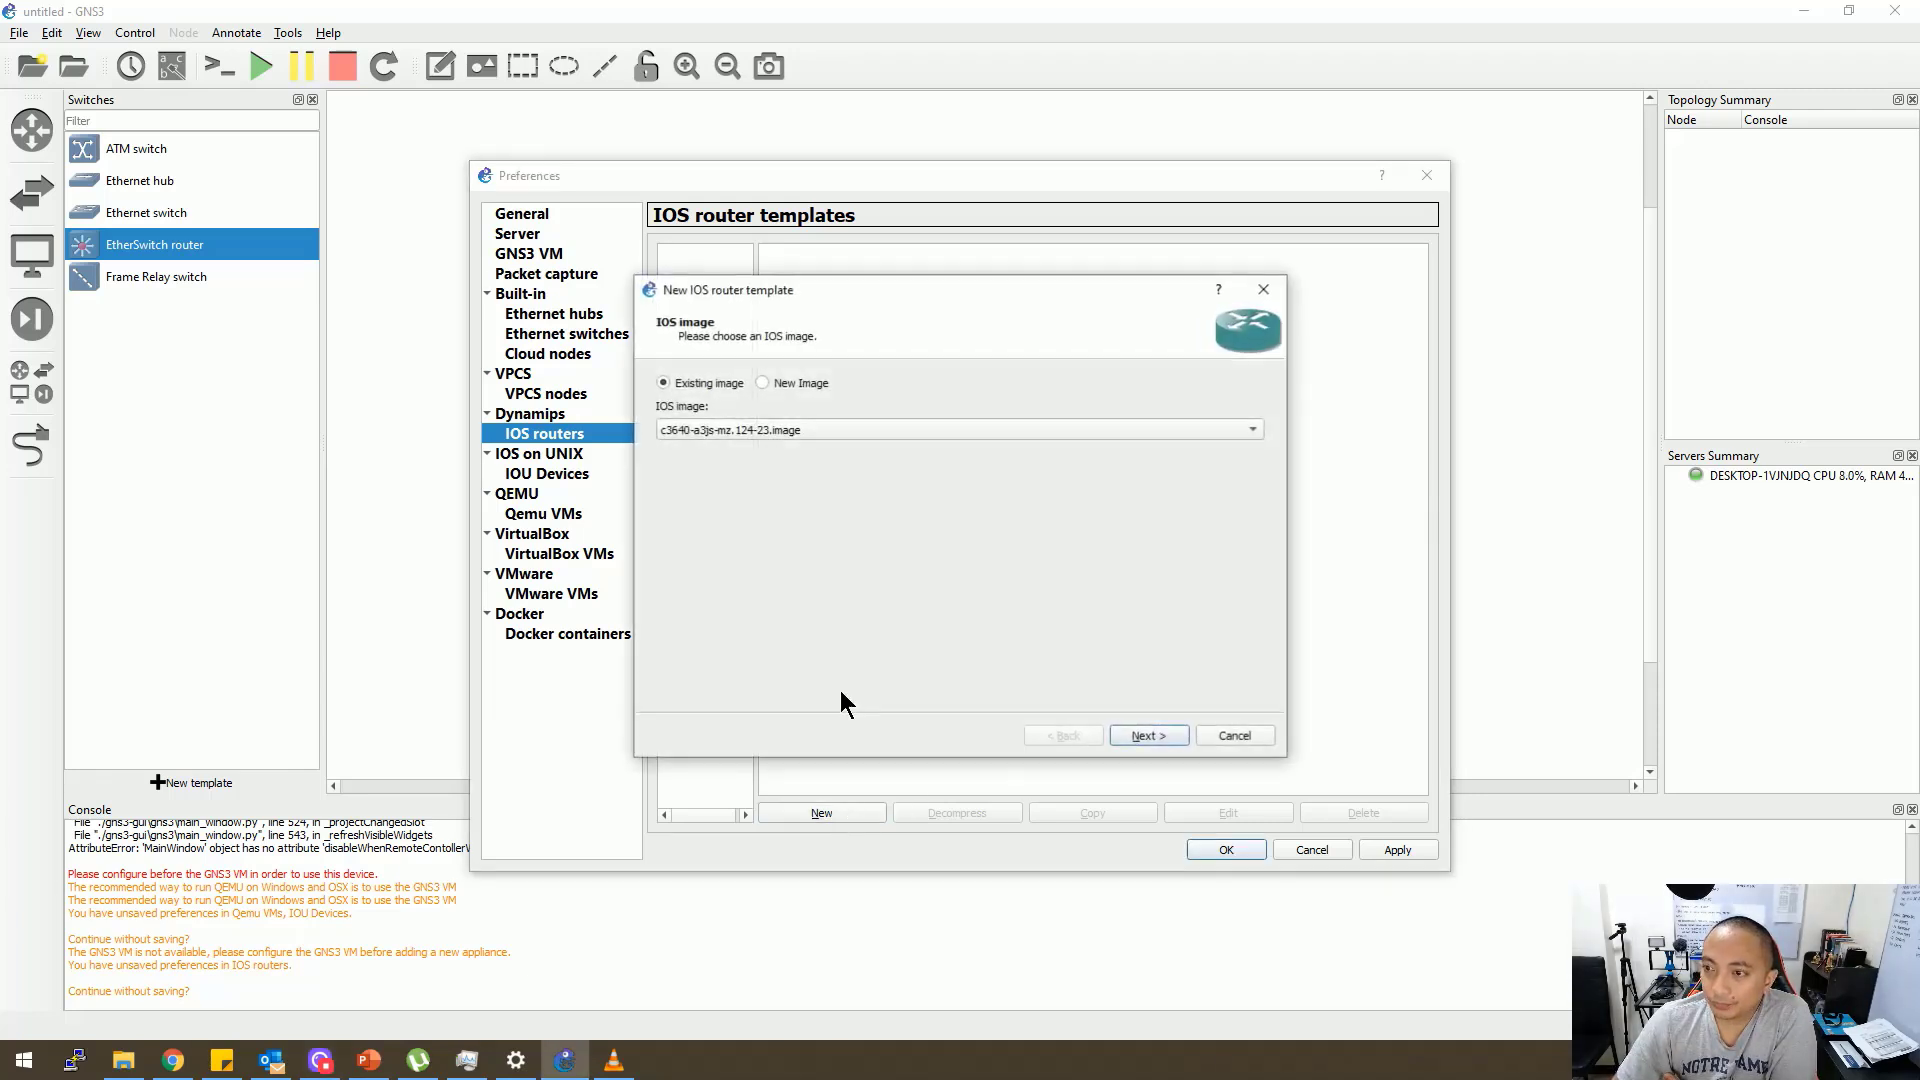
{"action": "left_click", "coordinate": [836, 430]}
{"action": "left_click", "coordinate": [836, 430]}
{"action": "left_click", "coordinate": [800, 383]}
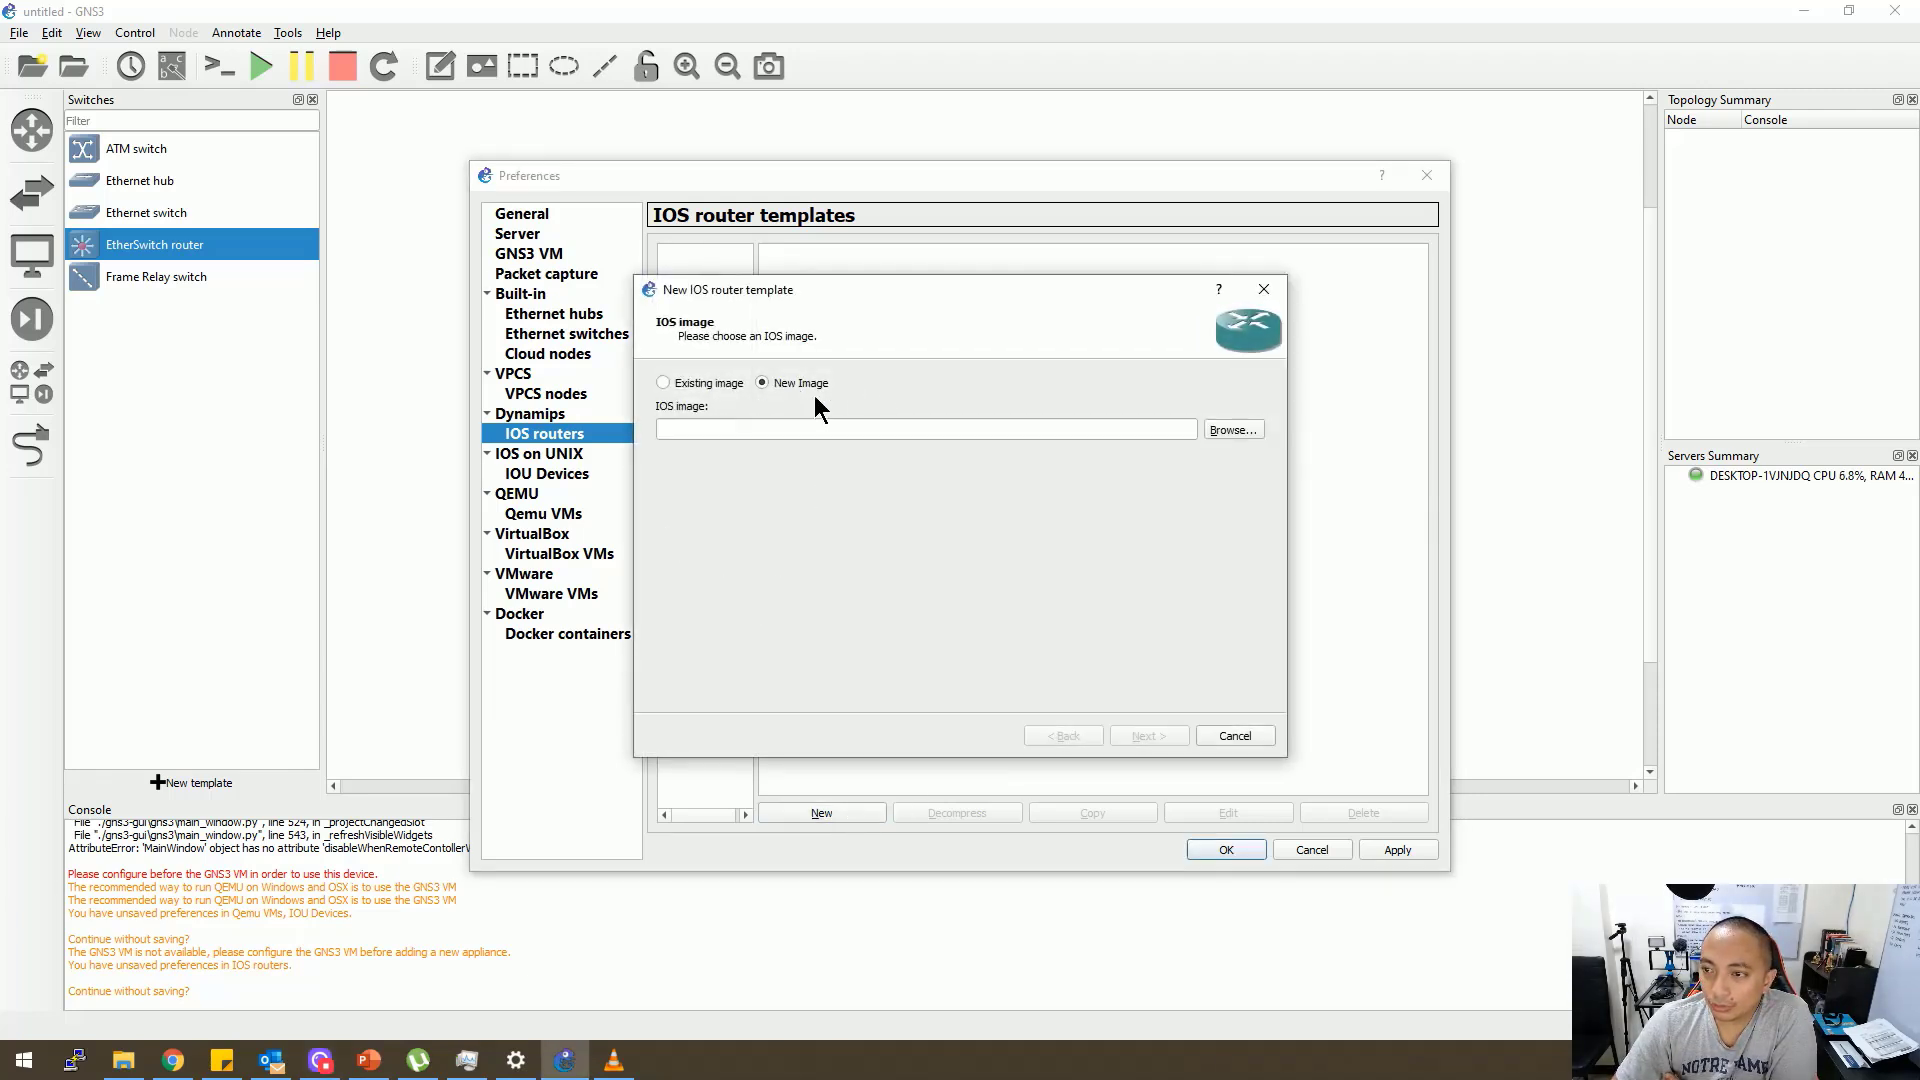
{"action": "left_click", "coordinate": [1235, 431]}
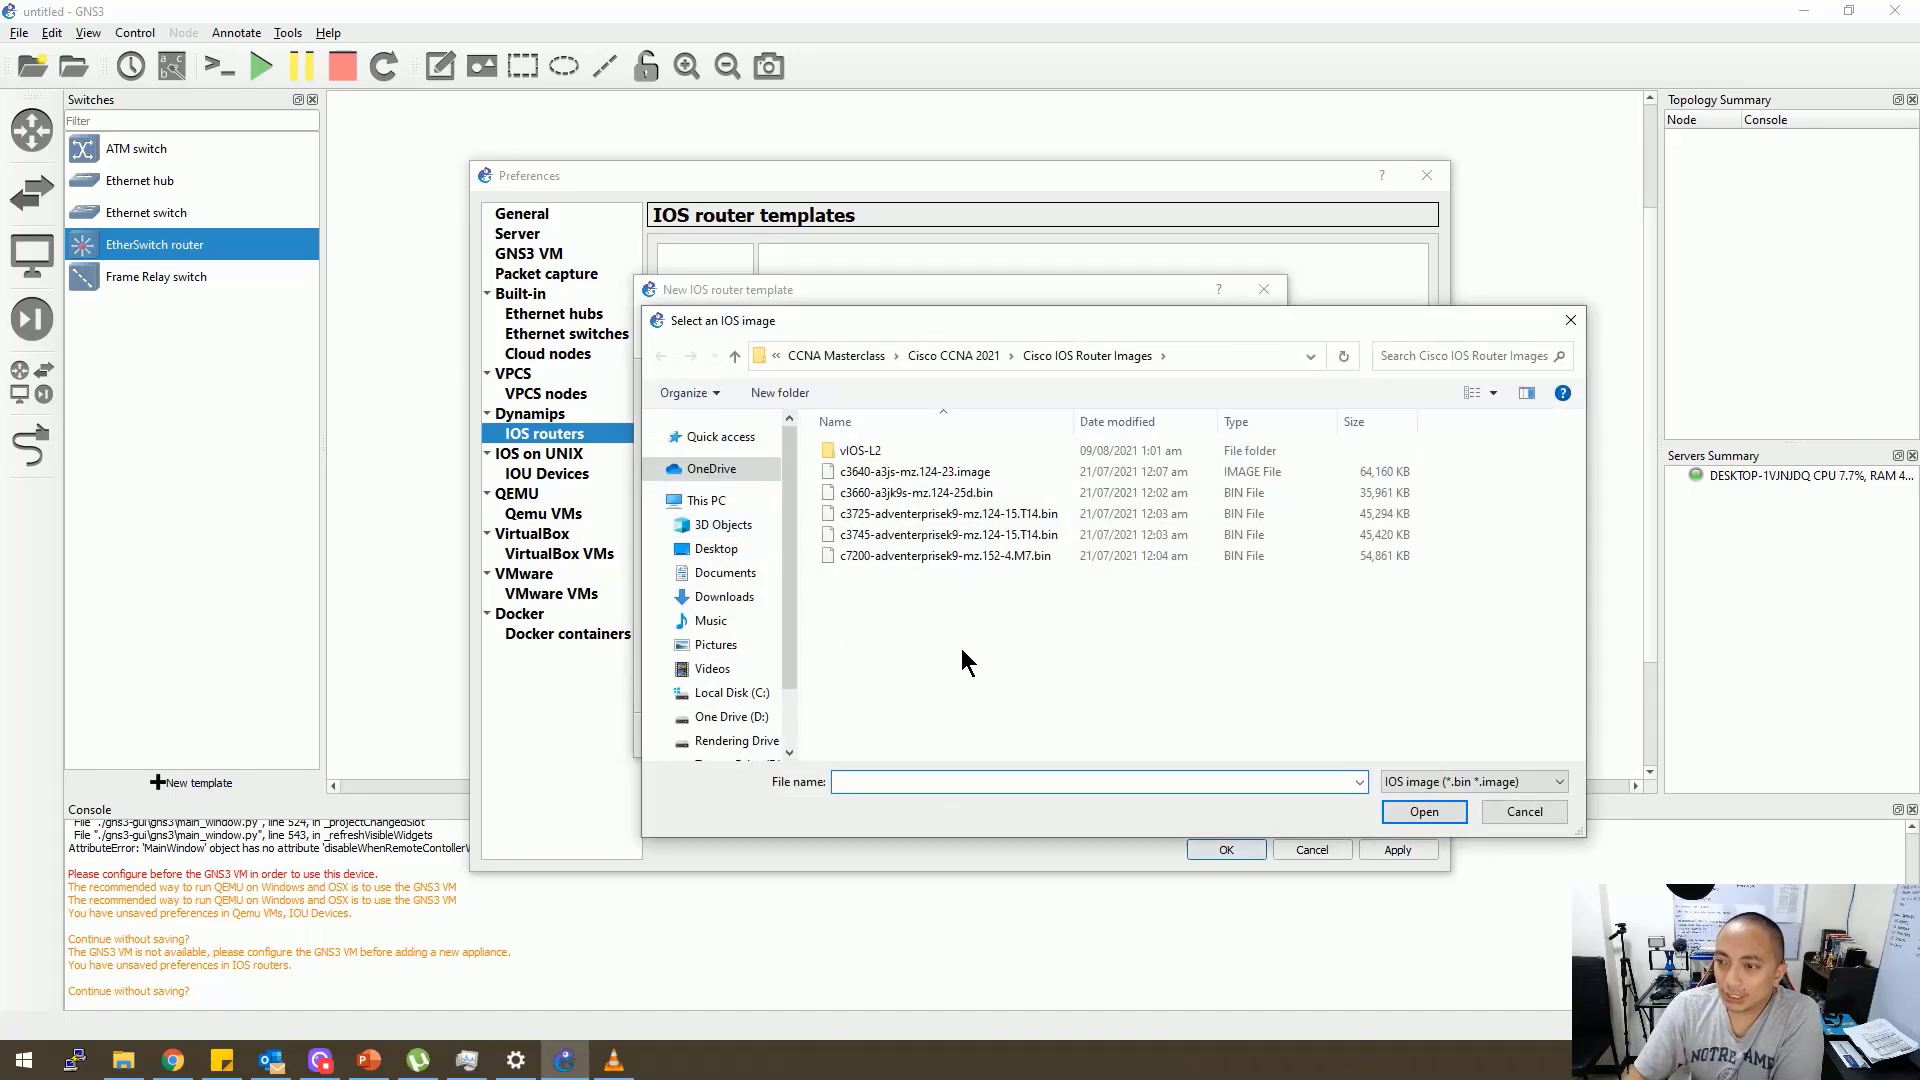
{"action": "left_click", "coordinate": [890, 471]}
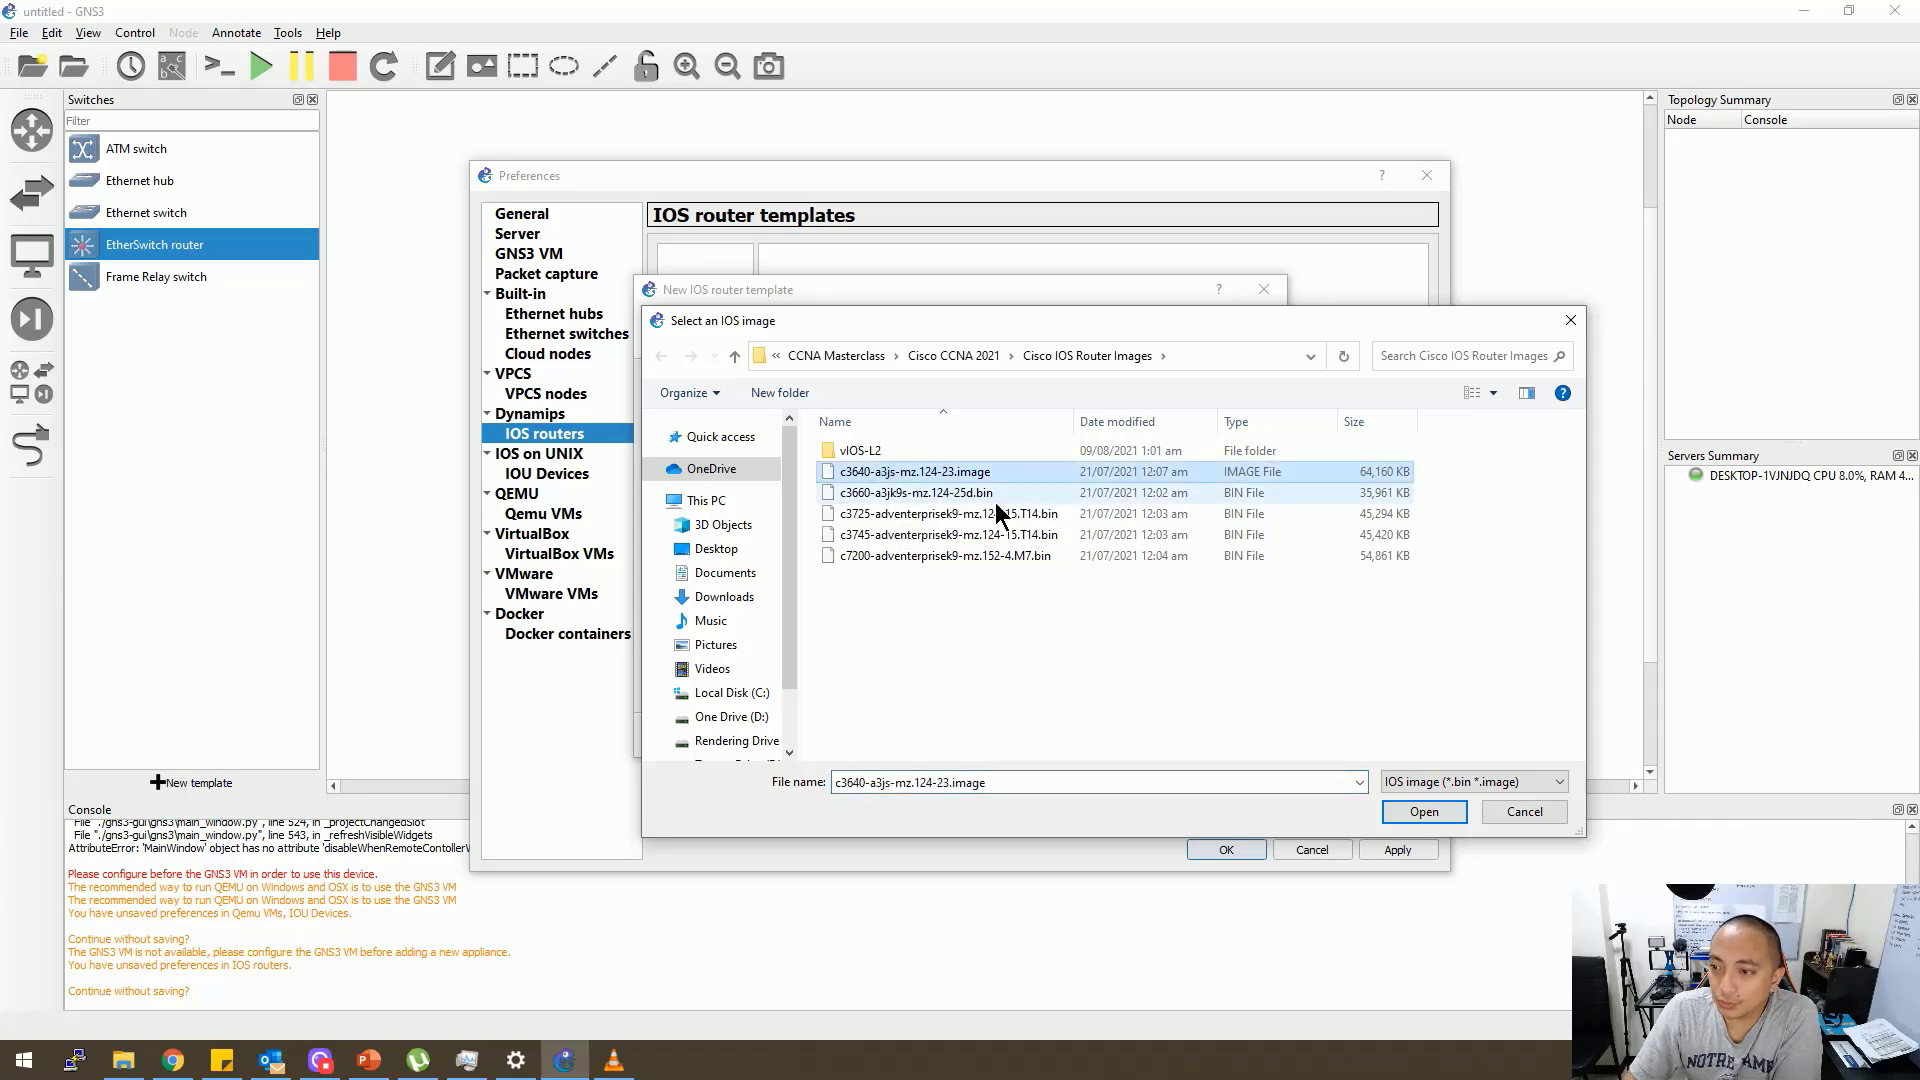
{"action": "left_click", "coordinate": [1441, 810]}
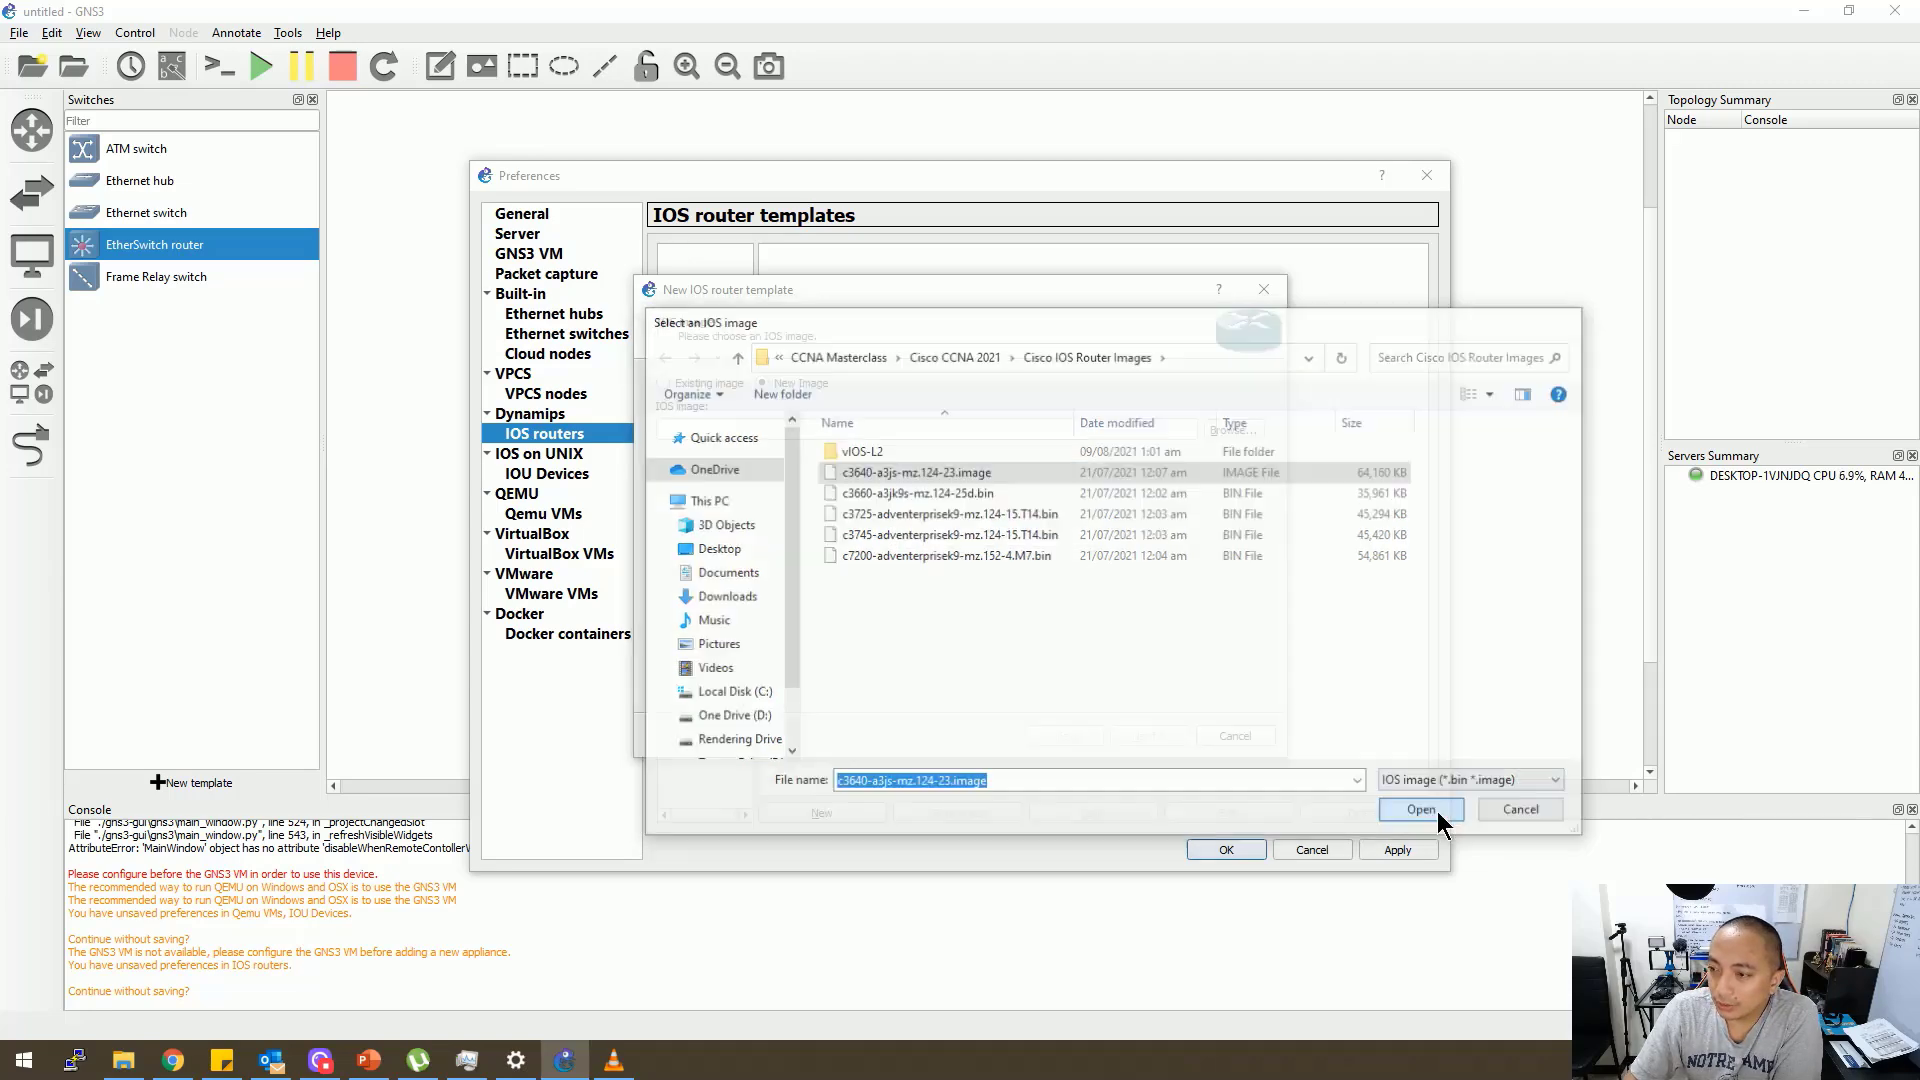
Advance to the template's network adapter settings, keeping name c3600, platform c3600, chassis 3640 and 192 MiB default RAM
{"action": "left_click", "coordinate": [1148, 737]}
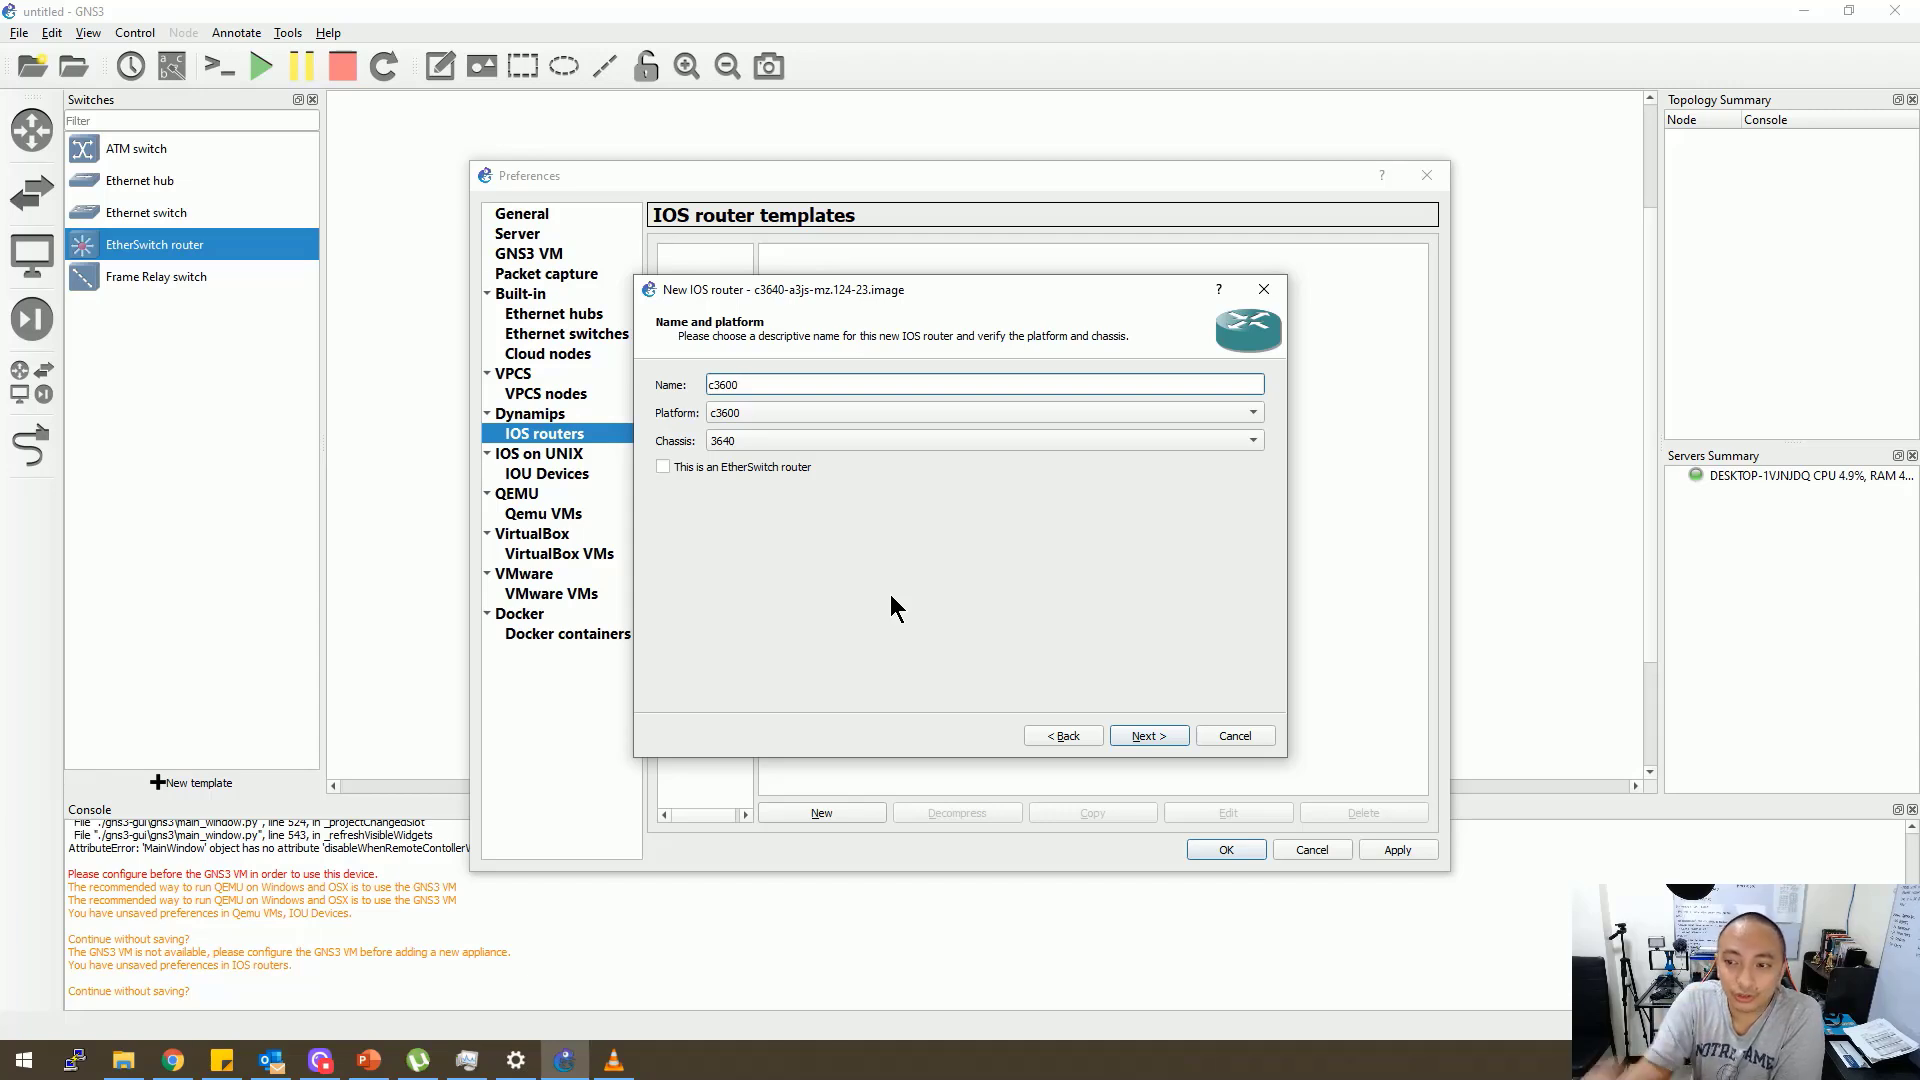
{"action": "left_click", "coordinate": [1147, 736]}
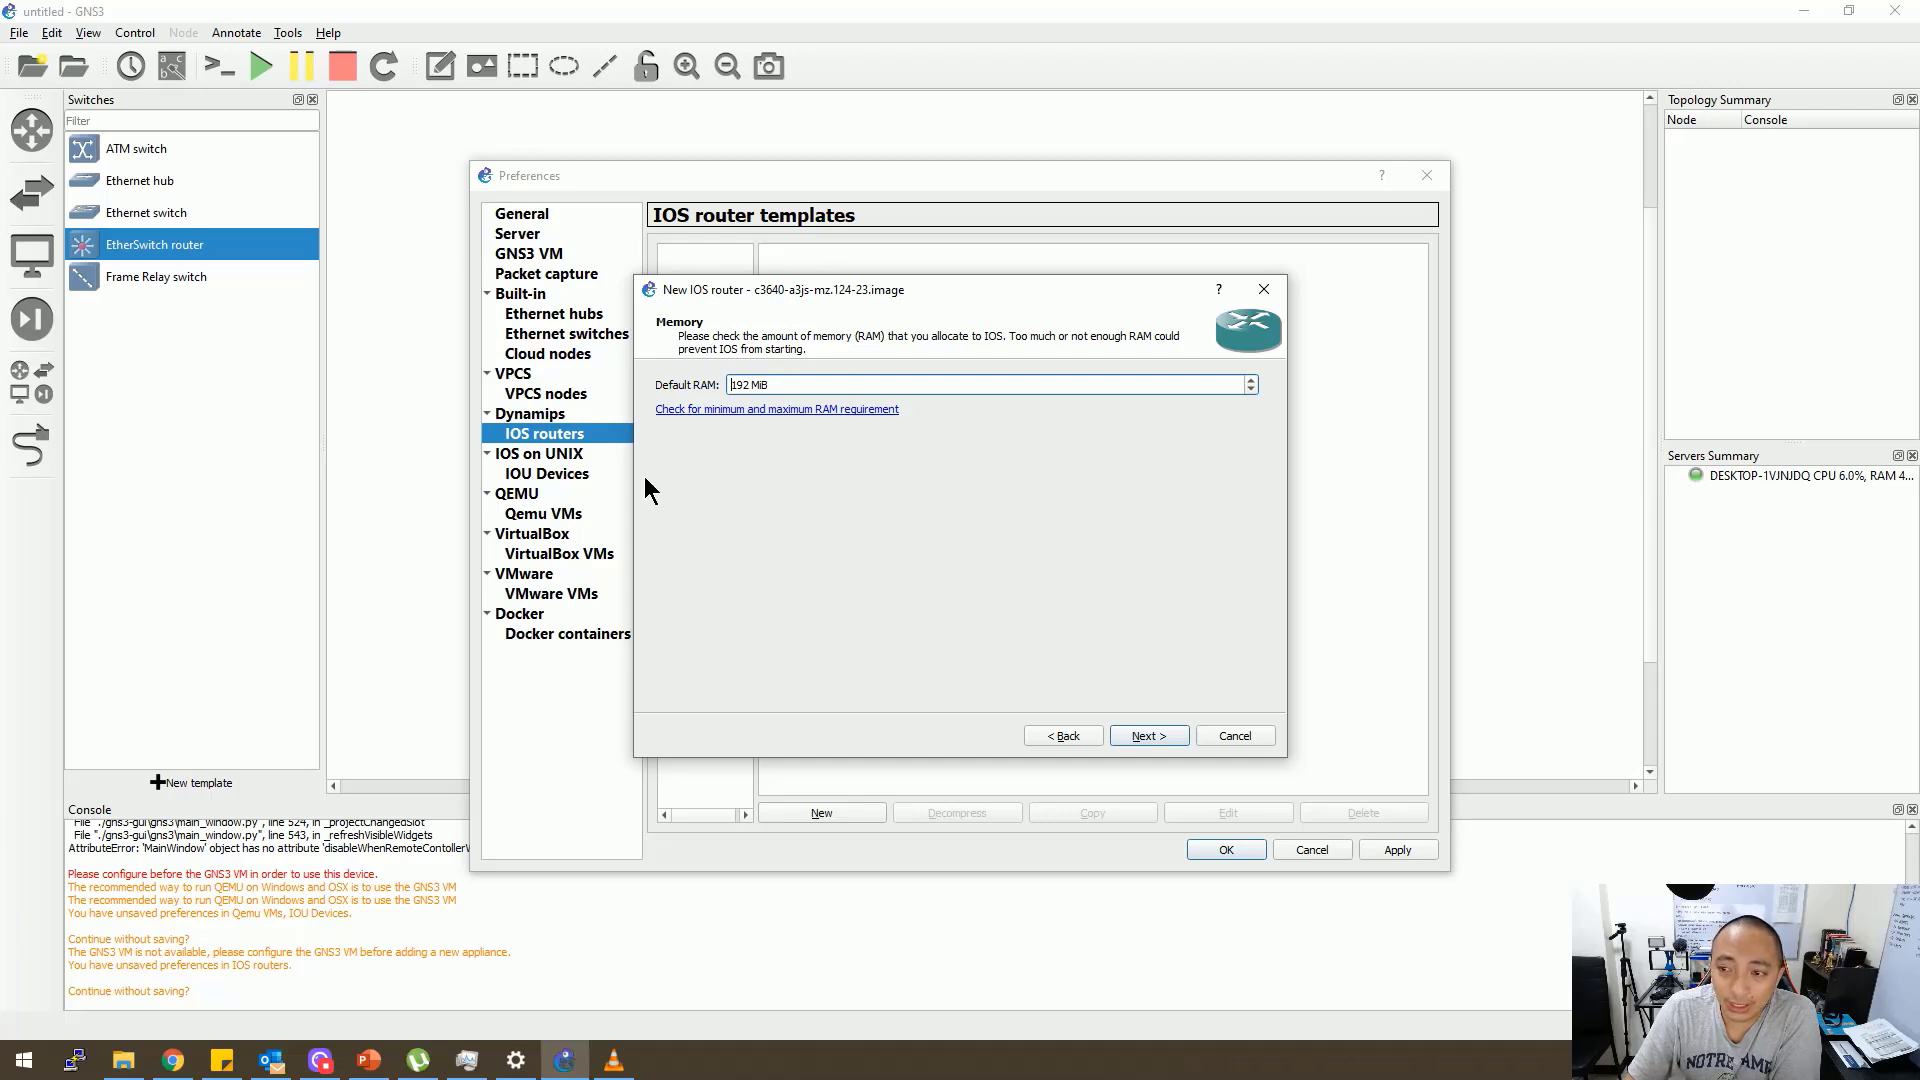
{"action": "left_click", "coordinate": [1149, 735]}
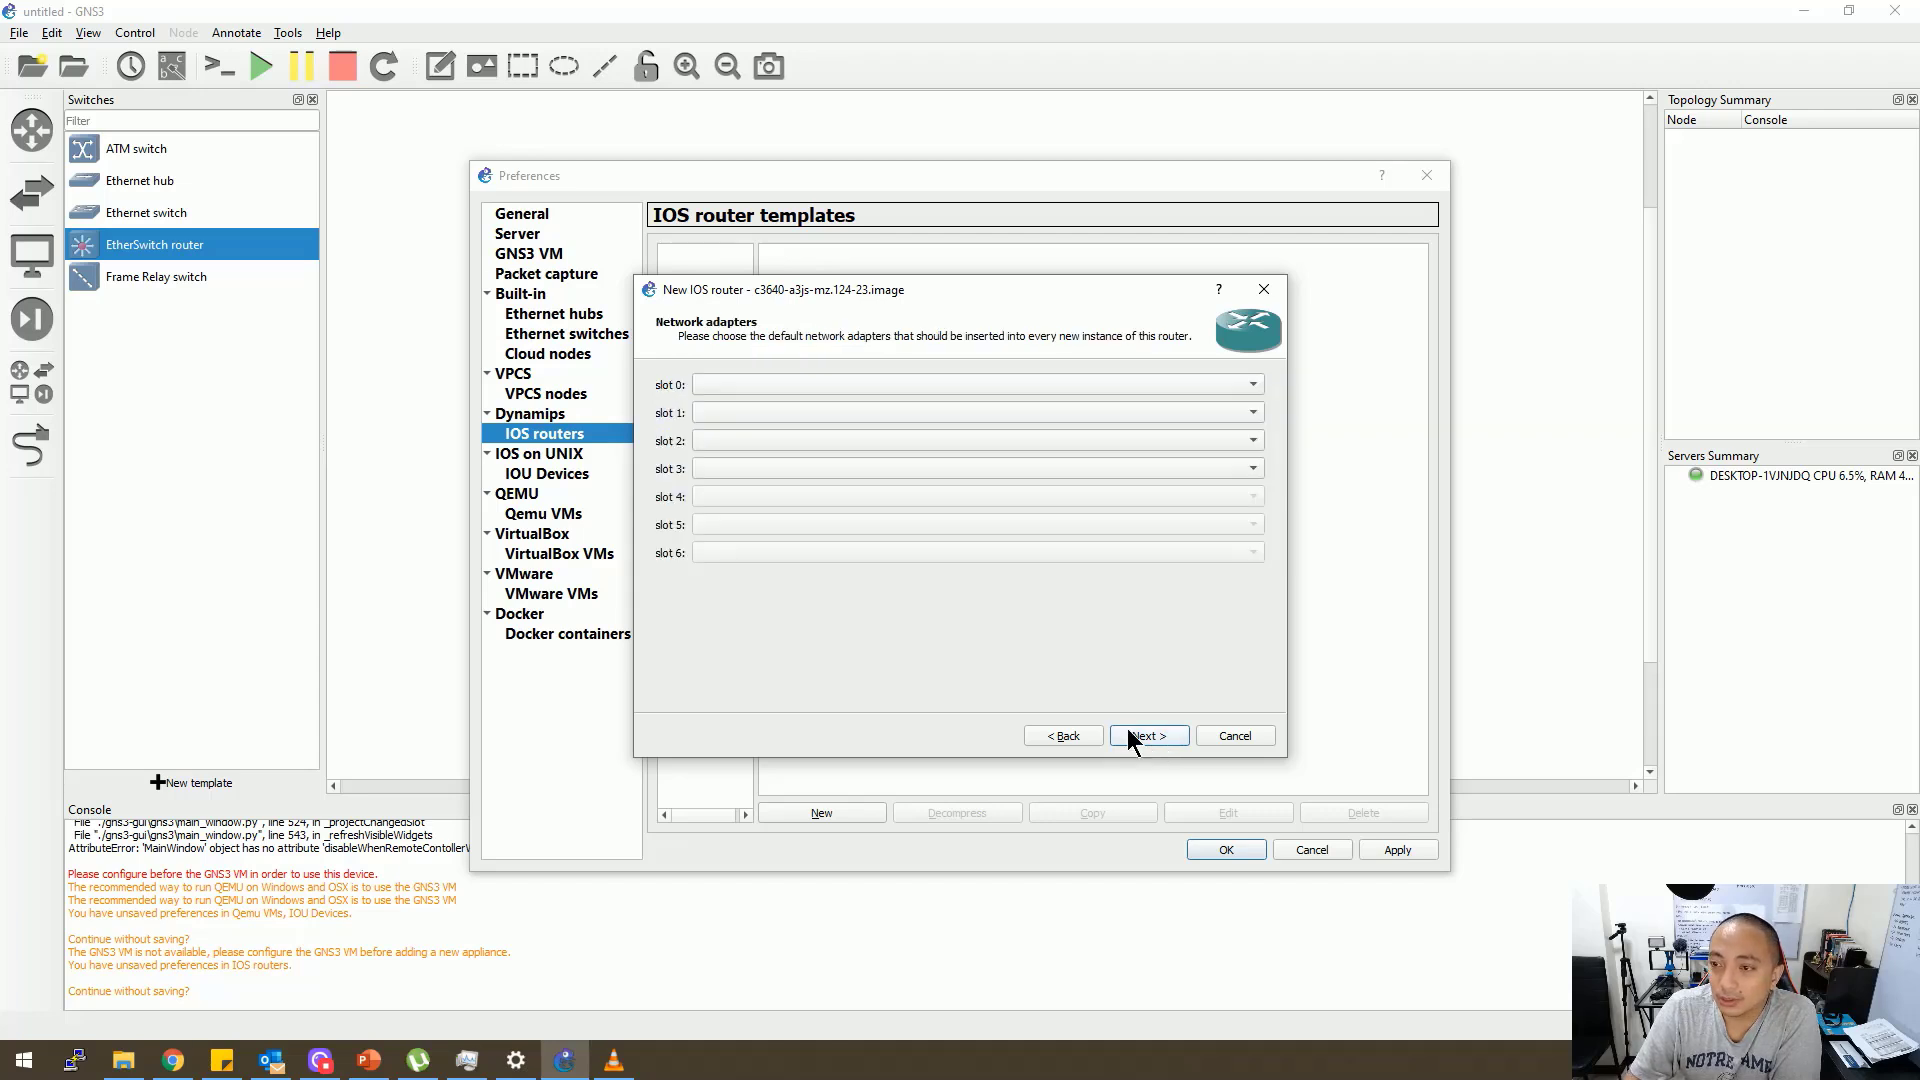
Assign the NM-16ESW network adapter to slot 0 and continue to the Idle-PC settings
{"action": "left_click", "coordinate": [772, 387]}
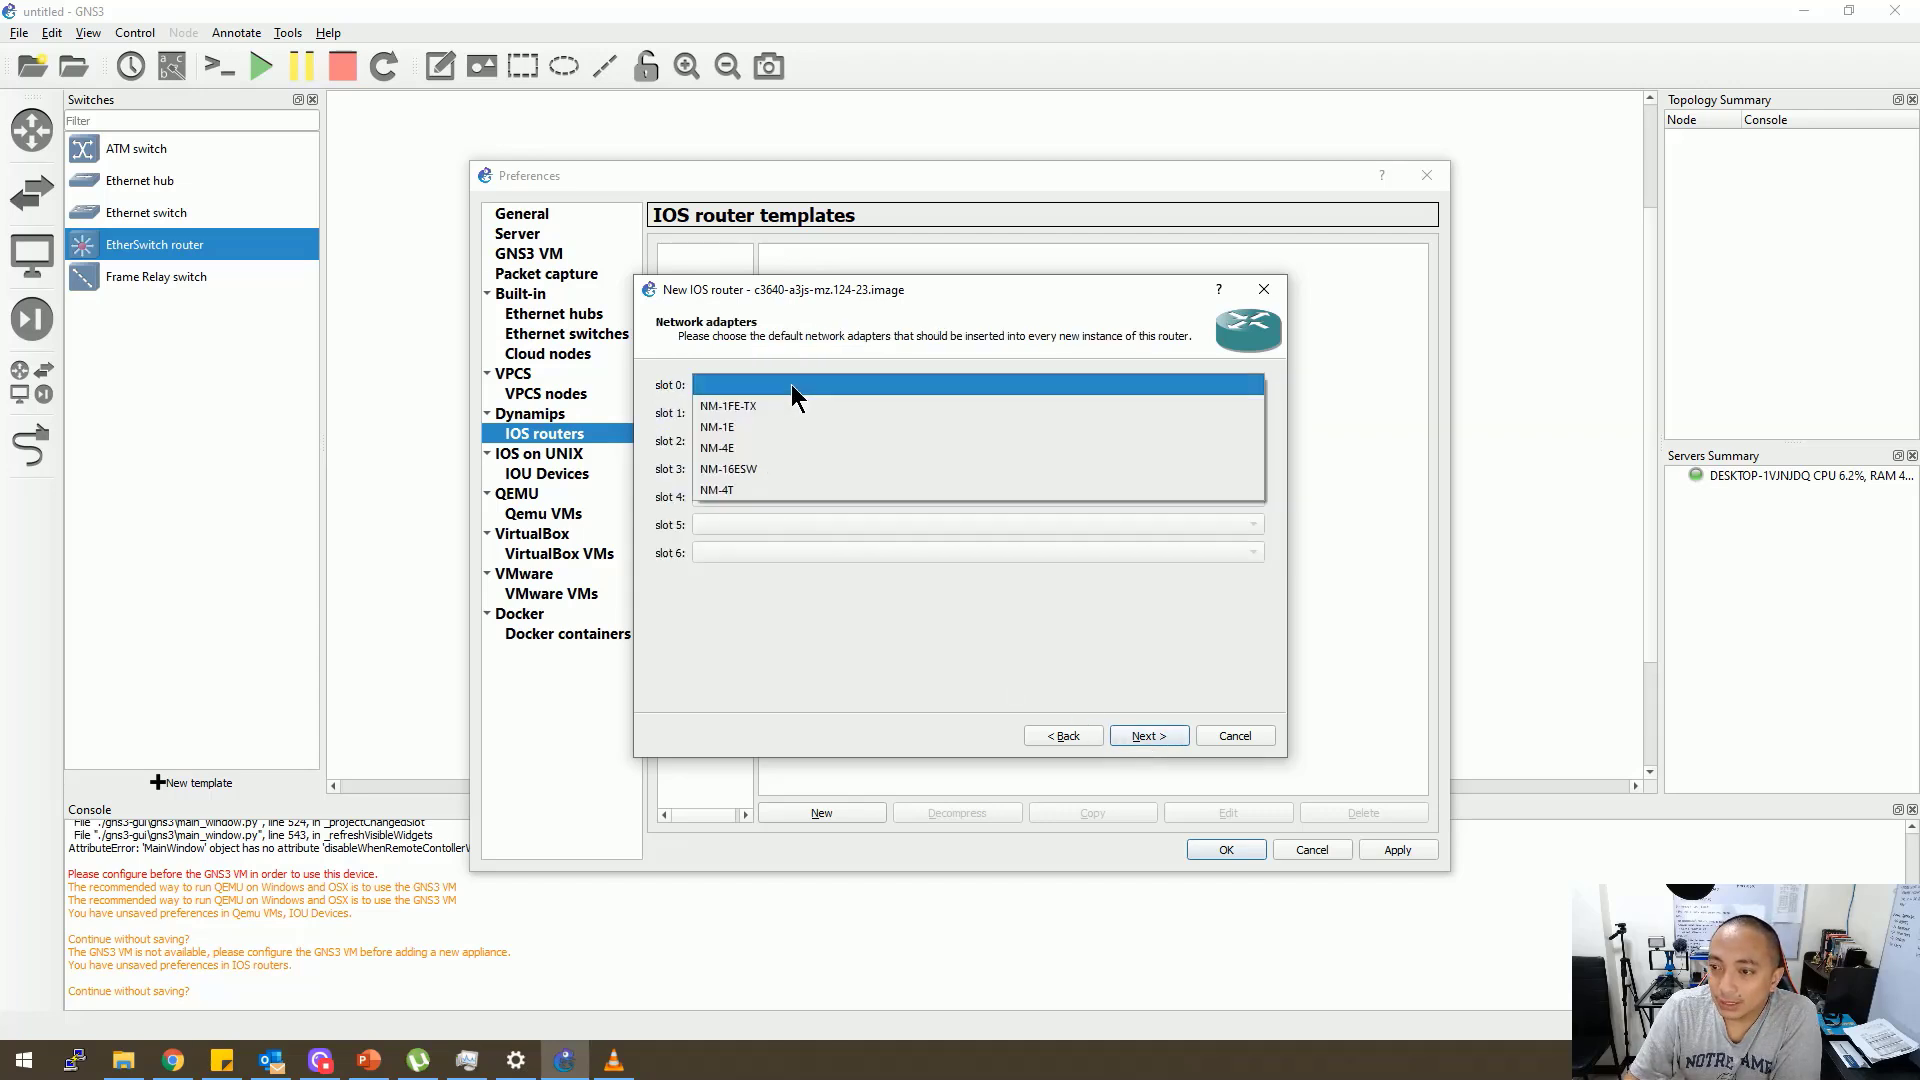
{"action": "left_click", "coordinate": [770, 468]}
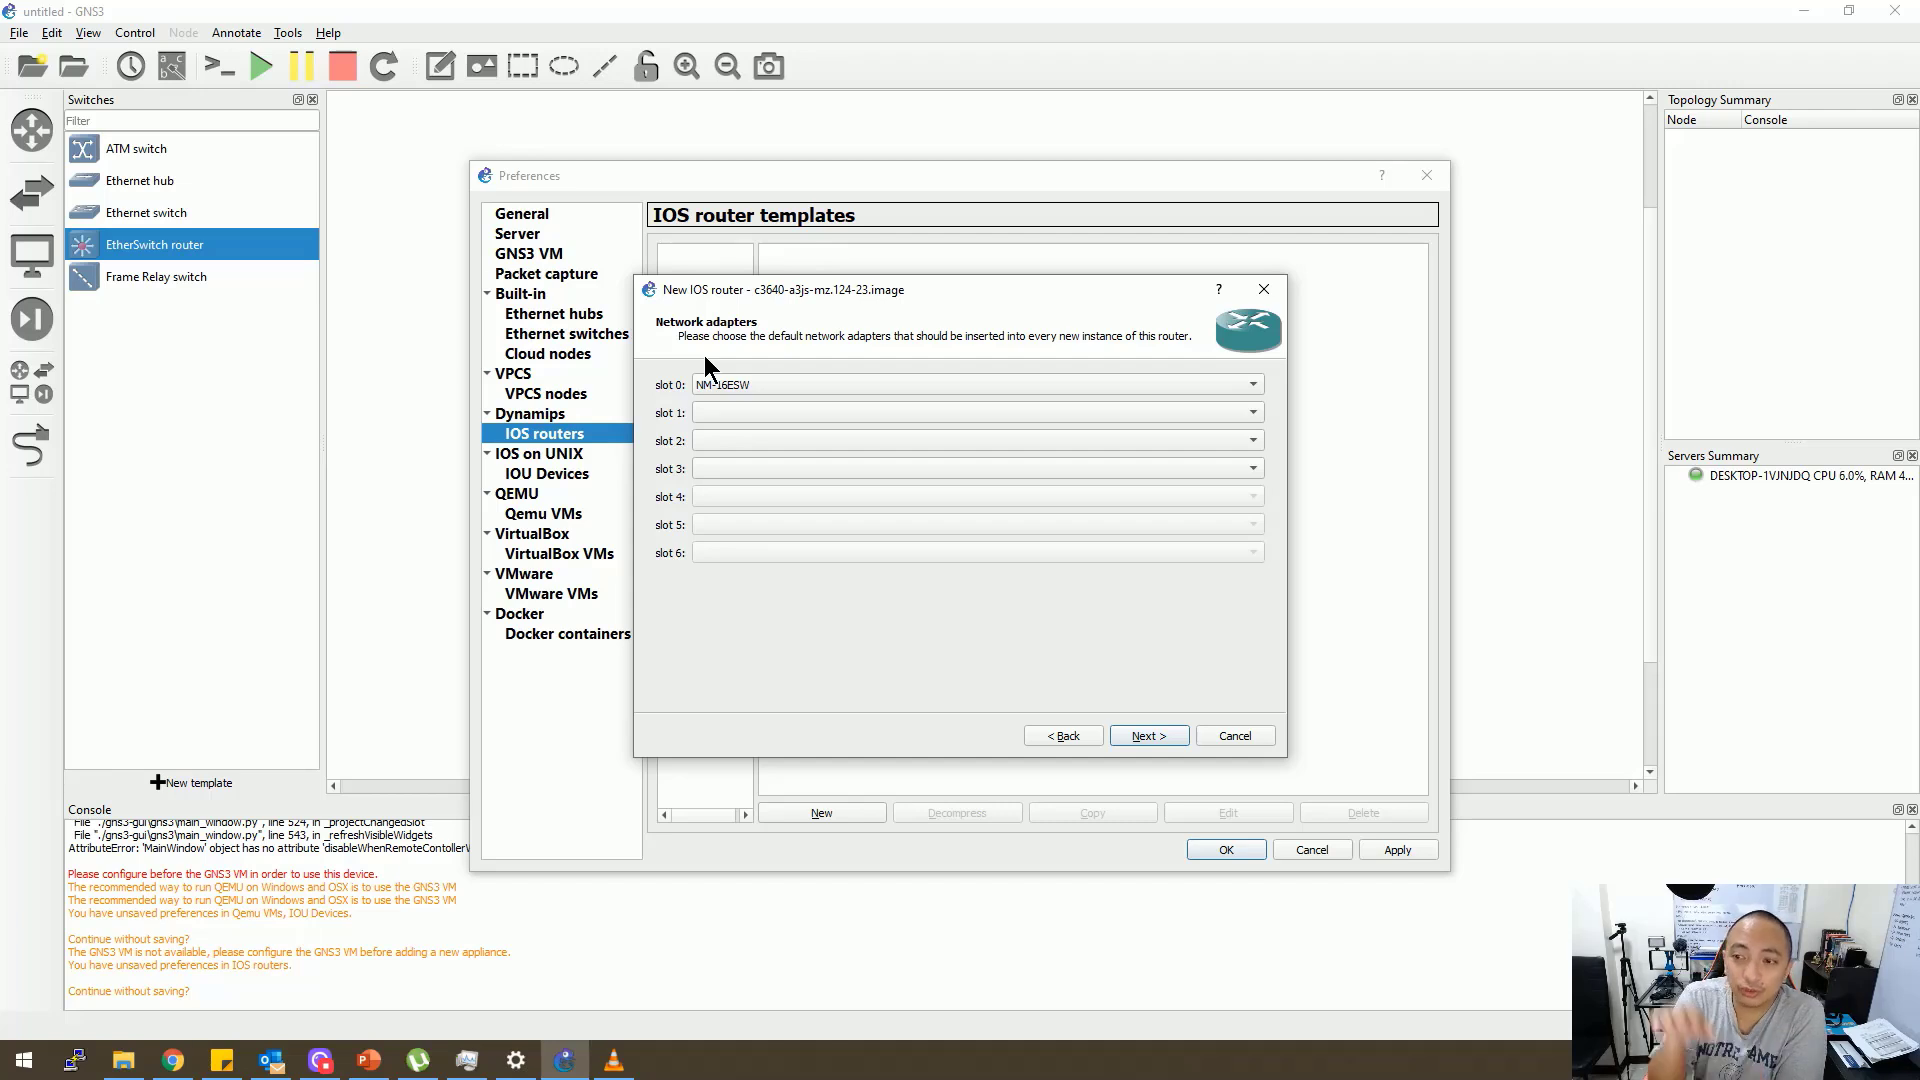
{"action": "left_click", "coordinate": [1150, 735]}
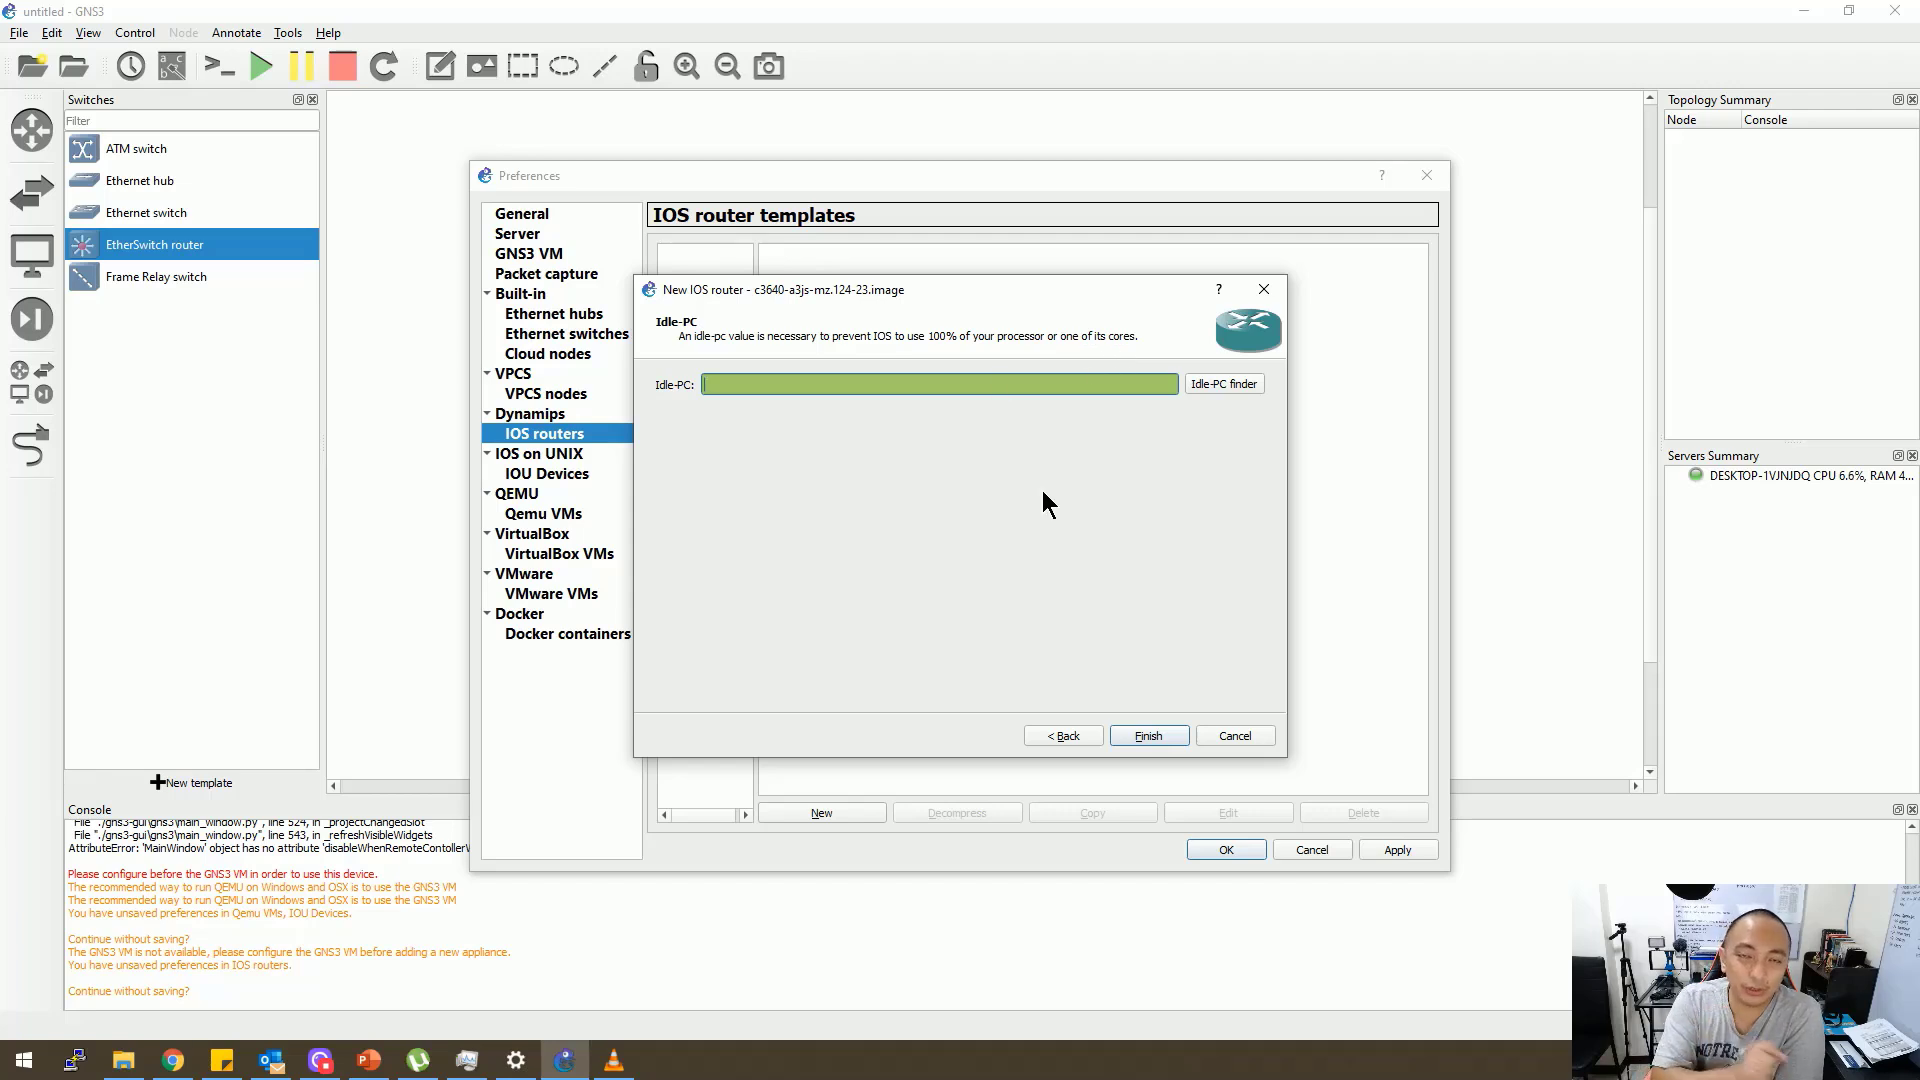
Run the Idle-PC finder for the IOS image, accept its value and finish creating the router template
{"action": "left_click", "coordinate": [1237, 386]}
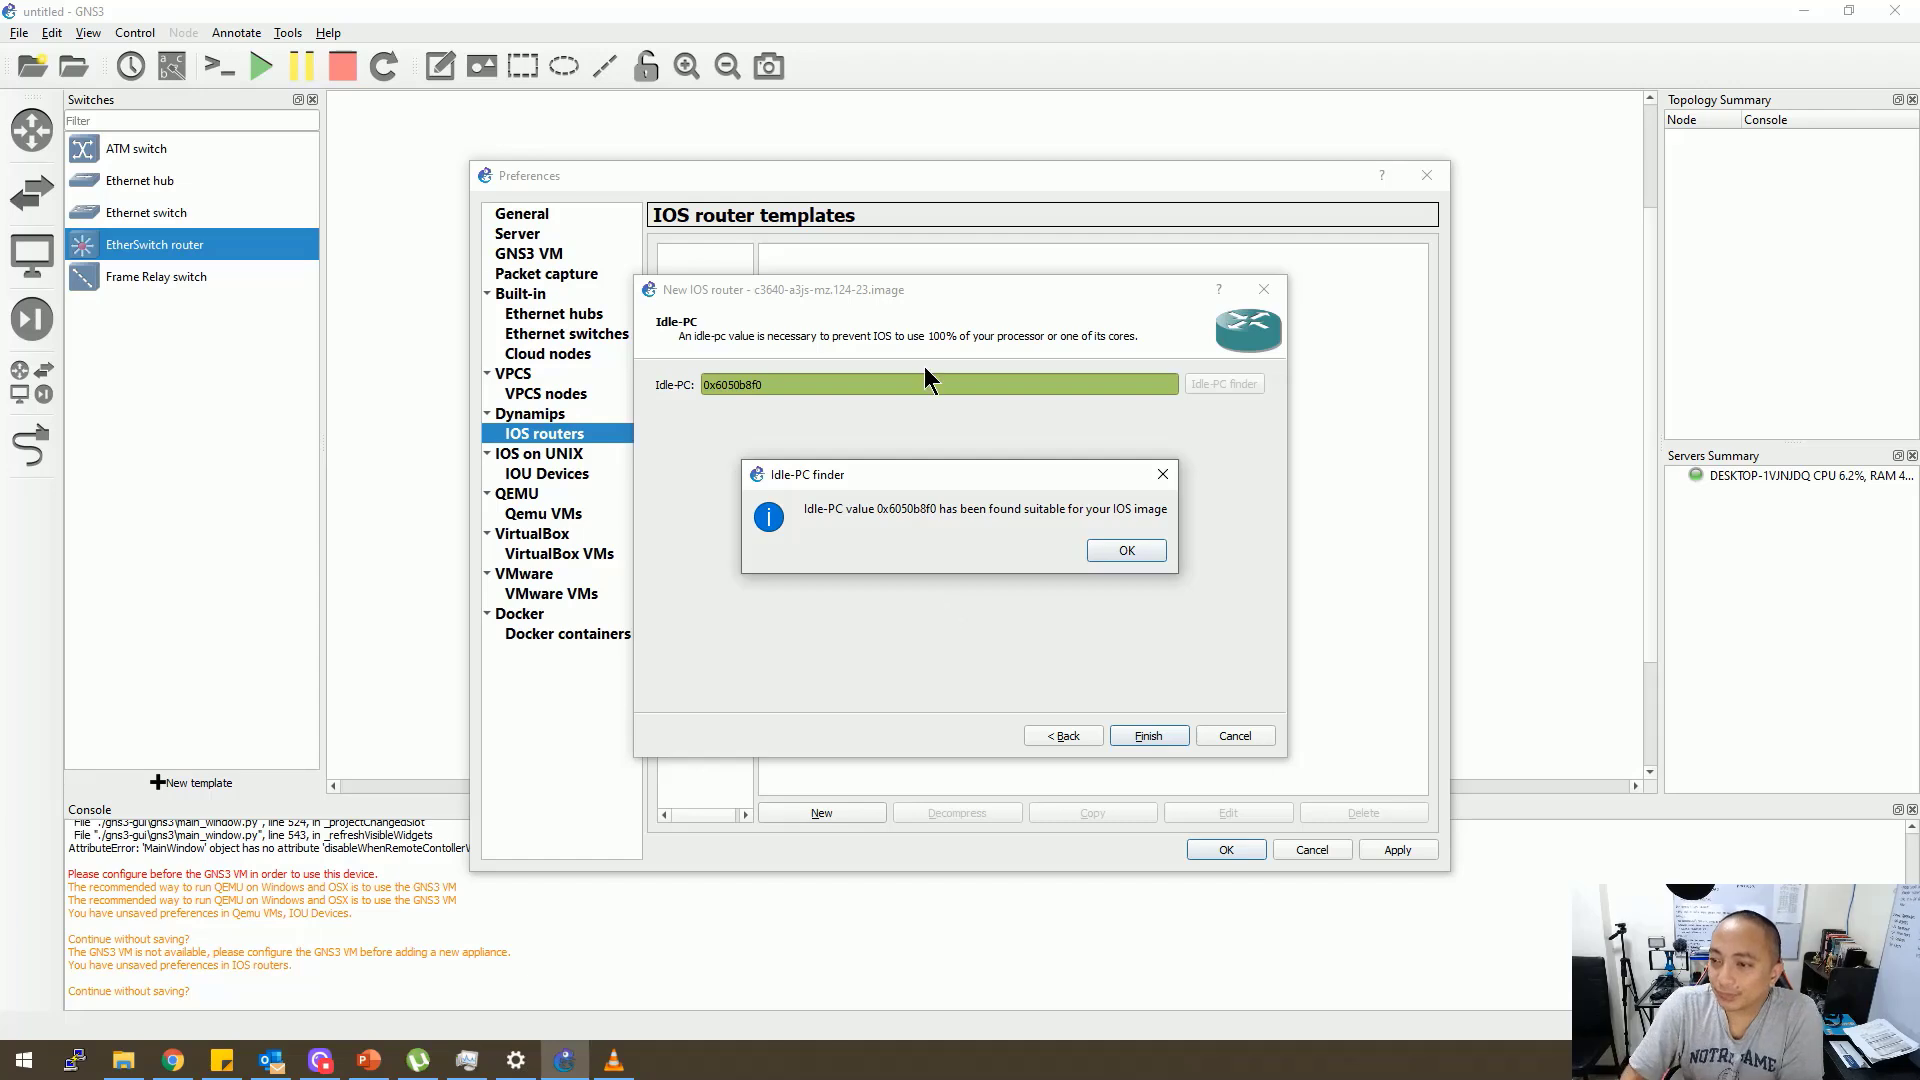
{"action": "left_click", "coordinate": [1120, 550]}
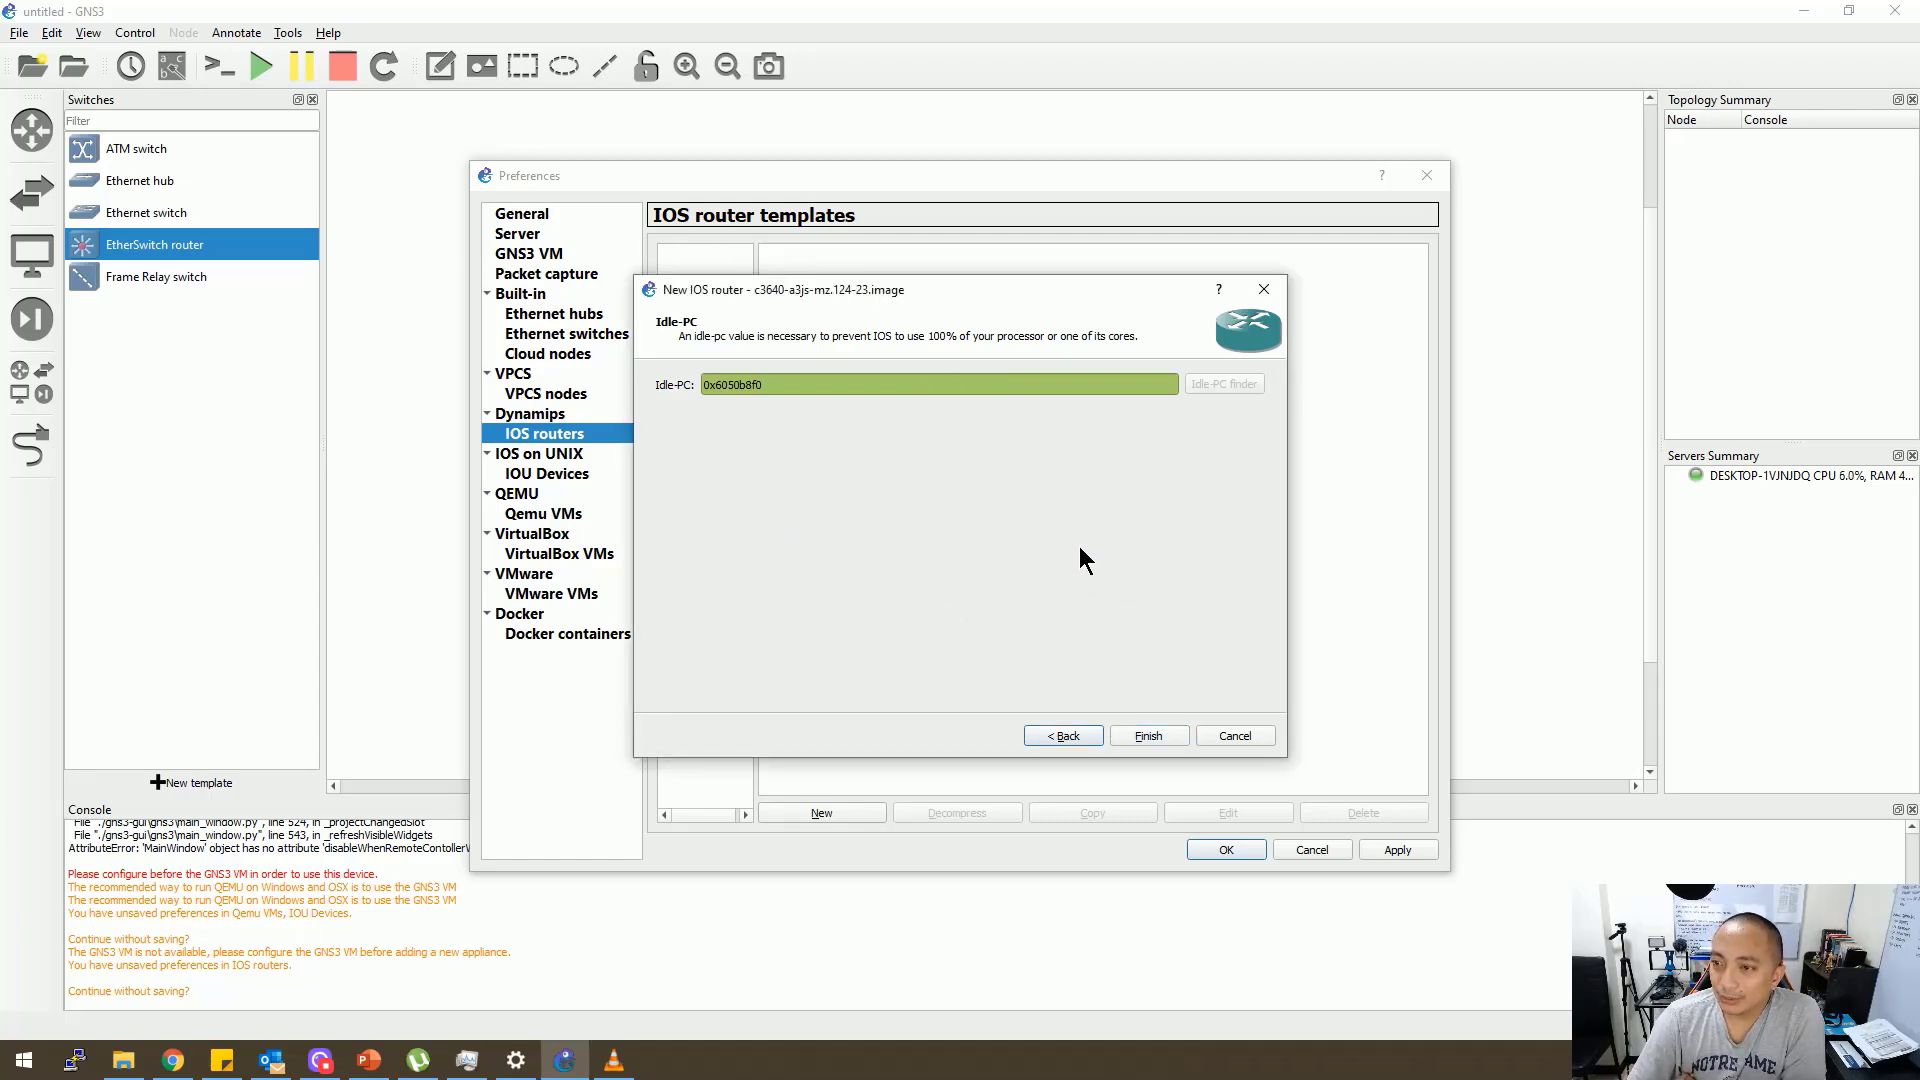
{"action": "left_click", "coordinate": [1147, 737]}
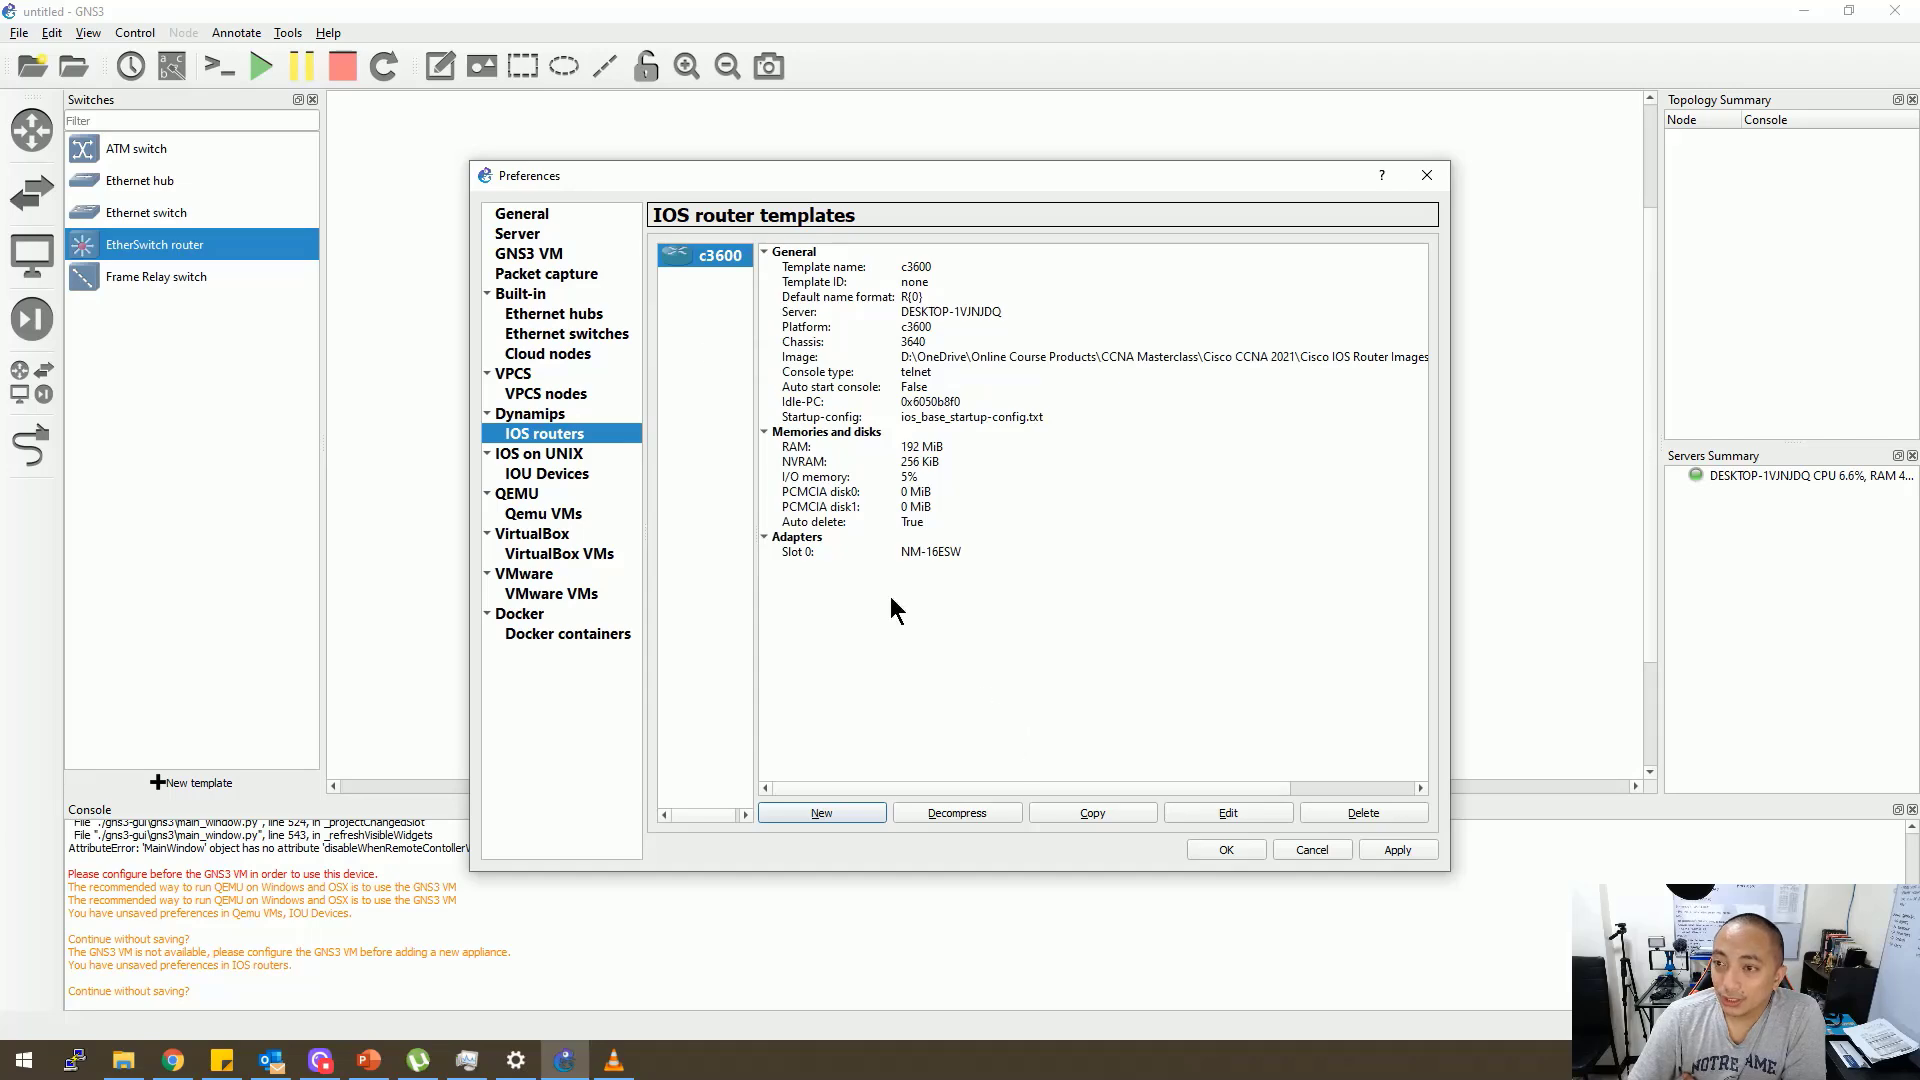
Edit the c3600 template to change its category to Switches and save the change
{"action": "left_click", "coordinate": [1214, 814]}
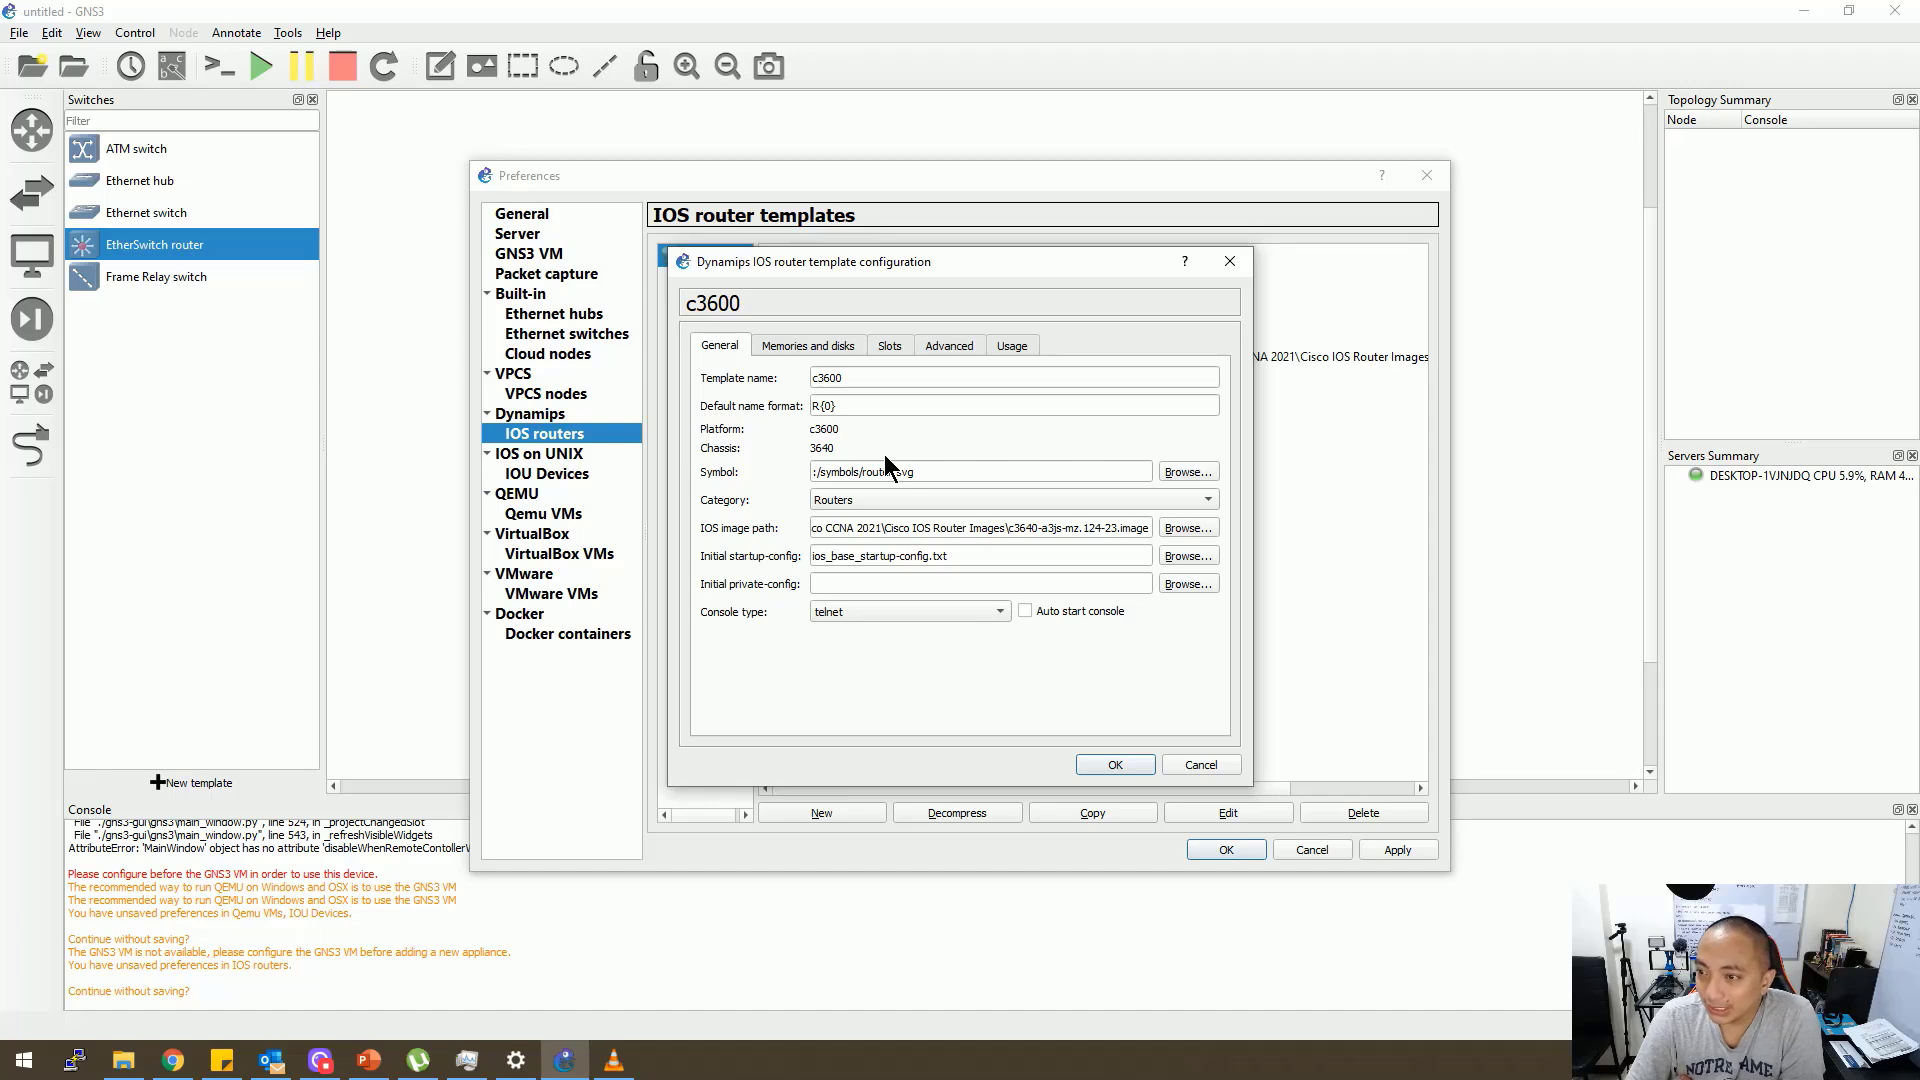
{"action": "left_click", "coordinate": [969, 498]}
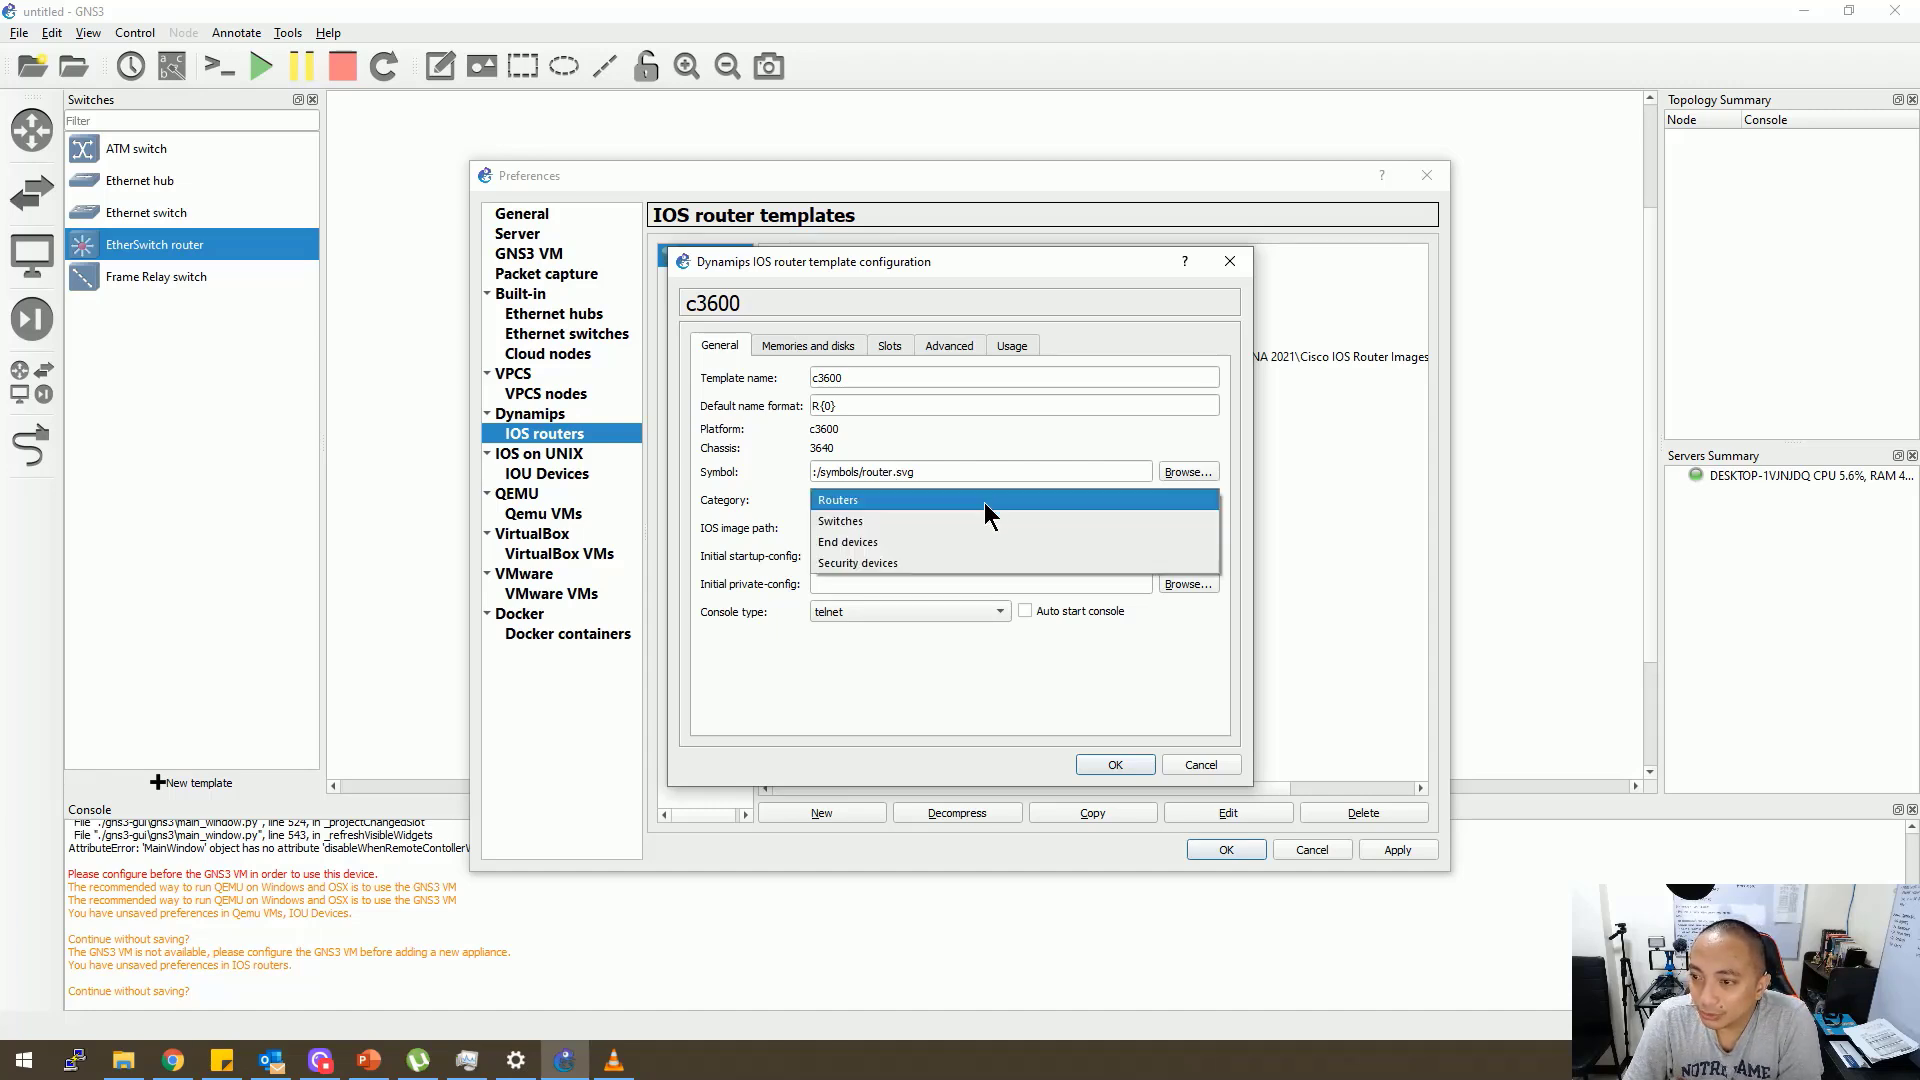
{"action": "left_click", "coordinate": [965, 520]}
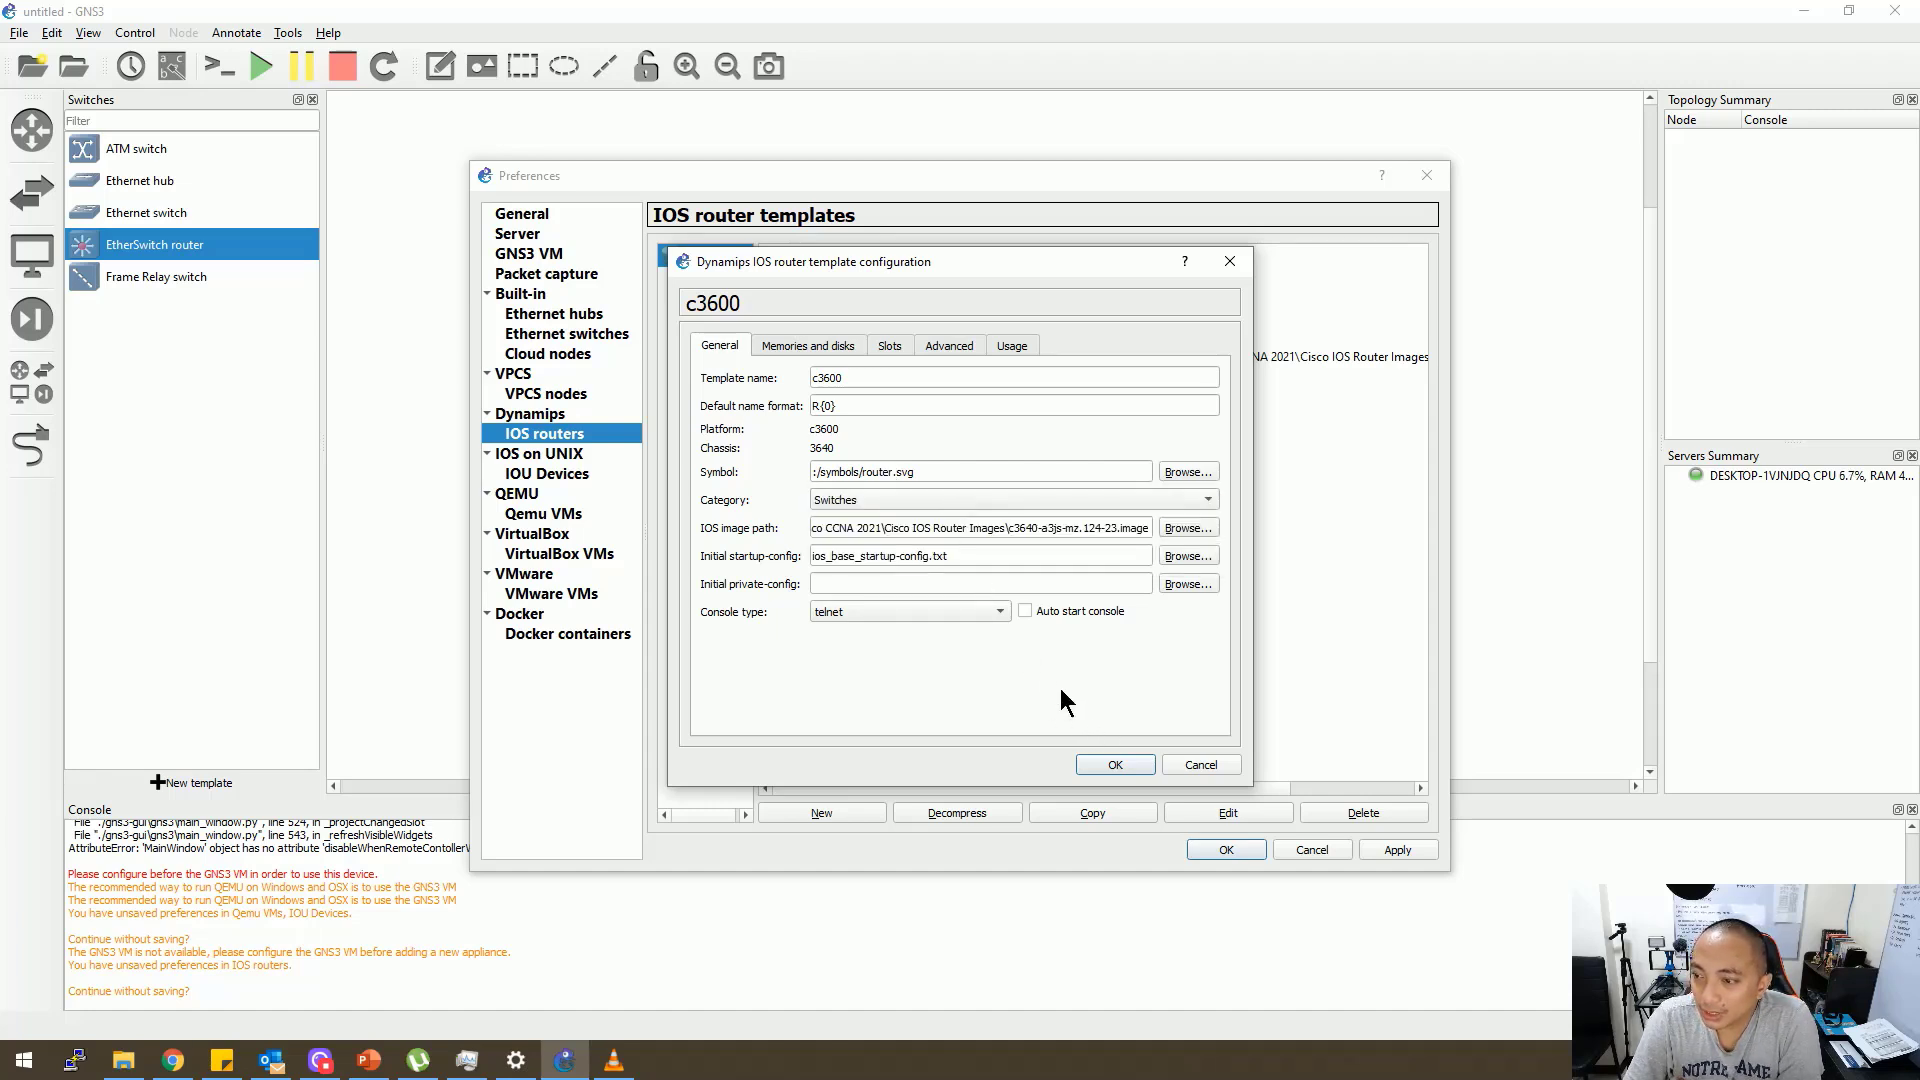
{"action": "left_click", "coordinate": [1116, 764]}
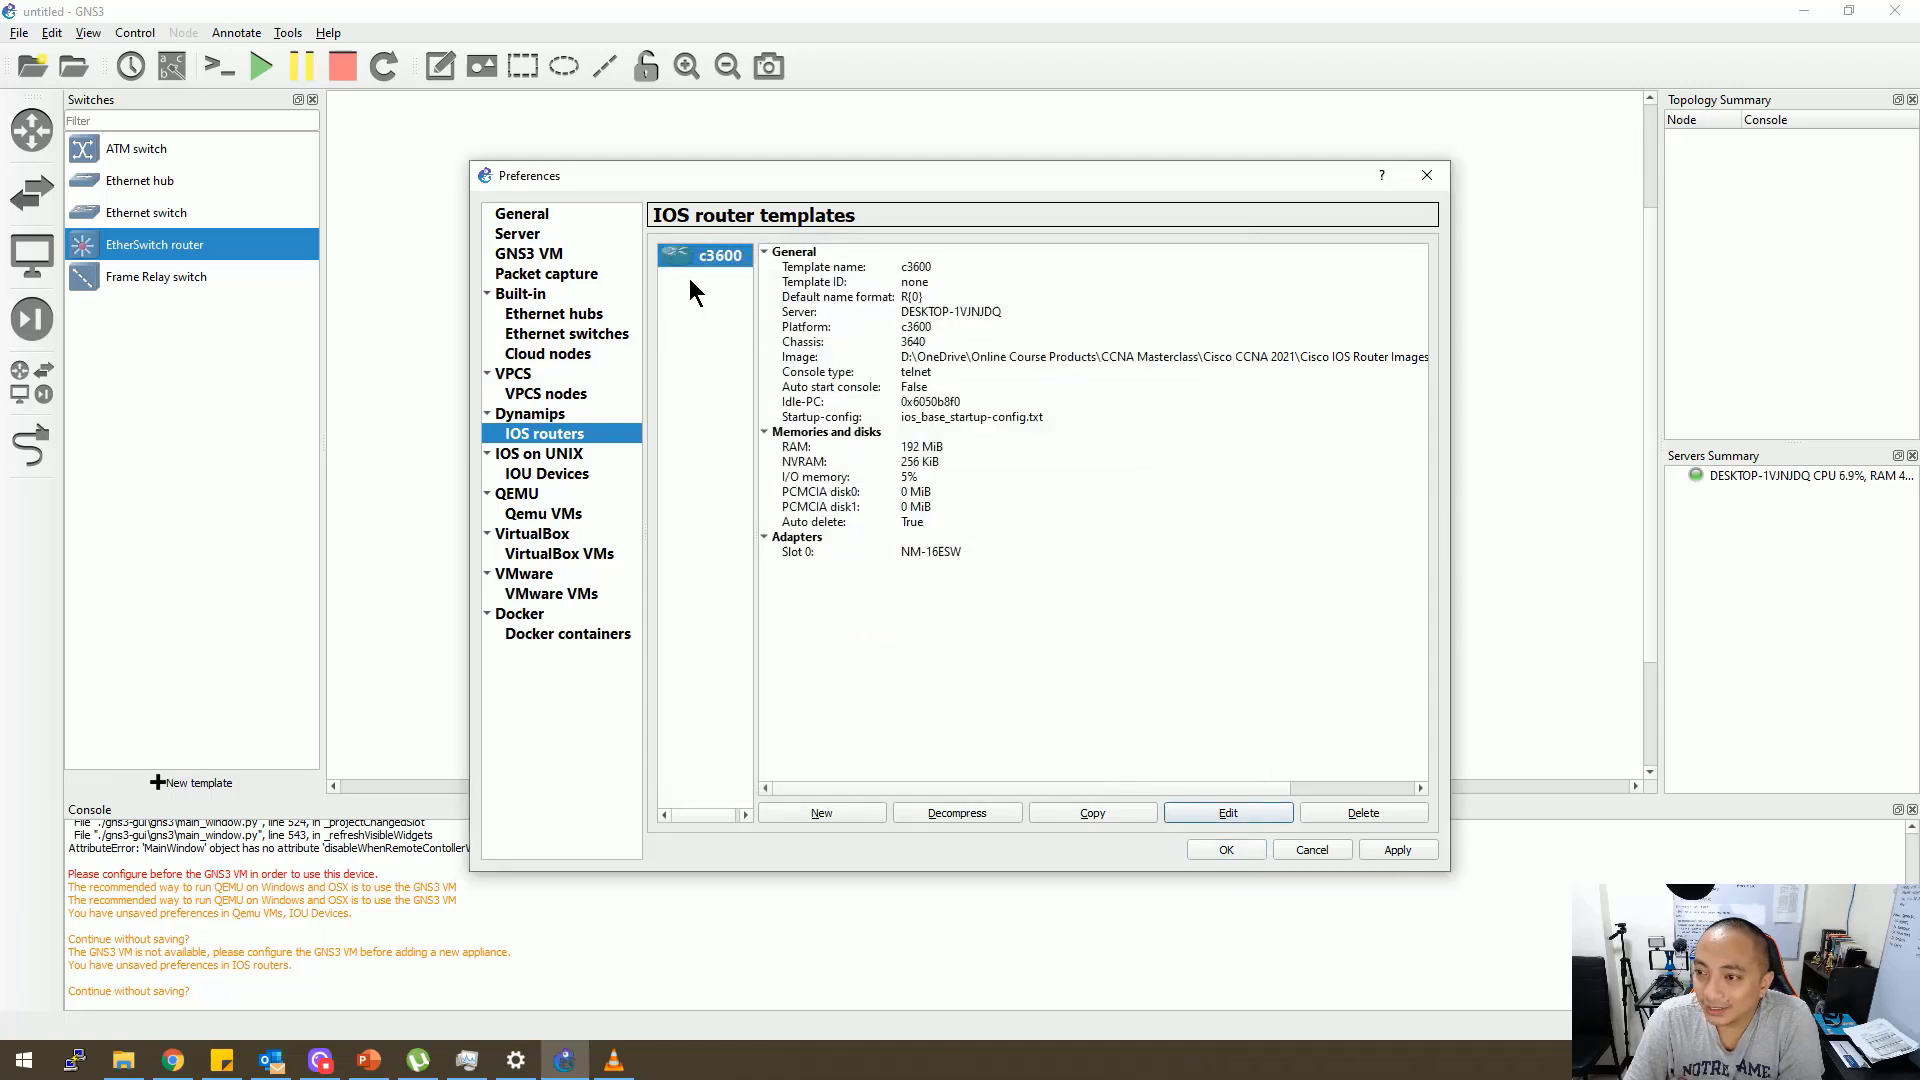
Open the symbol library for the c3600 template and expand its symbol categories, from Affinity-square-red up to Classic
{"action": "left_click", "coordinate": [1174, 813]}
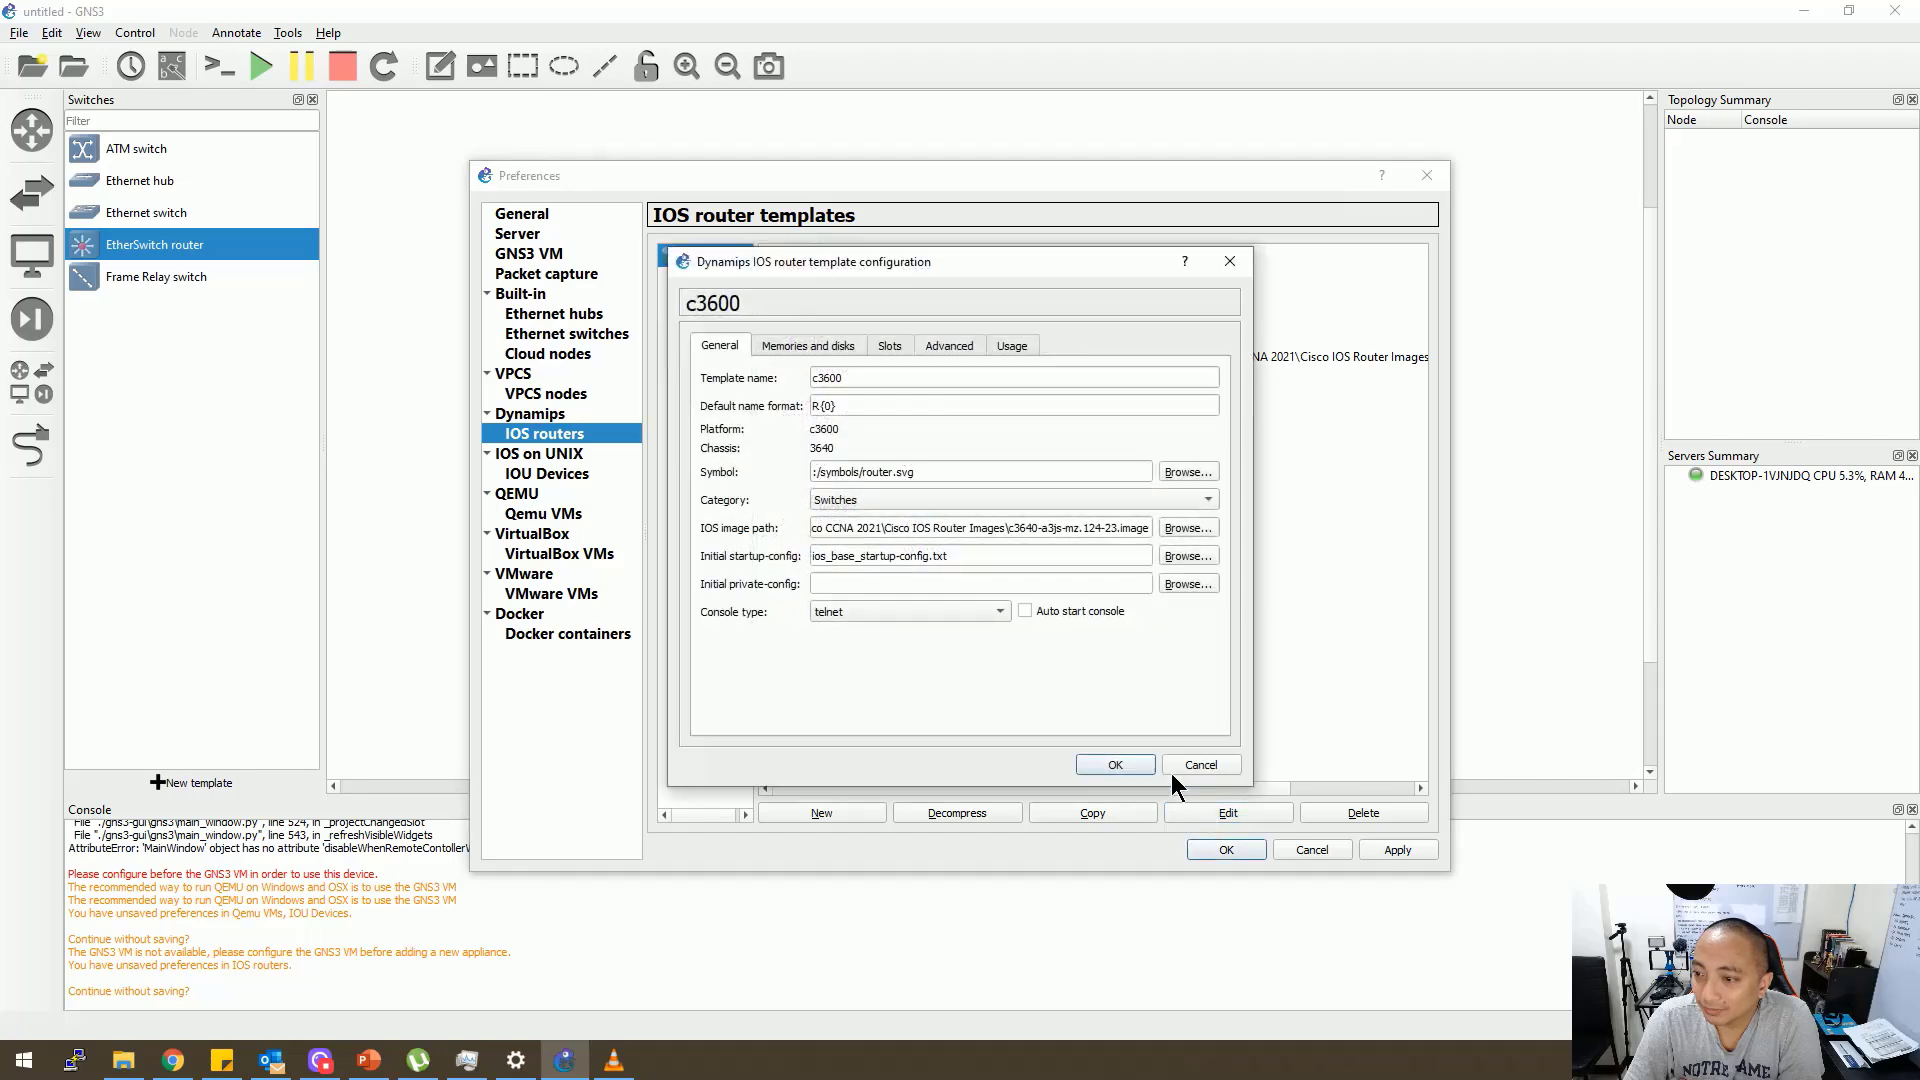
{"action": "left_click", "coordinate": [1194, 471]}
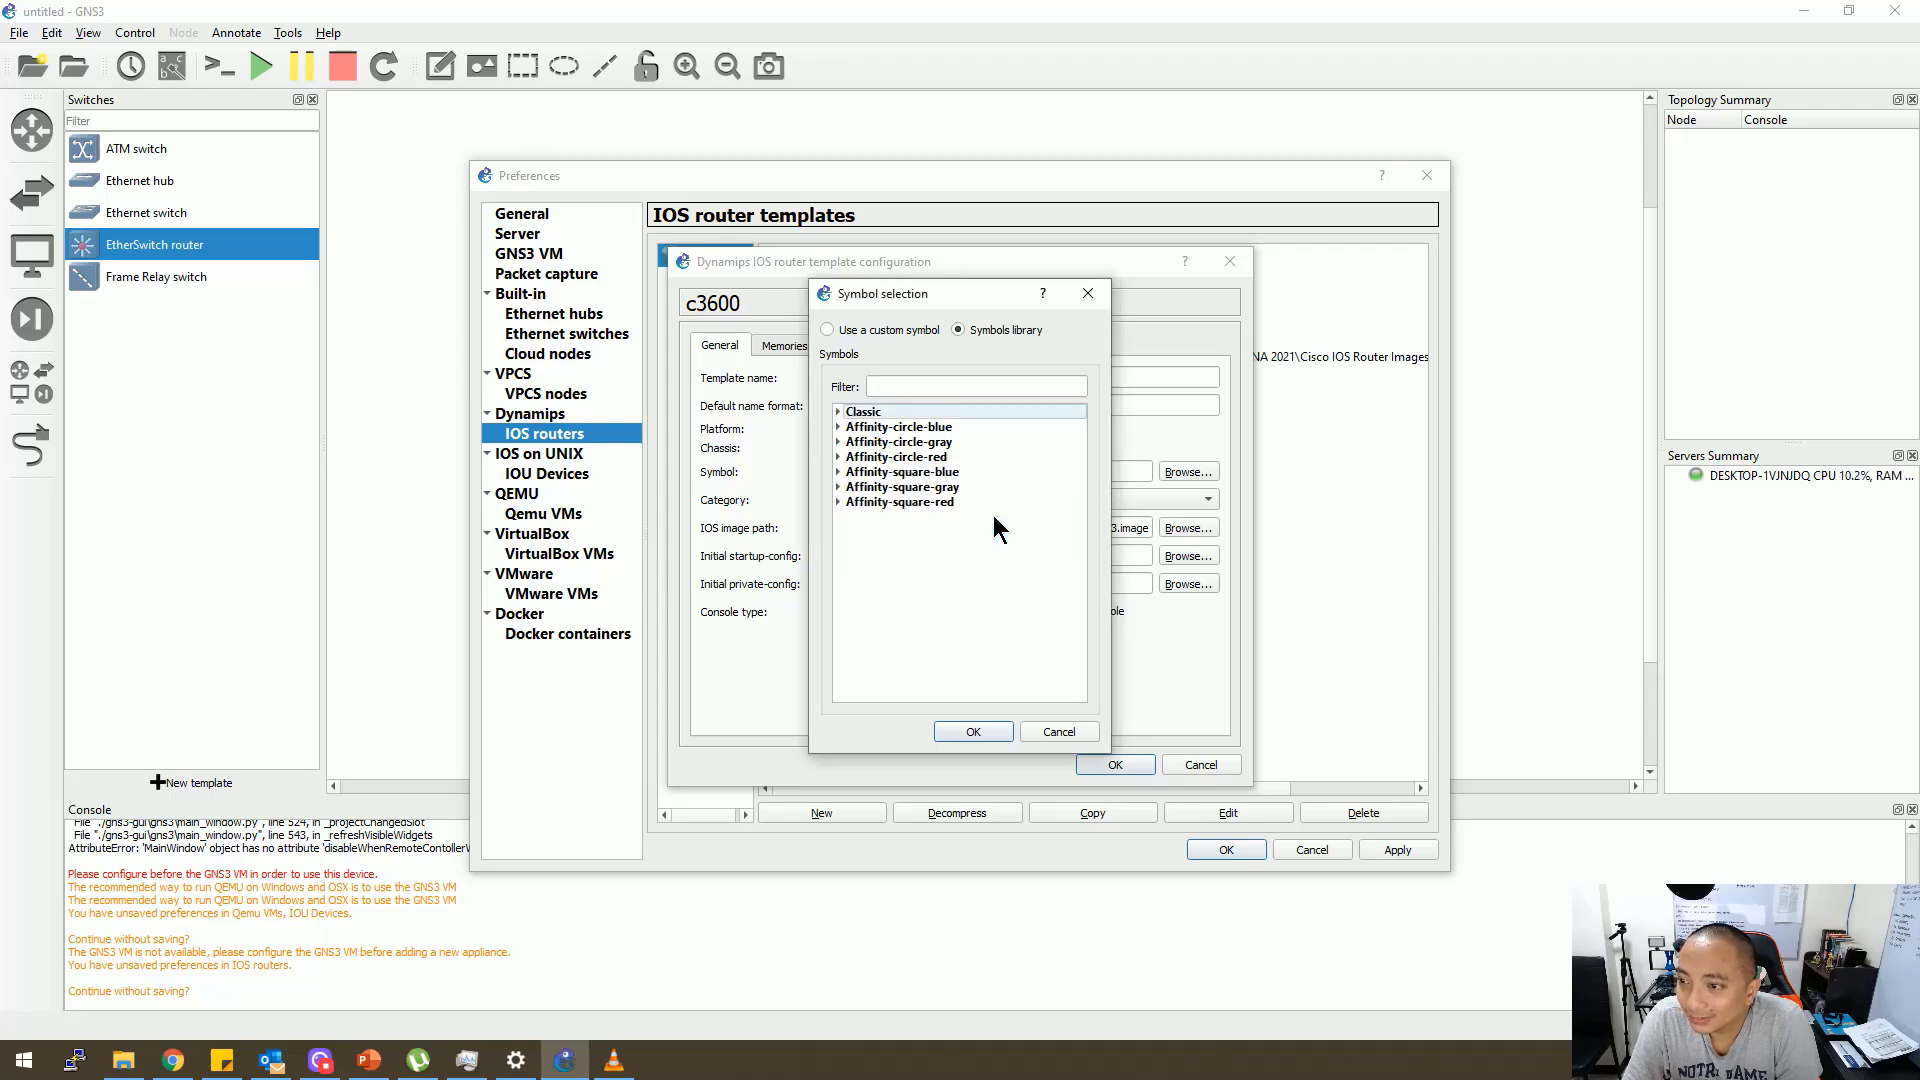
{"action": "left_click", "coordinate": [838, 502]}
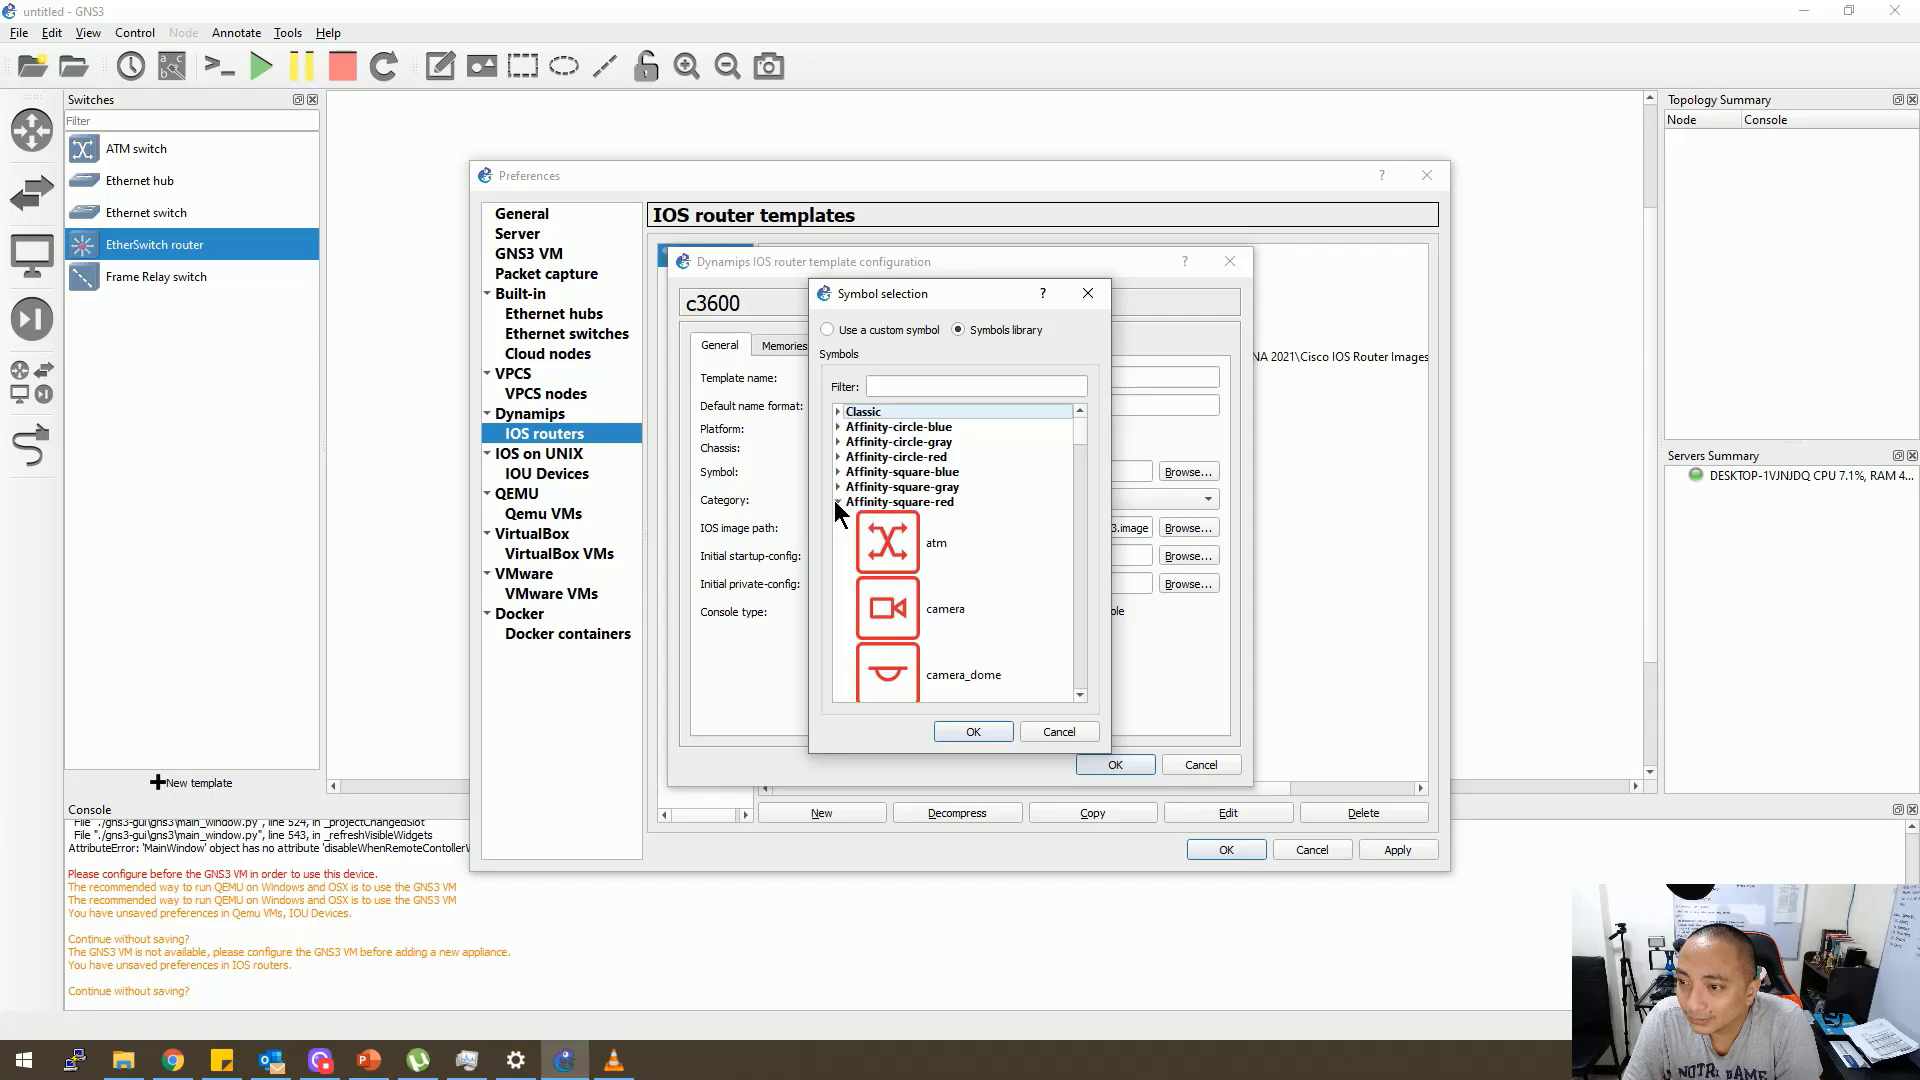
{"action": "left_click", "coordinate": [838, 502]}
{"action": "left_click", "coordinate": [838, 487]}
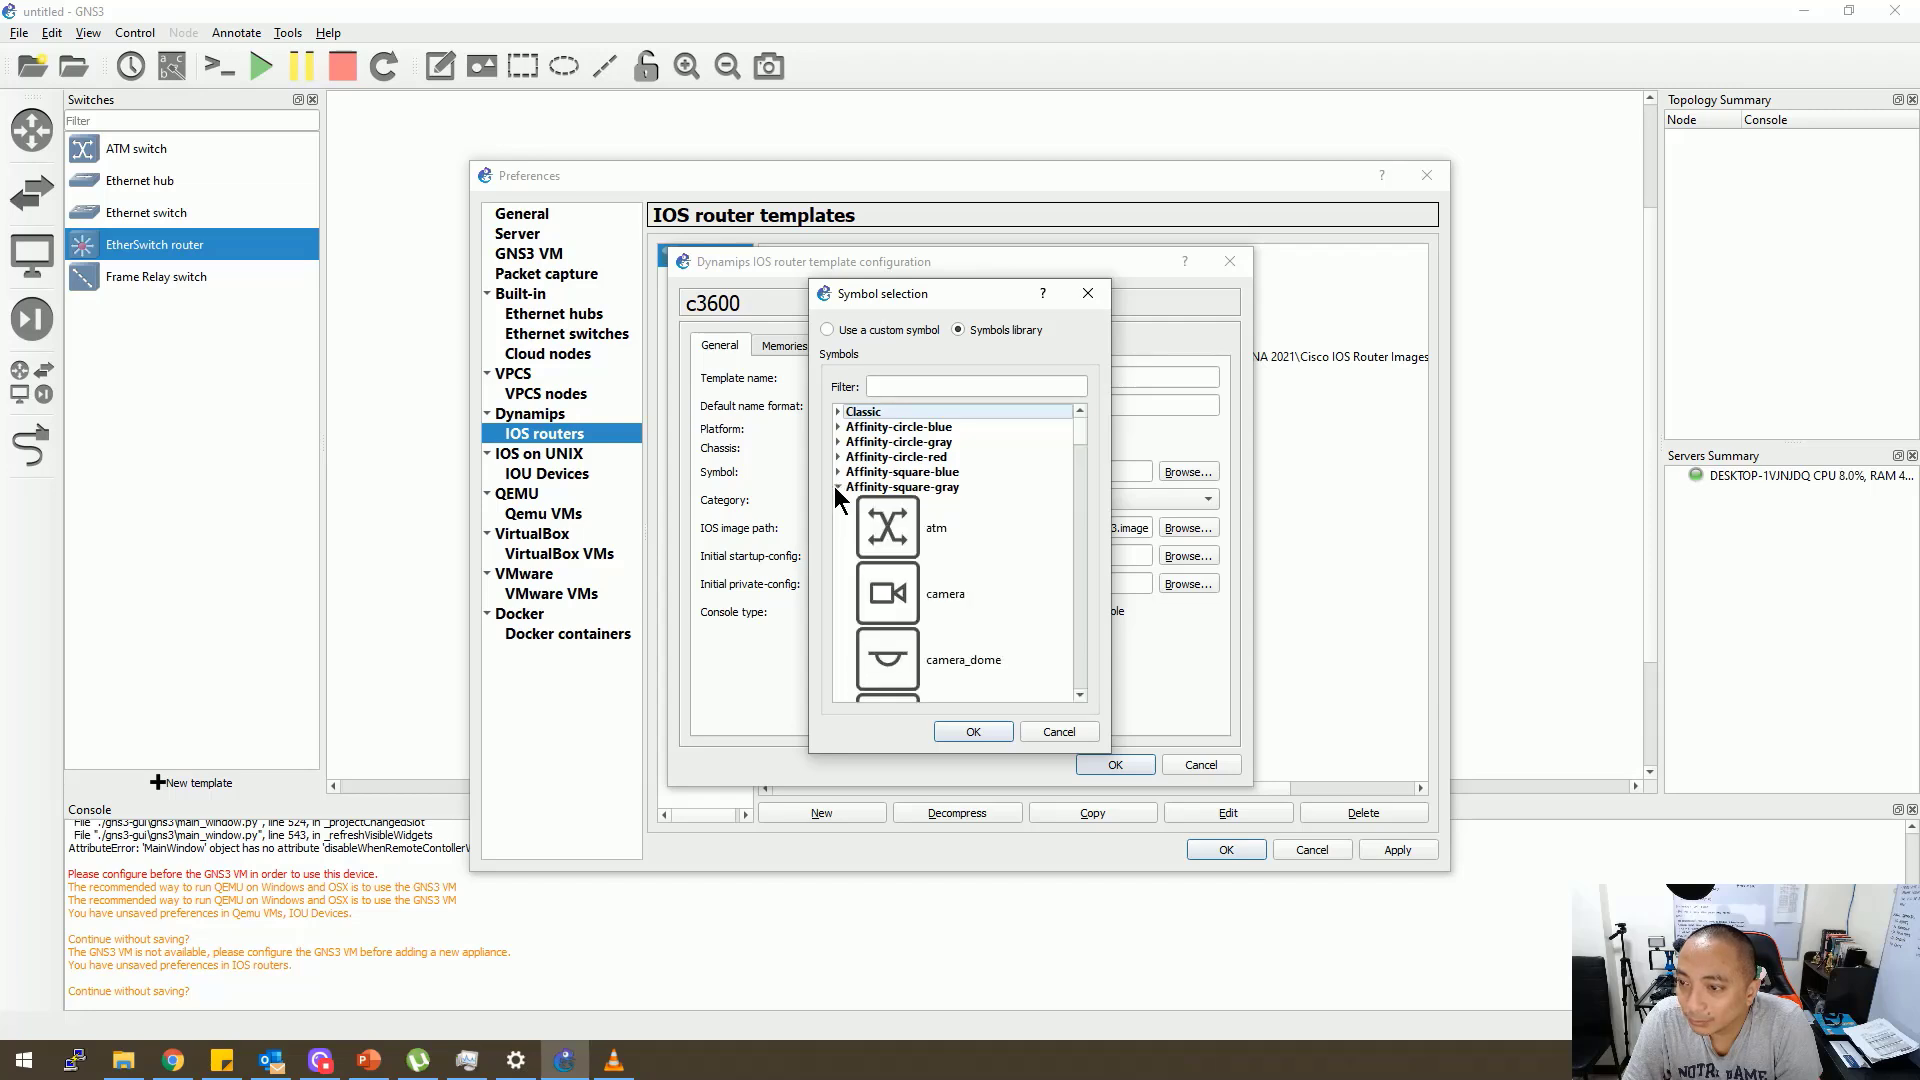
{"action": "left_click", "coordinate": [838, 471]}
{"action": "left_click", "coordinate": [838, 456]}
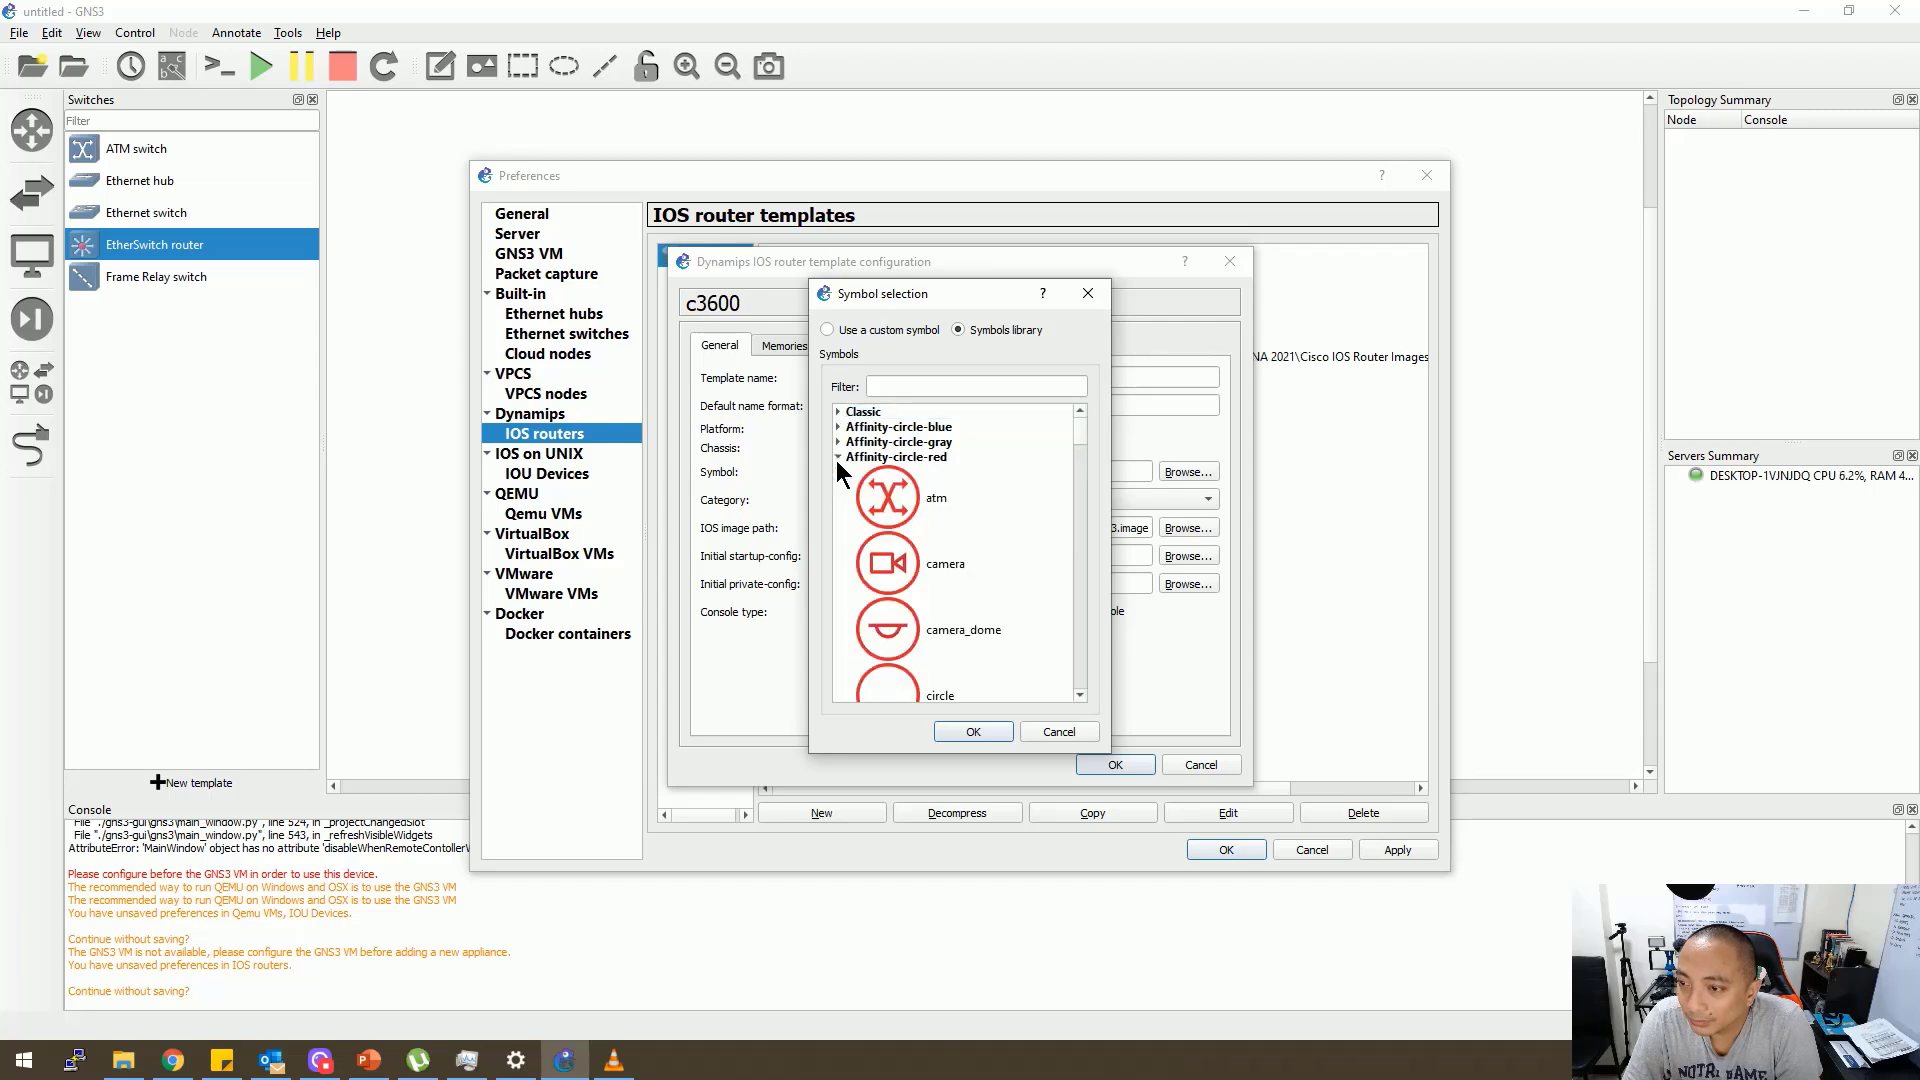
{"action": "left_click", "coordinate": [838, 442]}
{"action": "left_click", "coordinate": [838, 426]}
{"action": "left_click", "coordinate": [838, 411]}
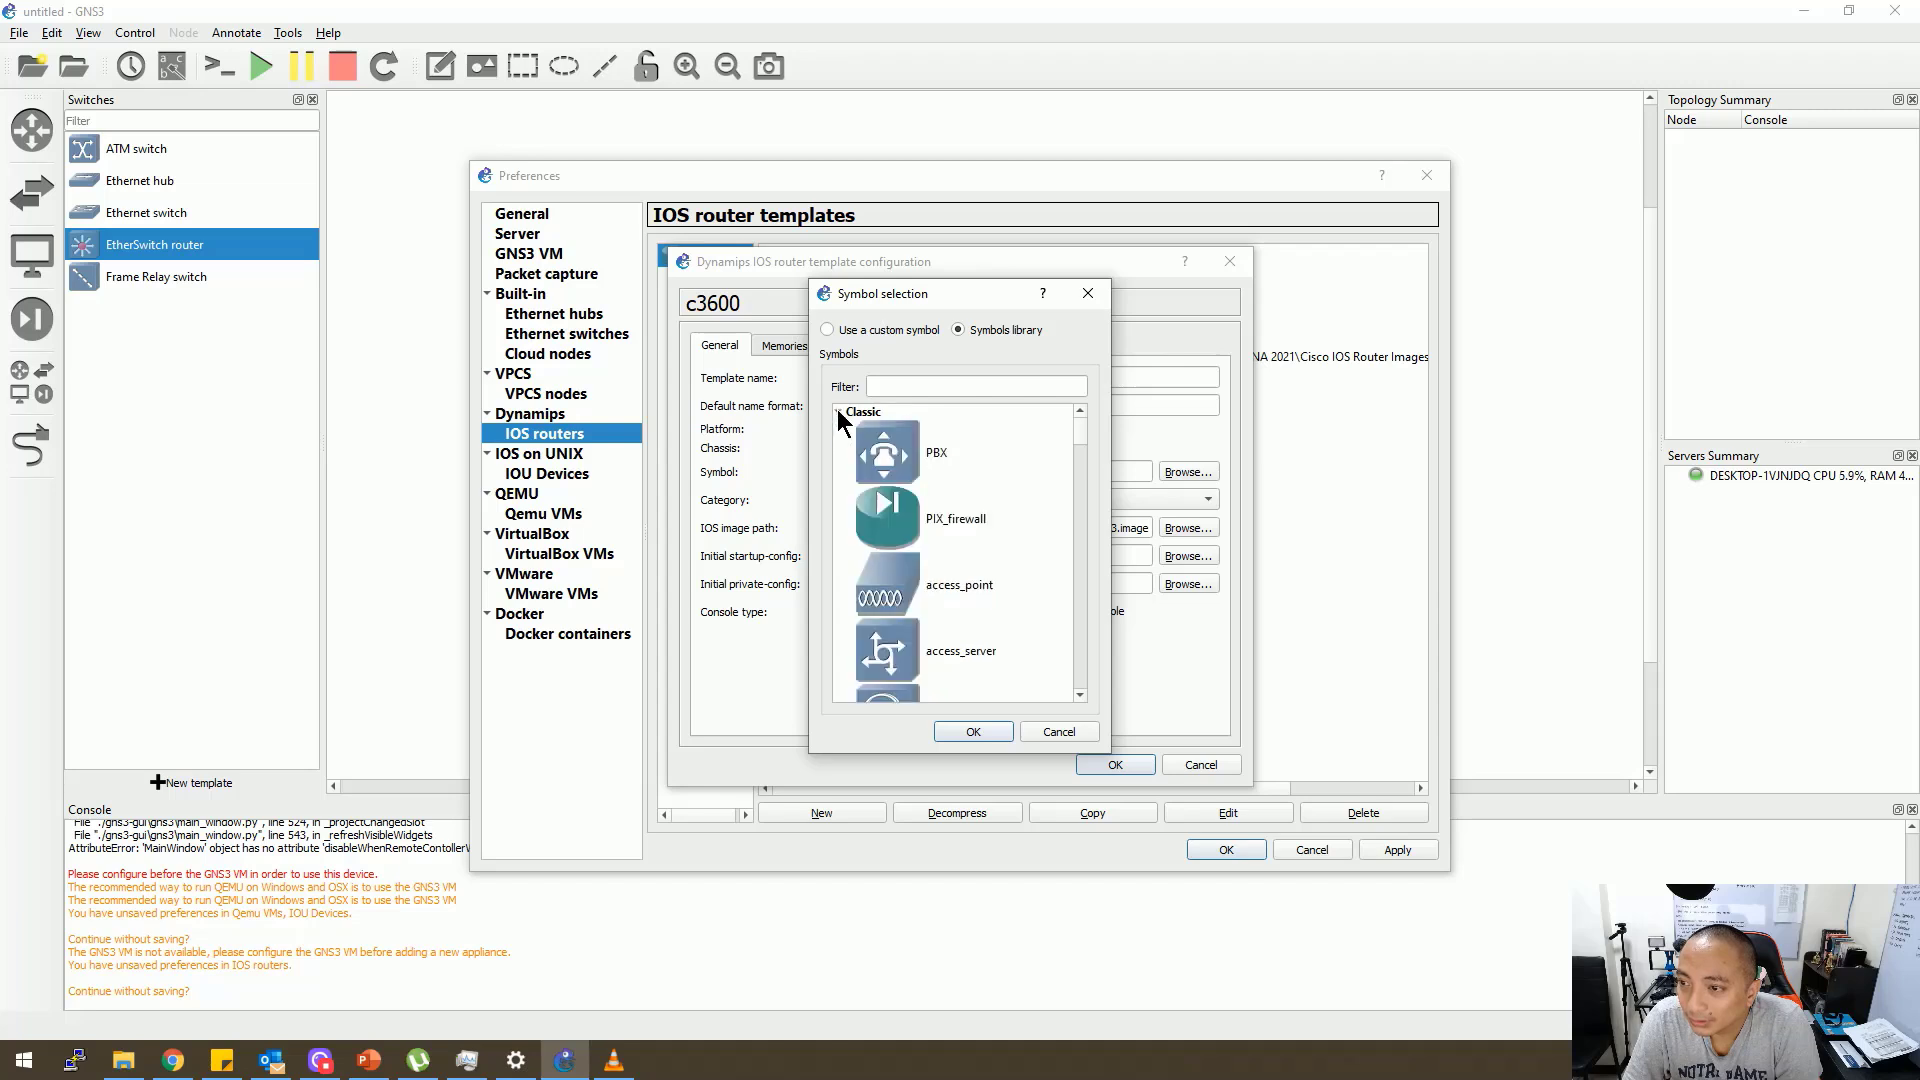
Look through the Classic symbols for one that suits a switch
{"action": "scroll", "coordinate": [998, 519], "scroll_direction": "down", "scroll_amount": 3}
{"action": "scroll", "coordinate": [999, 522], "scroll_direction": "down", "scroll_amount": 3}
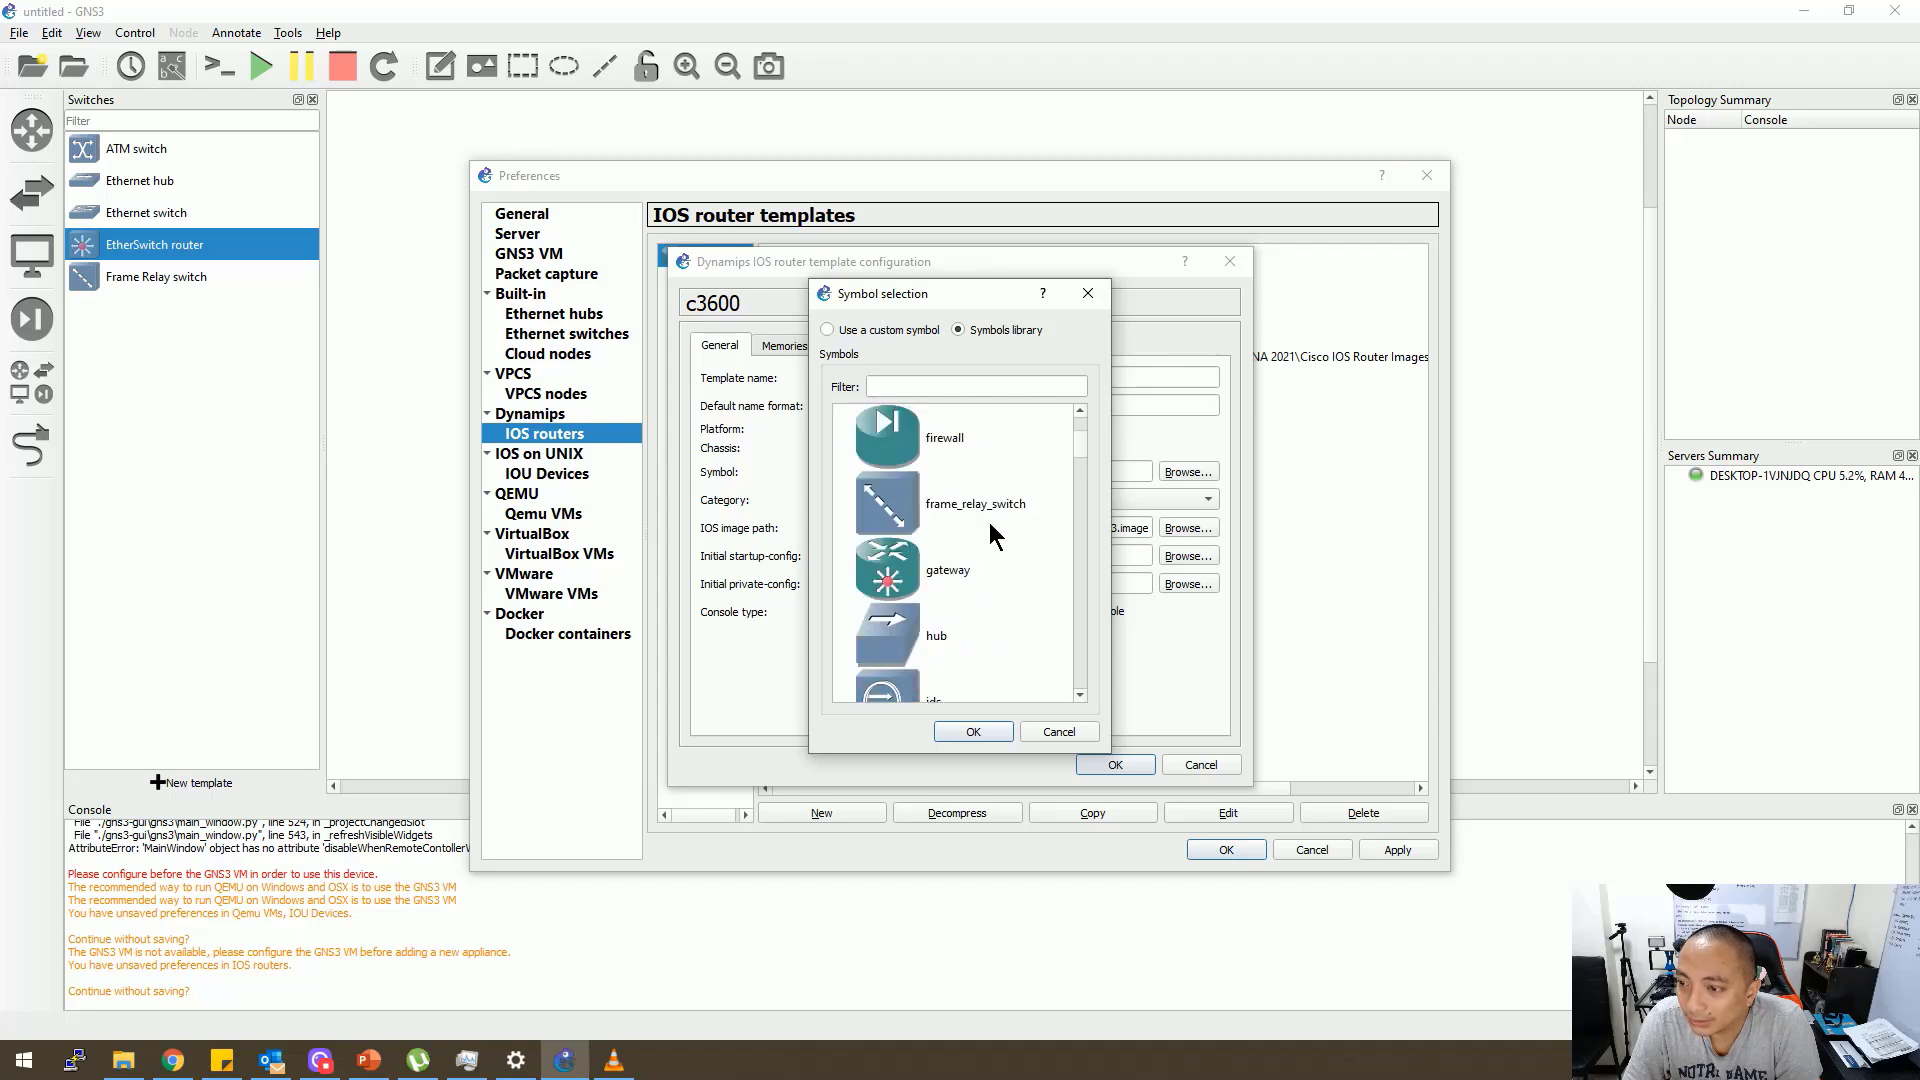
{"action": "scroll", "coordinate": [988, 522], "scroll_direction": "down", "scroll_amount": 12}
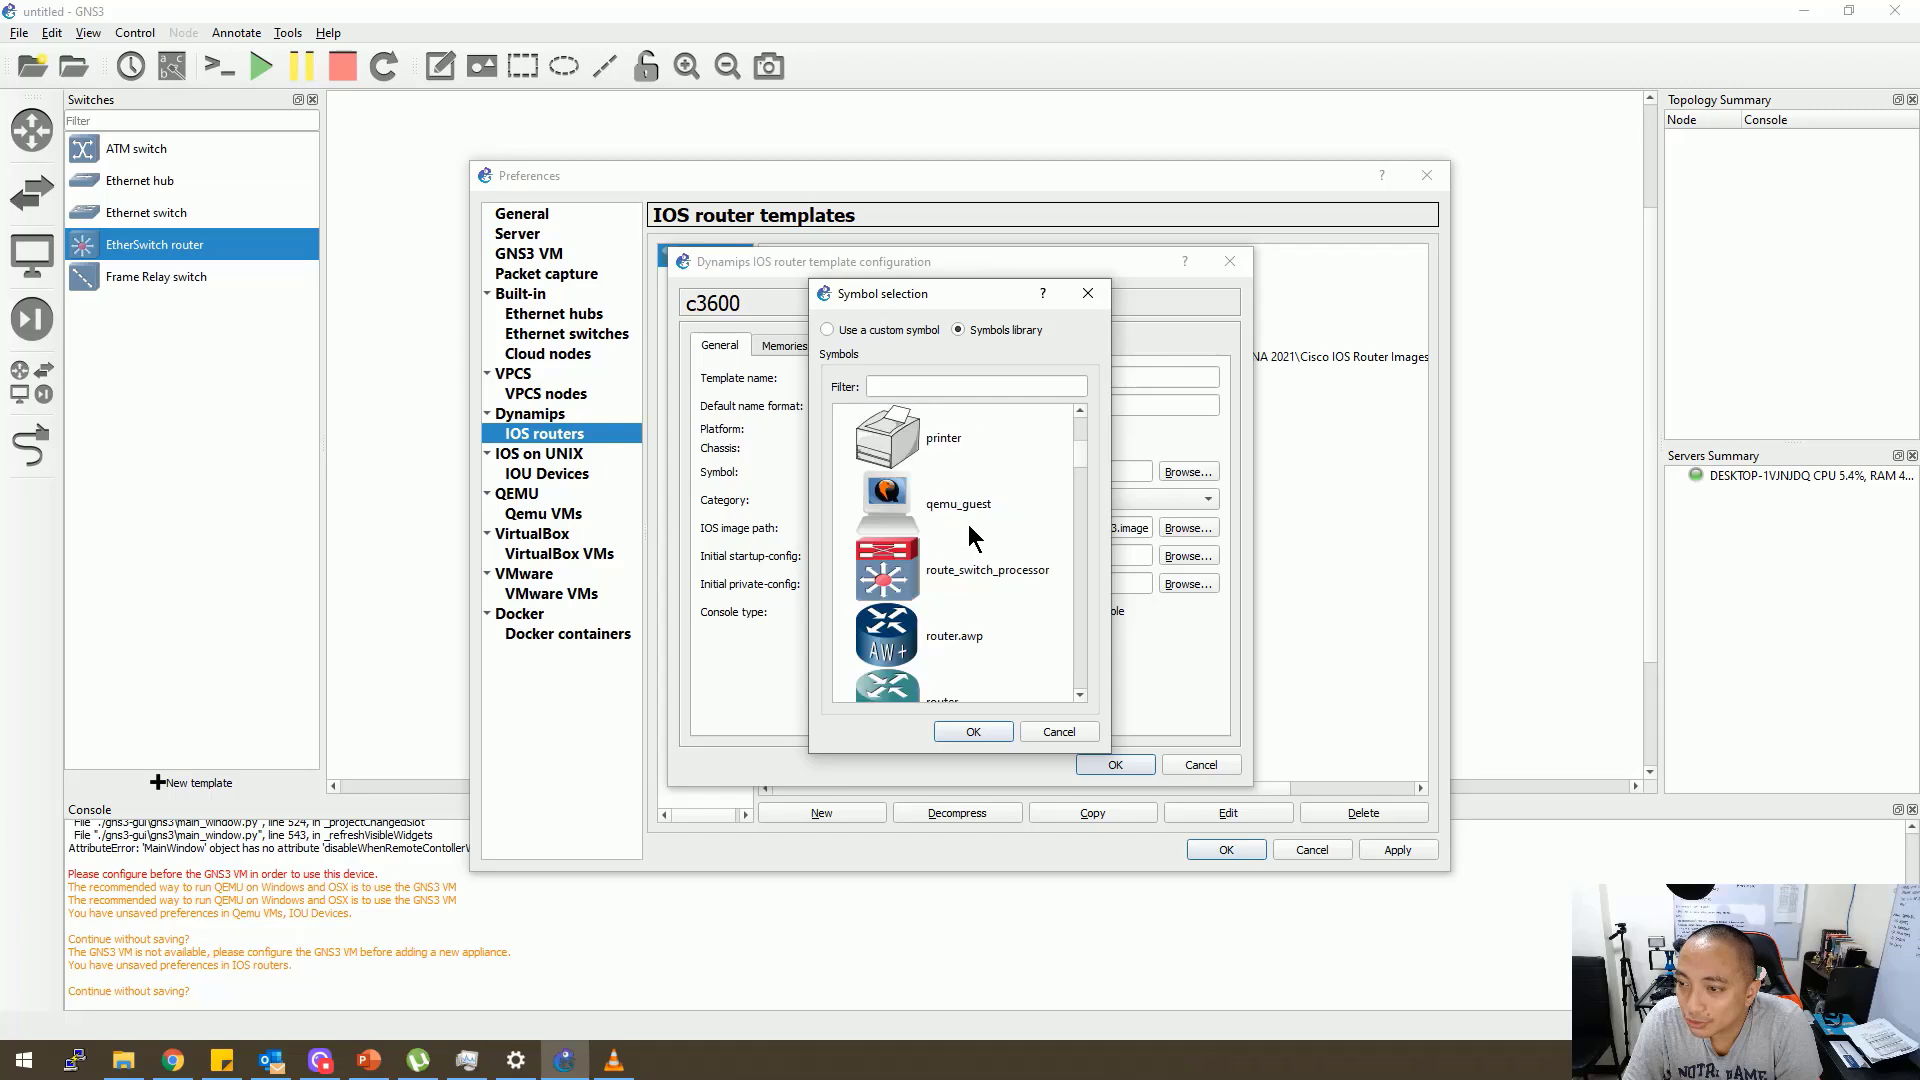
{"action": "scroll", "coordinate": [968, 525], "scroll_direction": "down", "scroll_amount": 12}
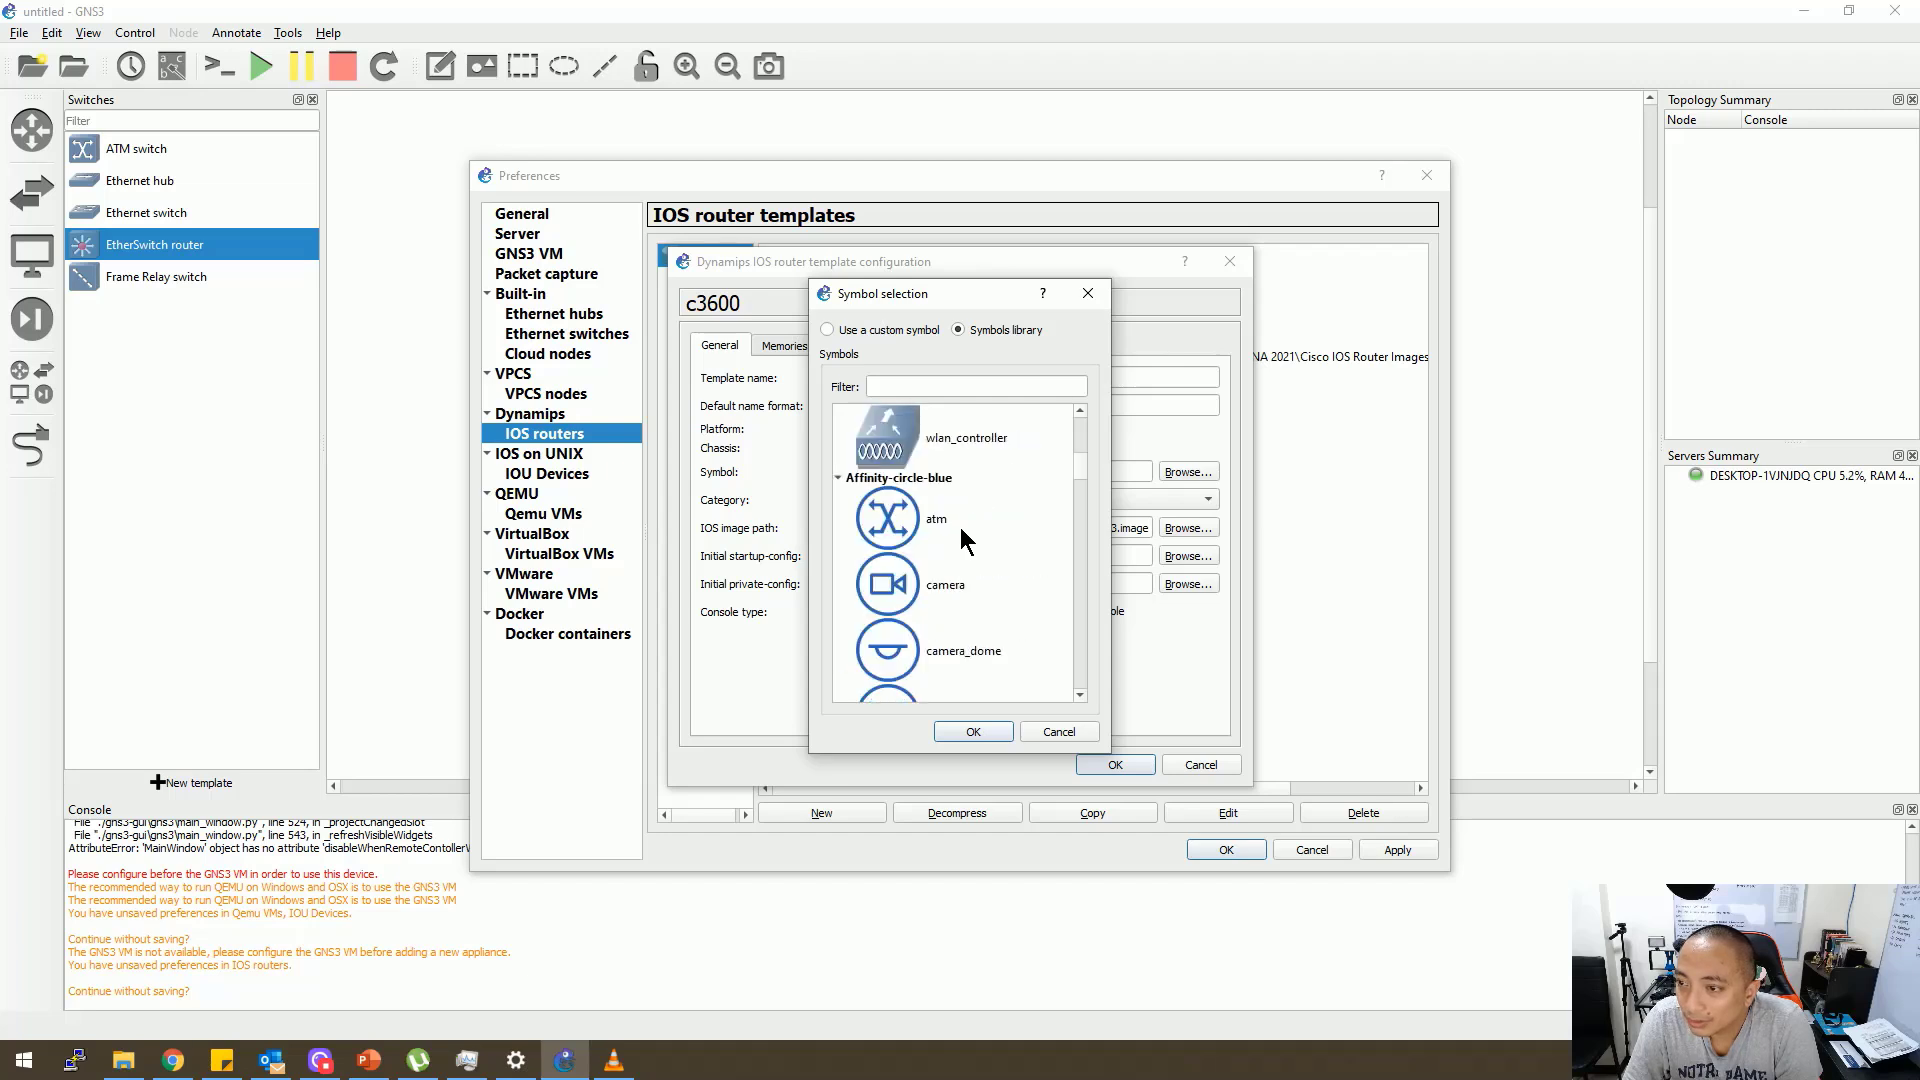
{"action": "scroll", "coordinate": [964, 540], "scroll_direction": "up", "scroll_amount": 5}
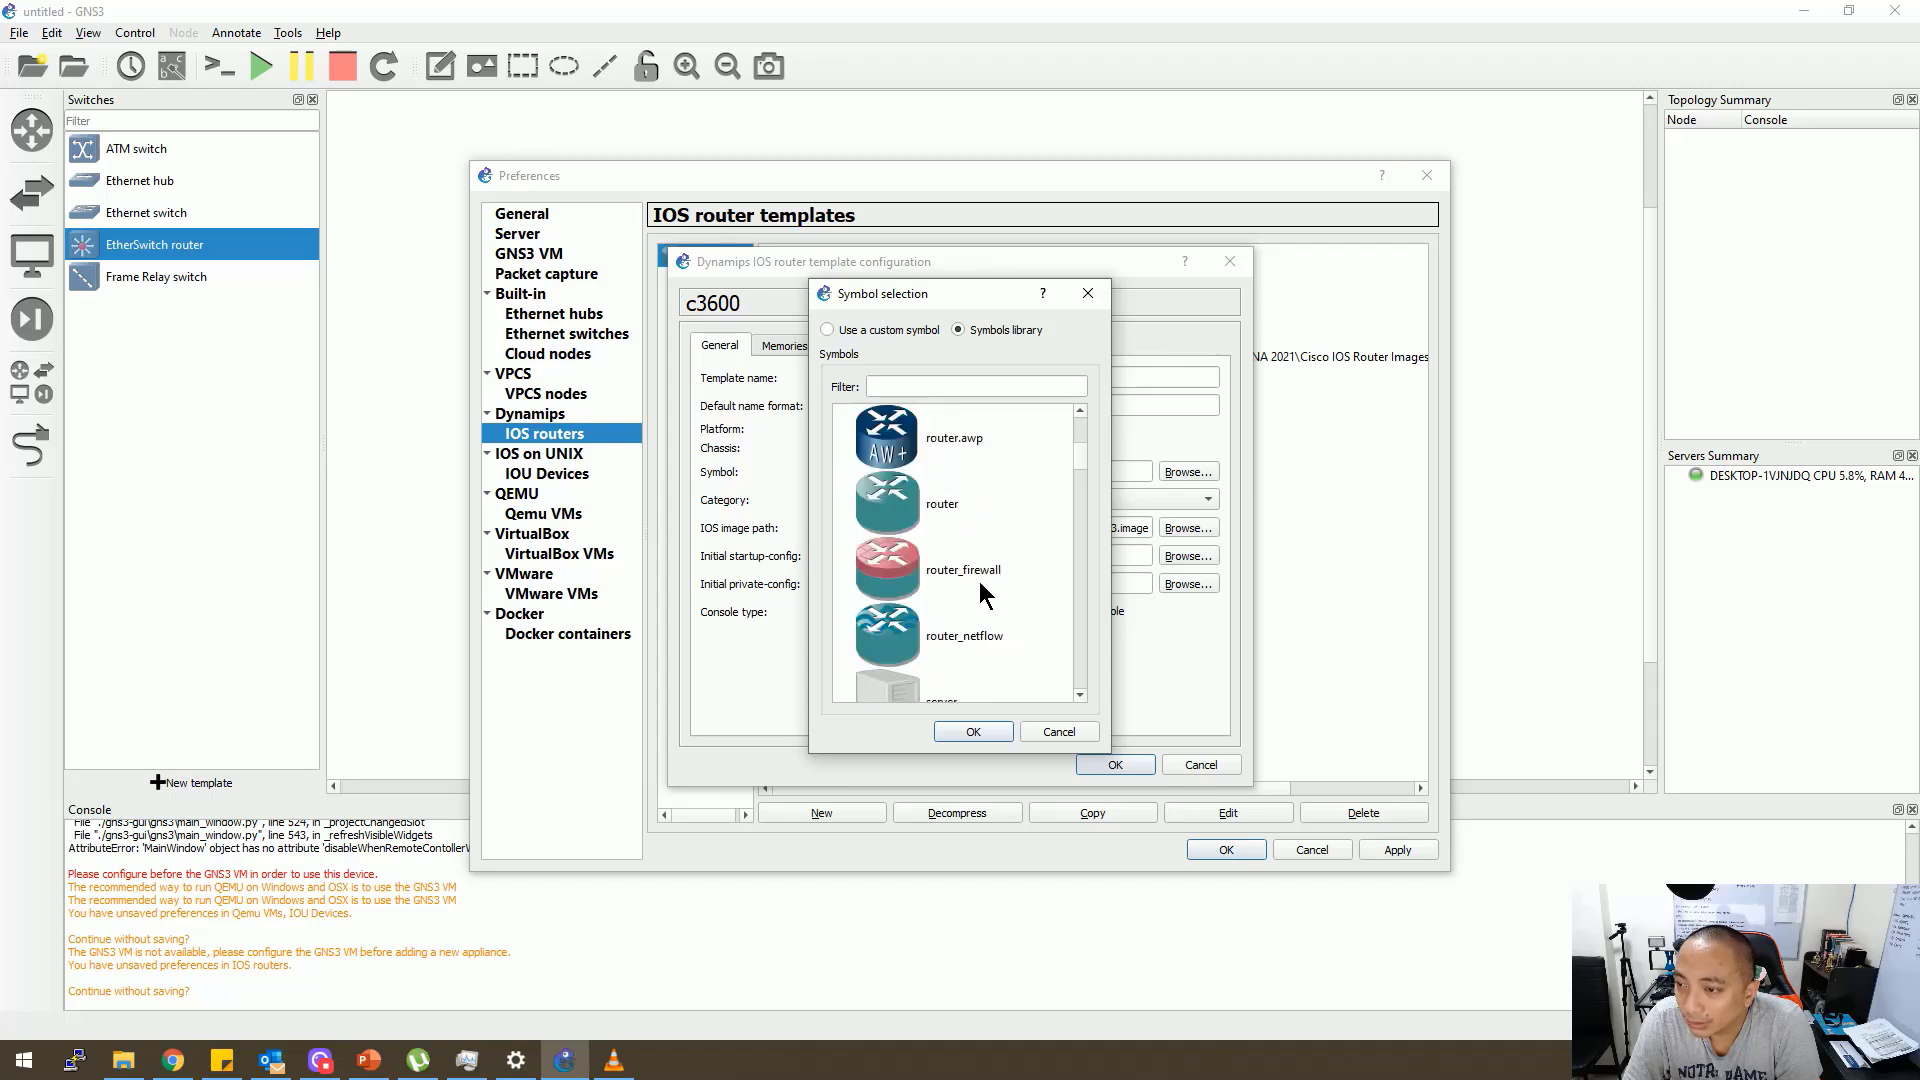
{"action": "scroll", "coordinate": [960, 590], "scroll_direction": "up", "scroll_amount": 5}
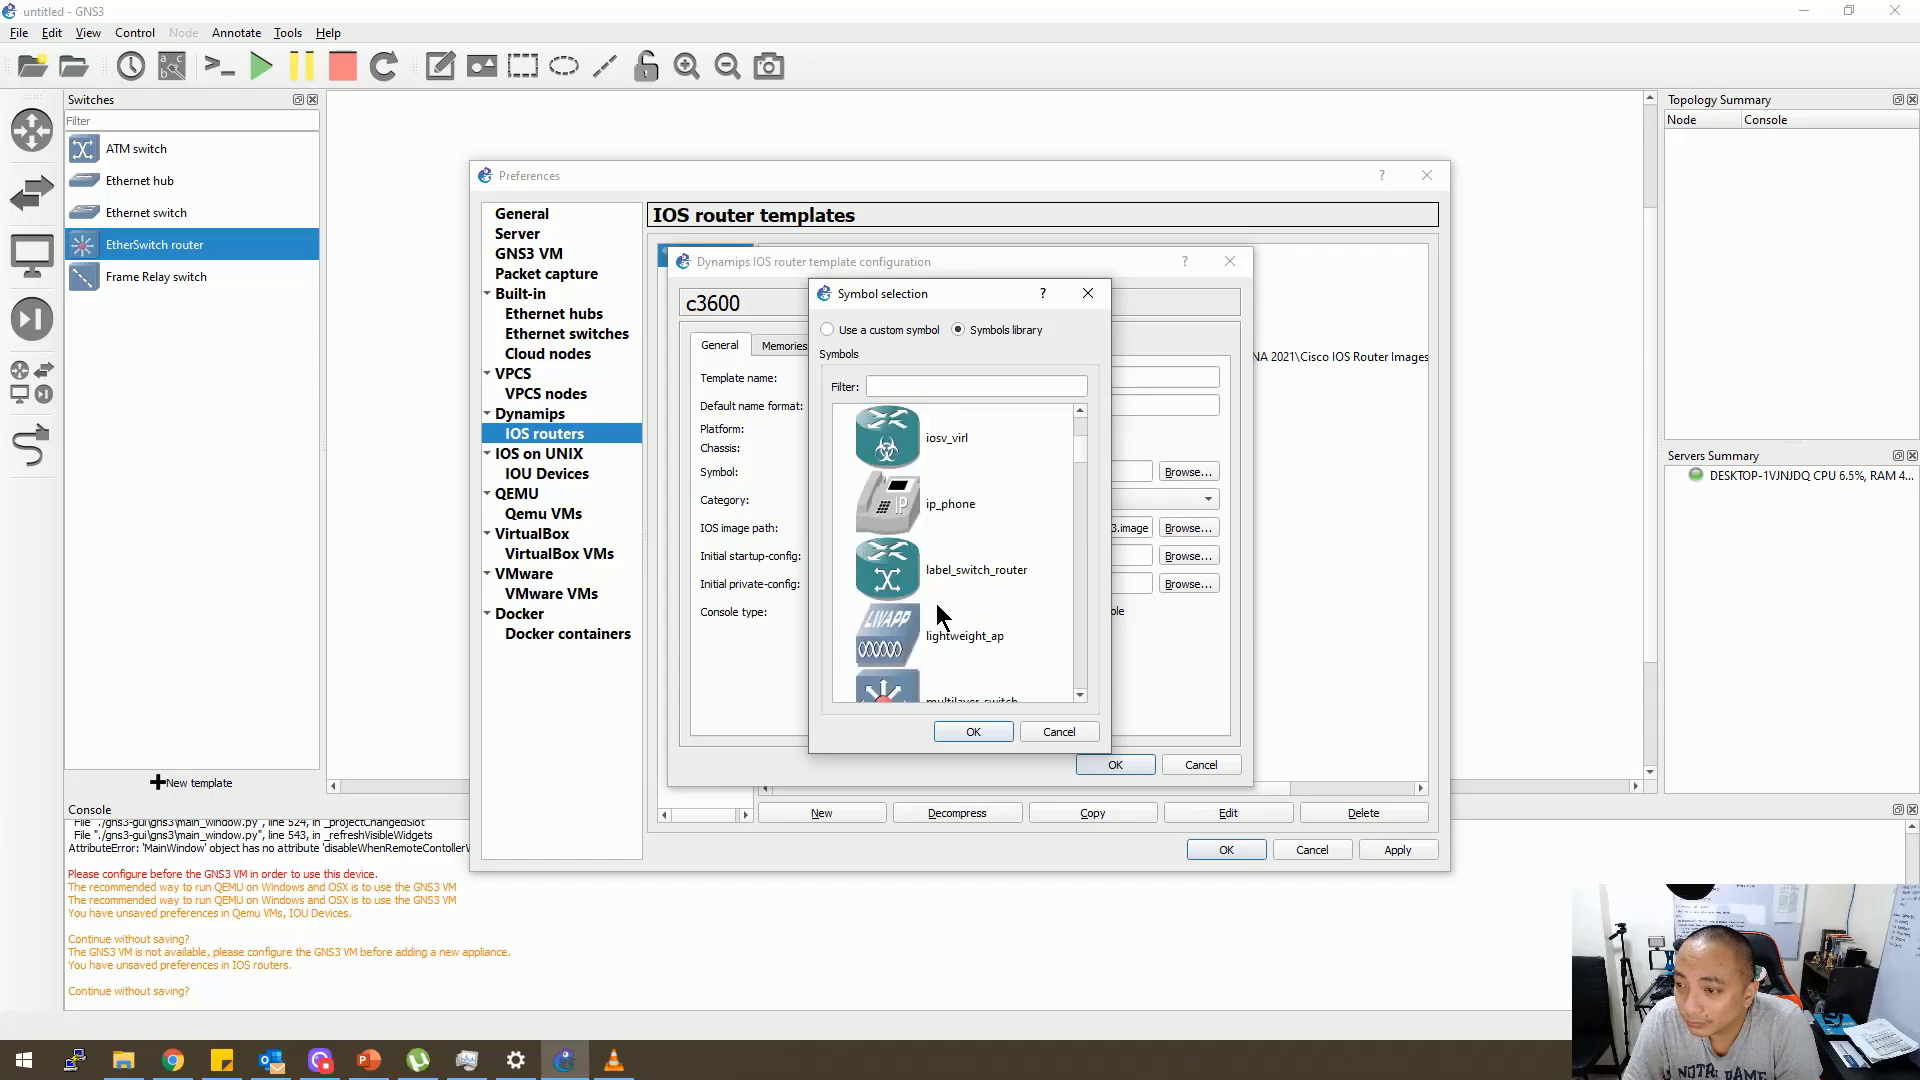
{"action": "scroll", "coordinate": [936, 603], "scroll_direction": "up", "scroll_amount": 2}
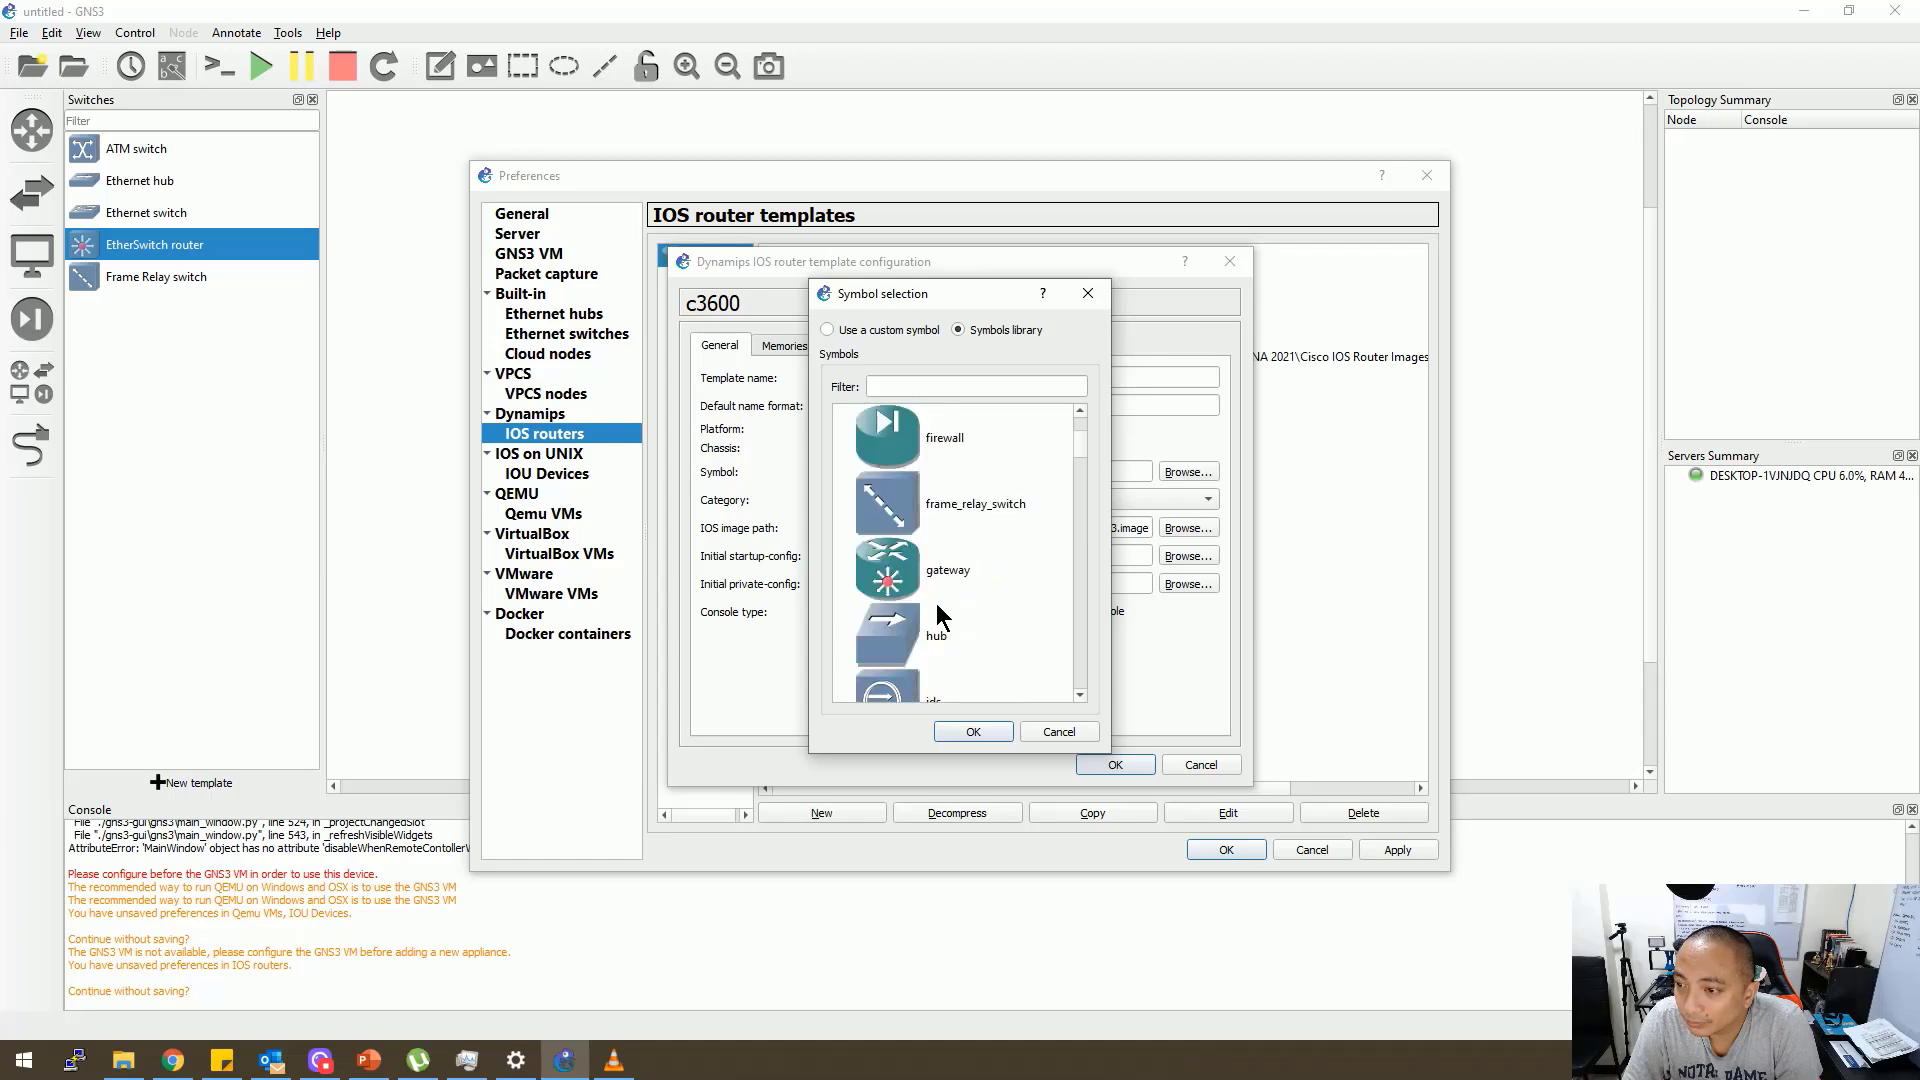
{"action": "scroll", "coordinate": [936, 603], "scroll_direction": "down", "scroll_amount": 1}
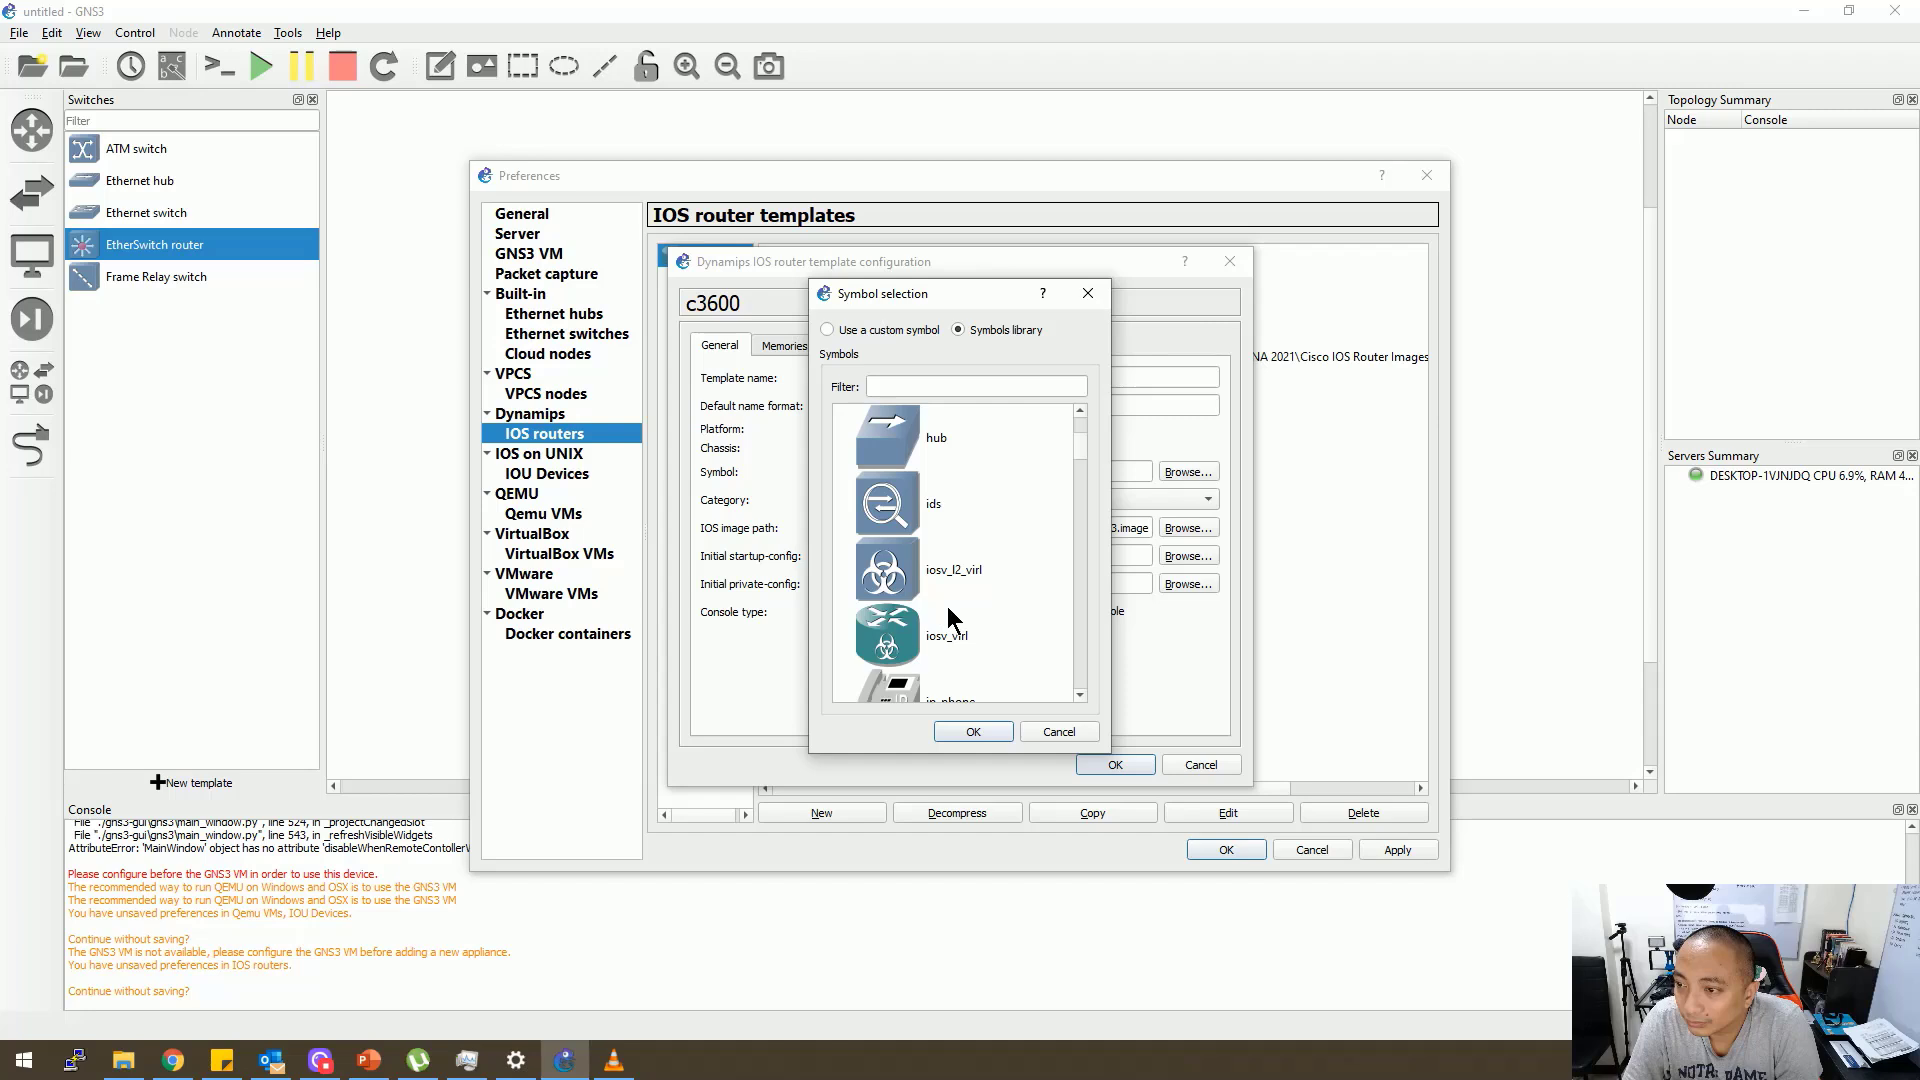
{"action": "scroll", "coordinate": [946, 606], "scroll_direction": "up", "scroll_amount": 4}
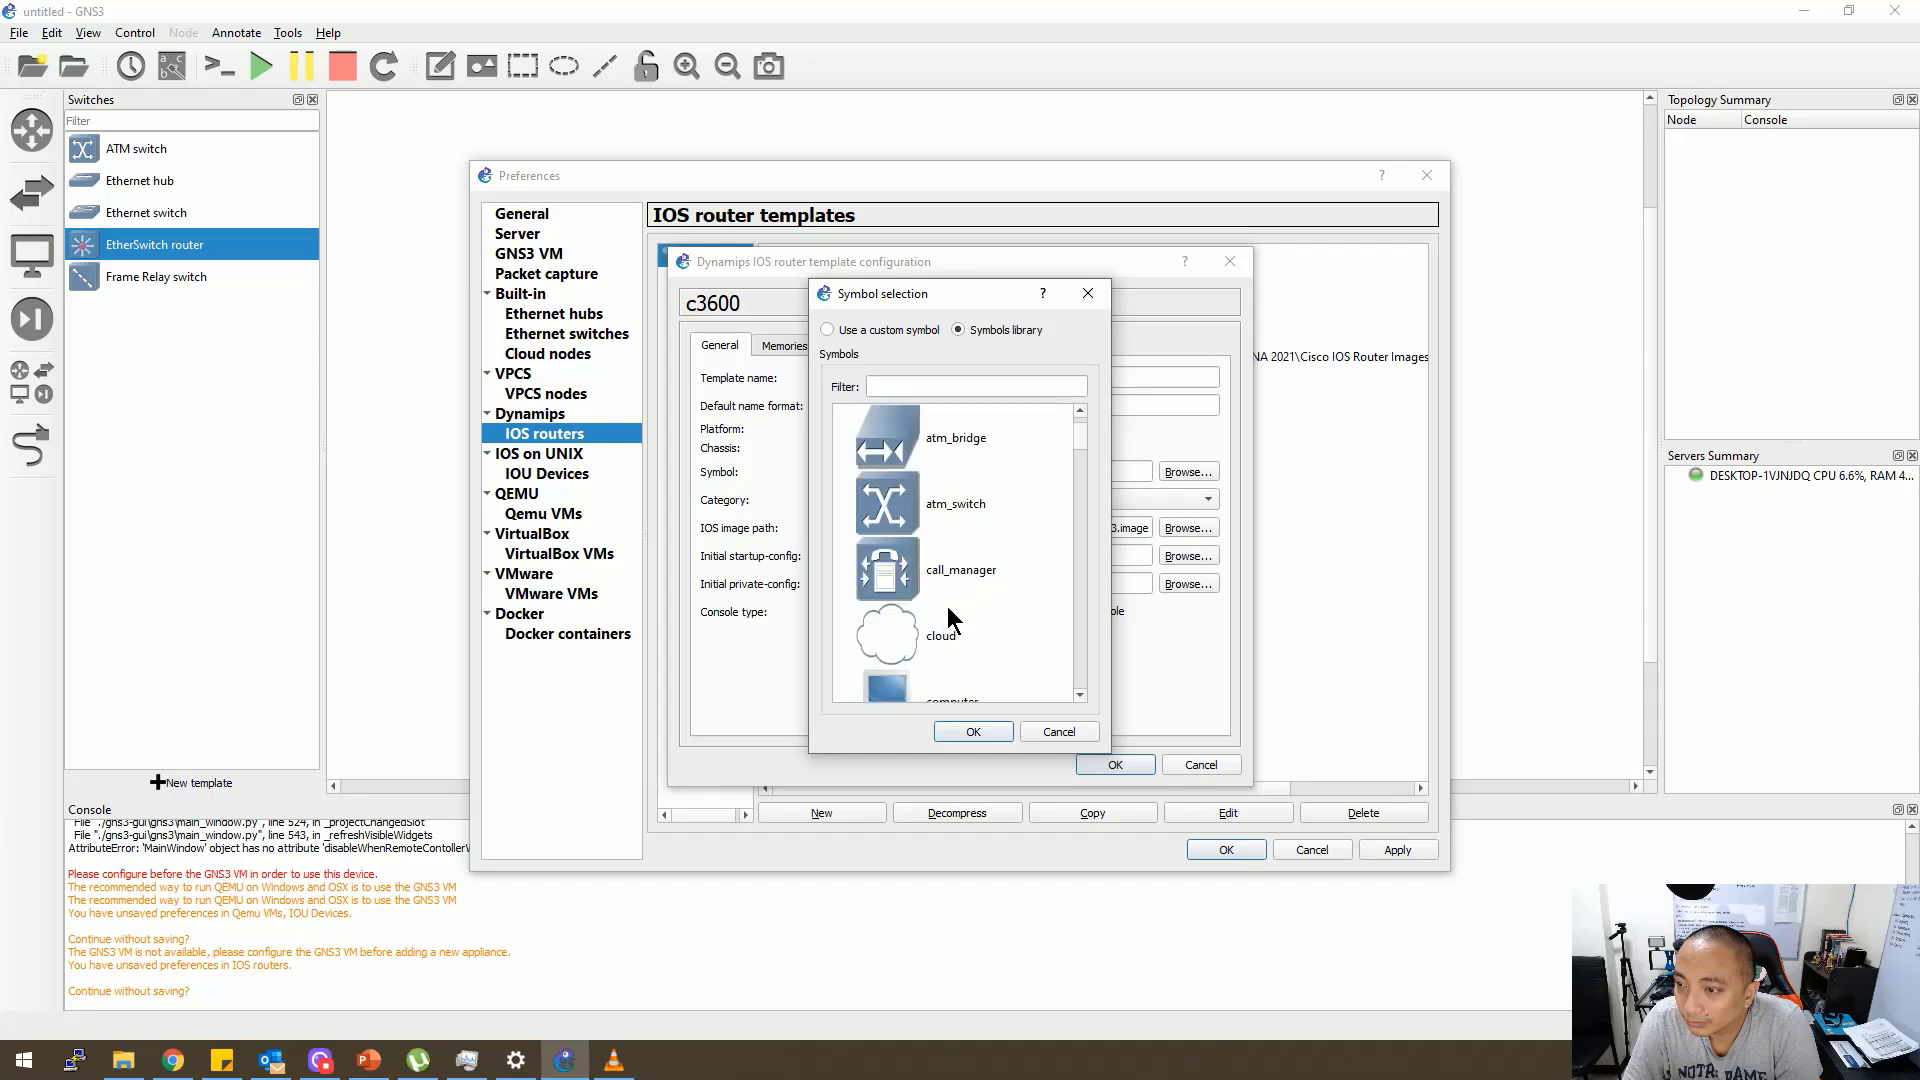
{"action": "scroll", "coordinate": [945, 606], "scroll_direction": "up", "scroll_amount": 3}
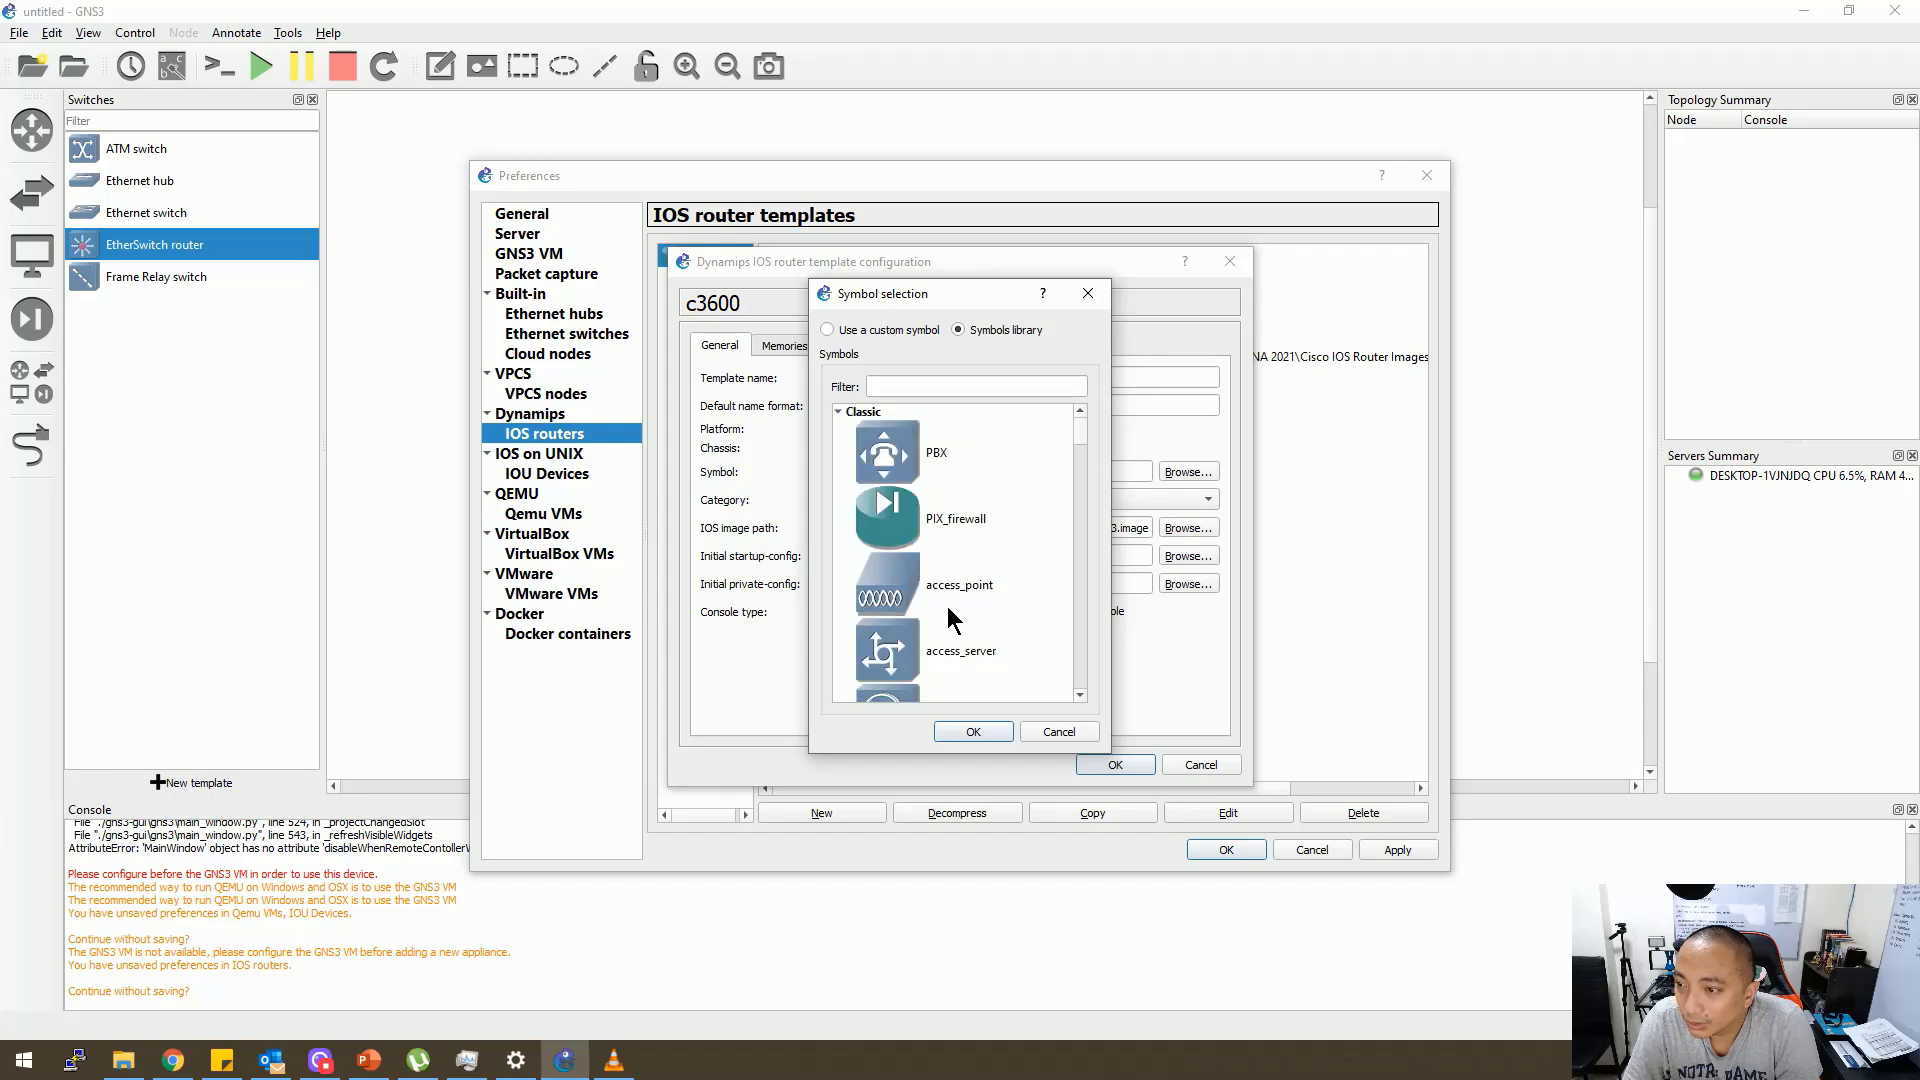
Choose the Classic ethernet_switch symbol for the c3600 template
{"action": "scroll", "coordinate": [970, 609], "scroll_direction": "down", "scroll_amount": 3}
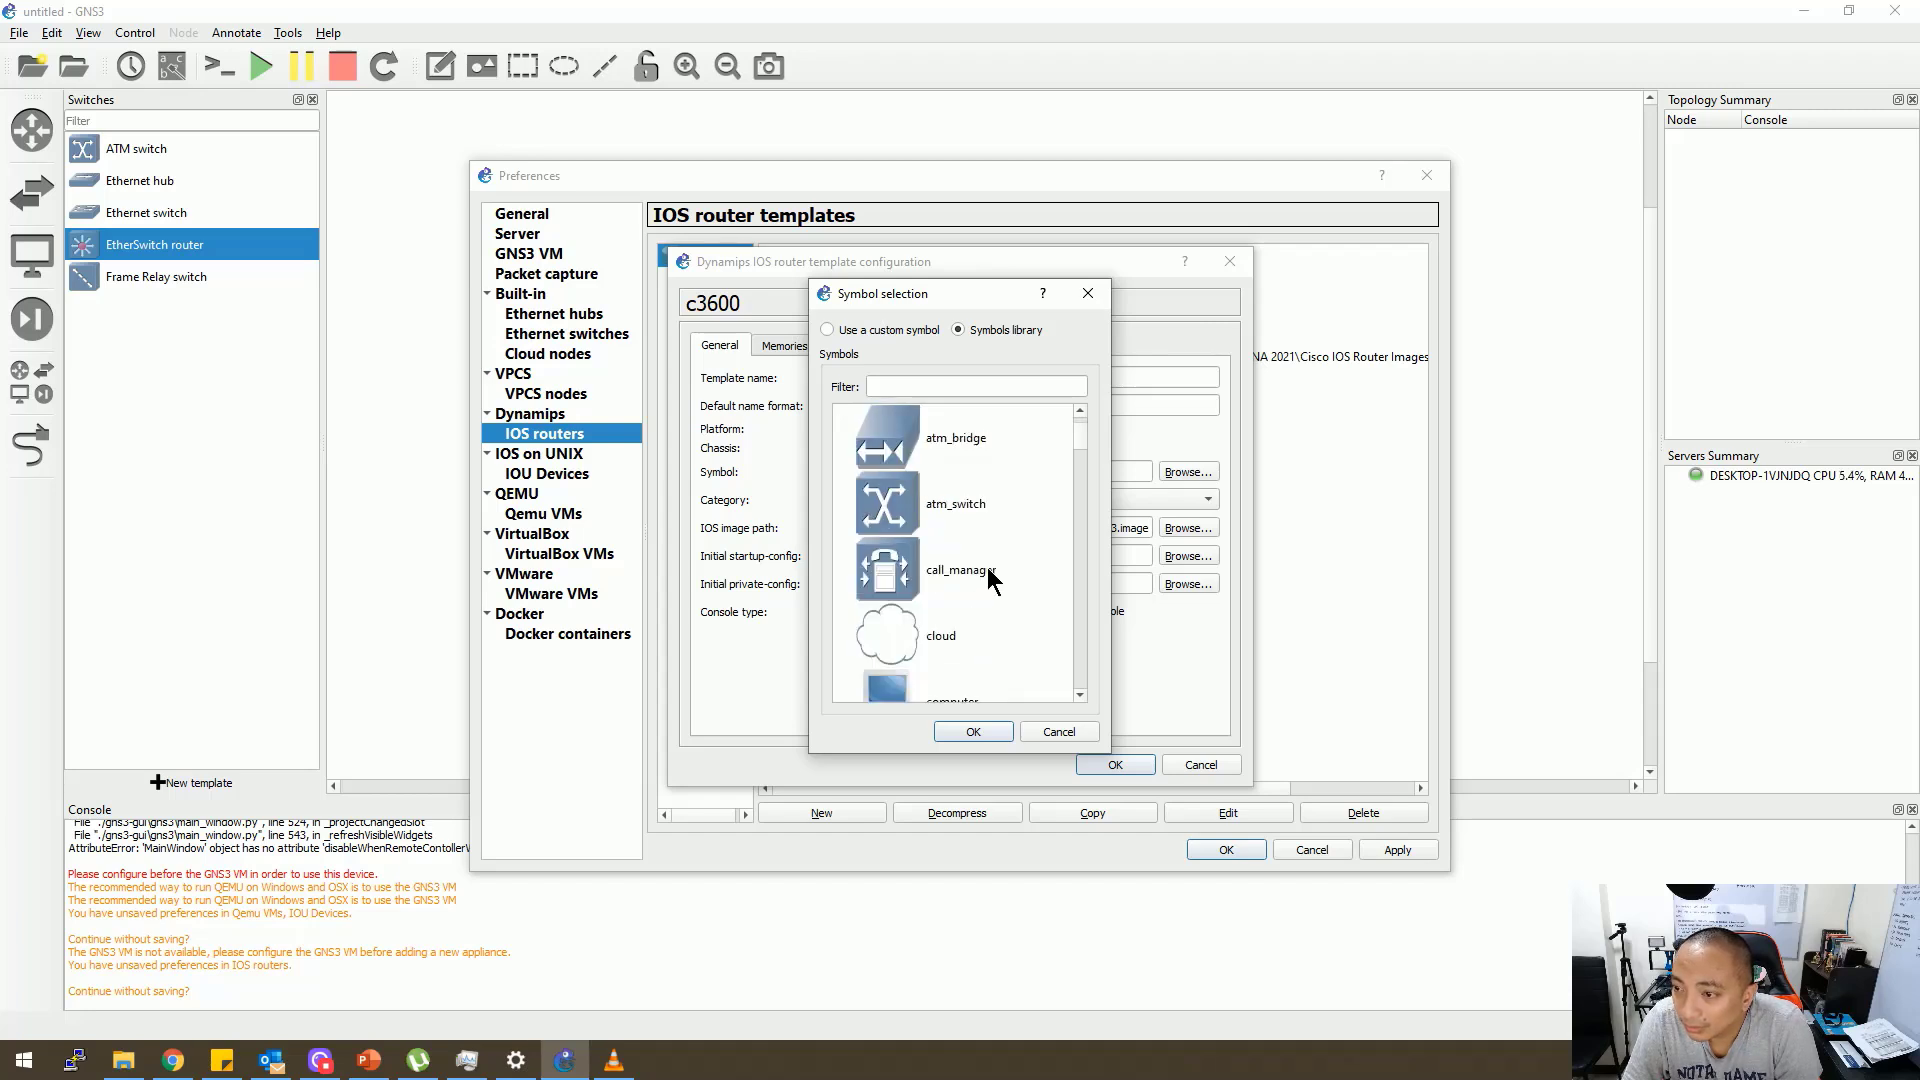
{"action": "scroll", "coordinate": [988, 578], "scroll_direction": "down", "scroll_amount": 4}
{"action": "left_click", "coordinate": [968, 577]}
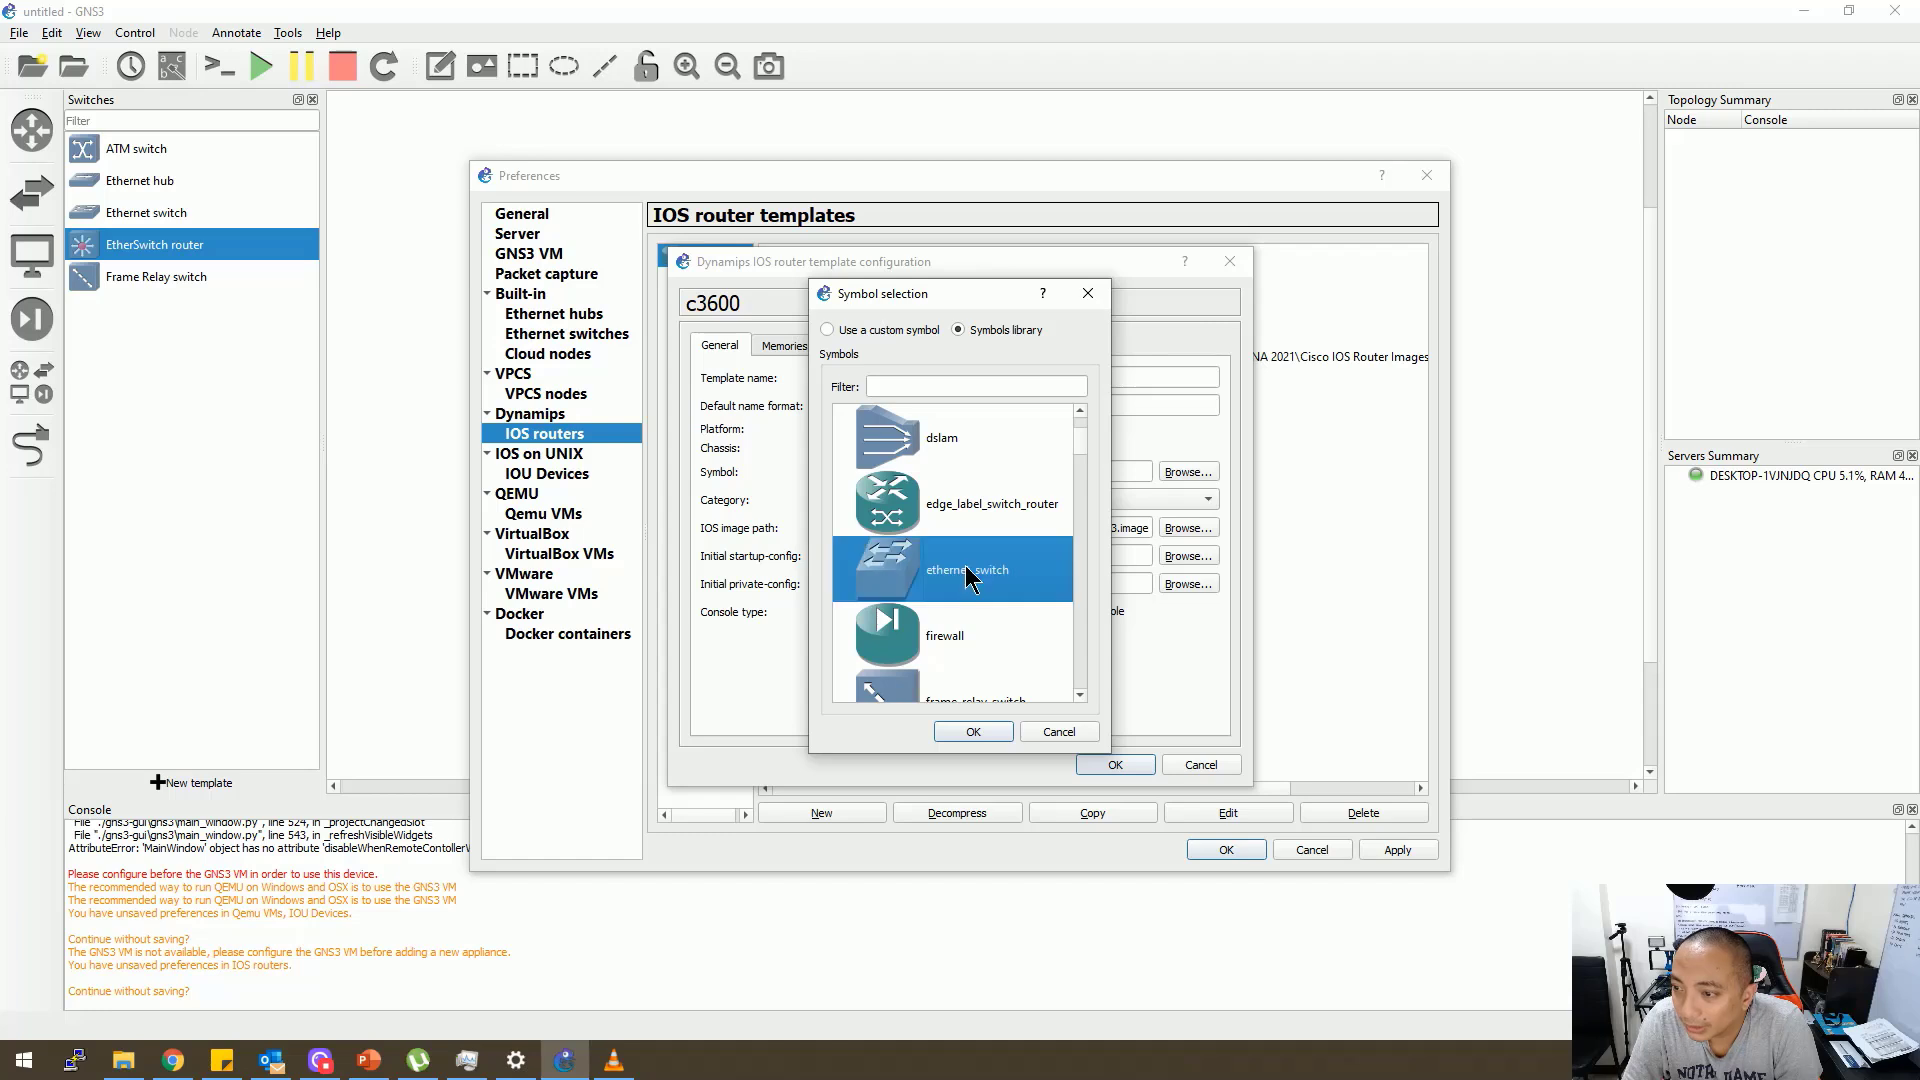
{"action": "left_click", "coordinate": [975, 731]}
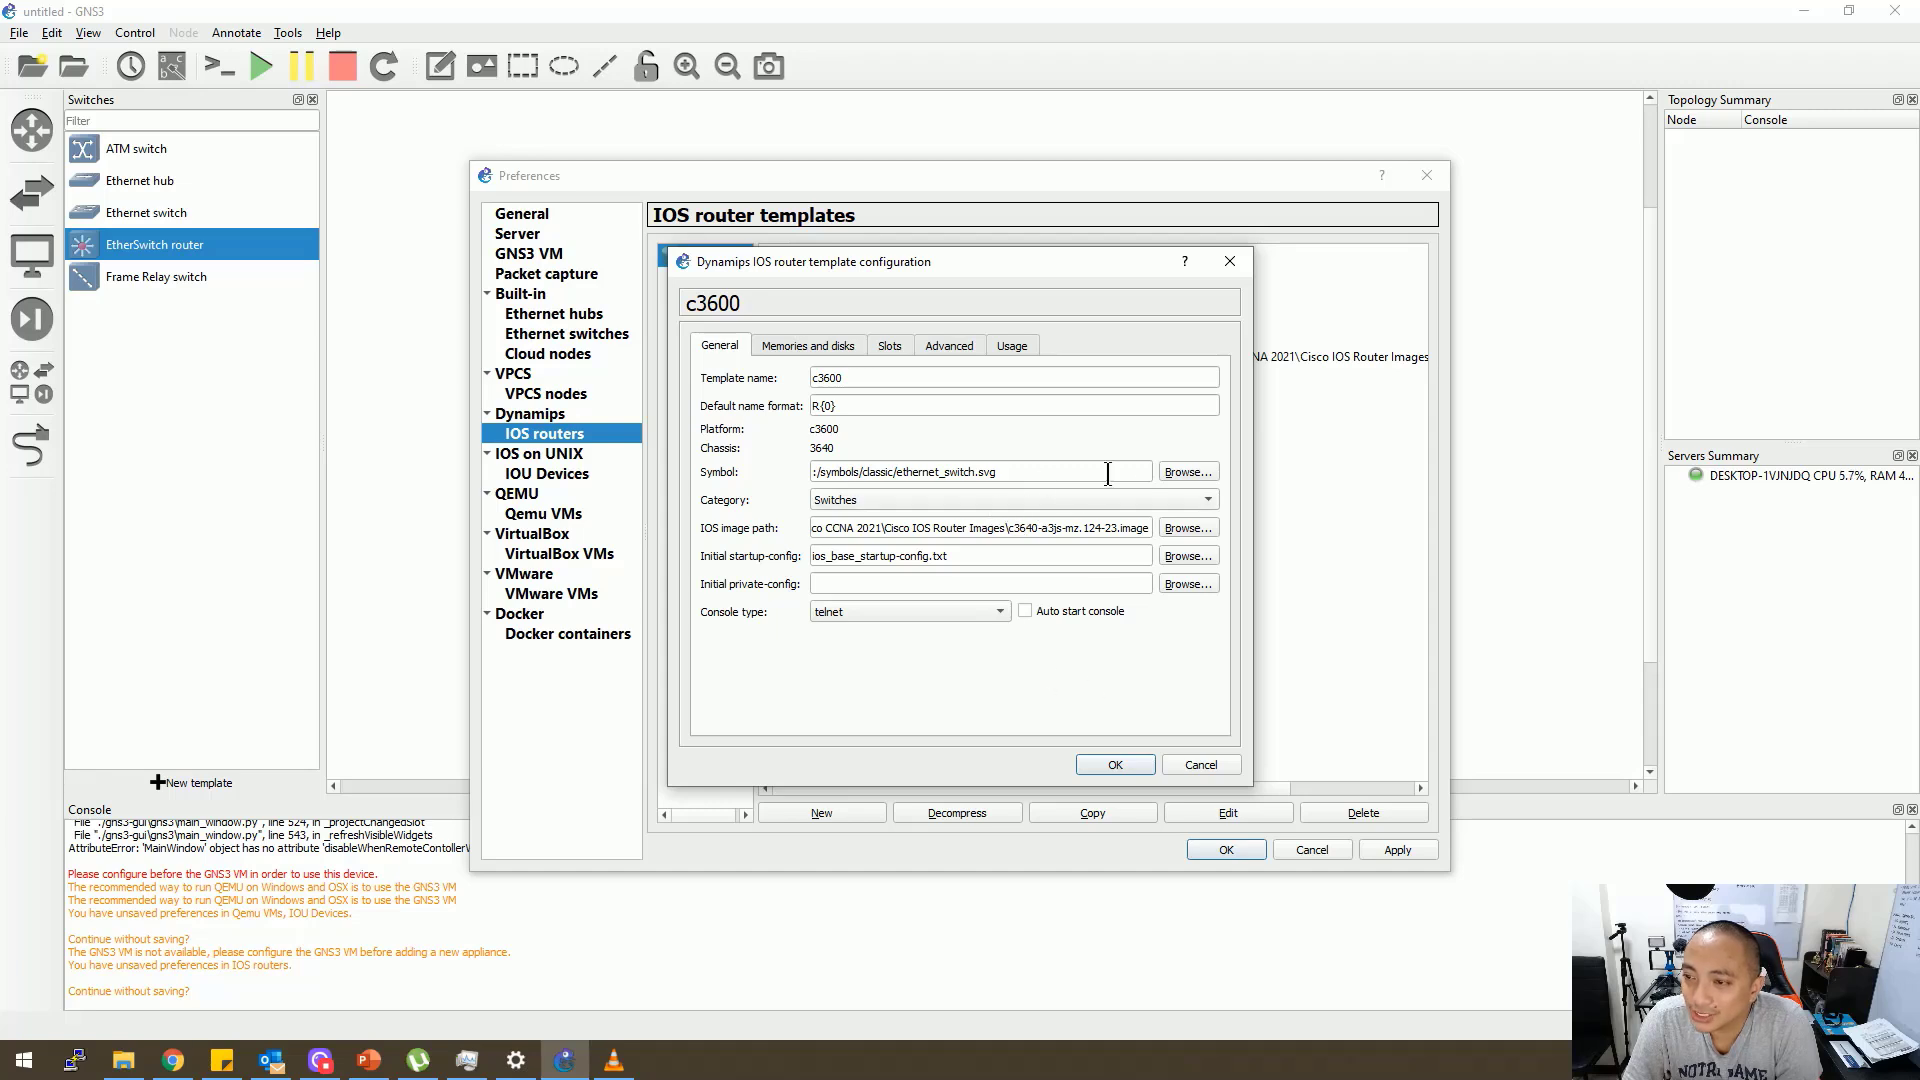
Reopen the symbol selection, choose Classic ethernet_switch again and save the c3600 template configuration
{"action": "left_click", "coordinate": [1188, 472]}
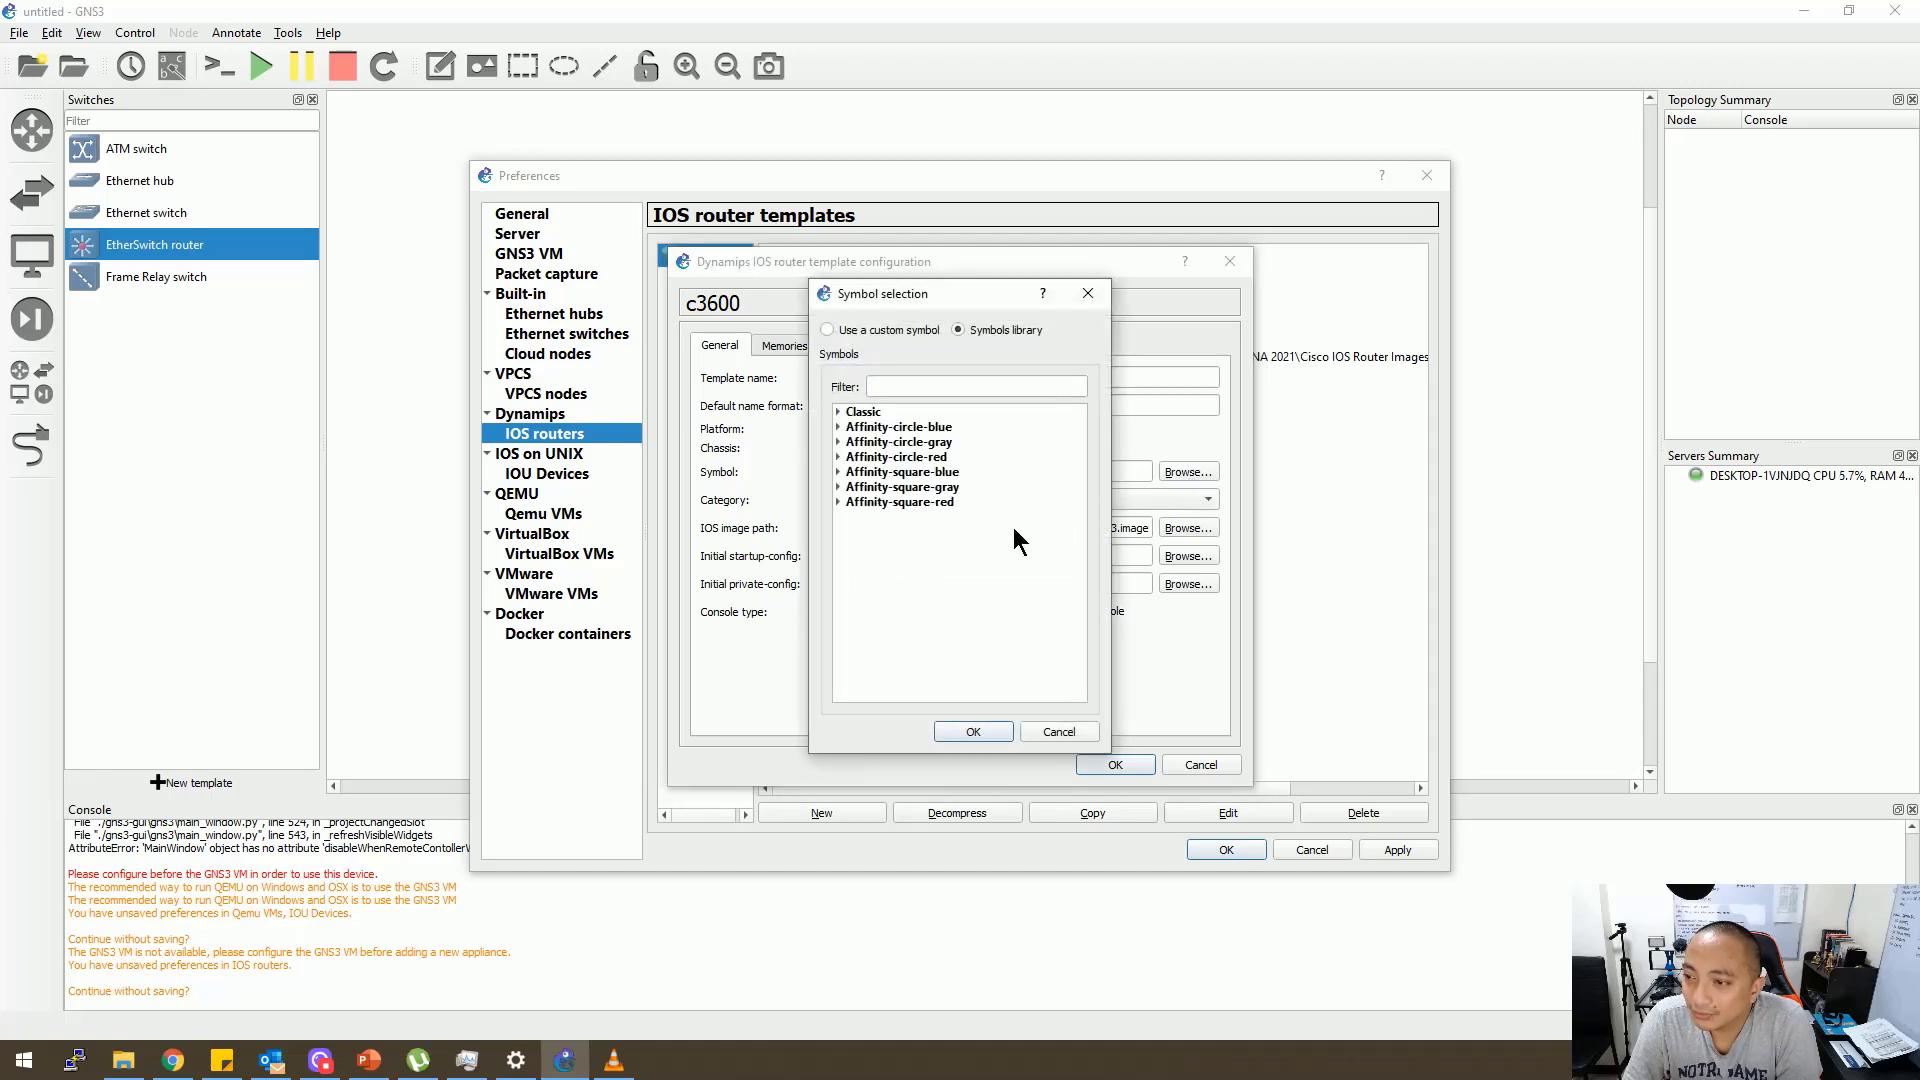
{"action": "left_click", "coordinate": [839, 412]}
{"action": "scroll", "coordinate": [945, 590], "scroll_direction": "down", "scroll_amount": 10}
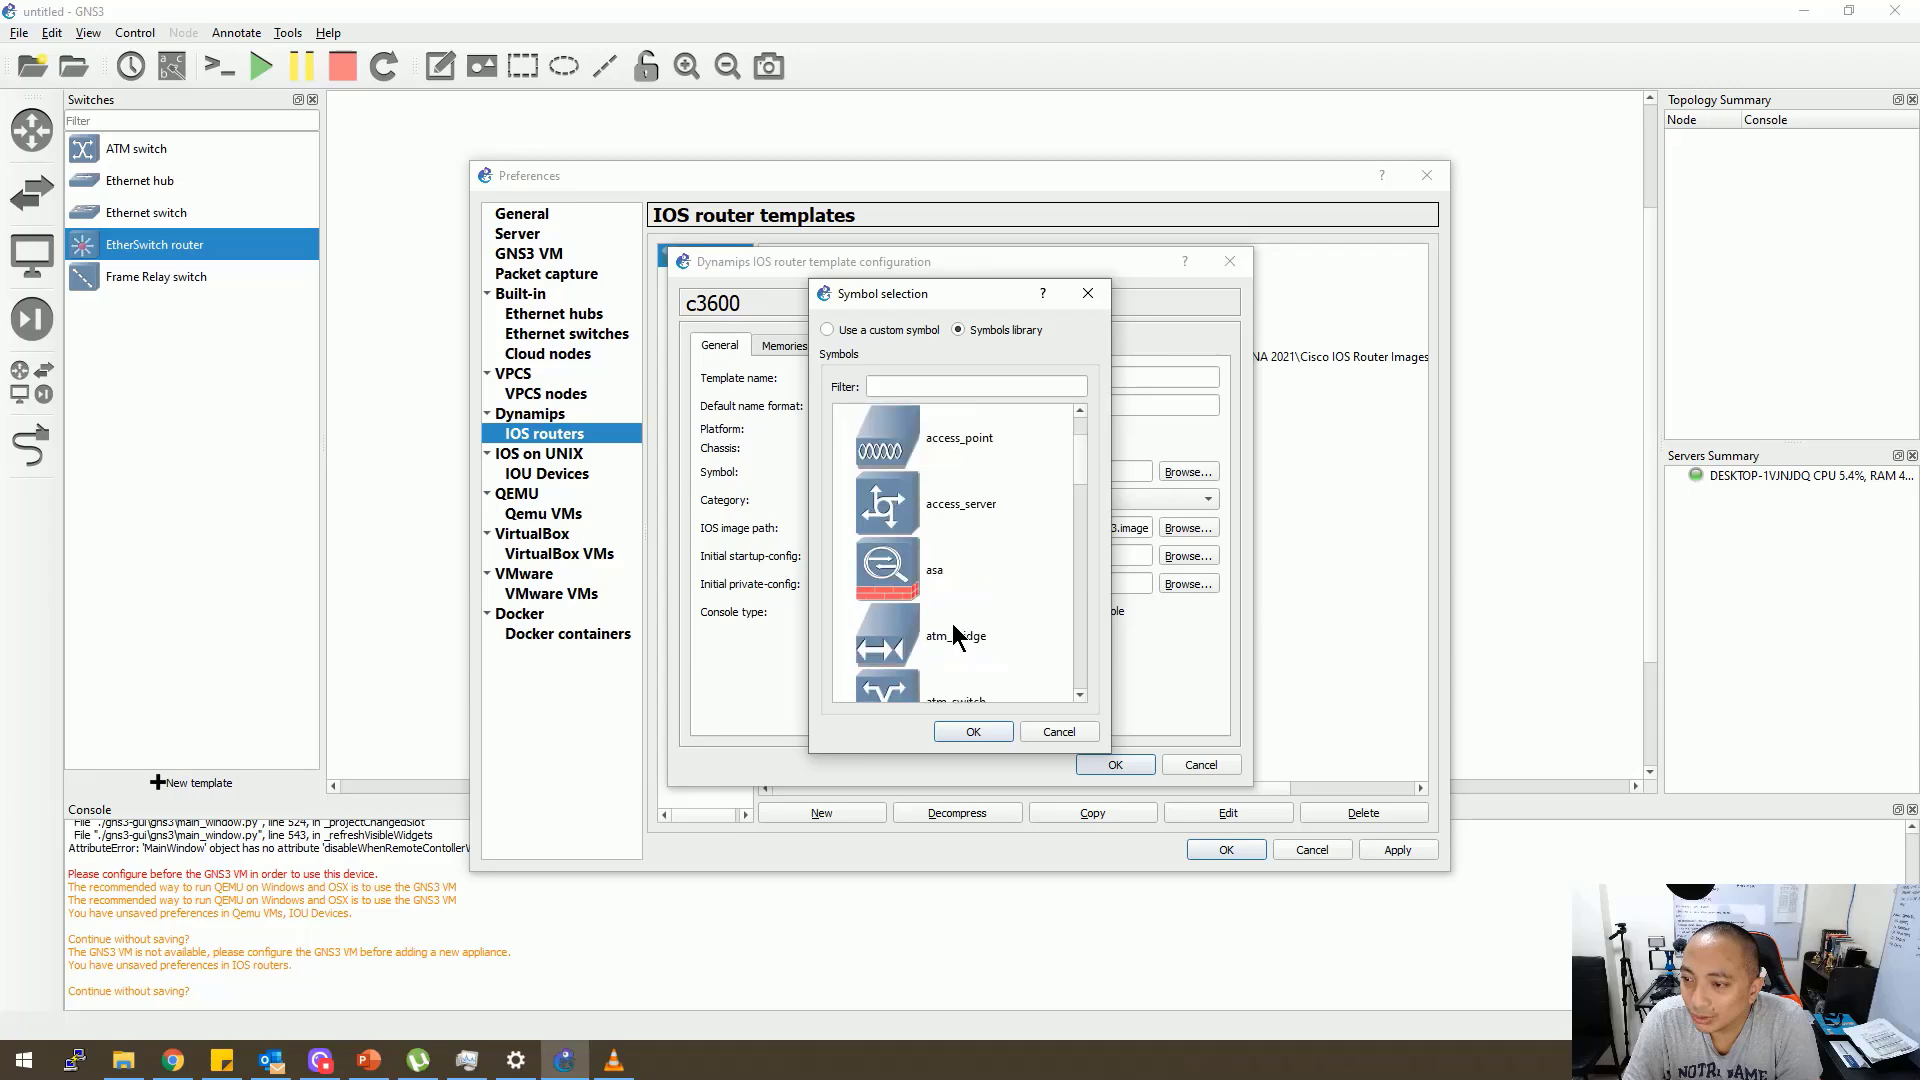
{"action": "left_click", "coordinate": [950, 595]}
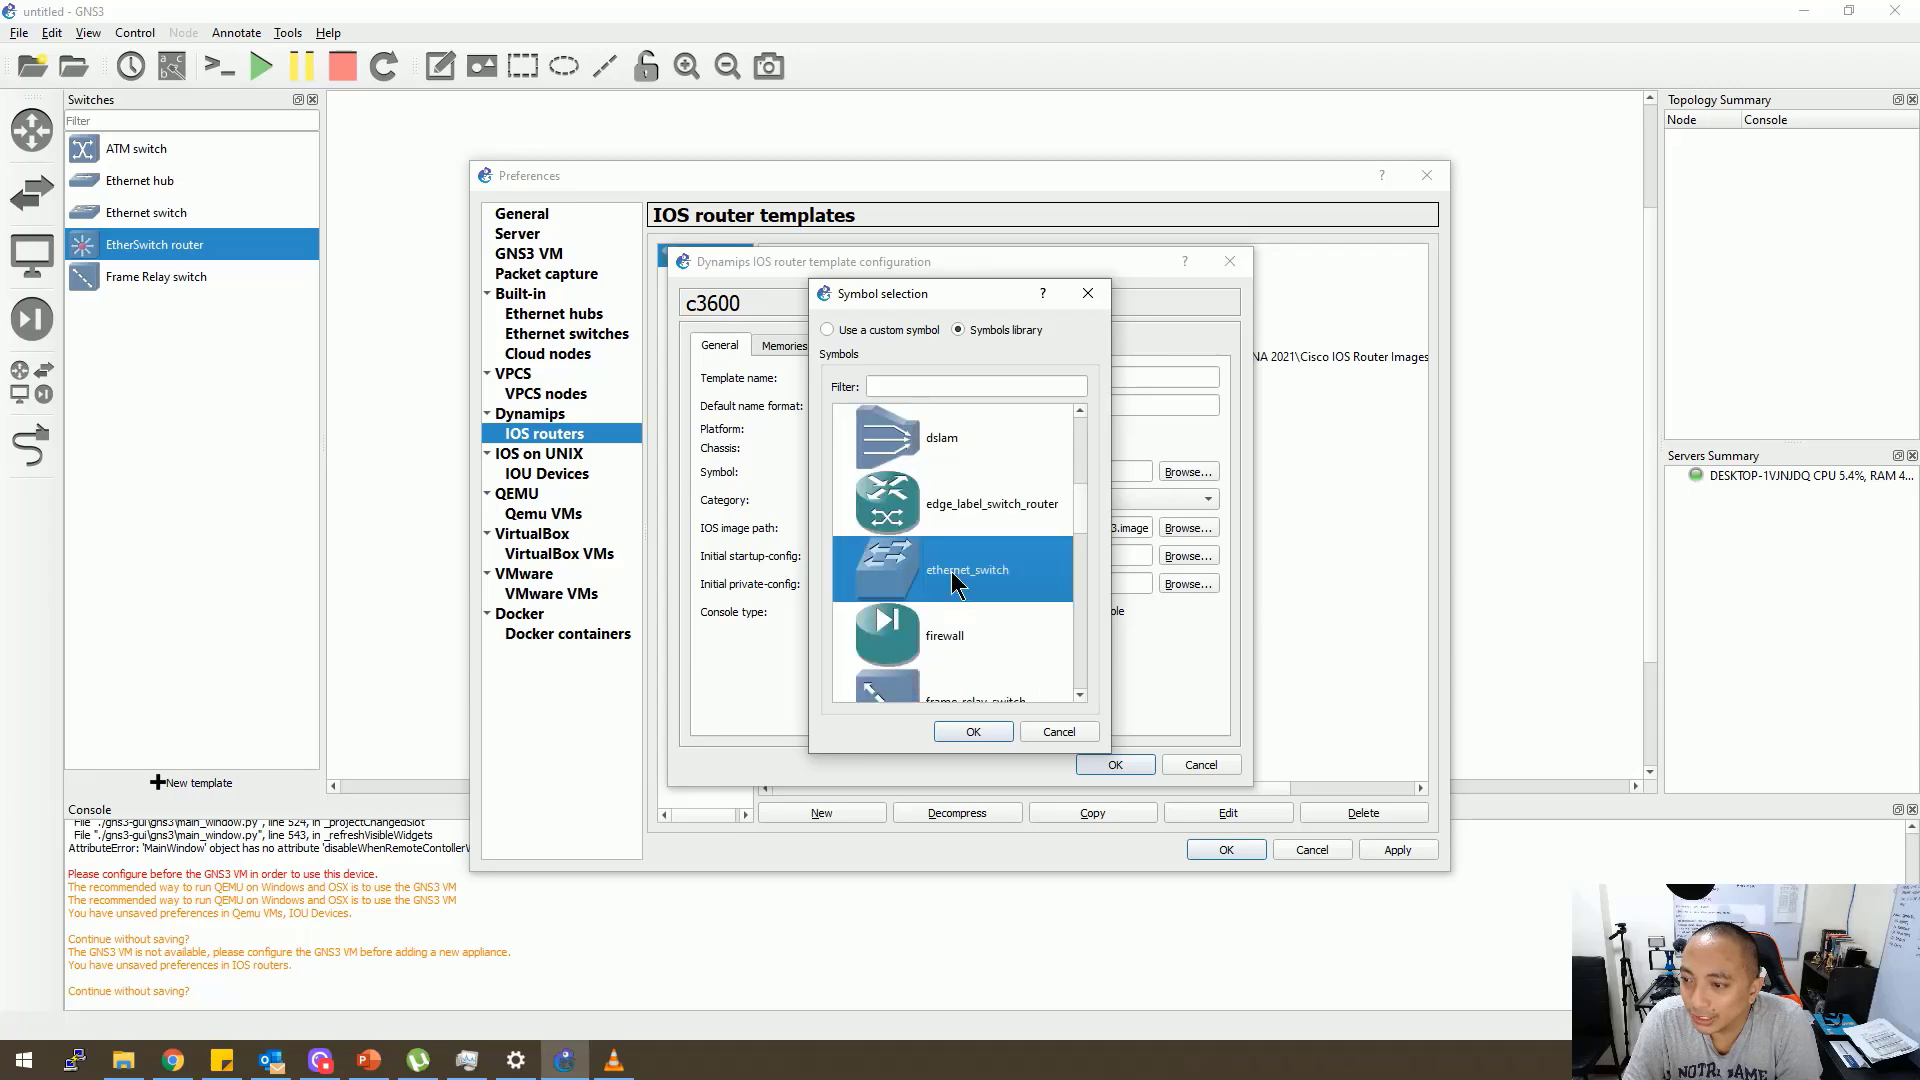
{"action": "left_click", "coordinate": [973, 732]}
{"action": "left_click", "coordinate": [1130, 766]}
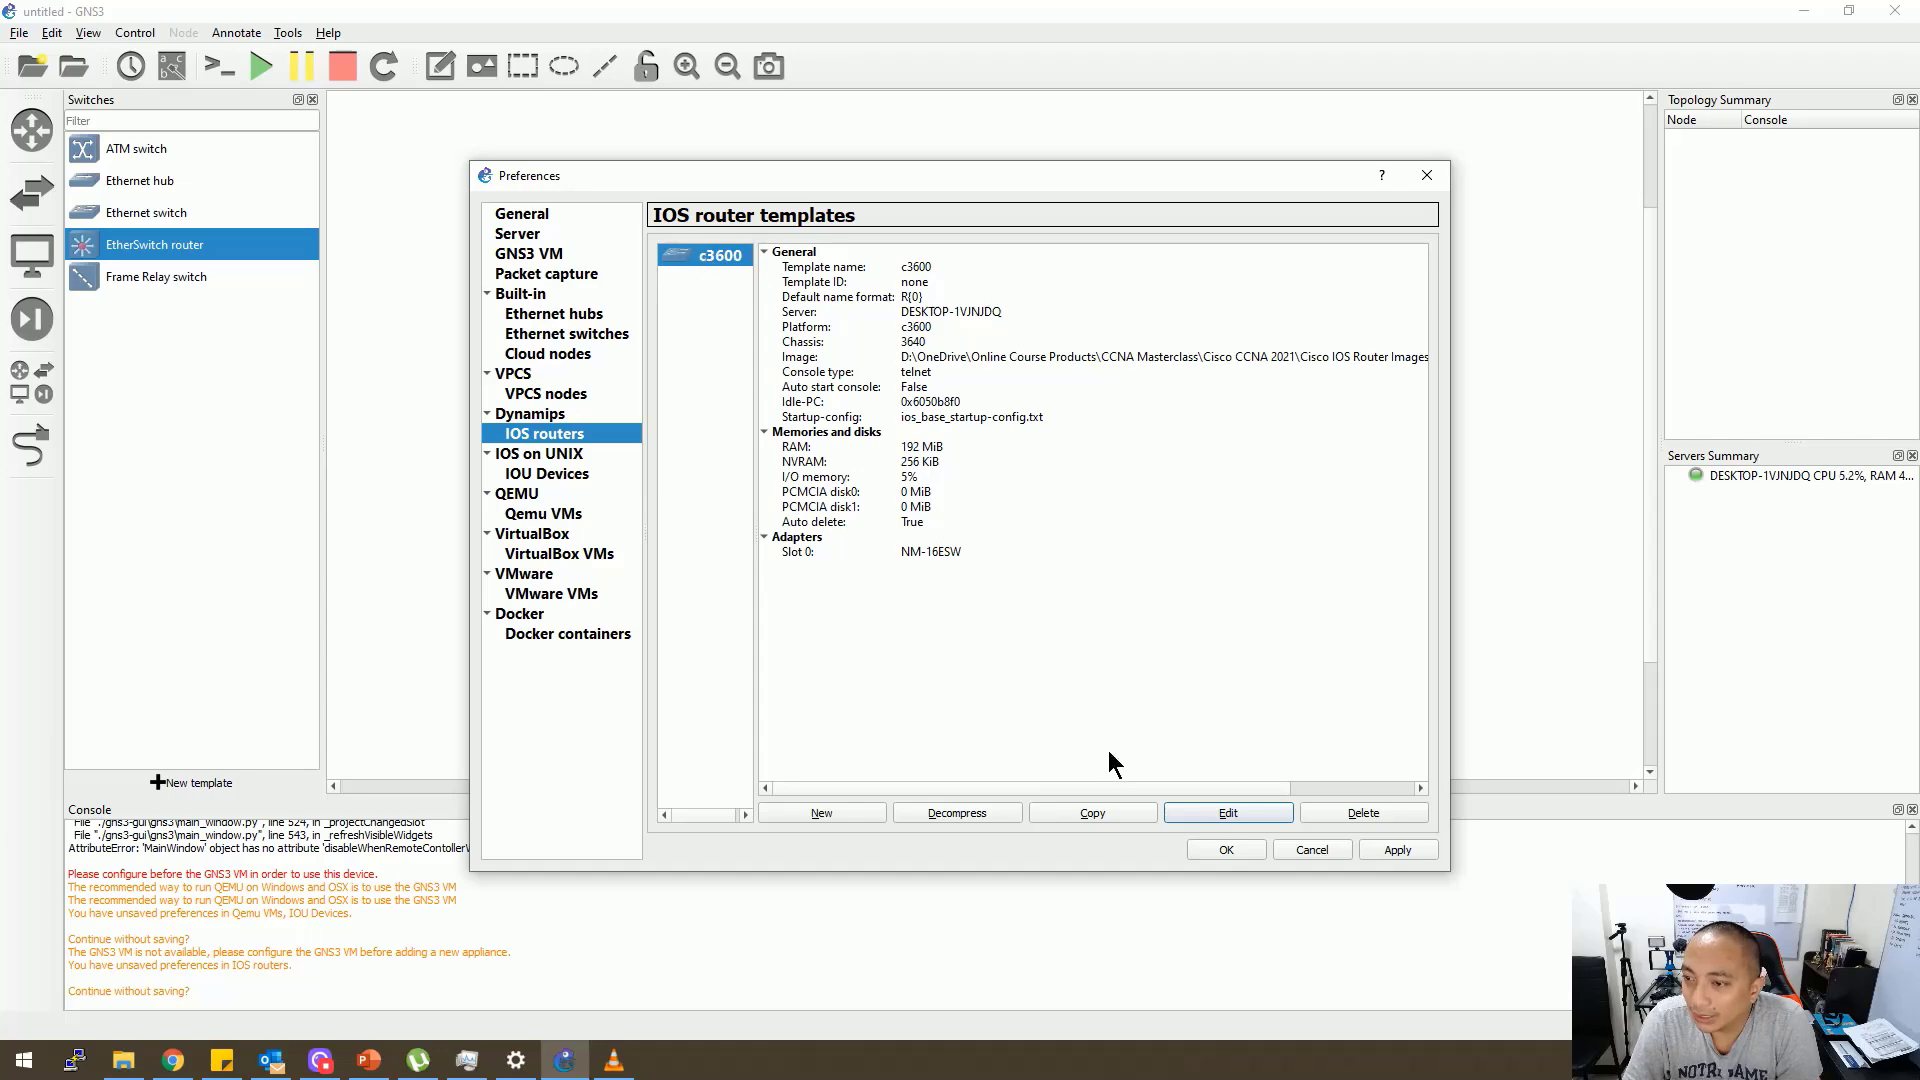
Reopen the c3600 template configuration and change the template name to Cisco Switch
{"action": "left_click", "coordinate": [1227, 811]}
{"action": "double_click", "coordinate": [1031, 377]}
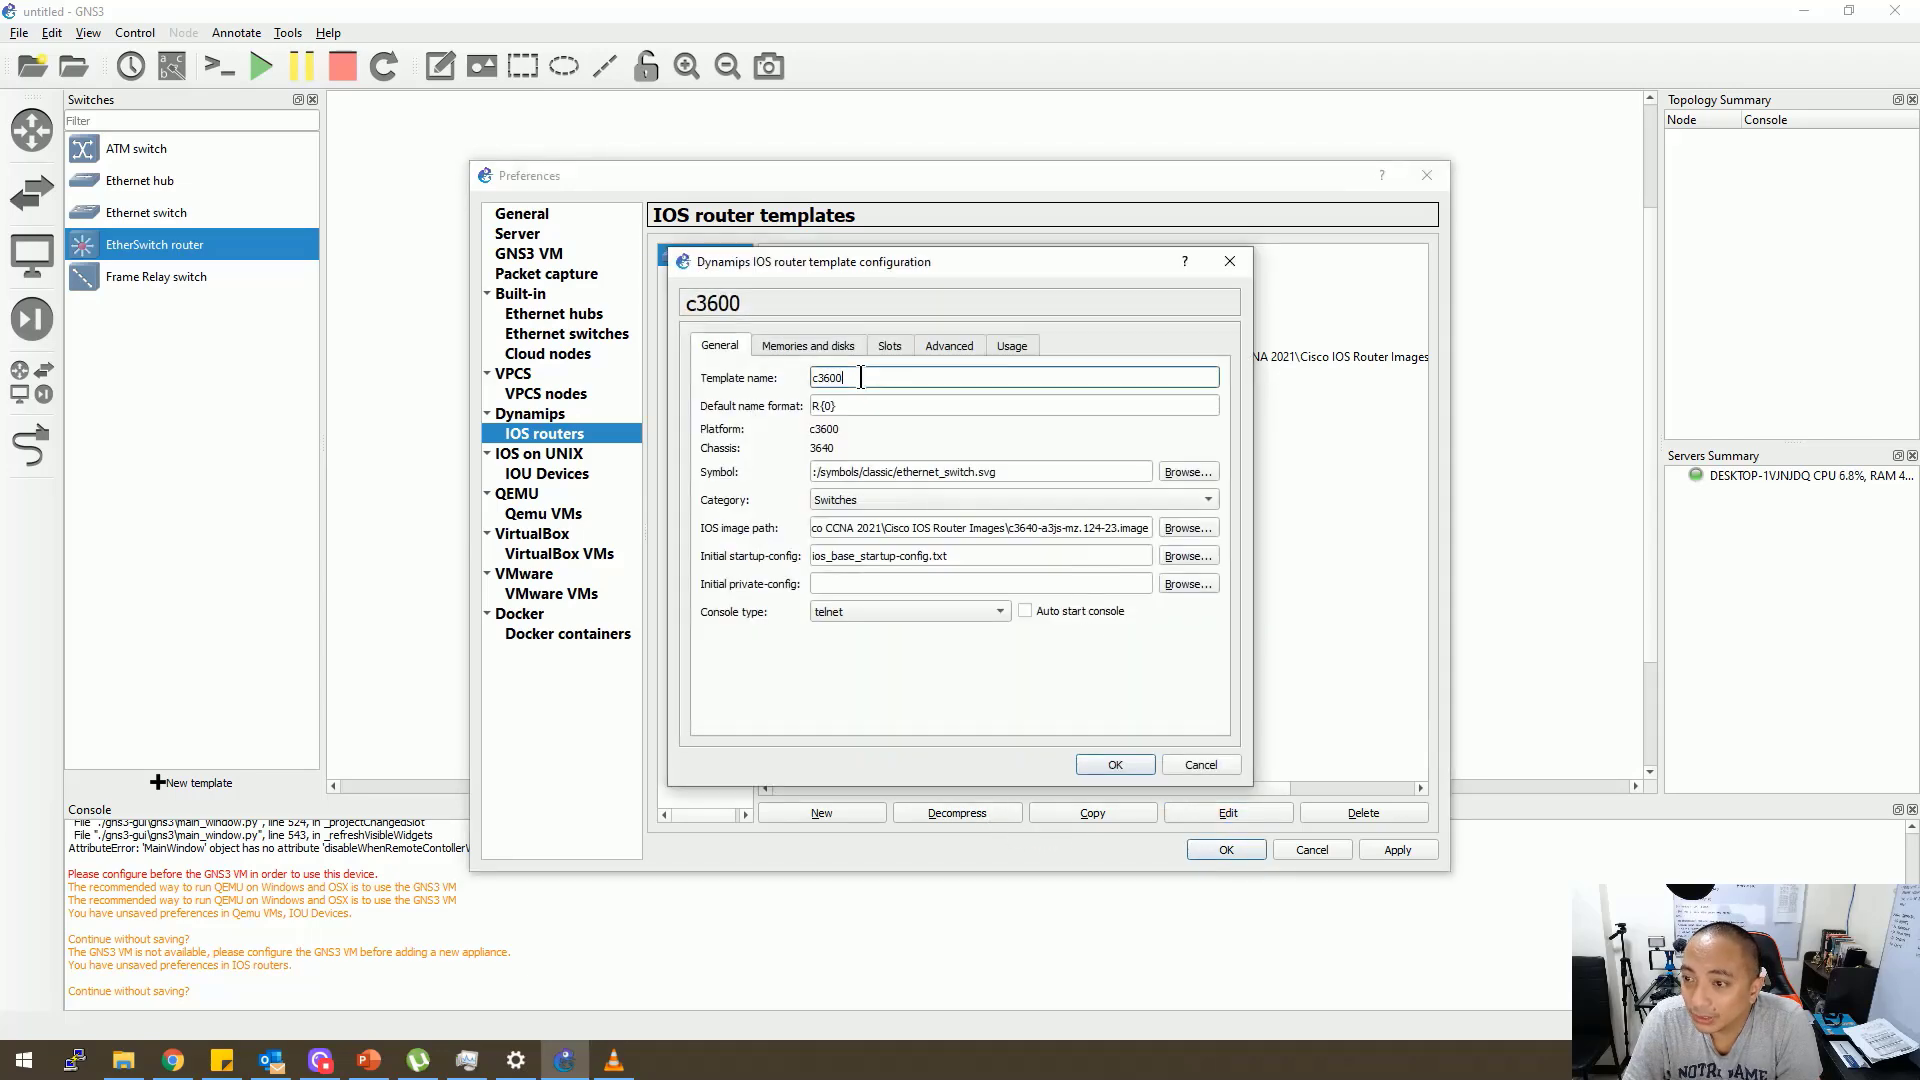
{"action": "type", "text": "C"}
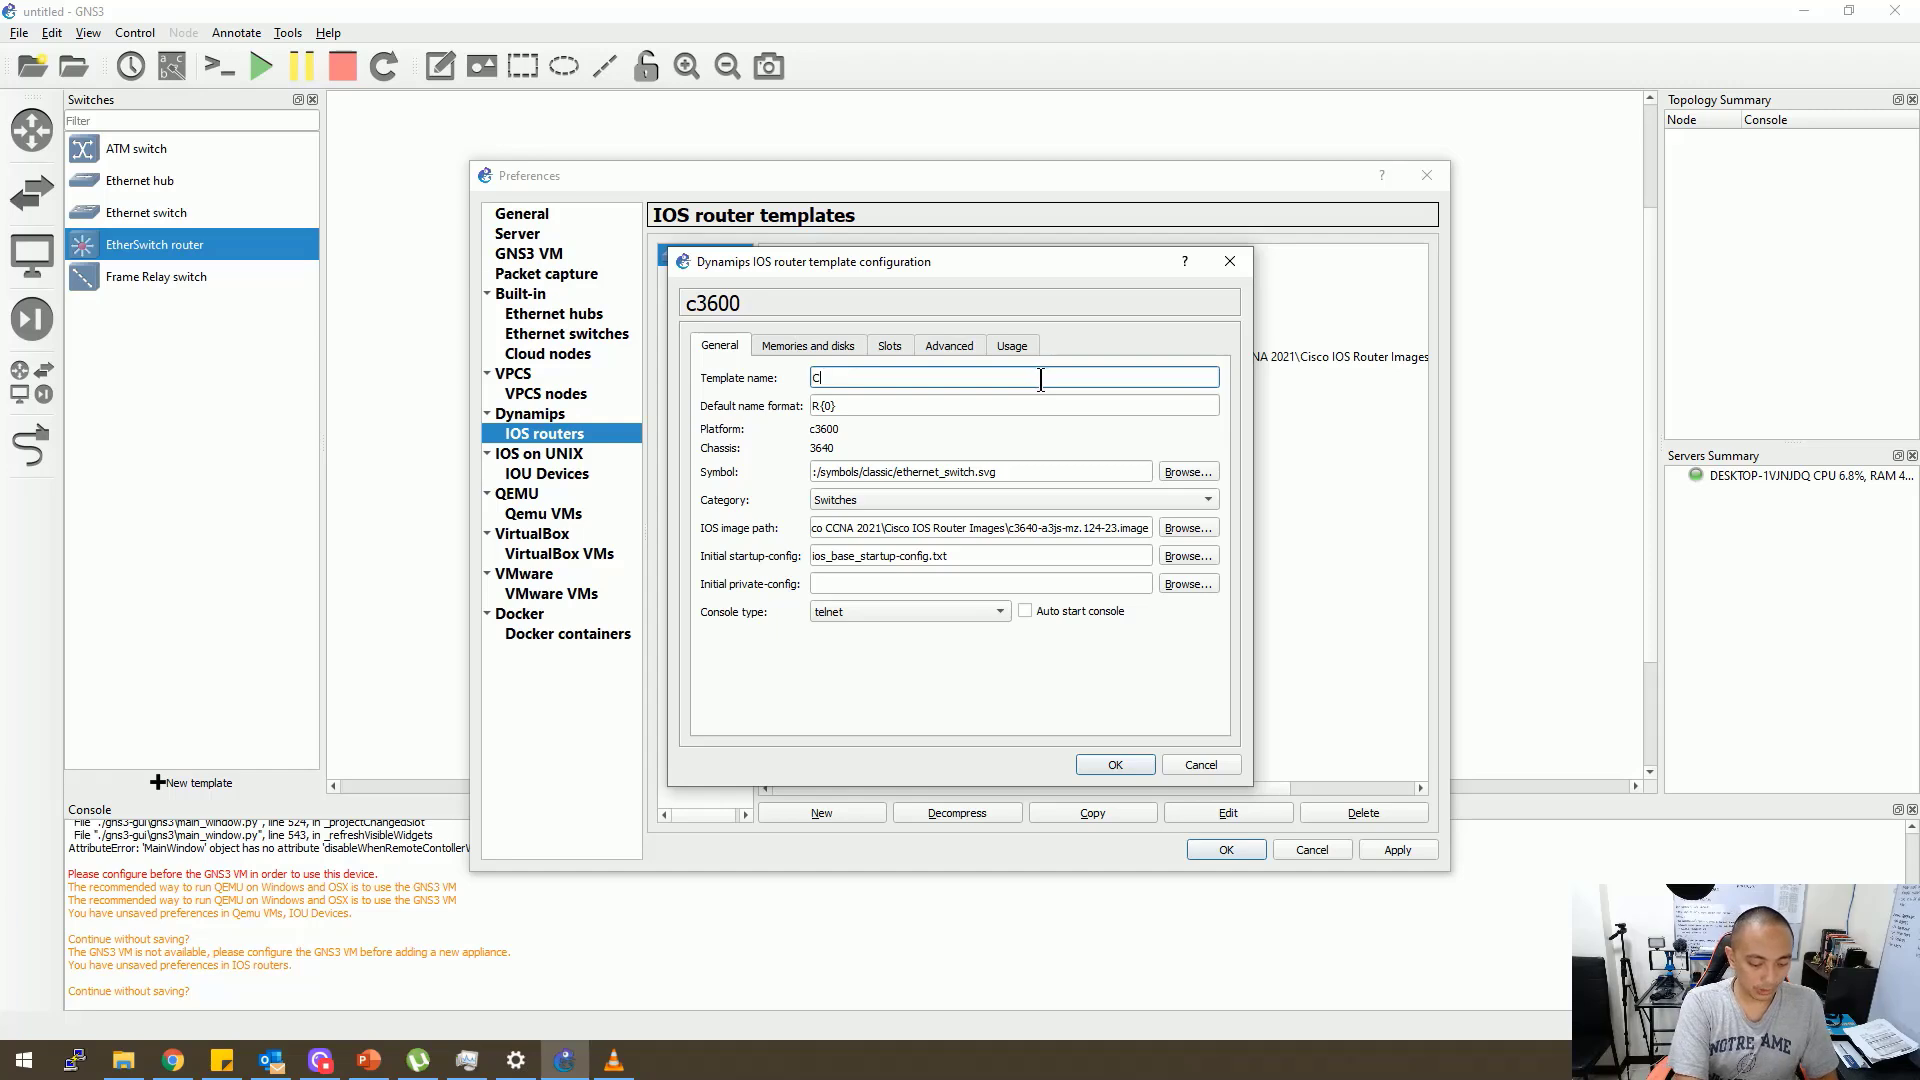
{"action": "type", "text": "isco Switch"}
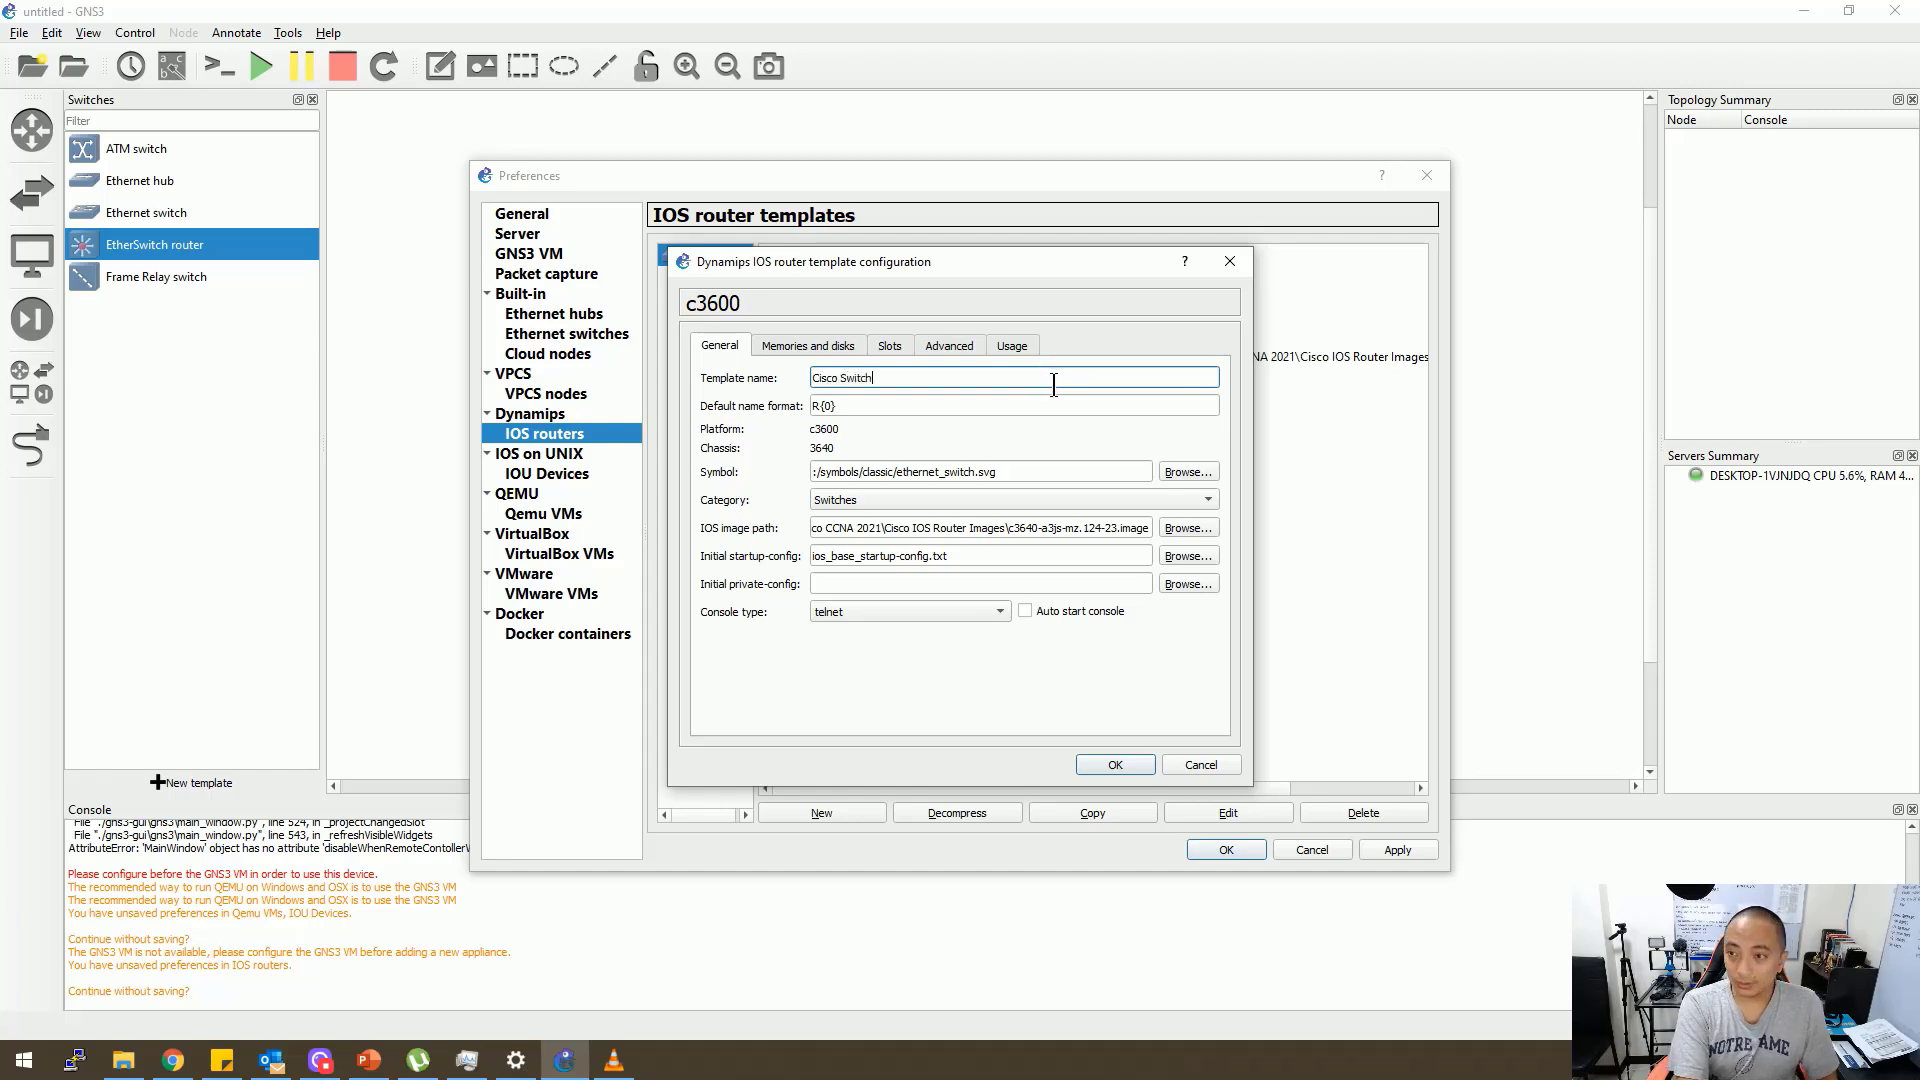
Save the Cisco Switch template configuration and apply the IOS router template changes
{"action": "left_click", "coordinate": [1144, 766]}
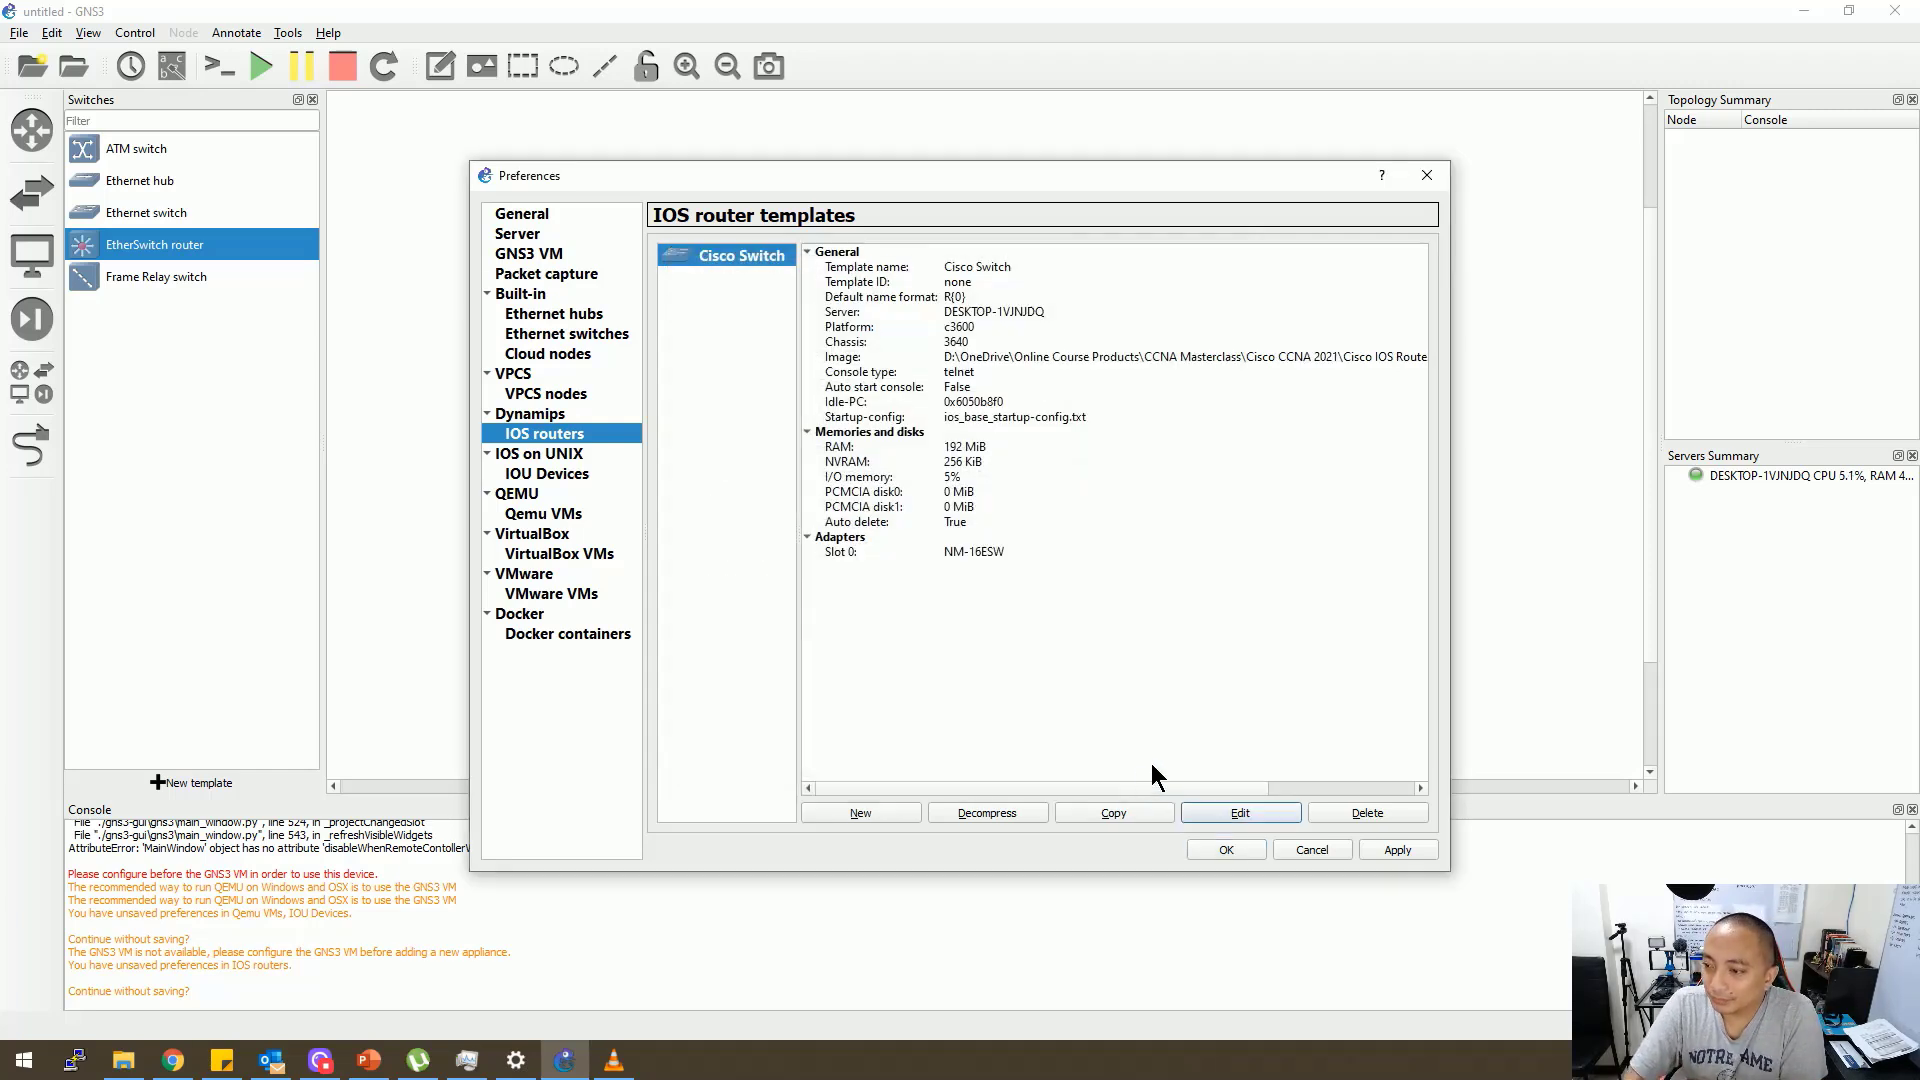
{"action": "left_click", "coordinate": [1408, 853]}
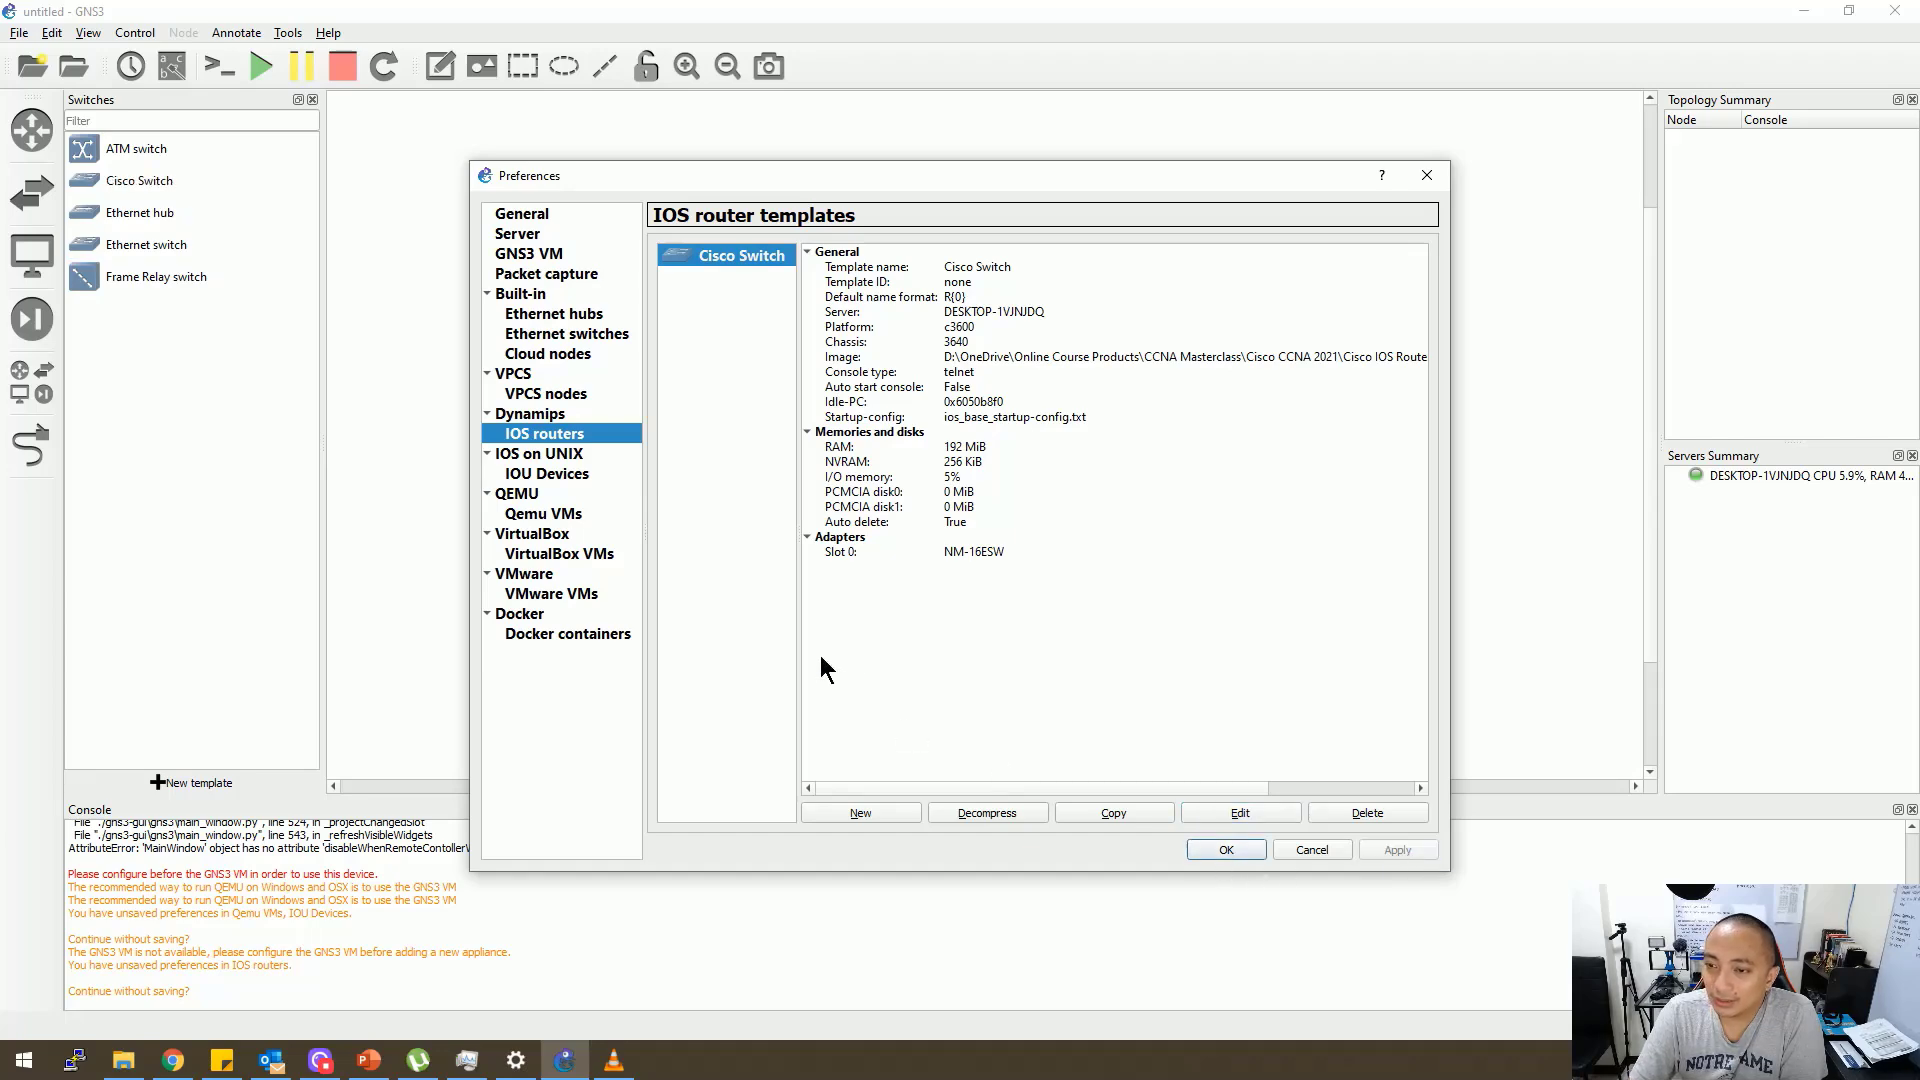
Start a new IOS router template from the new image c3725-adventerprisek9-mz.124-15.T14.bin and have the image decompressed
{"action": "left_click", "coordinate": [860, 812]}
{"action": "left_click", "coordinate": [763, 382]}
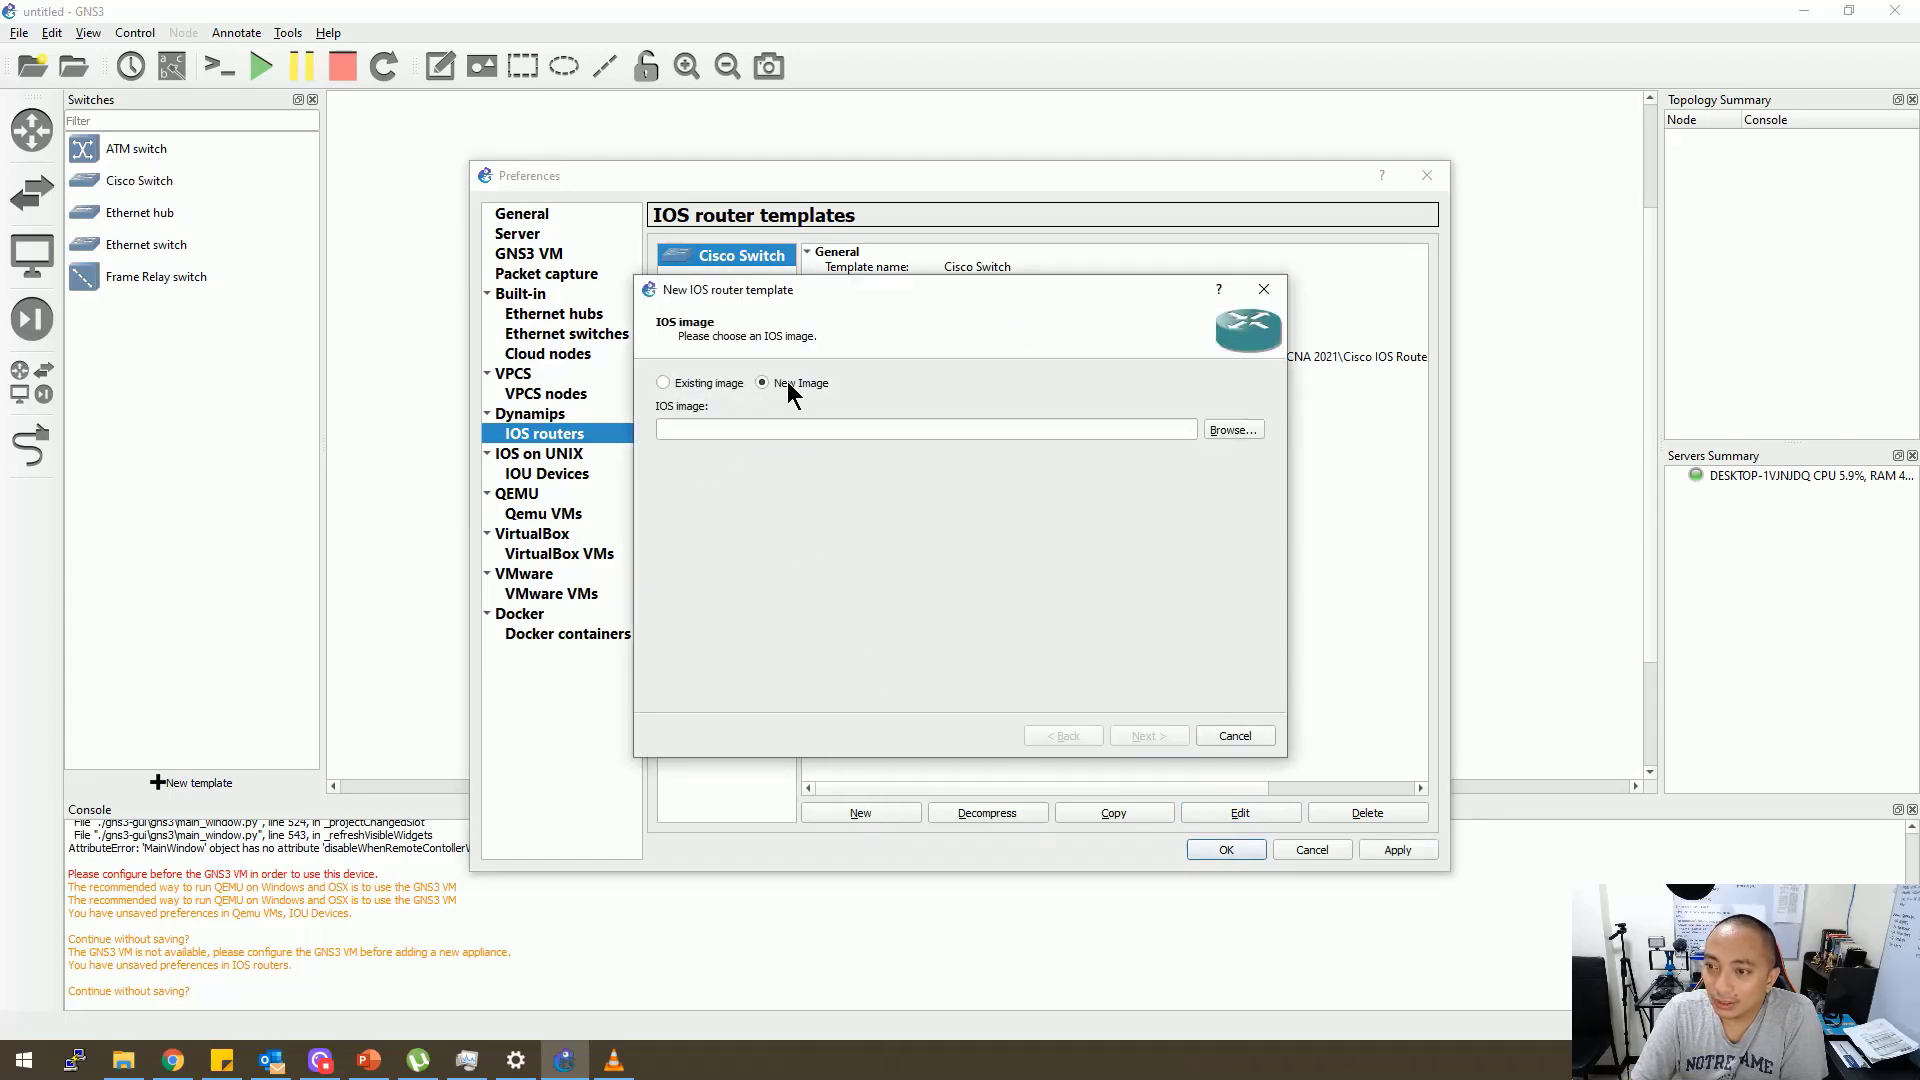
{"action": "left_click", "coordinate": [1250, 430]}
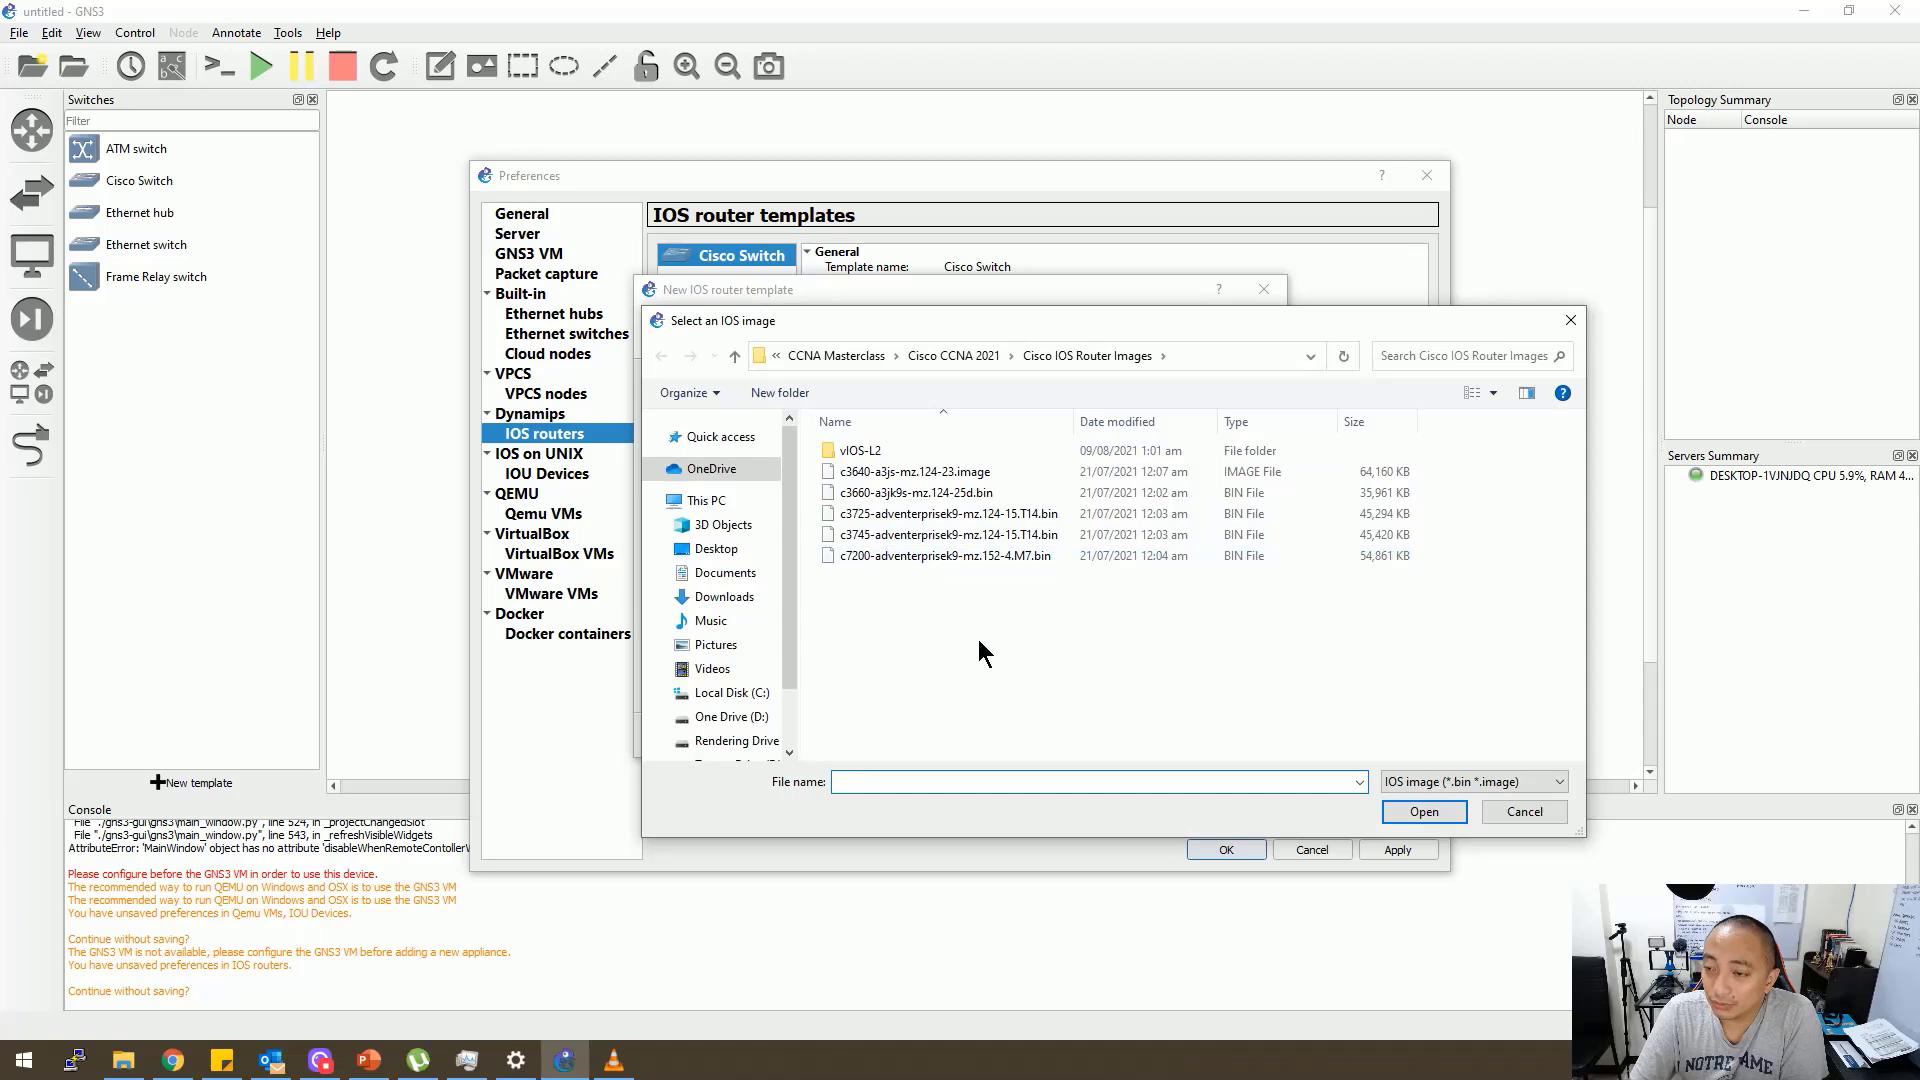
{"action": "left_click", "coordinate": [955, 515]}
{"action": "left_click", "coordinate": [931, 536]}
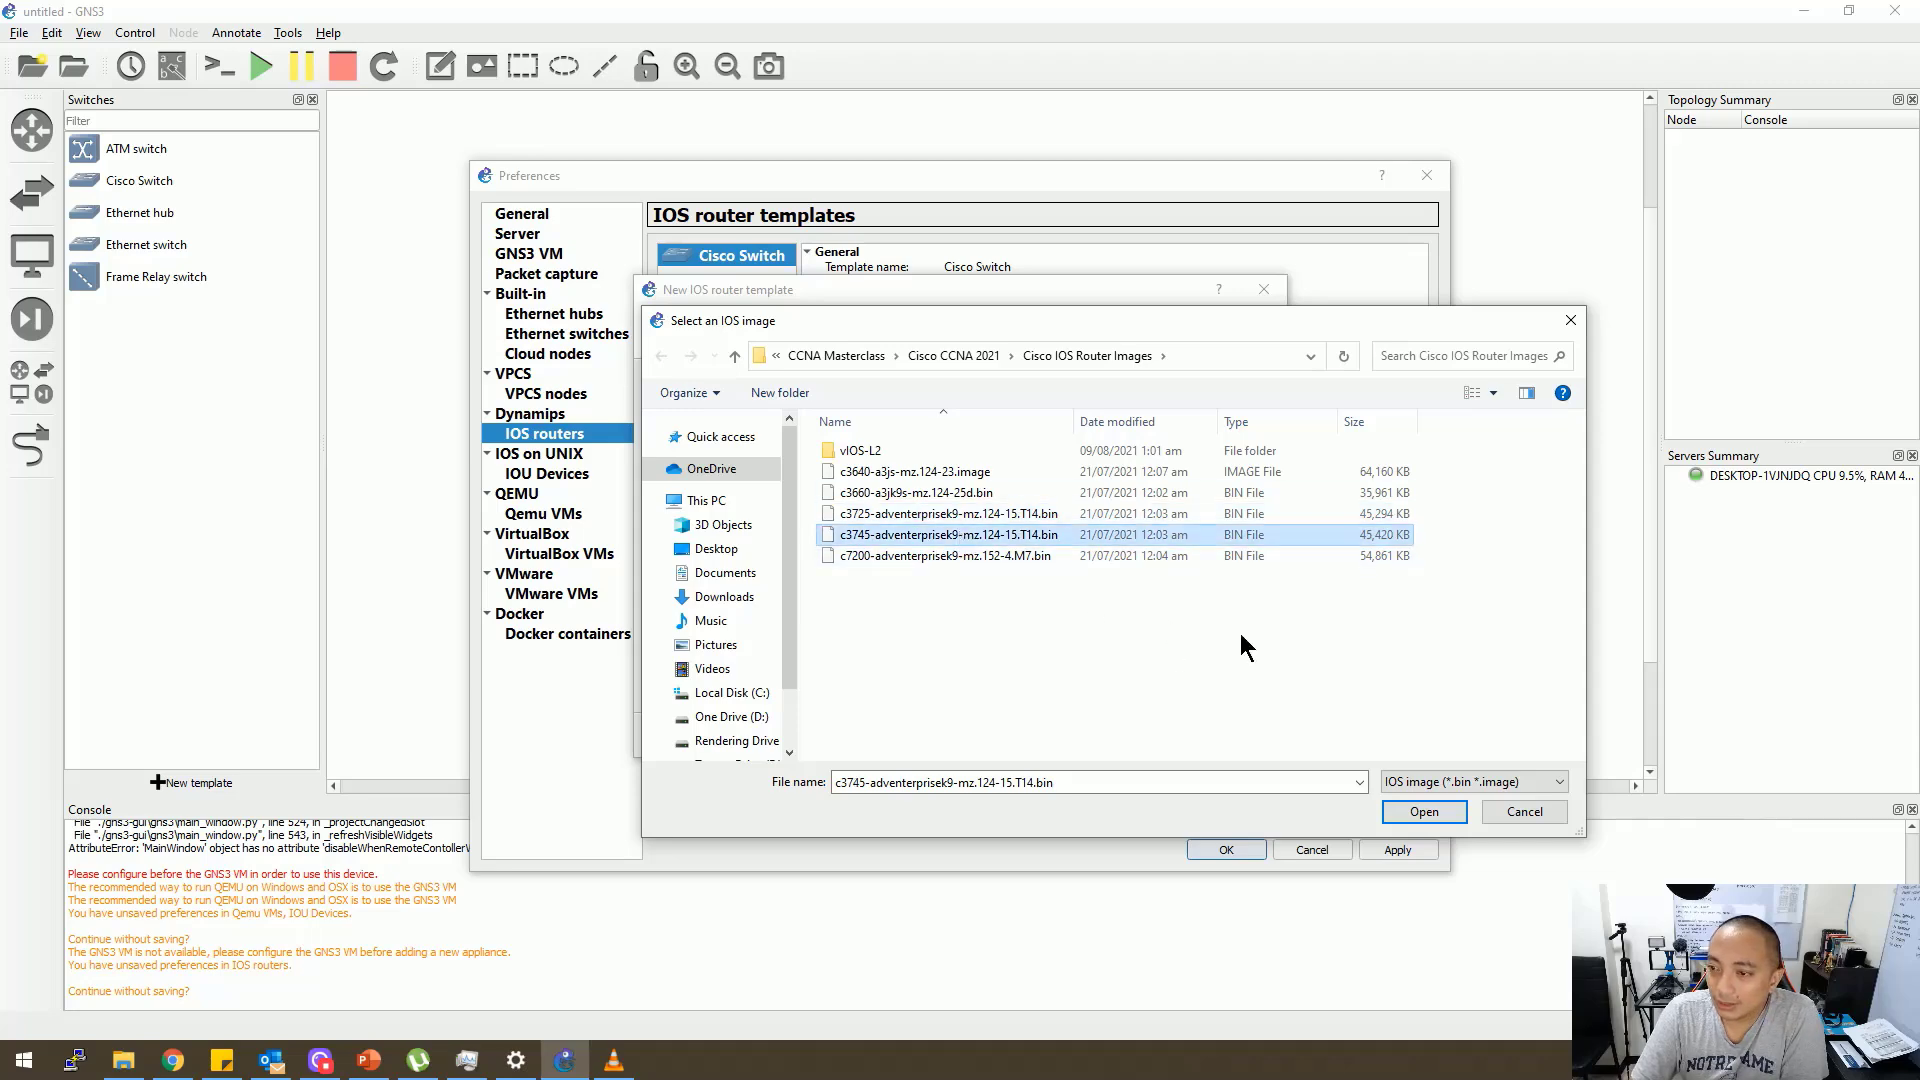
{"action": "left_click", "coordinate": [1424, 811]}
{"action": "left_click", "coordinate": [977, 548]}
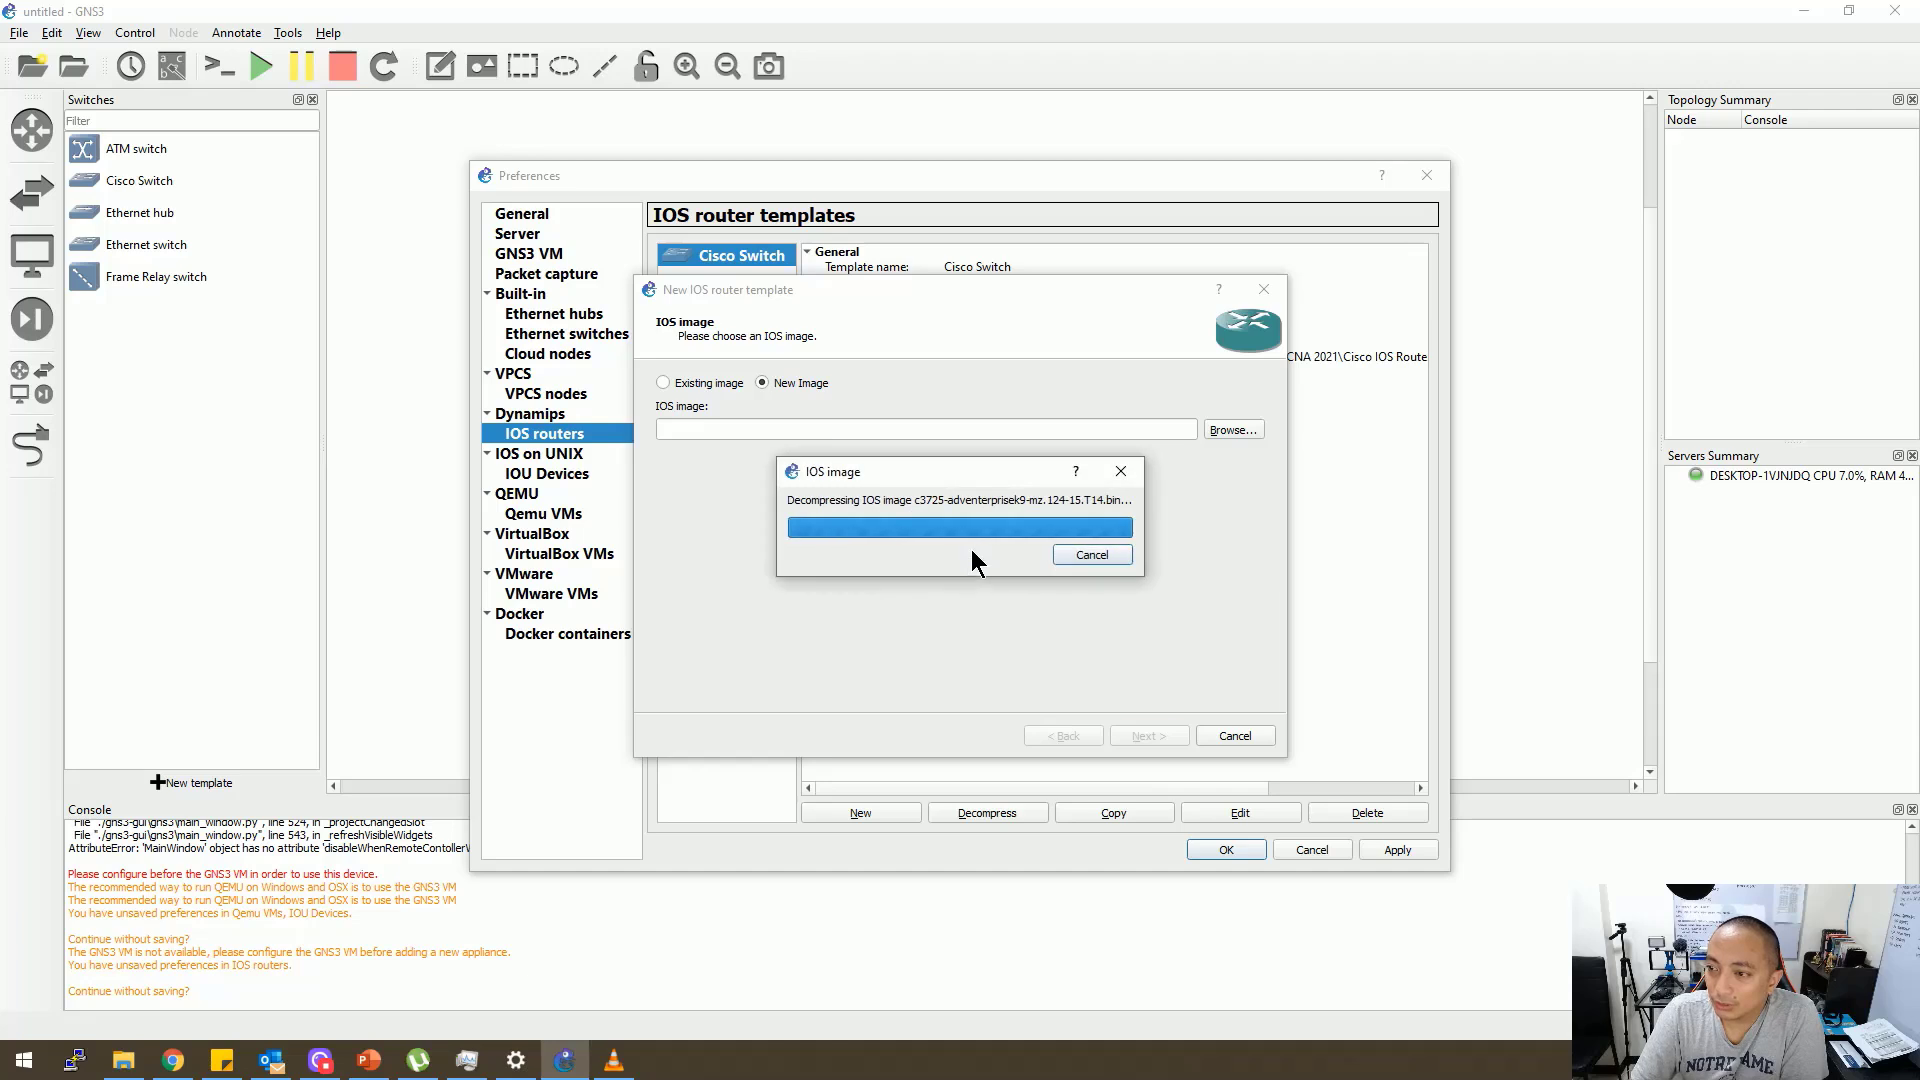
Accept the name and platform c3725 and the default RAM of 128 MiB for the new router template
{"action": "left_click", "coordinate": [1146, 736]}
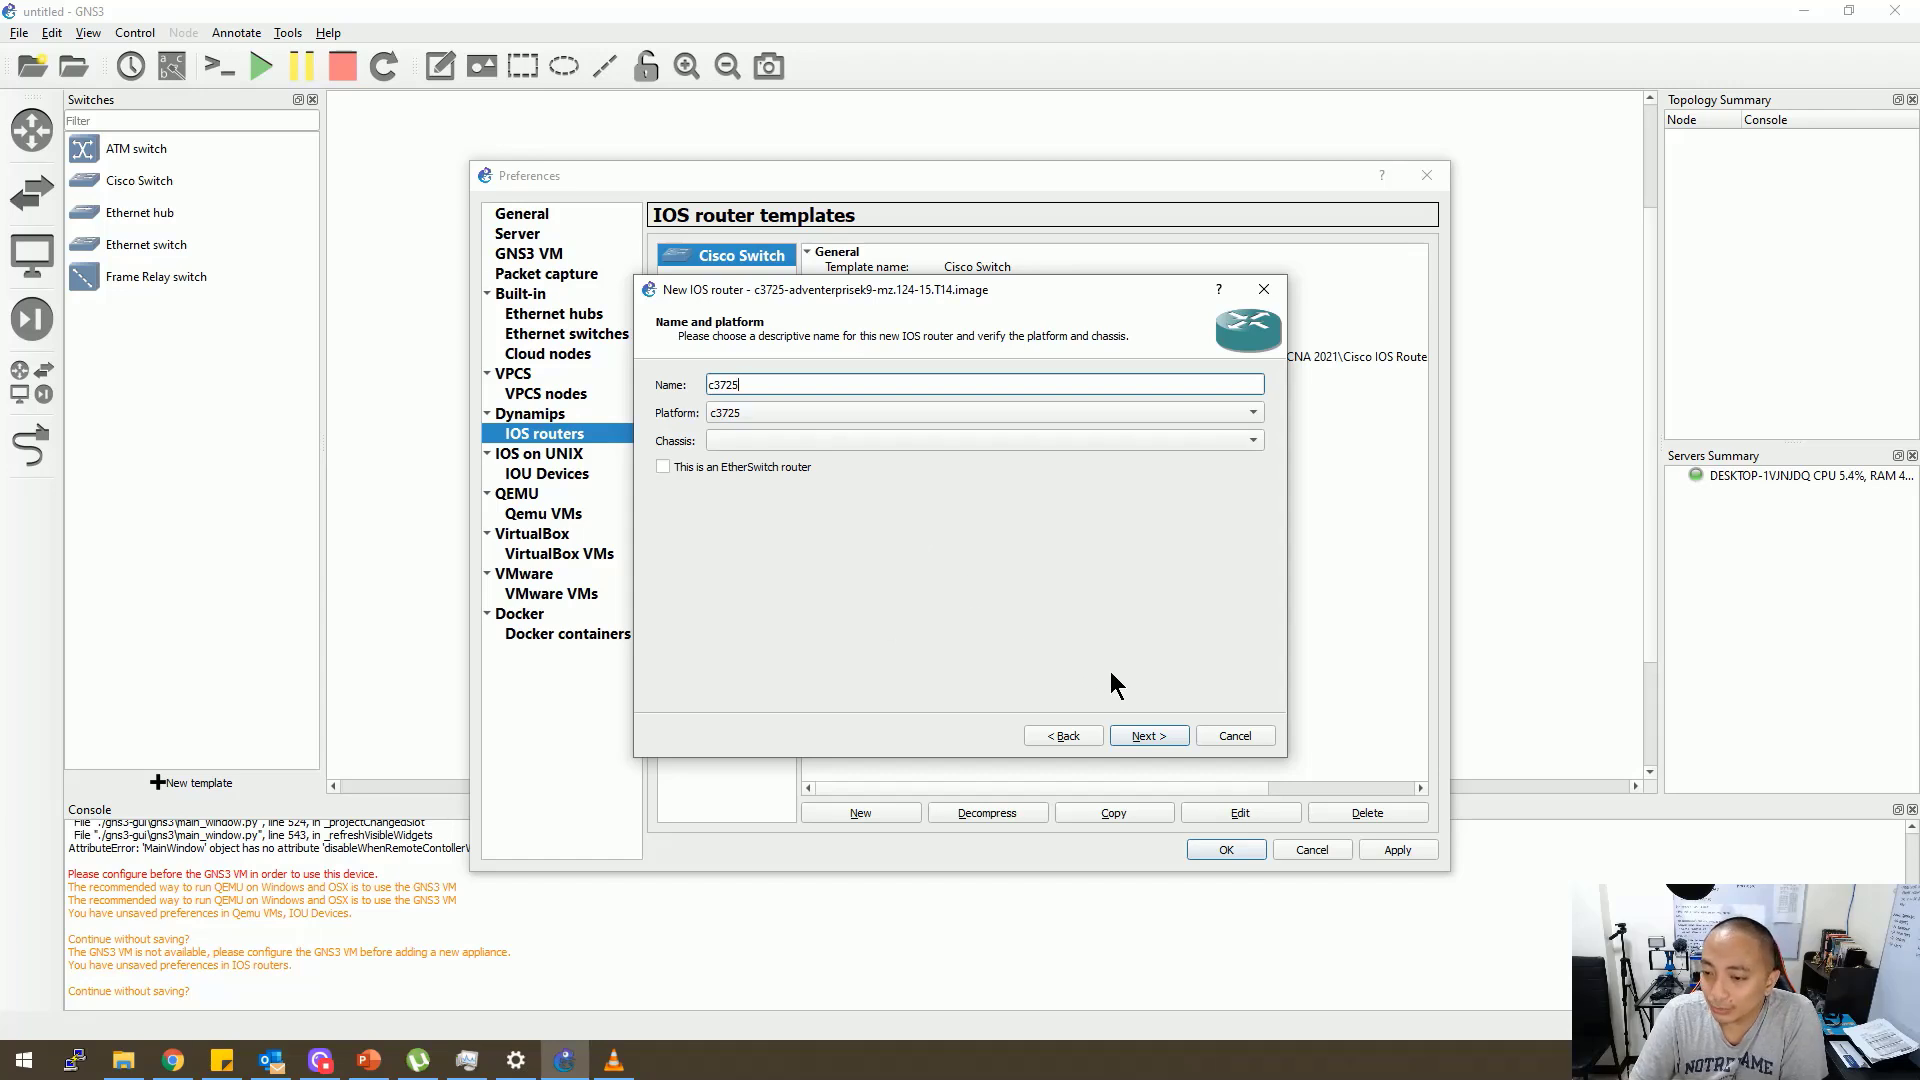
{"action": "left_click", "coordinate": [1166, 736]}
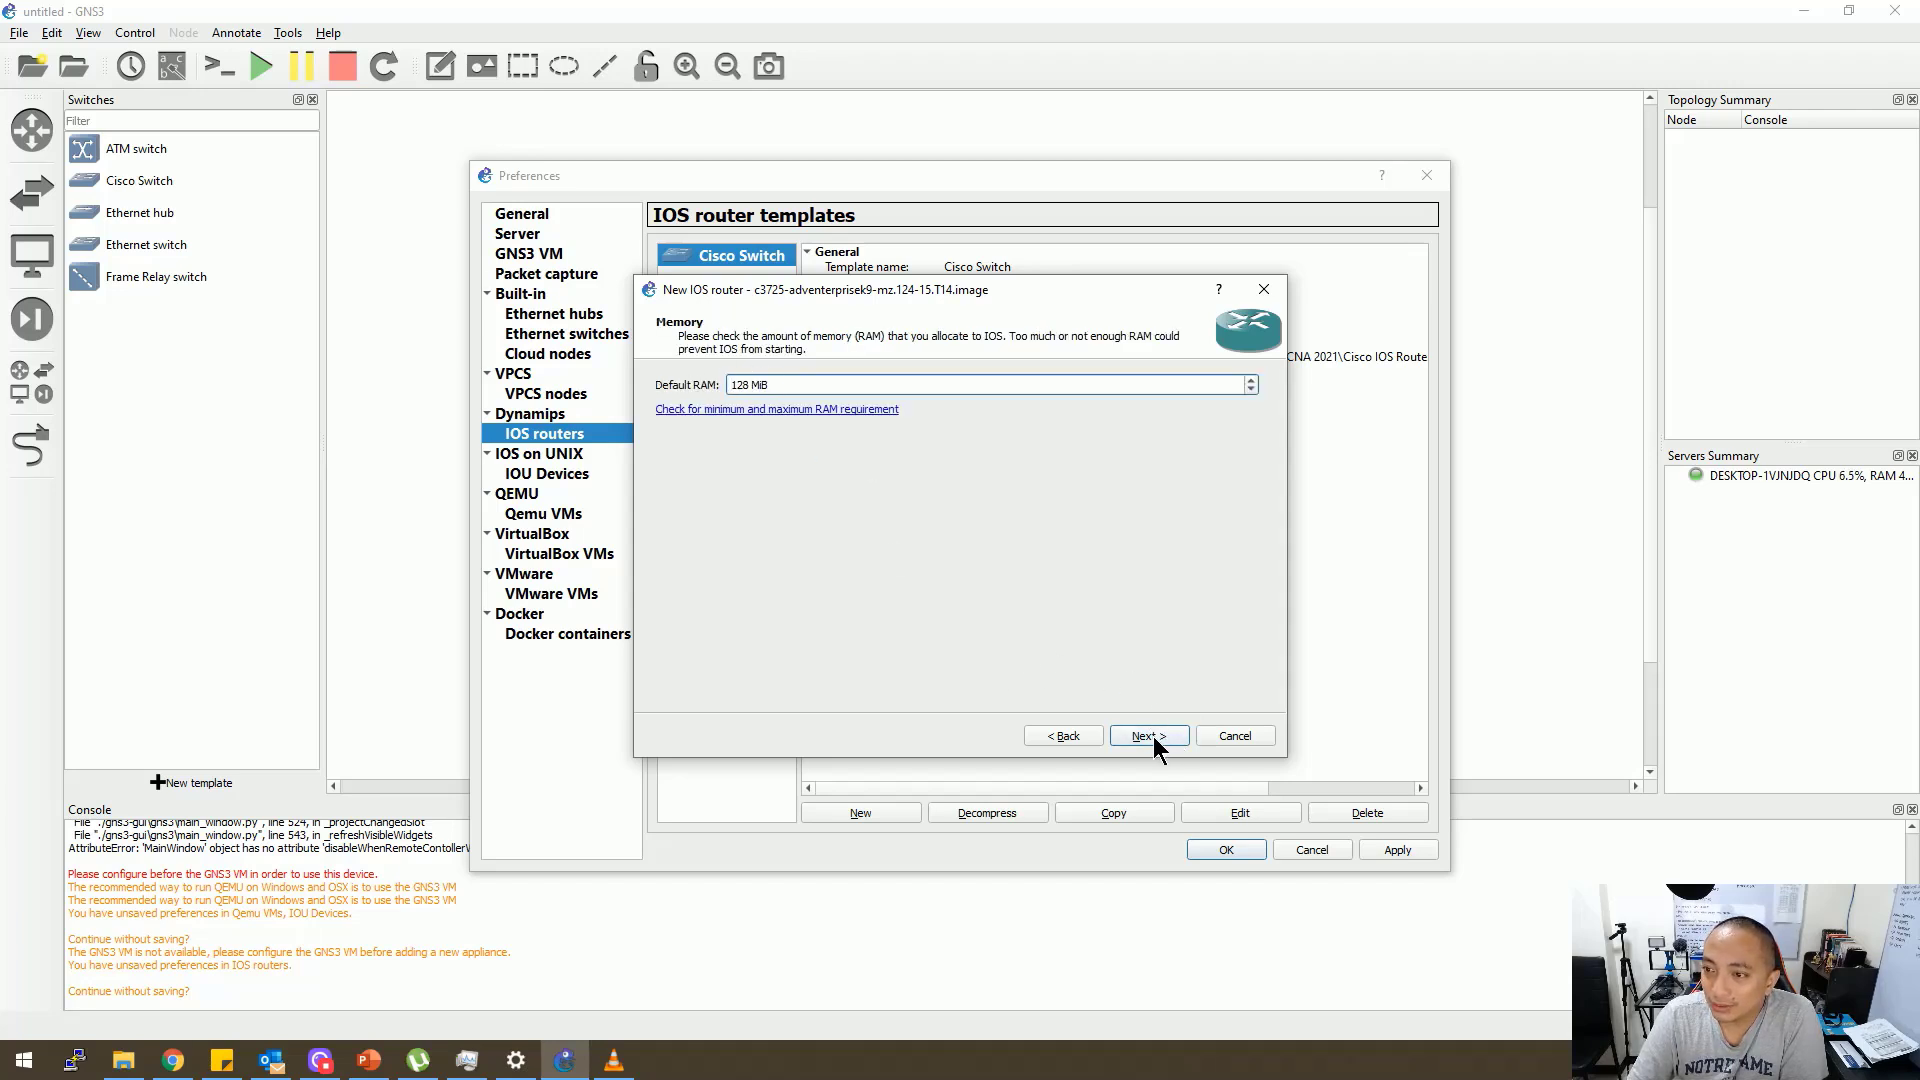
{"action": "left_click", "coordinate": [1154, 736]}
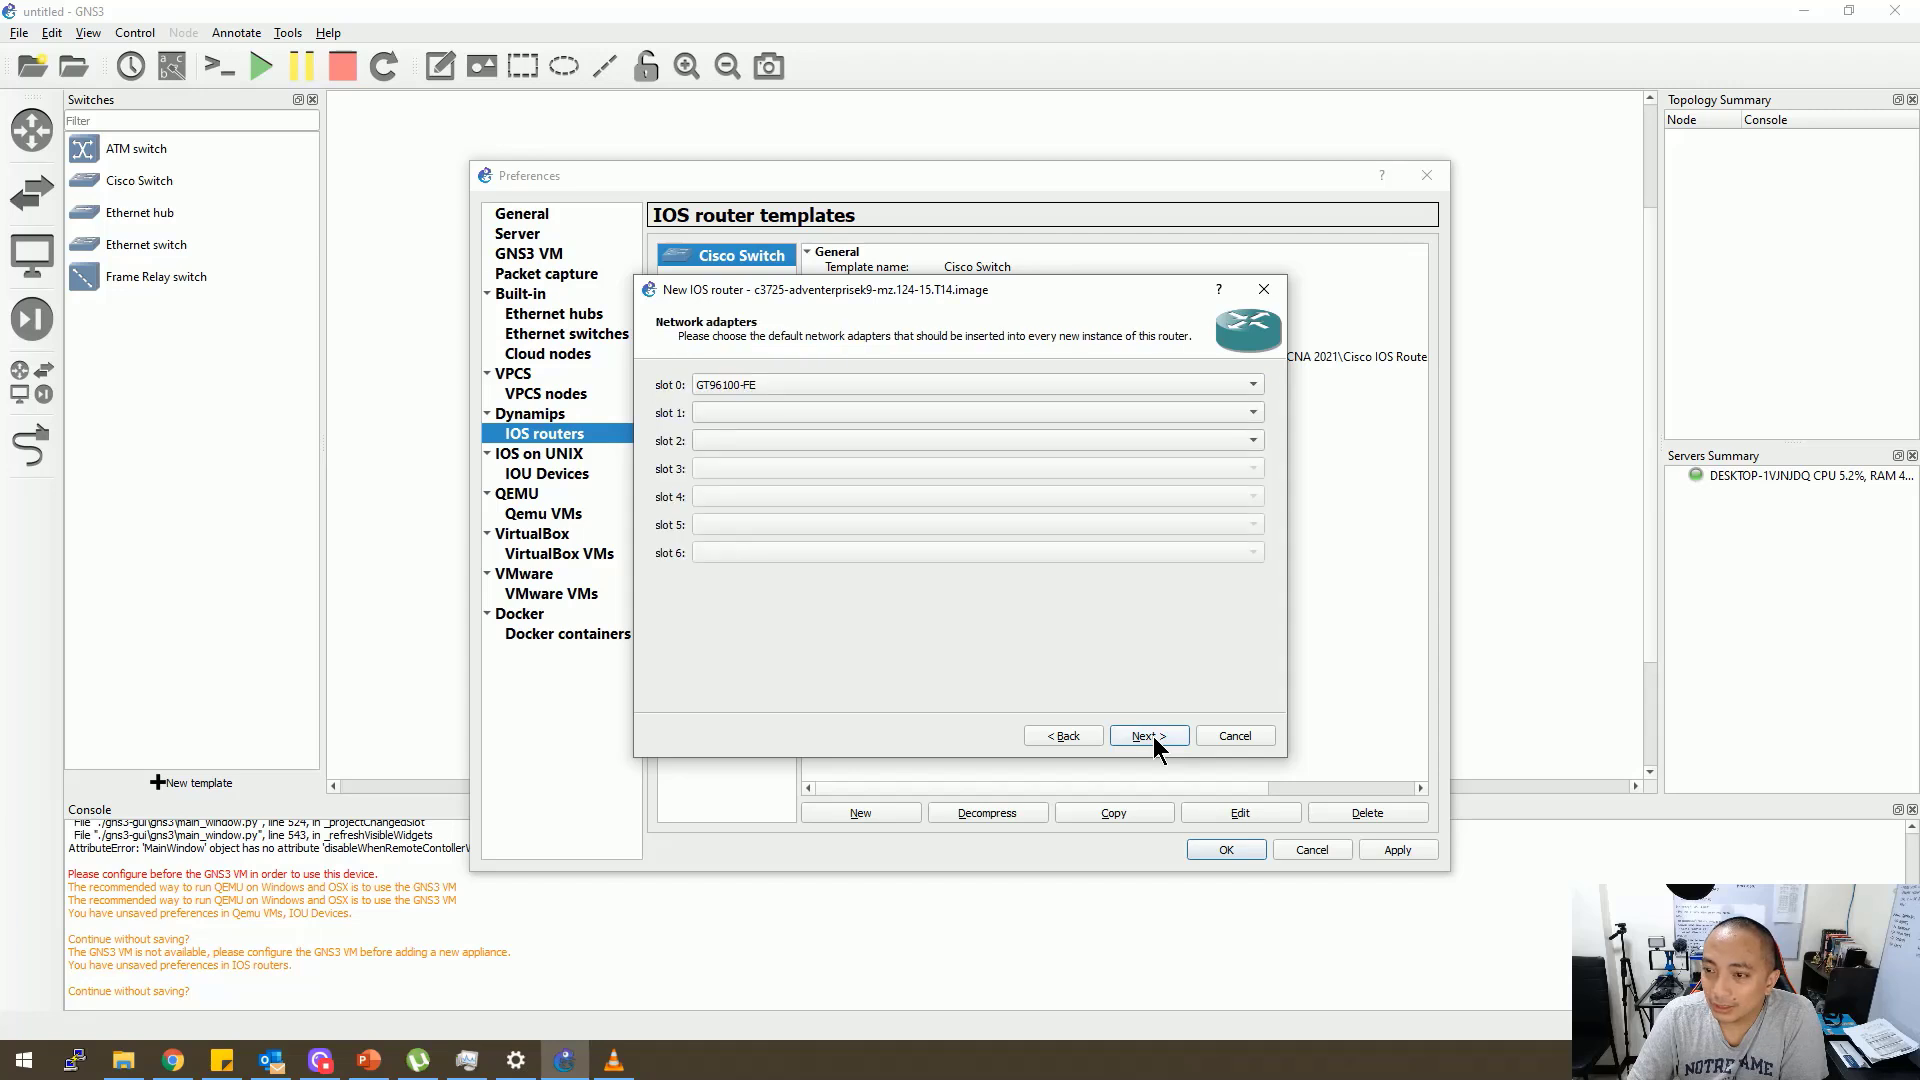
Keep GT96100-FE in slot 0 with the other slots empty, and insert a WIC-2T module in wic 0
{"action": "left_click", "coordinate": [786, 382]}
{"action": "left_click", "coordinate": [786, 382]}
{"action": "left_click", "coordinate": [788, 410]}
{"action": "left_click", "coordinate": [790, 406]}
{"action": "left_click", "coordinate": [1149, 736]}
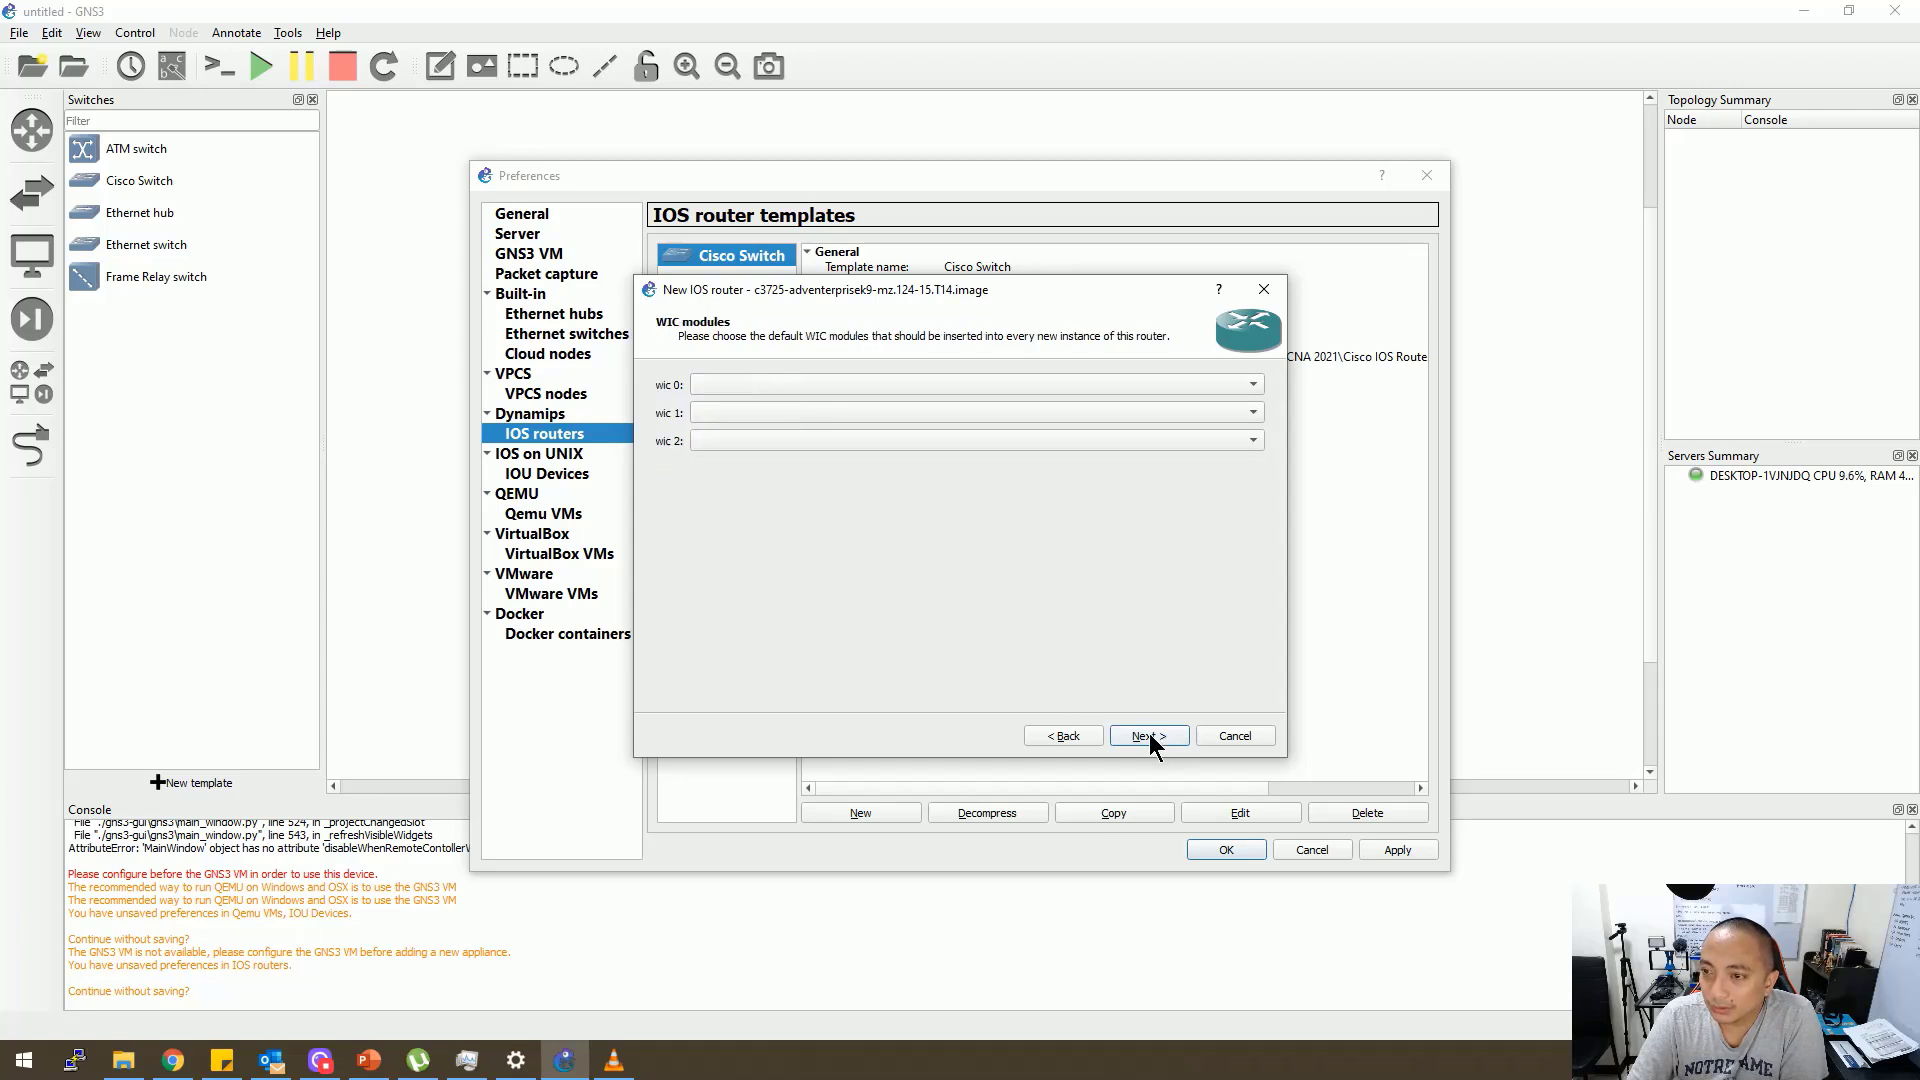
{"action": "left_click", "coordinate": [810, 384]}
{"action": "left_click", "coordinate": [790, 427]}
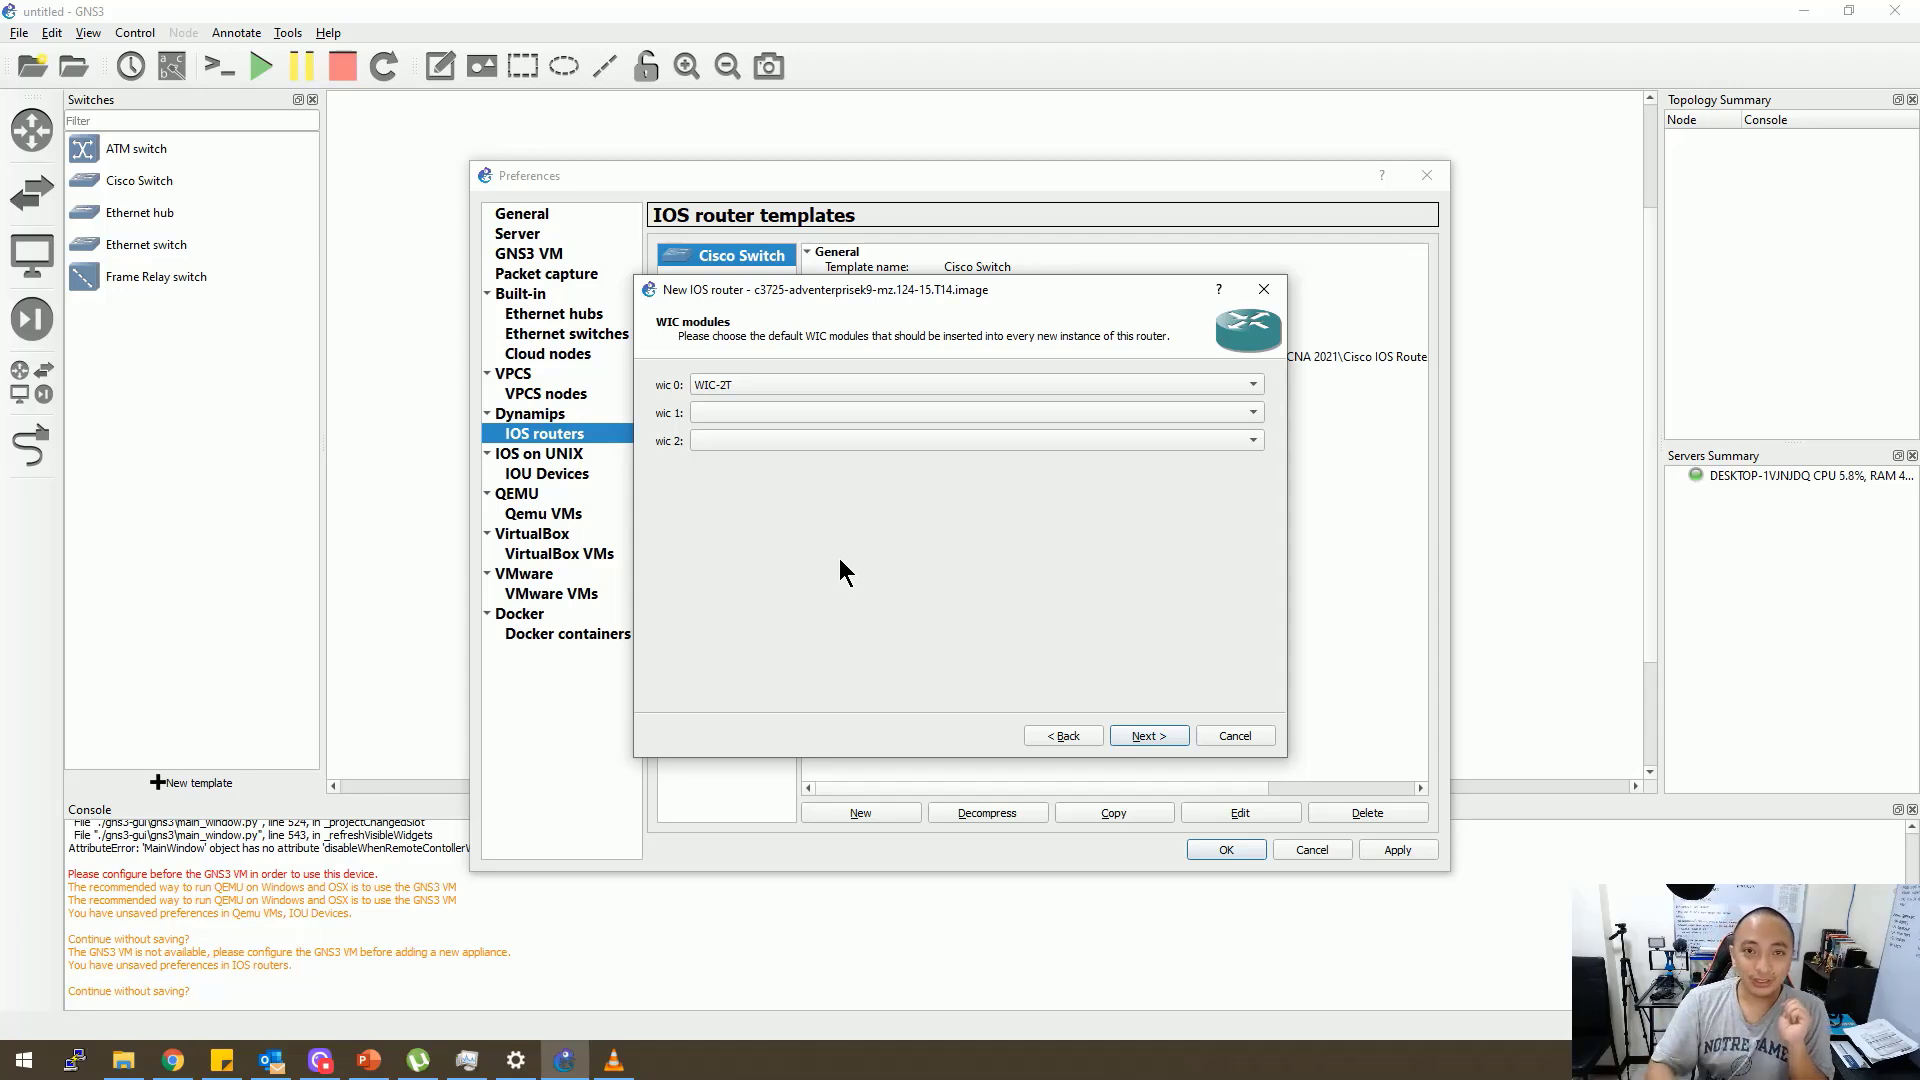
{"action": "left_click", "coordinate": [1158, 740]}
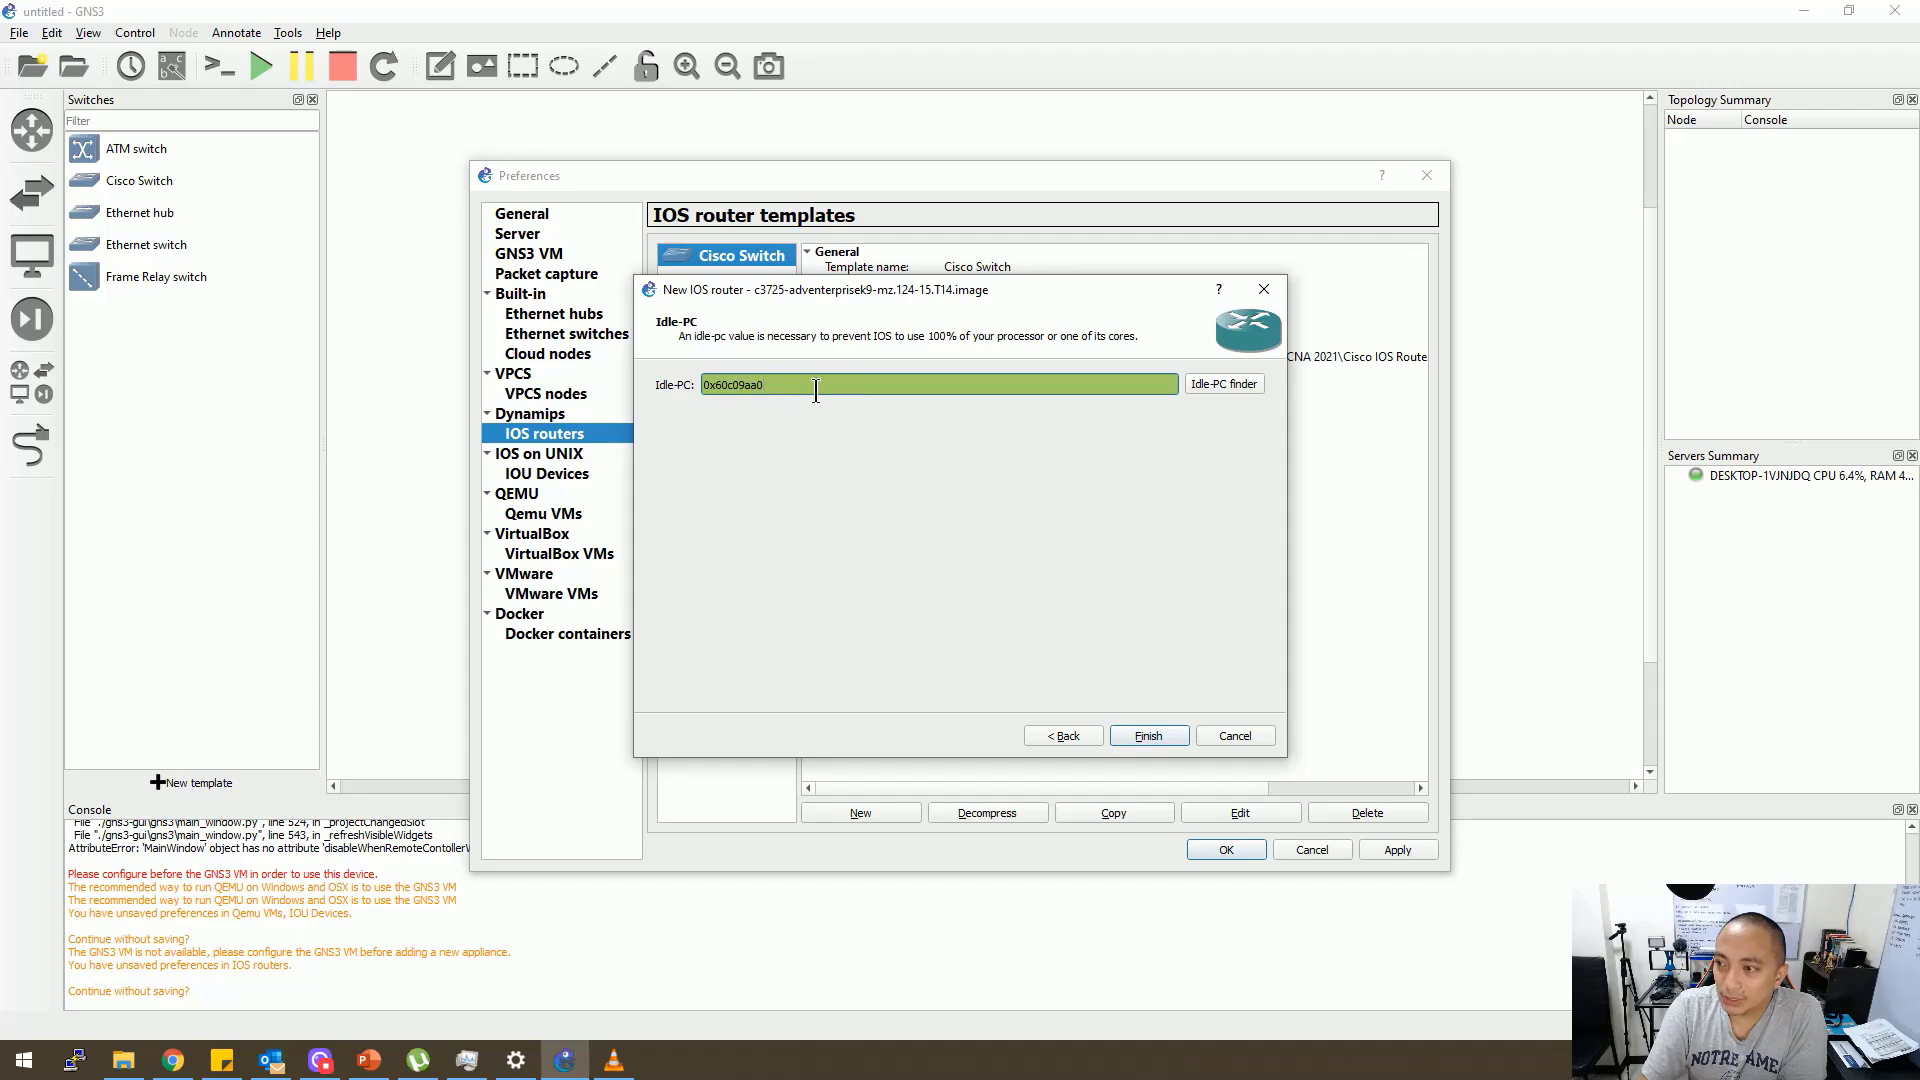
Run the Idle-PC finder for the c3725 image and finish creating the template
{"action": "left_click", "coordinate": [1232, 386]}
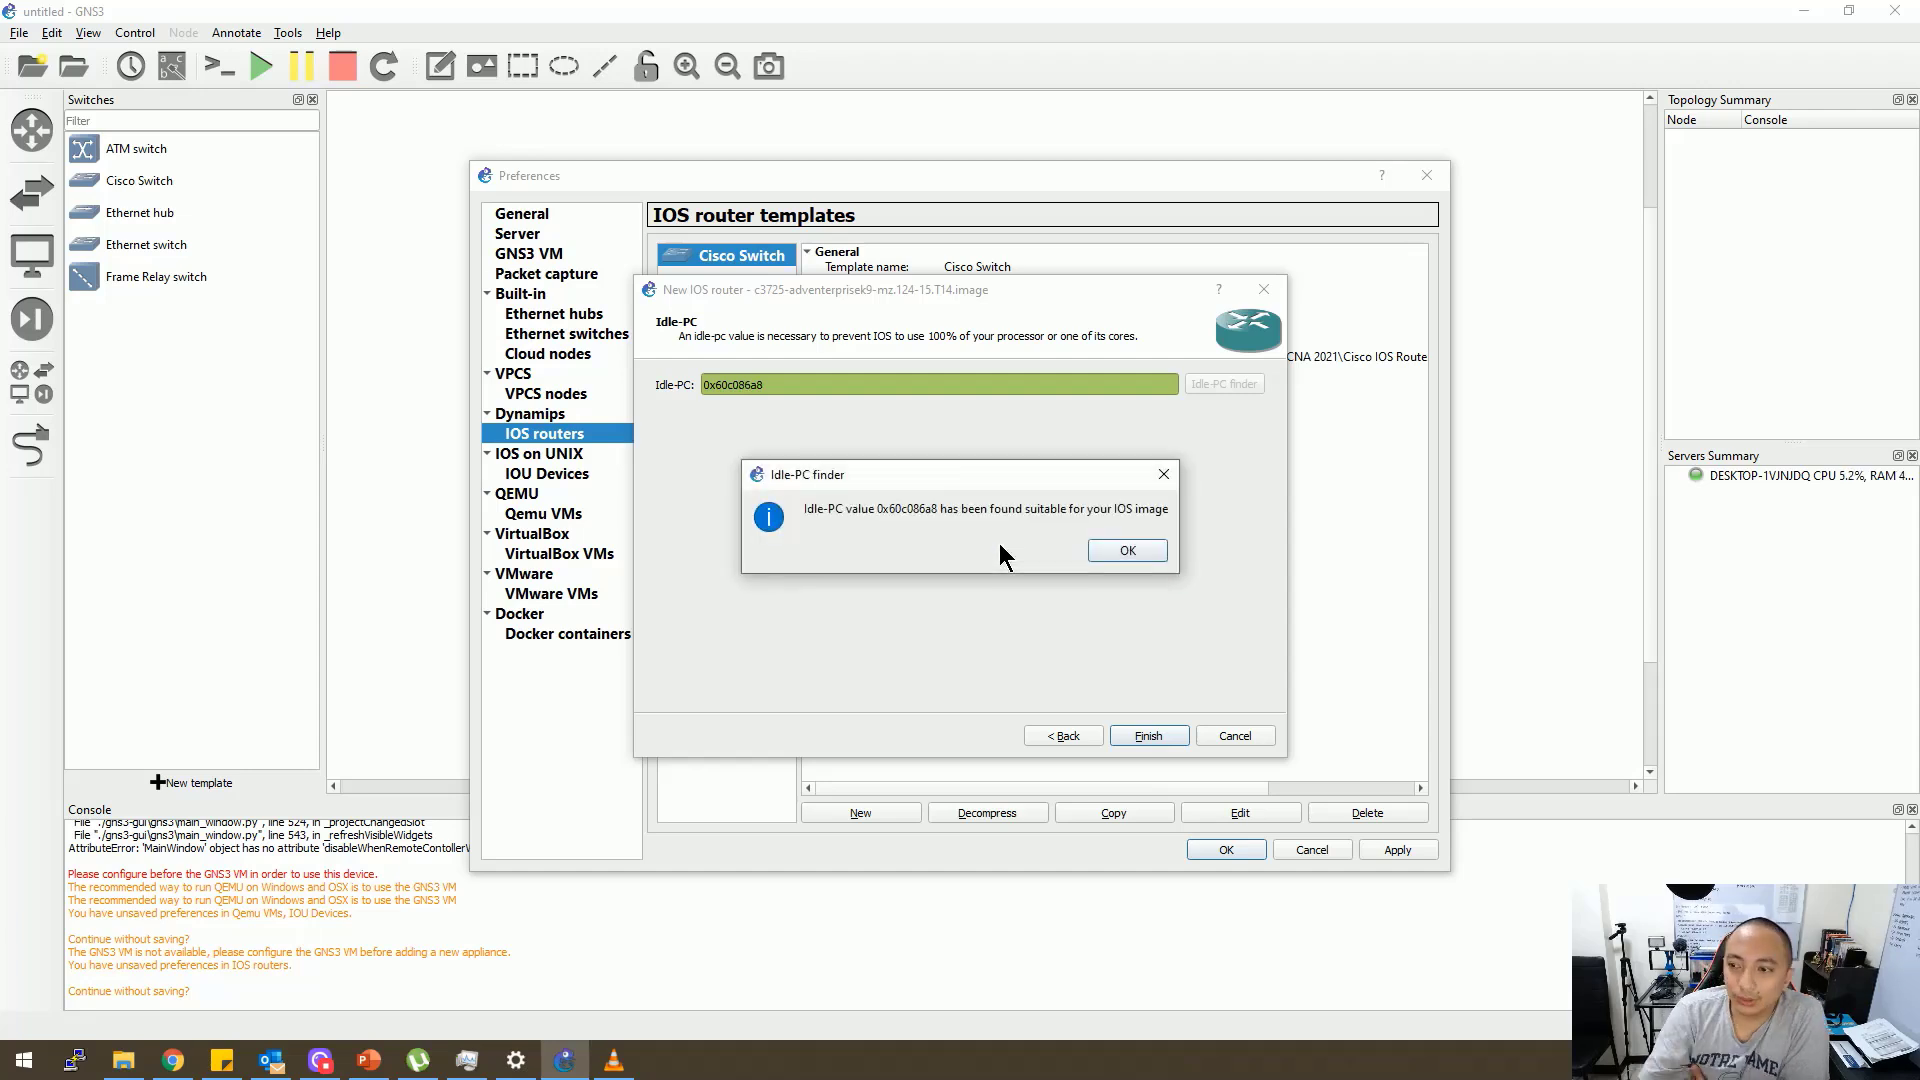
{"action": "left_click", "coordinate": [1126, 551]}
{"action": "left_click", "coordinate": [1150, 735]}
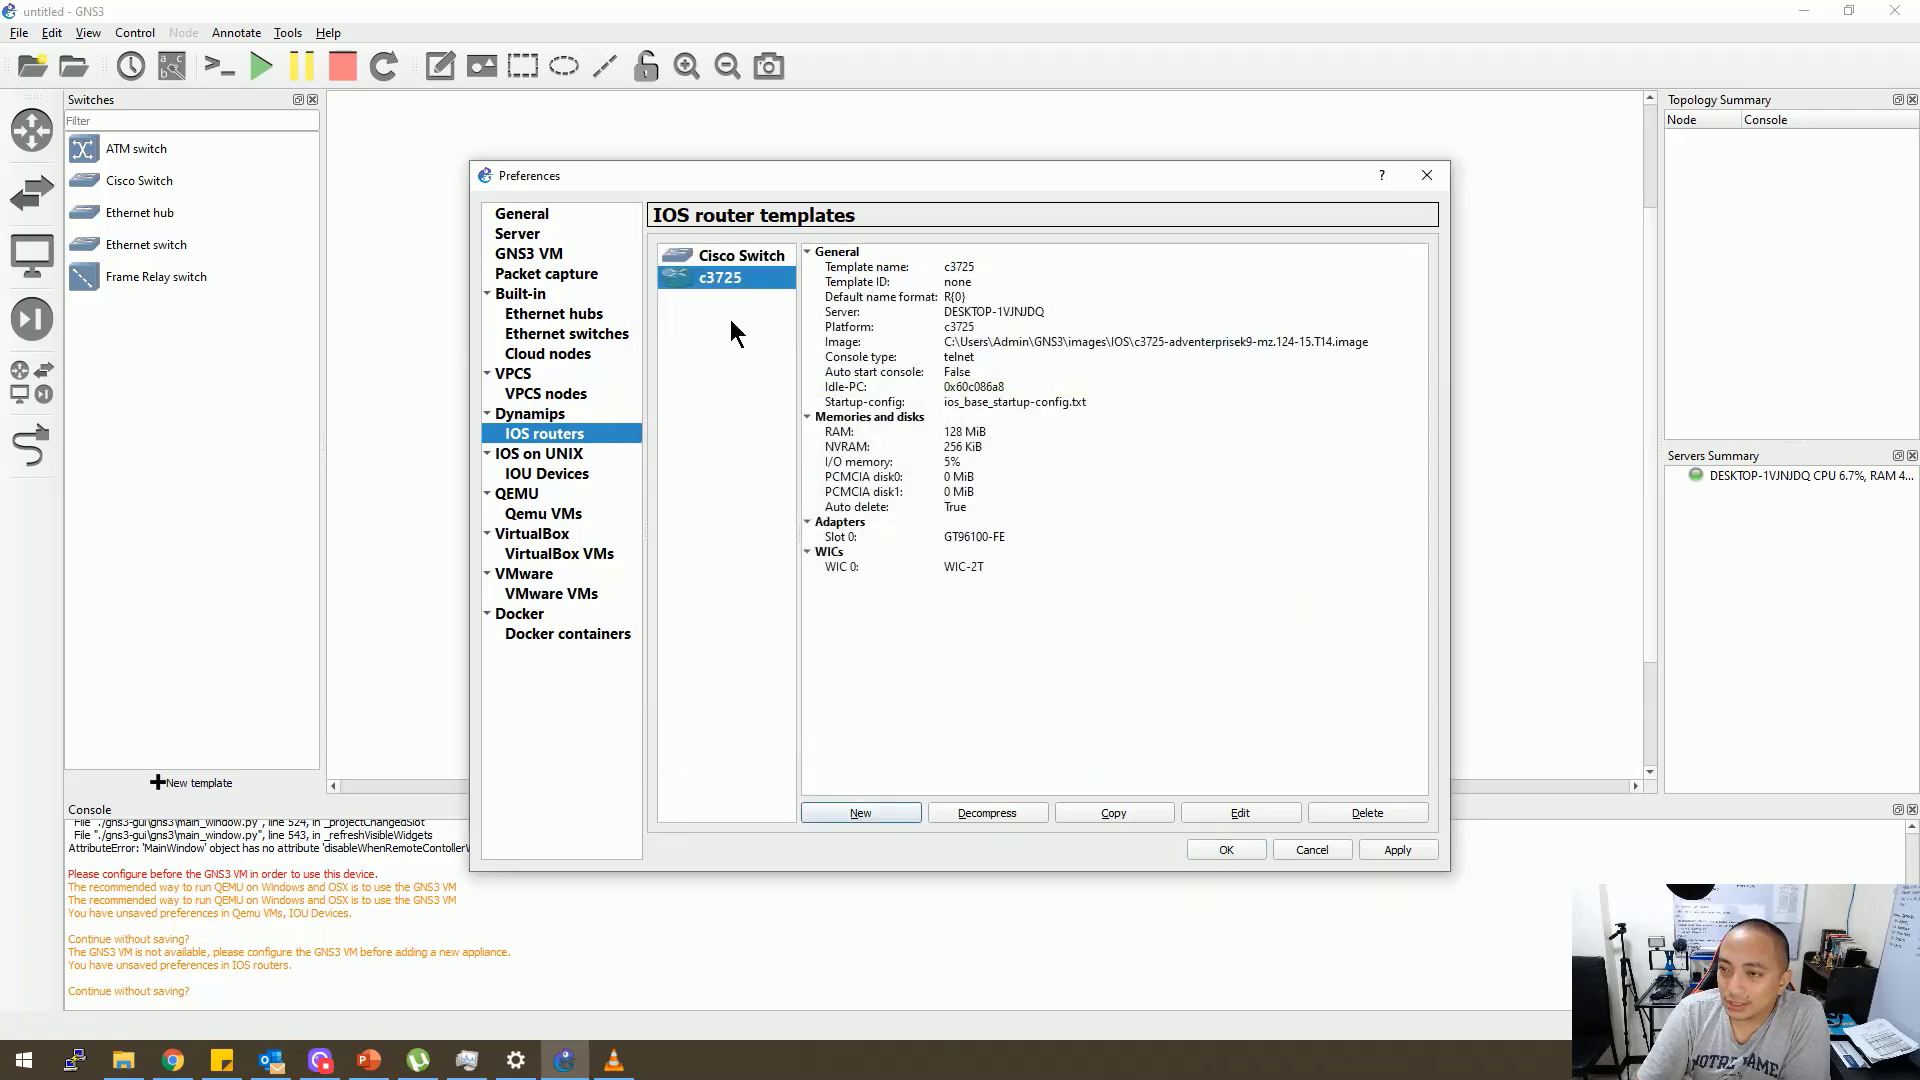
Compare the Cisco Switch and c3725 template details, and apply the changes and close the preferences
{"action": "left_click", "coordinate": [740, 256]}
{"action": "left_click", "coordinate": [740, 276]}
{"action": "left_click", "coordinate": [741, 257]}
{"action": "left_click", "coordinate": [741, 278]}
{"action": "left_click", "coordinate": [744, 257]}
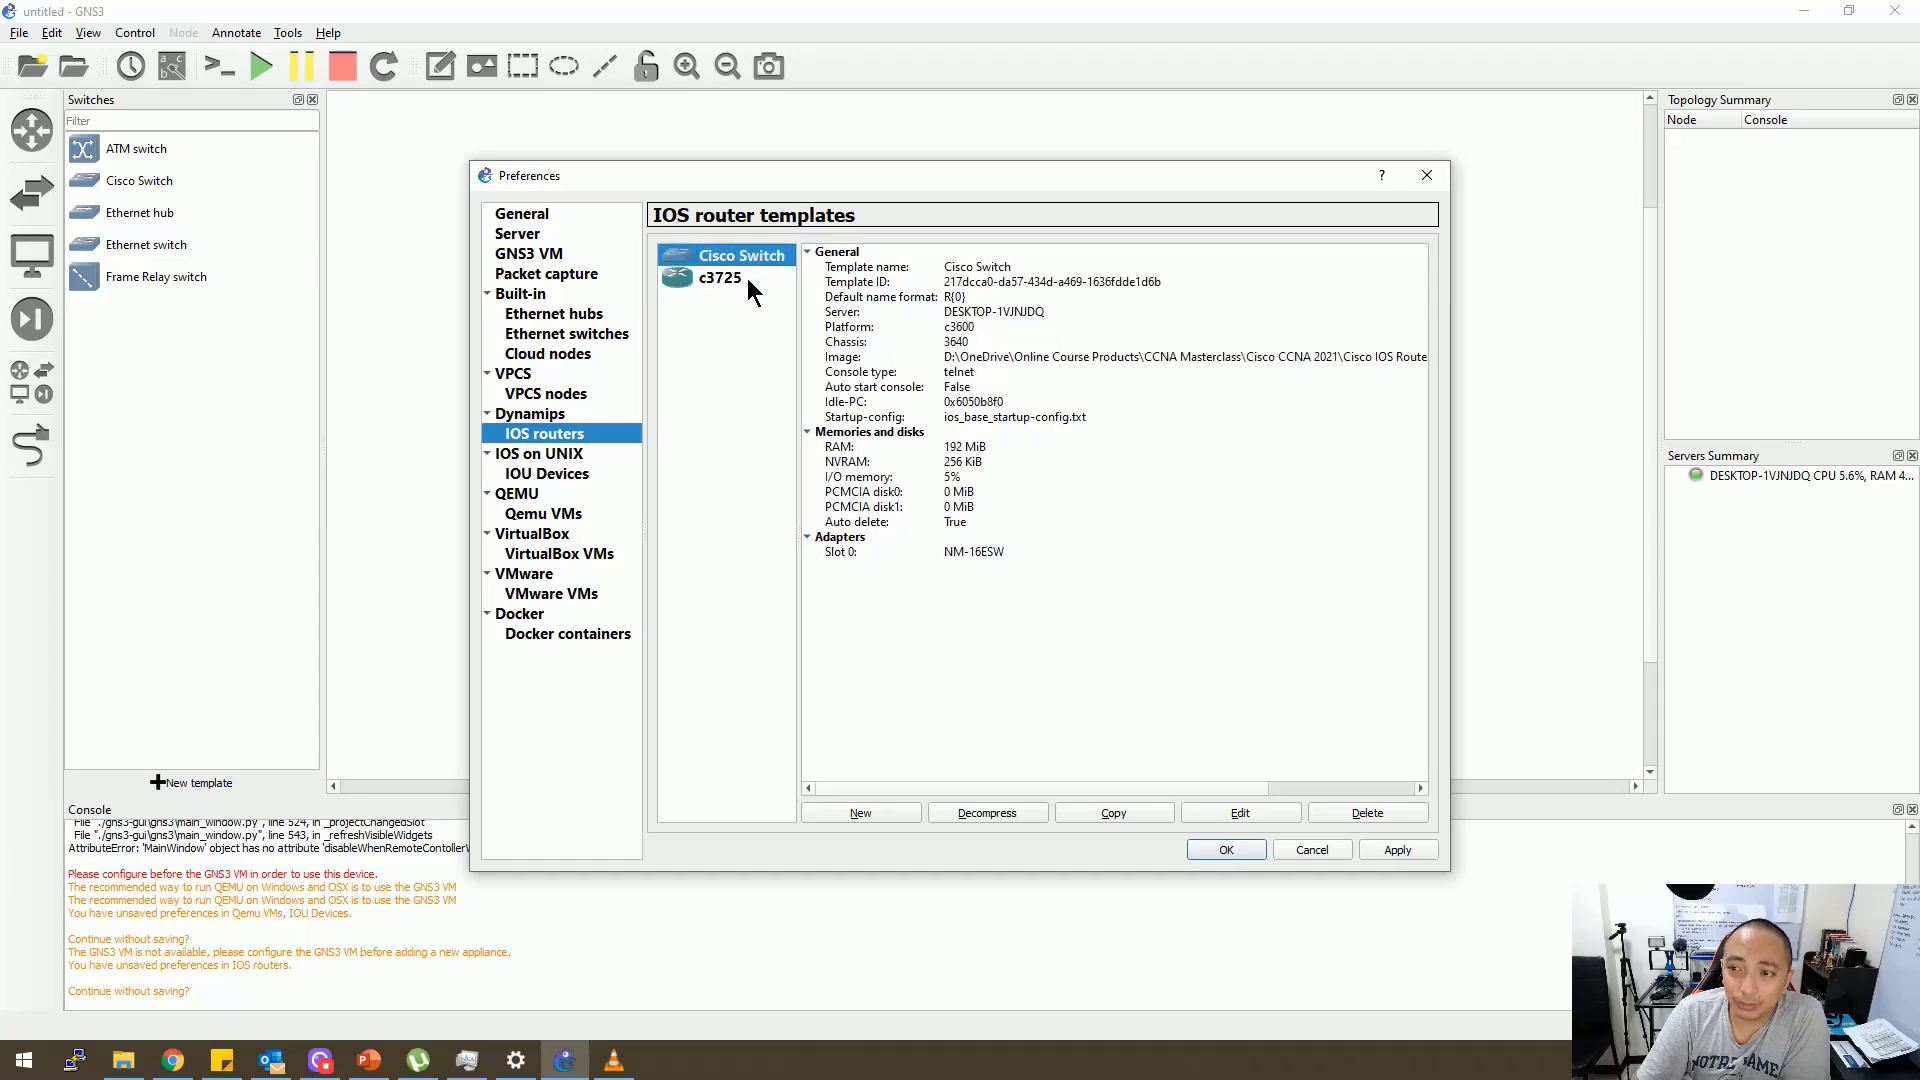
{"action": "left_click", "coordinate": [746, 278]}
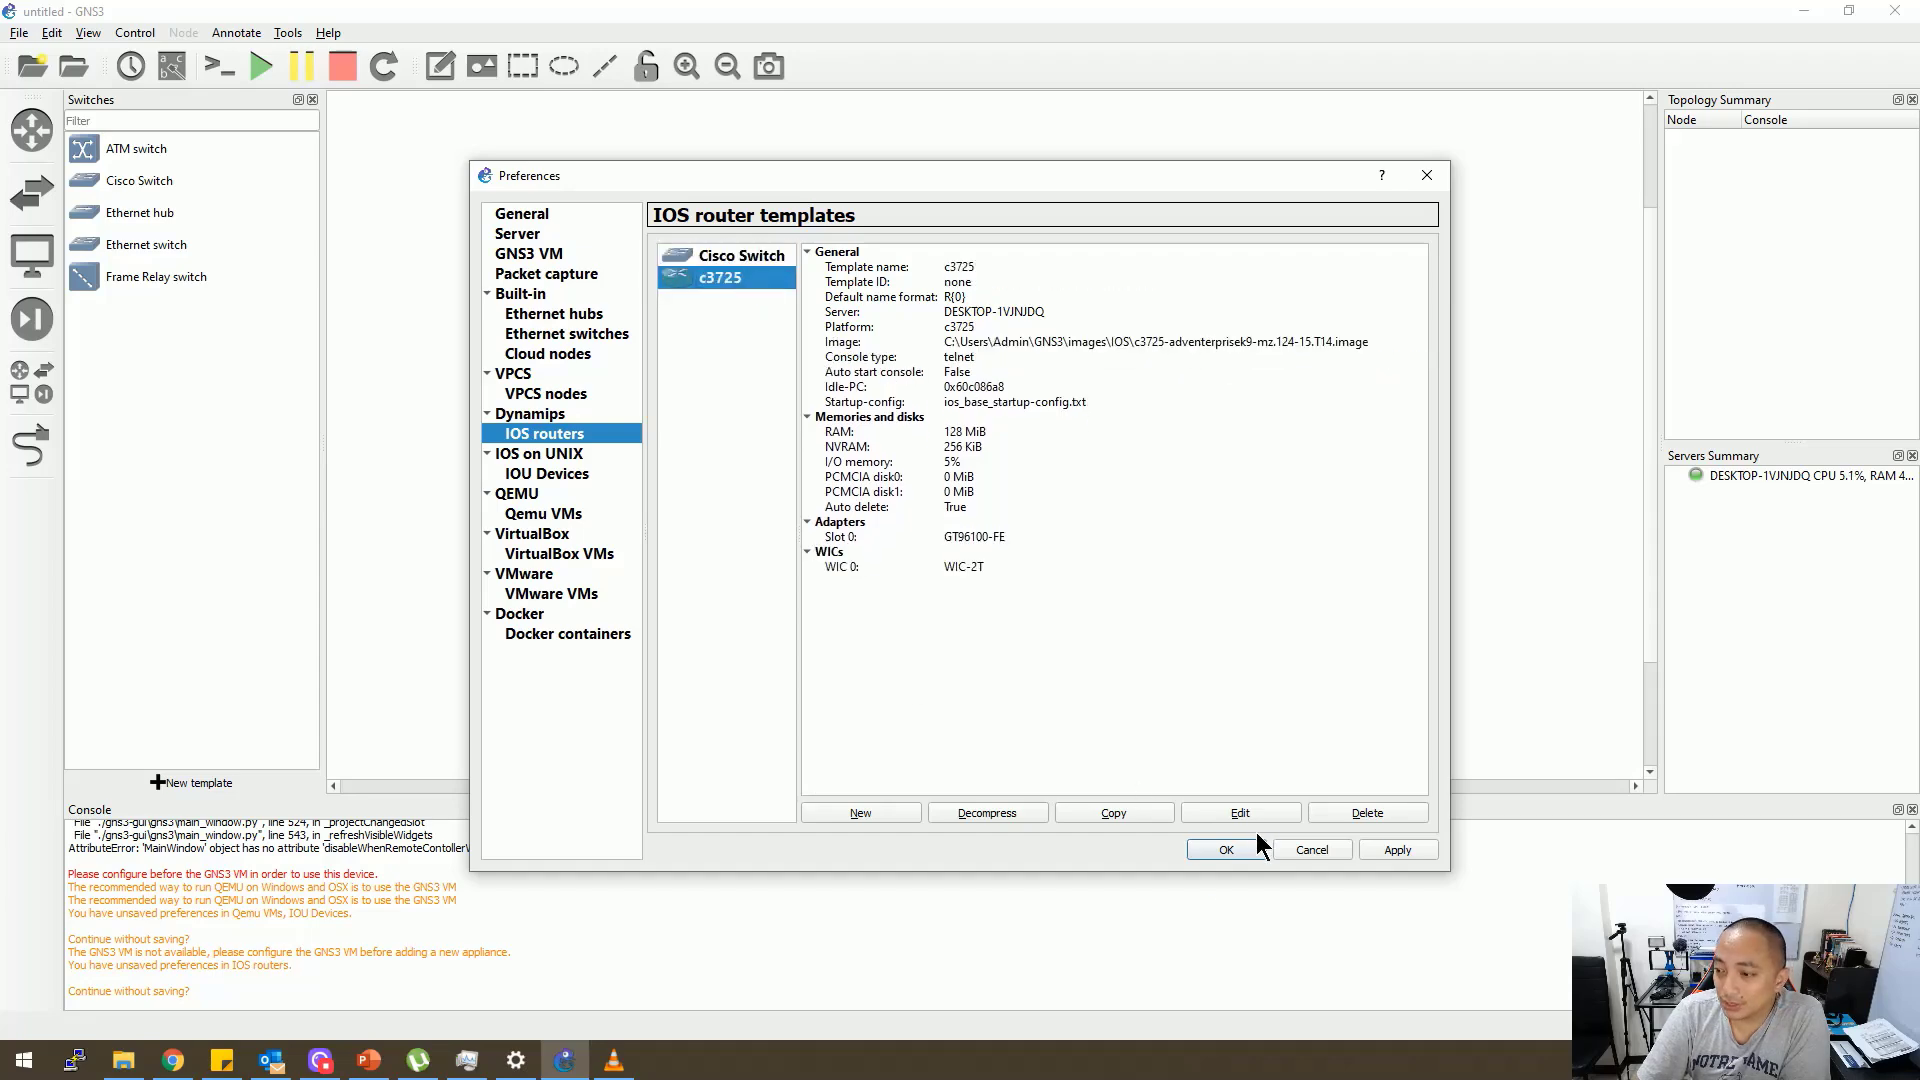
{"action": "left_click", "coordinate": [1397, 850]}
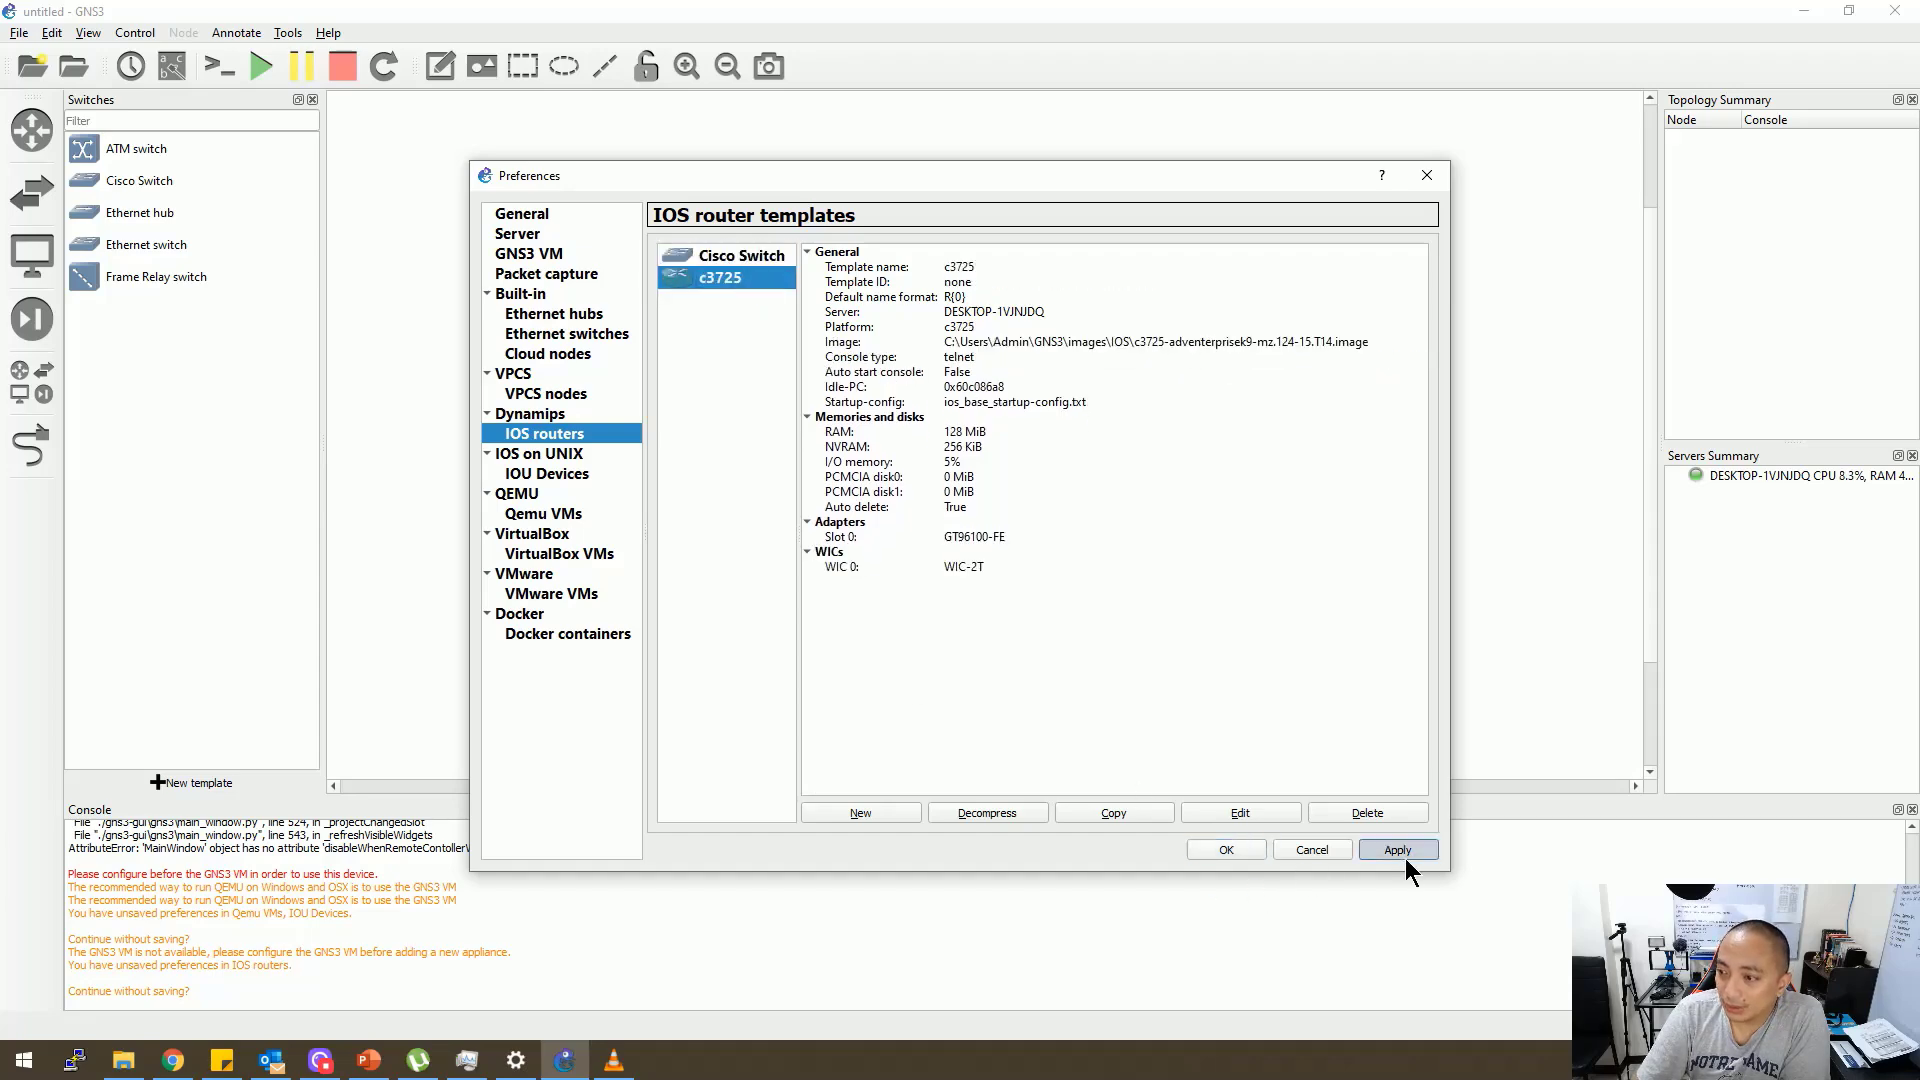
{"action": "left_click", "coordinate": [1250, 852]}
Check the router and switch device lists for the c3725 and Cisco Switch templates
{"action": "left_click", "coordinate": [29, 143]}
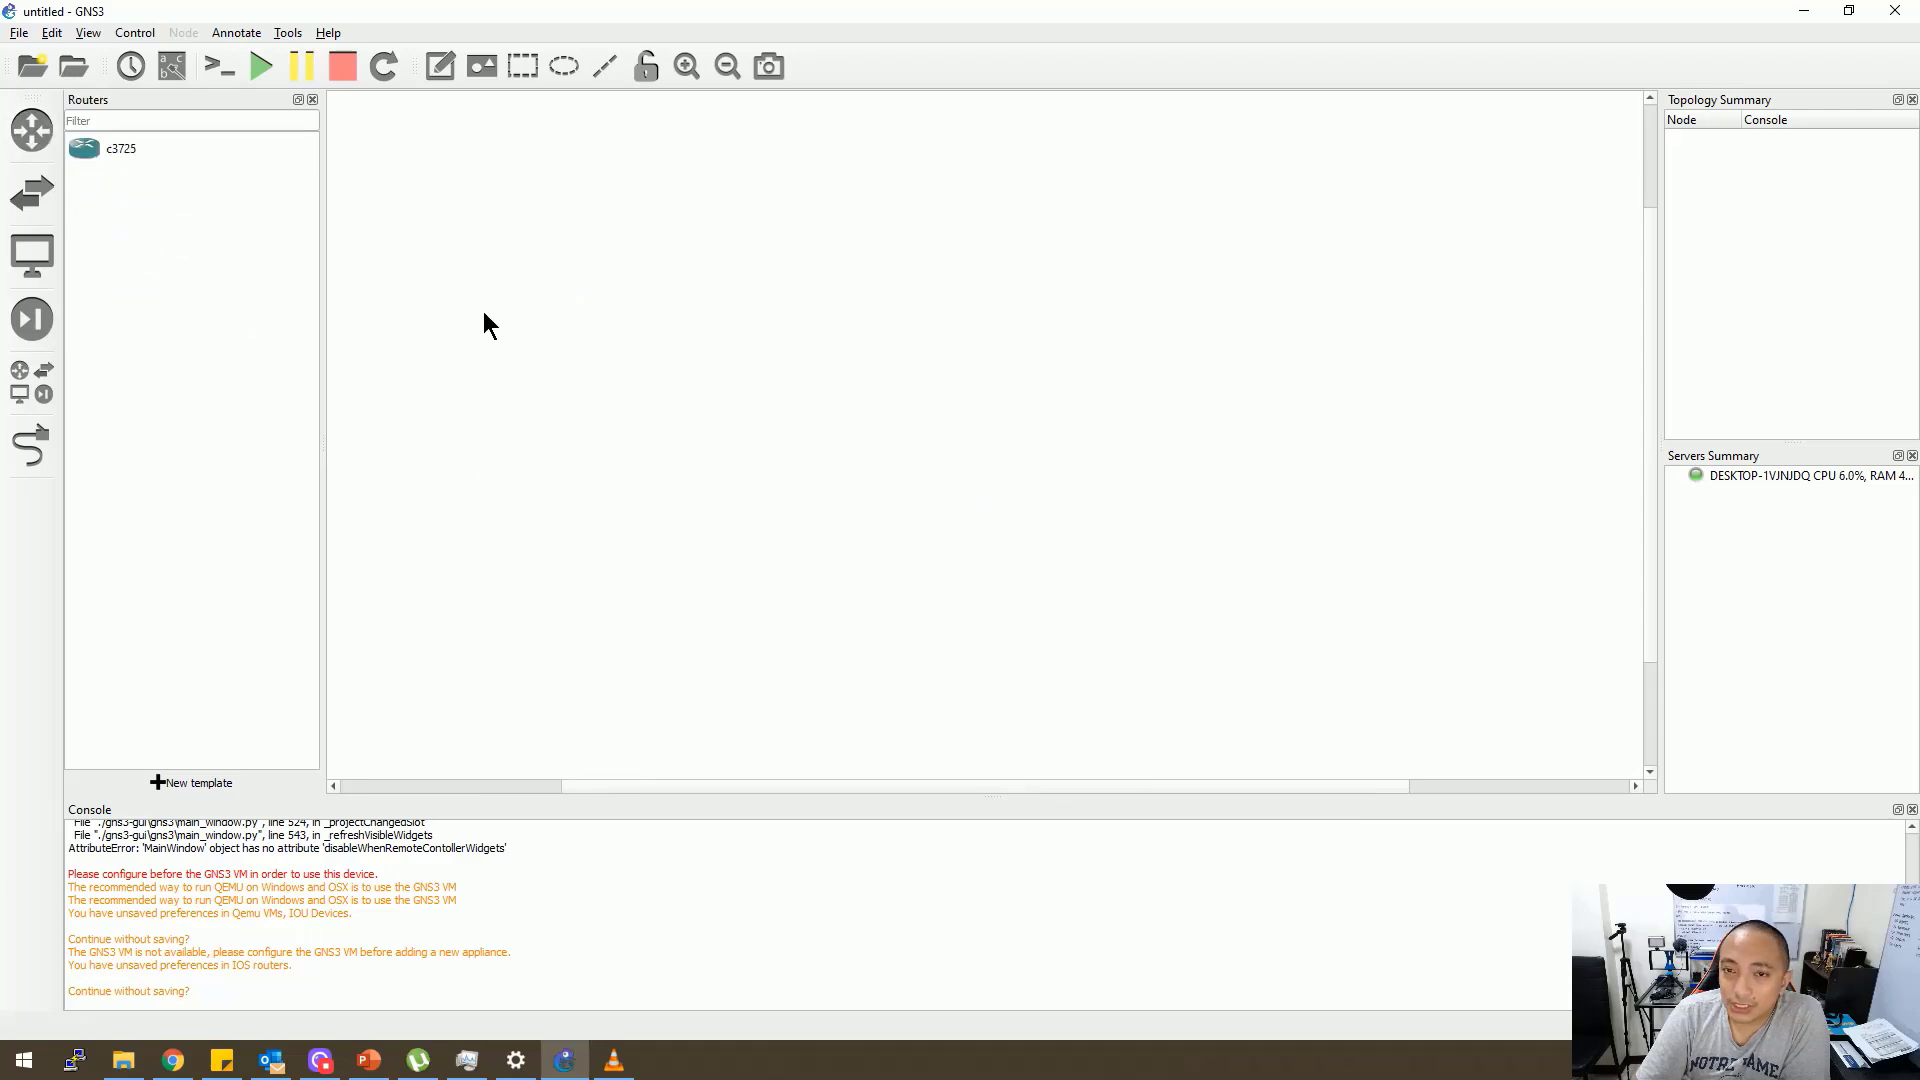
{"action": "left_click", "coordinate": [117, 152]}
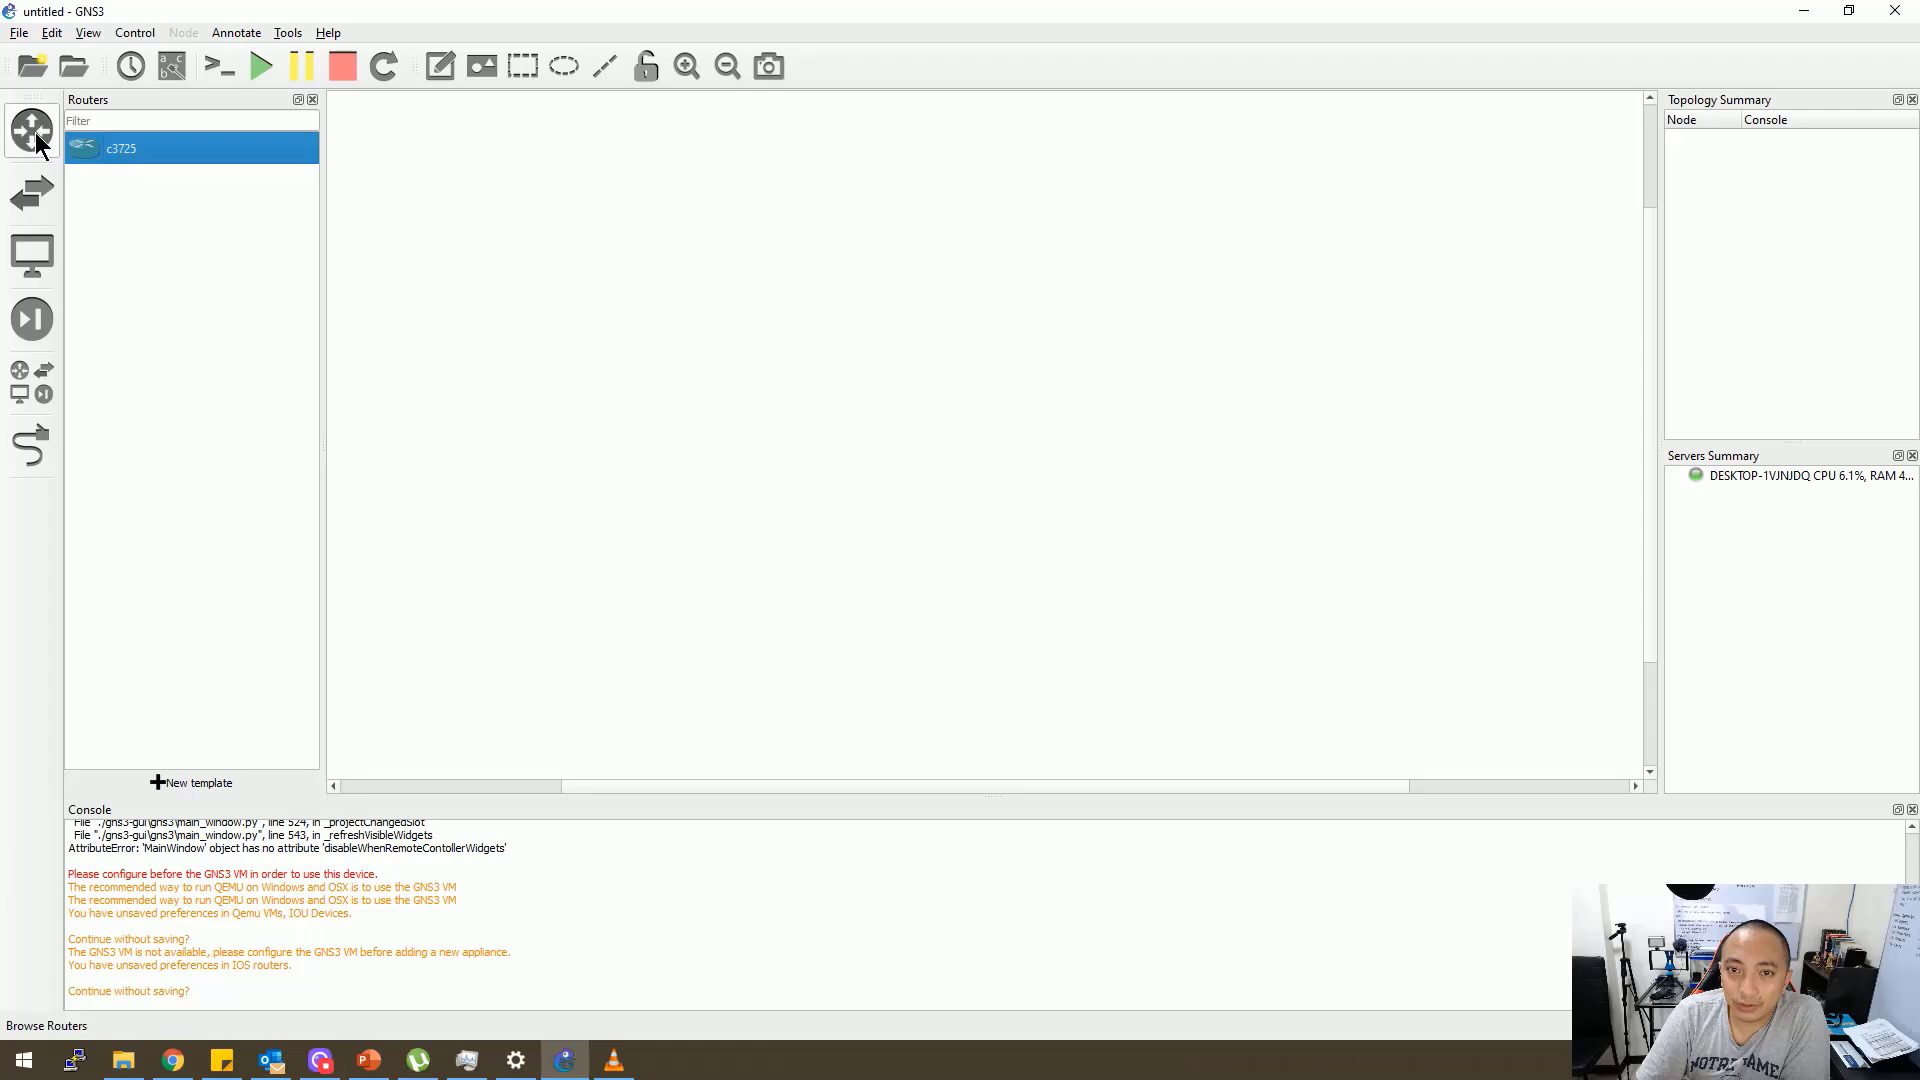
{"action": "left_click", "coordinate": [45, 190]}
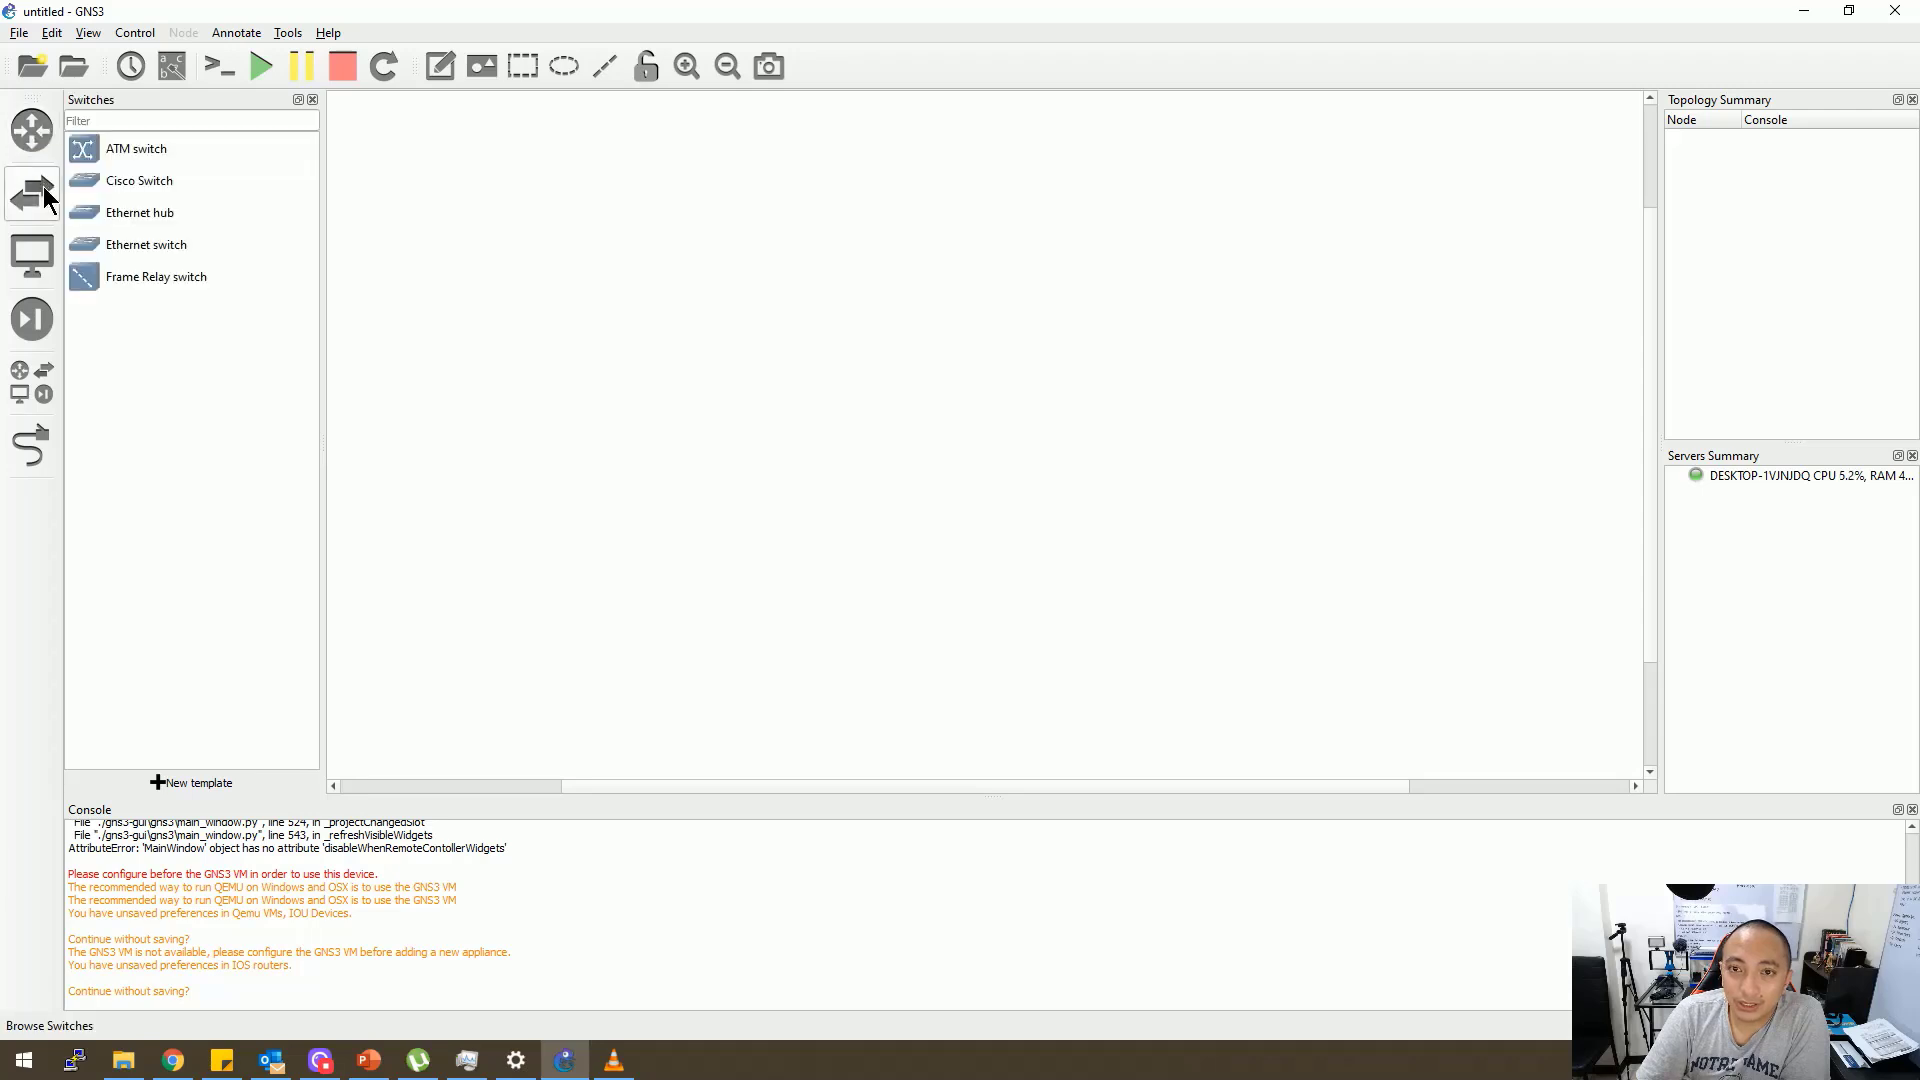
{"action": "left_click", "coordinate": [147, 248]}
{"action": "left_click", "coordinate": [144, 182]}
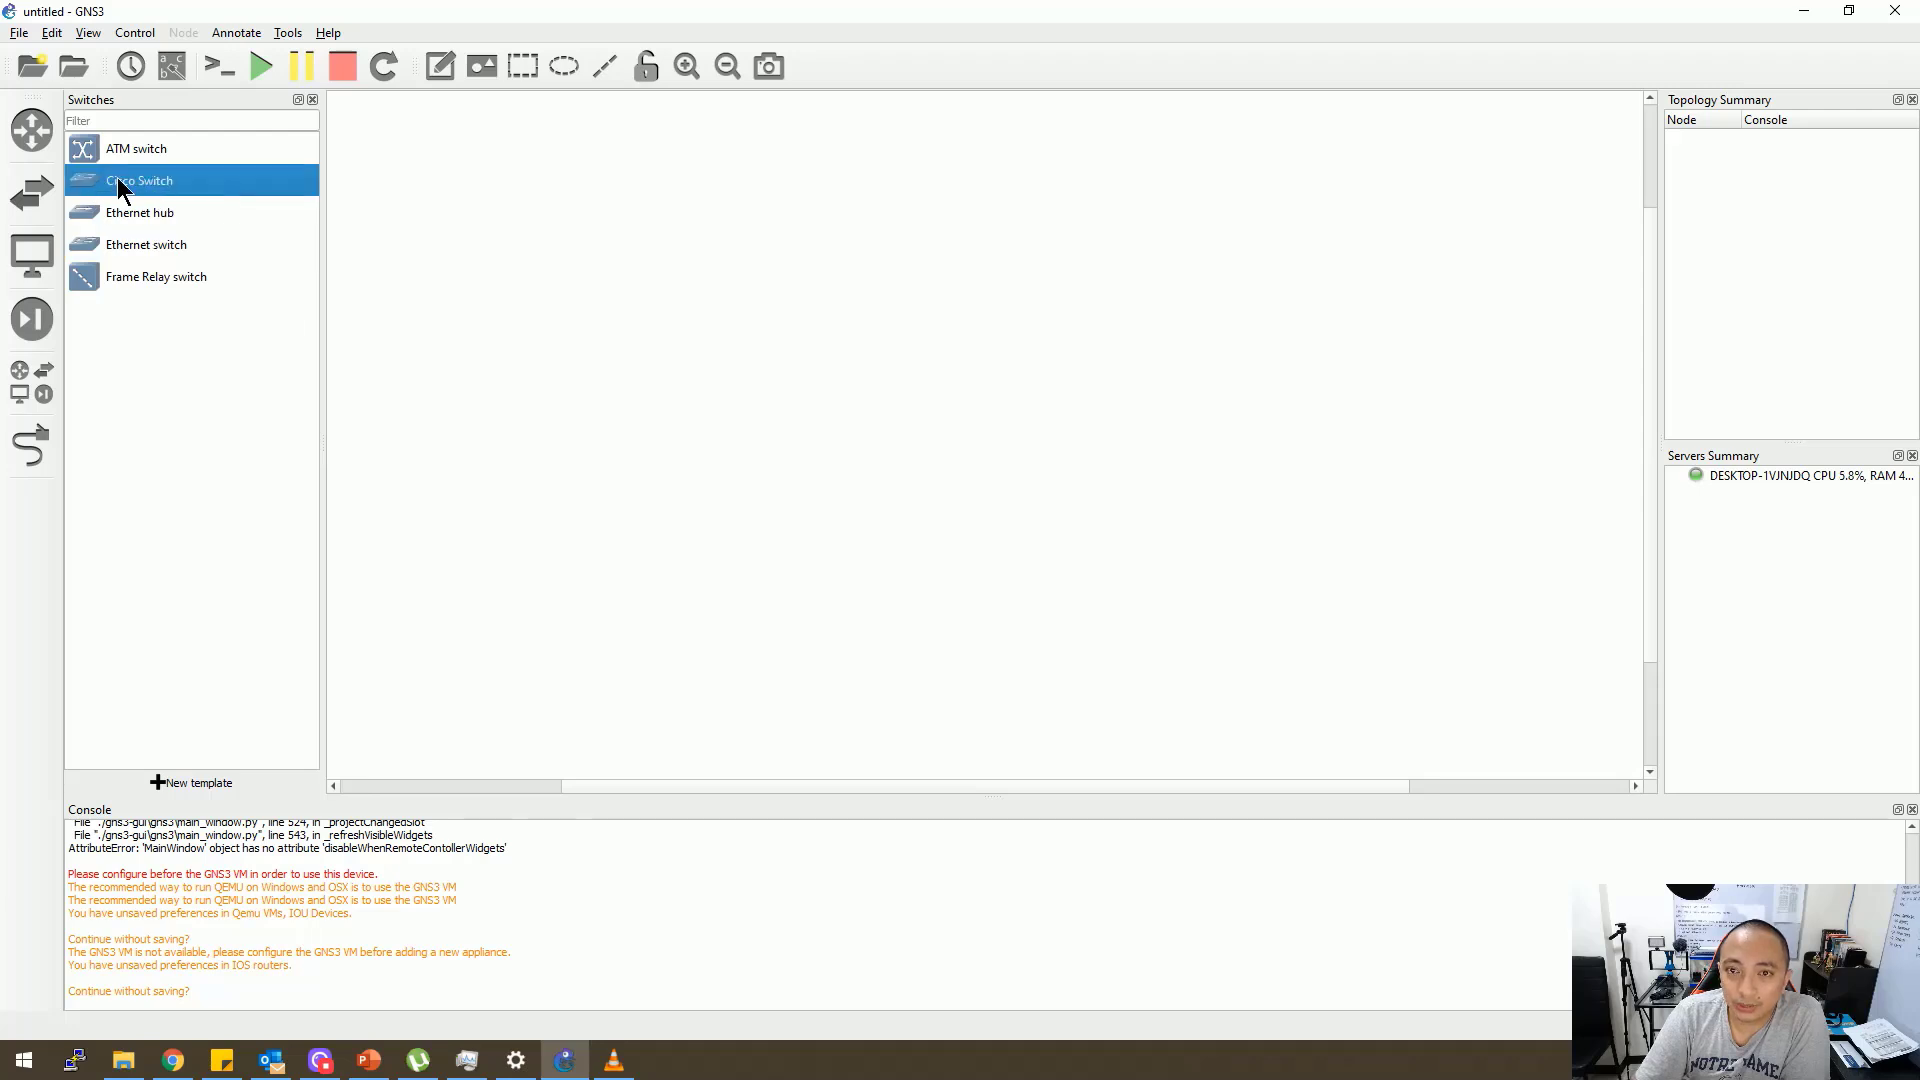
Place a c3725 router in the empty workspace and move it slightly up and to the left
{"action": "left_click", "coordinate": [32, 130]}
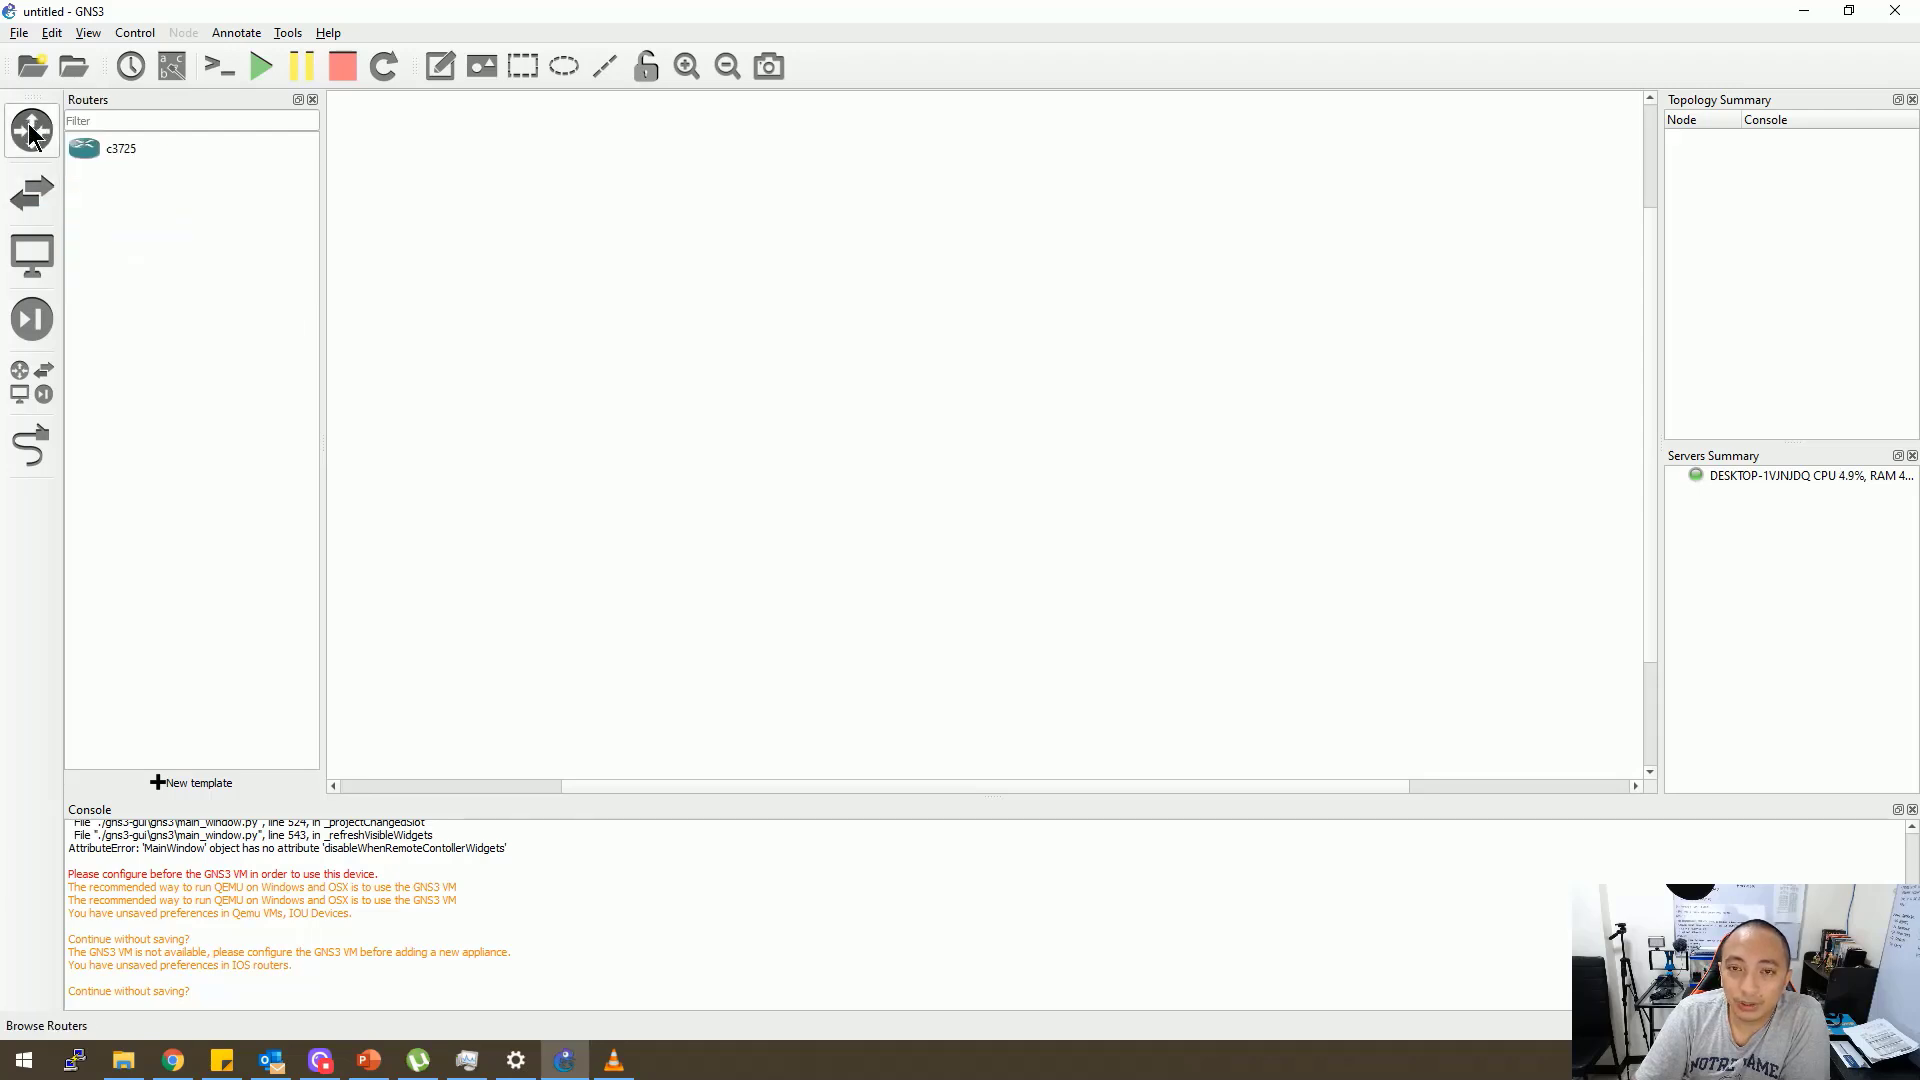
{"action": "mouse_move", "coordinate": [90, 147]}
{"action": "left_mouse_down"}
{"action": "mouse_move", "coordinate": [361, 309]}
{"action": "mouse_move", "coordinate": [764, 341]}
{"action": "left_mouse_up"}
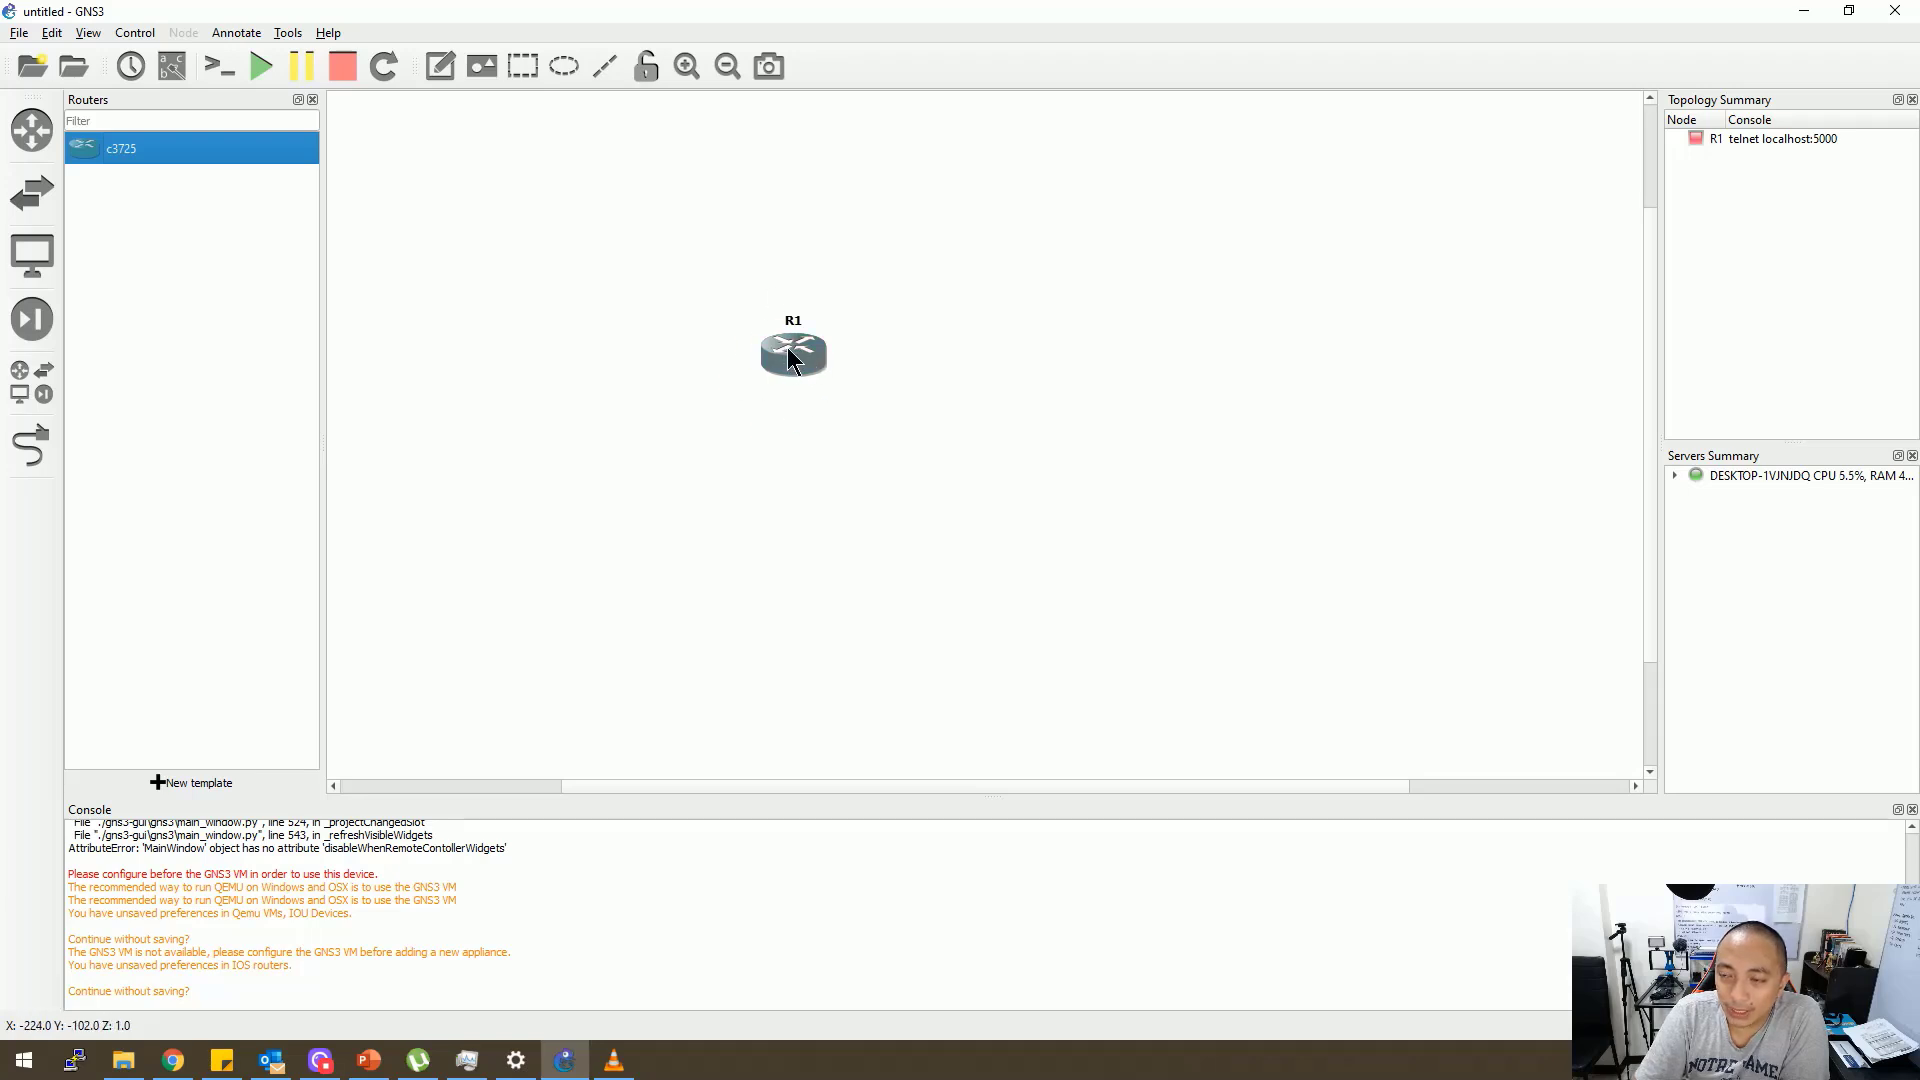
{"action": "left_click", "coordinate": [803, 350]}
{"action": "left_click_drag", "start_coordinate": [798, 344], "coordinate": [708, 311]}
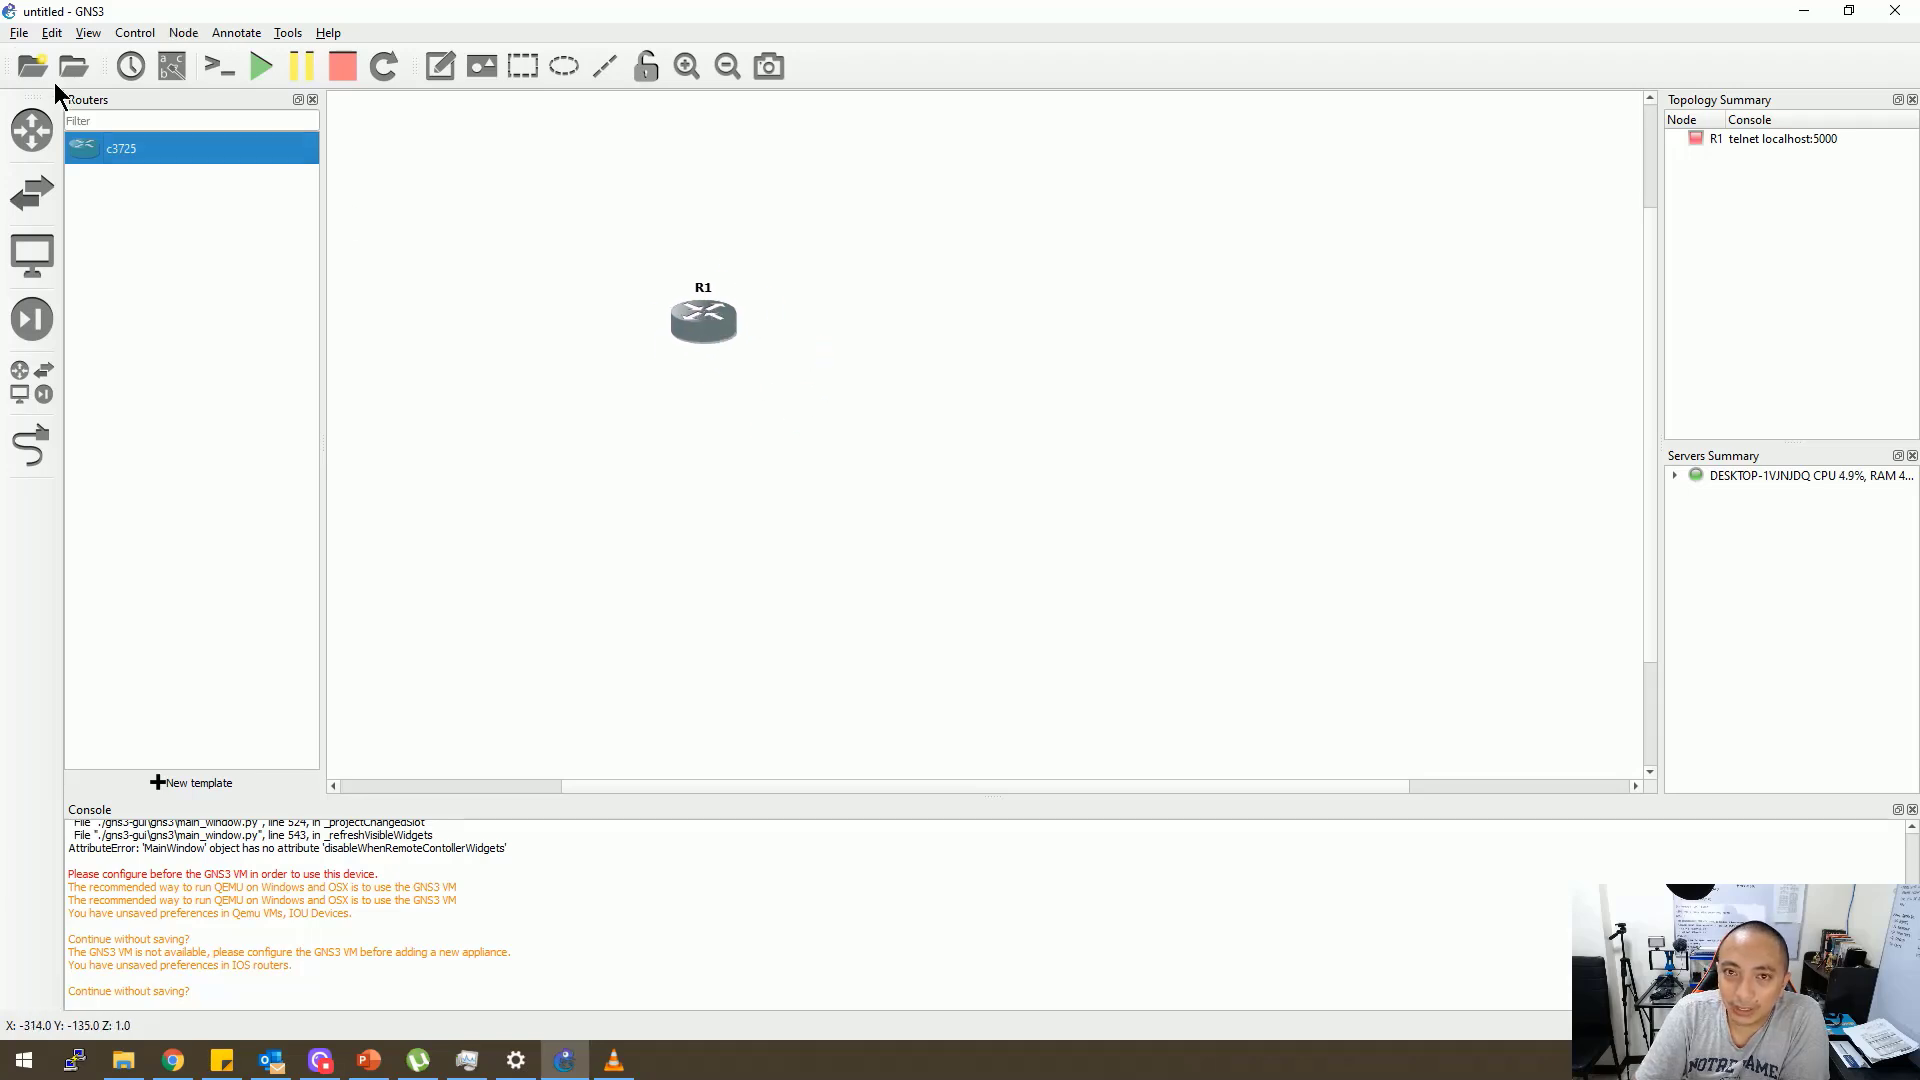
Try to create a new blank project named untitled while the current project is still open
{"action": "left_click", "coordinate": [19, 32]}
{"action": "left_click", "coordinate": [155, 56]}
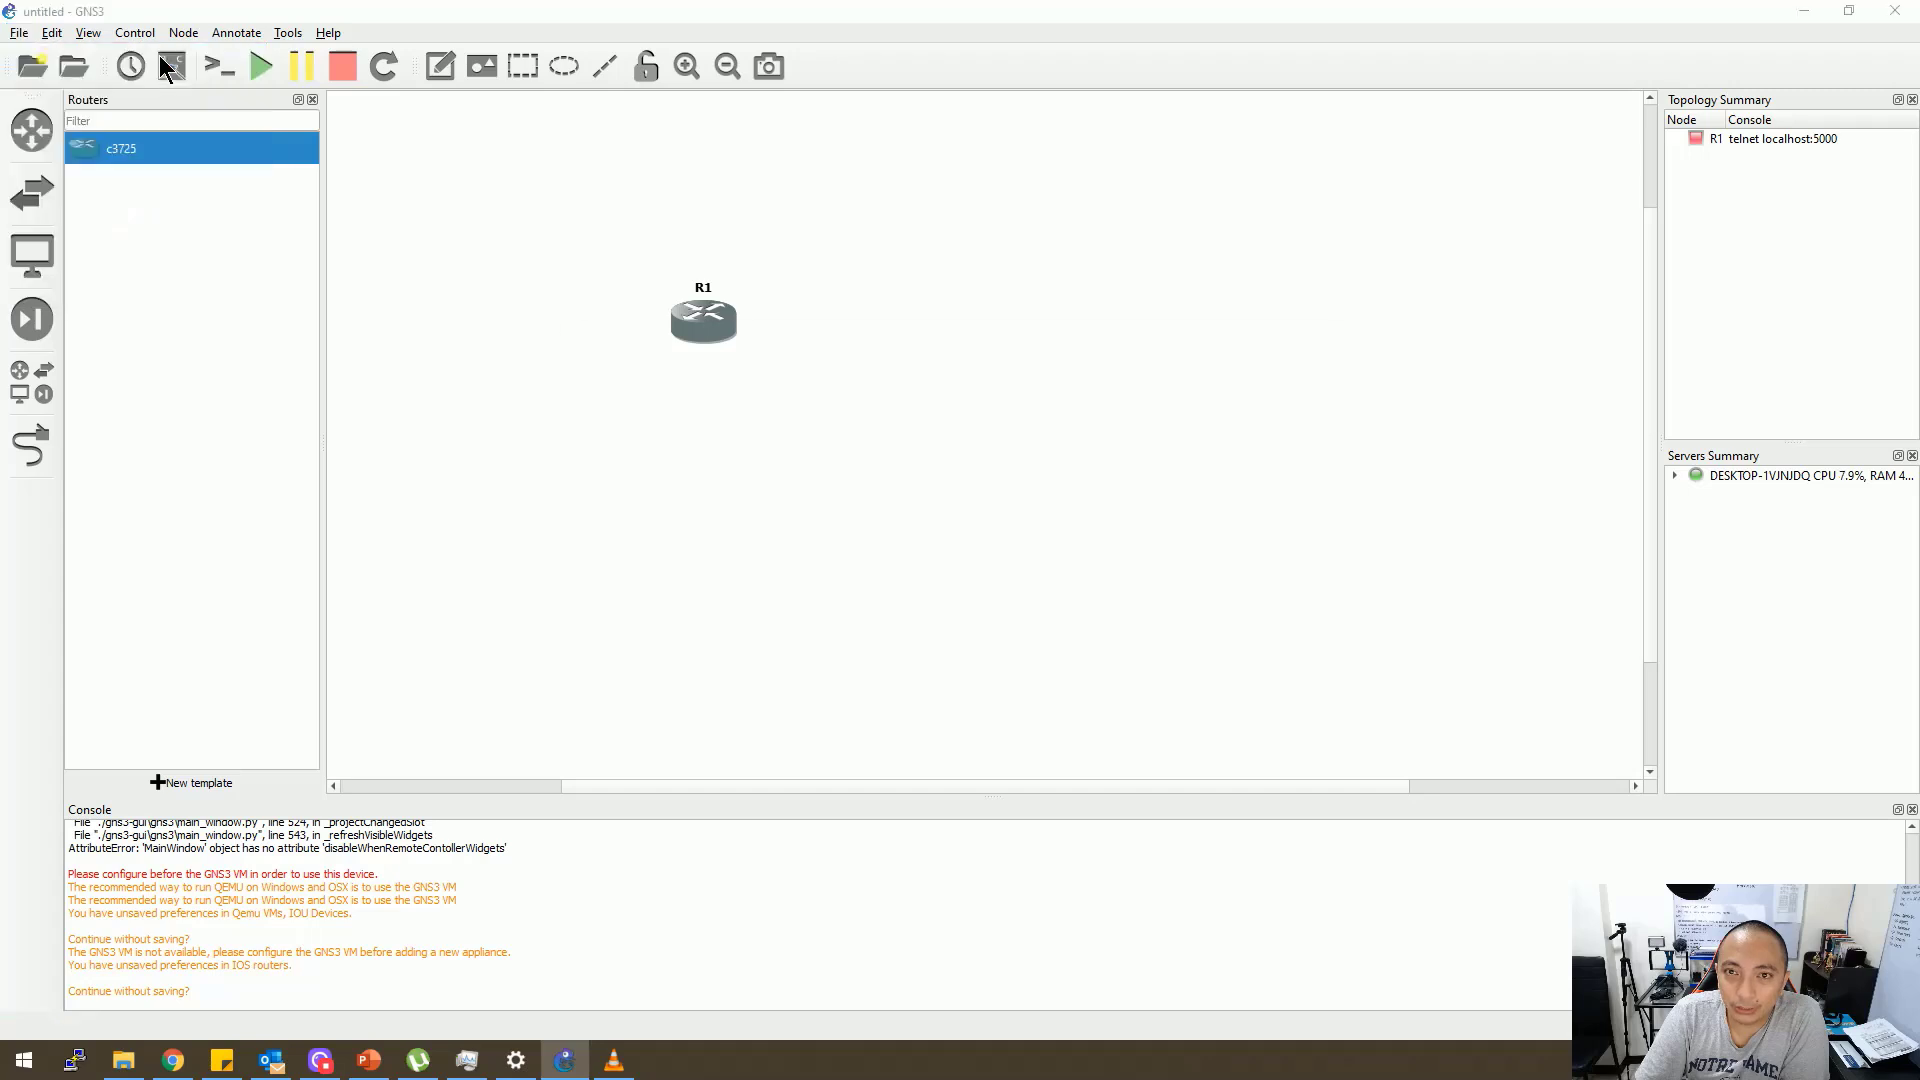
{"action": "left_click", "coordinate": [1215, 690]}
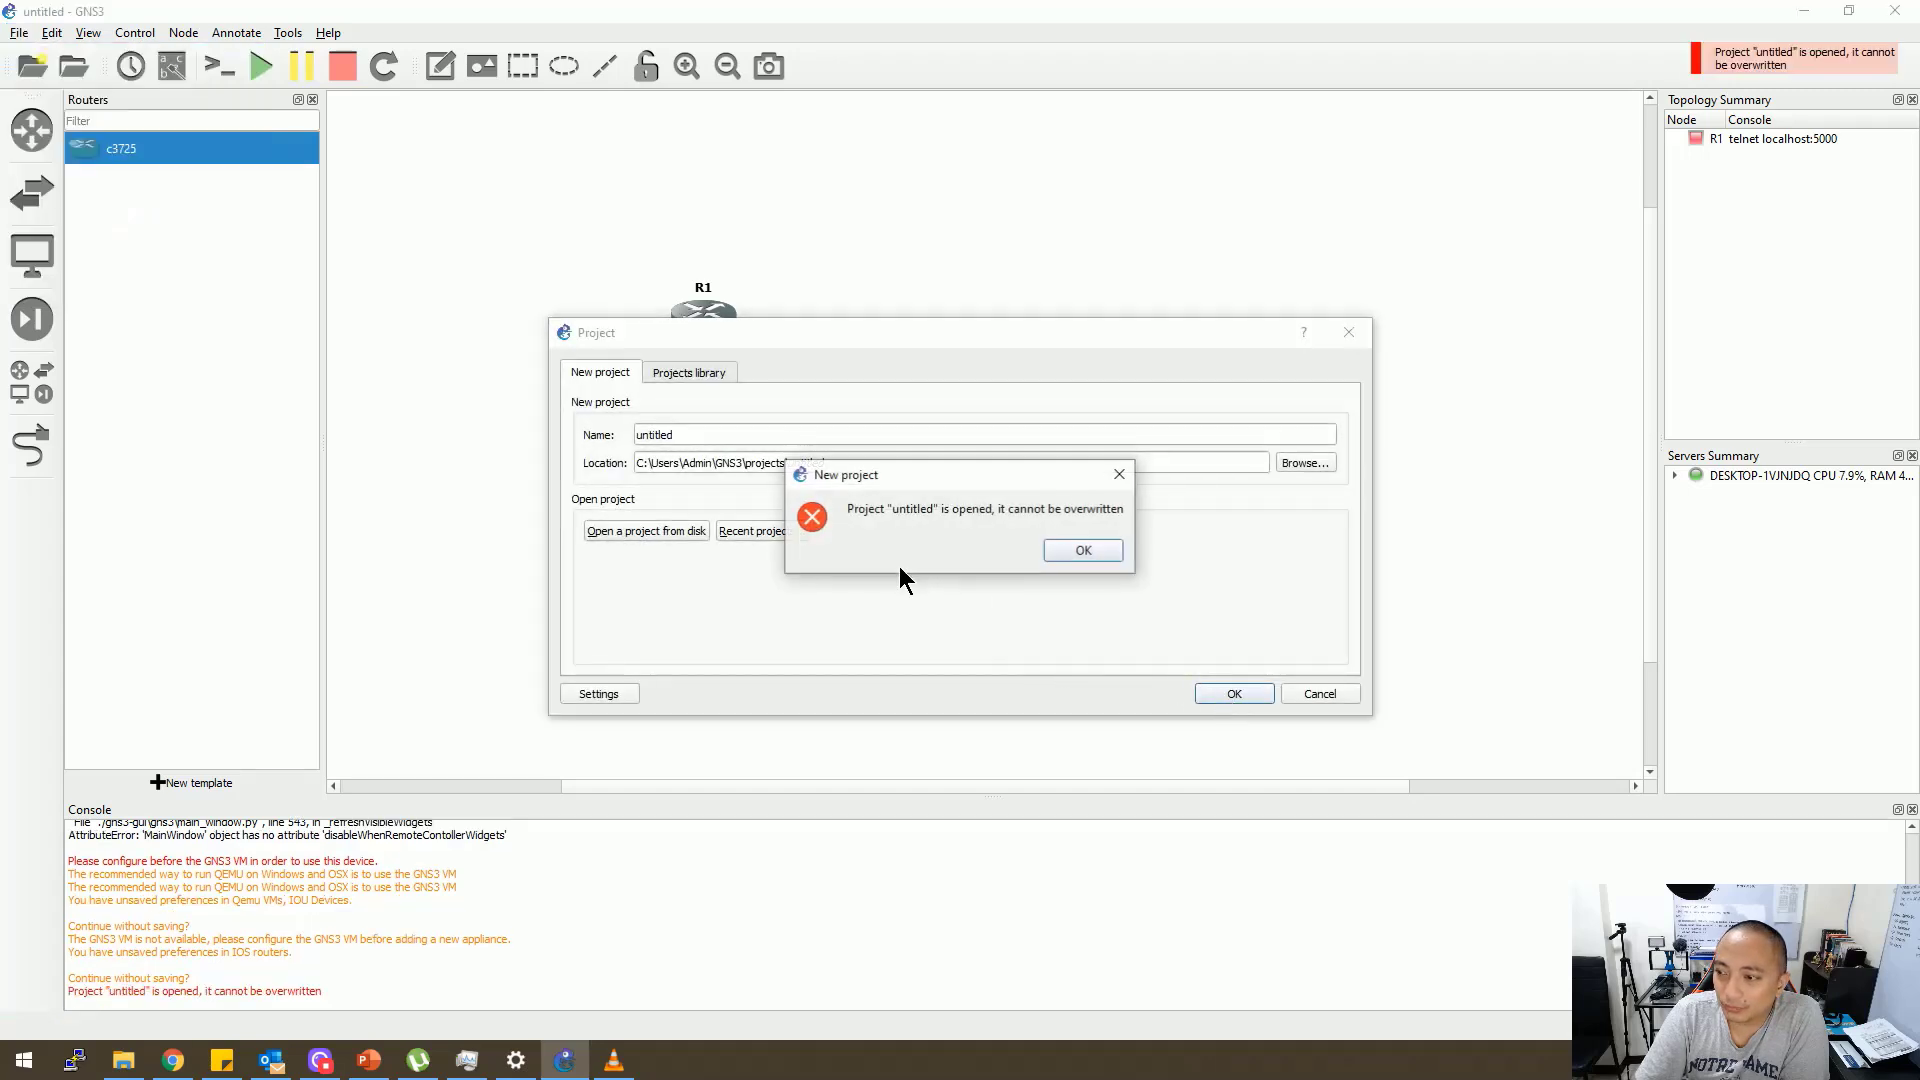
{"action": "left_click", "coordinate": [1071, 553]}
{"action": "left_click", "coordinate": [1319, 693]}
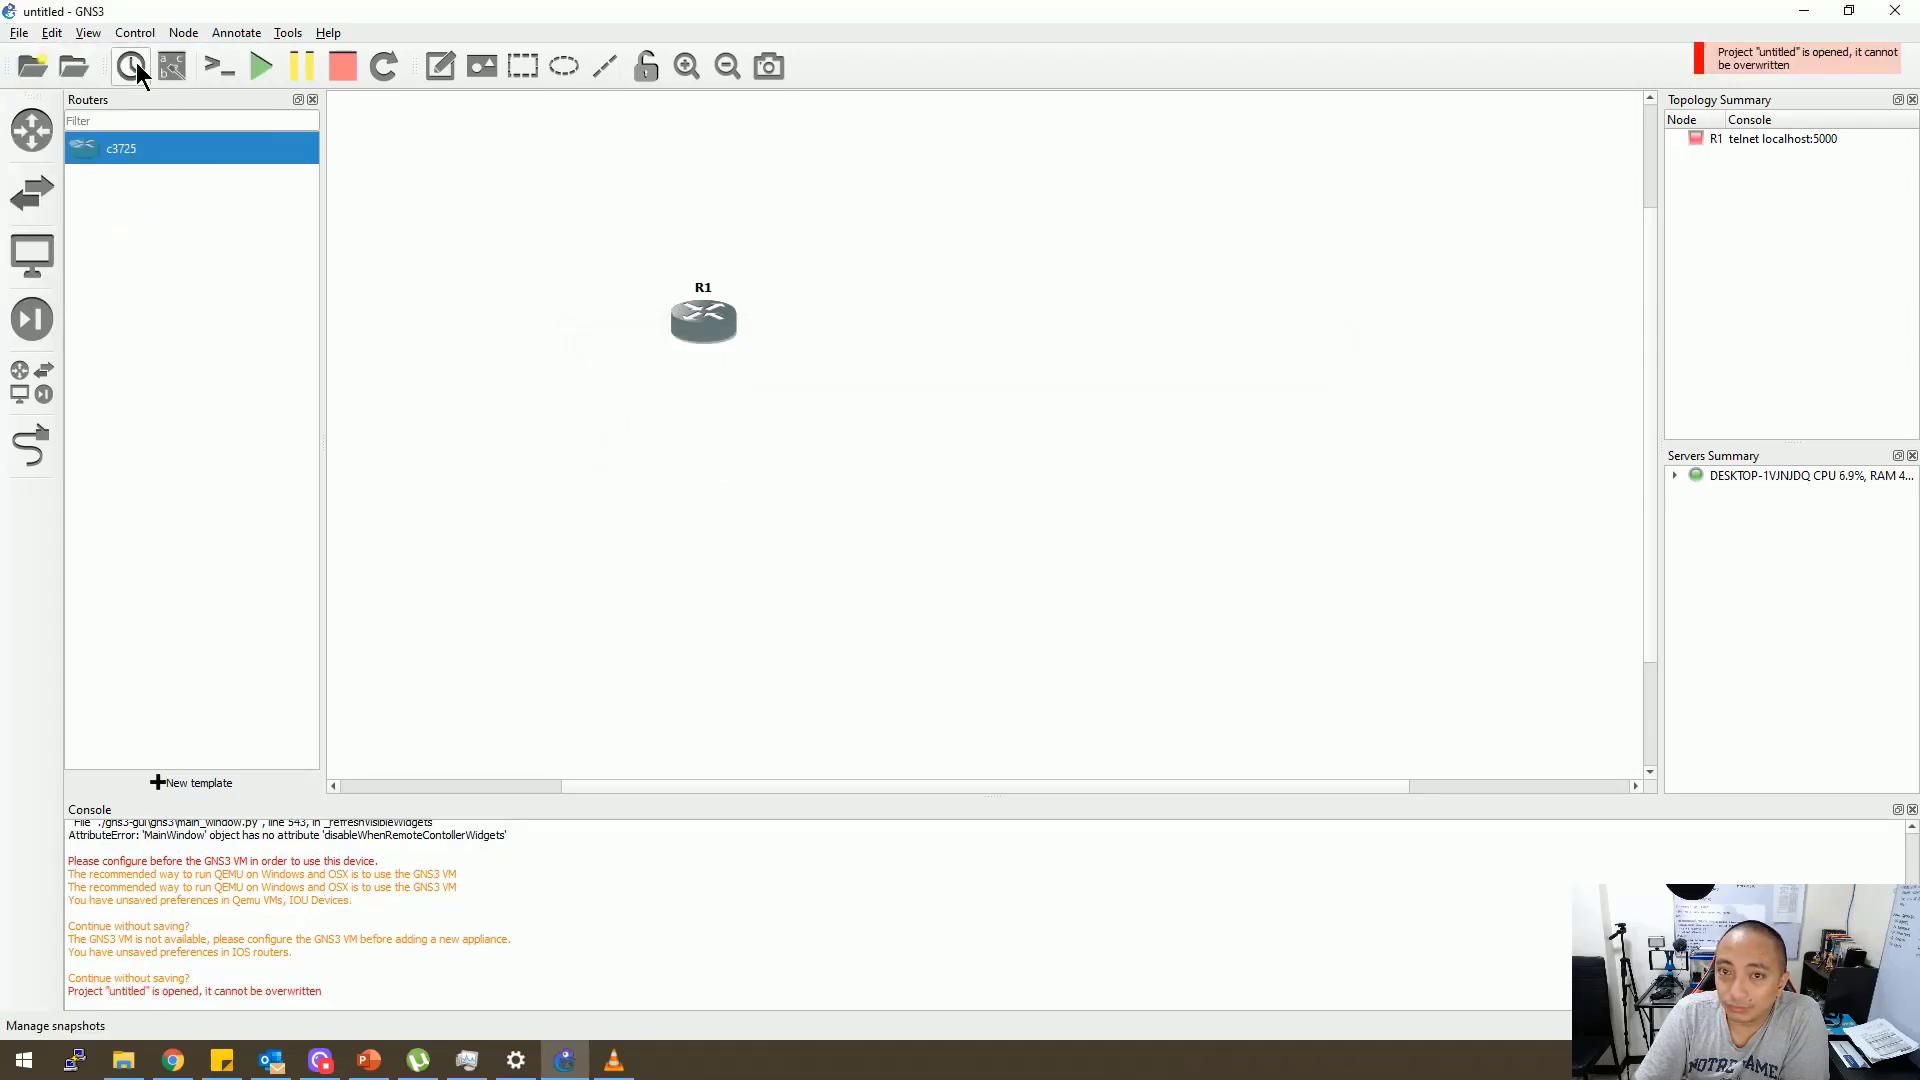
Delete the current project from disk and create a new blank project named untitled
{"action": "left_click", "coordinate": [19, 32]}
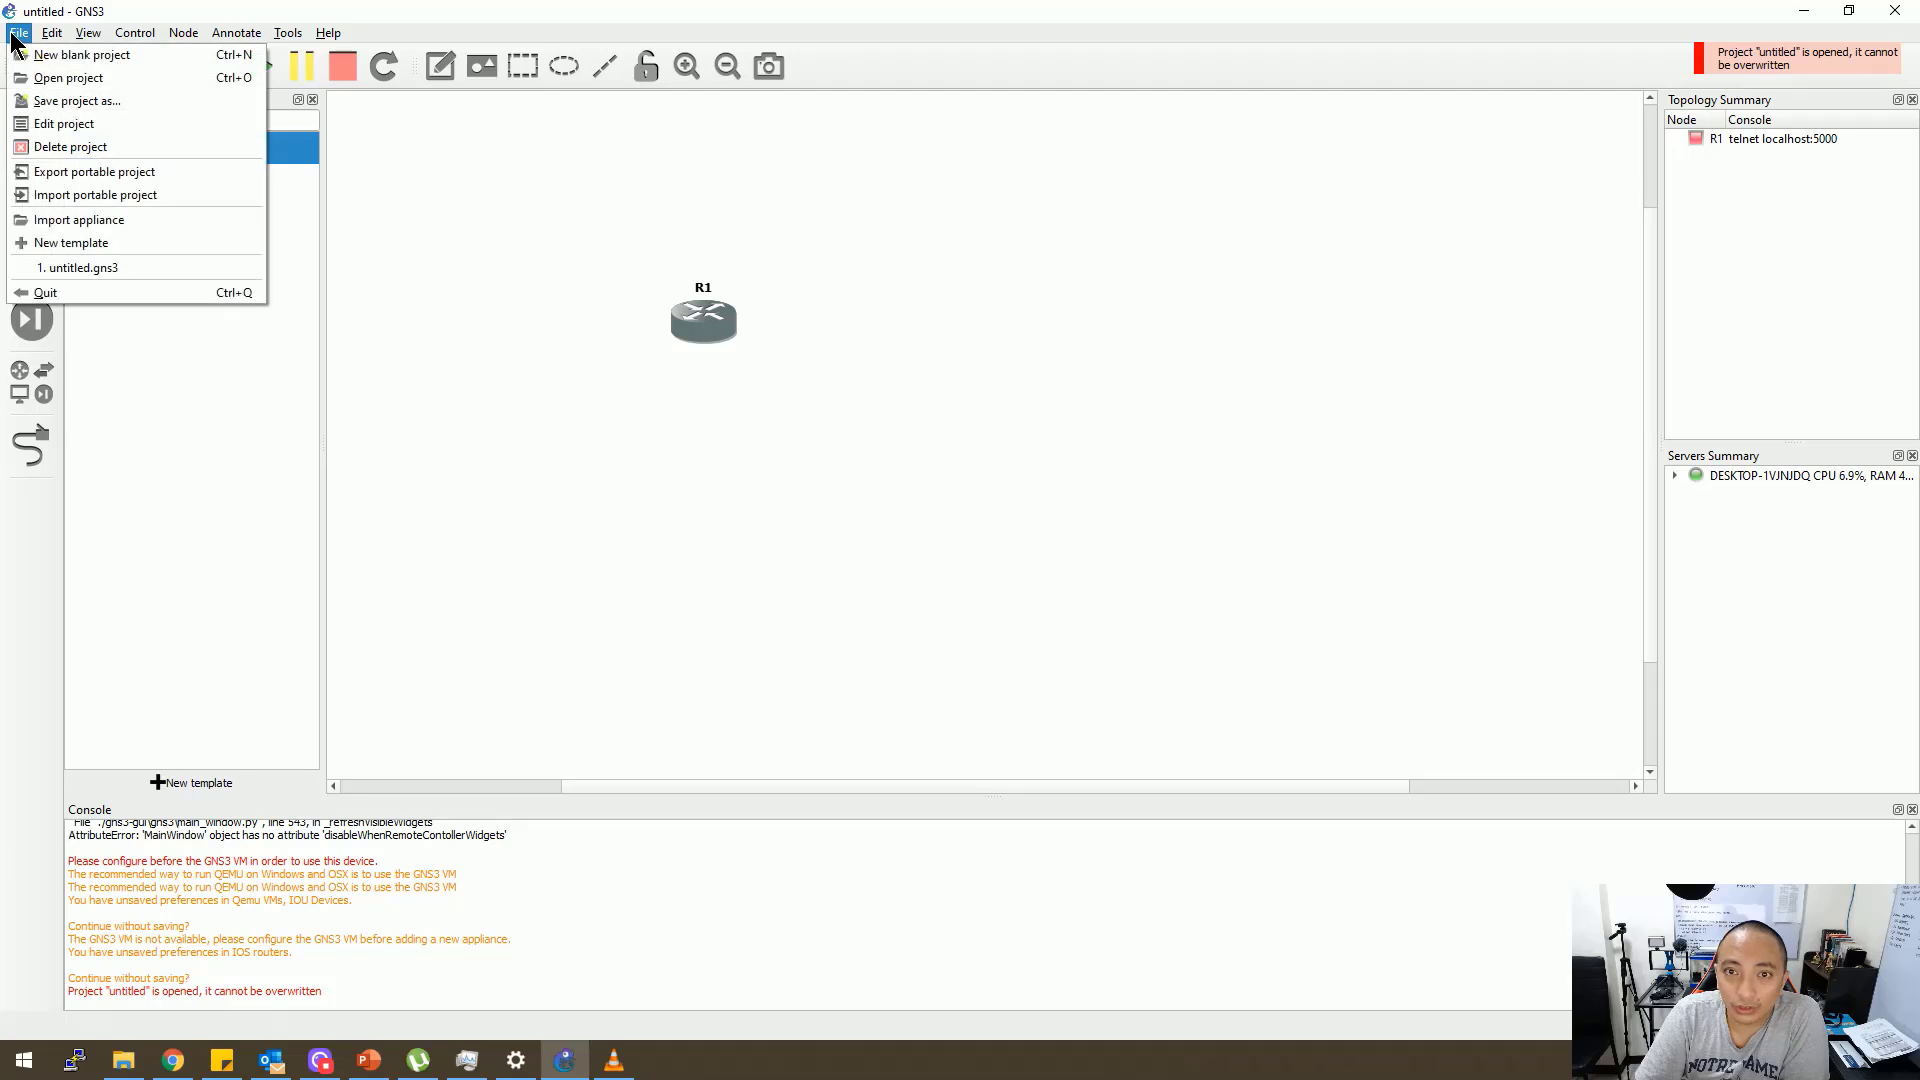
{"action": "left_click", "coordinate": [70, 146]}
{"action": "left_click", "coordinate": [1067, 552]}
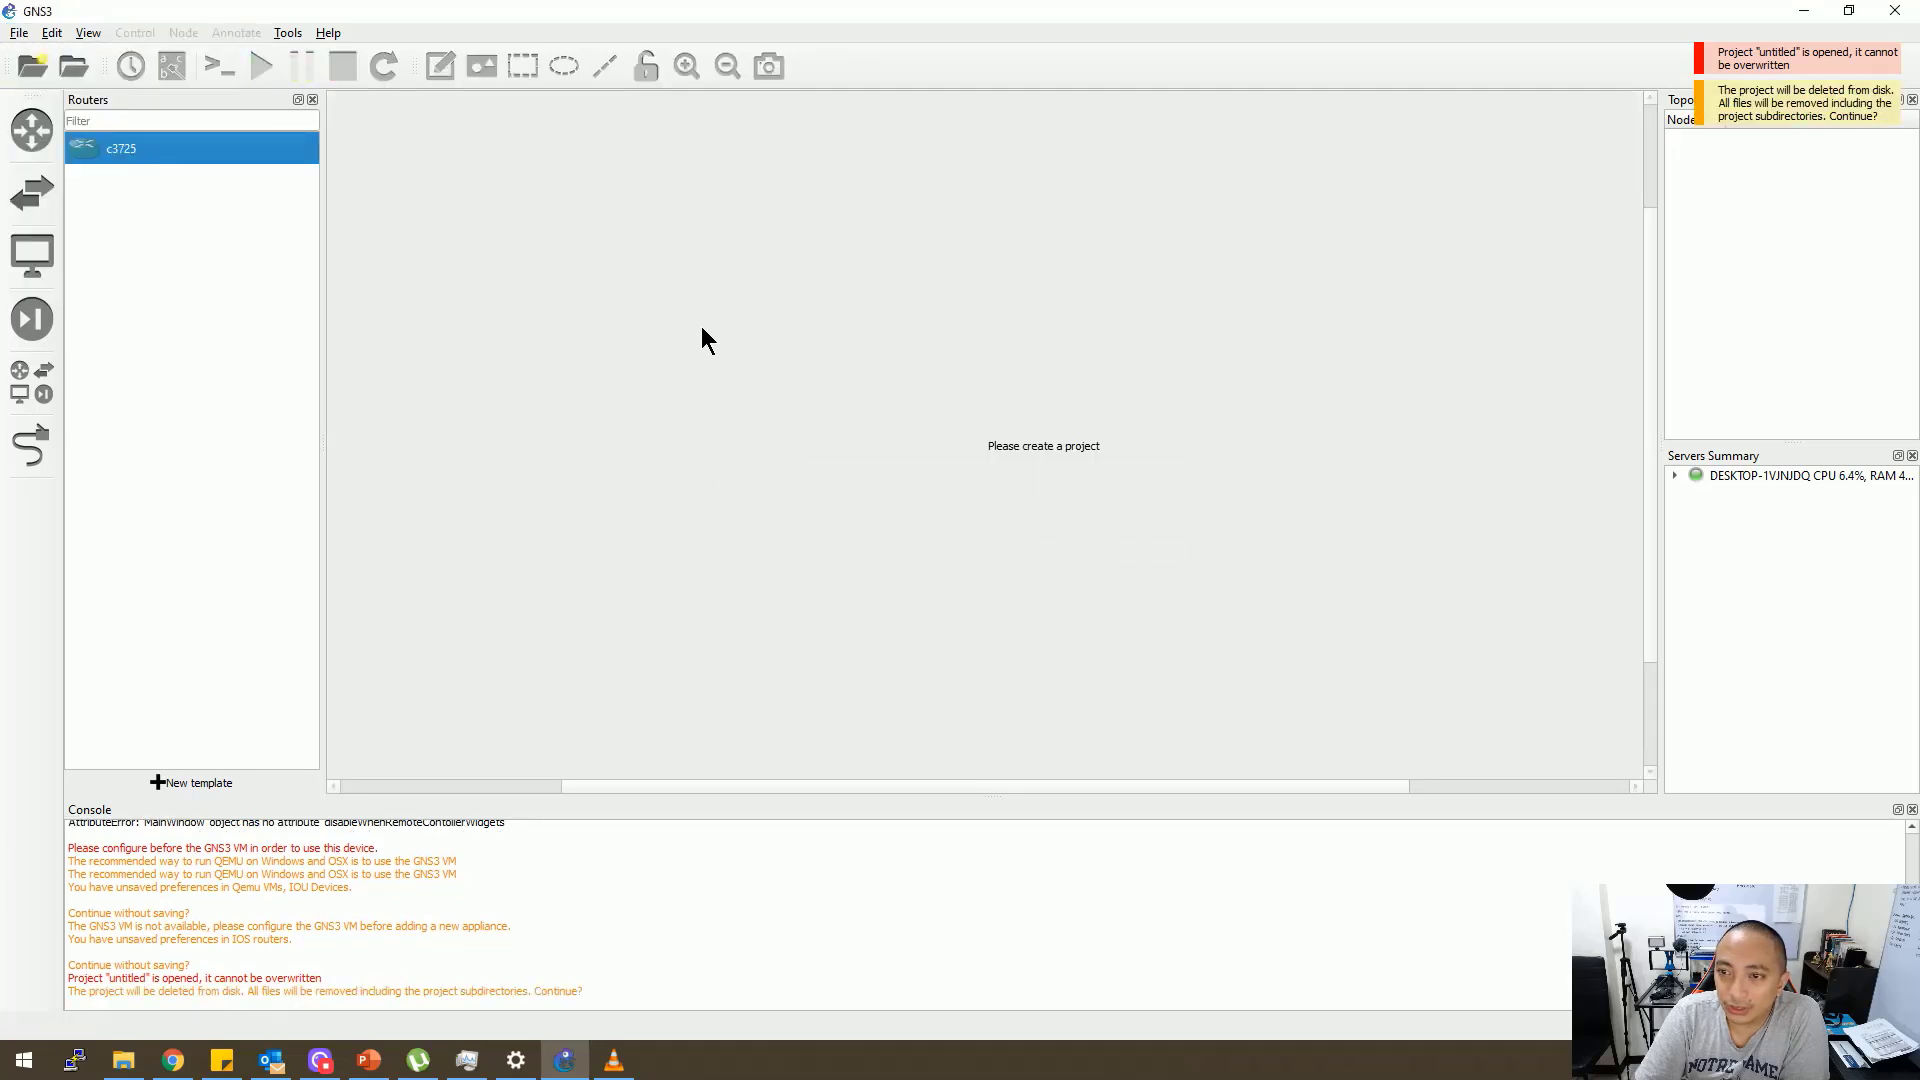
{"action": "left_click", "coordinate": [19, 32]}
{"action": "left_click", "coordinate": [40, 55]}
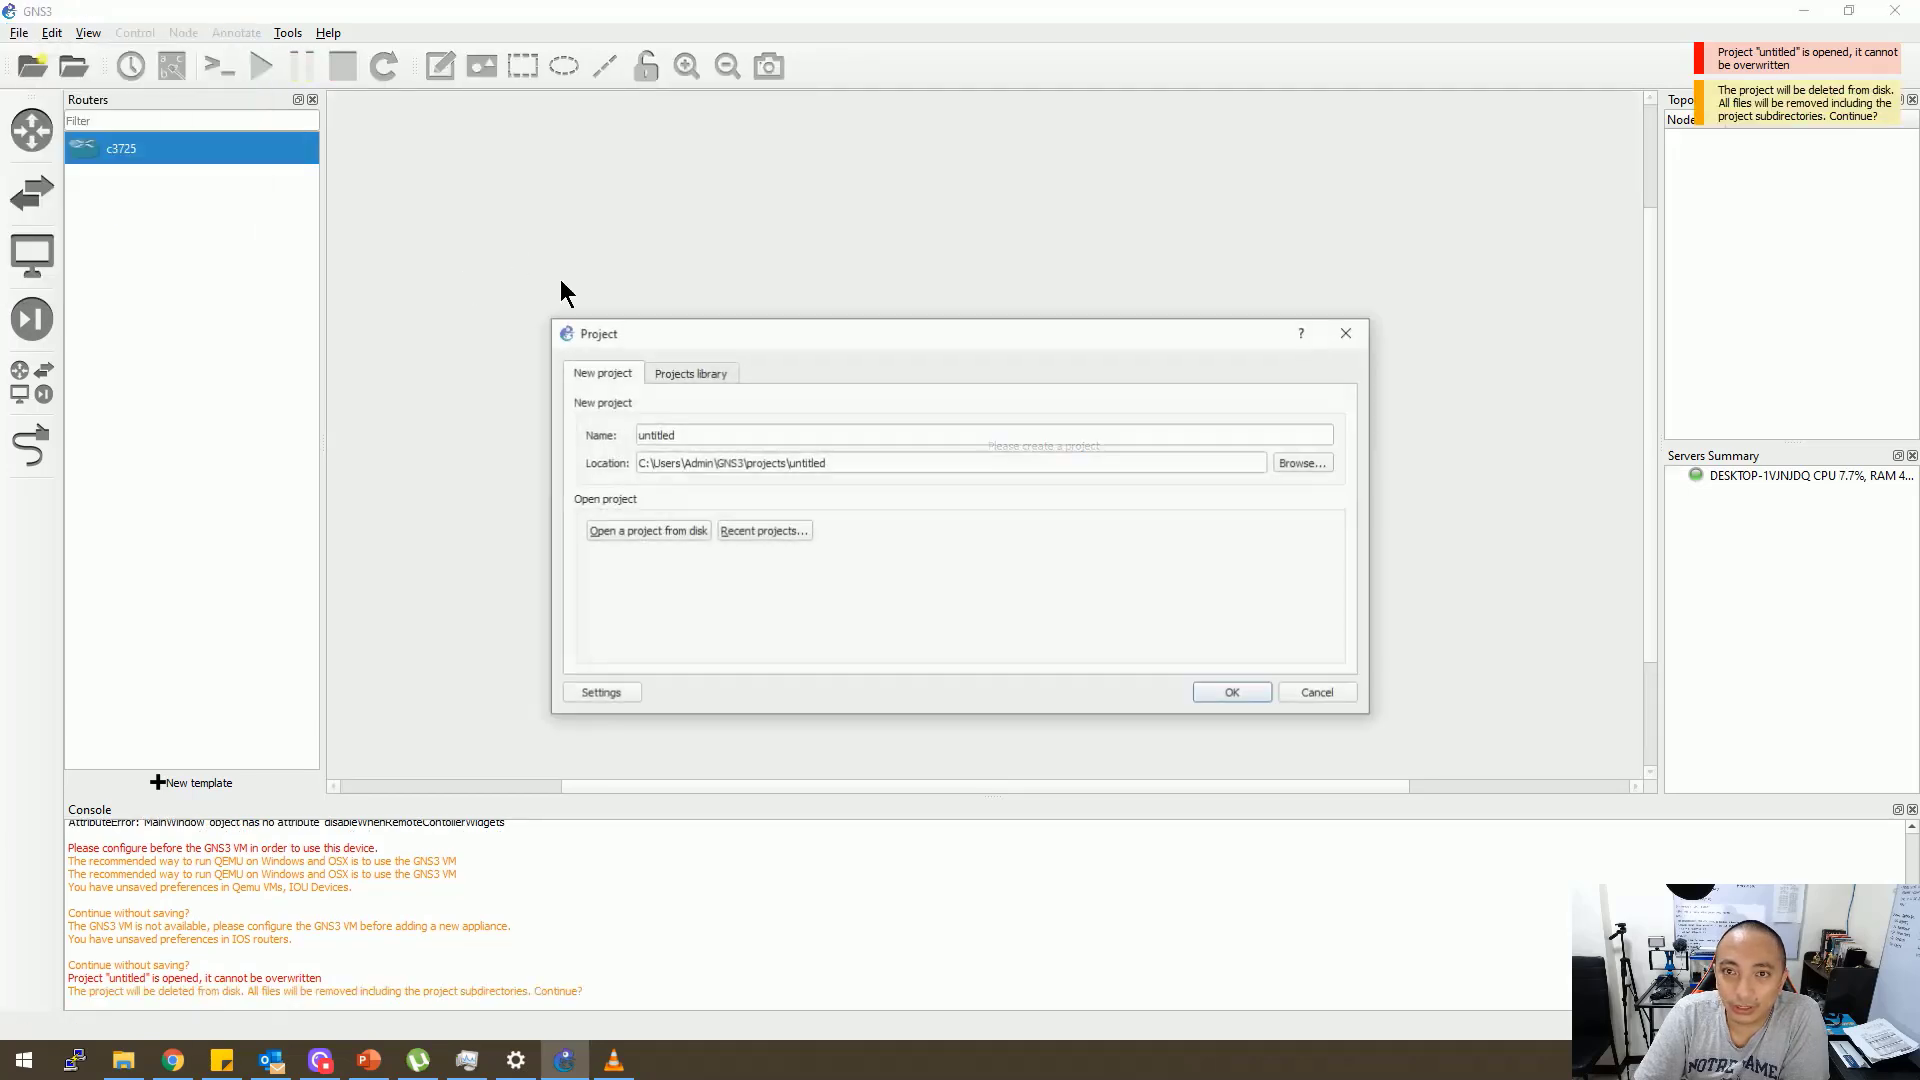
{"action": "left_click", "coordinate": [1234, 694]}
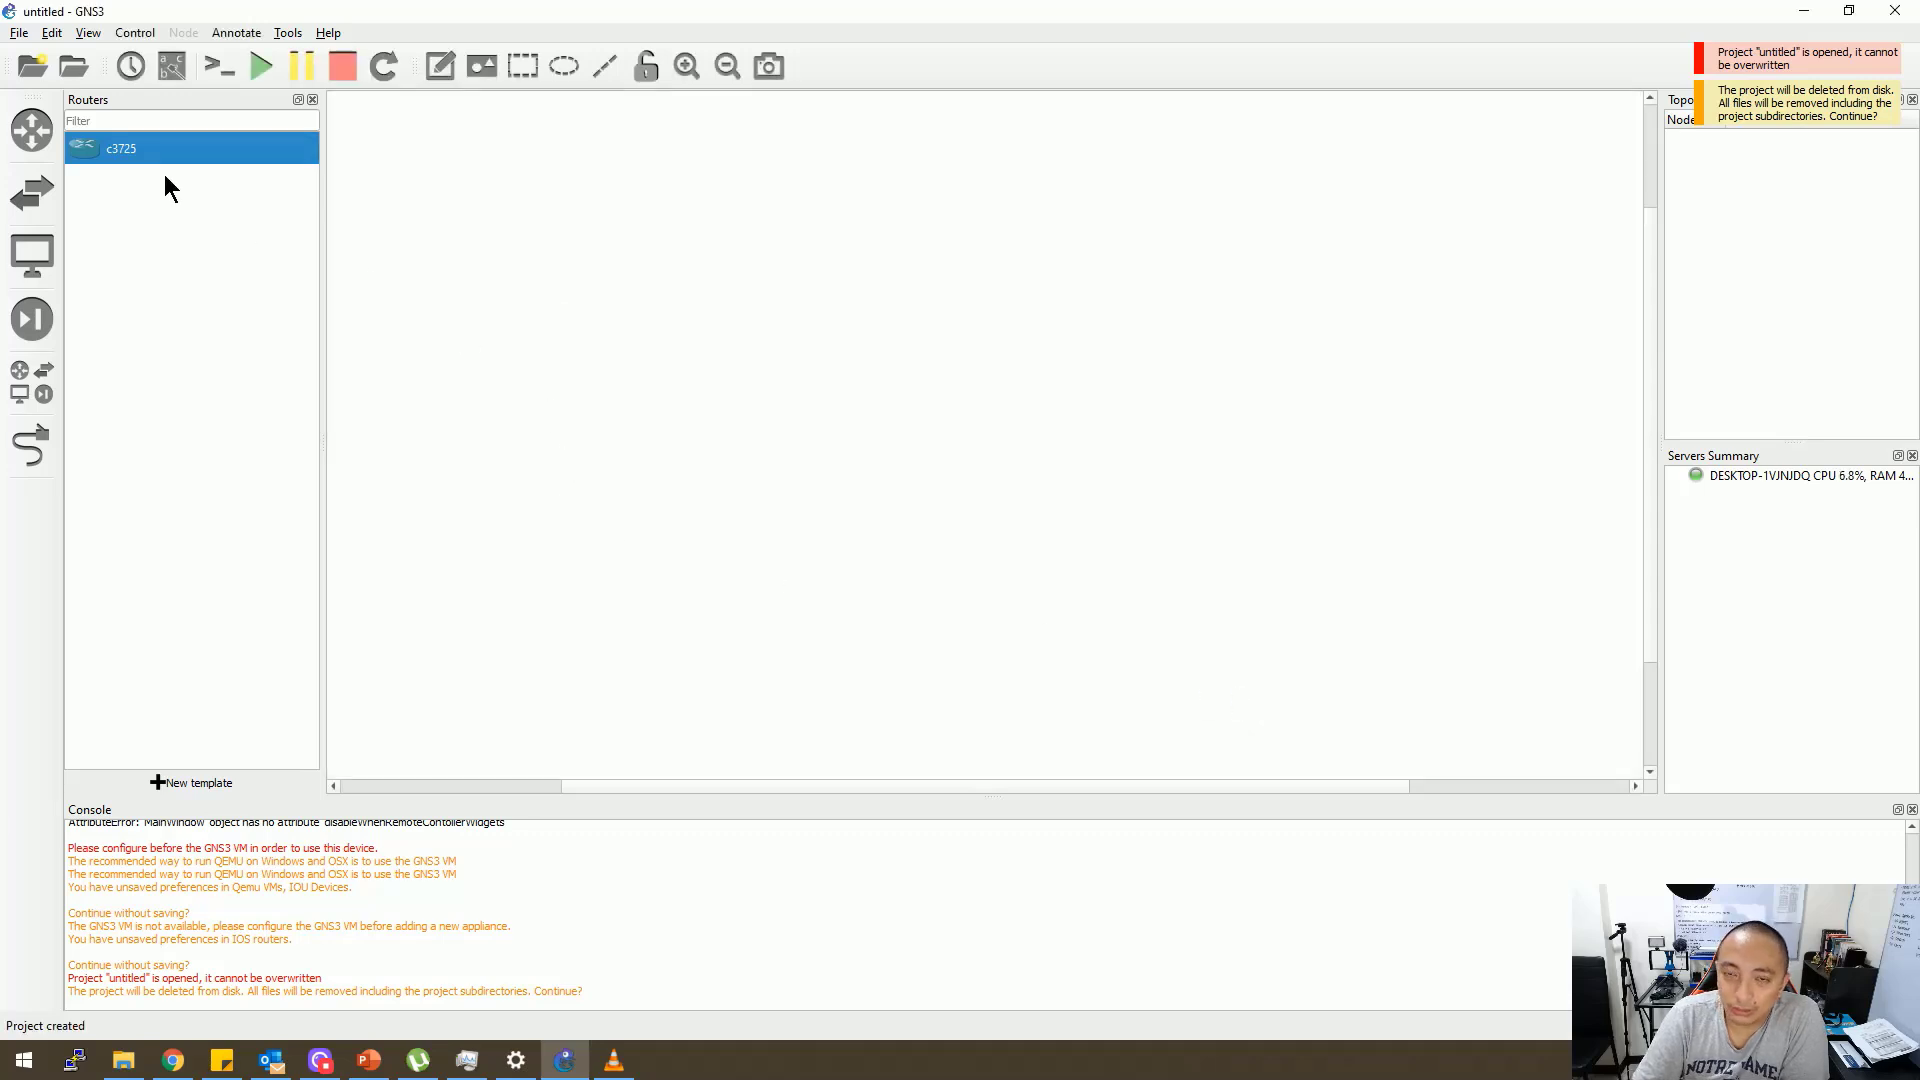
Place a c3725 router in the upper middle of the workspace, check its node details and start it
{"action": "left_click_drag", "start_coordinate": [81, 150], "coordinate": [824, 310]}
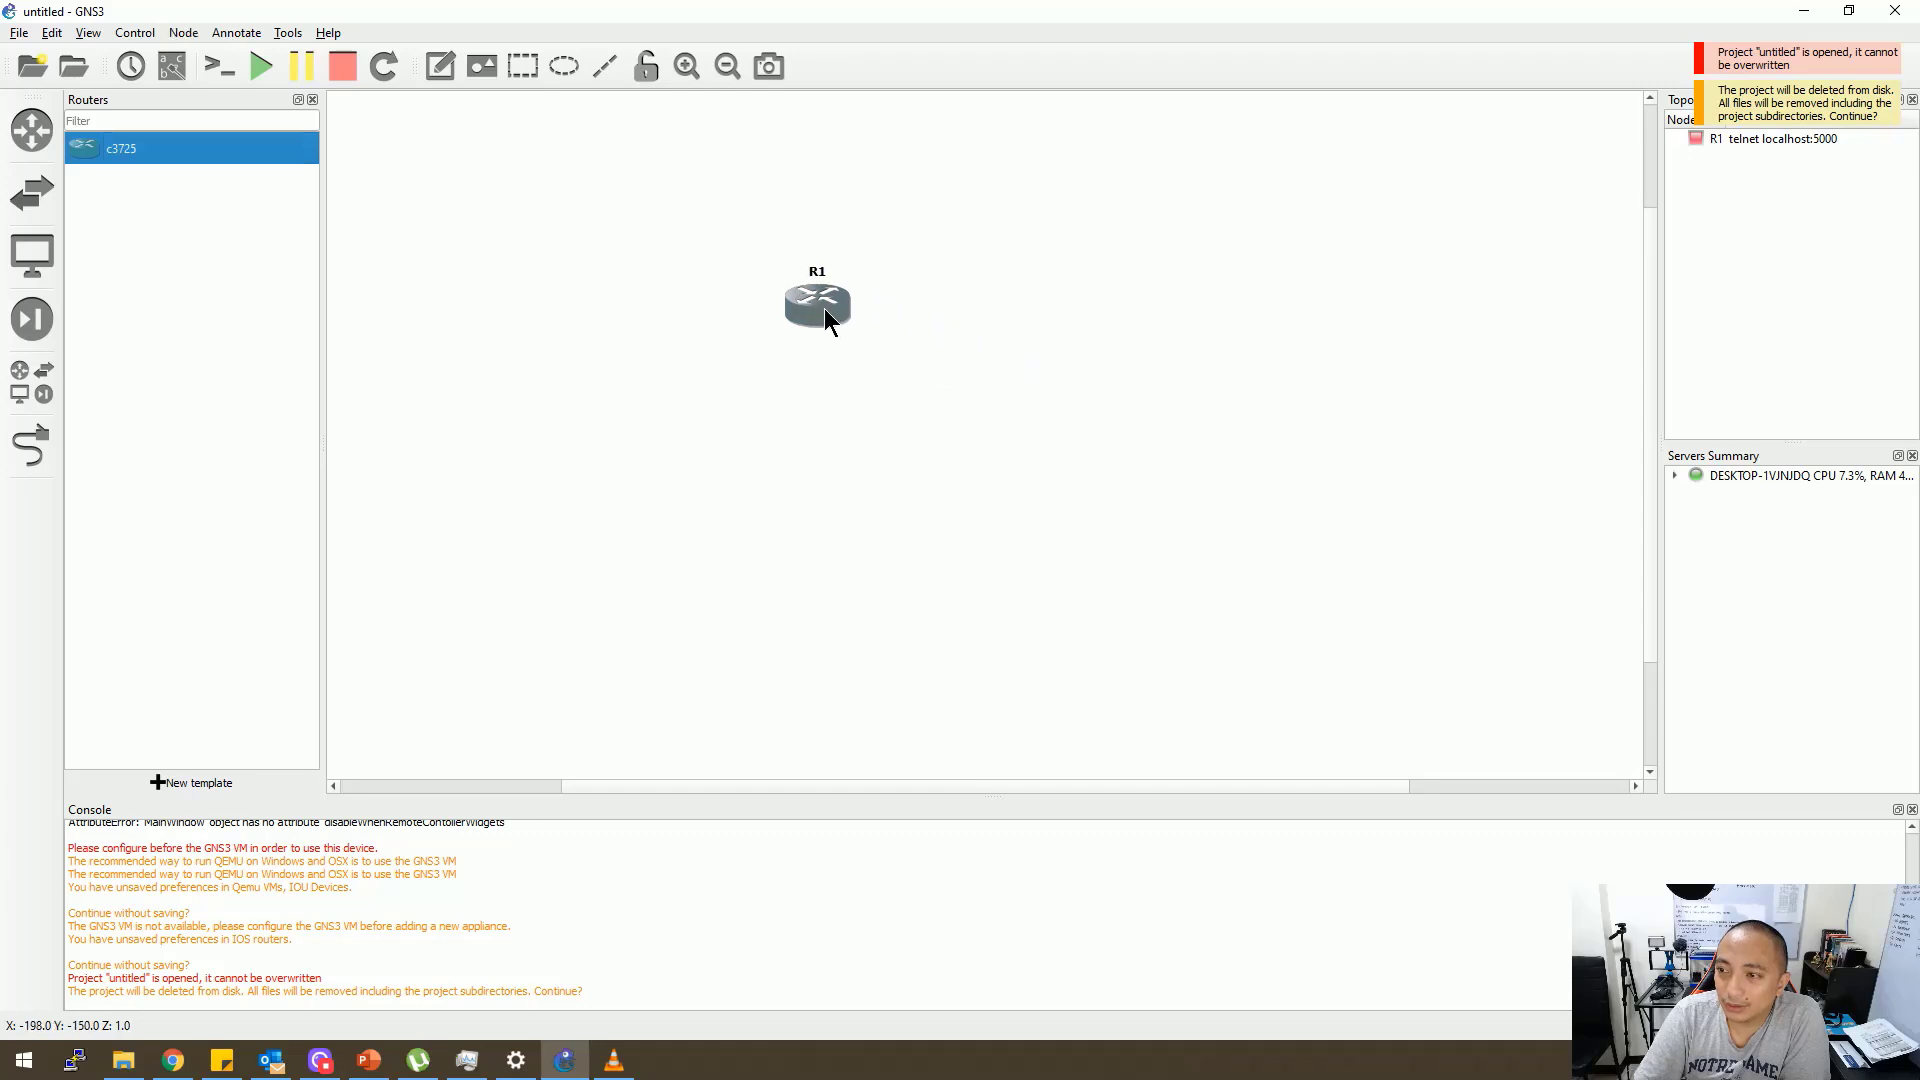
{"action": "mouse_move", "coordinate": [818, 309]}
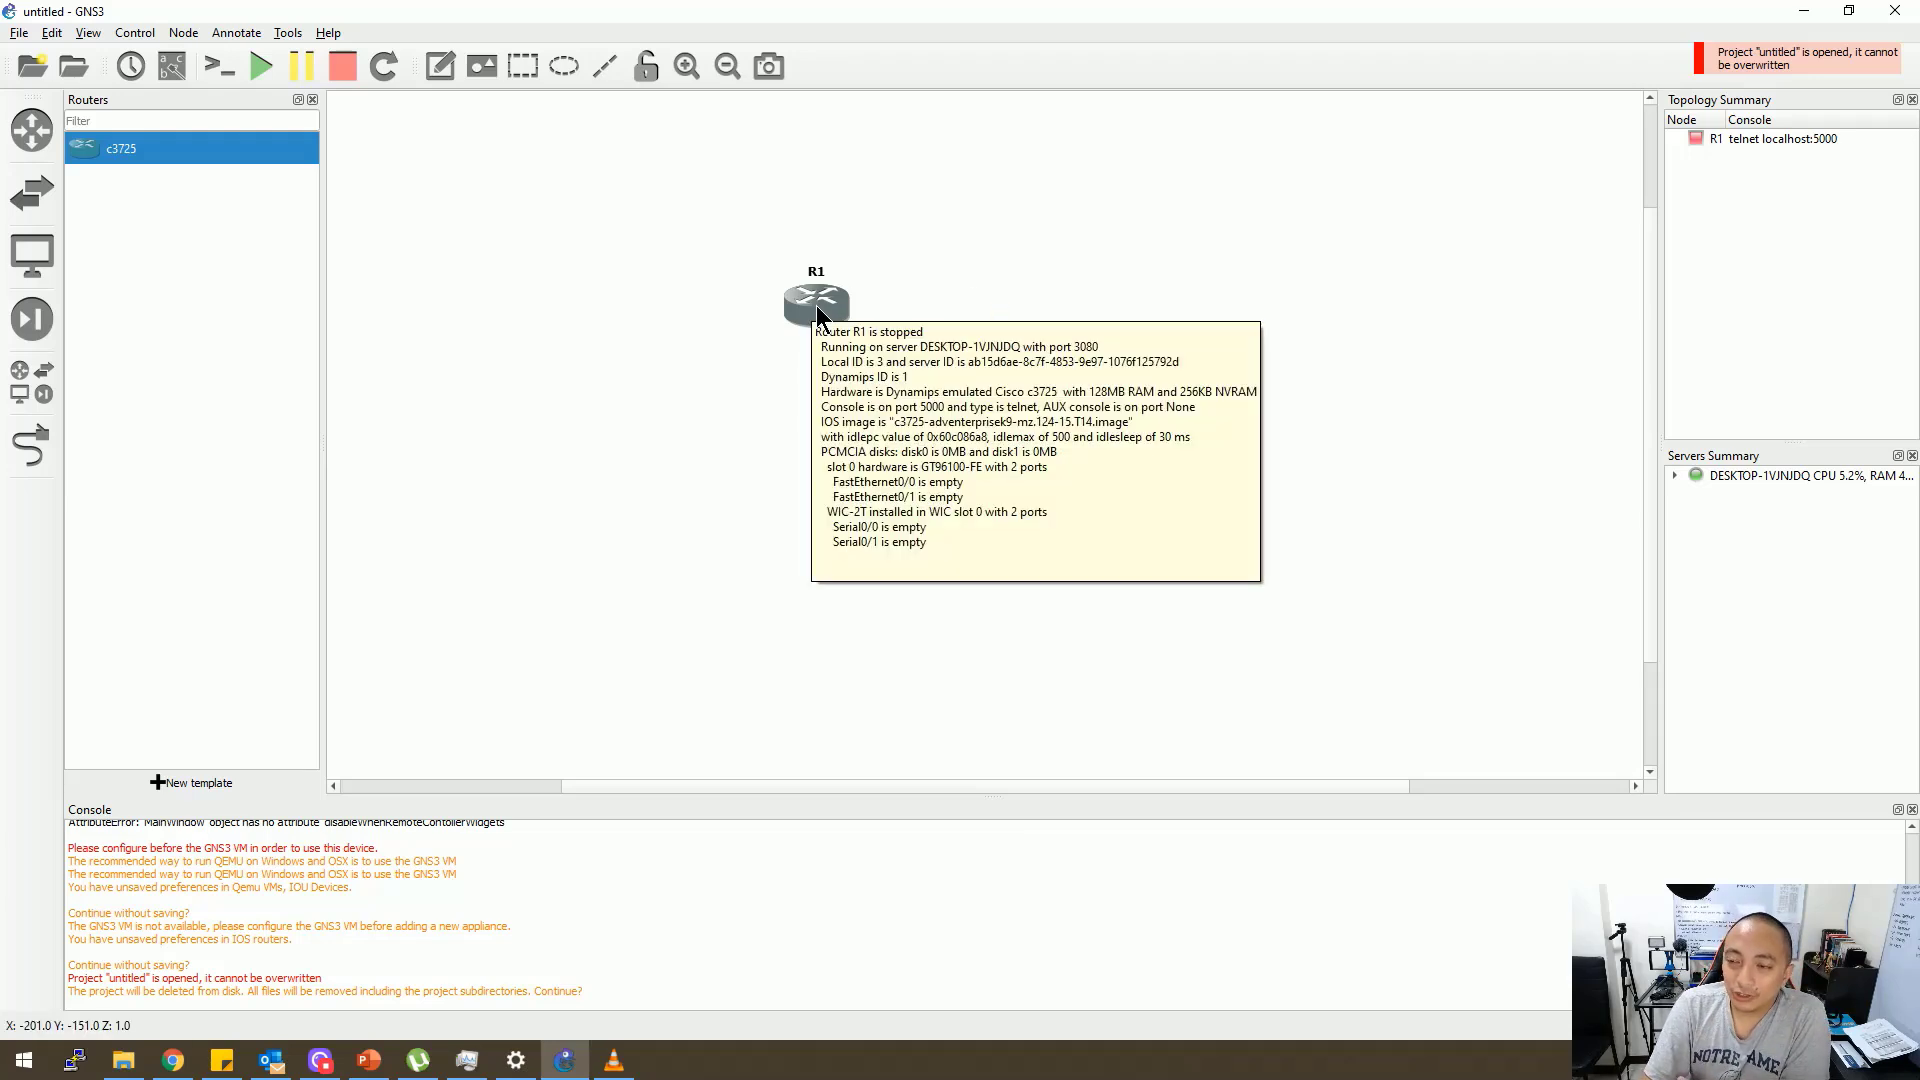
{"action": "right_click", "coordinate": [810, 301]}
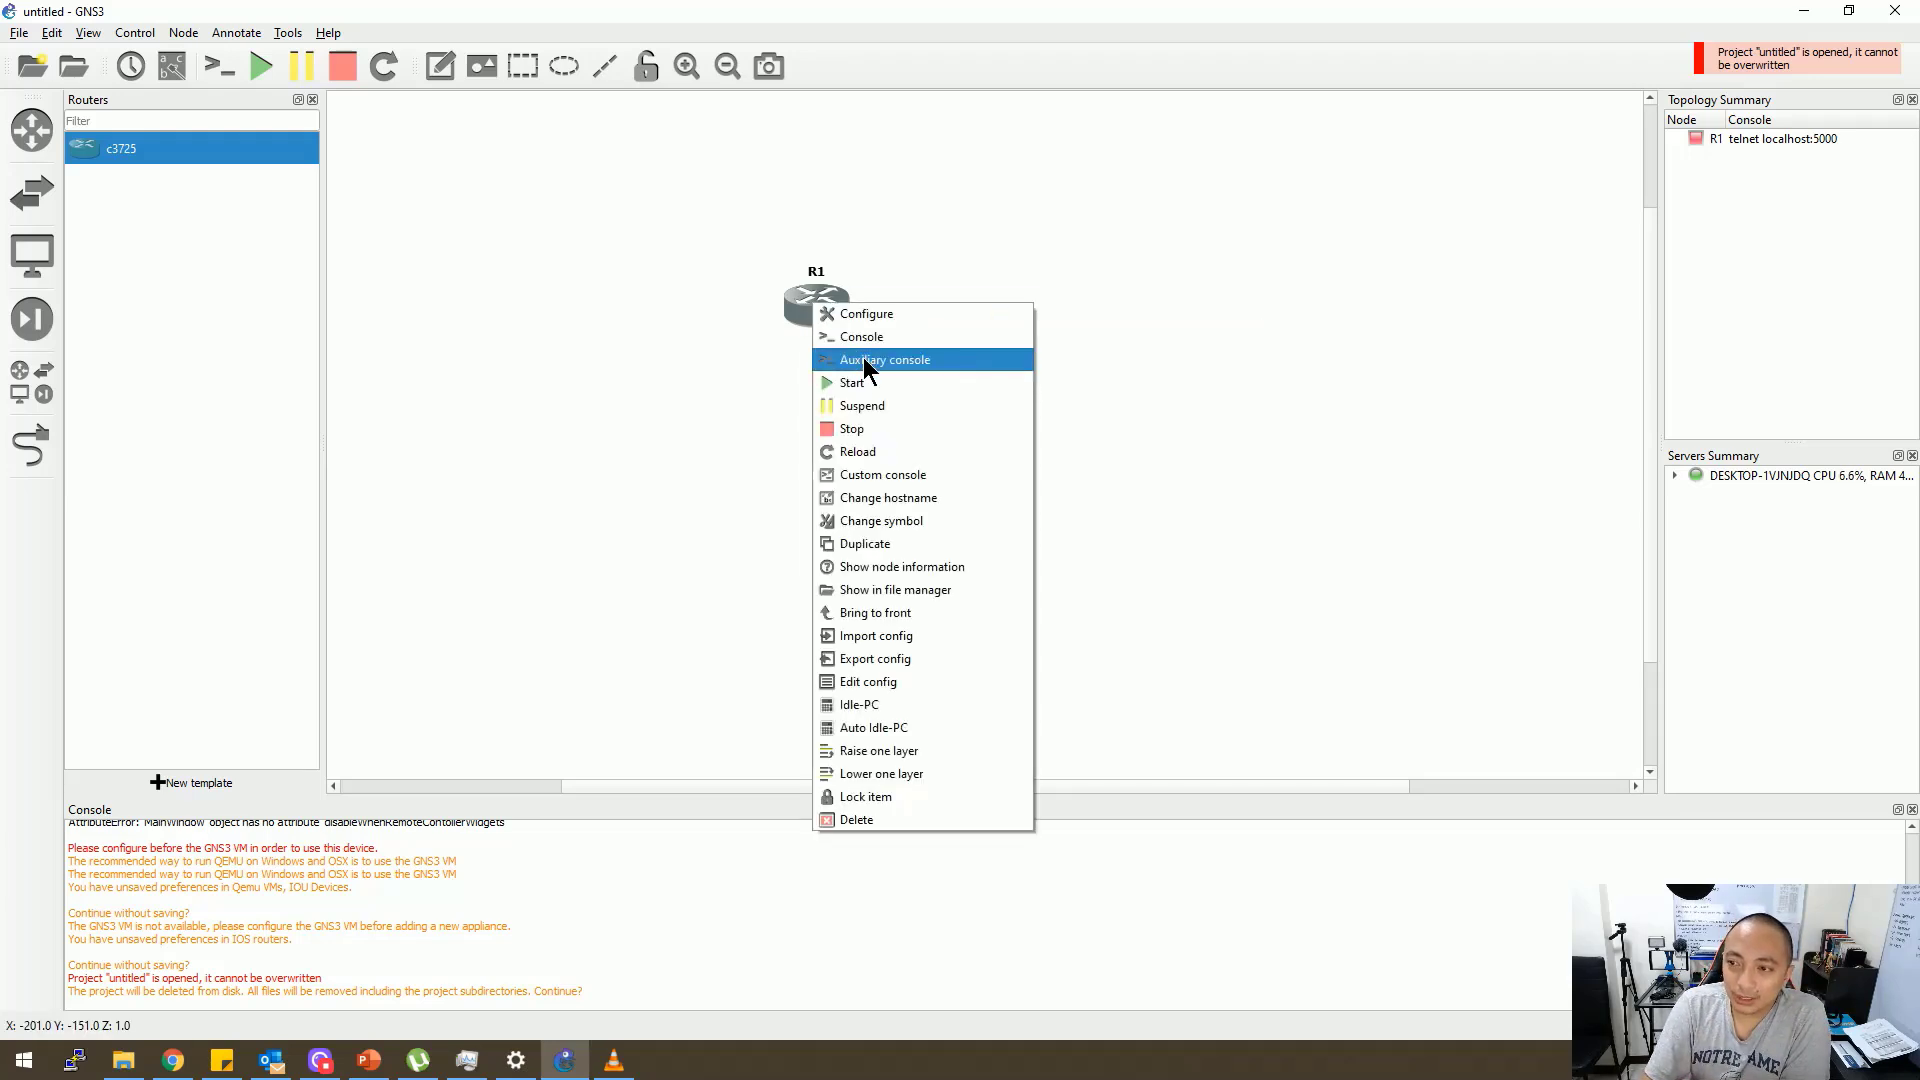
{"action": "left_click", "coordinate": [884, 384]}
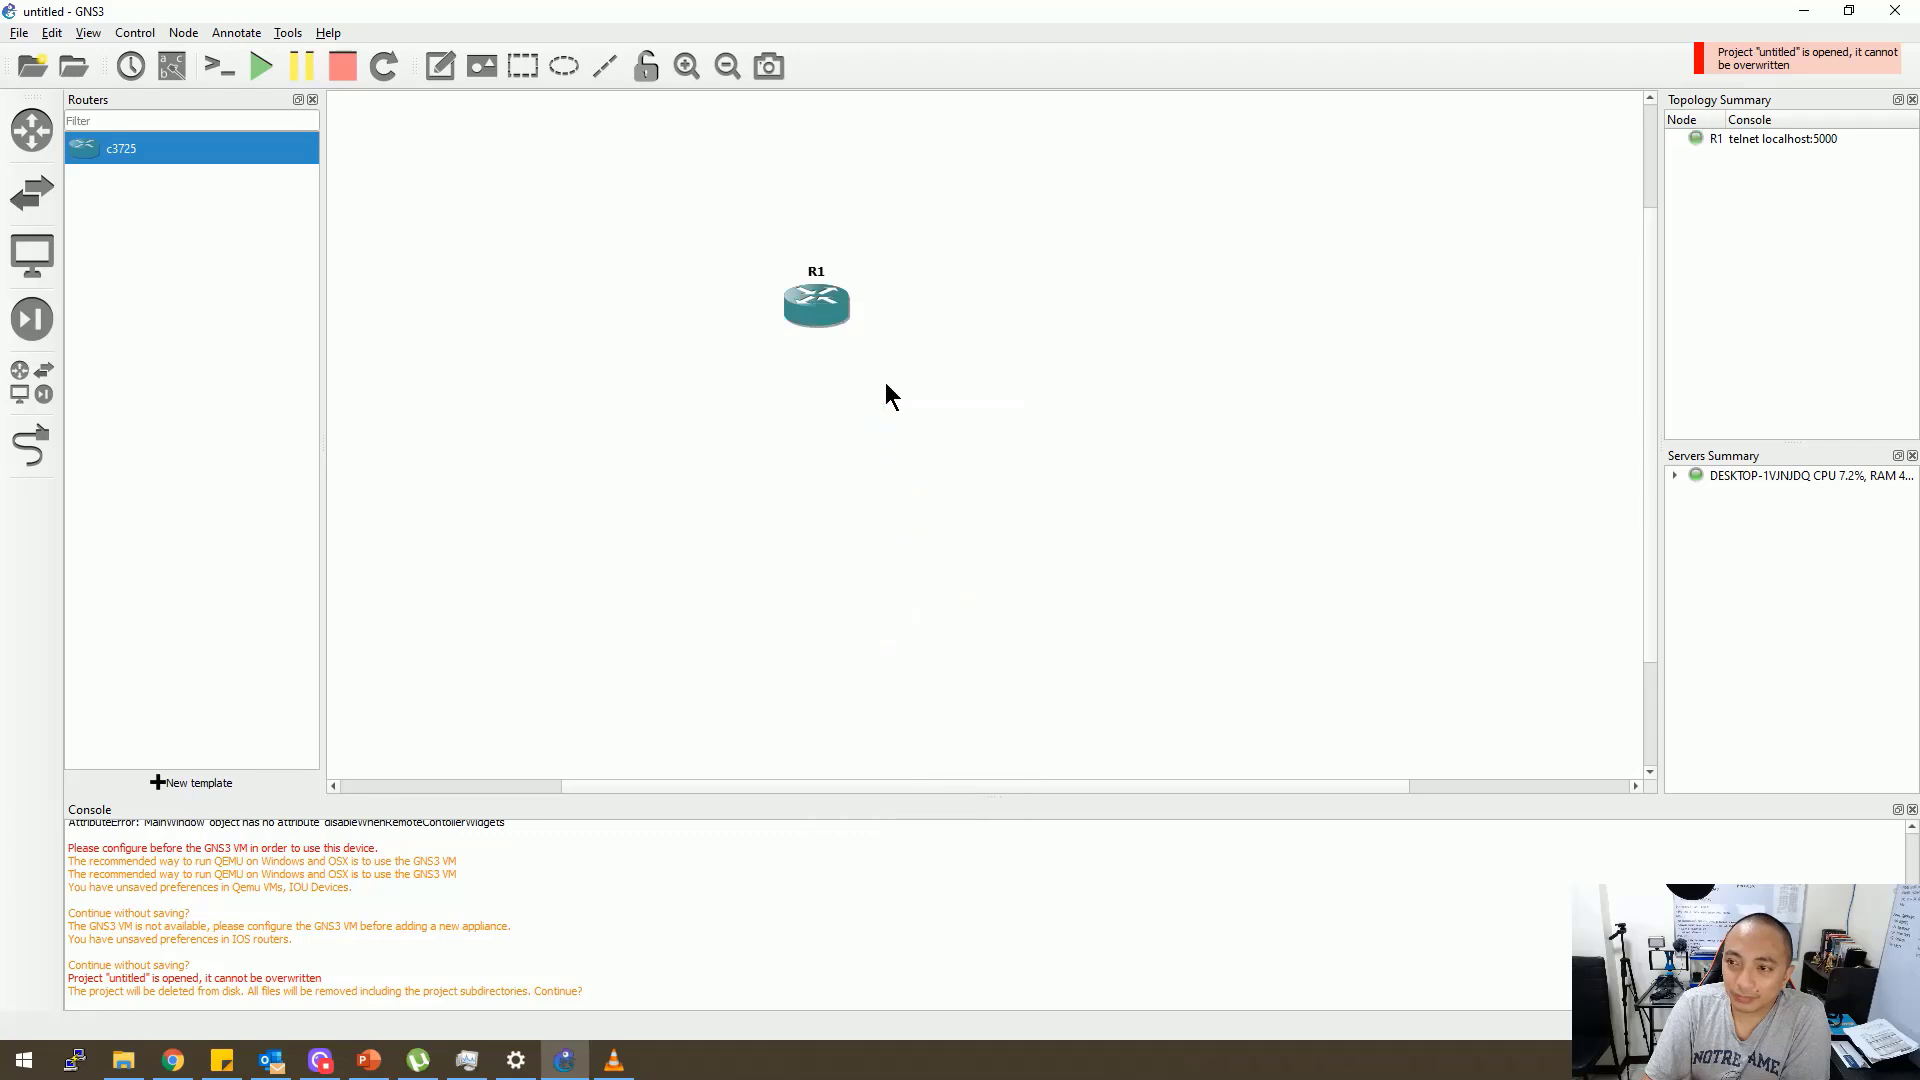
Open the console of router R1 and position its window below and beside the router icon
{"action": "right_click", "coordinate": [811, 314]}
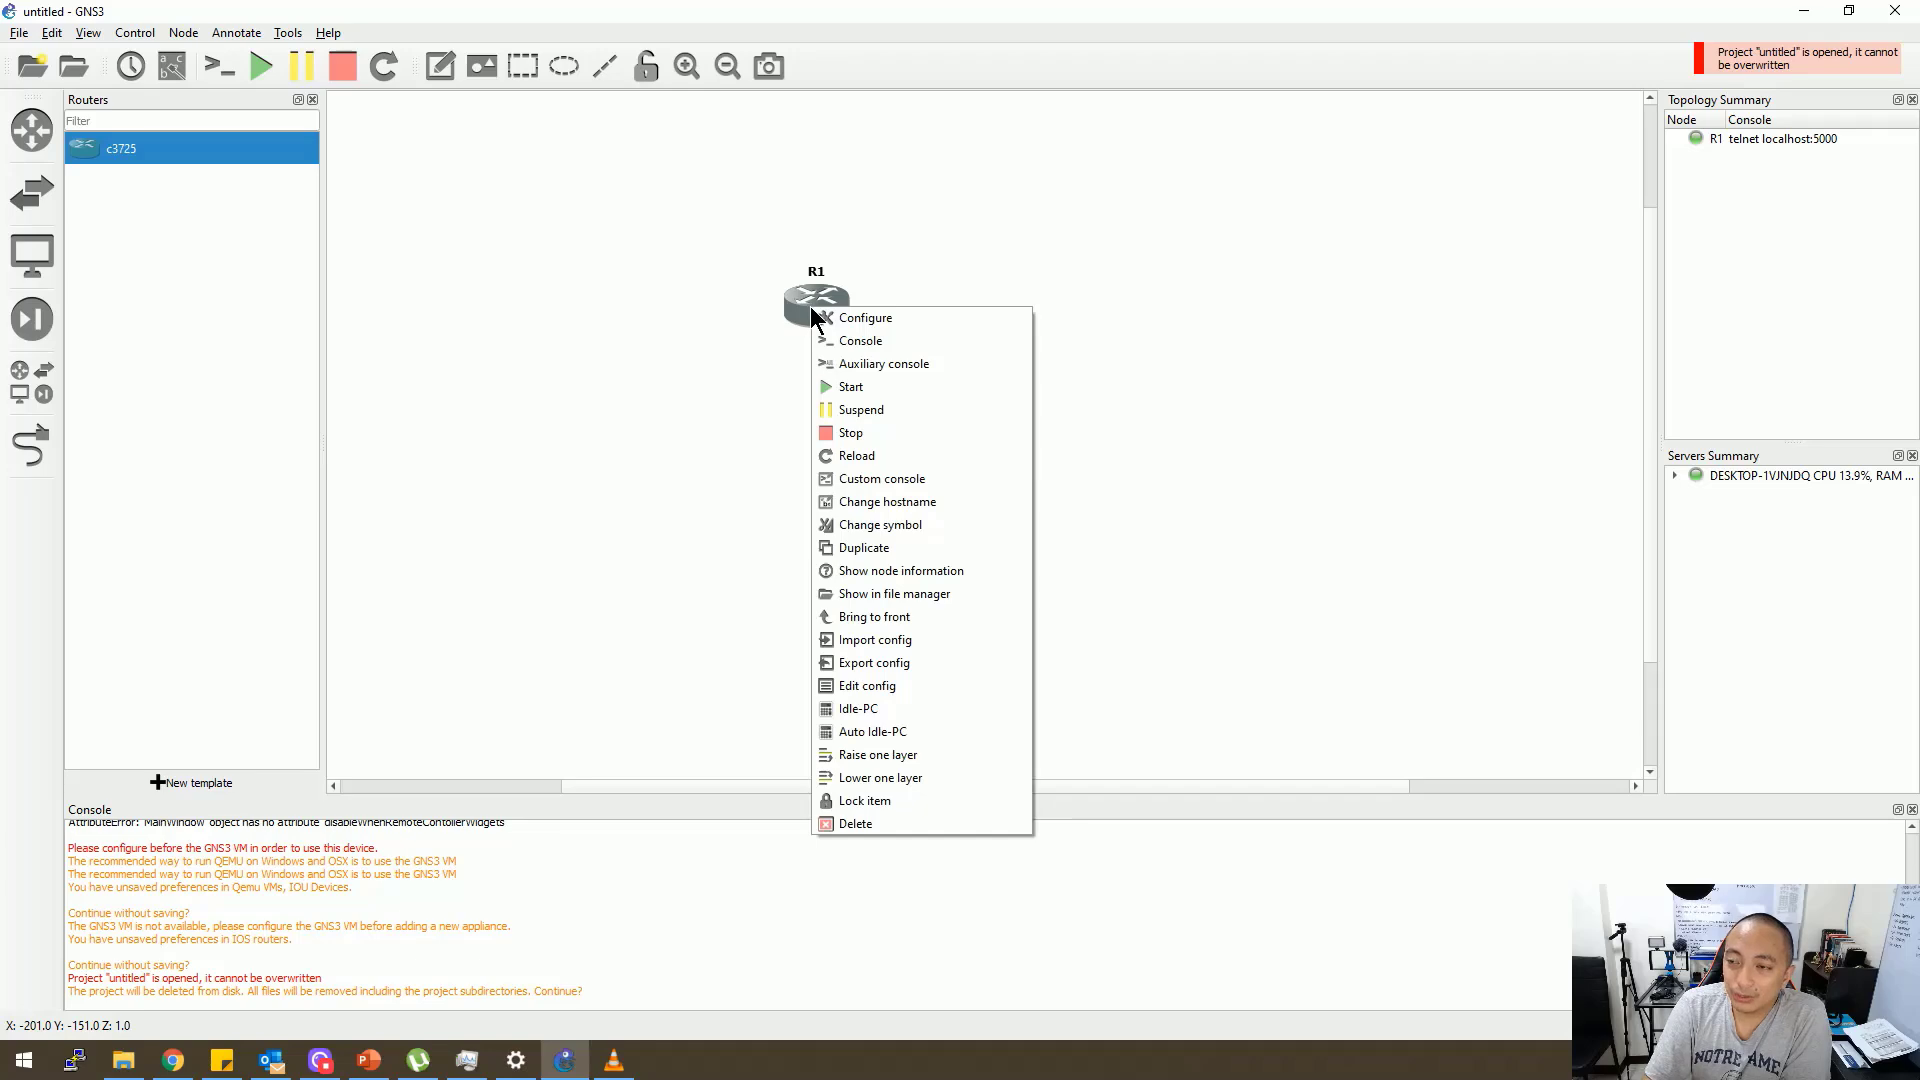
{"action": "left_click", "coordinate": [860, 340]}
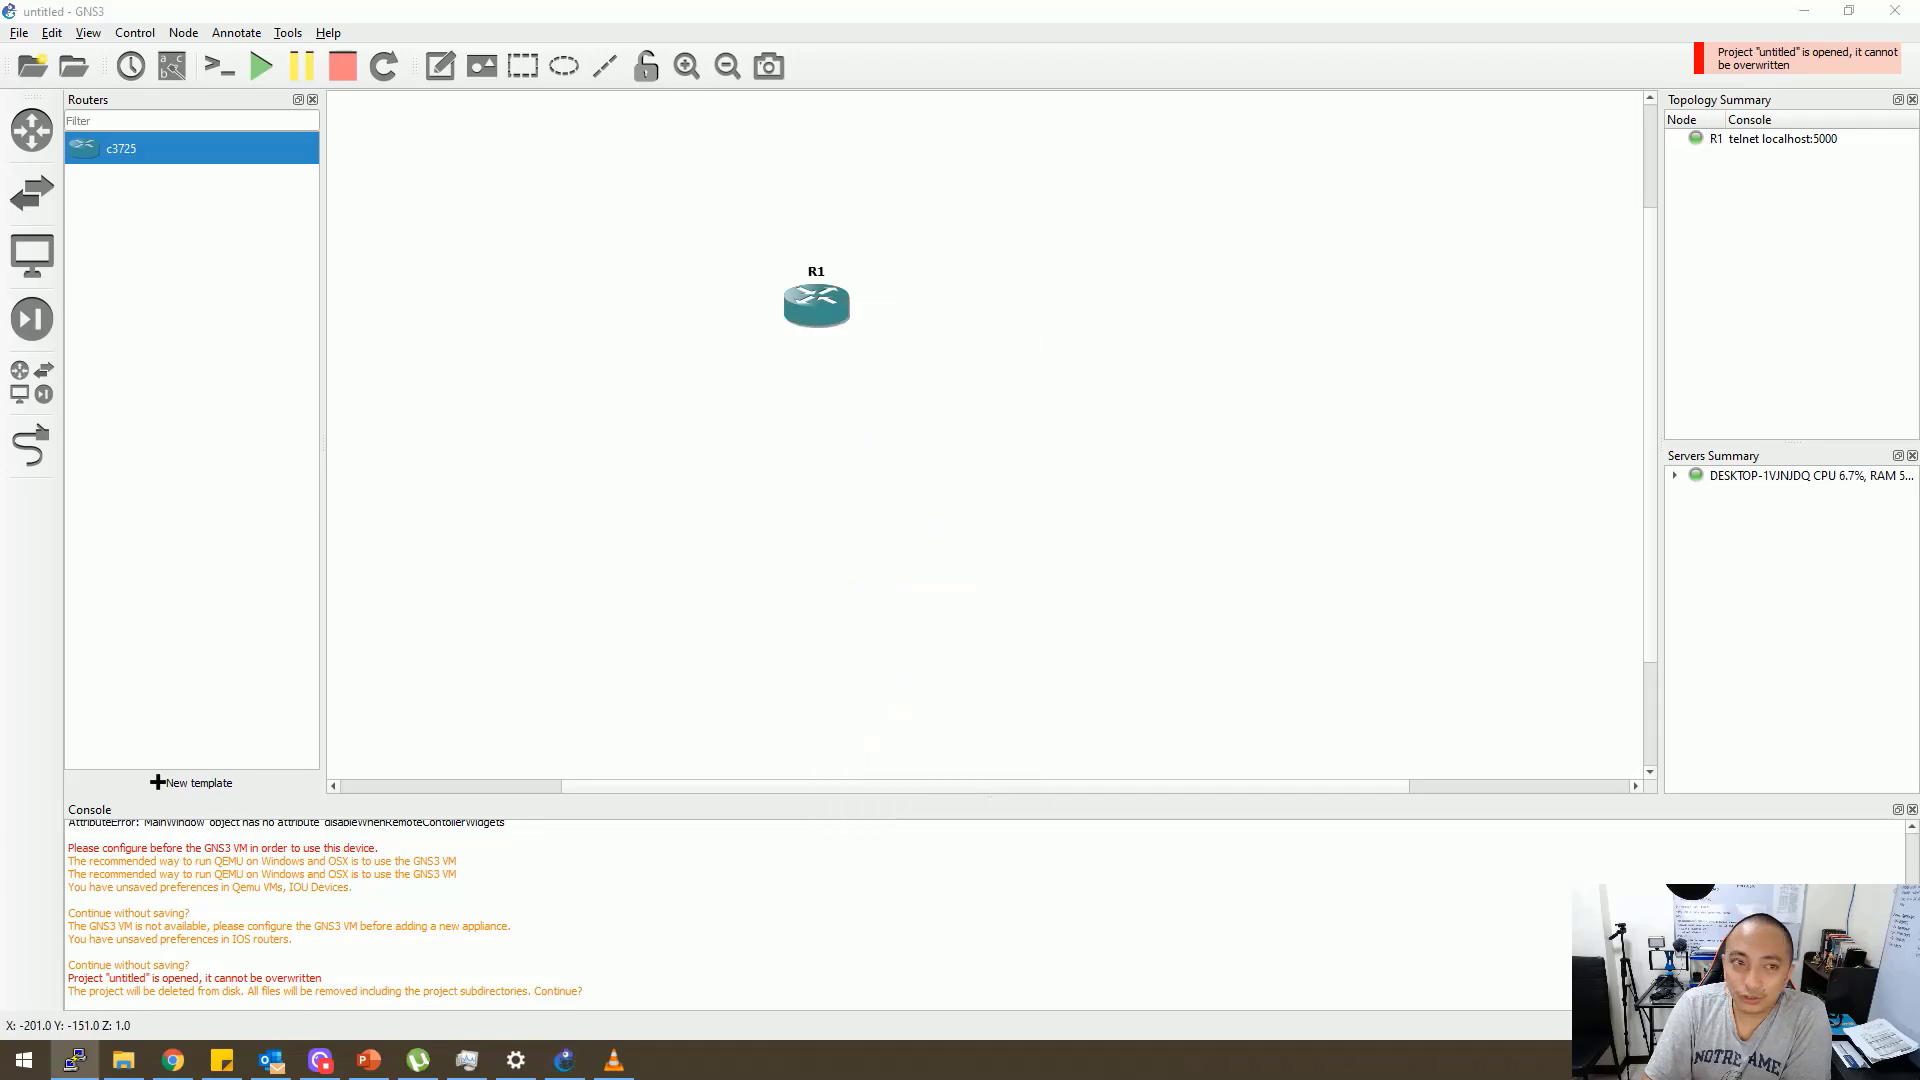
{"action": "left_click_drag", "start_coordinate": [300, 325], "coordinate": [888, 208]}
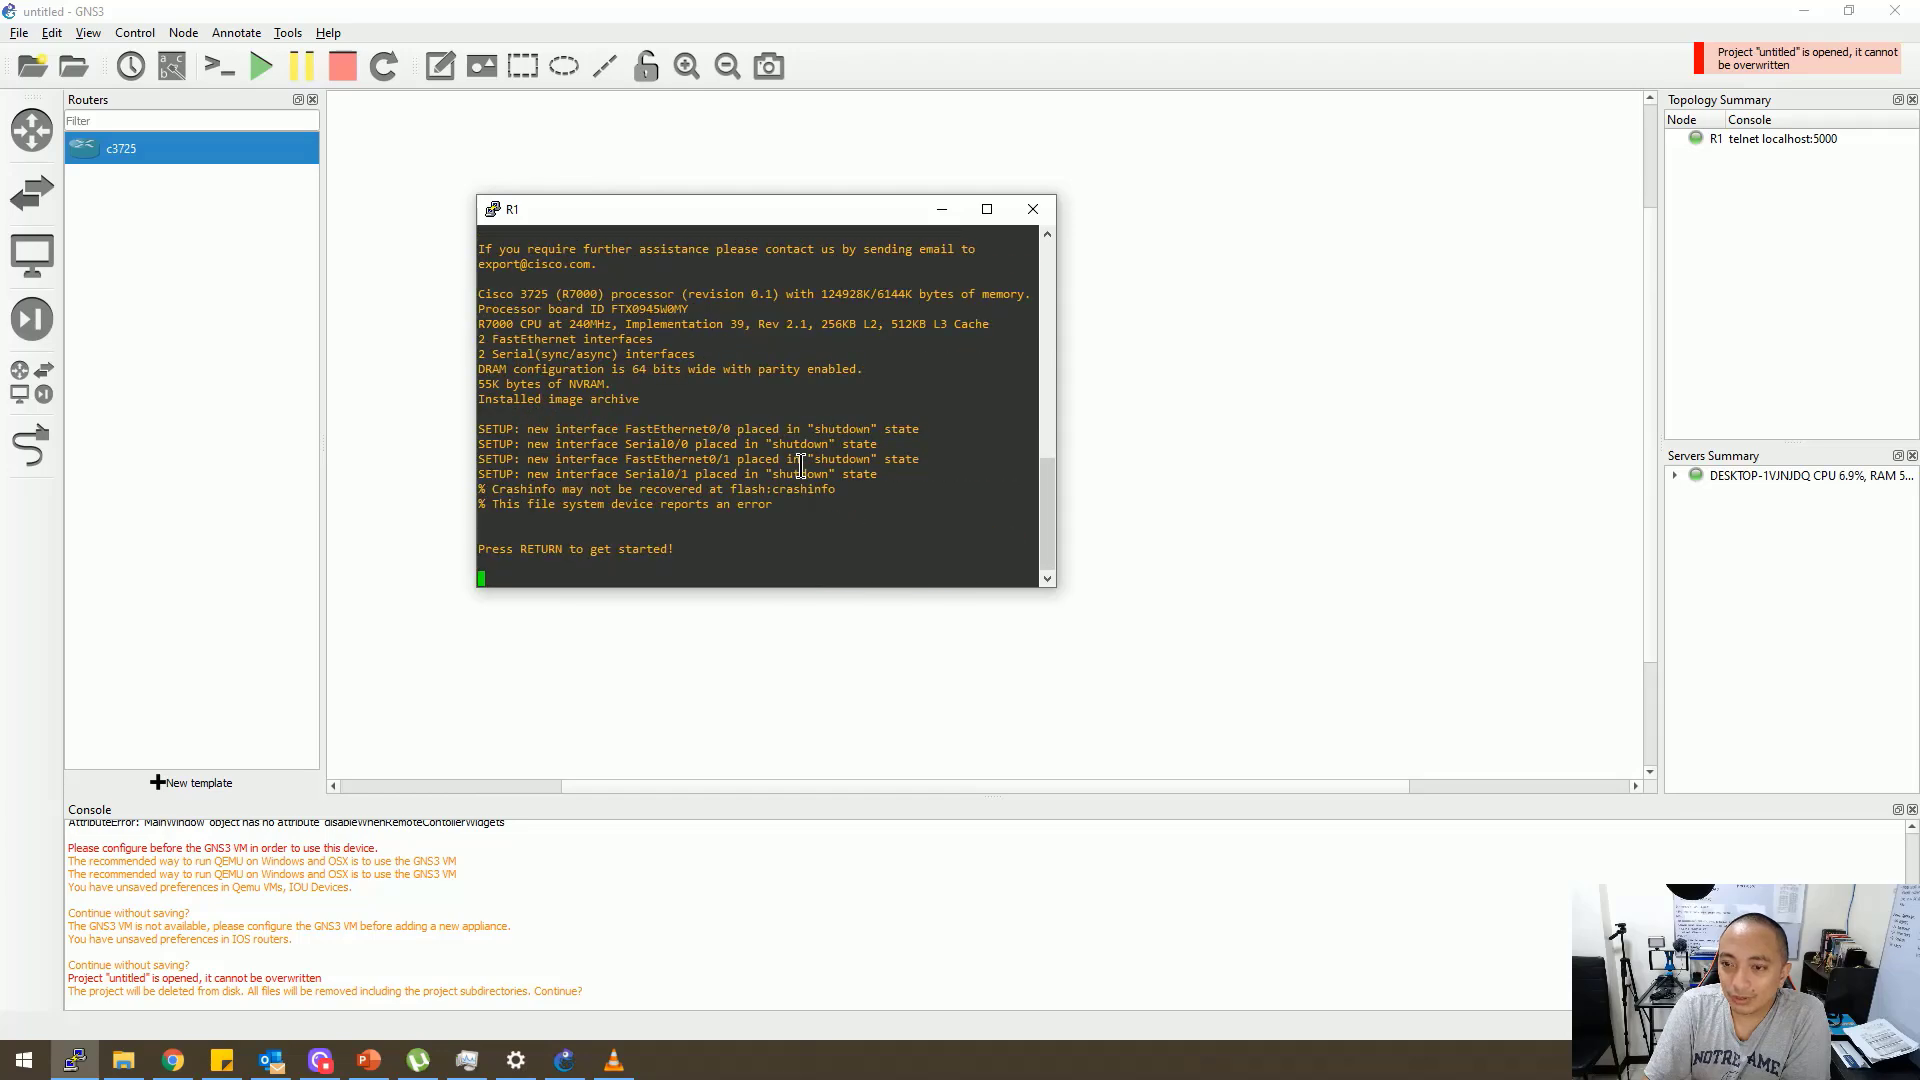
{"action": "left_click_drag", "start_coordinate": [726, 209], "coordinate": [486, 370]}
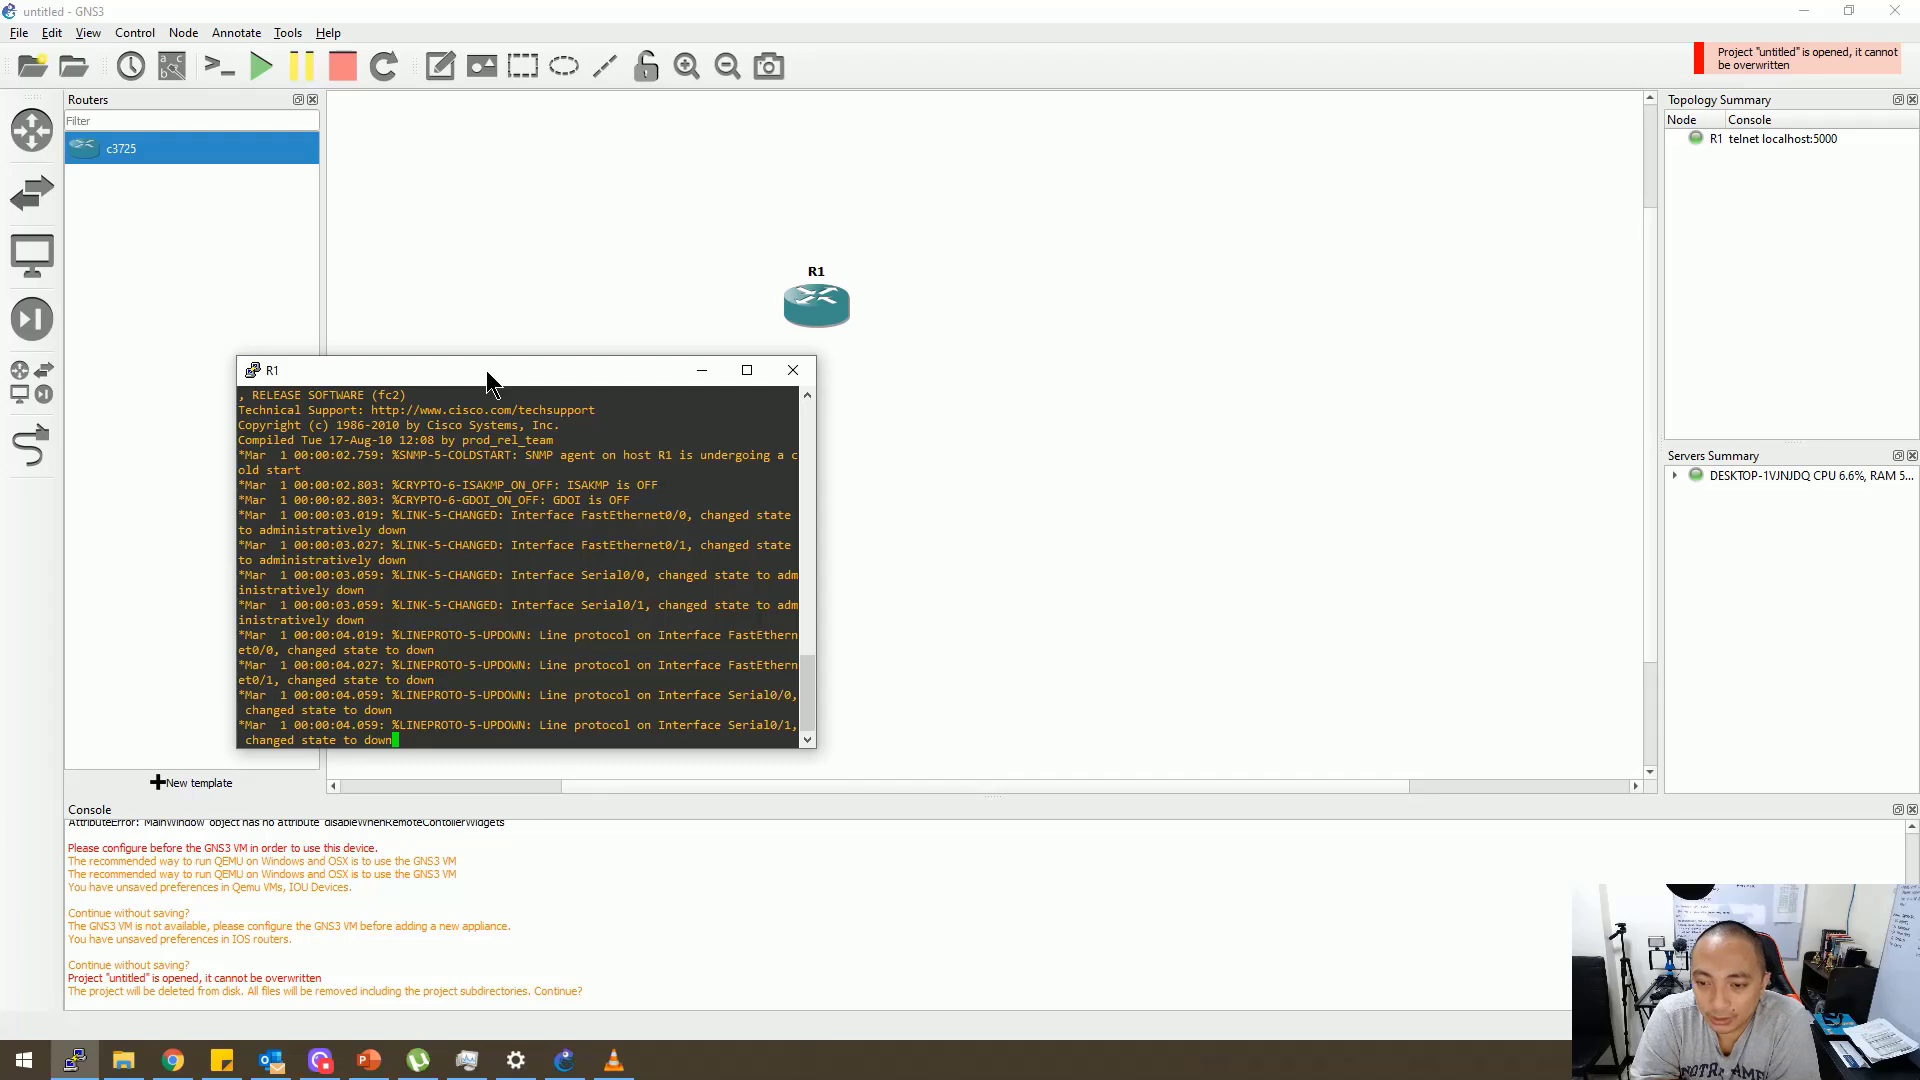
Start the R1 console session and enter a series of blank lines at its command prompt
{"action": "key", "text": "Return"}
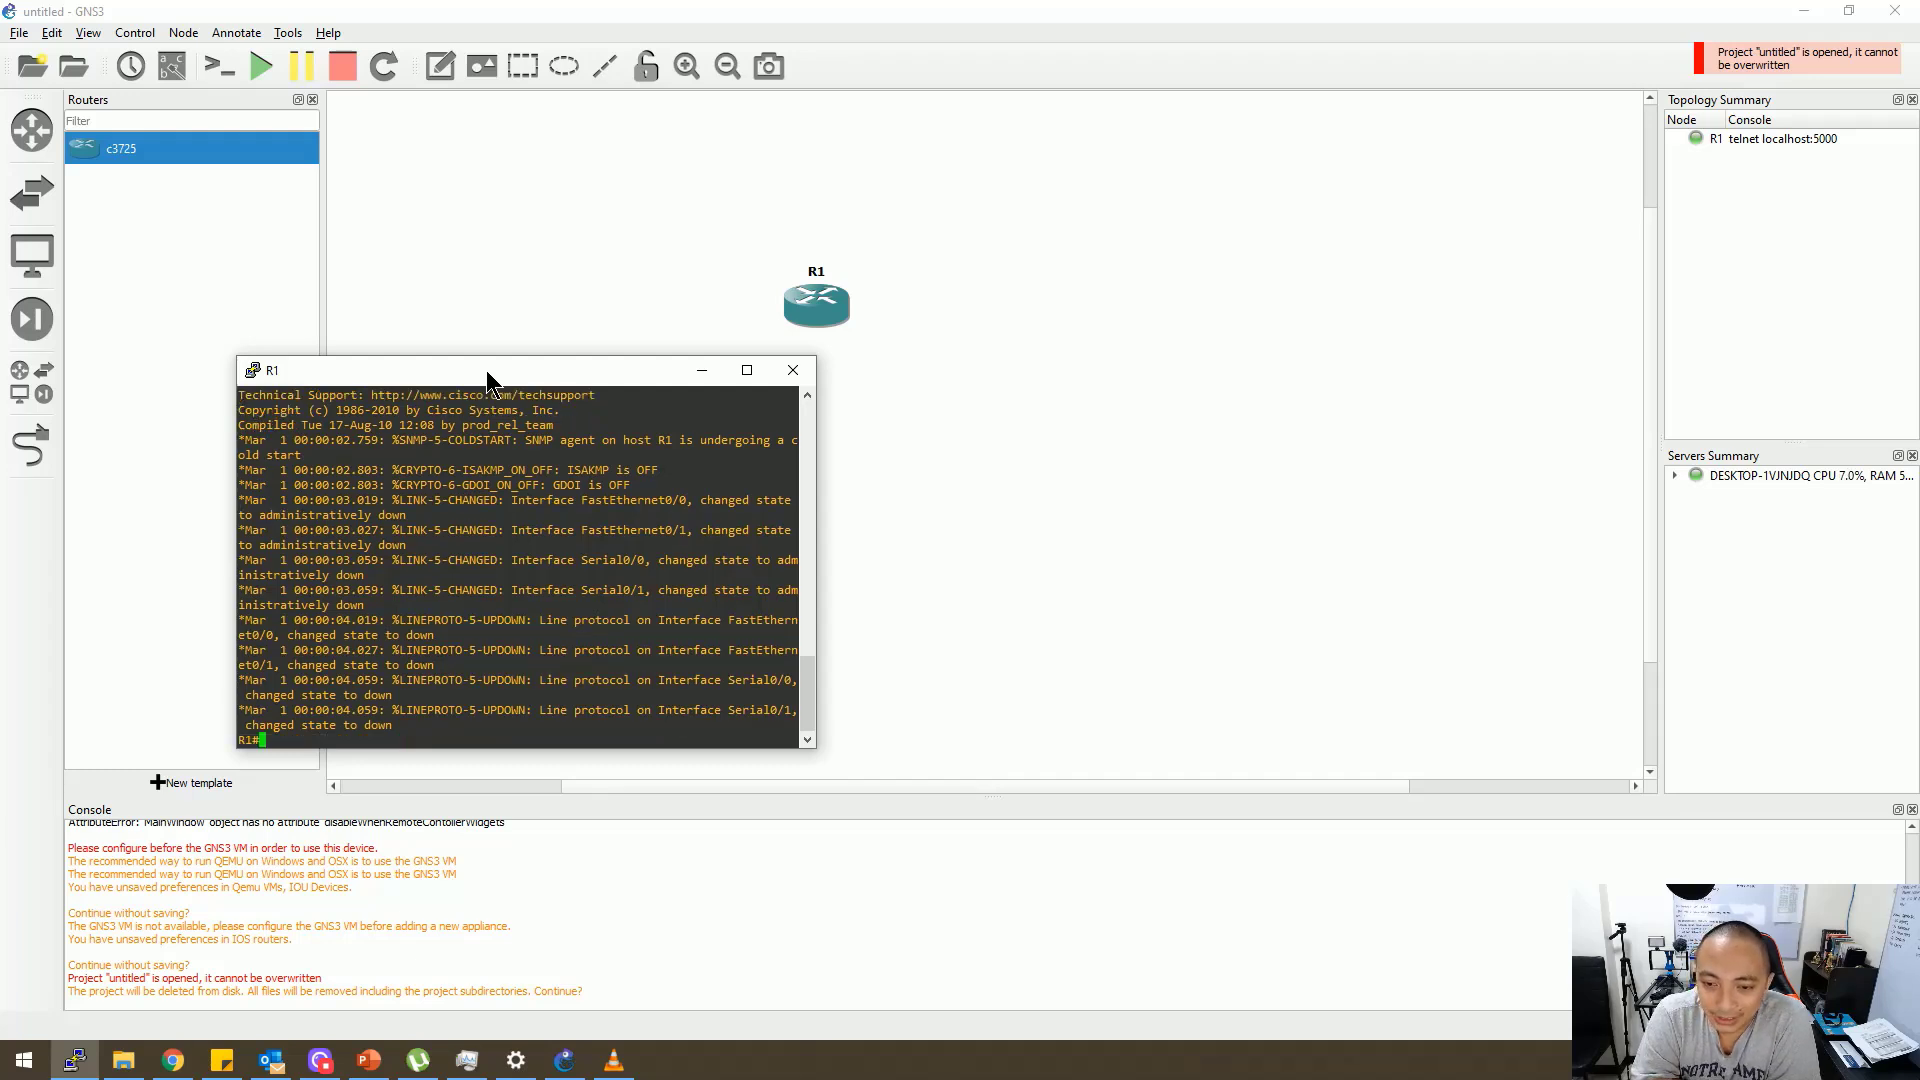
{"action": "key", "text": "Return"}
{"action": "key", "text": "Return"}
{"action": "key", "text": "Return"}
{"action": "key", "text": "Return"}
{"action": "key", "text": "Return"}
{"action": "key", "text": "Return"}
{"action": "key", "text": "Return"}
{"action": "key", "text": "Return"}
{"action": "key", "text": "Return"}
{"action": "key", "text": "Return"}
{"action": "key", "text": "Return"}
{"action": "key", "text": "Return"}
{"action": "key", "text": "Return"}
{"action": "key", "text": "Return"}
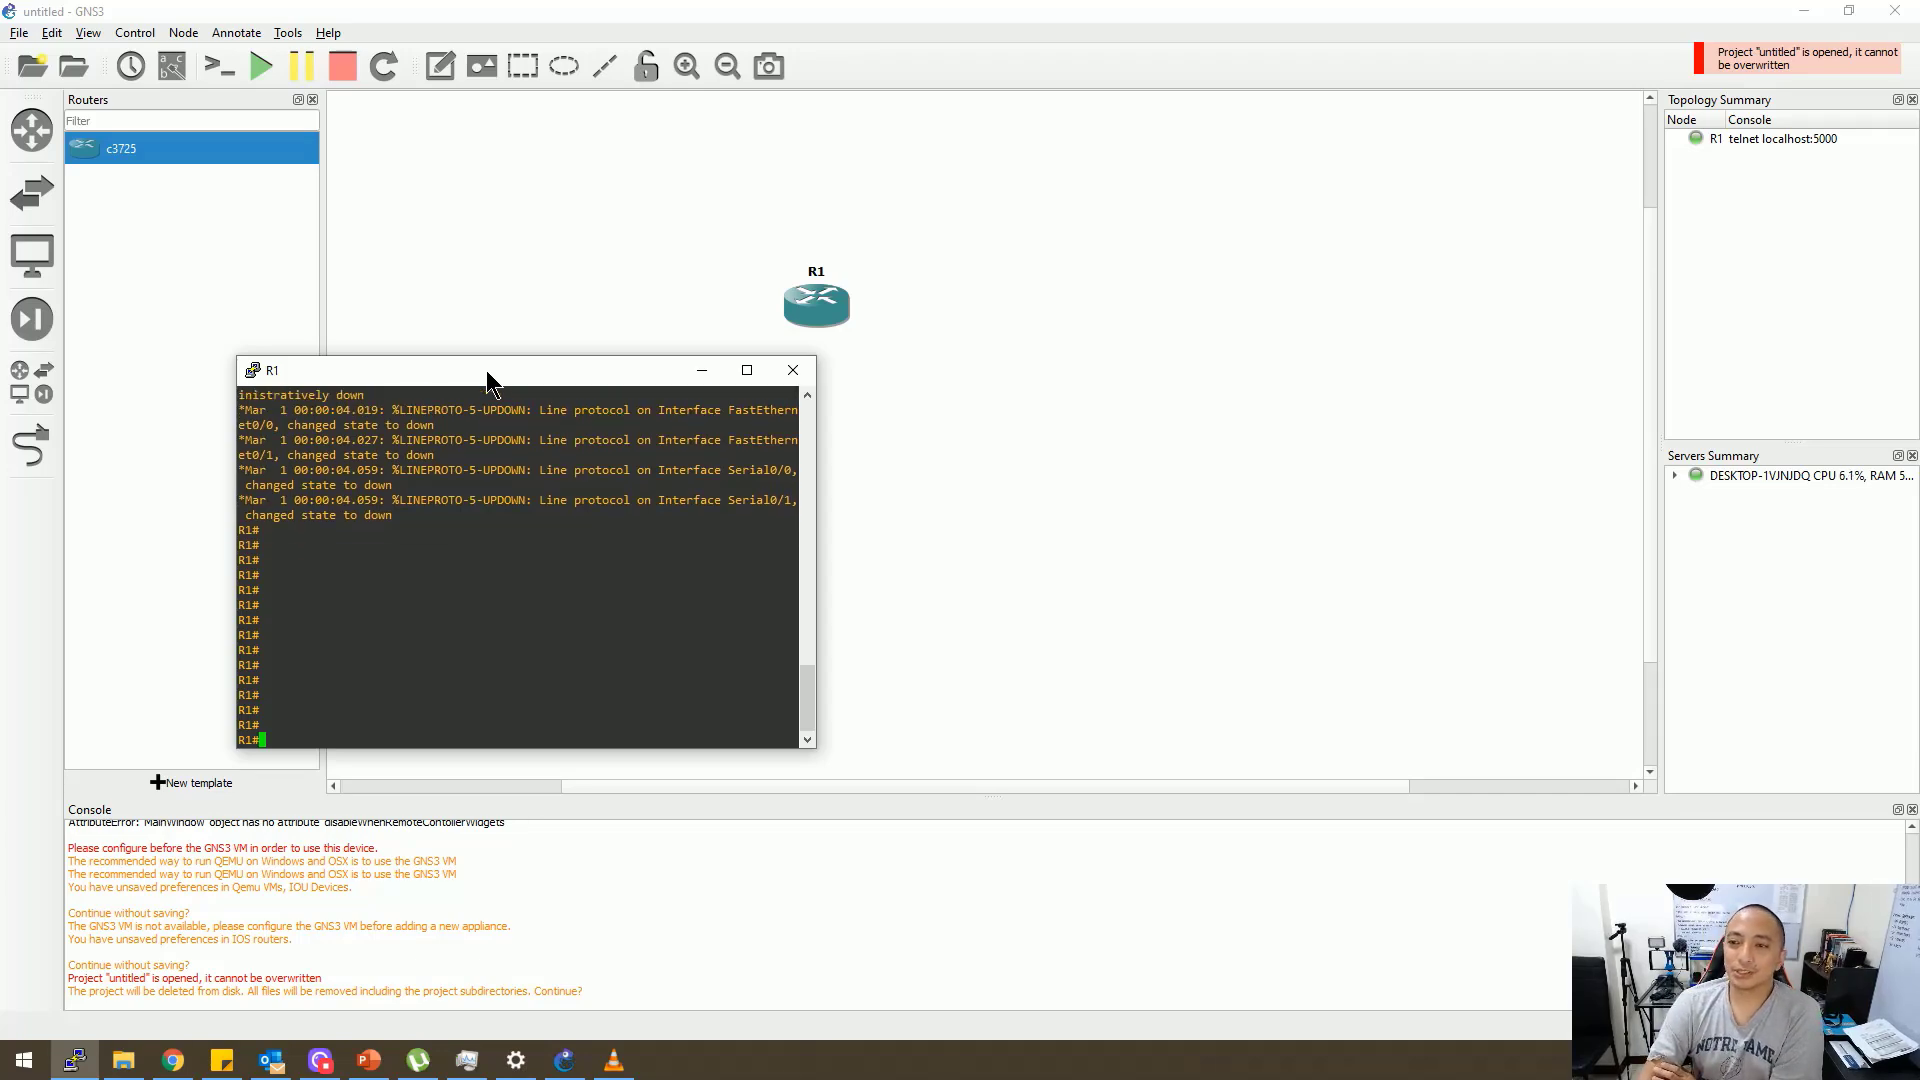
Move router R1 to the upper left of the workspace and bring up its console beside it
{"action": "left_click_drag", "start_coordinate": [486, 370], "coordinate": [1261, 291]}
{"action": "left_click", "coordinate": [842, 314]}
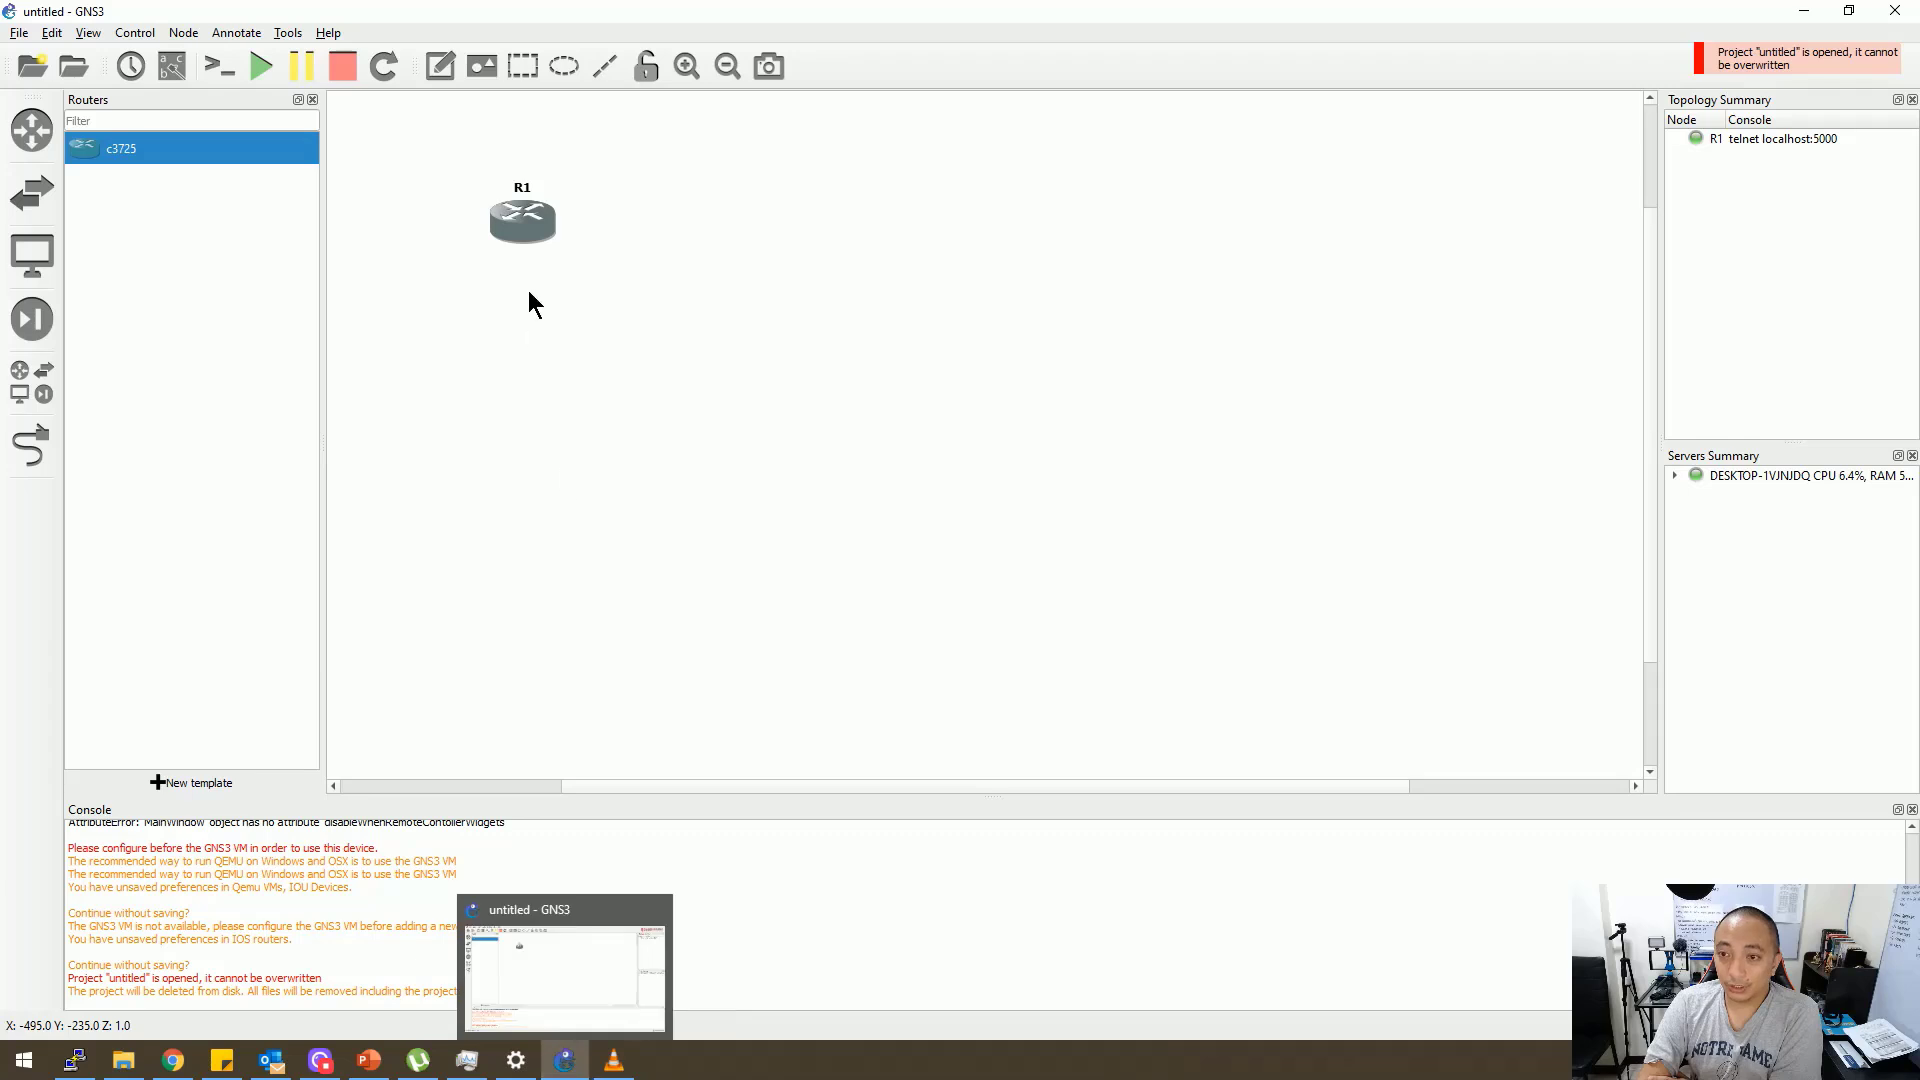
{"action": "right_click", "coordinate": [528, 216]}
{"action": "left_click", "coordinate": [597, 250]}
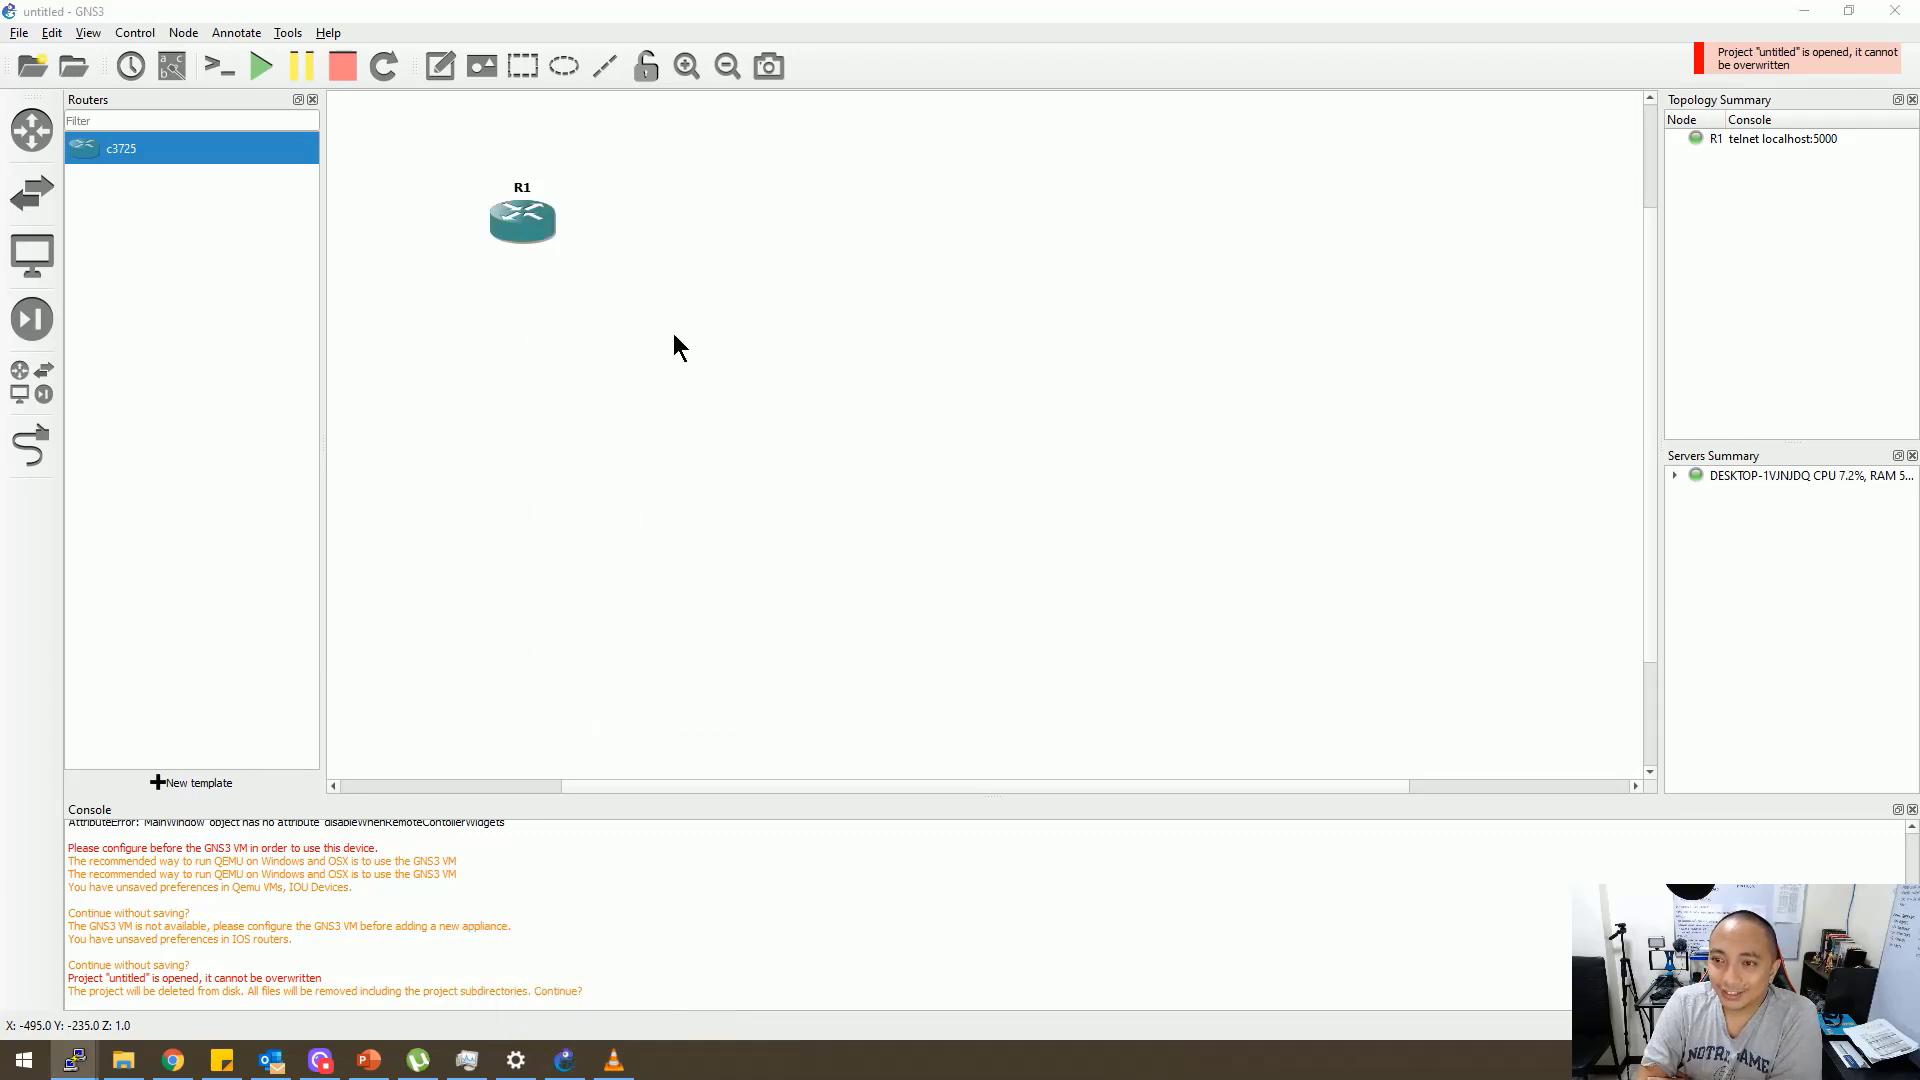
{"action": "left_click_drag", "start_coordinate": [1147, 322], "coordinate": [1256, 206]}
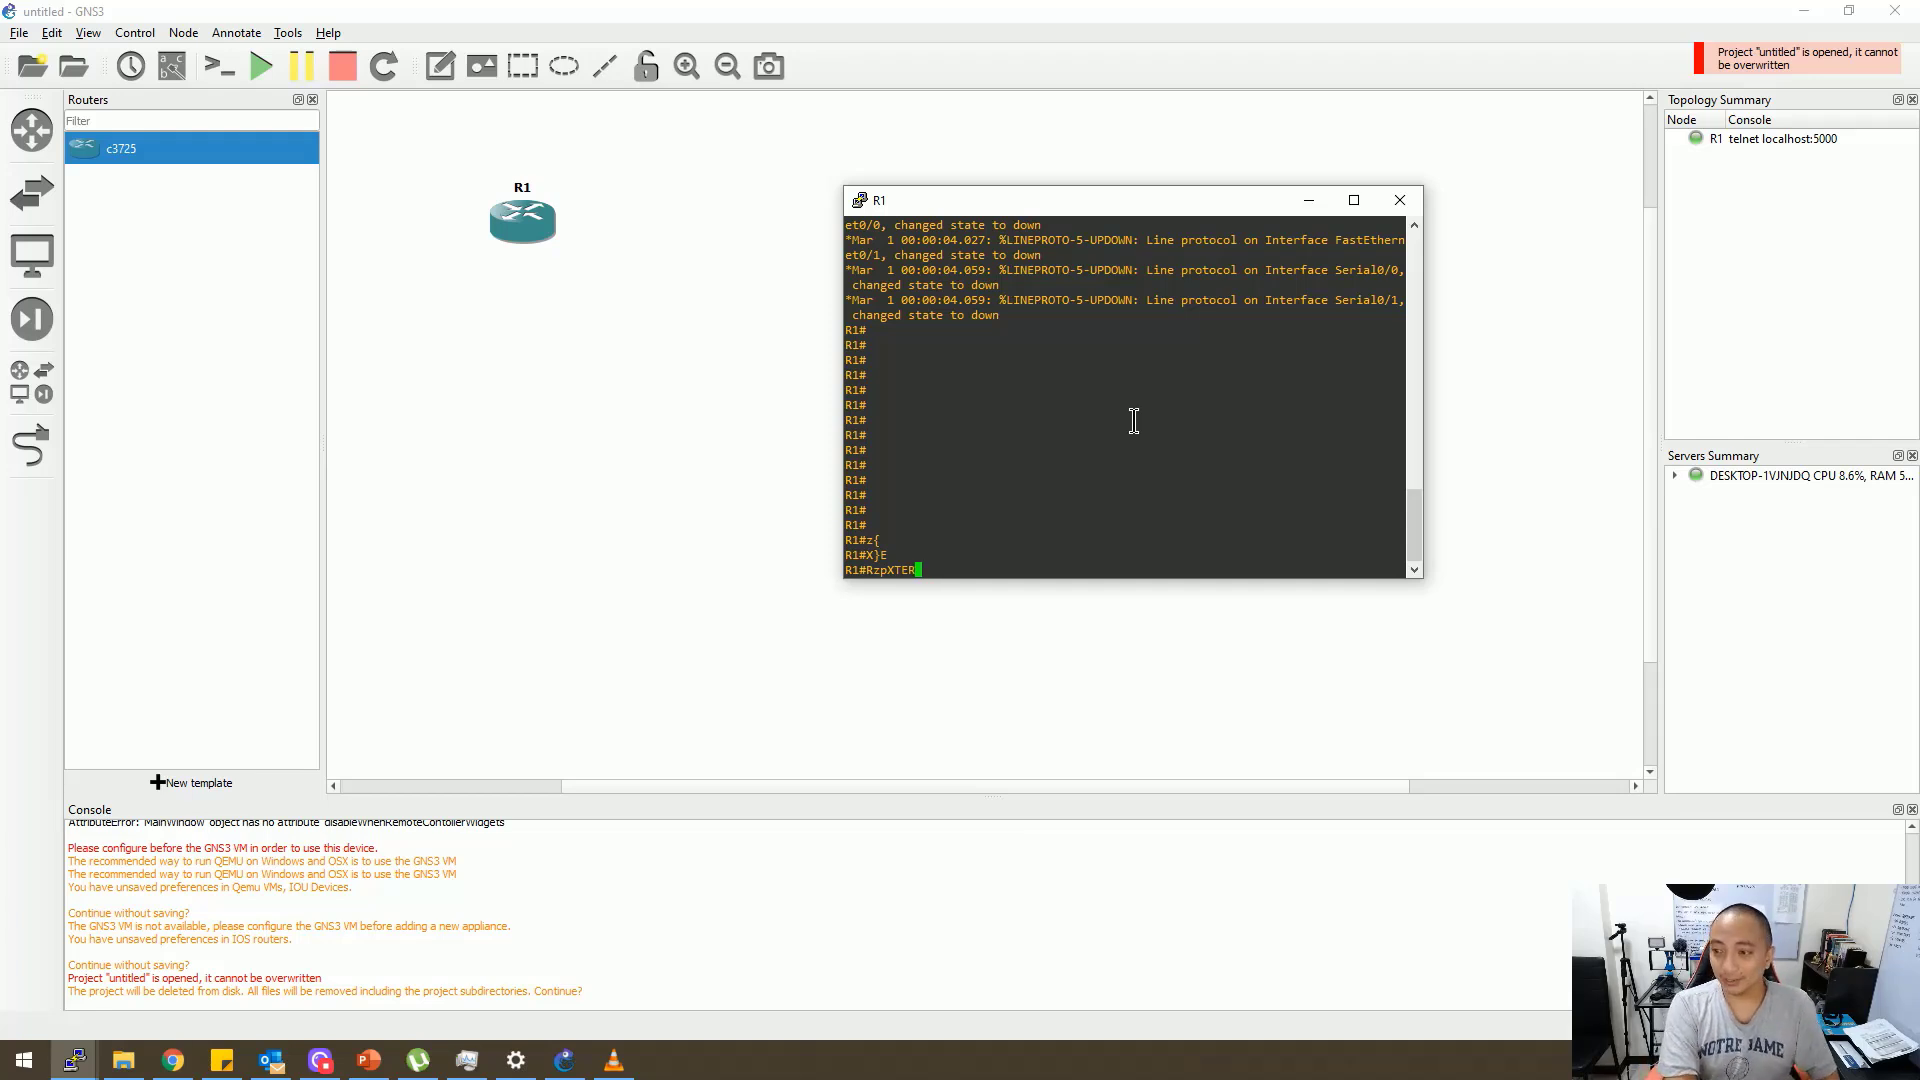
Clear the stray characters from the R1 prompt and run show run, paging through the configuration
{"action": "key", "text": "BackSpace"}
{"action": "key", "text": "BackSpace"}
{"action": "key", "text": "BackSpace"}
{"action": "key", "text": "BackSpace"}
{"action": "key", "text": "BackSpace"}
{"action": "key", "text": "BackSpace"}
{"action": "key", "text": "BackSpace"}
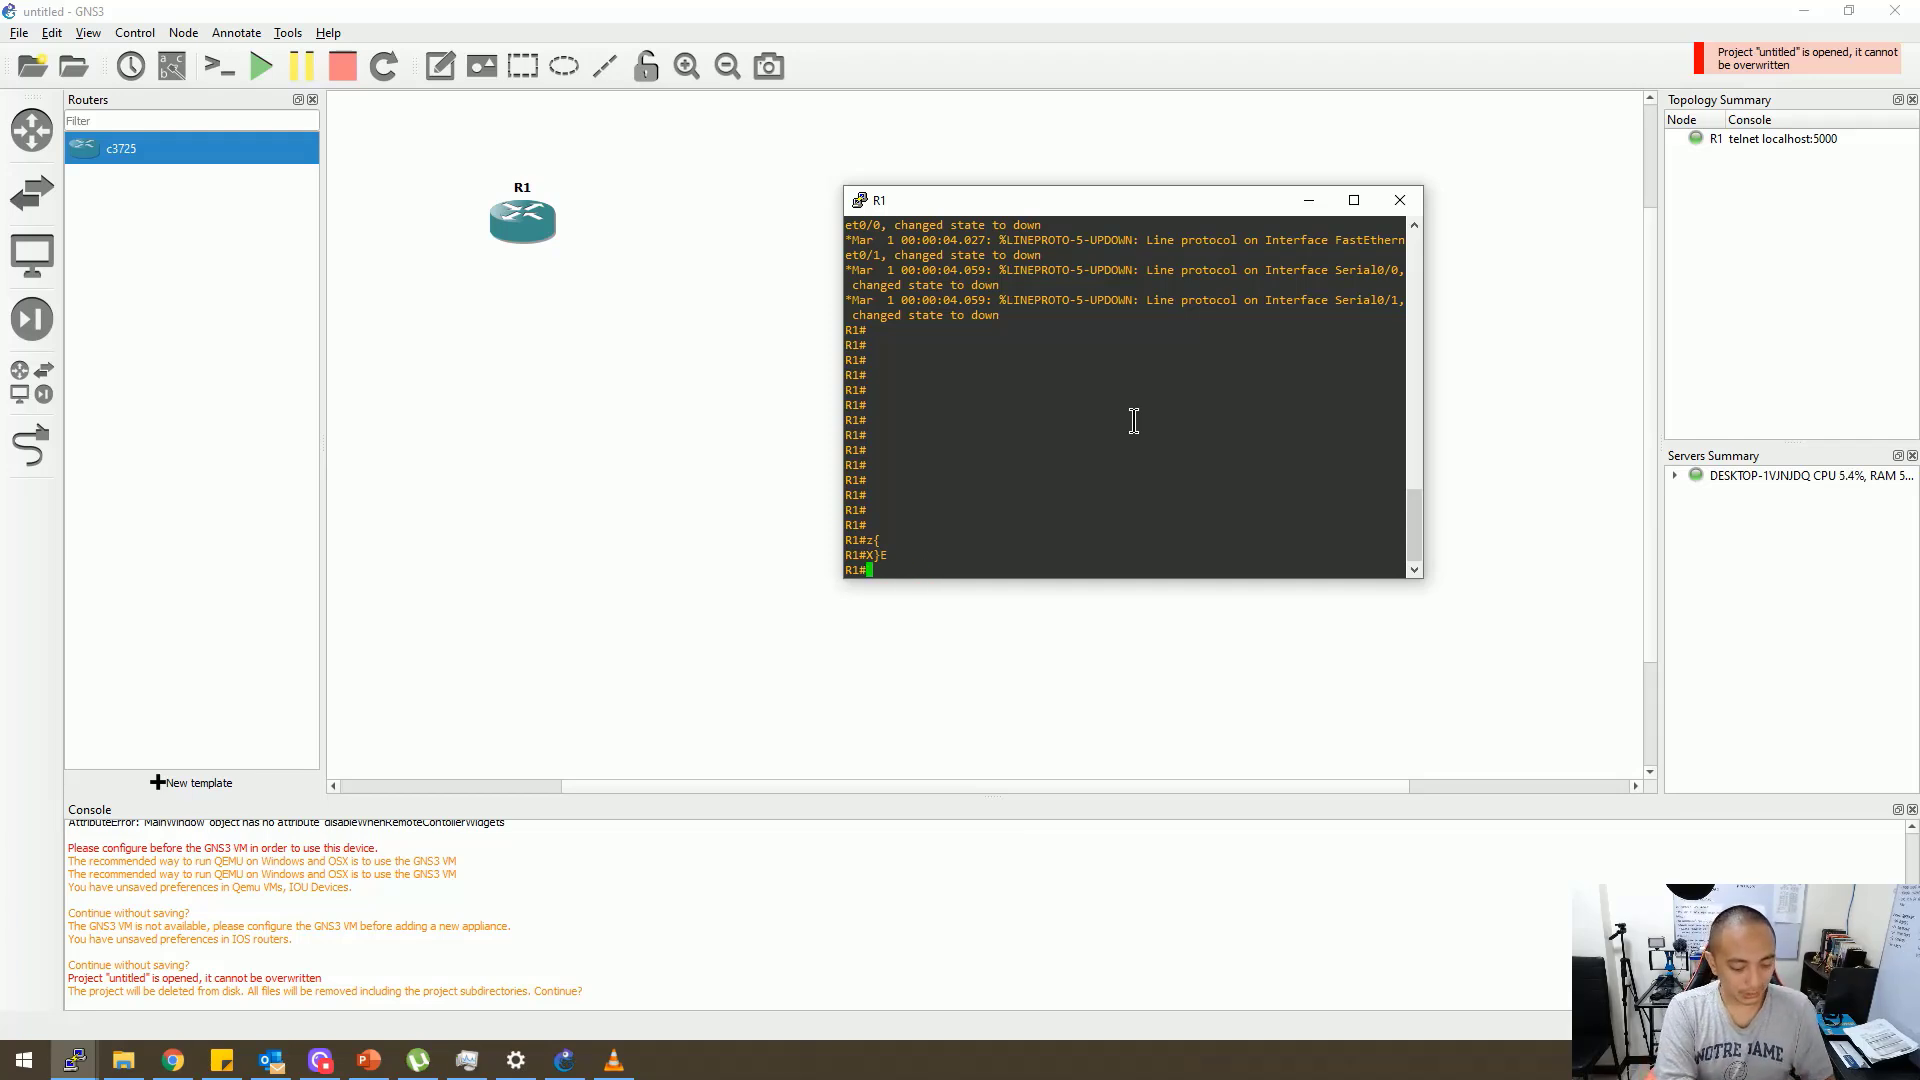
{"action": "type", "text": "show run"}
{"action": "key", "text": "Return"}
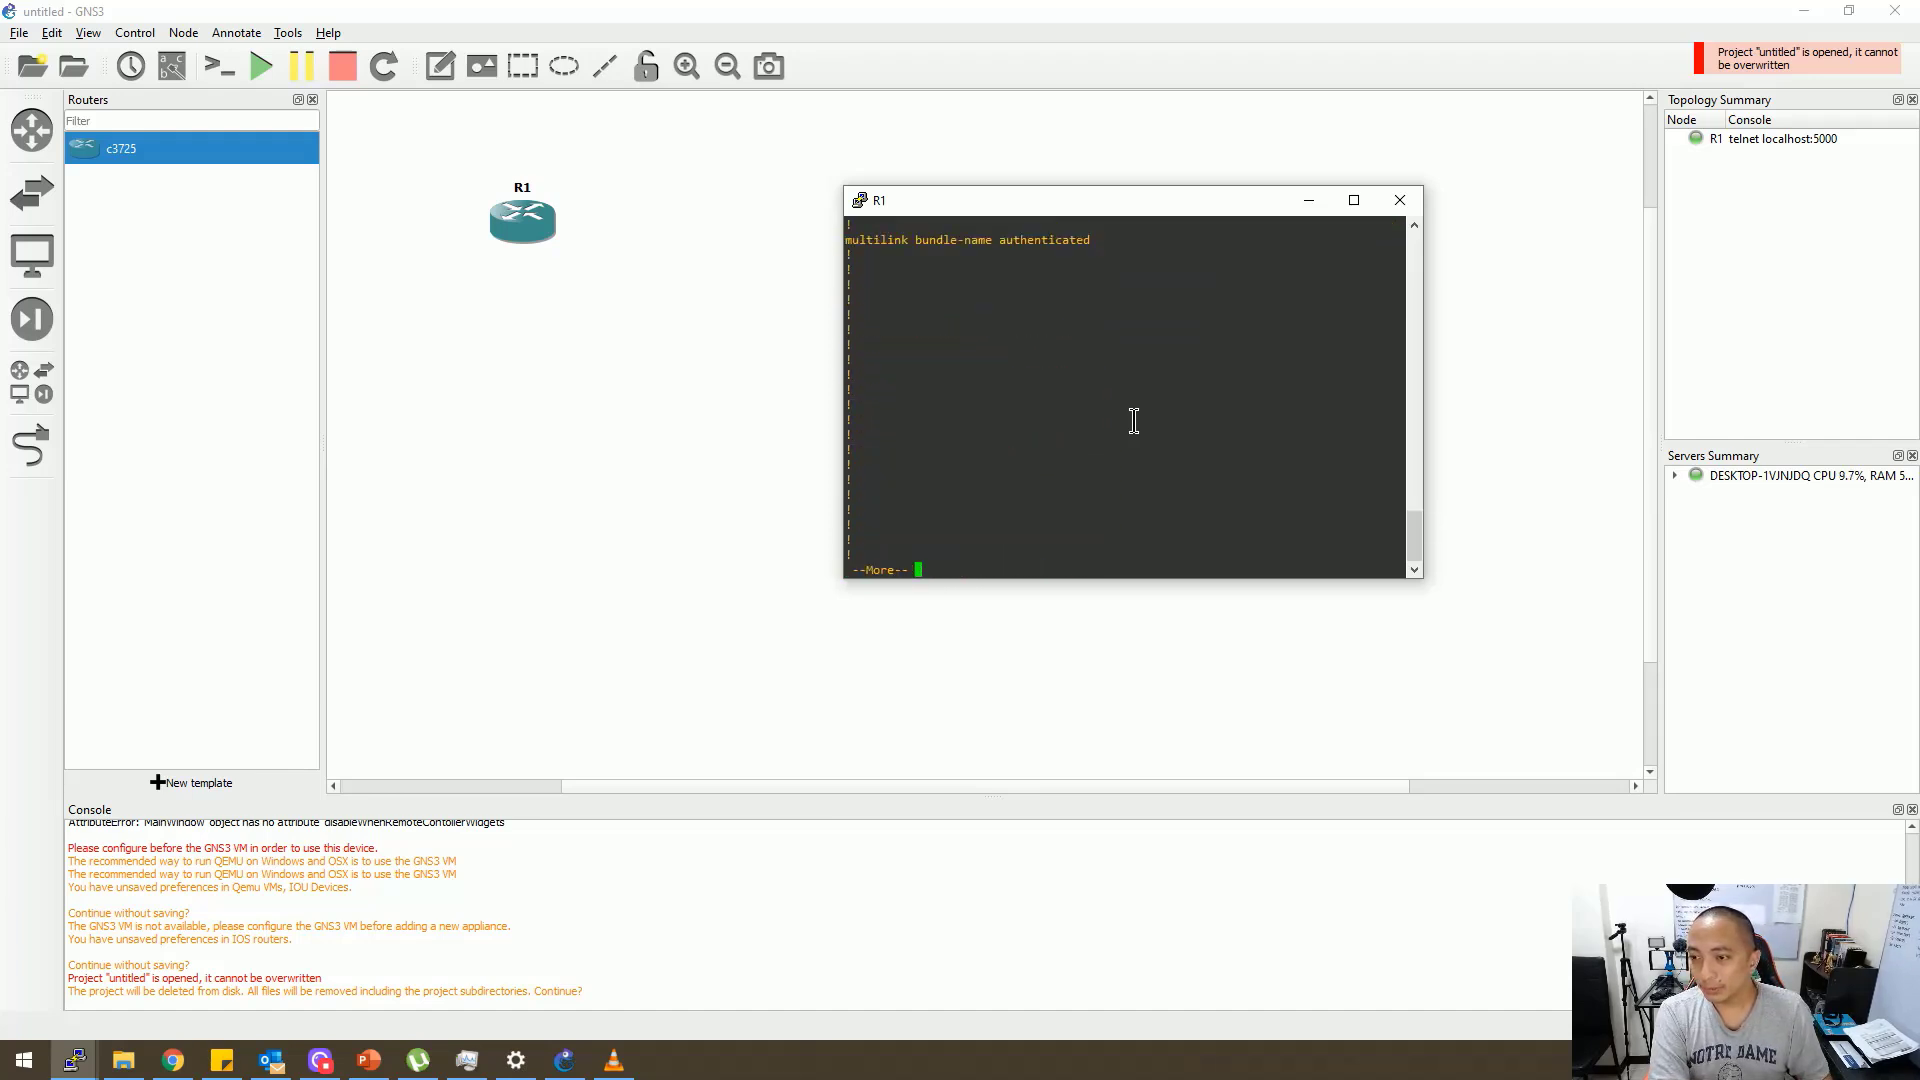
{"action": "key", "text": "space"}
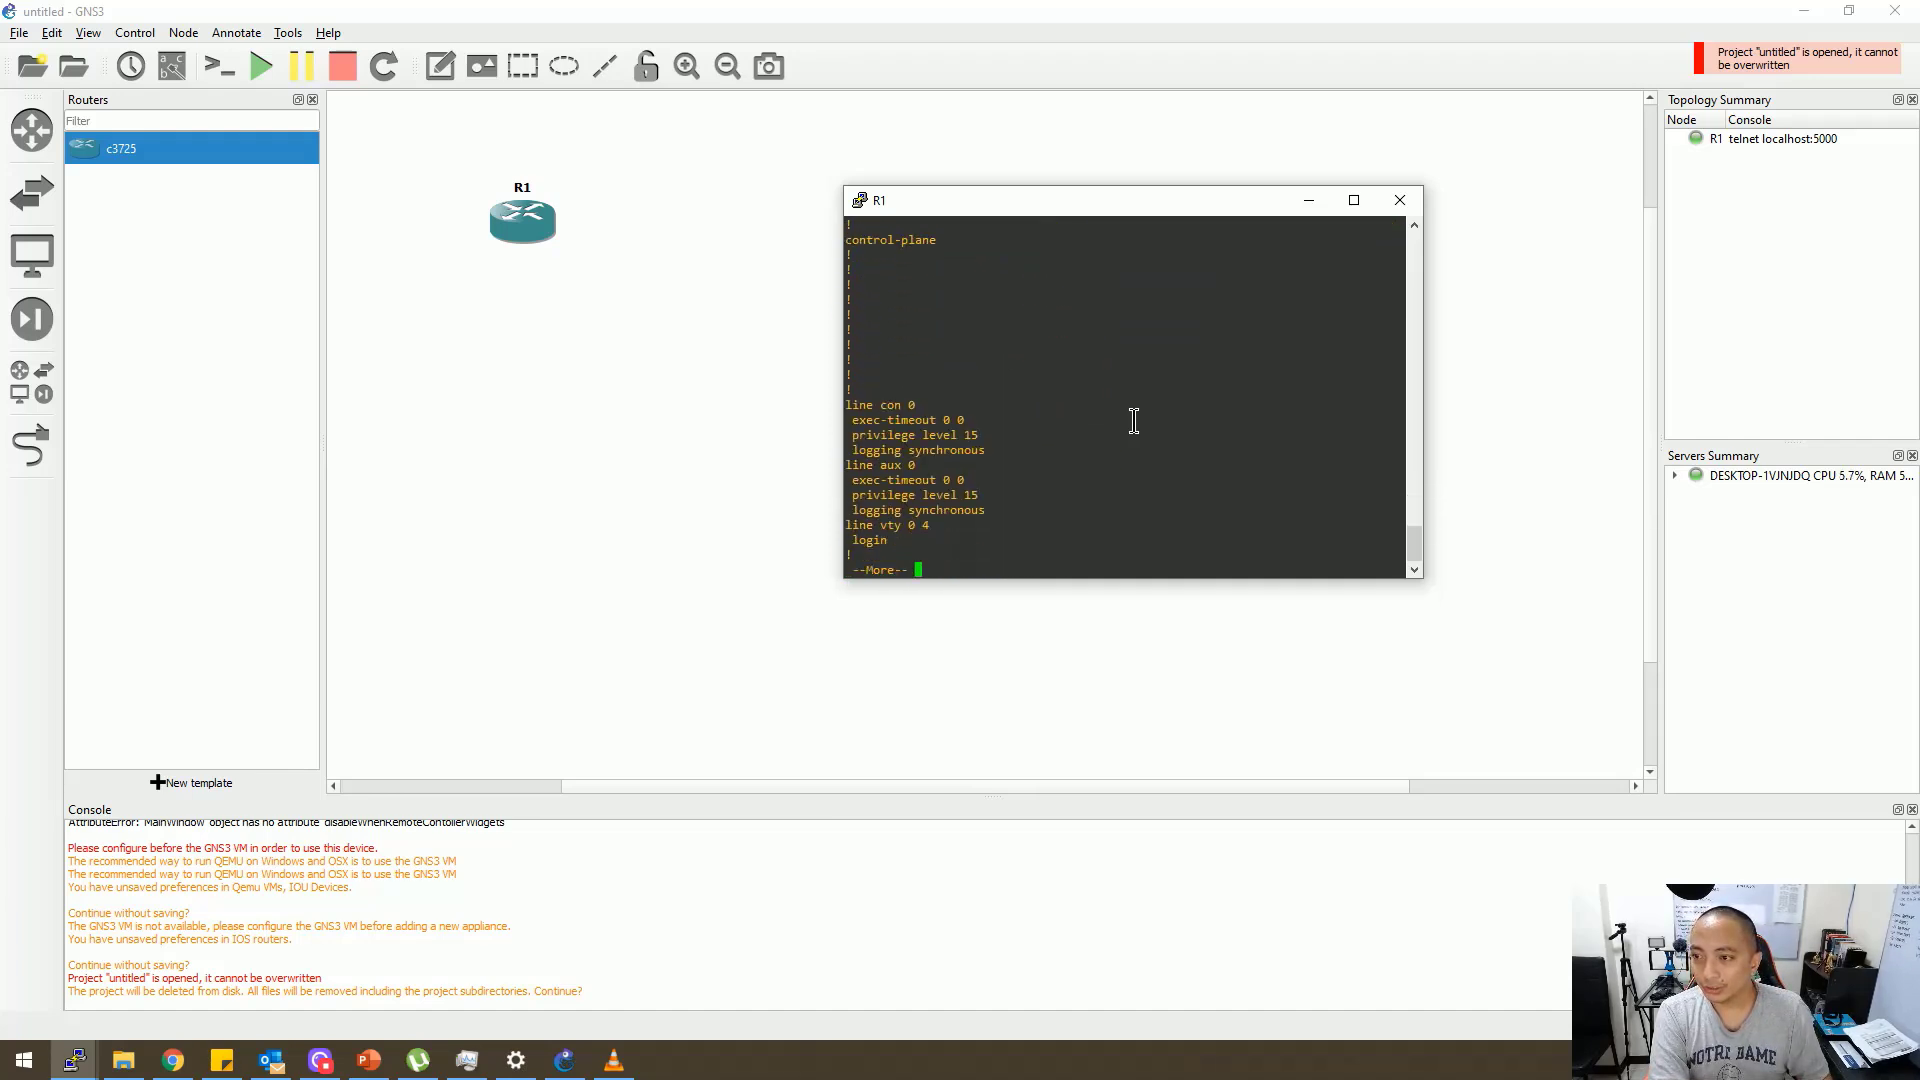
Run show run on R1 again and page to the end, examining the FastEthernet and Serial interface sections
{"action": "type", "text": "show run"}
{"action": "key", "text": "Return"}
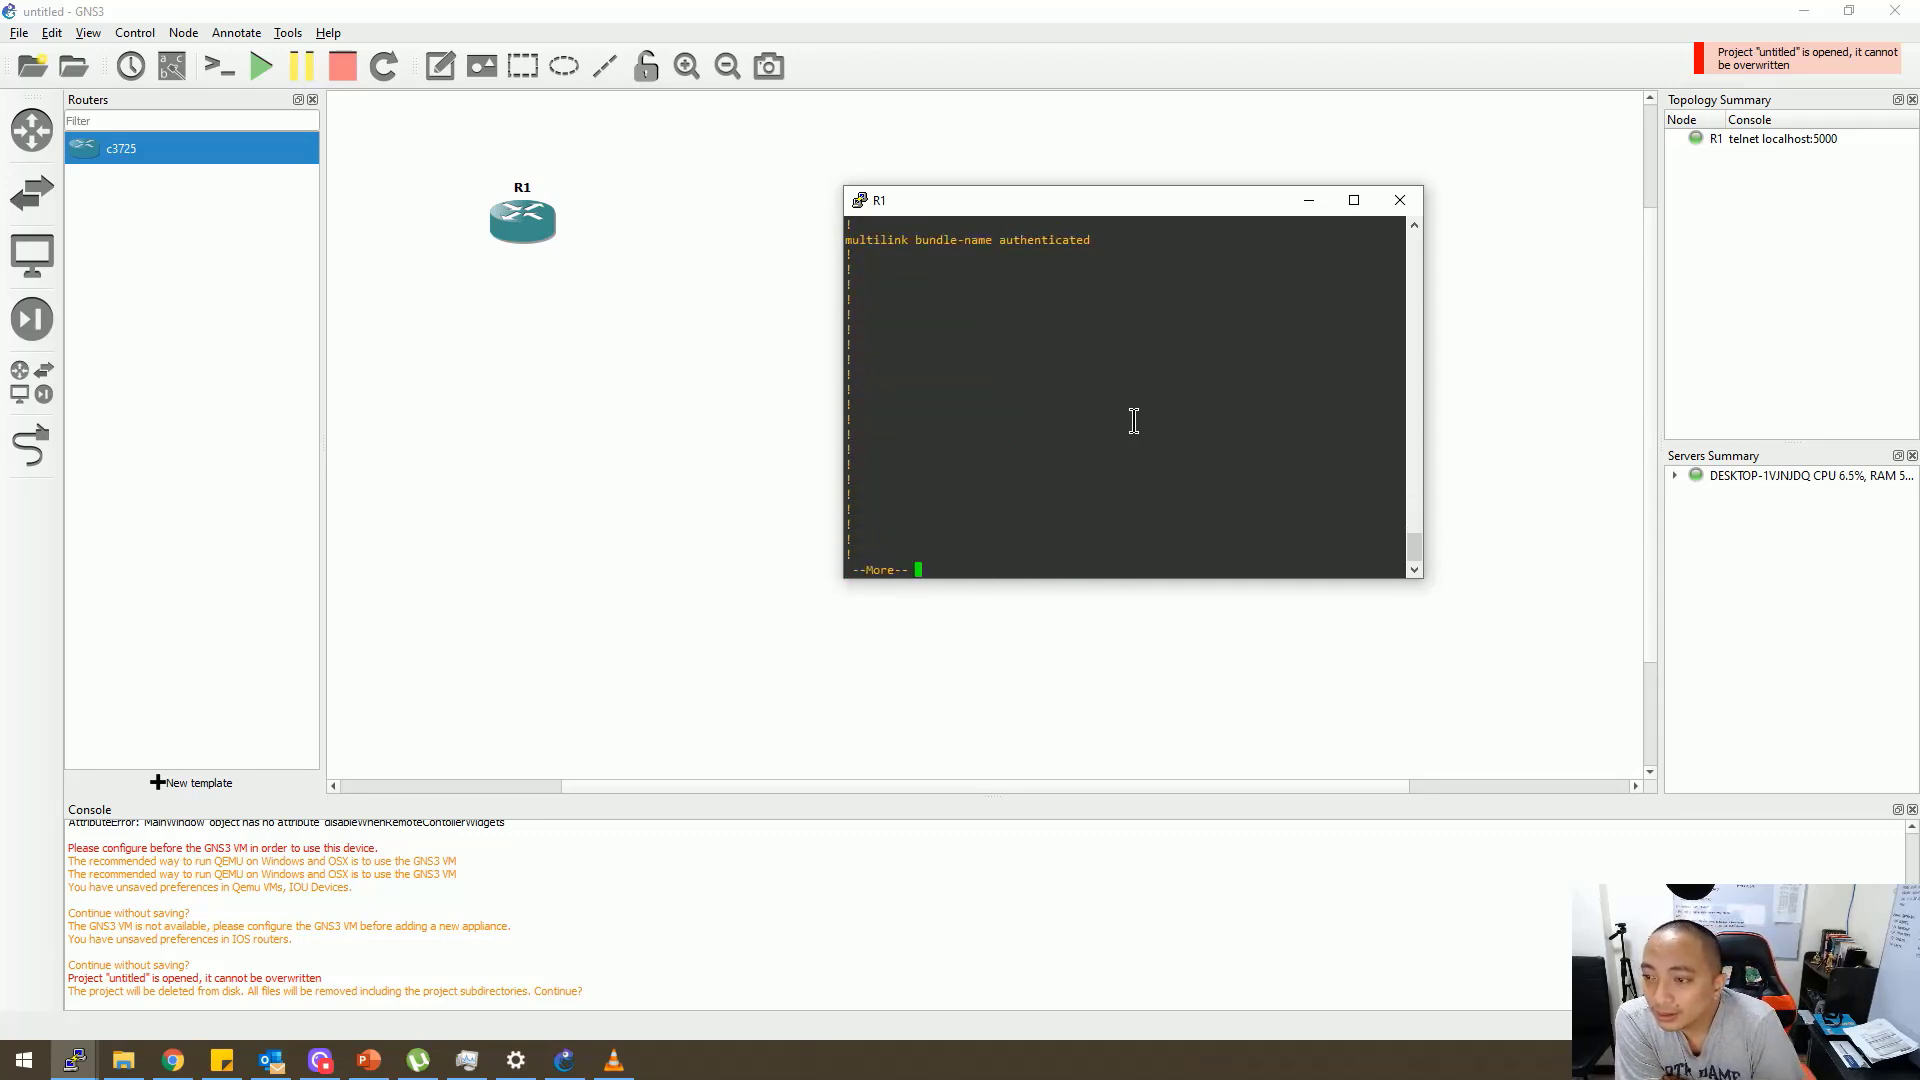
{"action": "key", "text": "space"}
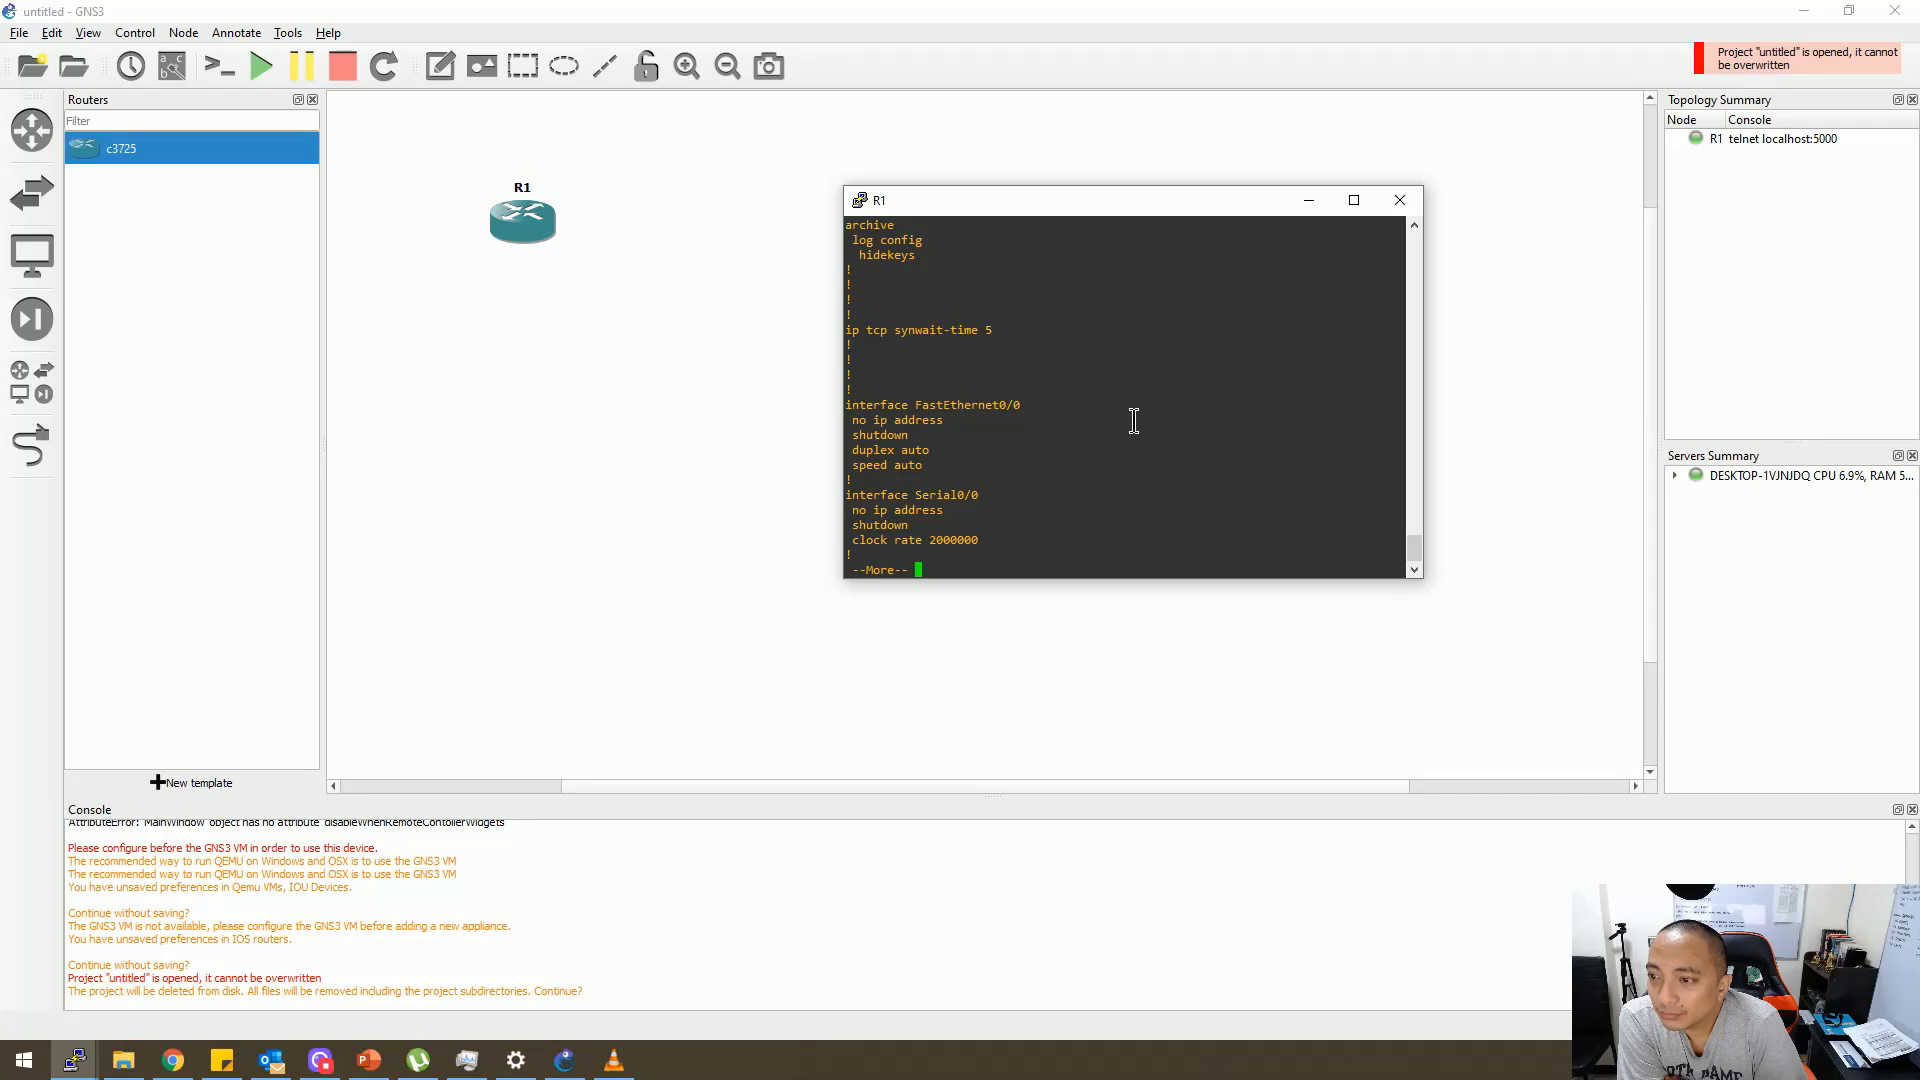
{"action": "key", "text": "space"}
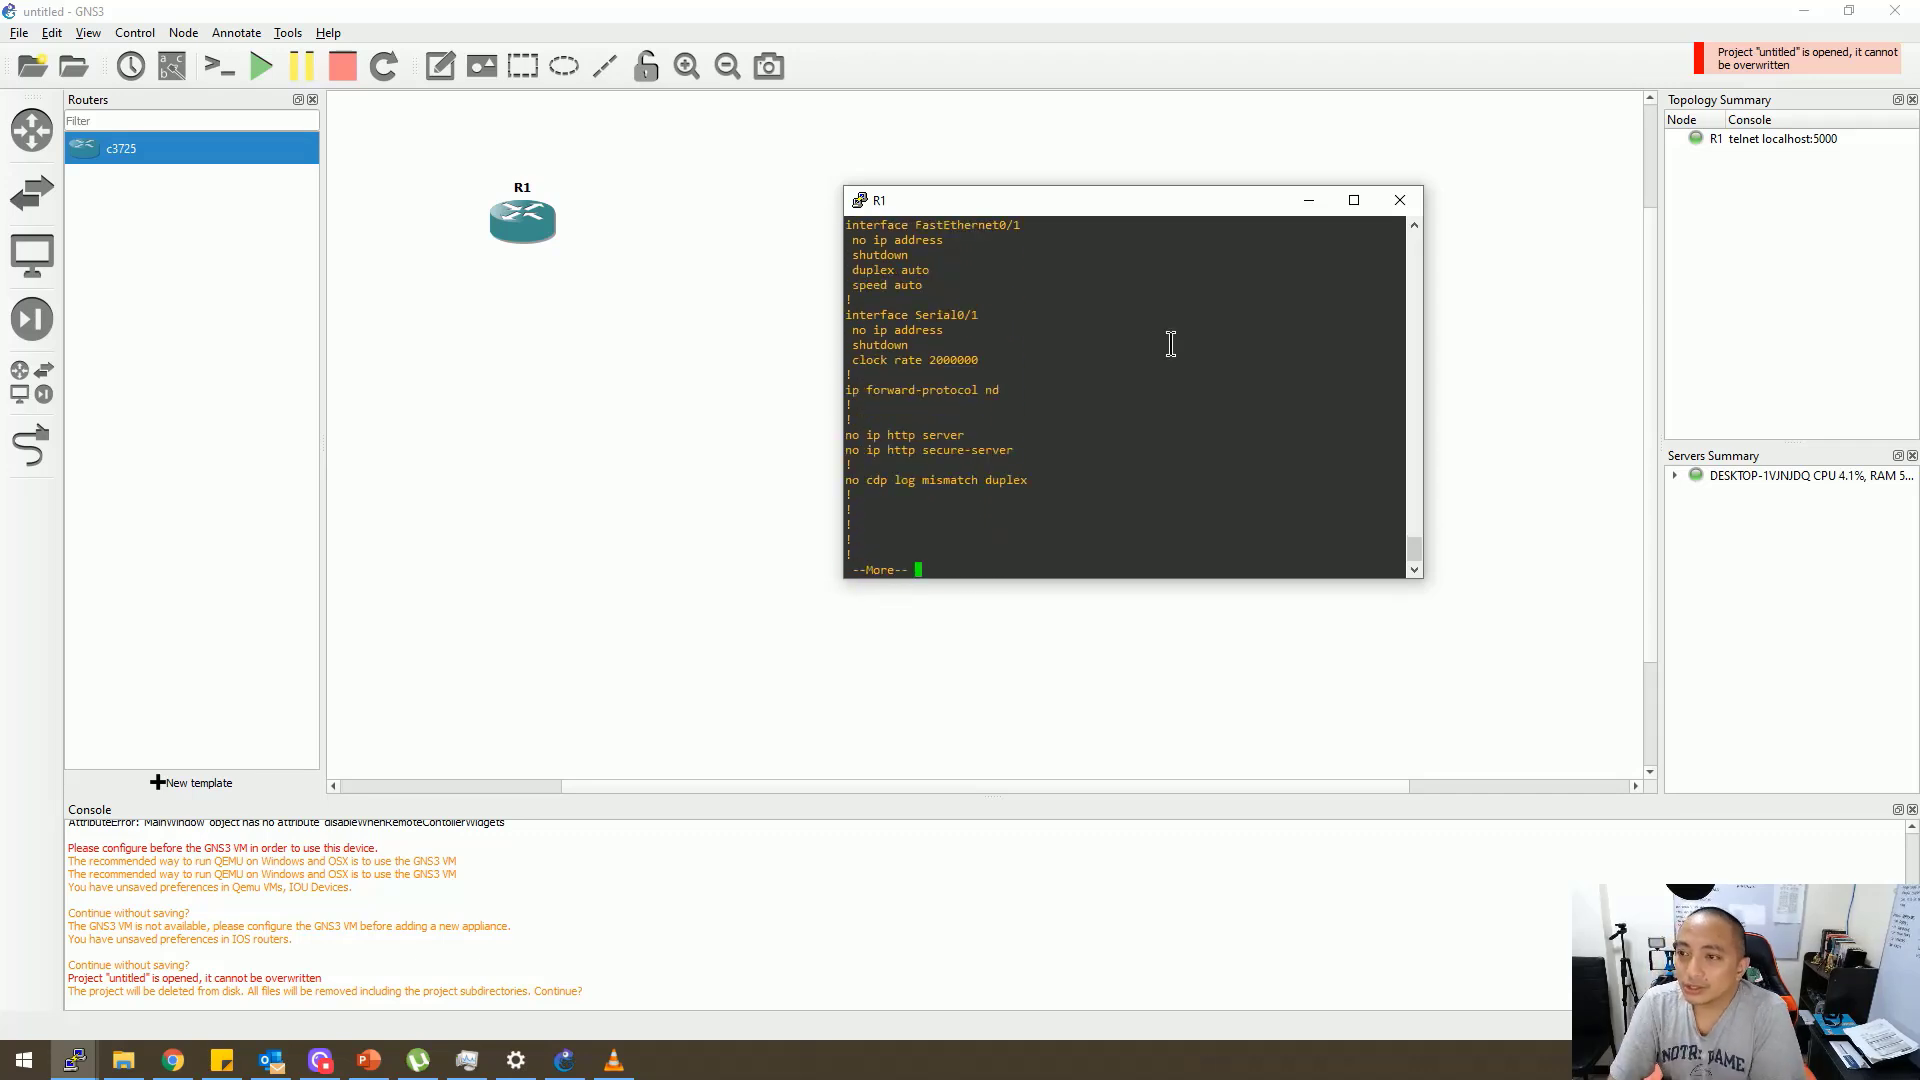
{"action": "scroll", "coordinate": [1160, 345], "scroll_direction": "up", "scroll_amount": 8}
{"action": "scroll", "coordinate": [1121, 410], "scroll_direction": "down", "scroll_amount": 4}
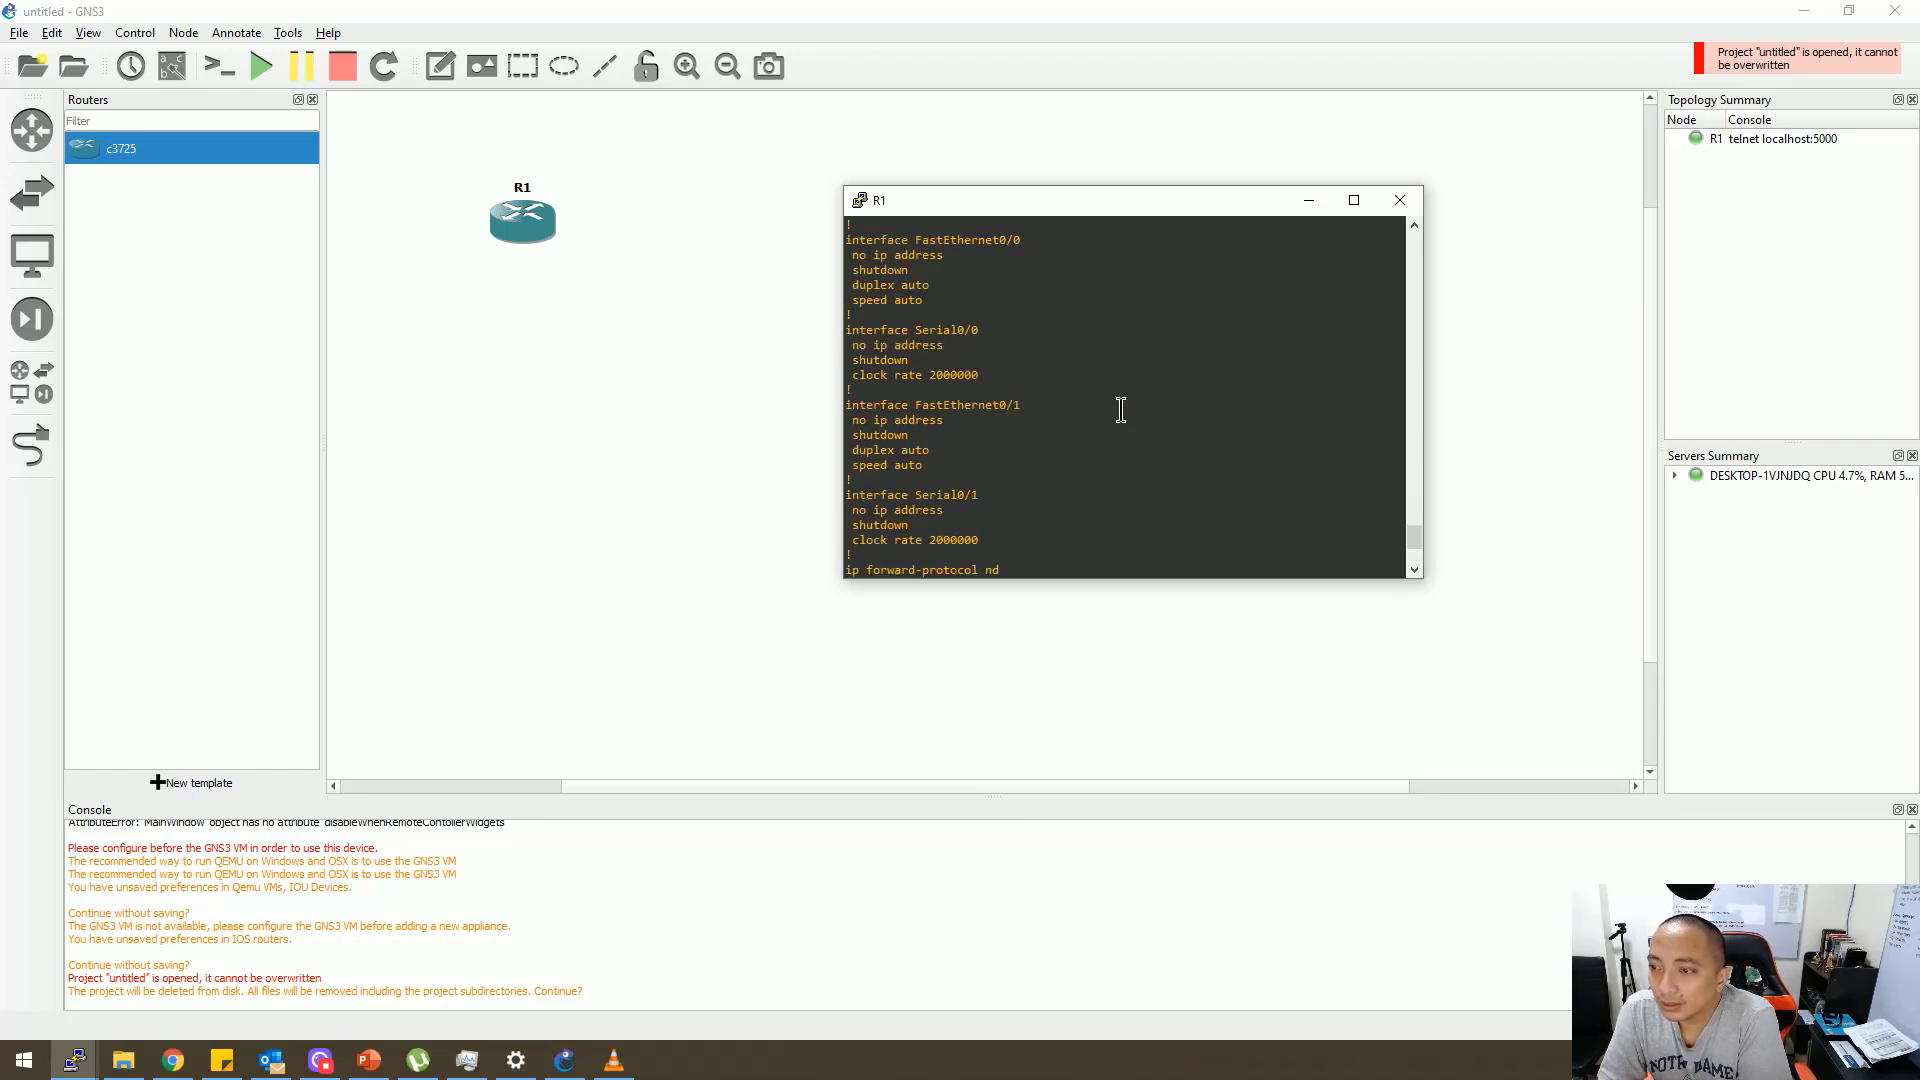
{"action": "scroll", "coordinate": [1120, 410], "scroll_direction": "down", "scroll_amount": 4}
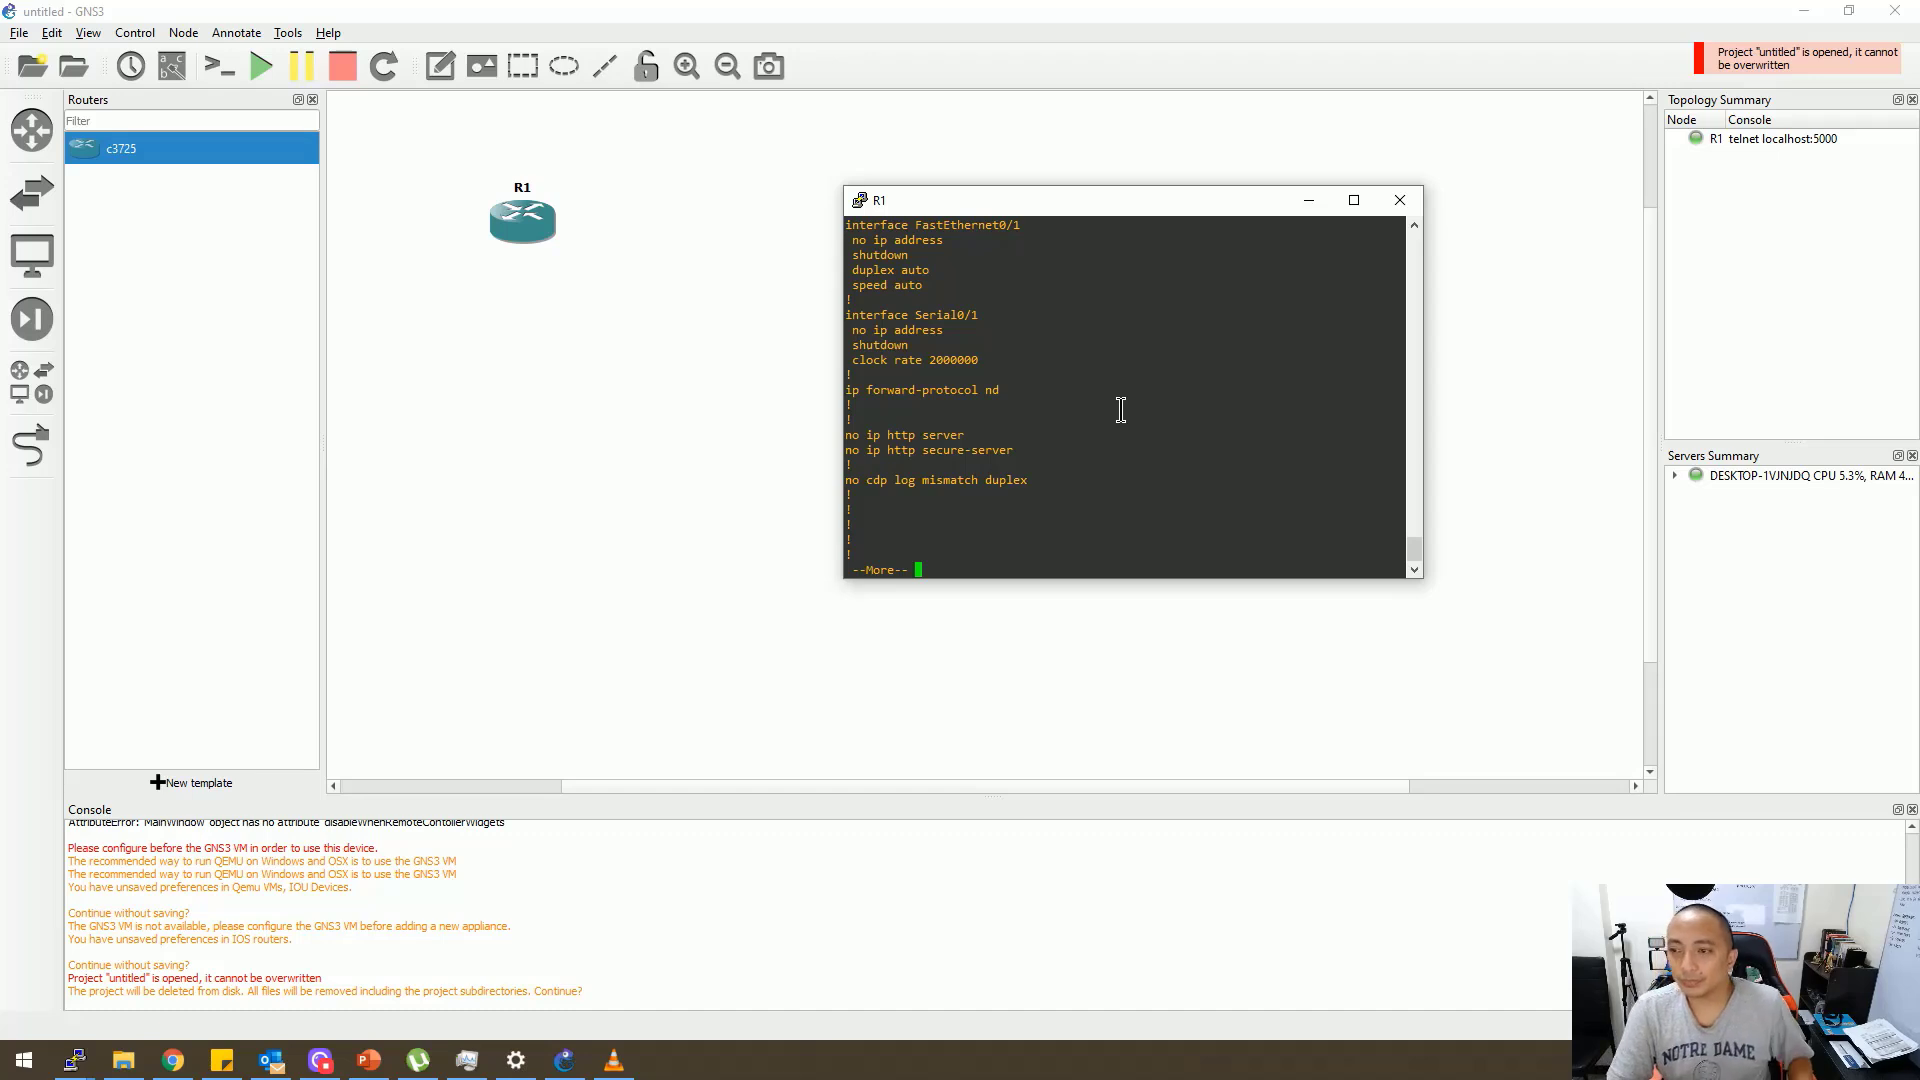
{"action": "key", "text": "space"}
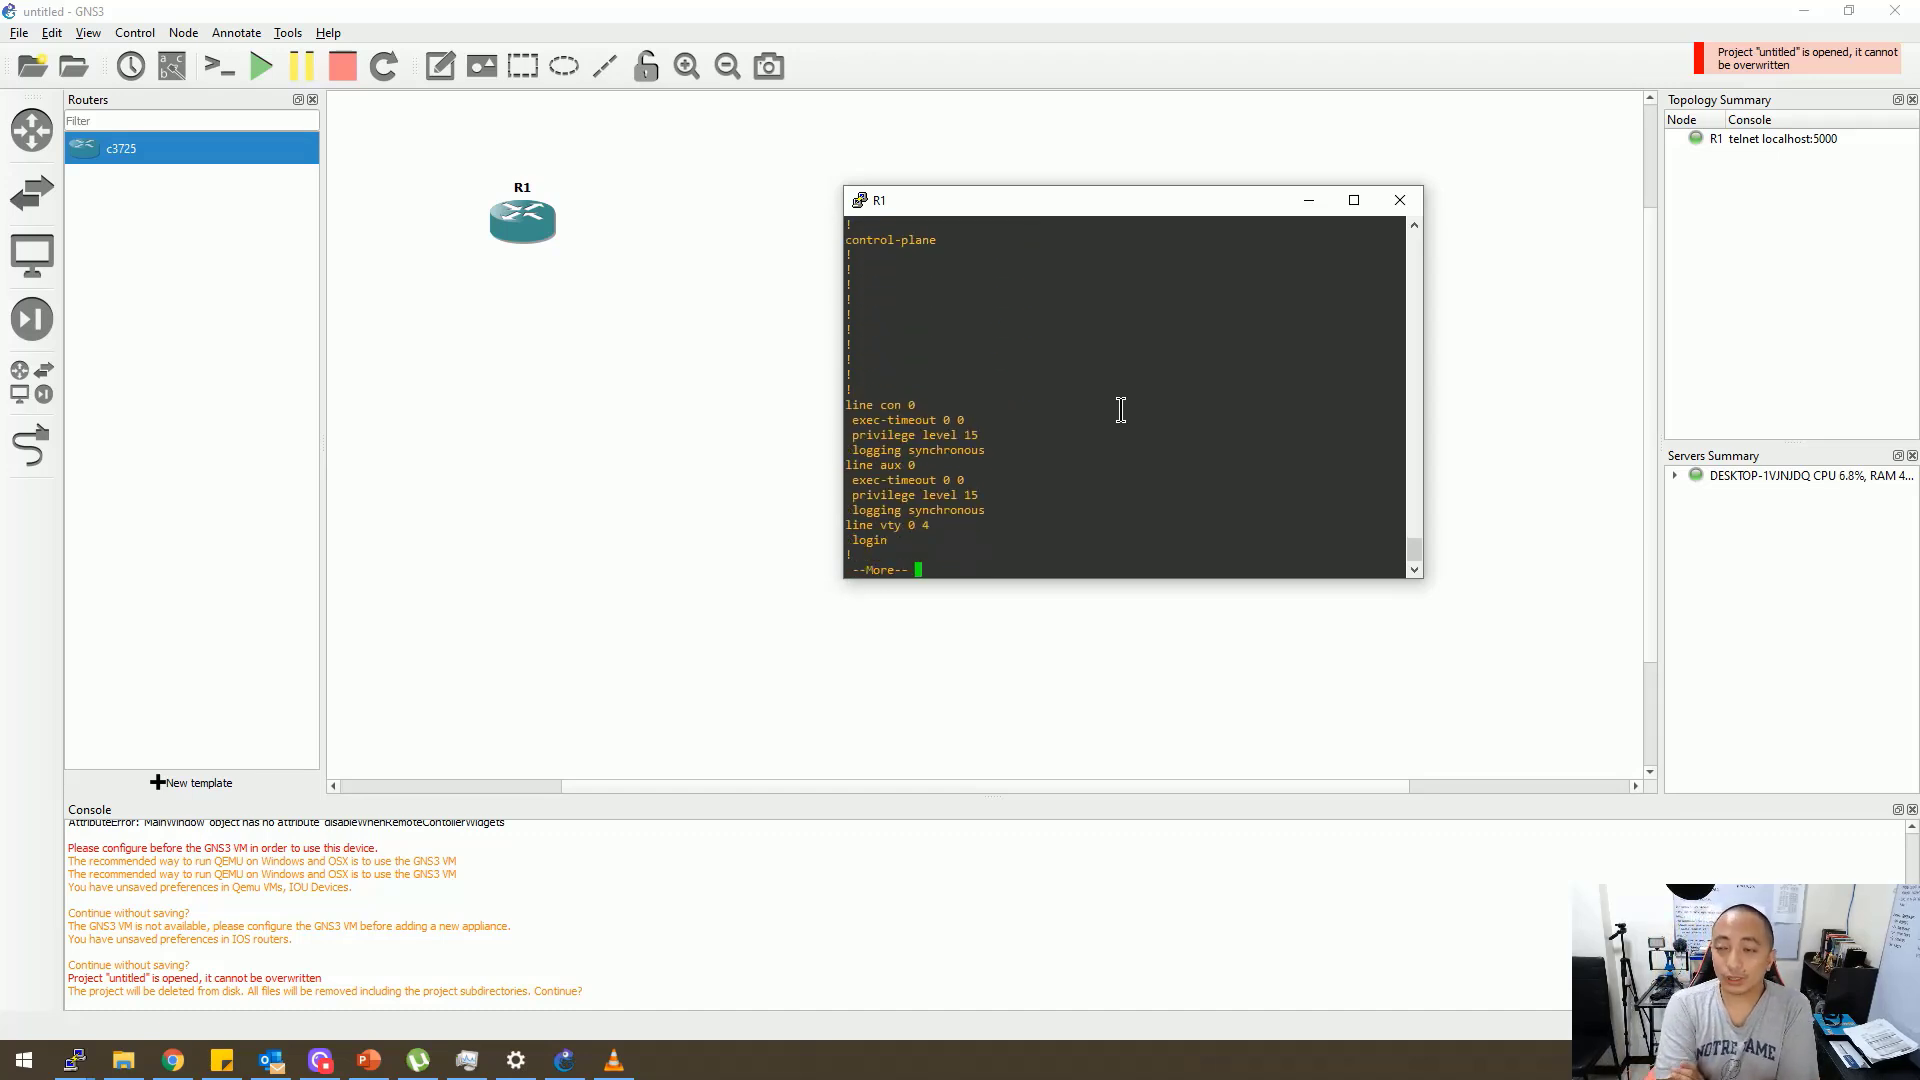
{"action": "key", "text": "space"}
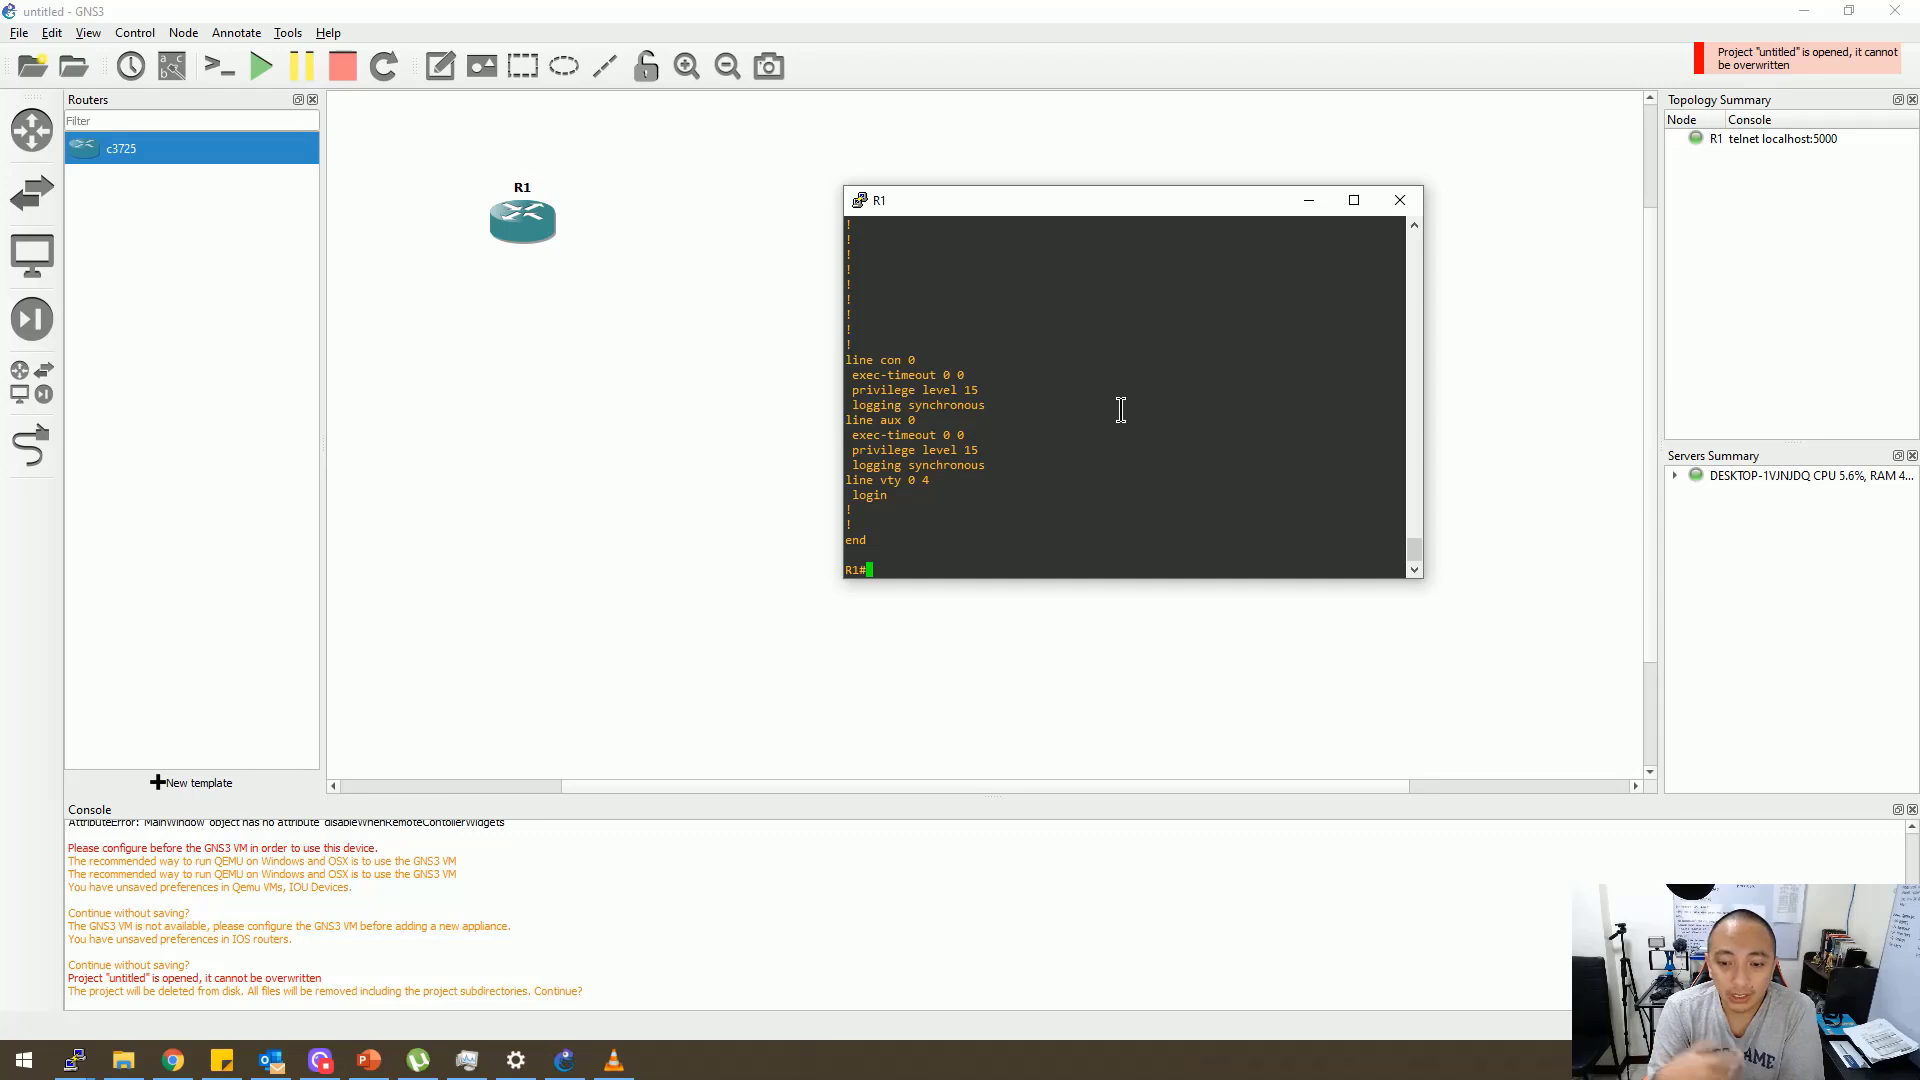
Switch to Chrome and browse the most popular appliances on the GNS3 Marketplace page gns3.com/marketplace/appliances
{"action": "left_click", "coordinate": [173, 1058]}
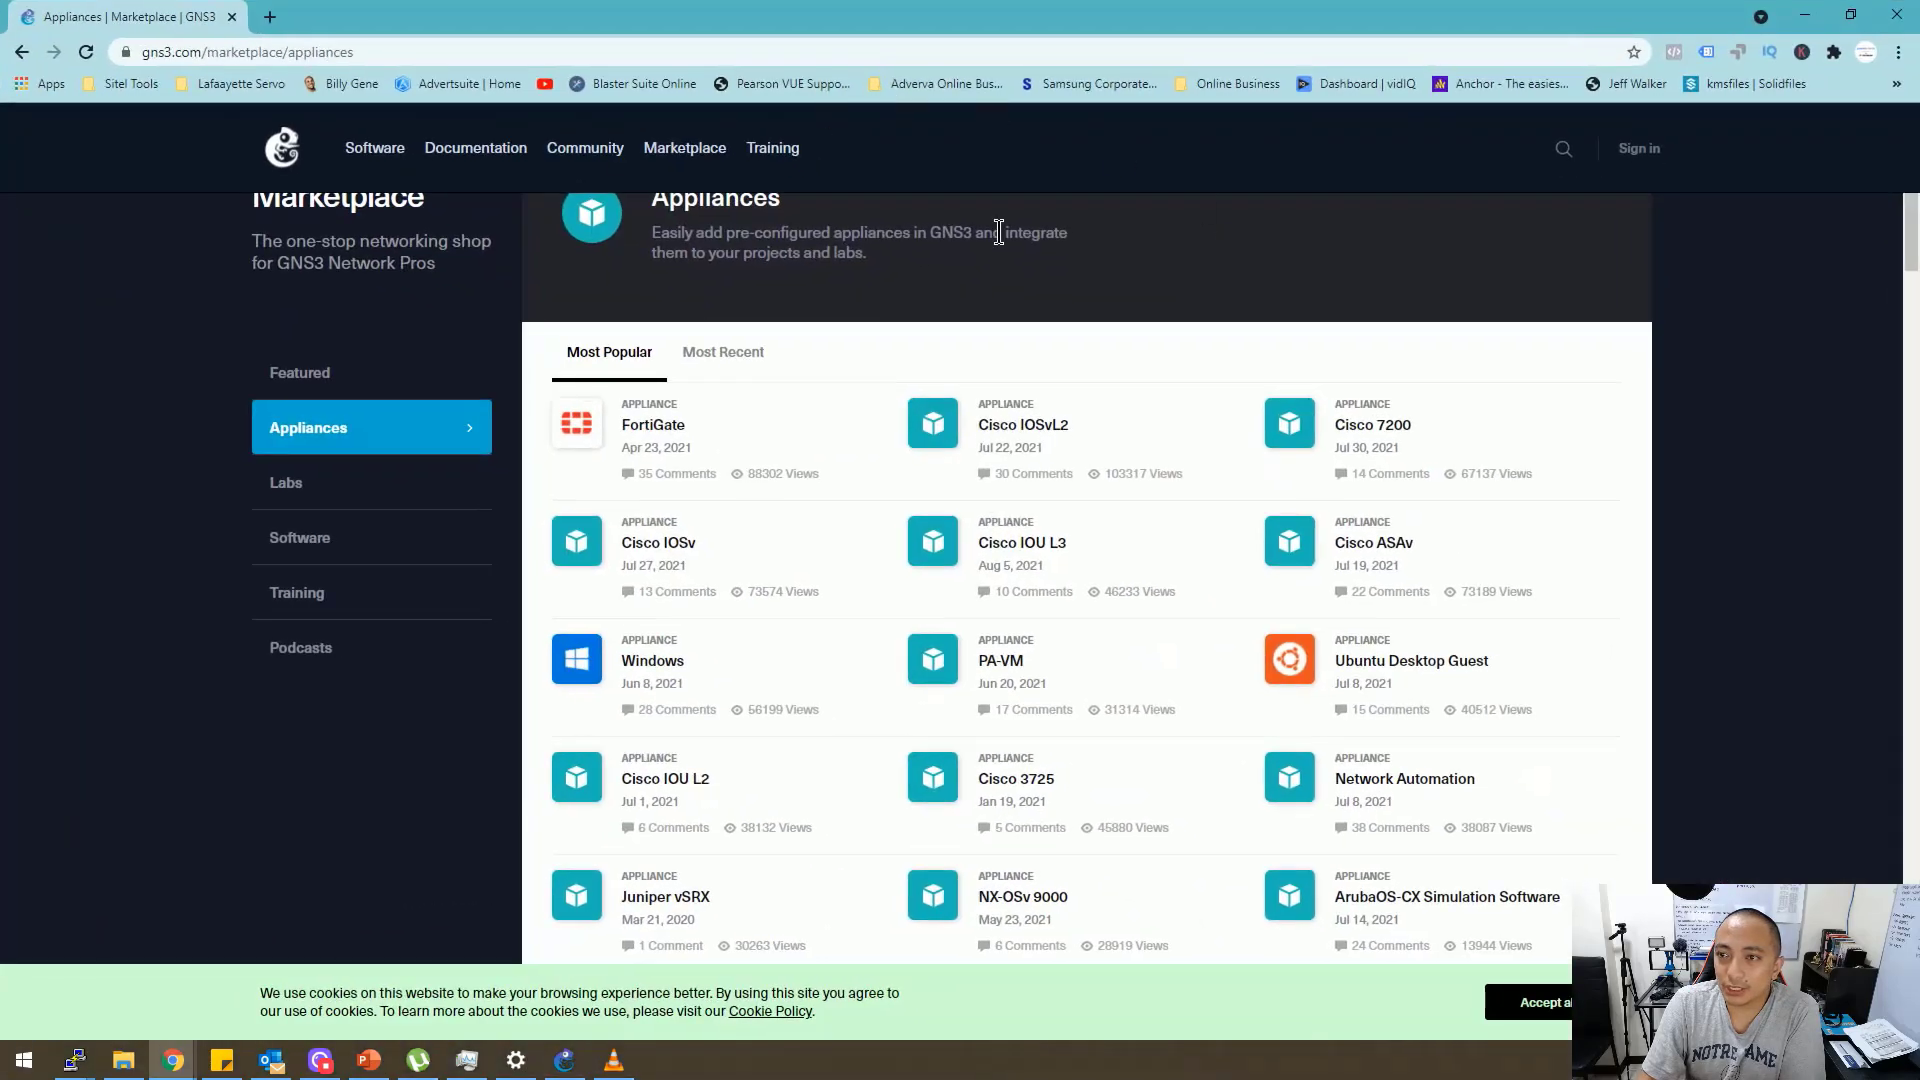
{"action": "left_click", "coordinate": [390, 52]}
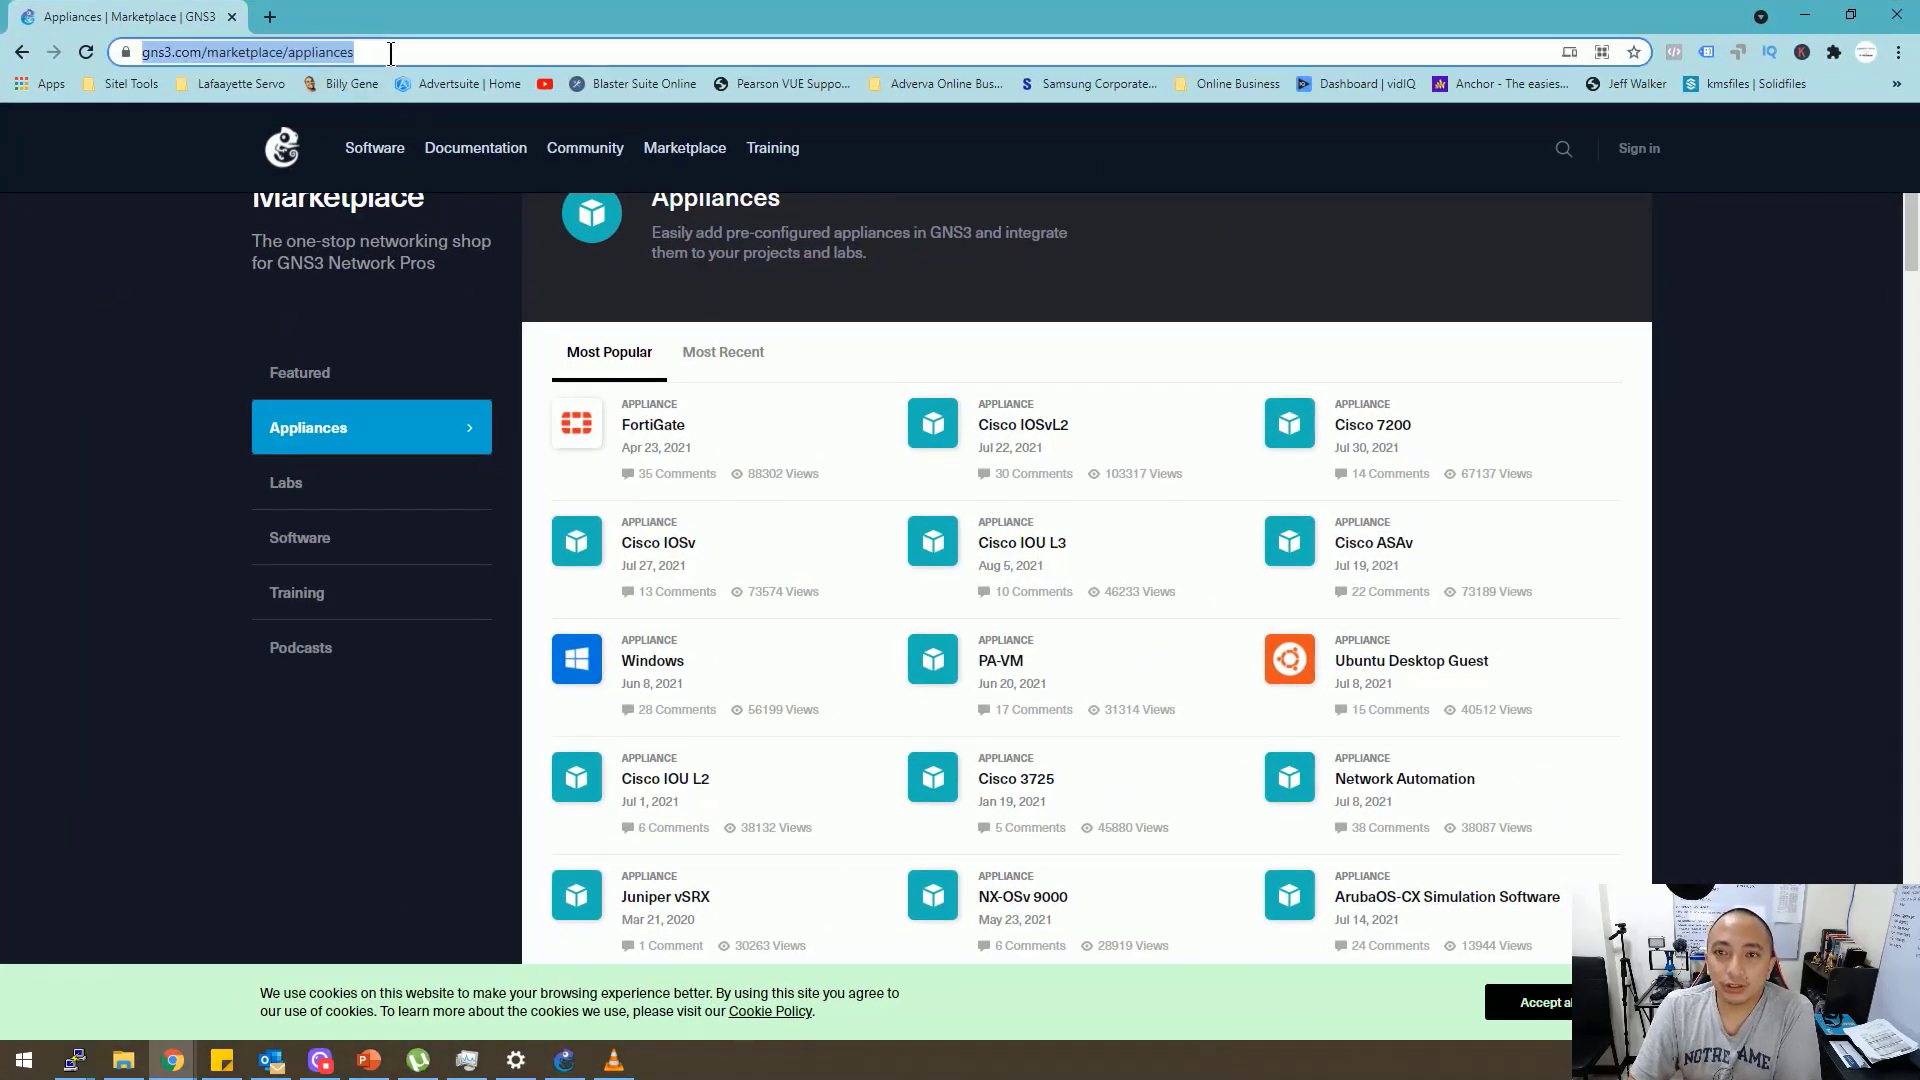
{"action": "left_click", "coordinate": [432, 50]}
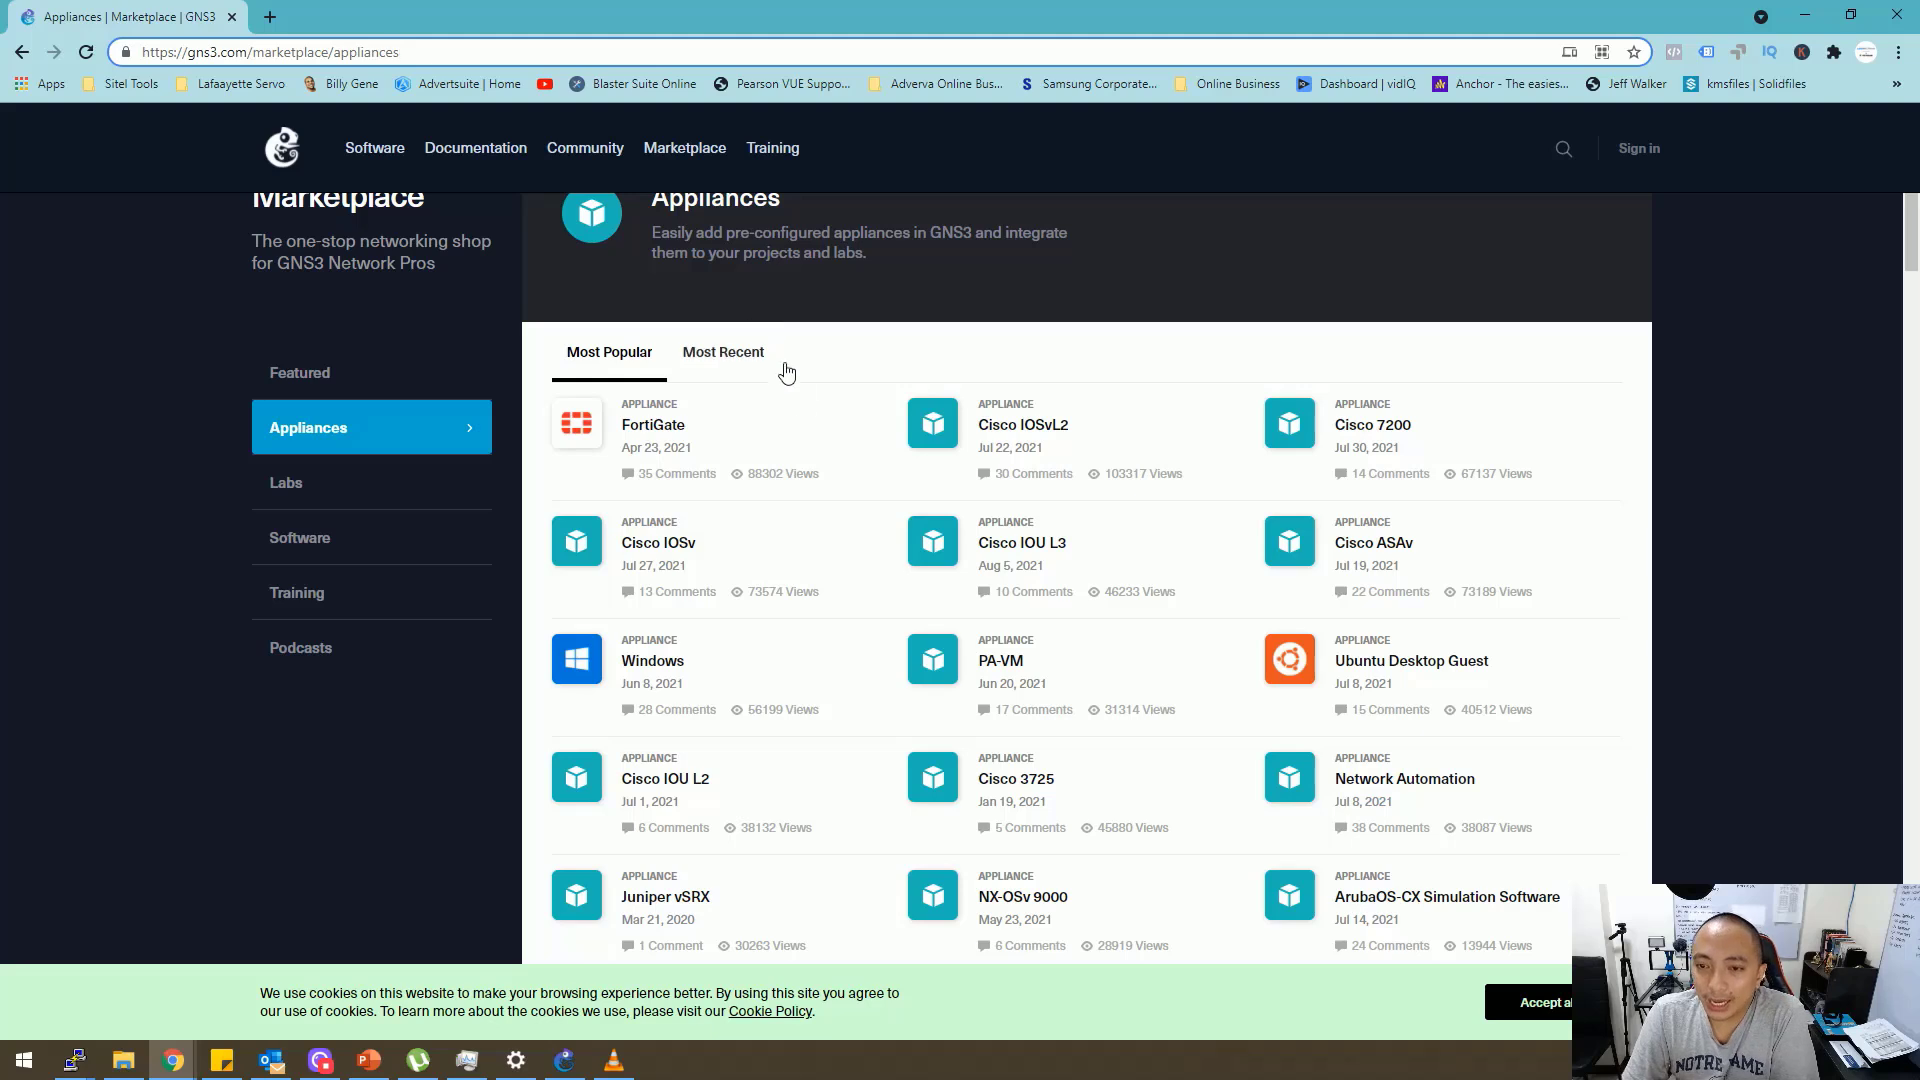
{"action": "scroll", "coordinate": [847, 558], "scroll_direction": "down", "scroll_amount": 2}
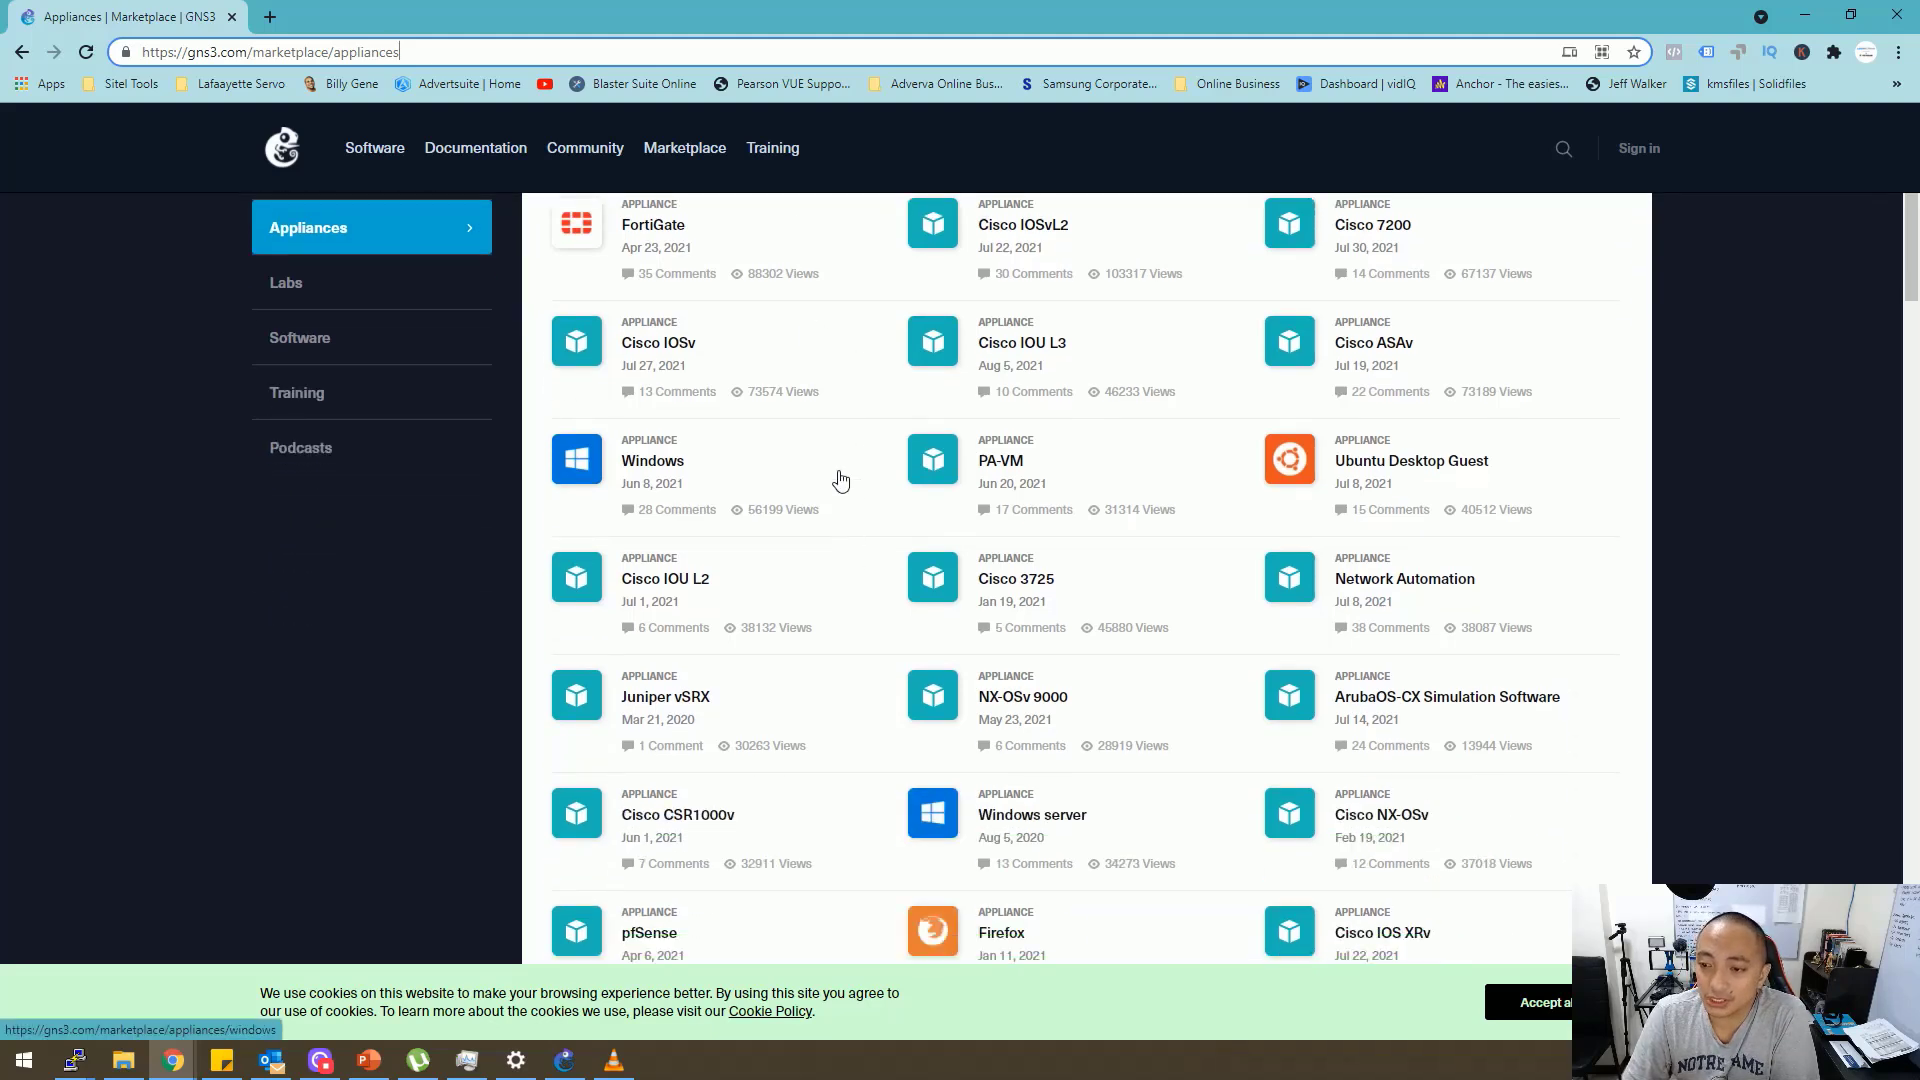
{"action": "scroll", "coordinate": [839, 481], "scroll_direction": "up", "scroll_amount": 3}
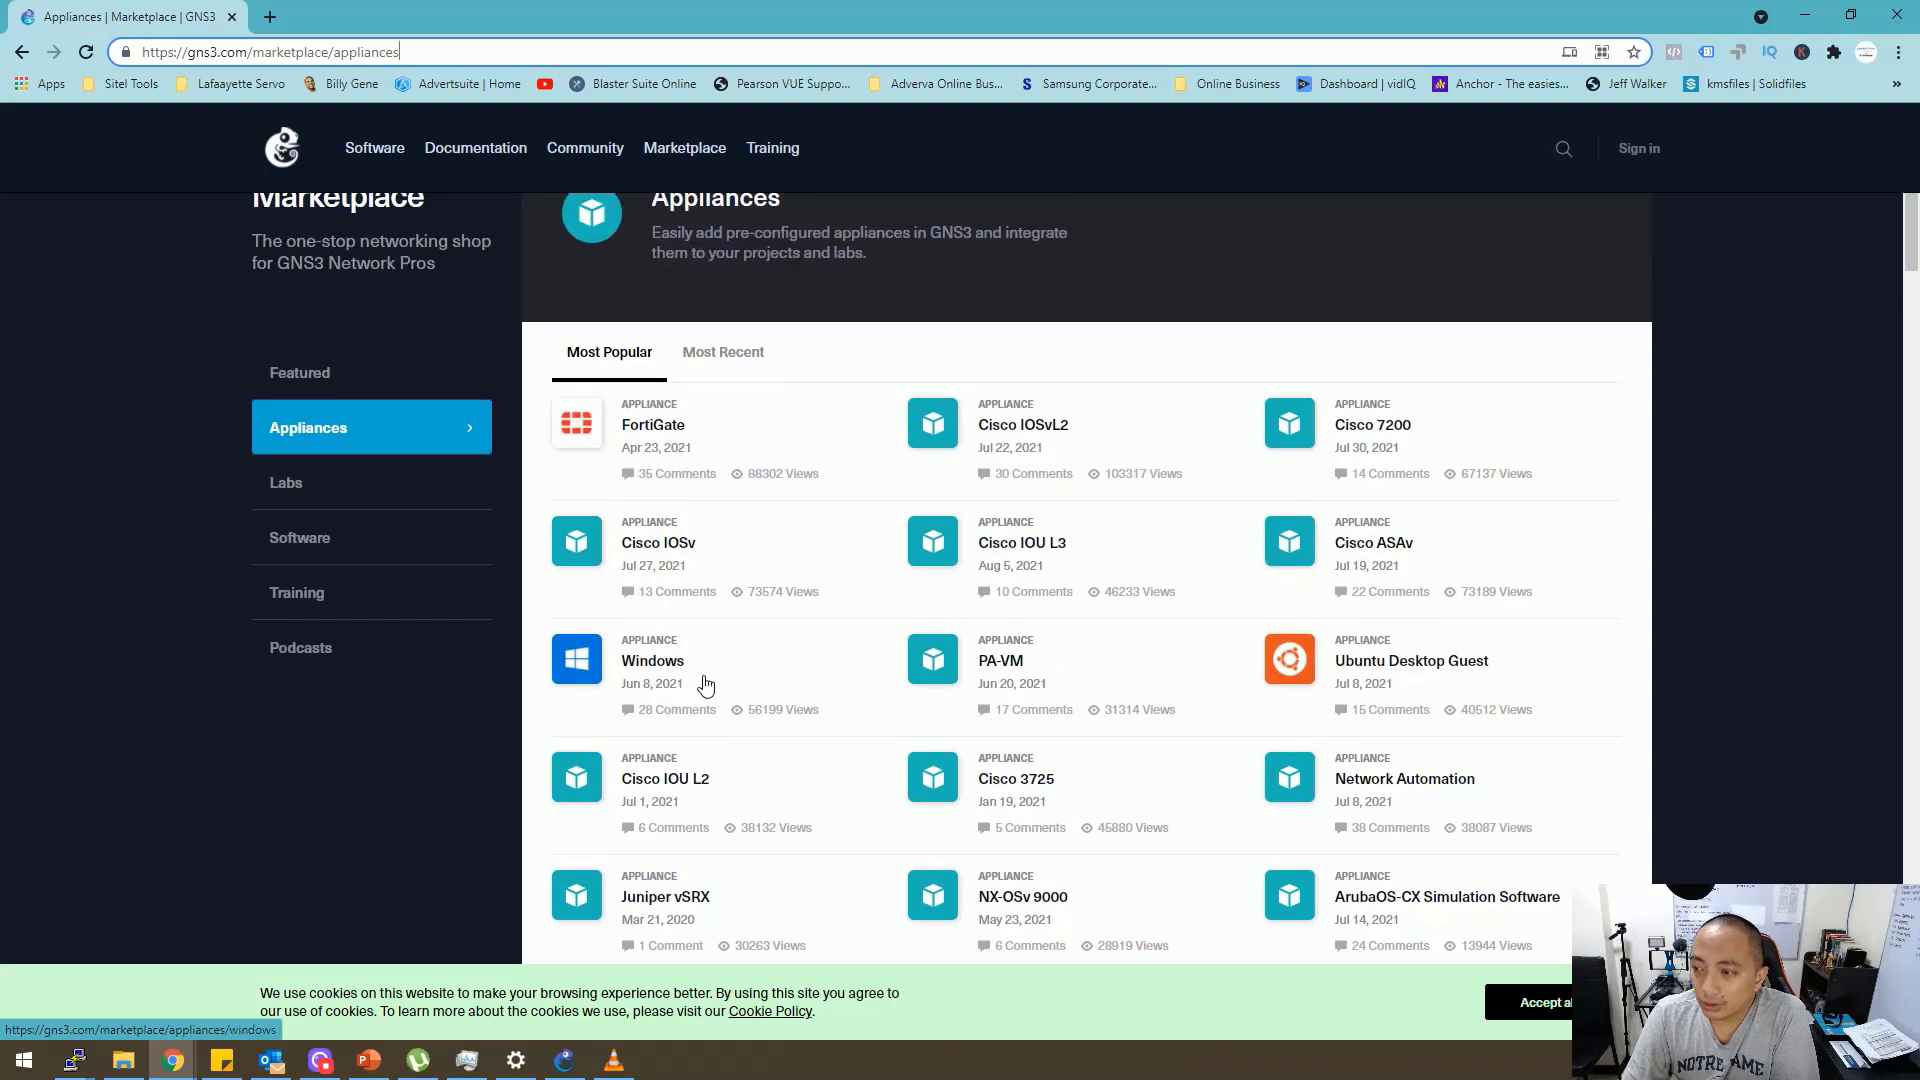
{"action": "scroll", "coordinate": [1269, 784], "scroll_direction": "down", "scroll_amount": 4}
{"action": "scroll", "coordinate": [1287, 700], "scroll_direction": "up", "scroll_amount": 2}
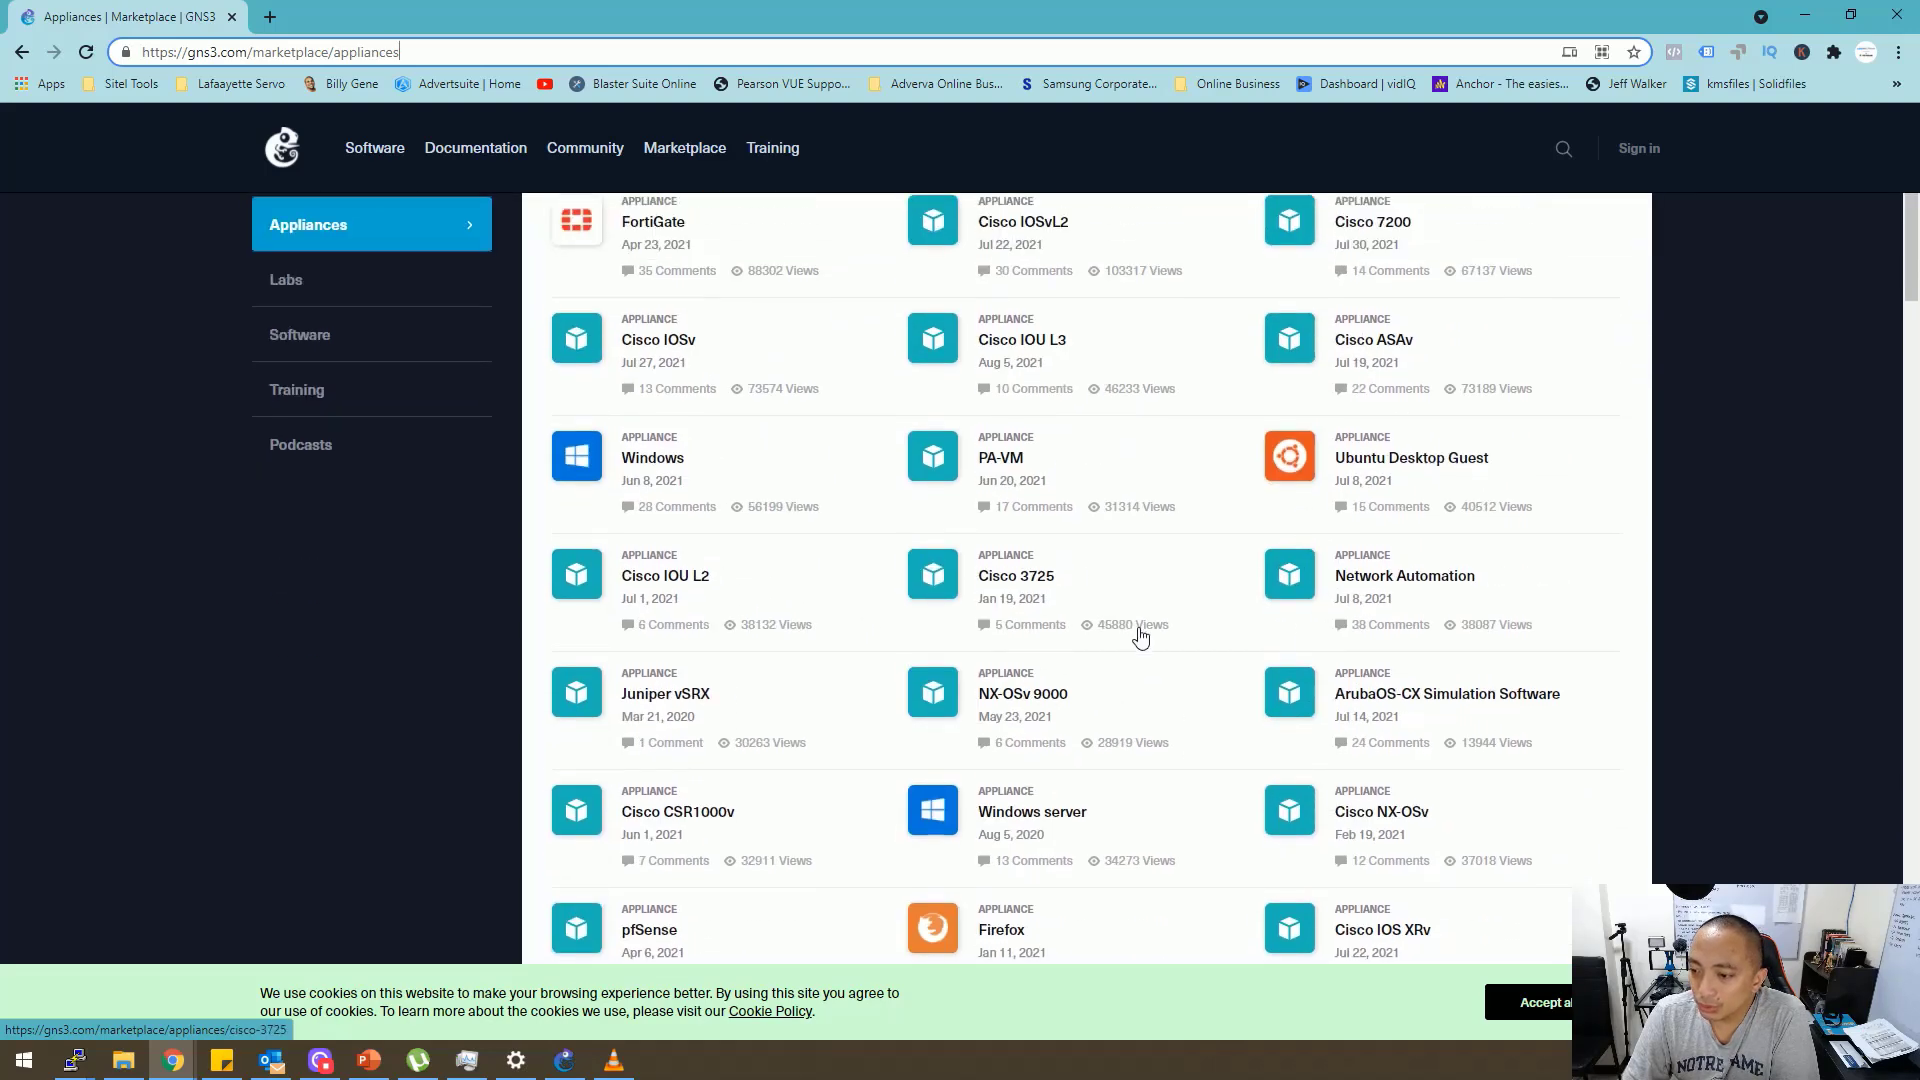
{"action": "scroll", "coordinate": [1140, 633], "scroll_direction": "down", "scroll_amount": 5}
{"action": "scroll", "coordinate": [1113, 540], "scroll_direction": "down", "scroll_amount": 5}
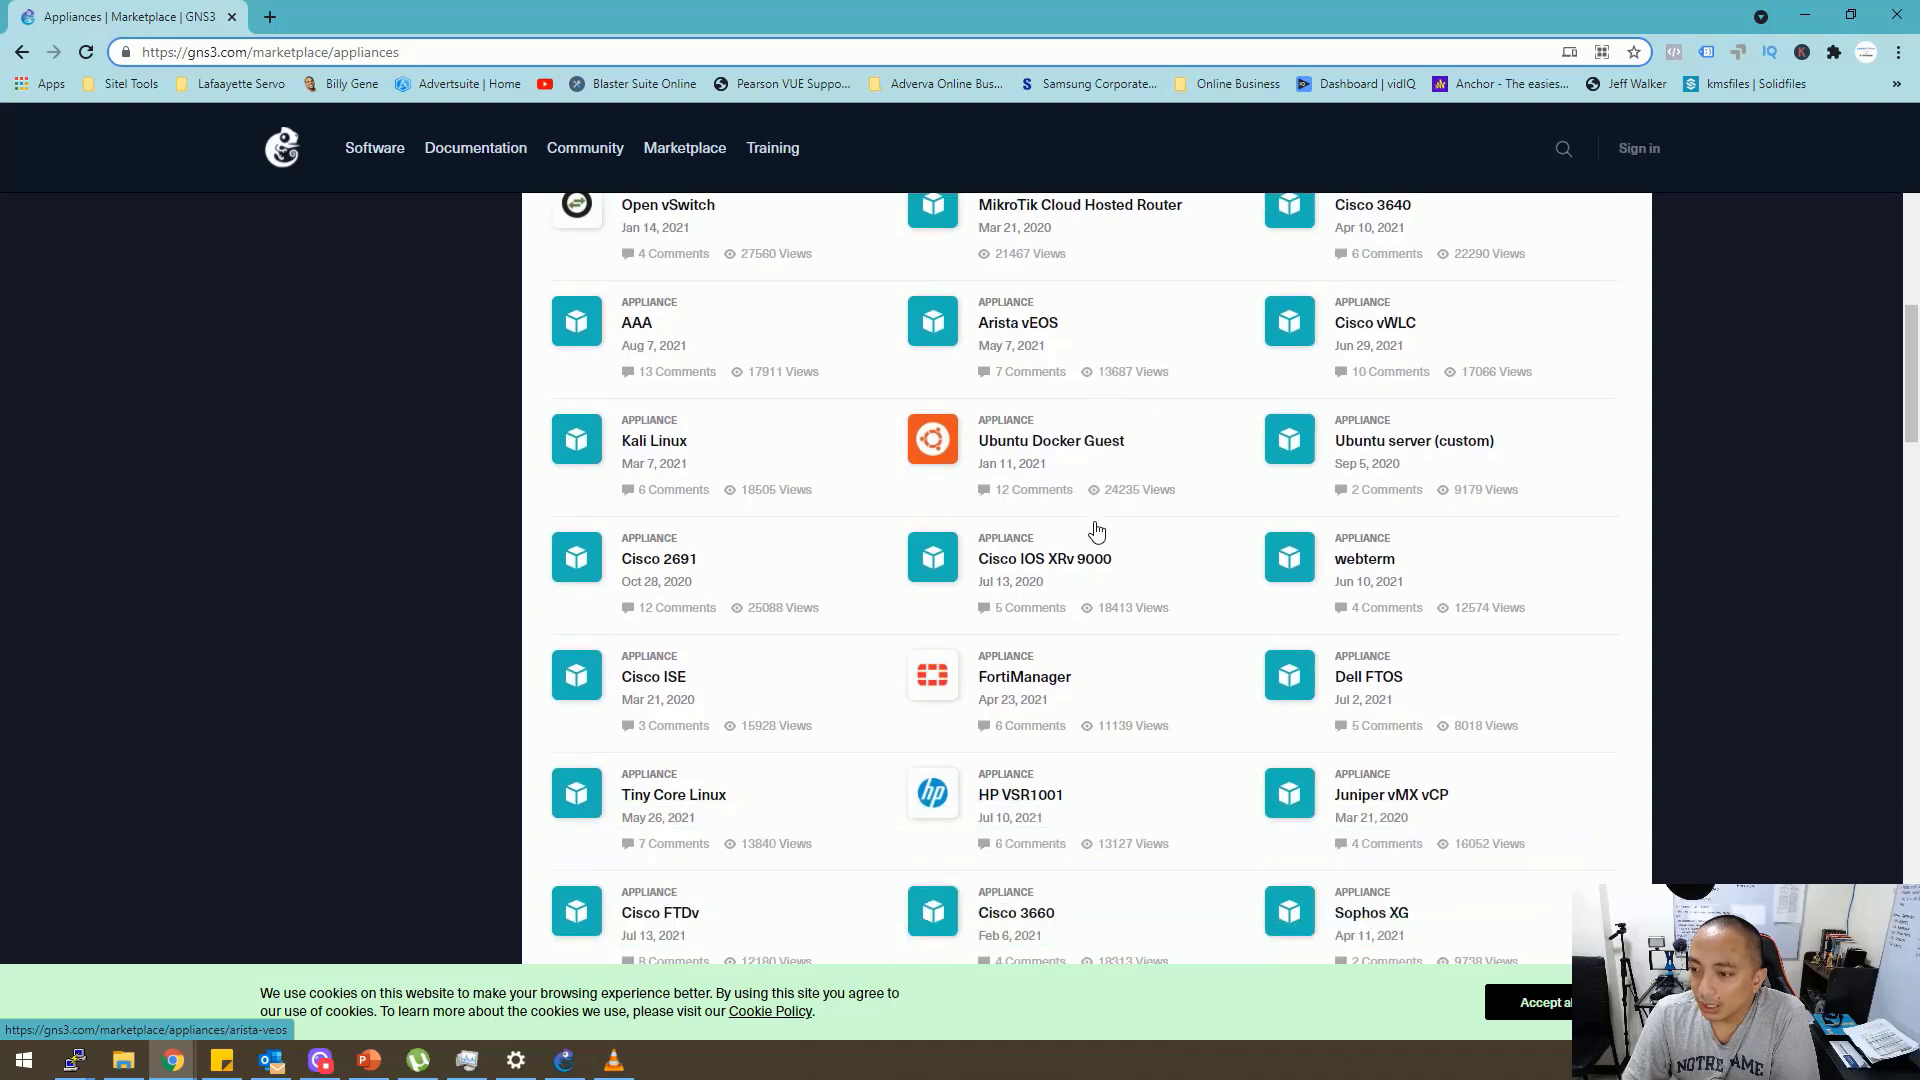
{"action": "scroll", "coordinate": [1069, 650], "scroll_direction": "down", "scroll_amount": 5}
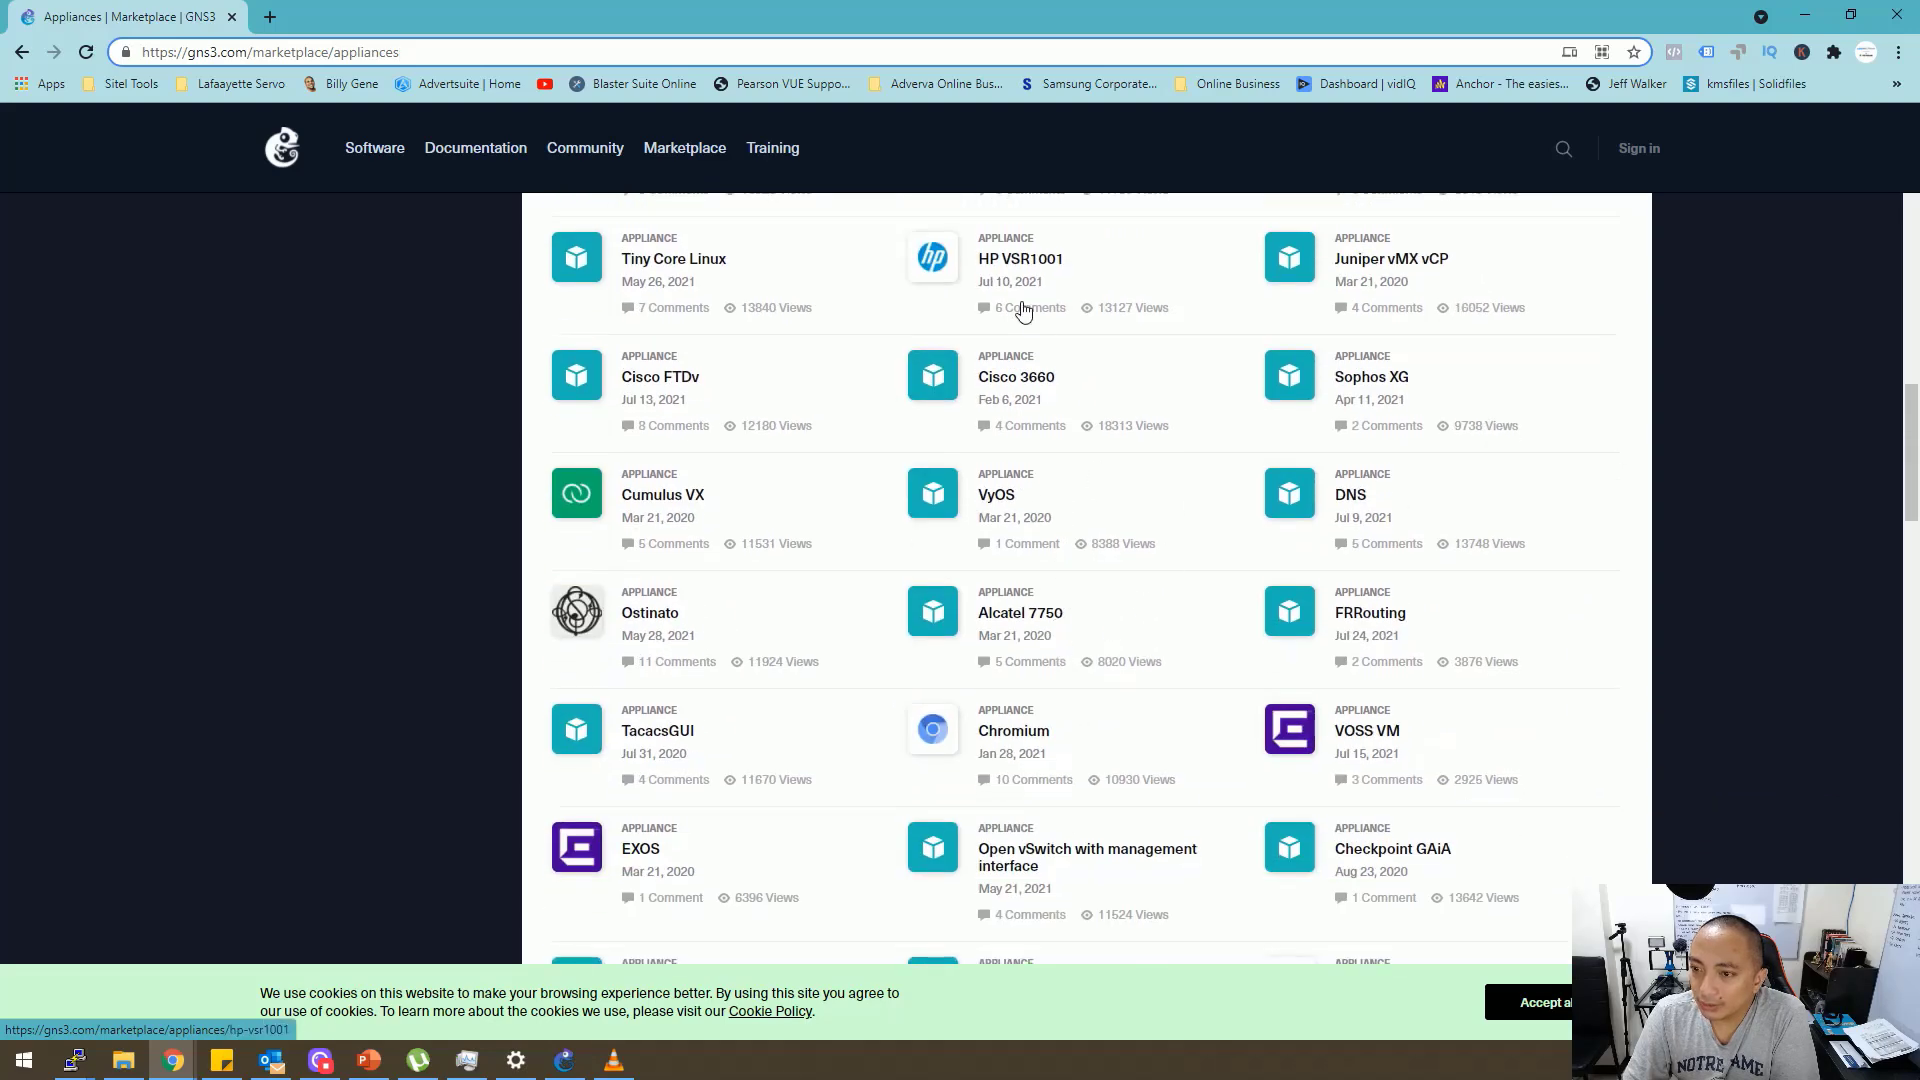
{"action": "scroll", "coordinate": [800, 669], "scroll_direction": "down", "scroll_amount": 3}
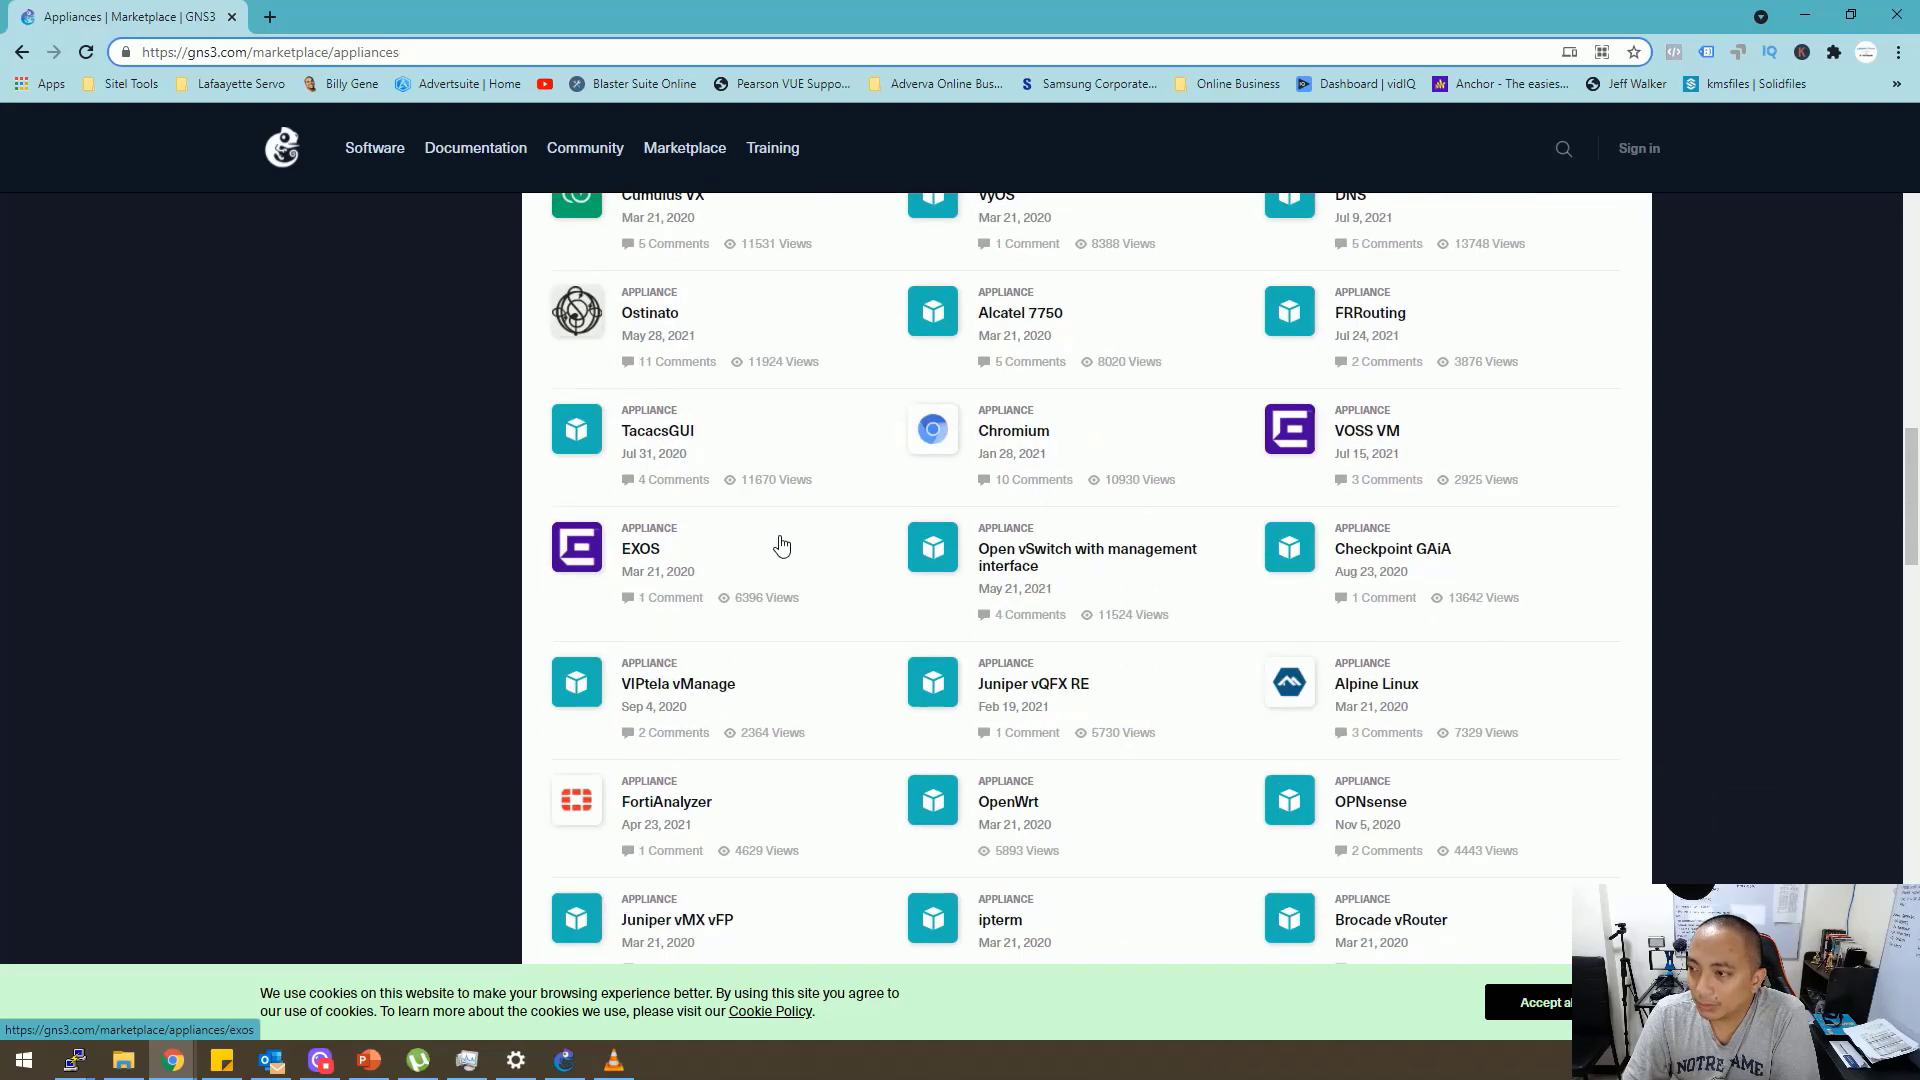
{"action": "scroll", "coordinate": [786, 557], "scroll_direction": "down", "scroll_amount": 4}
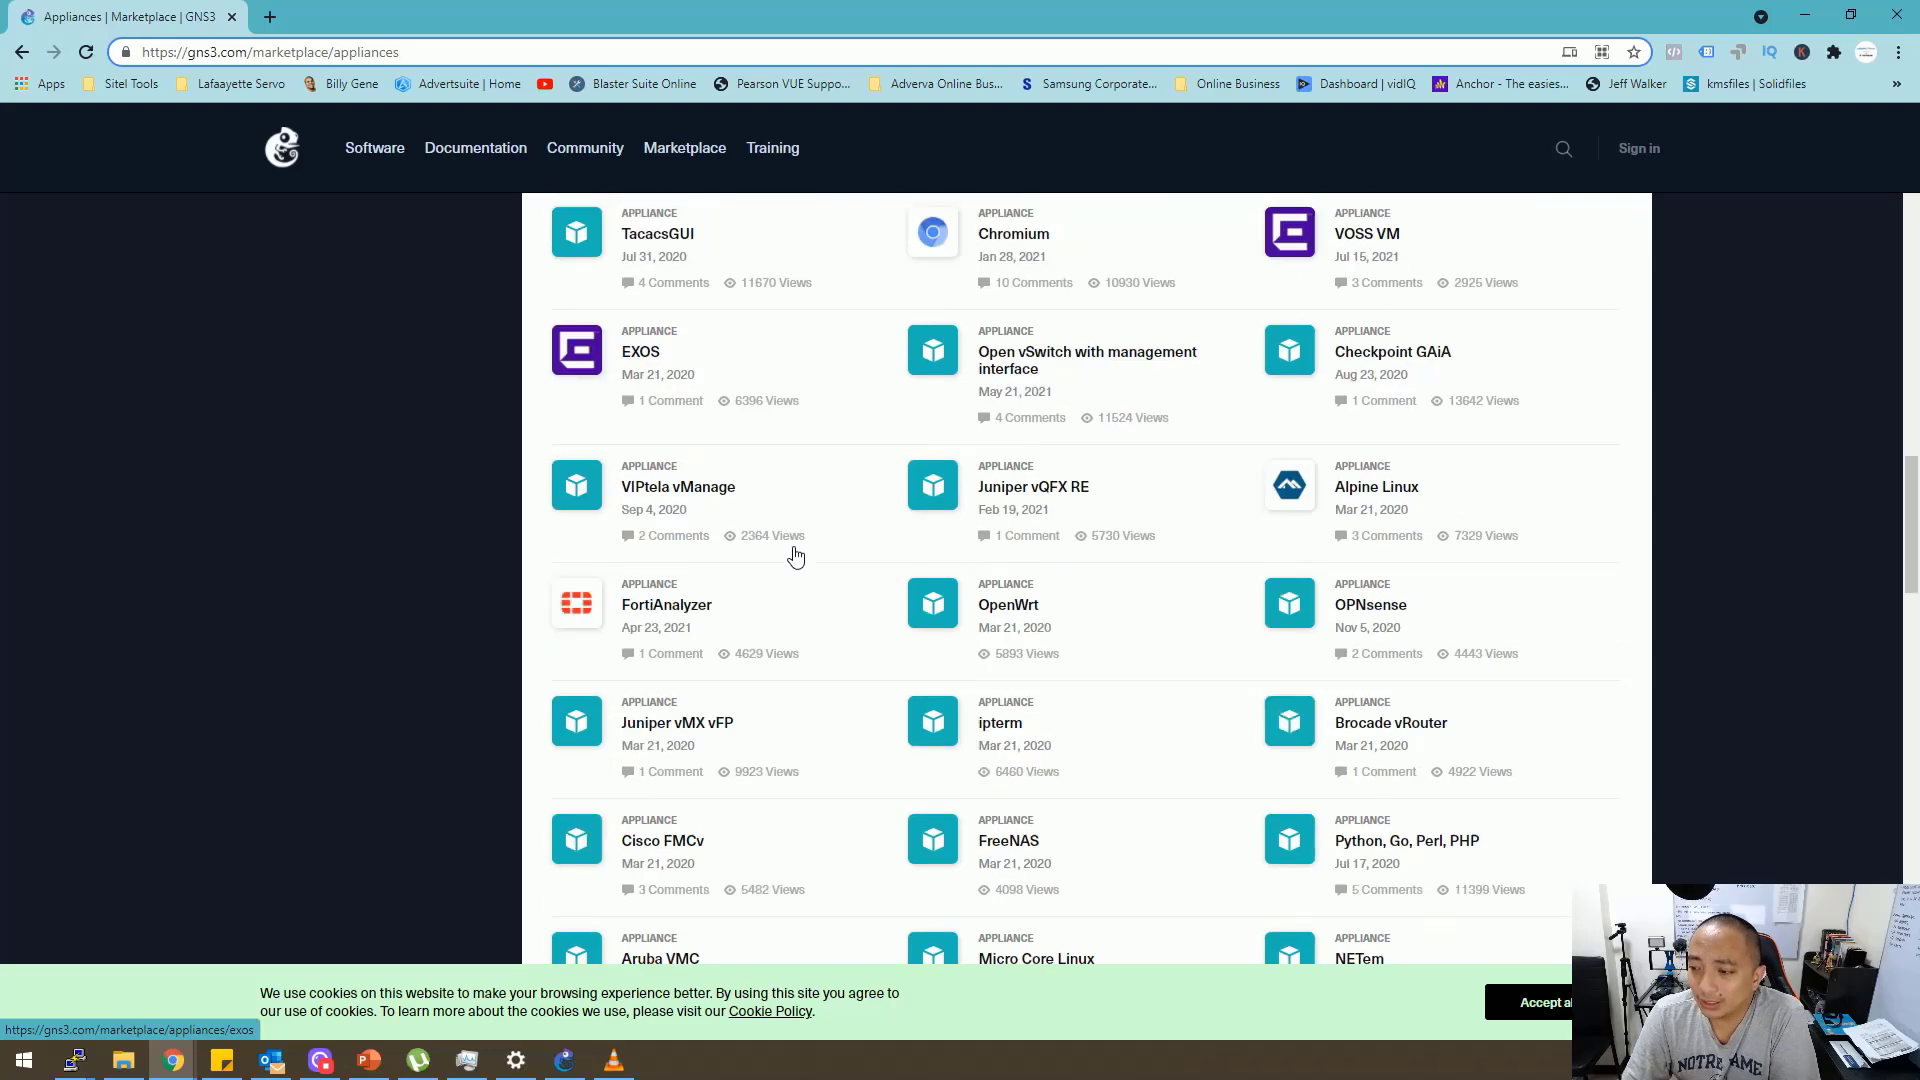
{"action": "scroll", "coordinate": [1306, 441], "scroll_direction": "down", "scroll_amount": 1}
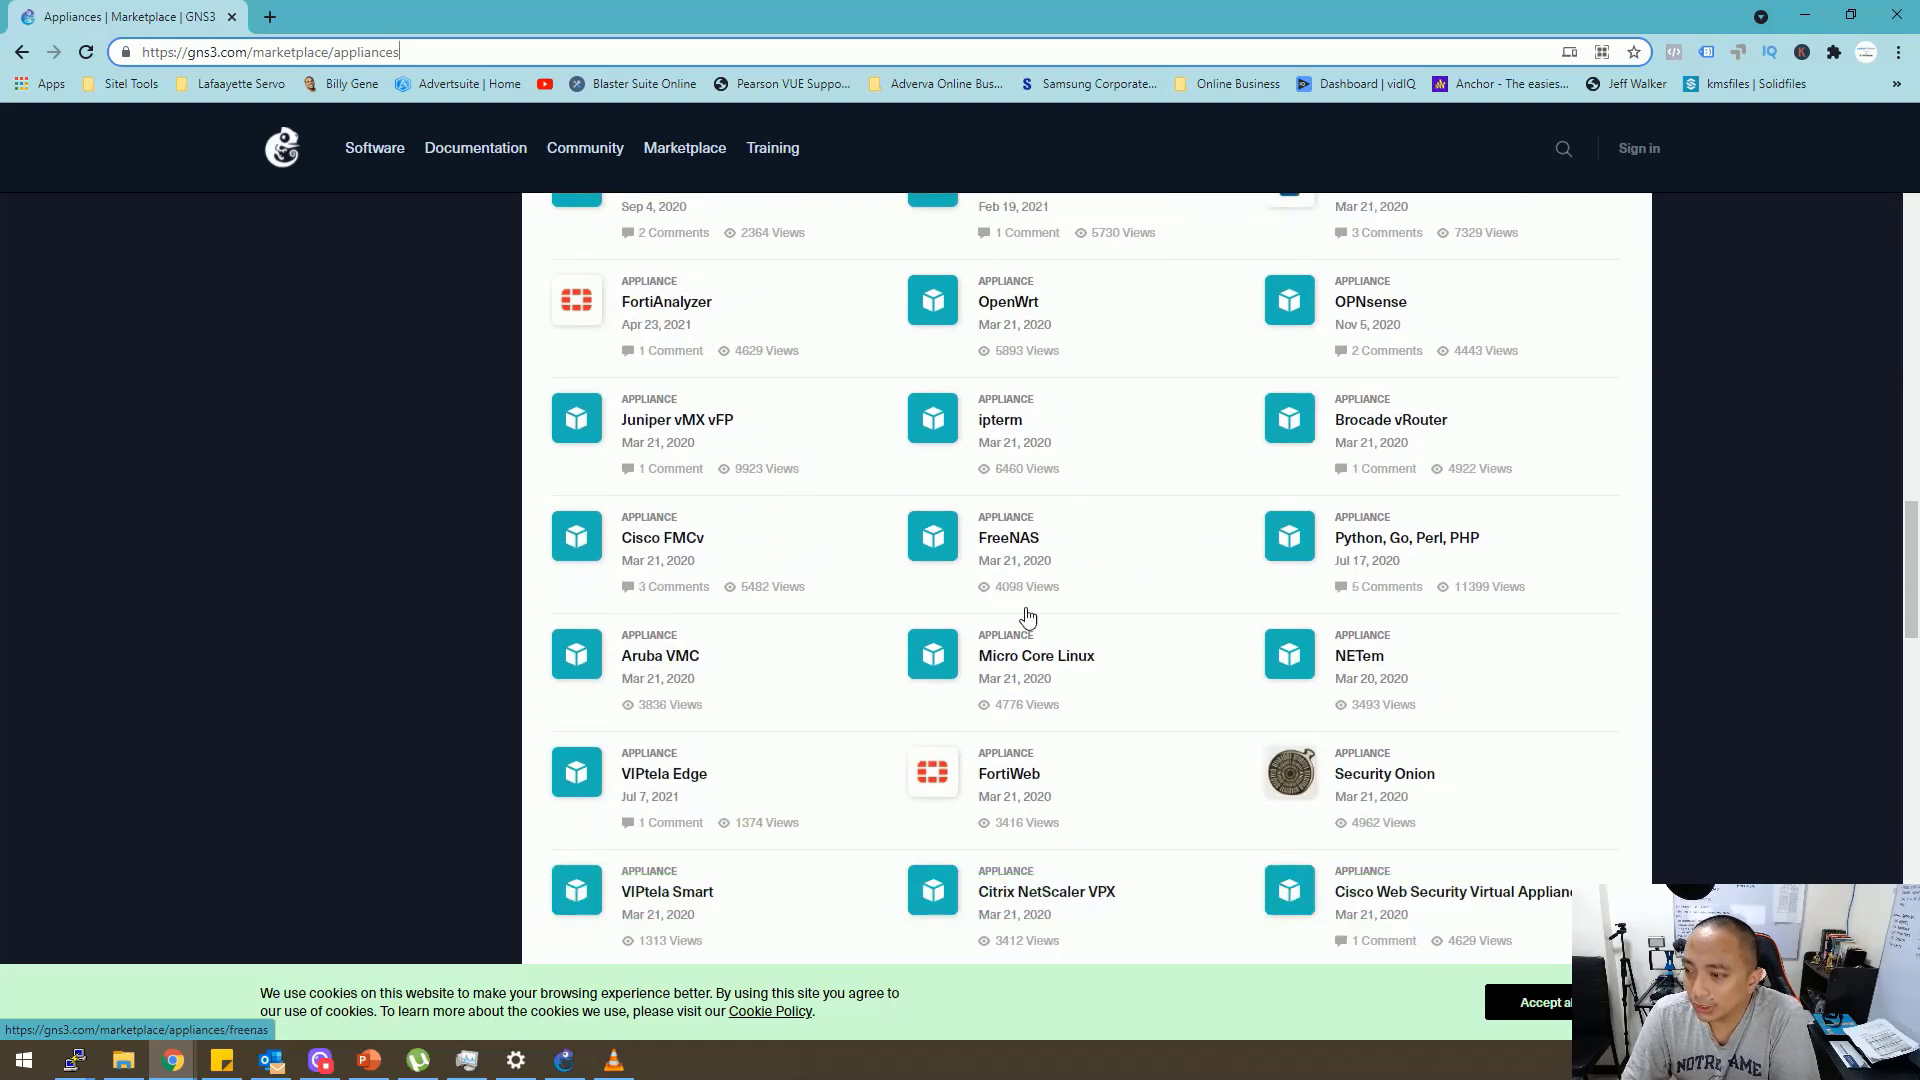
{"action": "scroll", "coordinate": [1041, 626], "scroll_direction": "down", "scroll_amount": 5}
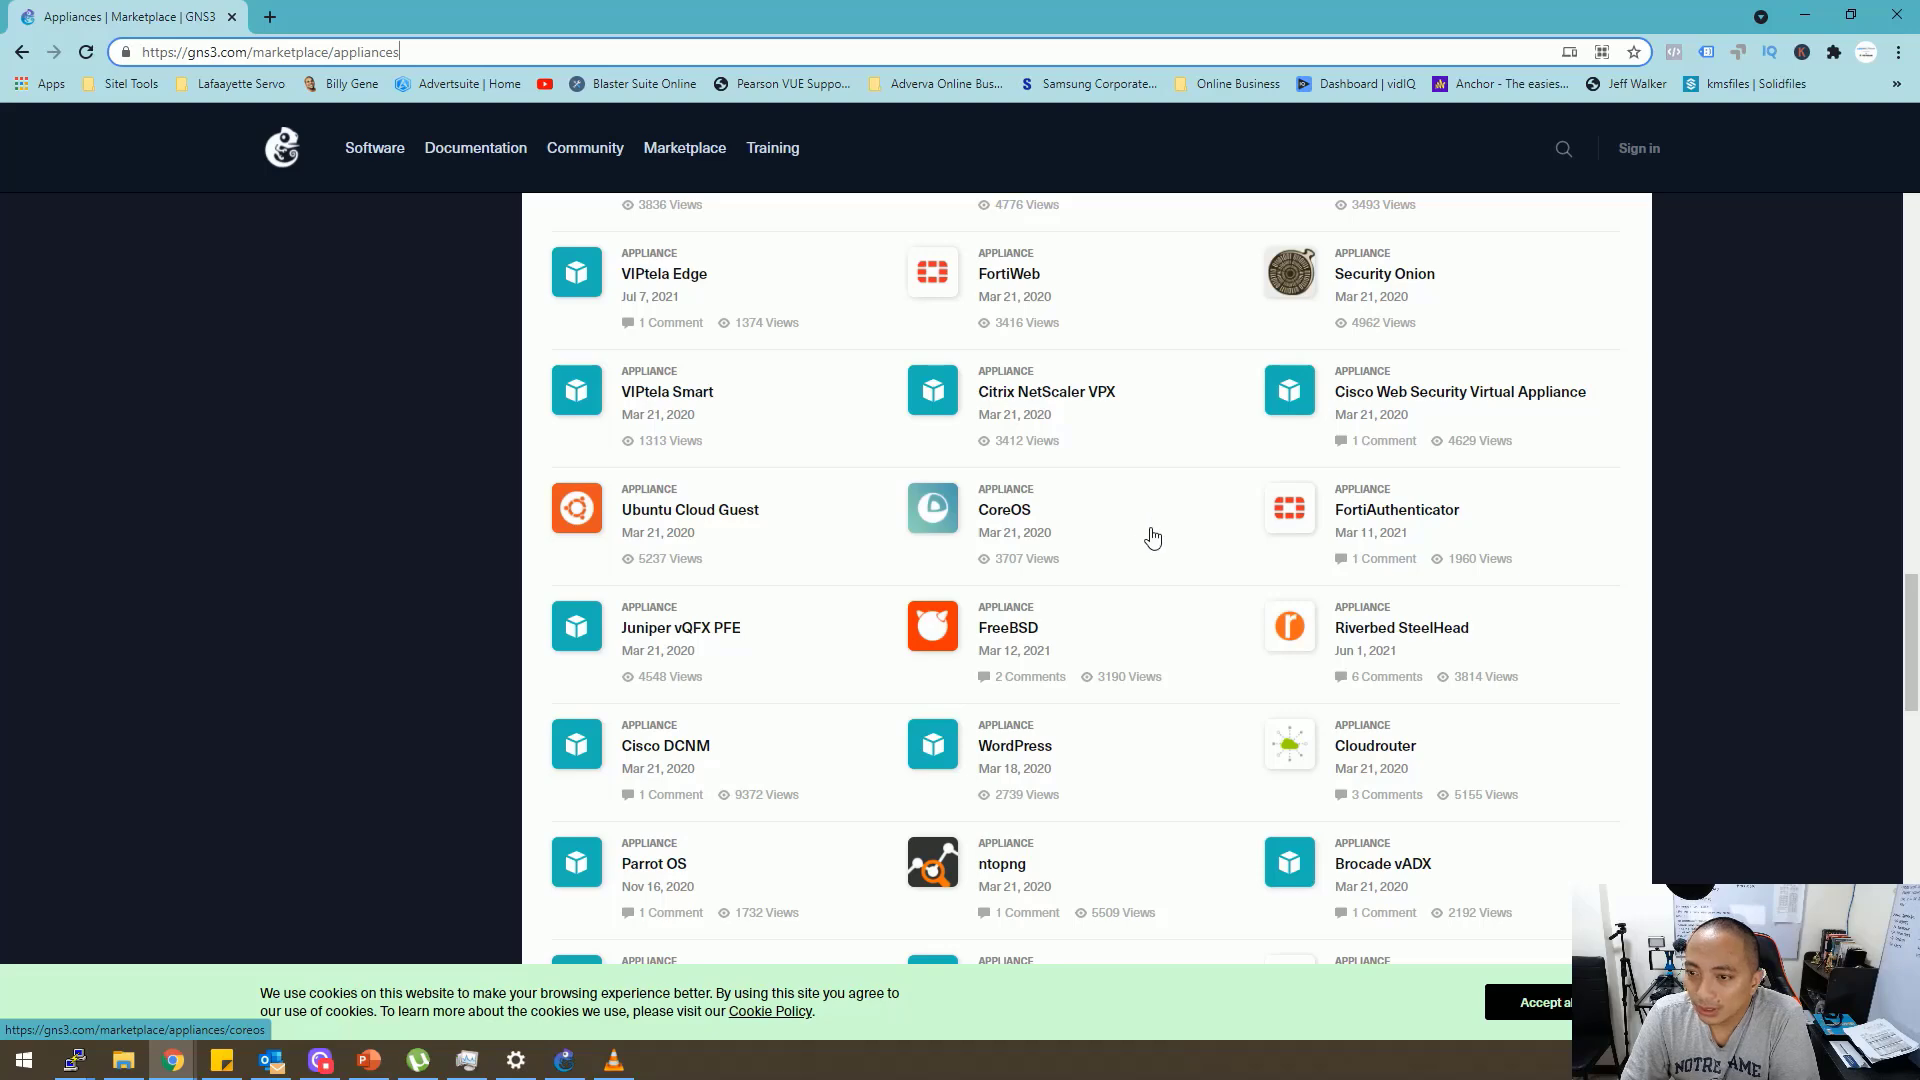
{"action": "scroll", "coordinate": [1150, 538], "scroll_direction": "down", "scroll_amount": 3}
{"action": "scroll", "coordinate": [1152, 538], "scroll_direction": "down", "scroll_amount": 3}
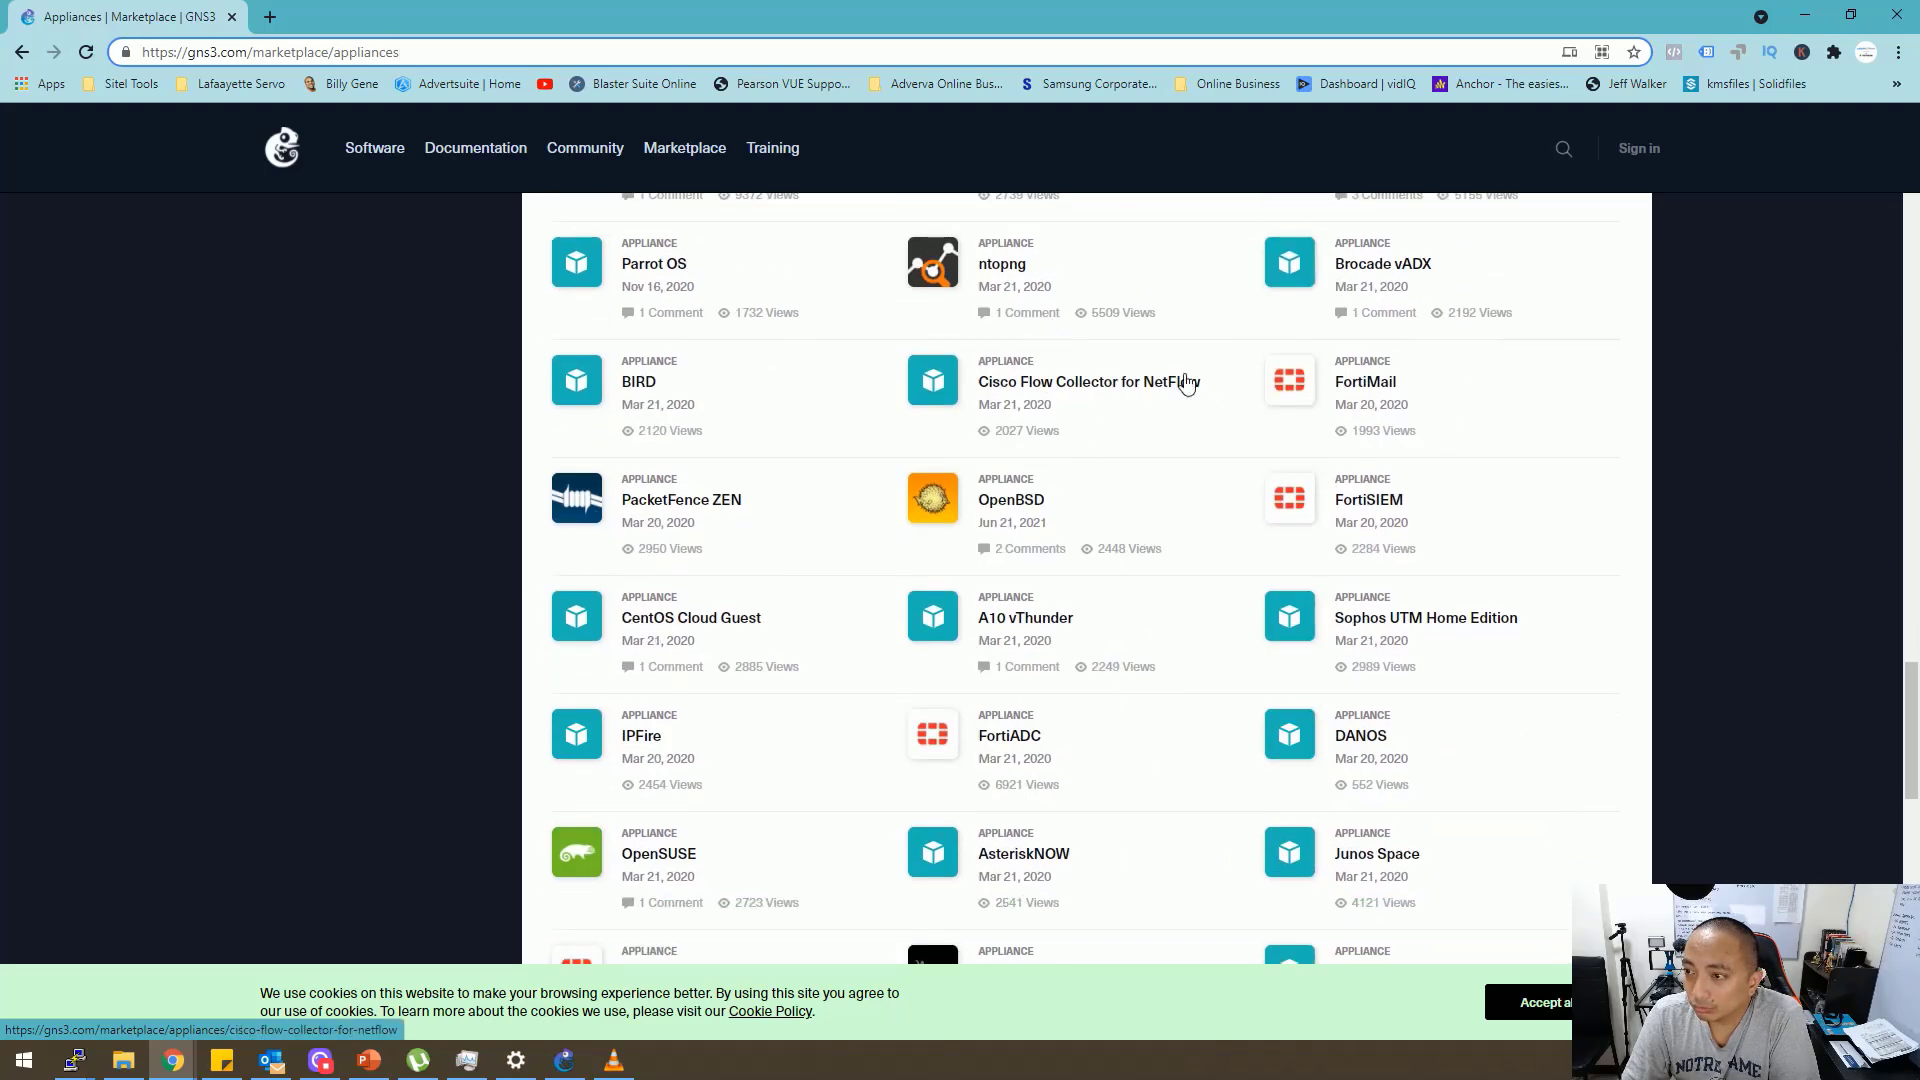
{"action": "scroll", "coordinate": [1050, 522], "scroll_direction": "down", "scroll_amount": 5}
{"action": "scroll", "coordinate": [1050, 522], "scroll_direction": "up", "scroll_amount": 4}
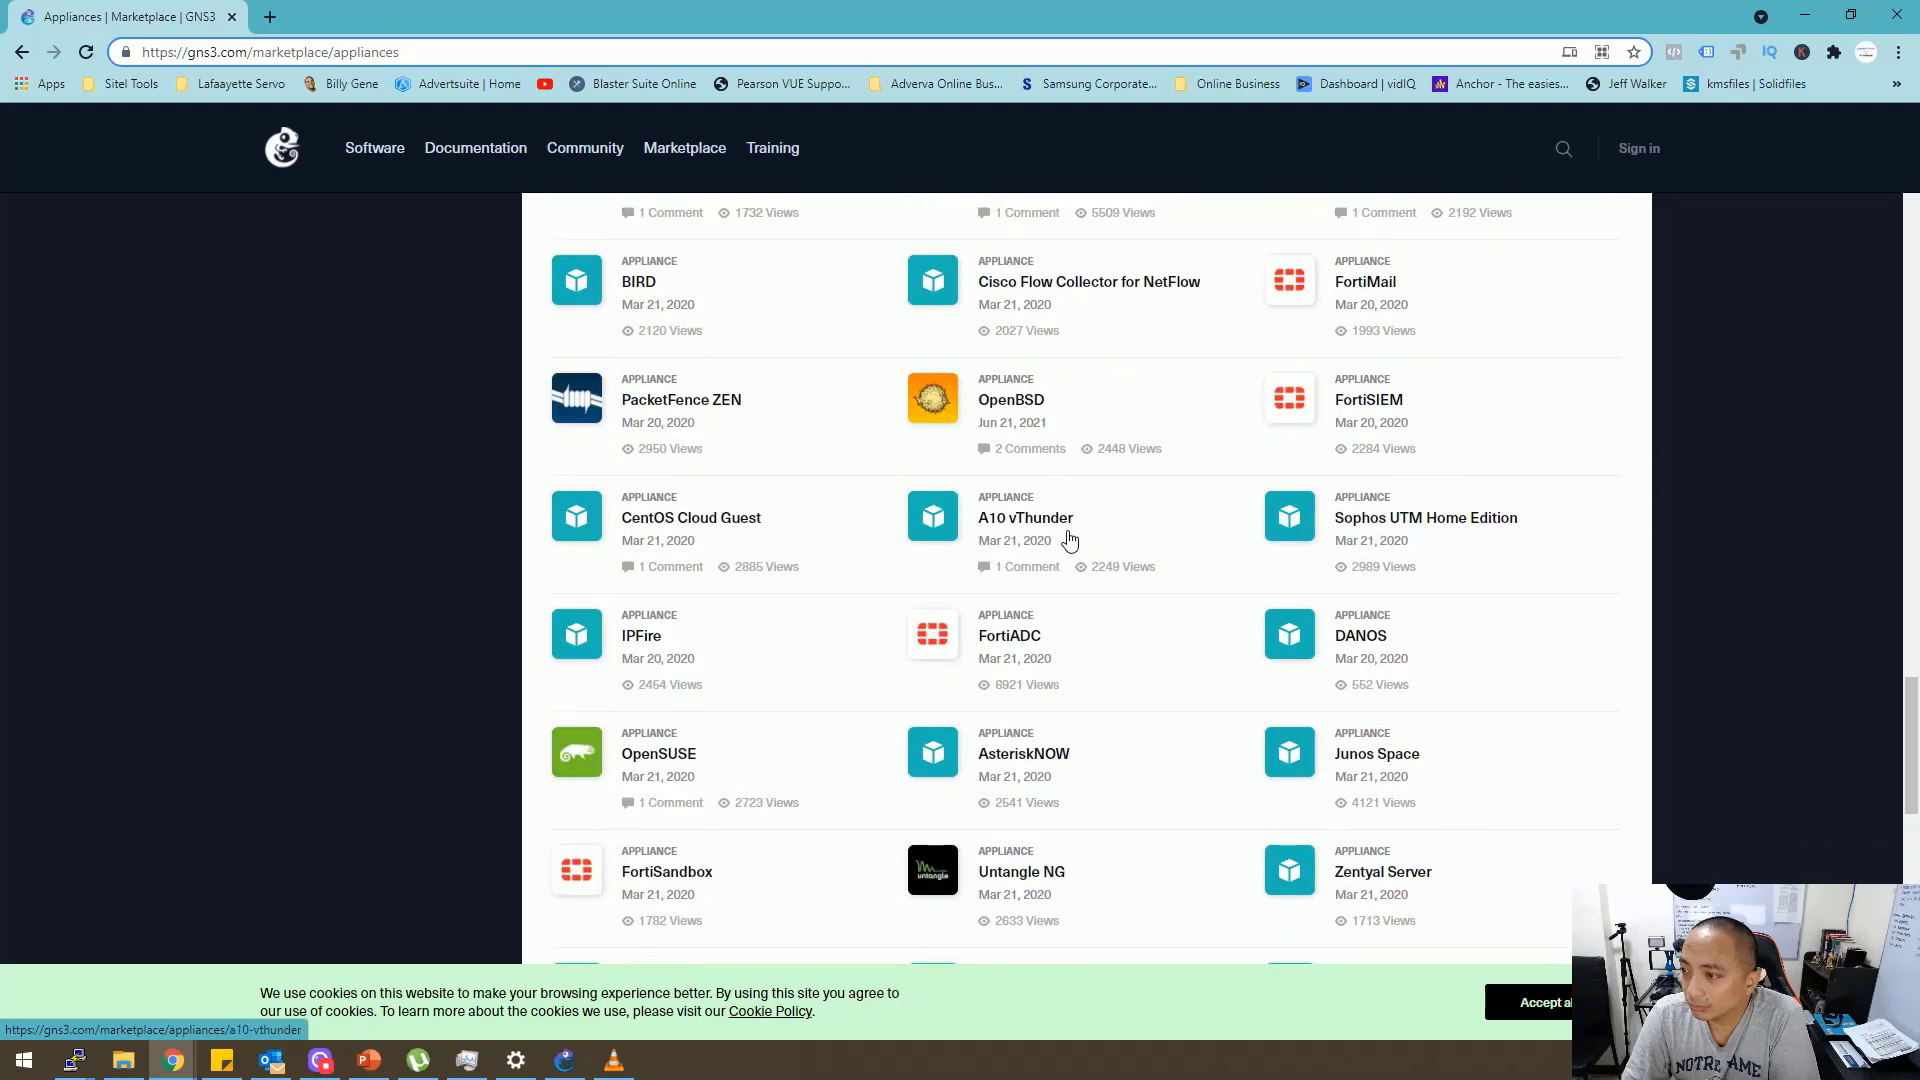
{"action": "scroll", "coordinate": [1050, 580], "scroll_direction": "down", "scroll_amount": 14}
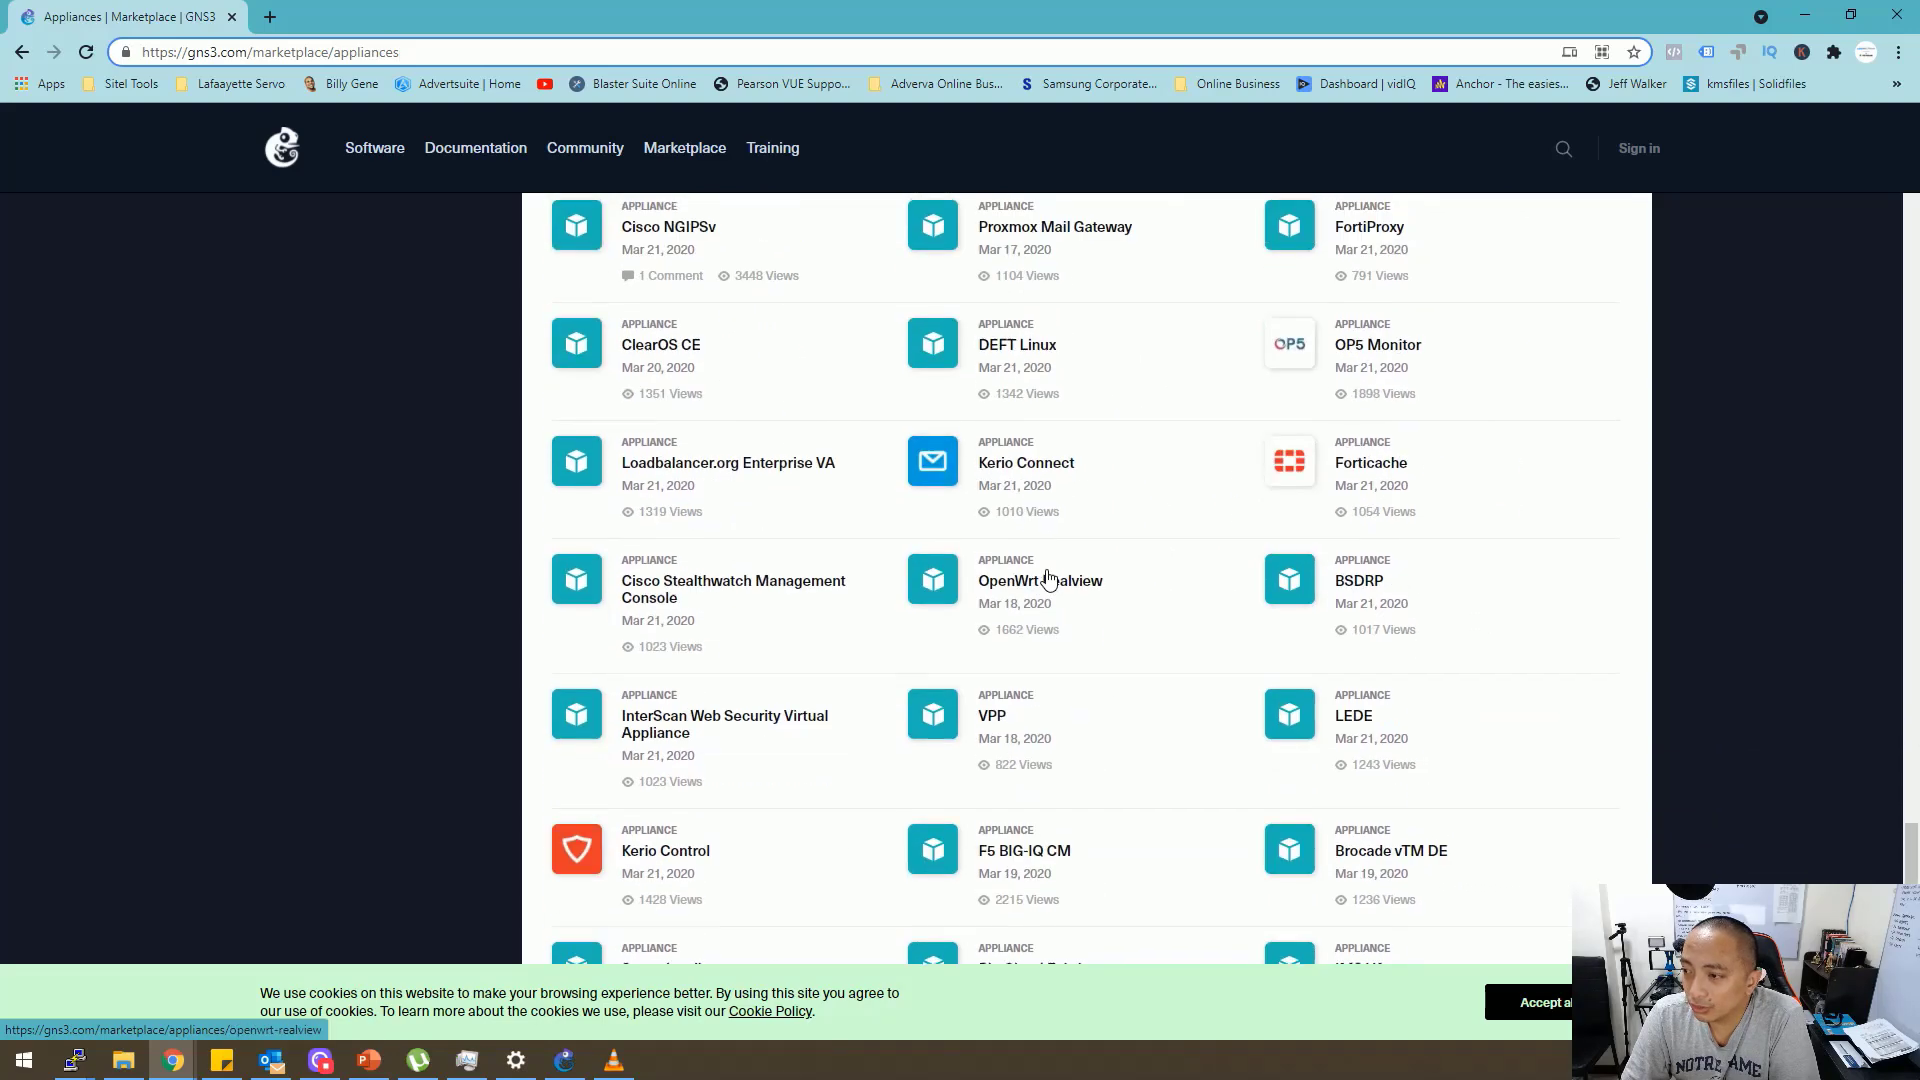
{"action": "scroll", "coordinate": [1122, 621], "scroll_direction": "up", "scroll_amount": 20}
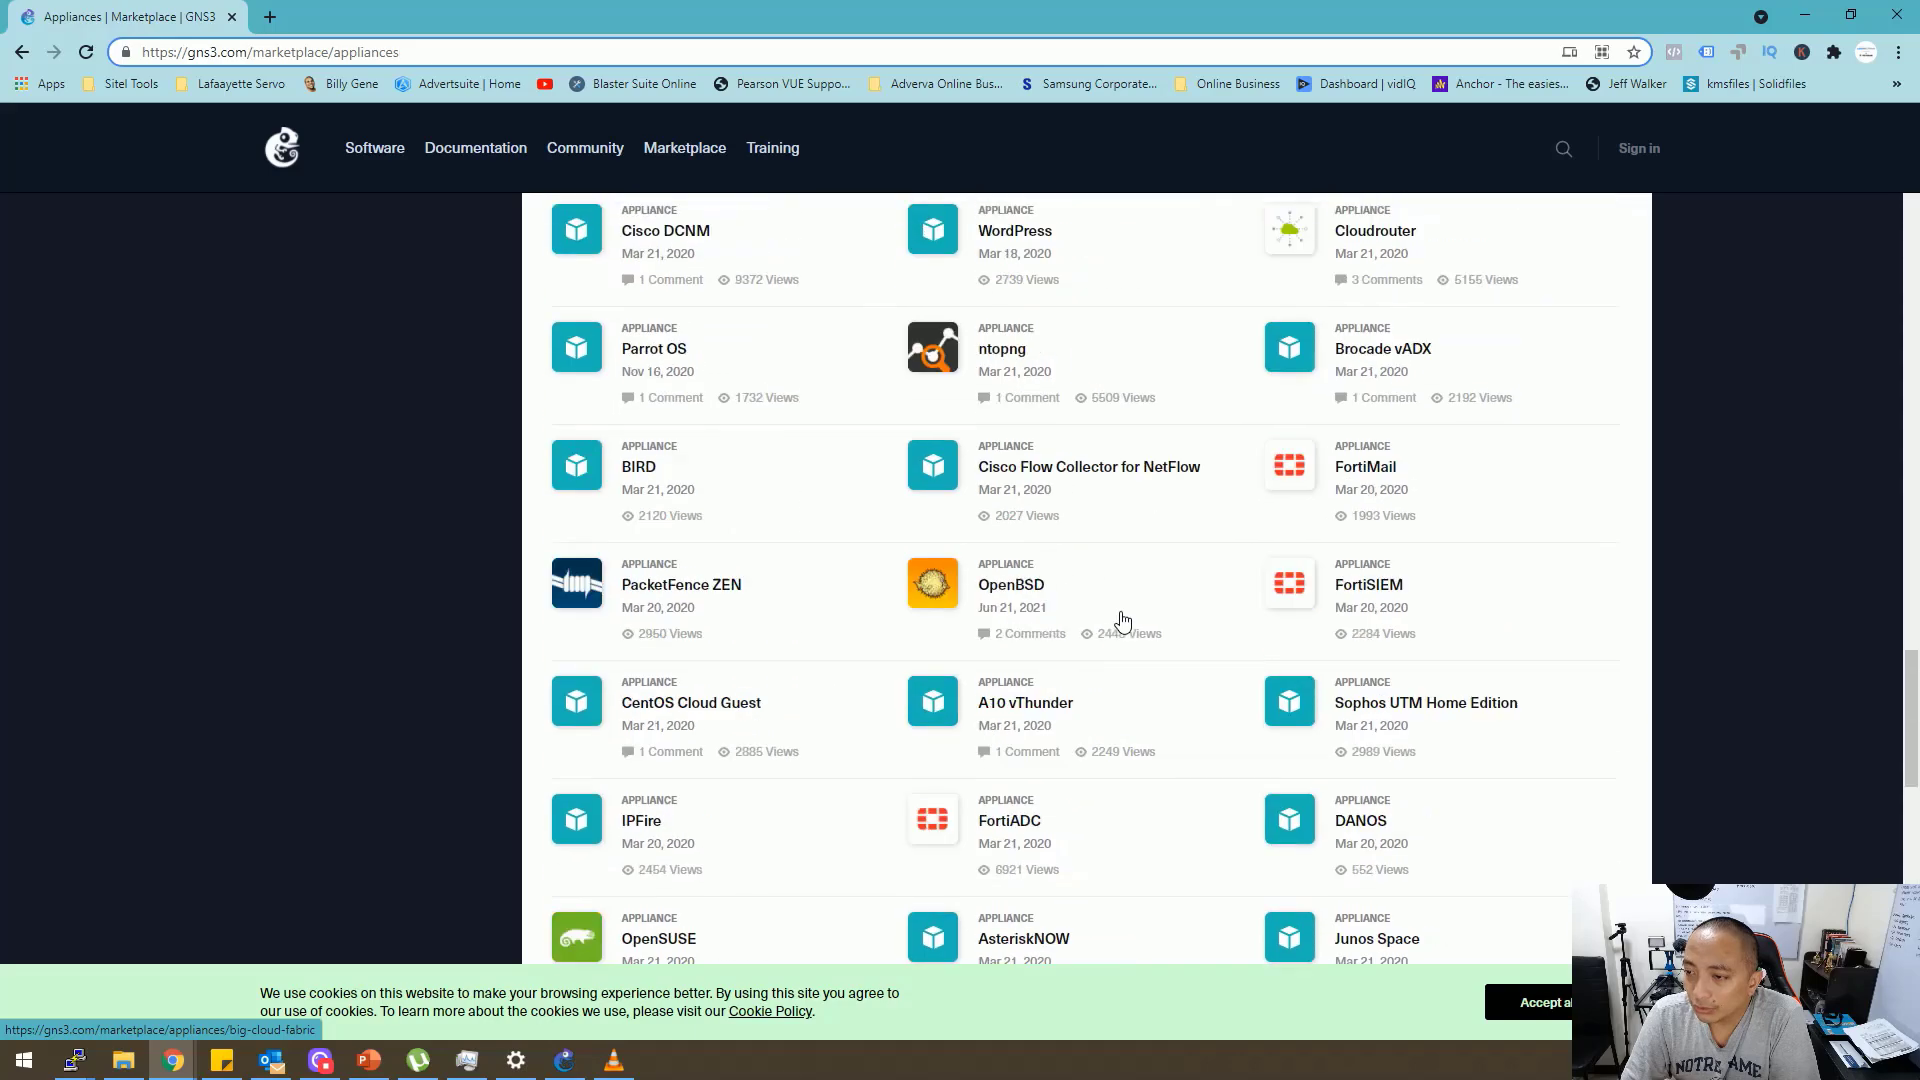
Review the first entries of the most popular appliances on the GNS3 Marketplace page and close the browser
{"action": "scroll", "coordinate": [1122, 621], "scroll_direction": "up", "scroll_amount": 16}
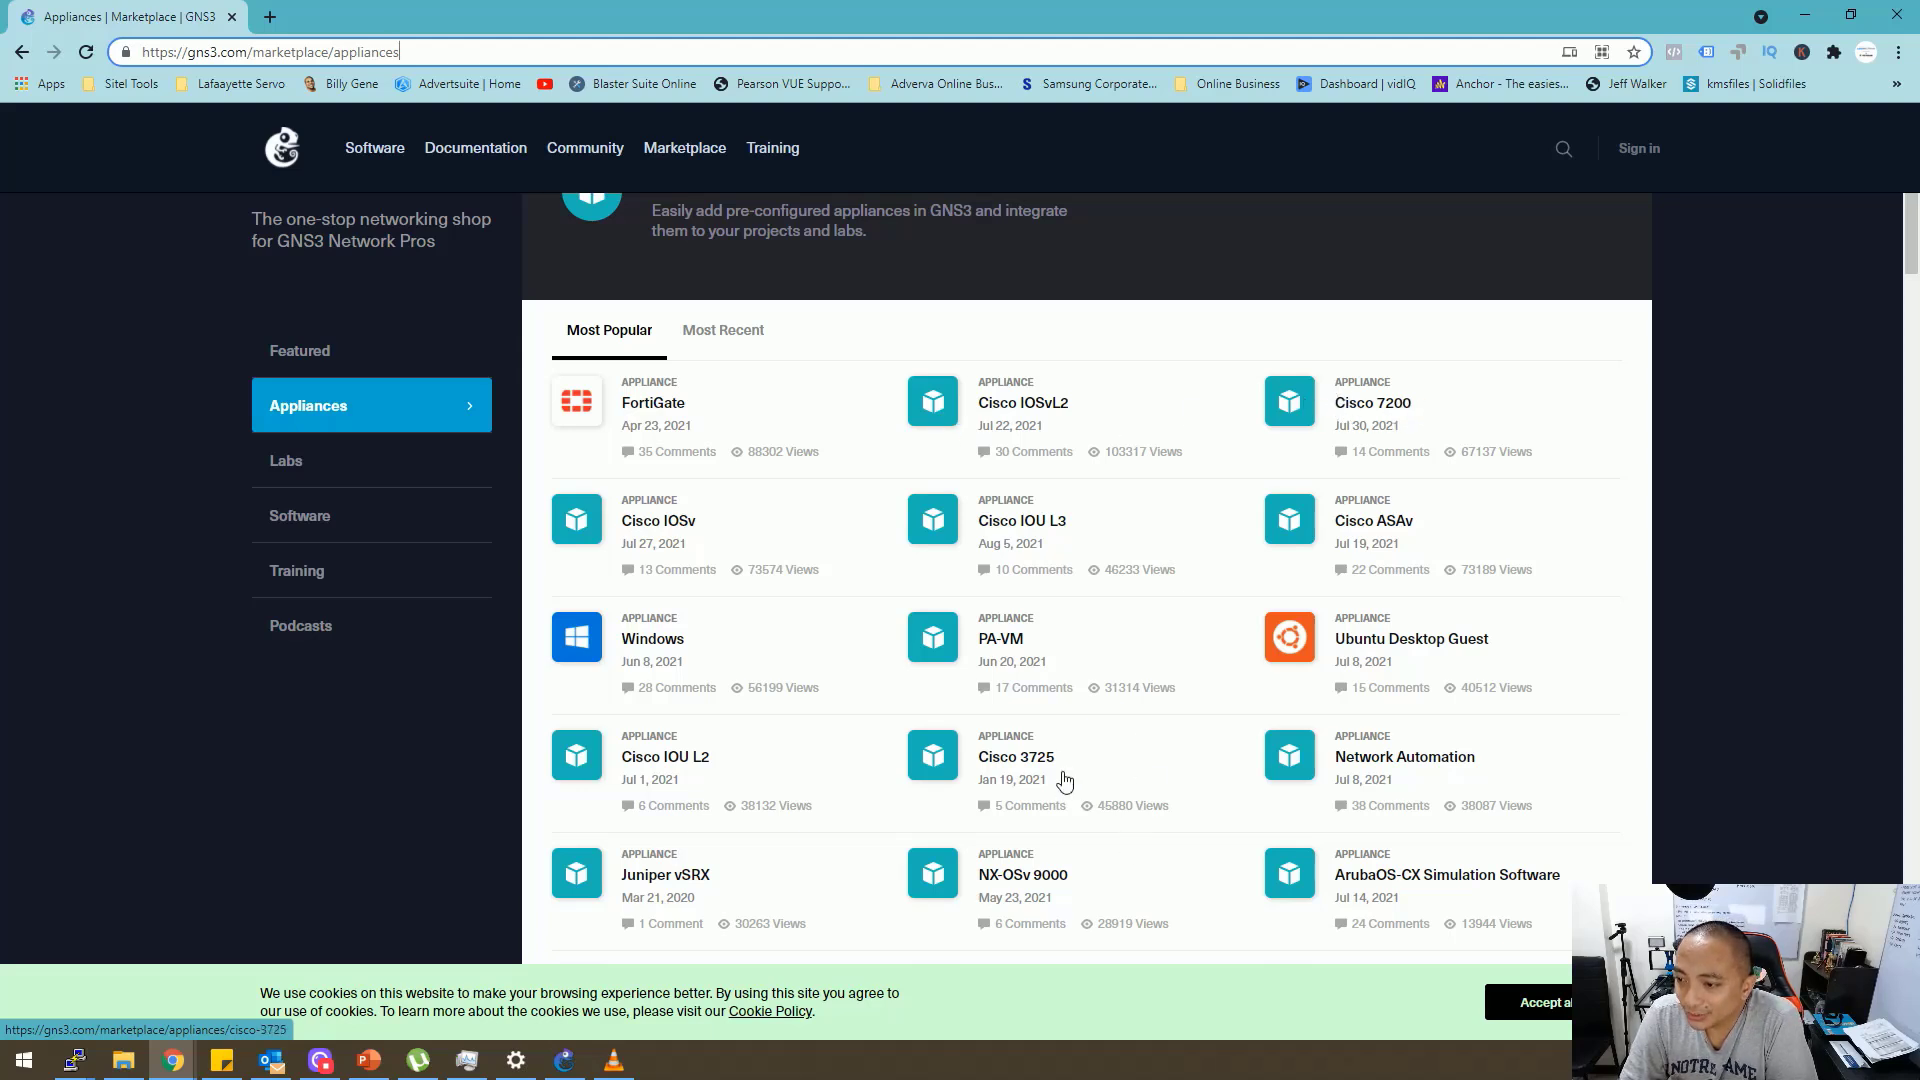
{"action": "scroll", "coordinate": [1065, 720], "scroll_direction": "down", "scroll_amount": 2}
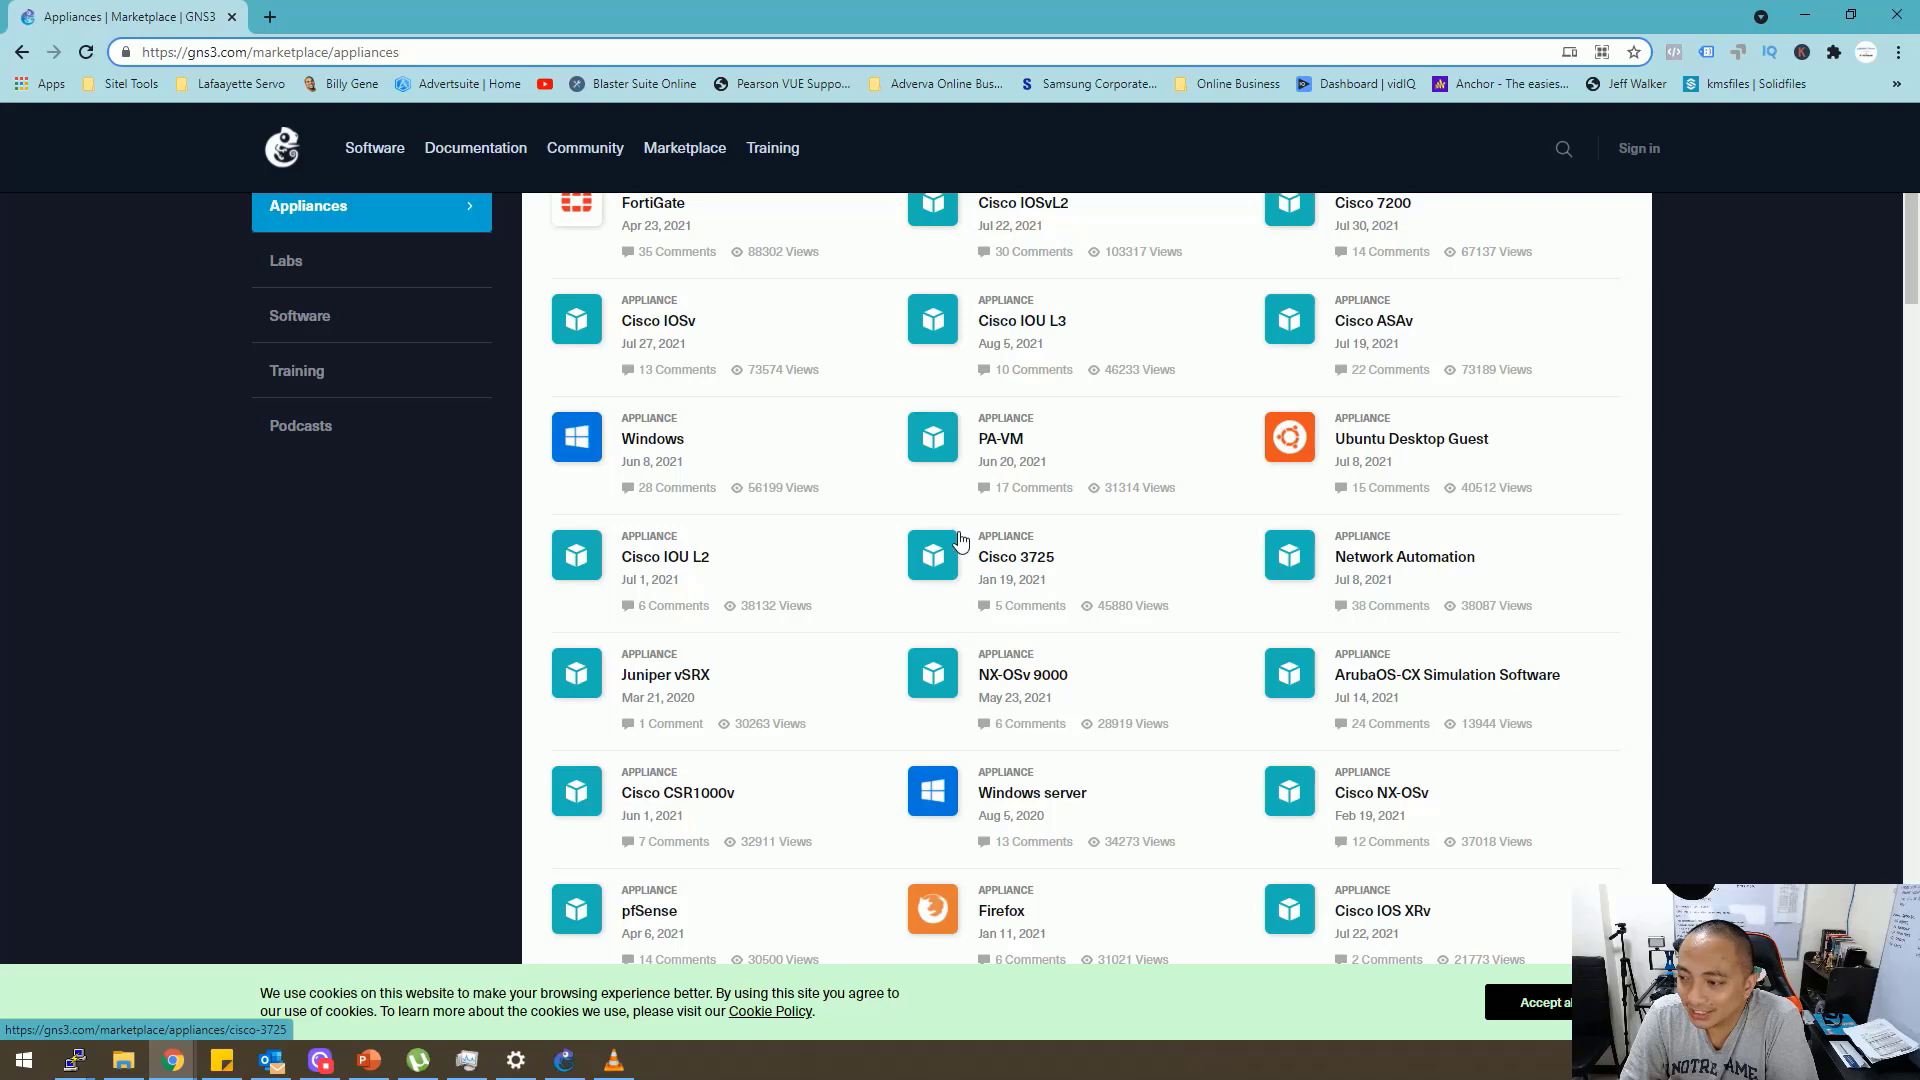
{"action": "scroll", "coordinate": [960, 545], "scroll_direction": "down", "scroll_amount": 3}
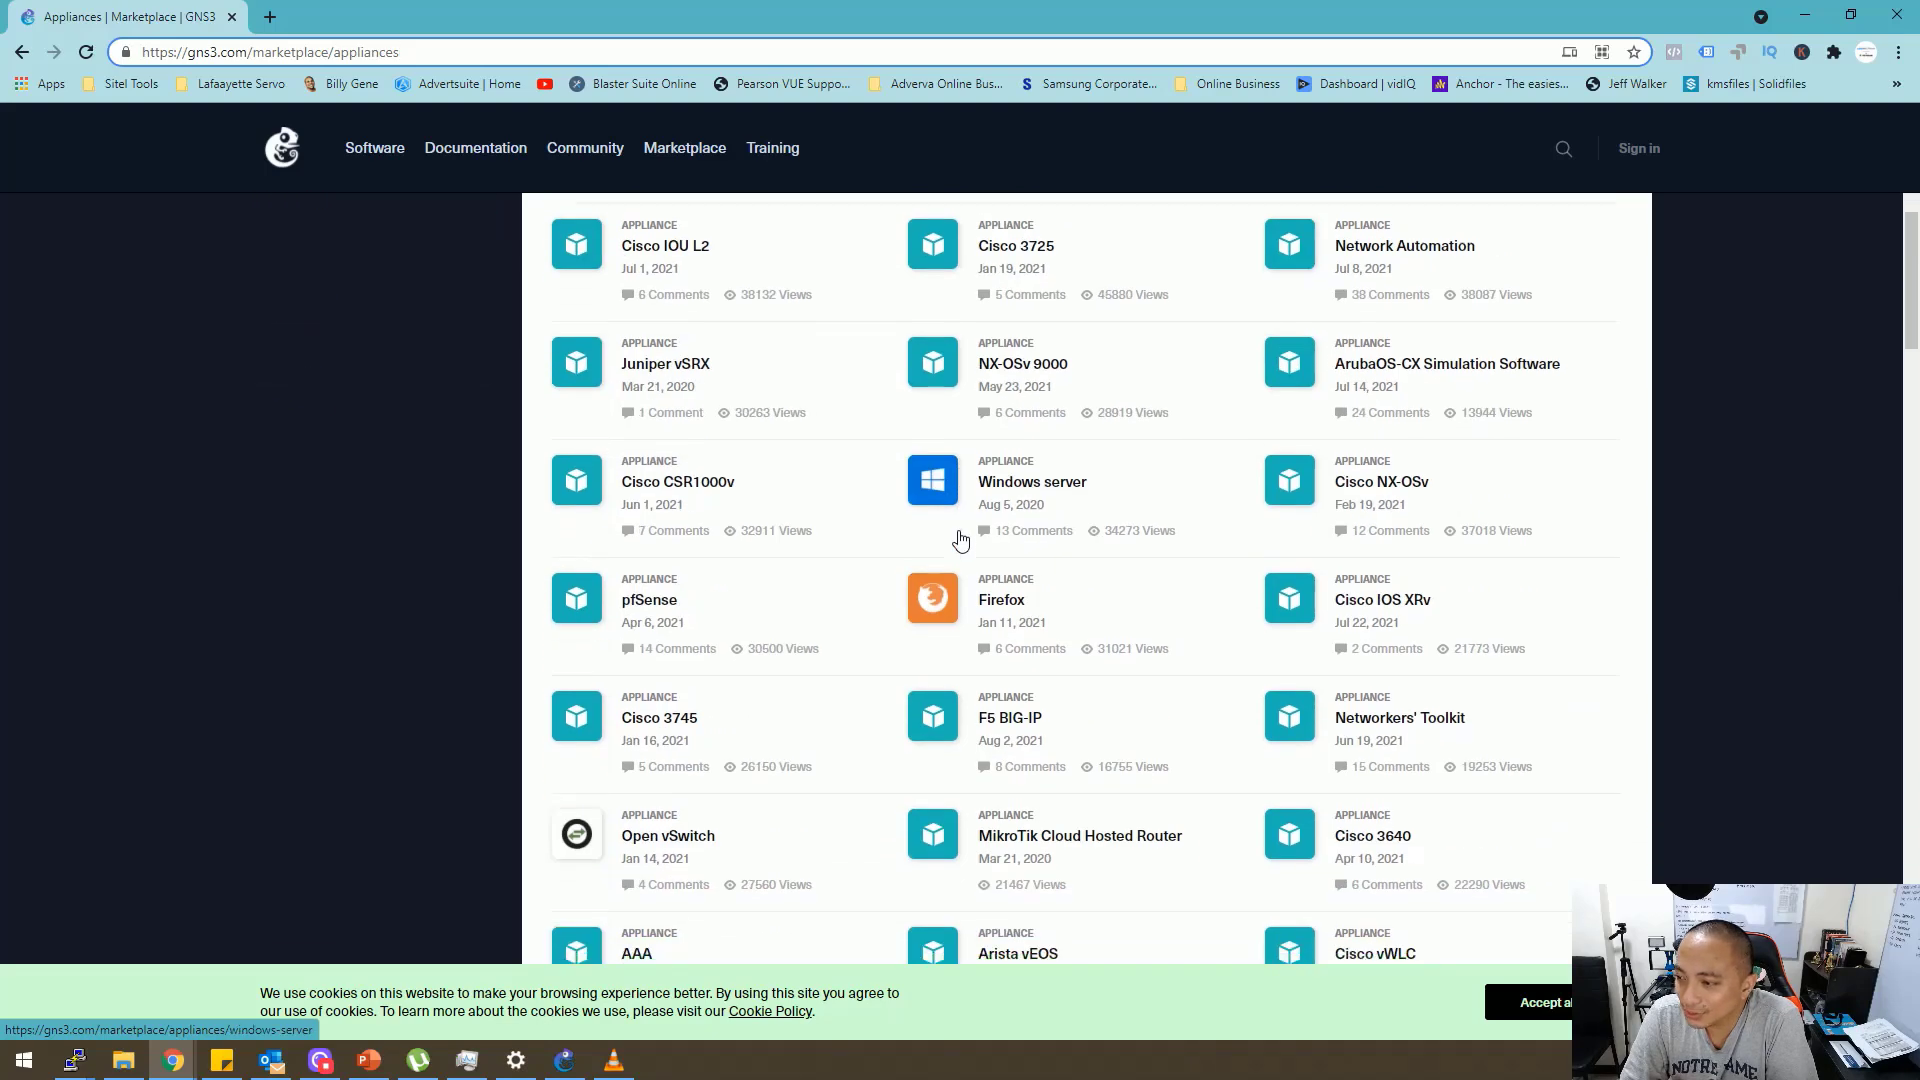
{"action": "scroll", "coordinate": [960, 541], "scroll_direction": "down", "scroll_amount": 4}
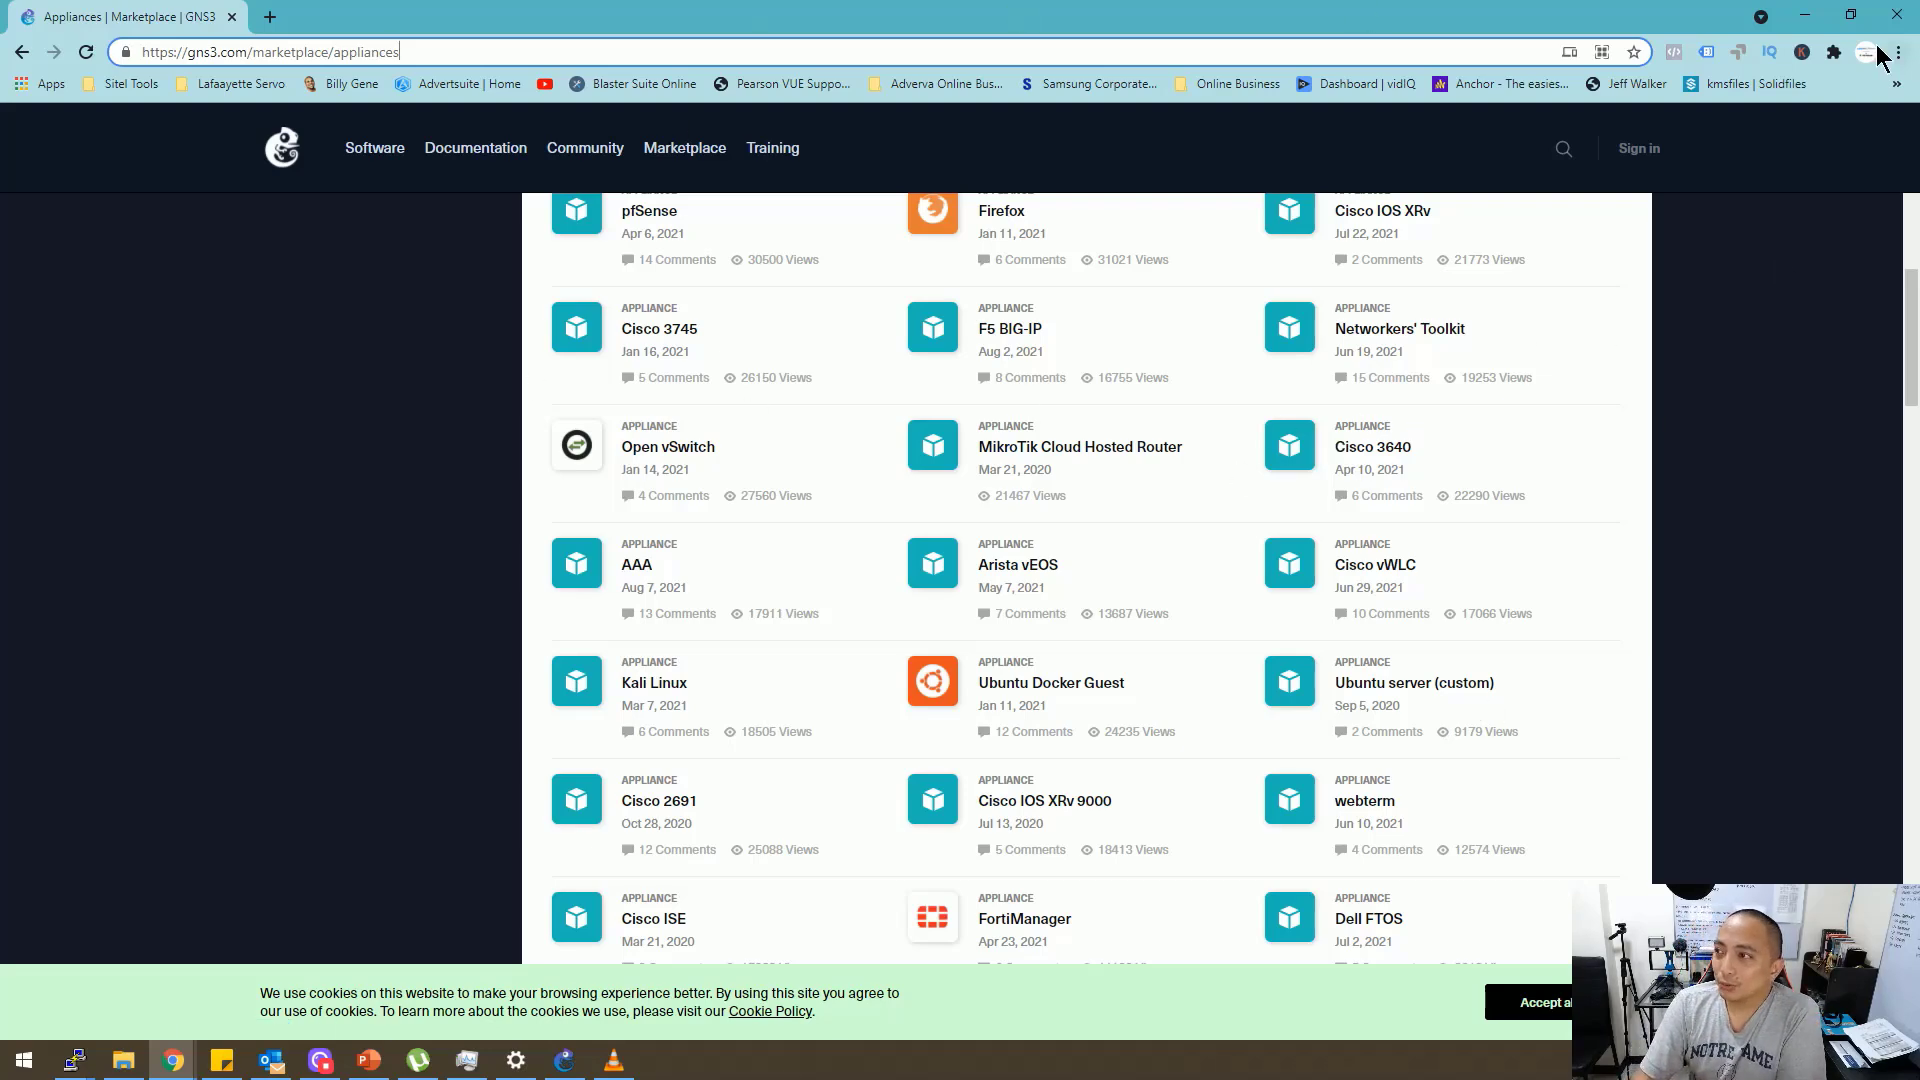
{"action": "left_click", "coordinate": [1898, 15]}
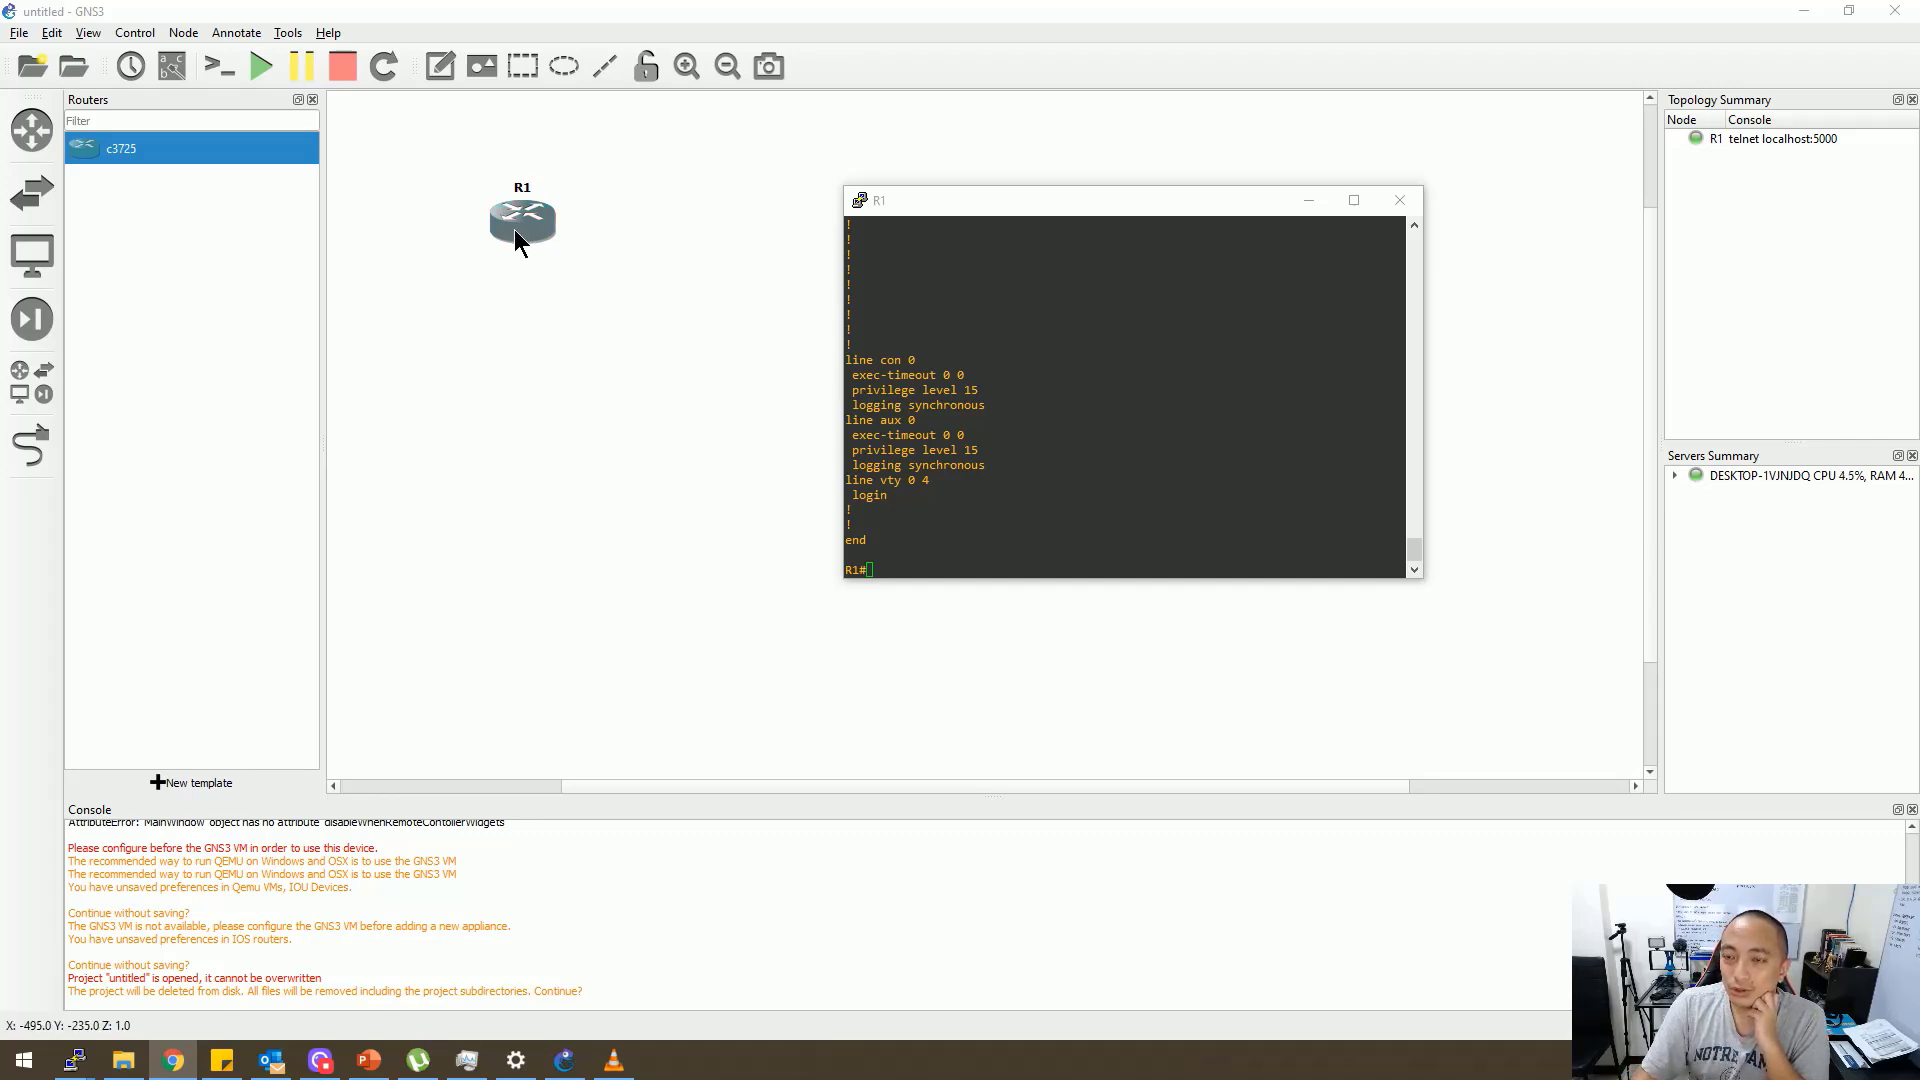
Shift router R1 inward on the workspace and add a second c3725 router beside it
{"action": "left_click_drag", "start_coordinate": [514, 230], "coordinate": [655, 268]}
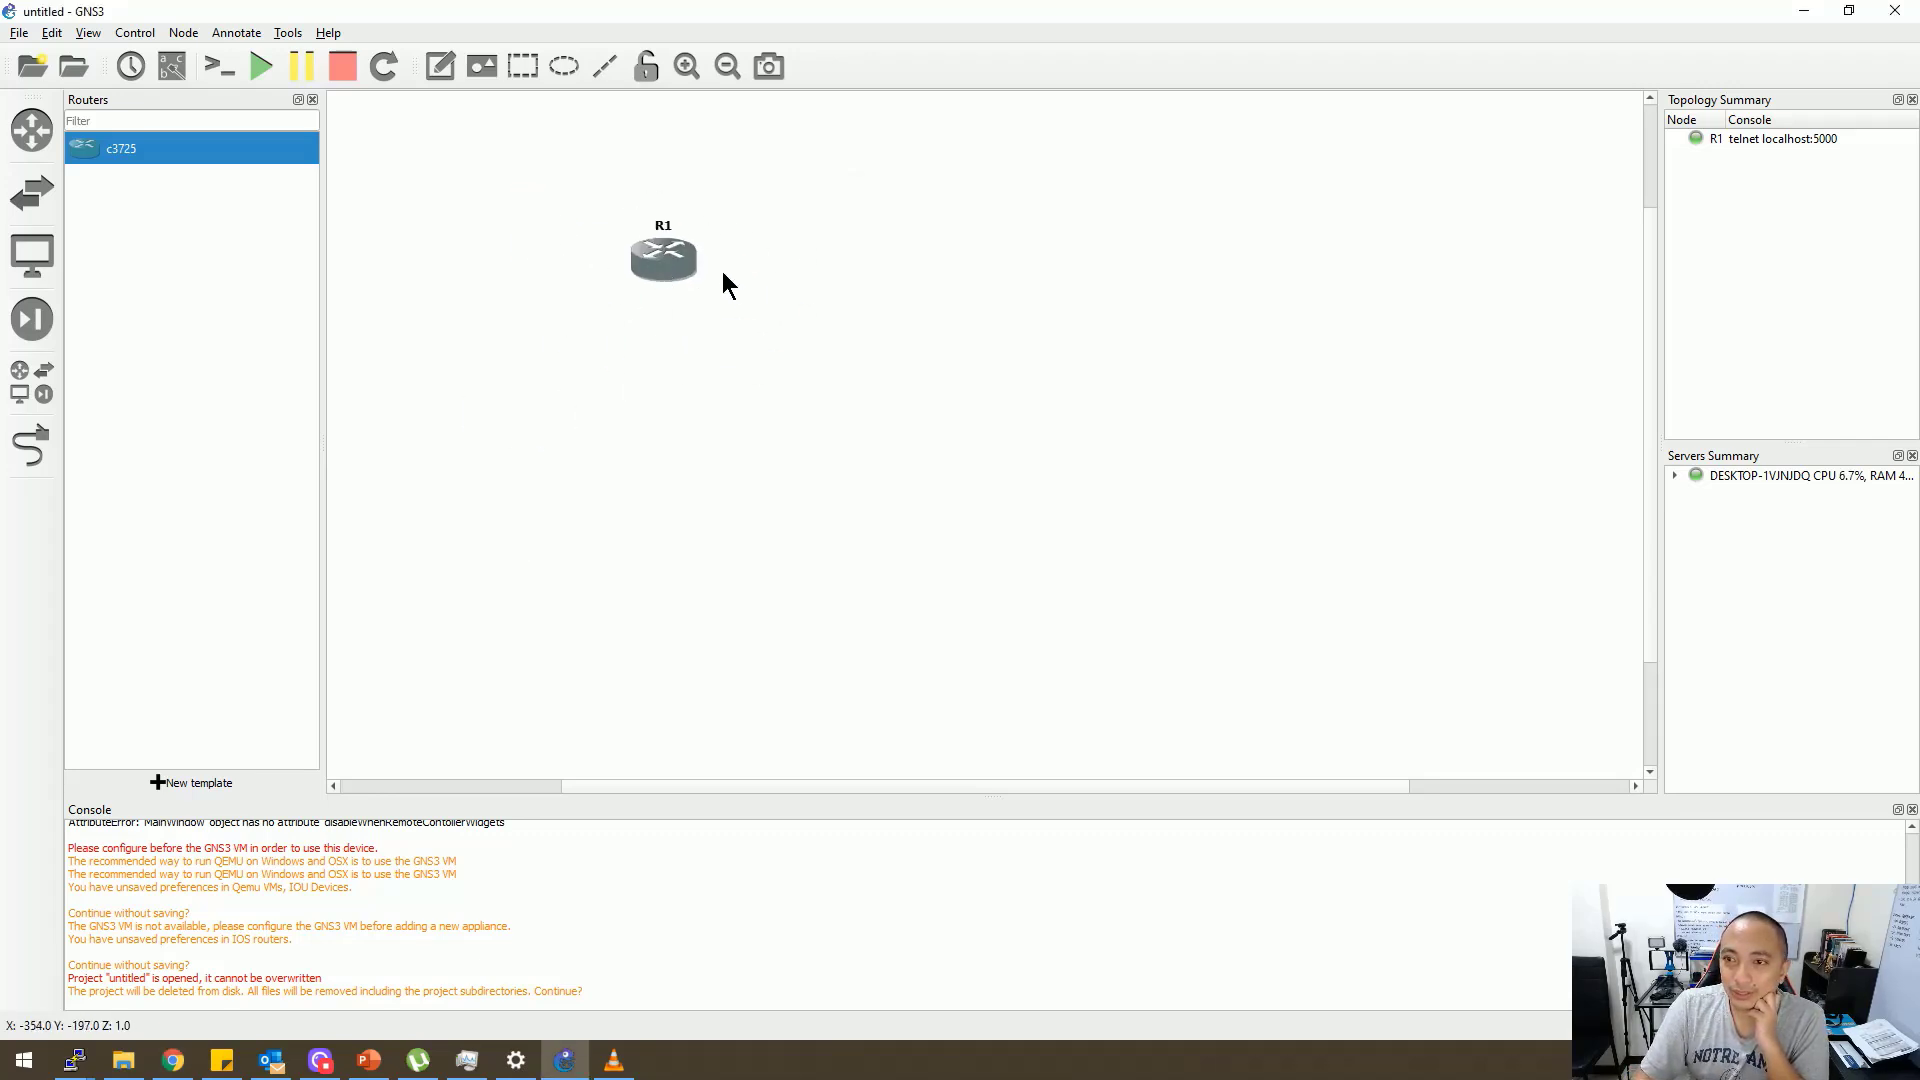
{"action": "left_click", "coordinate": [32, 130]}
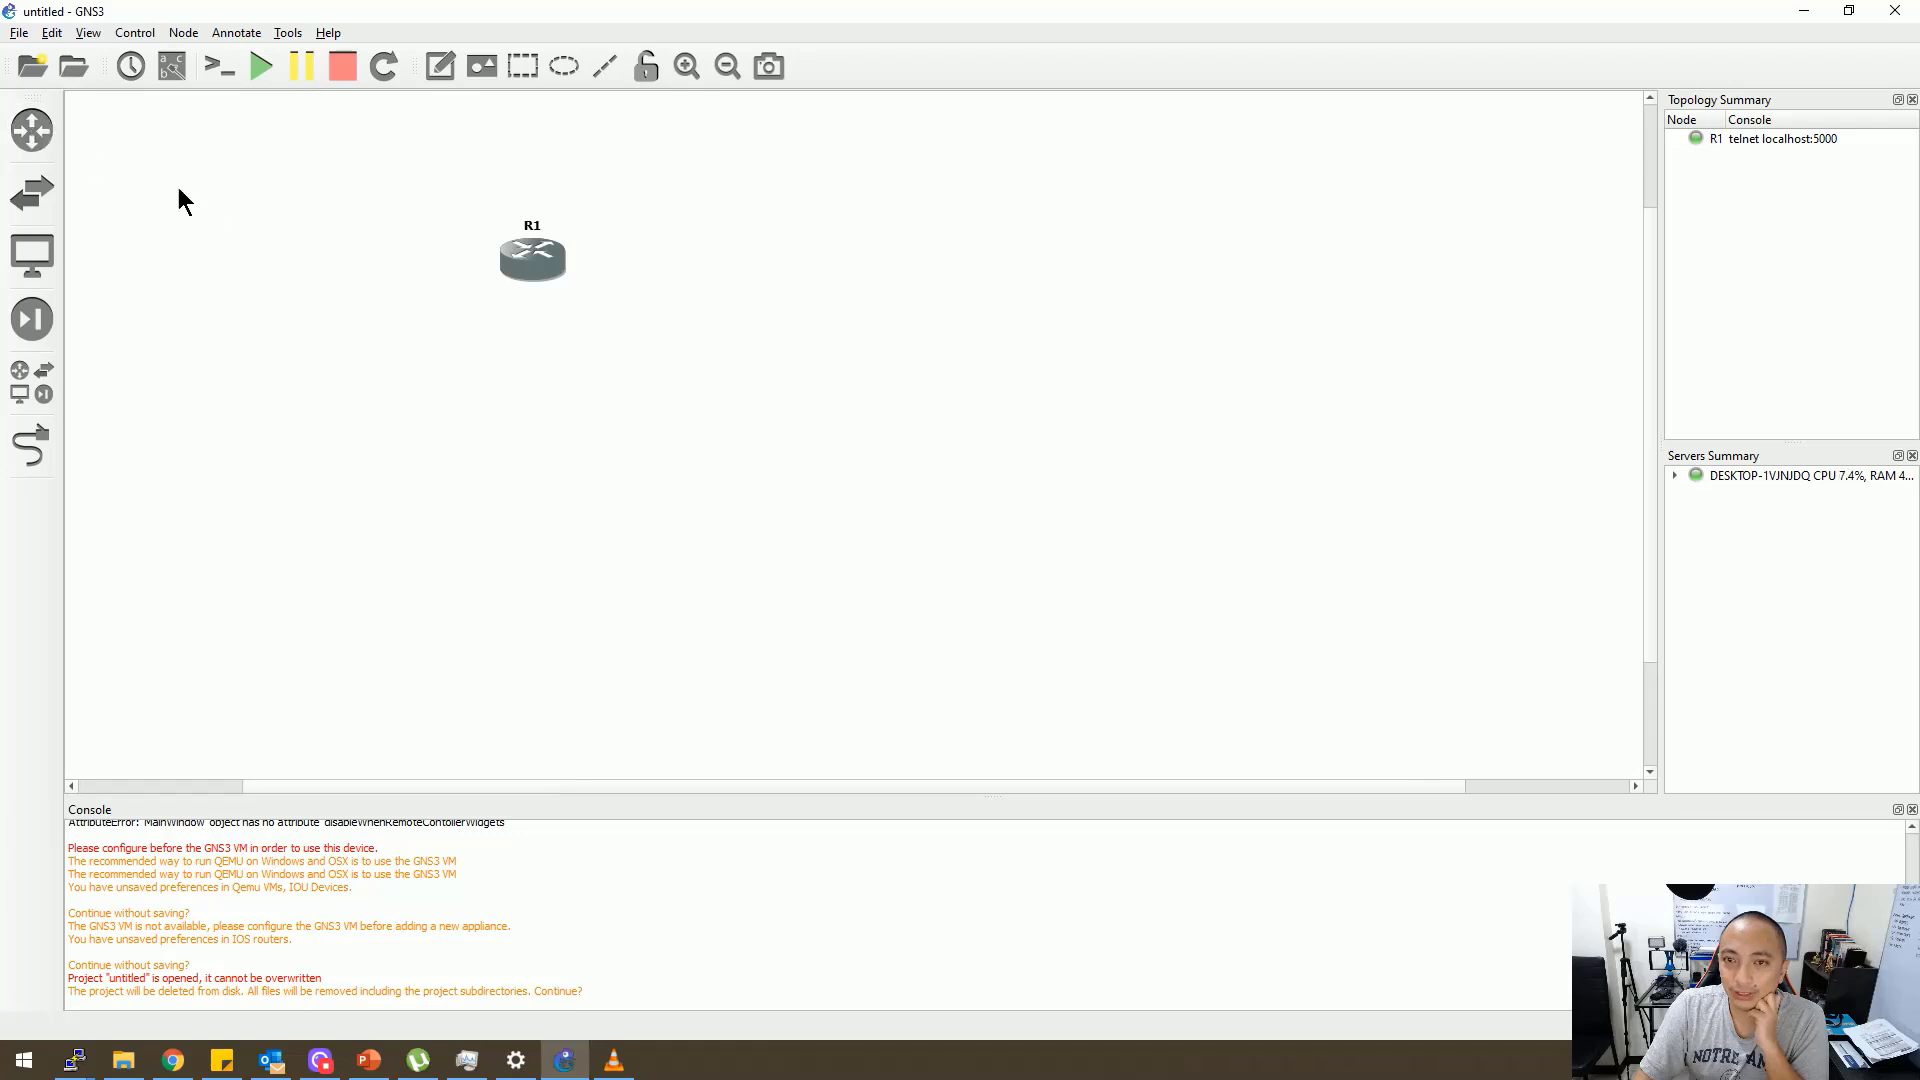
{"action": "left_click", "coordinate": [110, 149]}
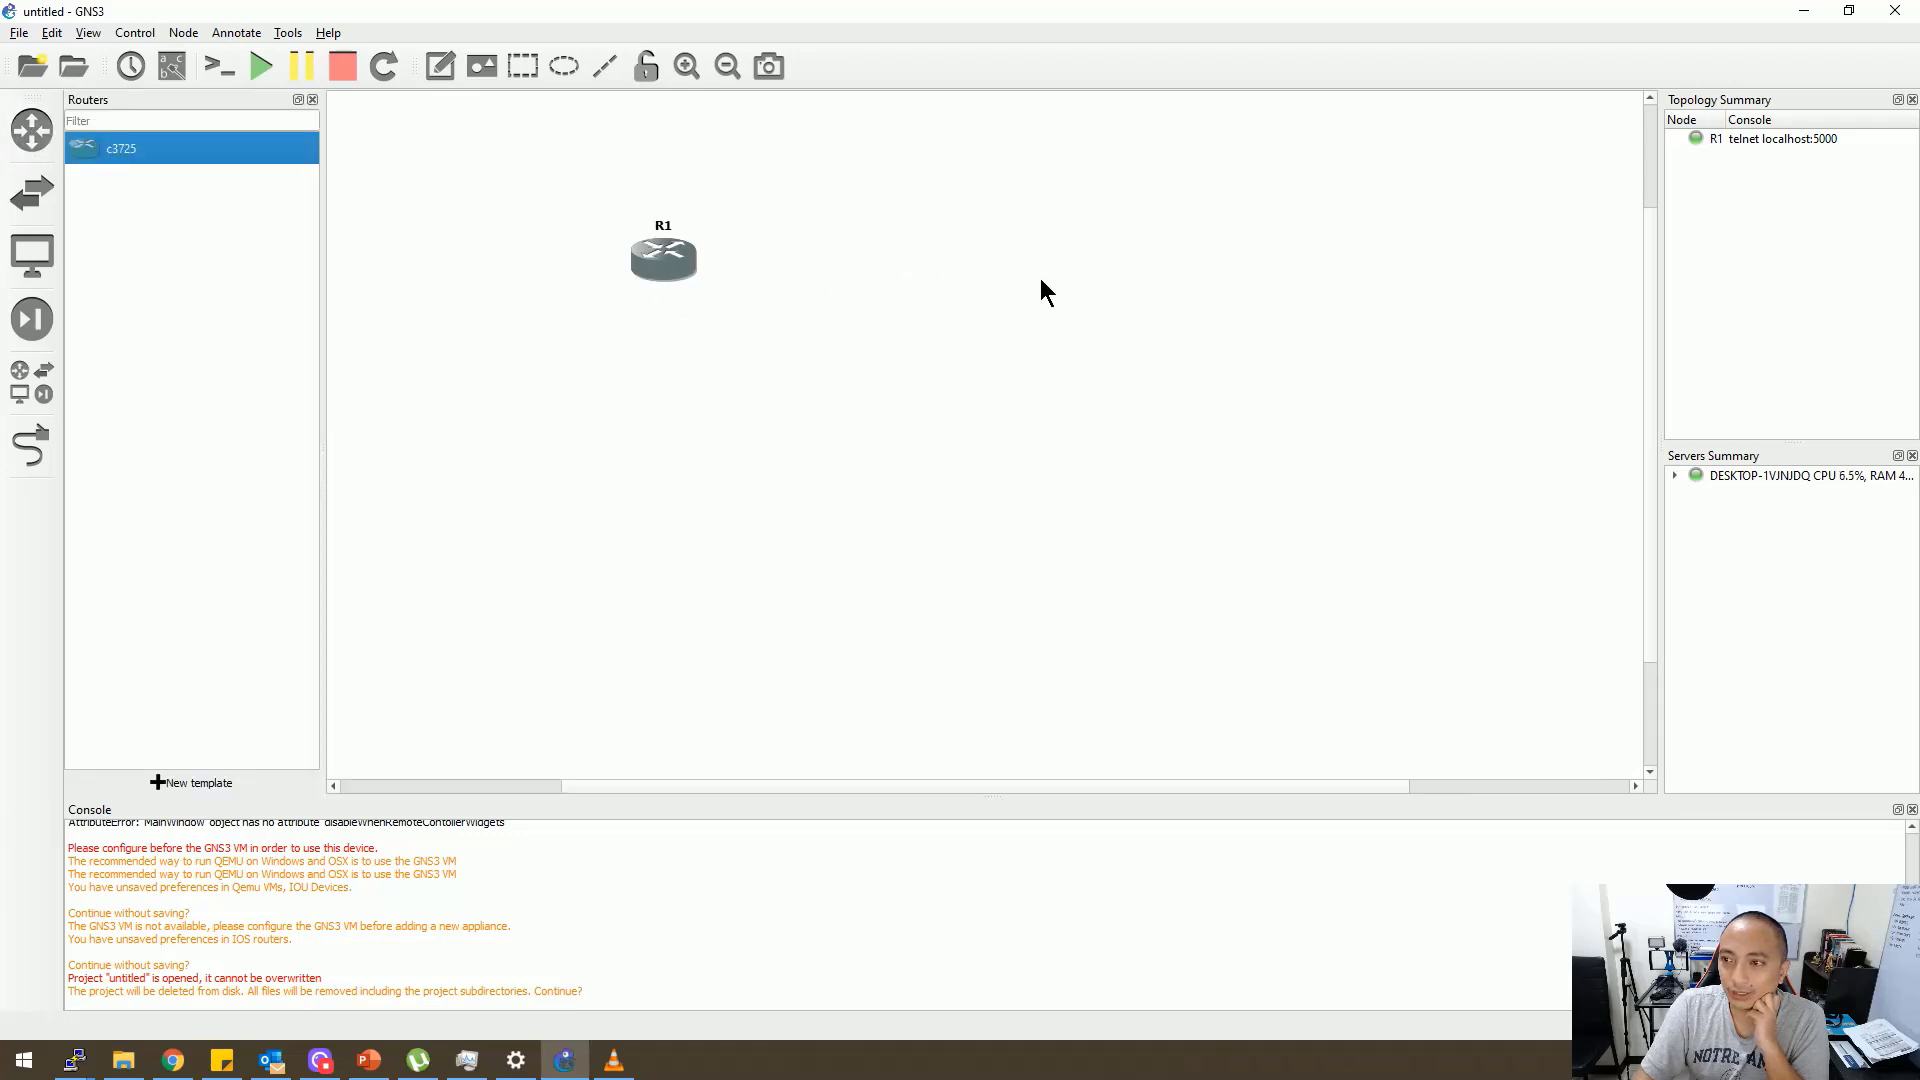
{"action": "left_click_drag", "start_coordinate": [955, 257], "coordinate": [945, 247]}
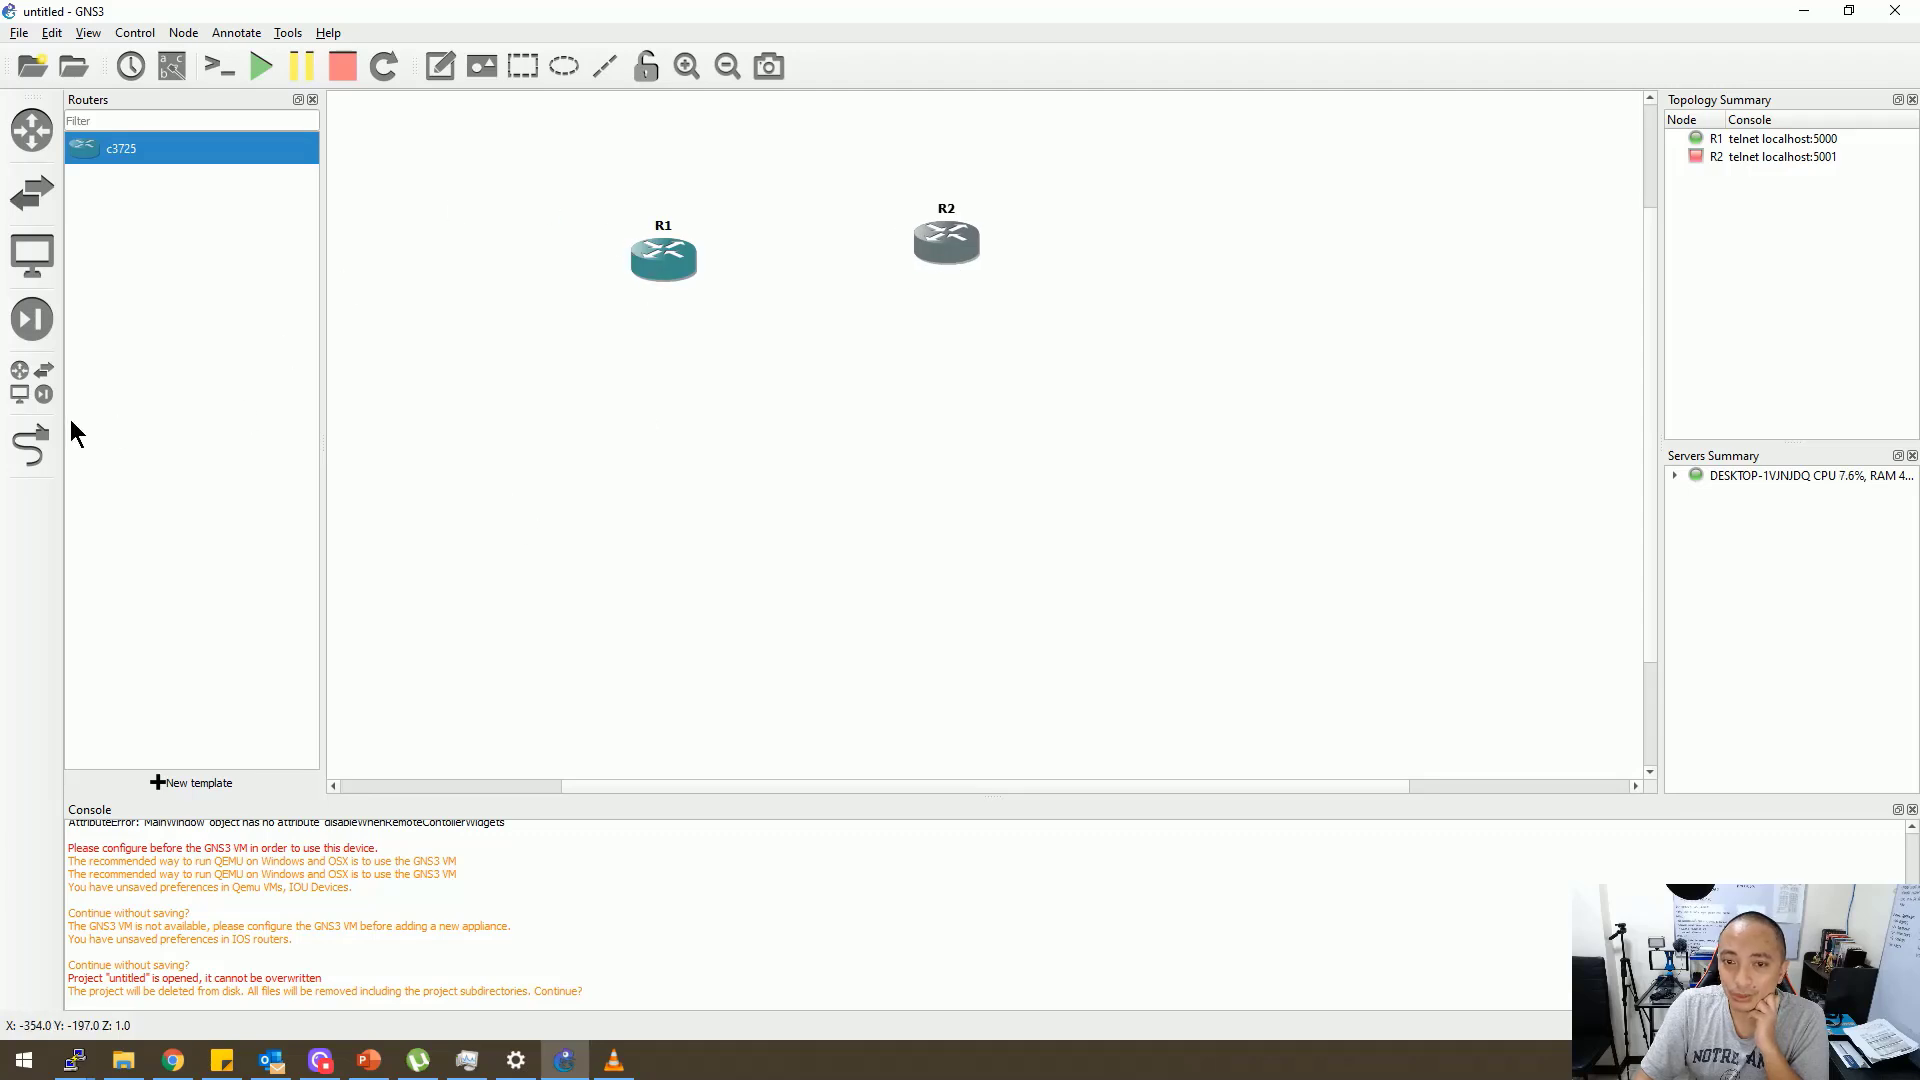
Try to link R1's Serial0/0 interface to router R2
{"action": "left_click", "coordinate": [32, 446]}
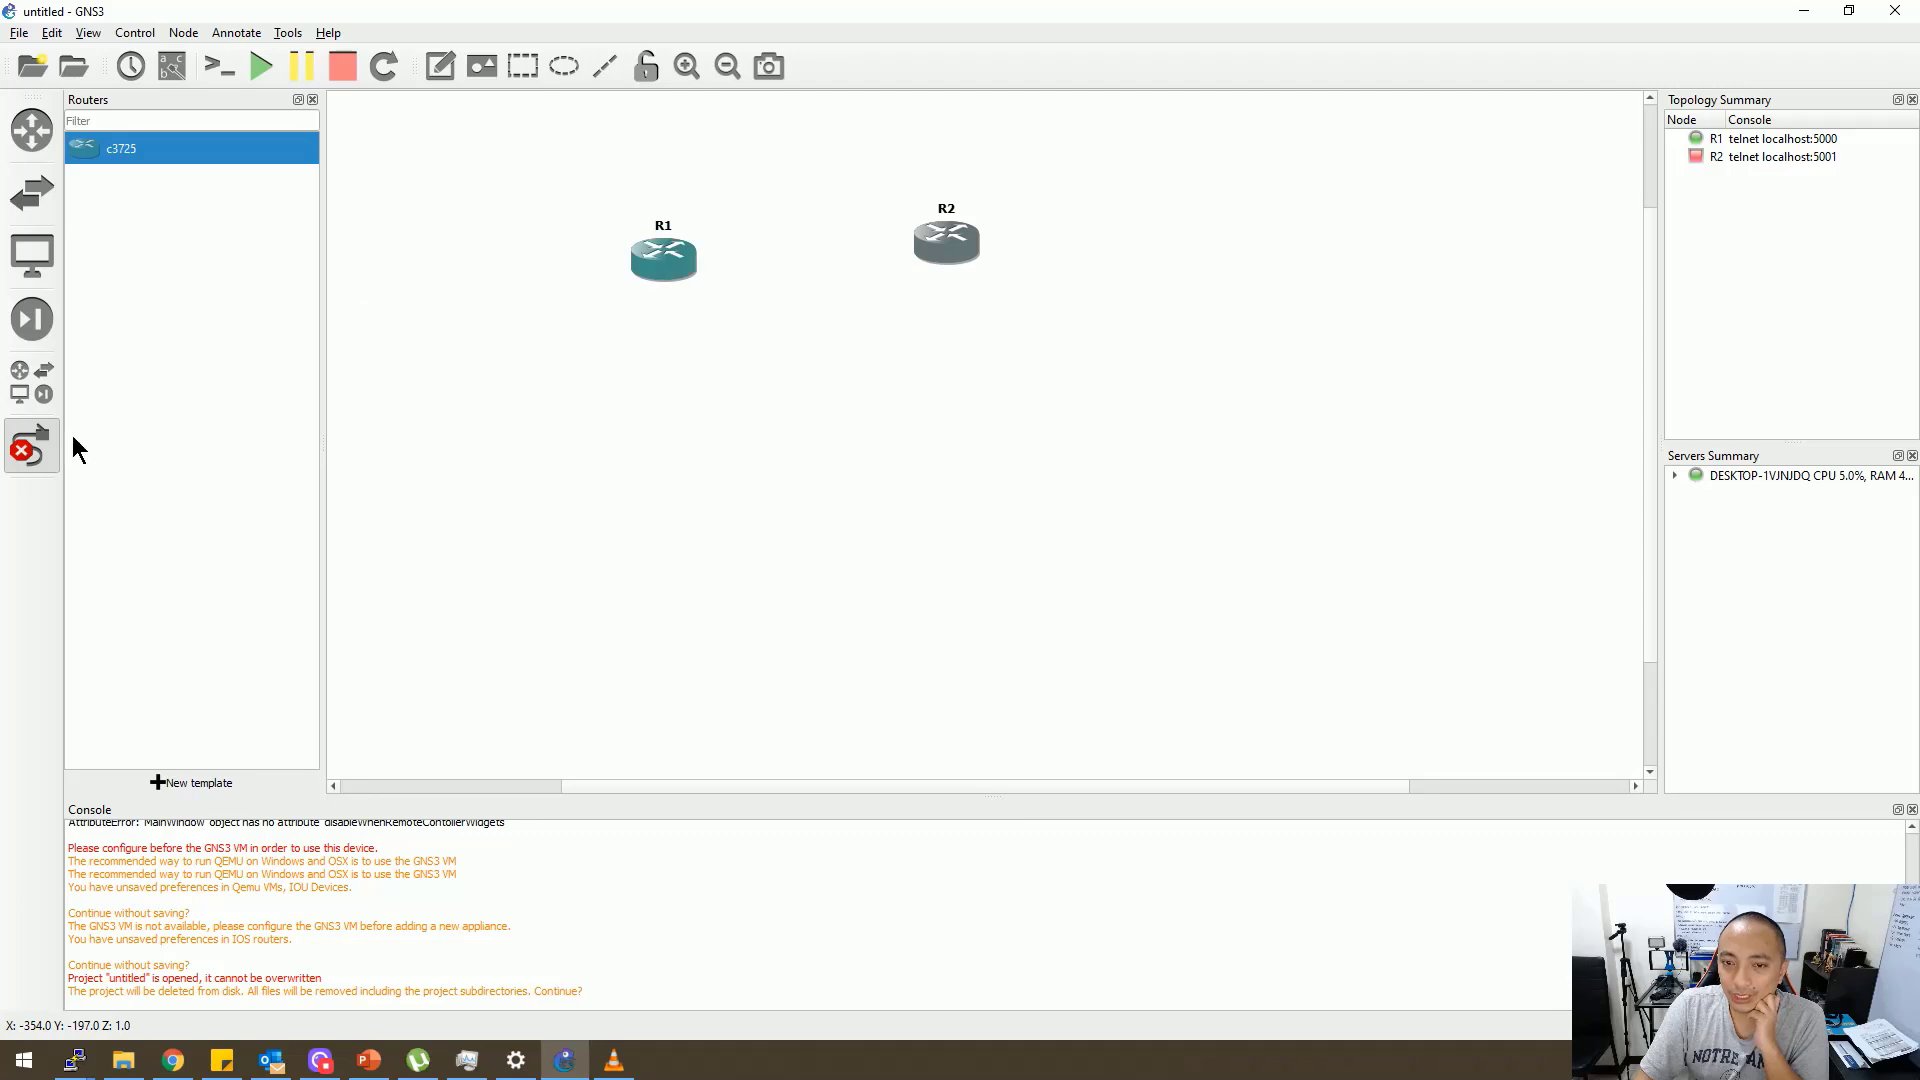
{"action": "left_click", "coordinate": [672, 258]}
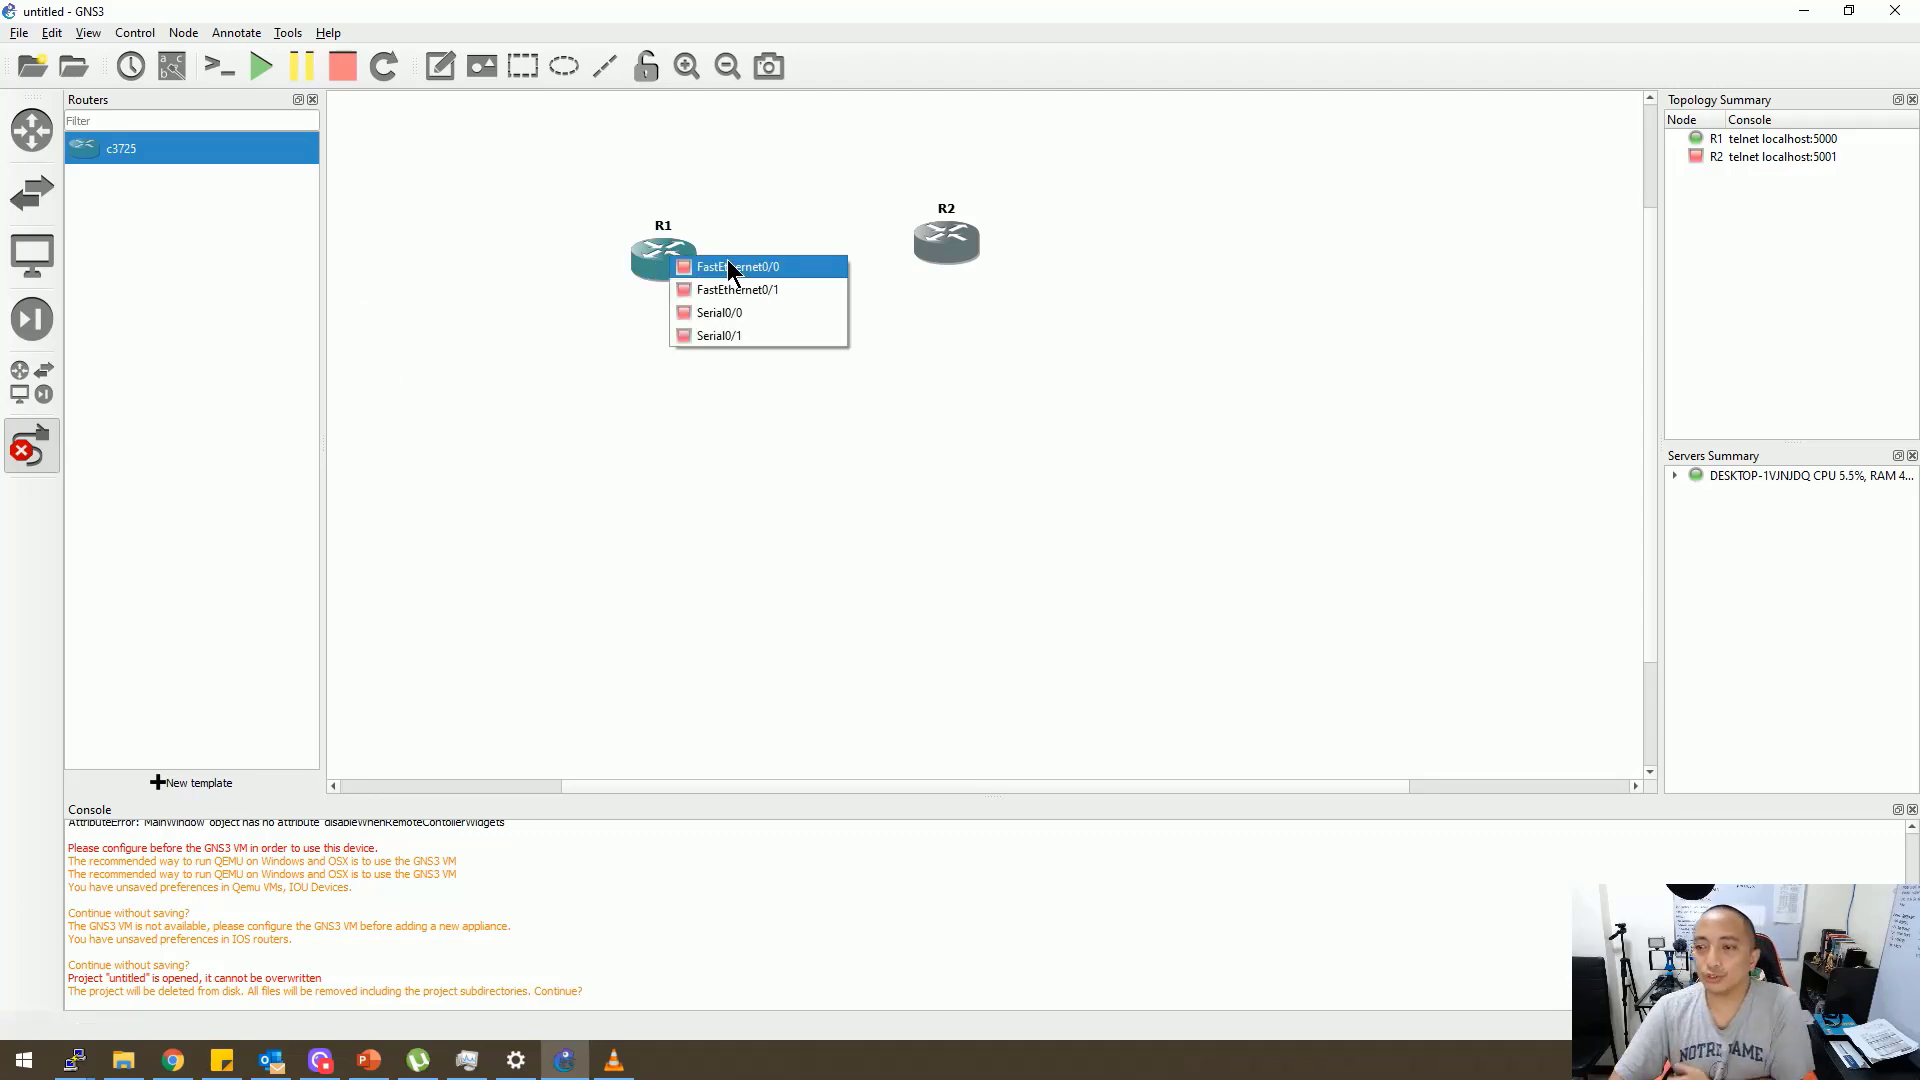
{"action": "left_click", "coordinate": [770, 313]}
{"action": "left_click", "coordinate": [925, 243]}
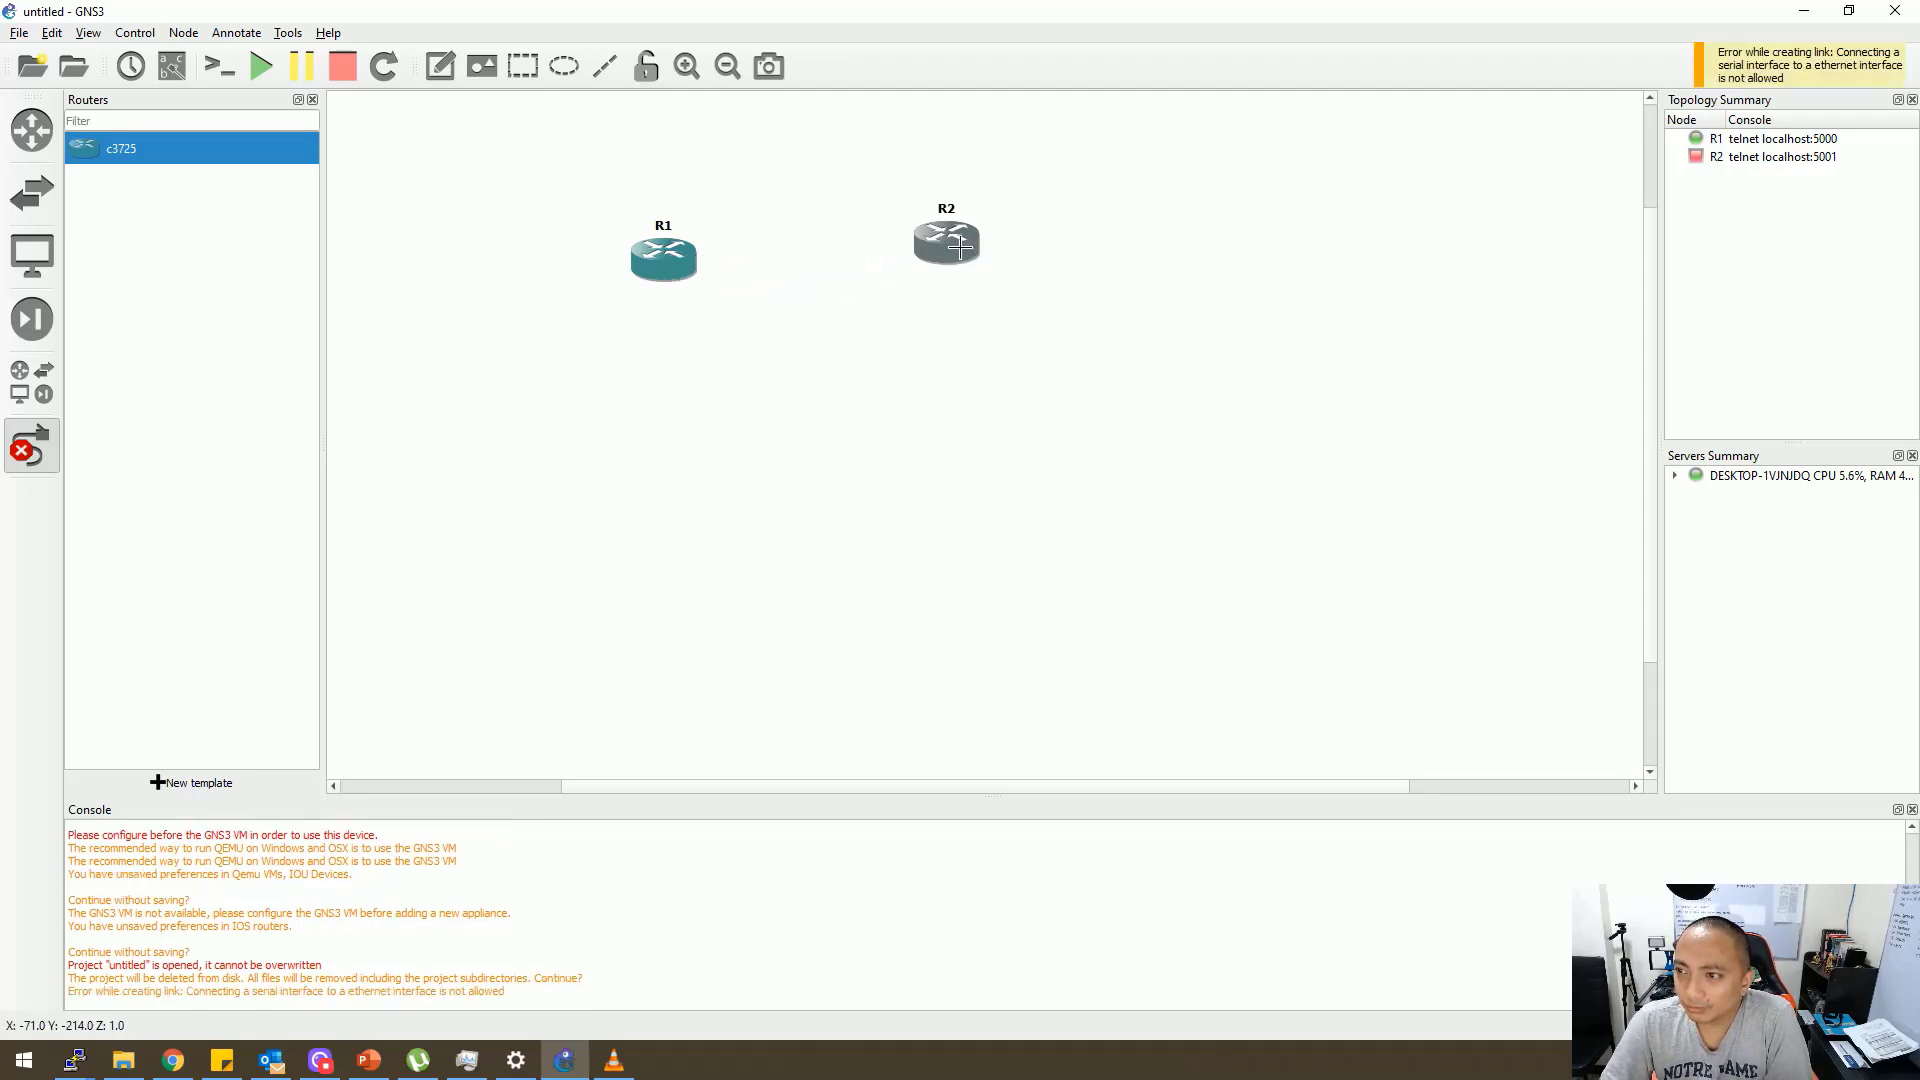
{"action": "left_click", "coordinate": [684, 263]}
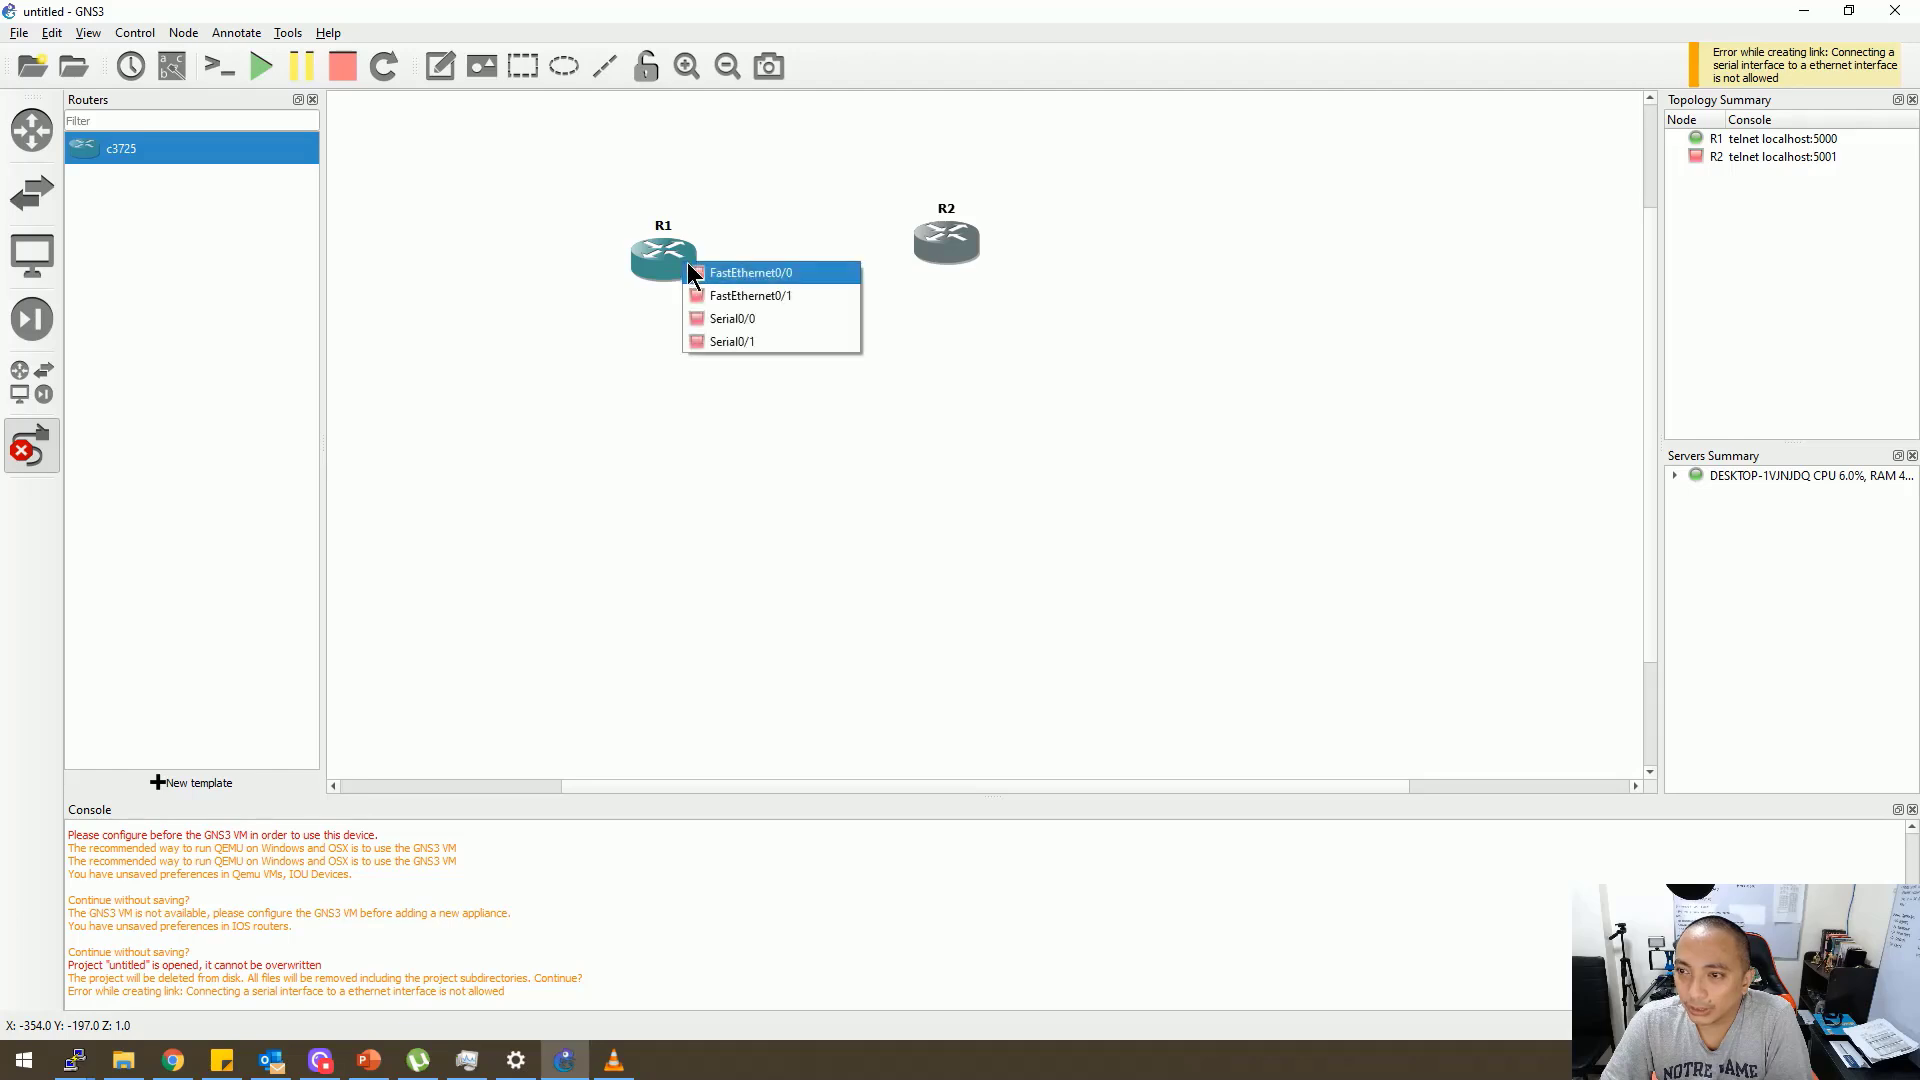
{"action": "left_click", "coordinate": [744, 321]}
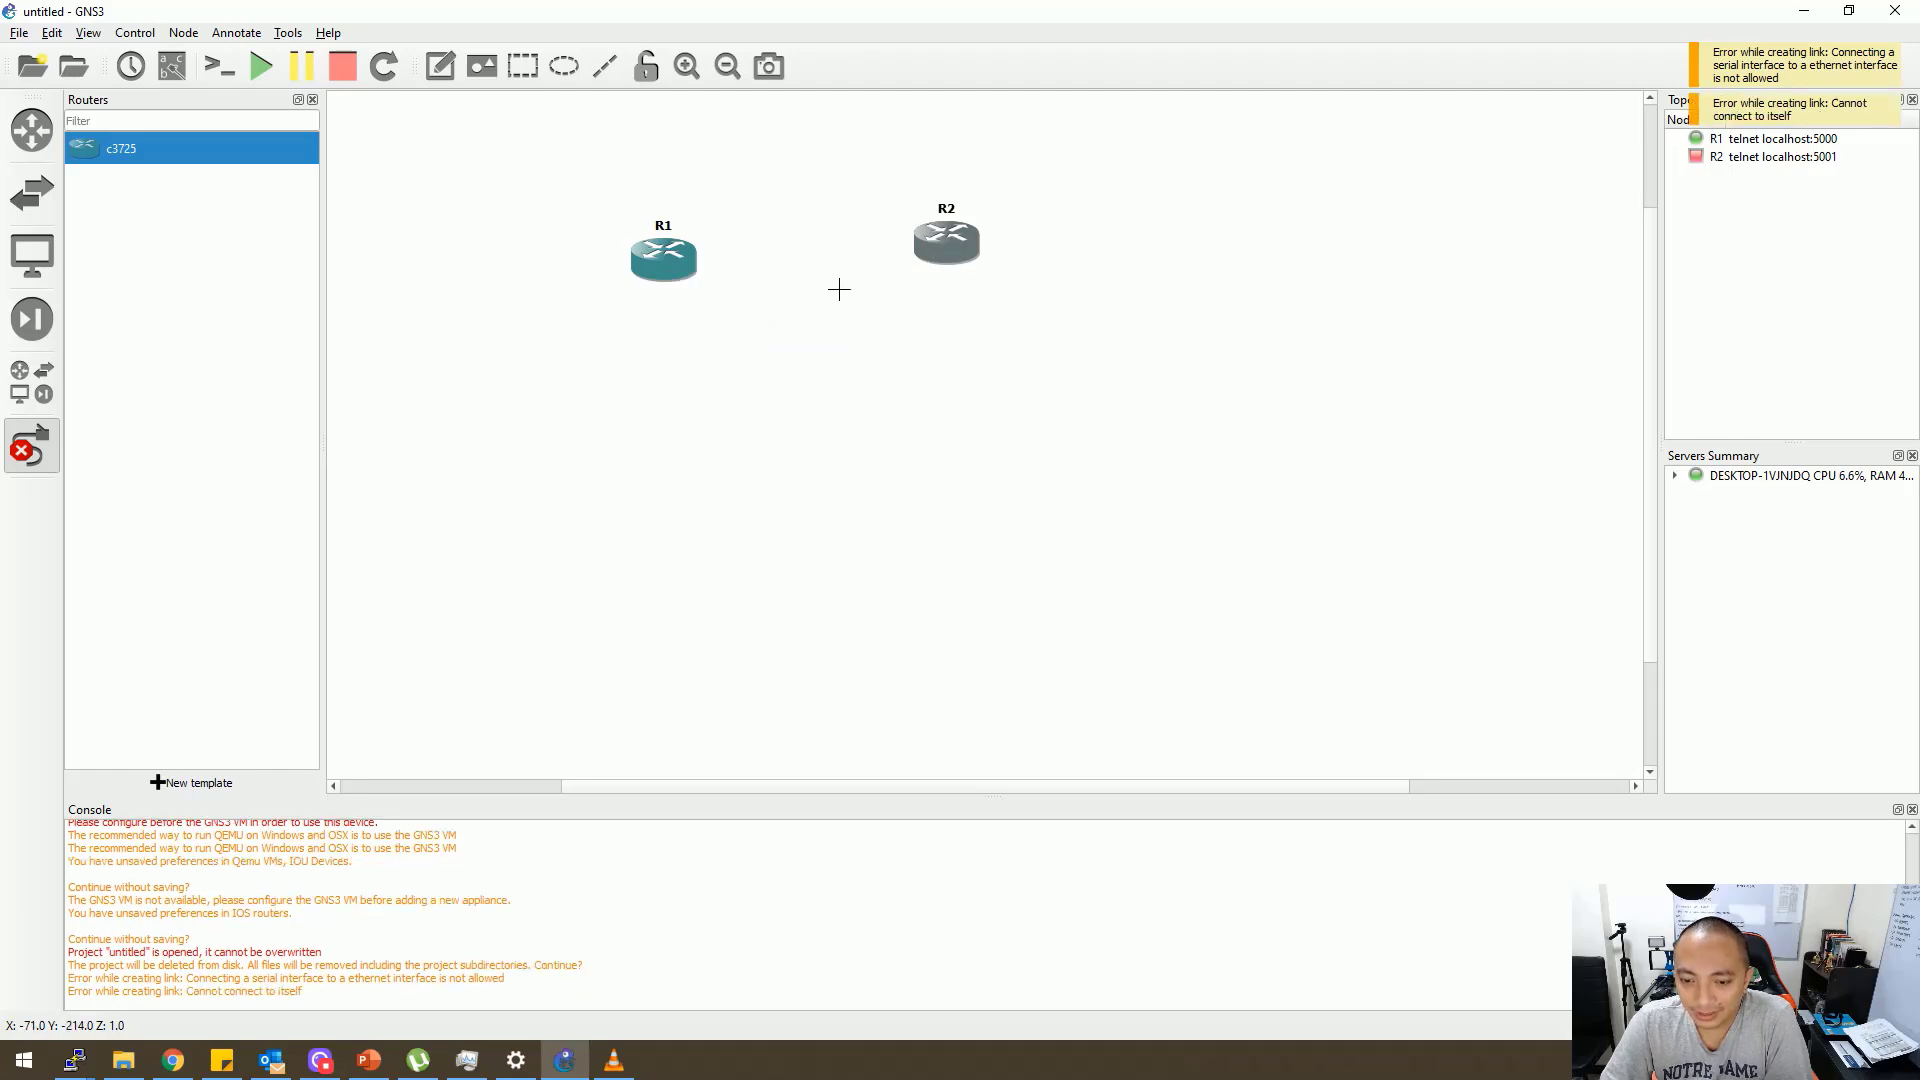
{"action": "left_click", "coordinate": [672, 263]}
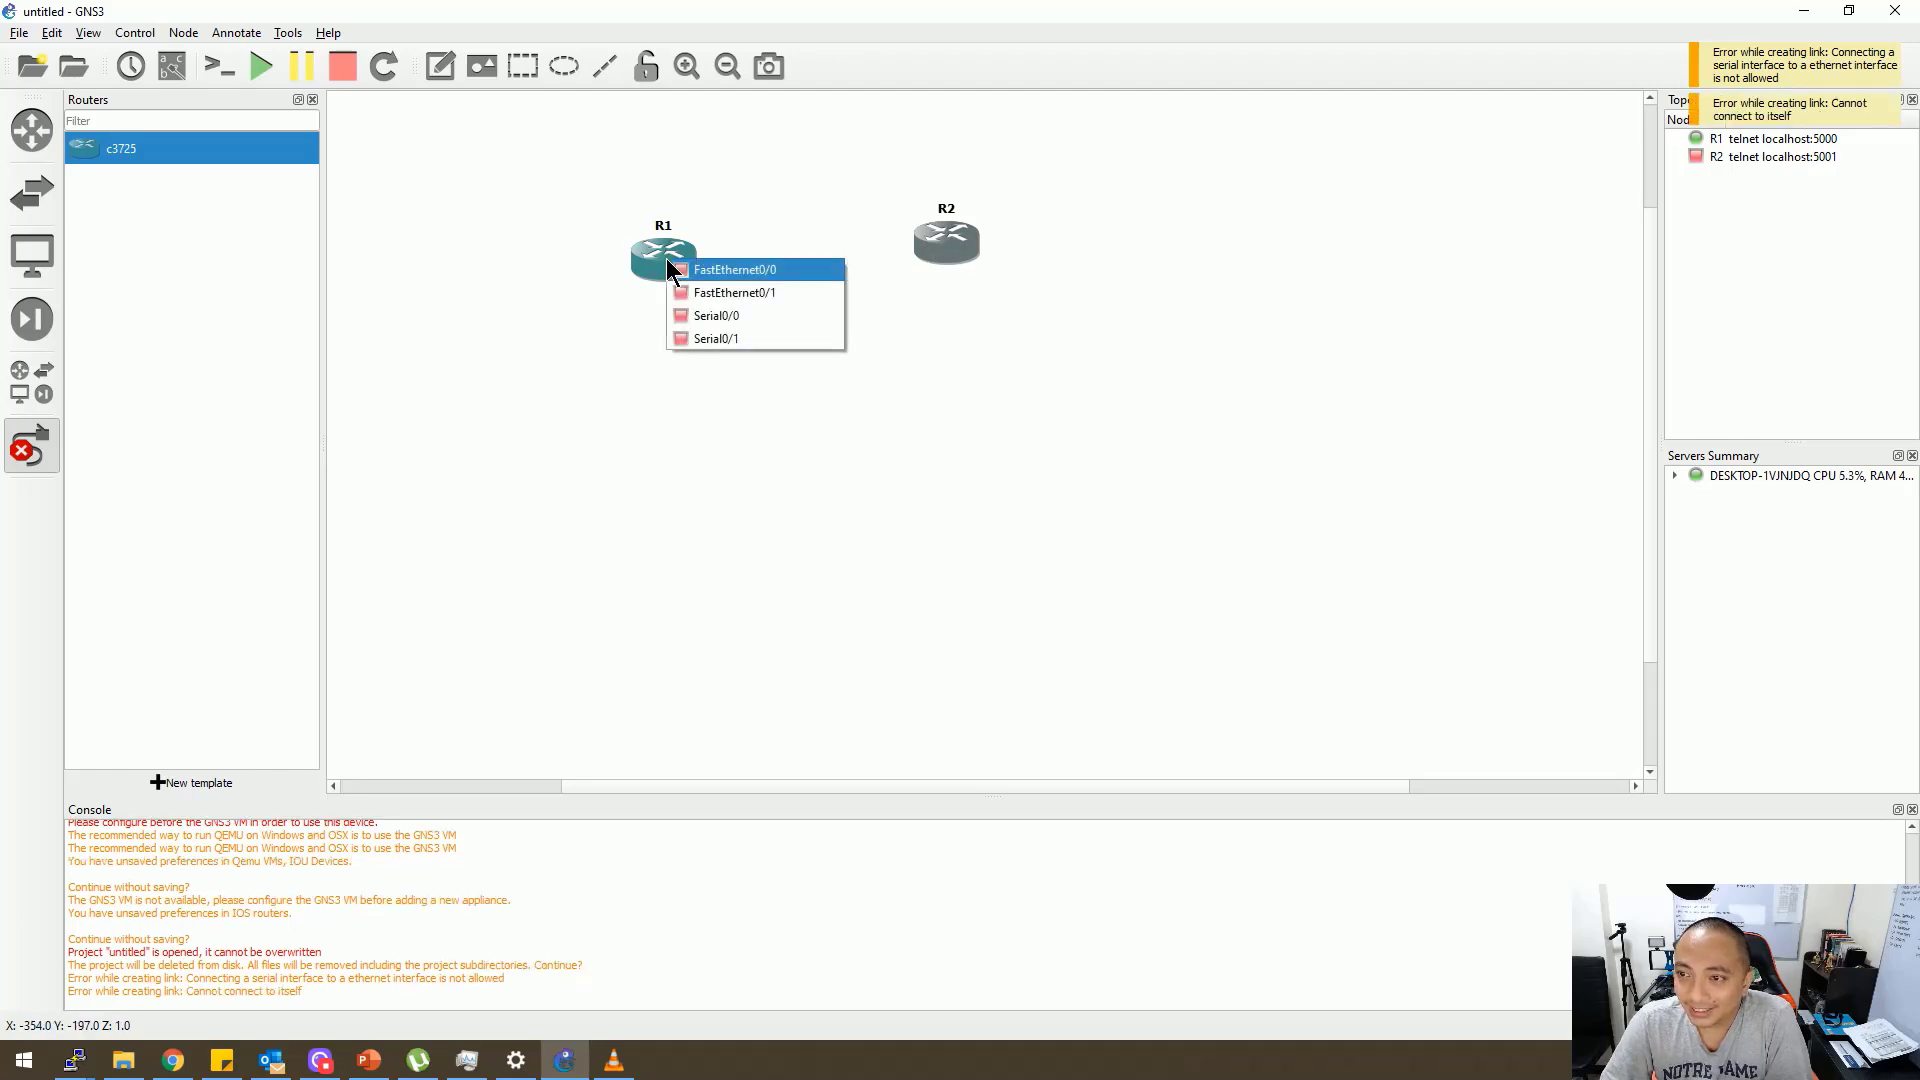
{"action": "left_click", "coordinate": [730, 318]}
{"action": "left_click", "coordinate": [947, 239]}
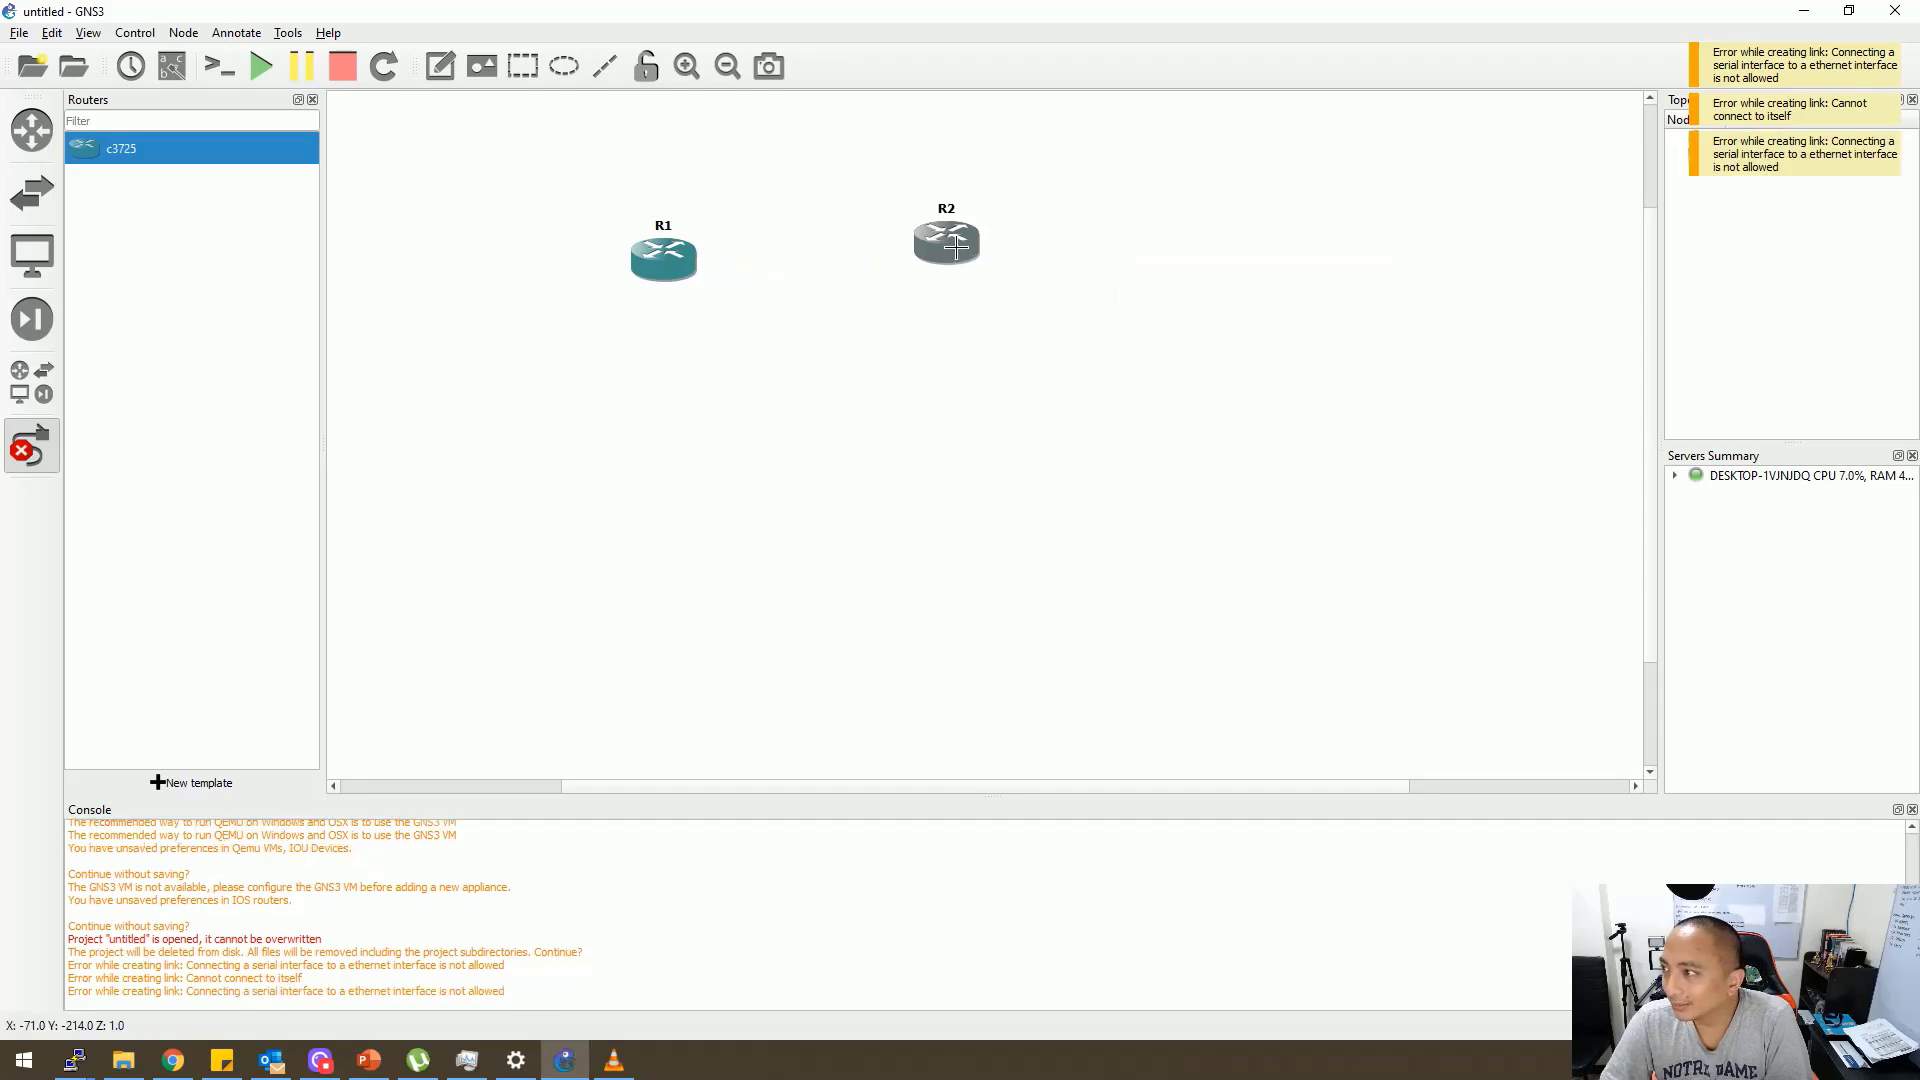
Link R1's Serial0/0 interface to a serial interface on R2 and leave link mode
{"action": "left_click", "coordinate": [671, 263]}
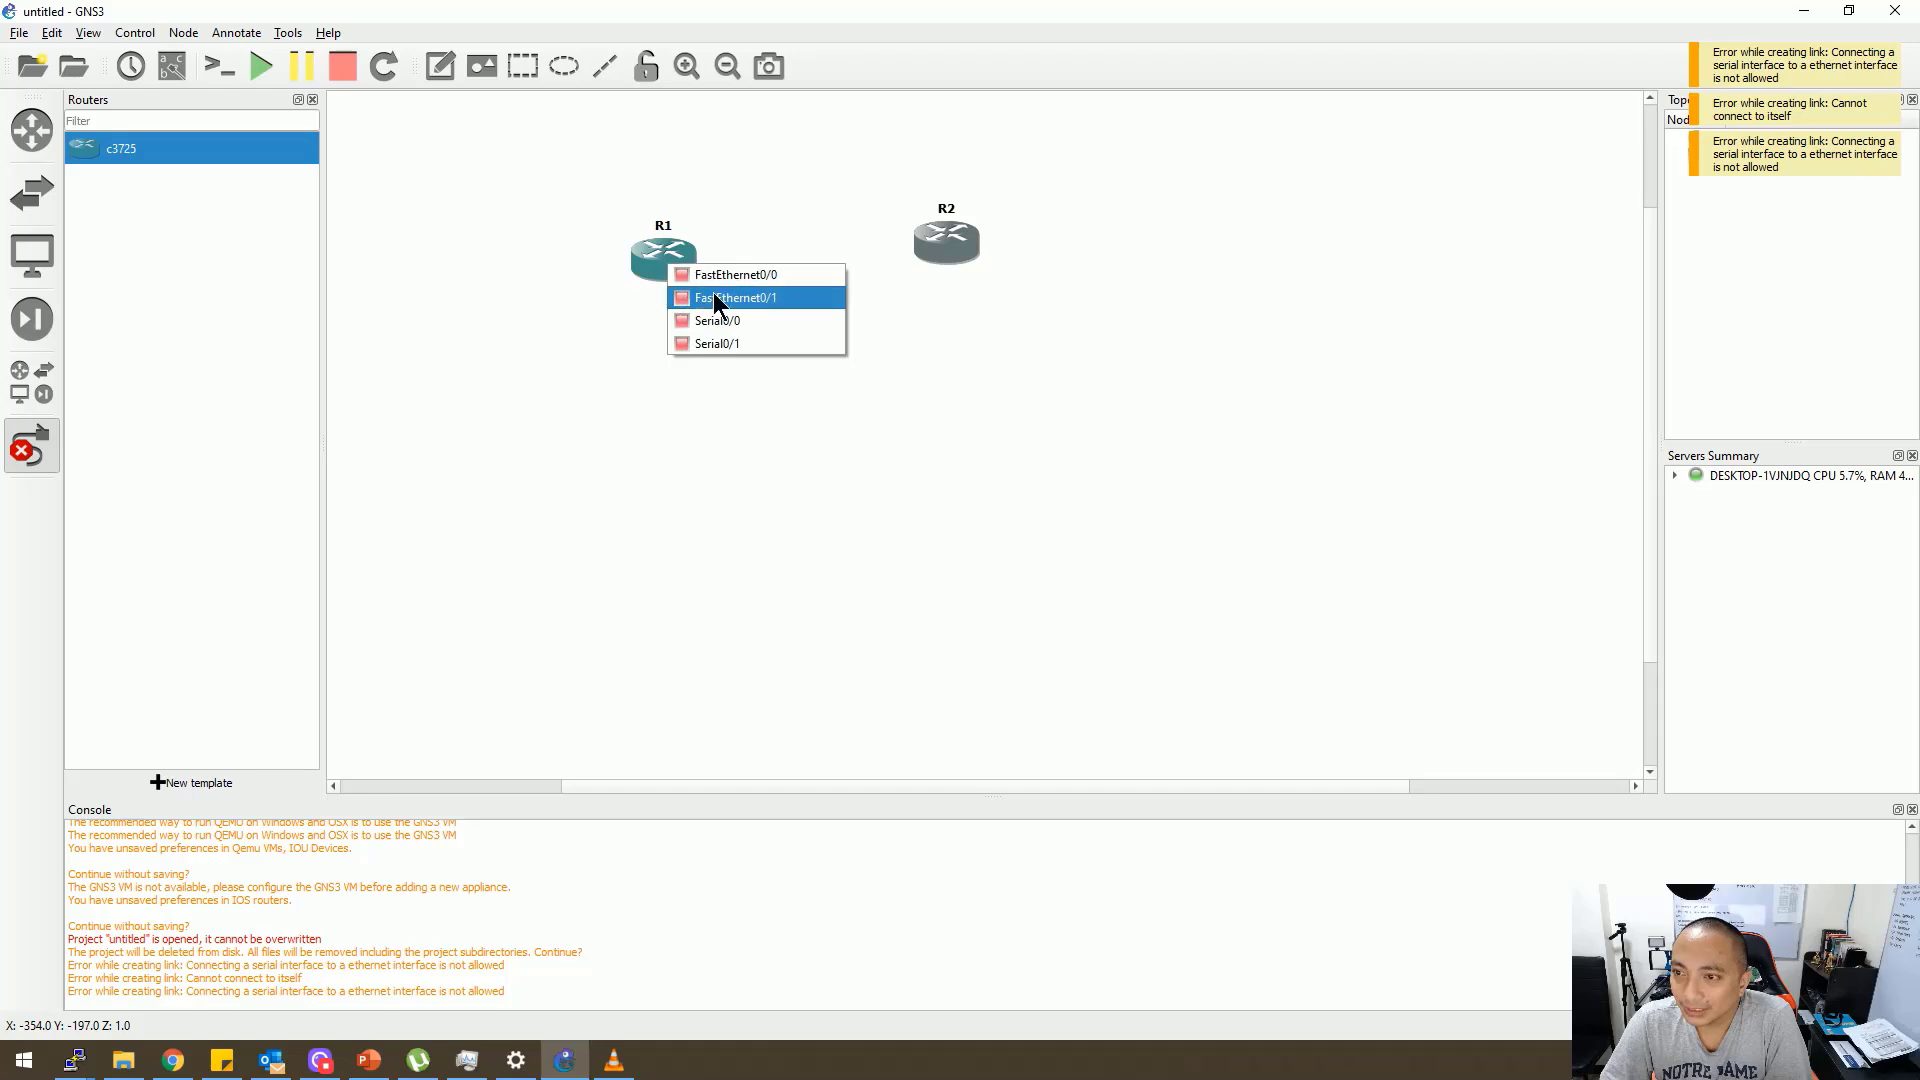
{"action": "left_click", "coordinate": [726, 314]}
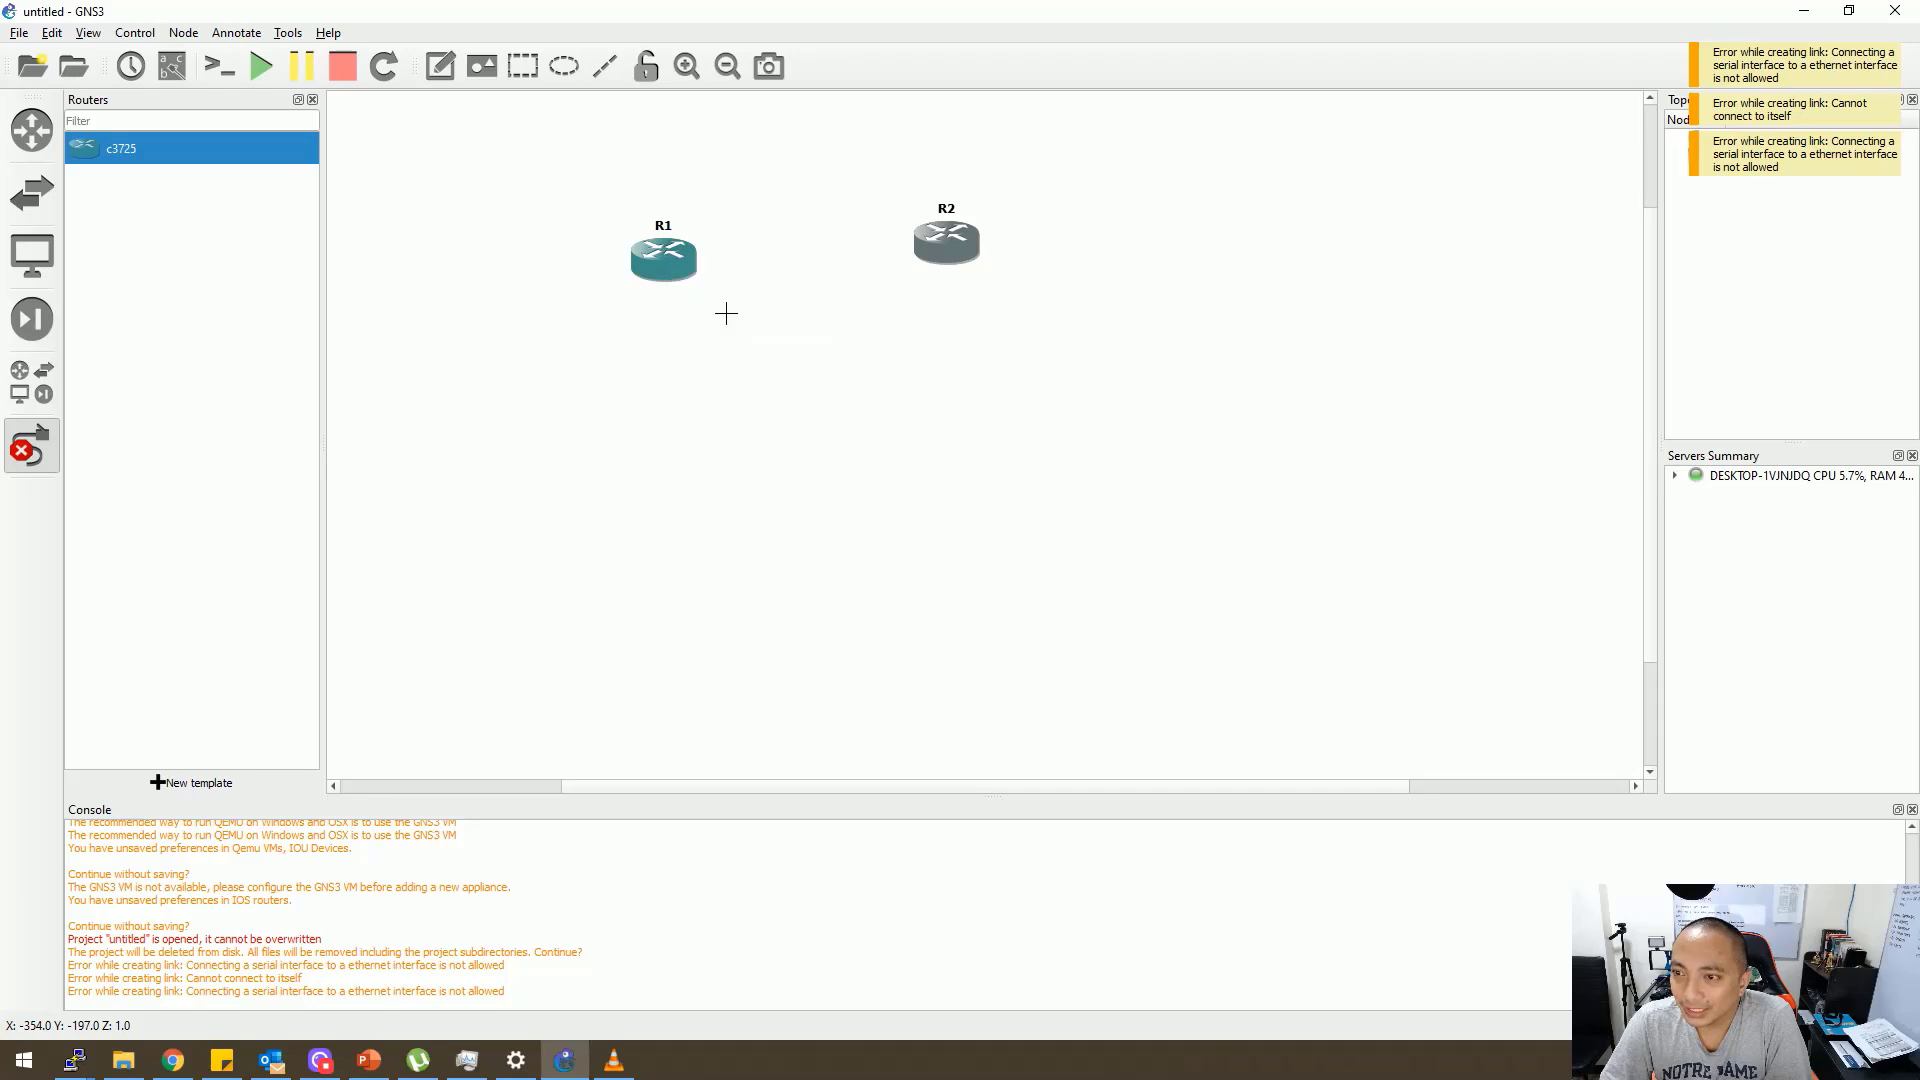
{"action": "left_click", "coordinate": [948, 240]}
{"action": "left_click", "coordinate": [1003, 298]}
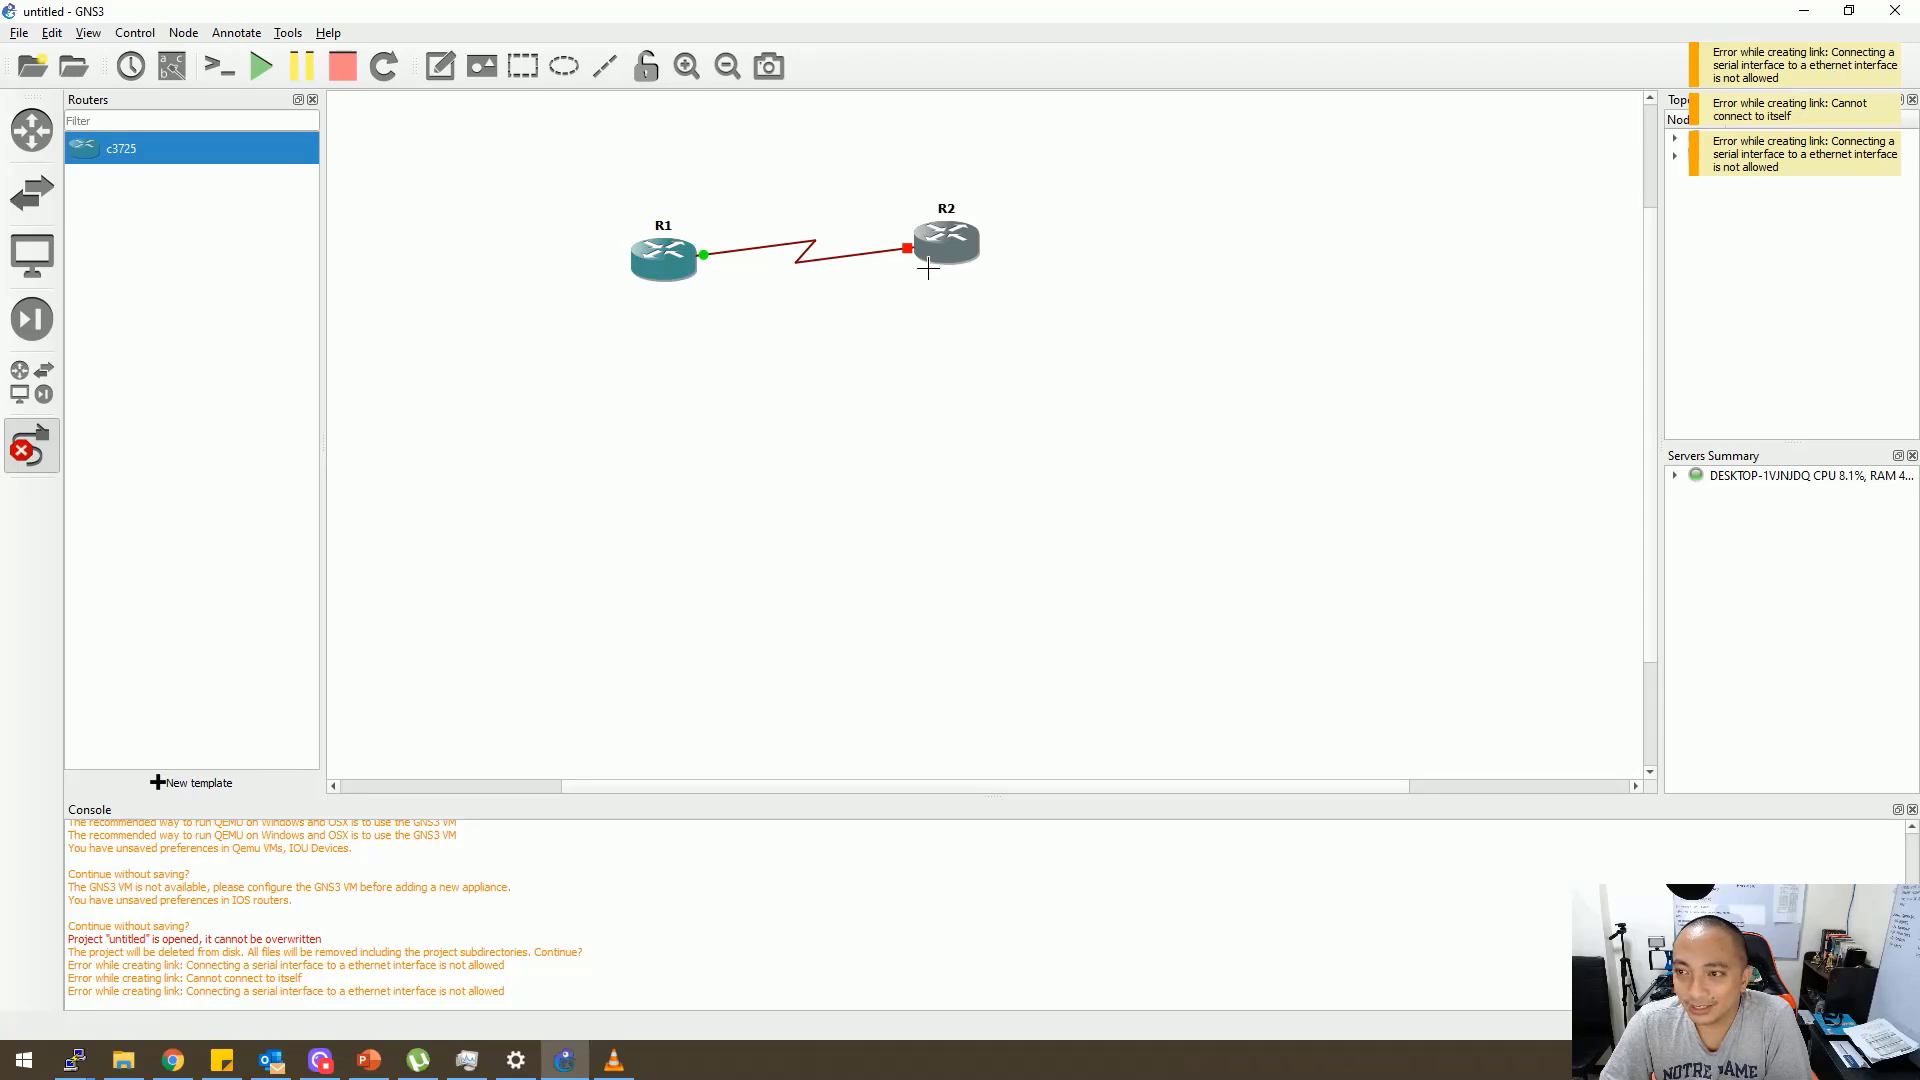
{"action": "key", "text": "Escape"}
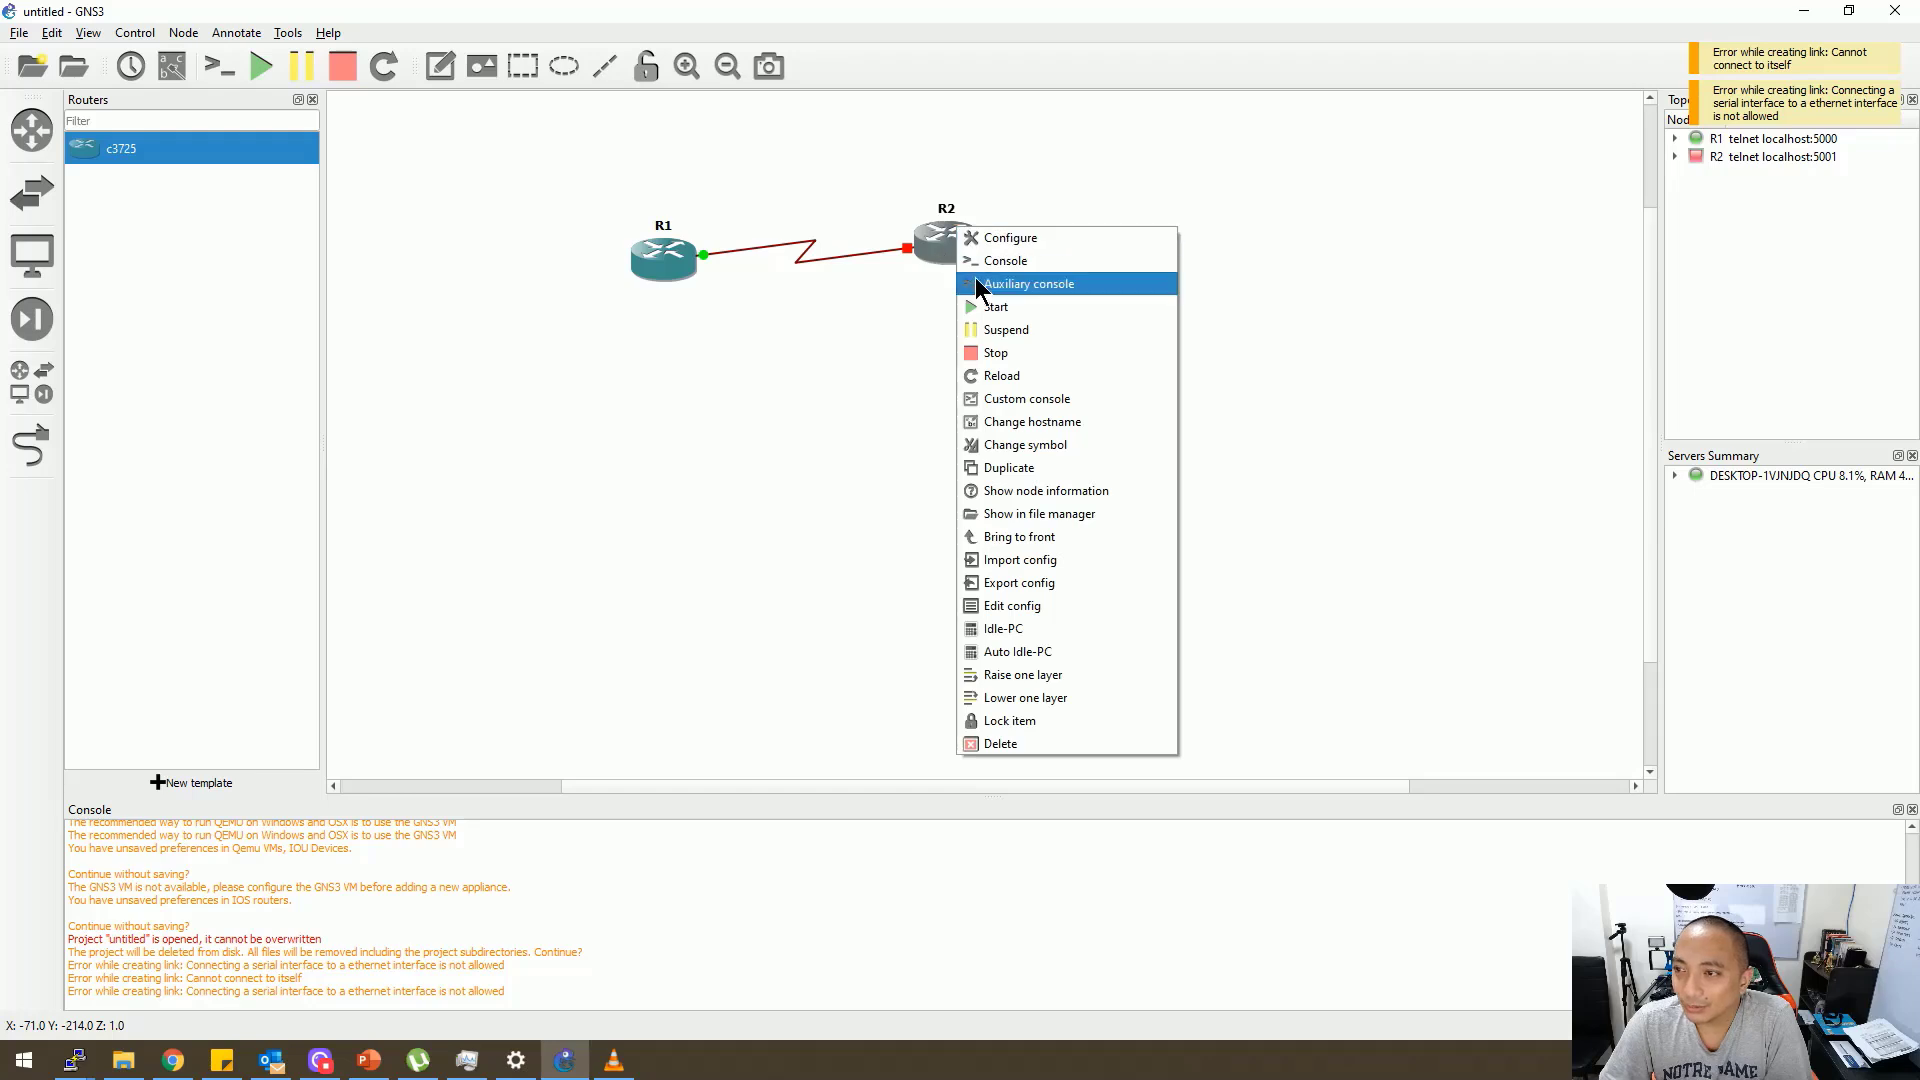
Try to open the console of router R2 while it is stopped
{"action": "left_click", "coordinate": [1022, 308]}
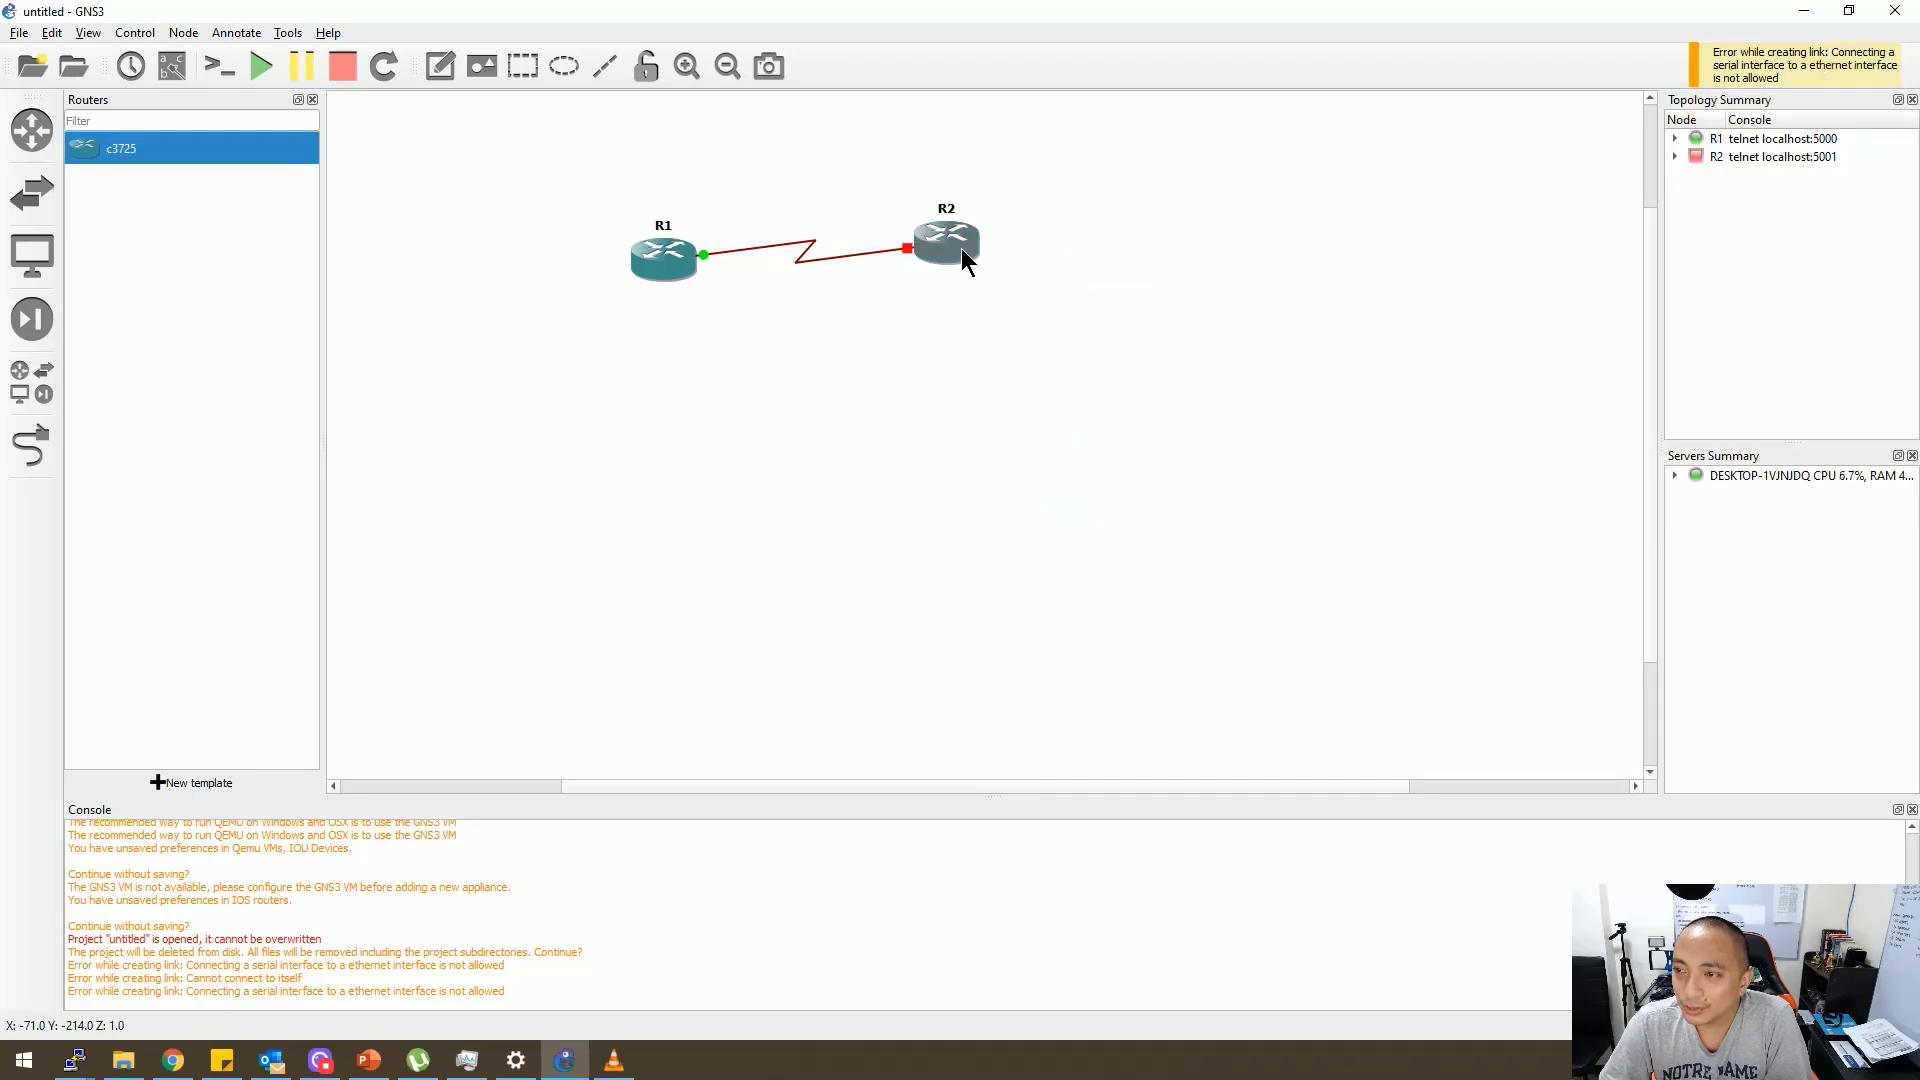
{"action": "right_click", "coordinate": [942, 247]}
{"action": "left_click", "coordinate": [1005, 283]}
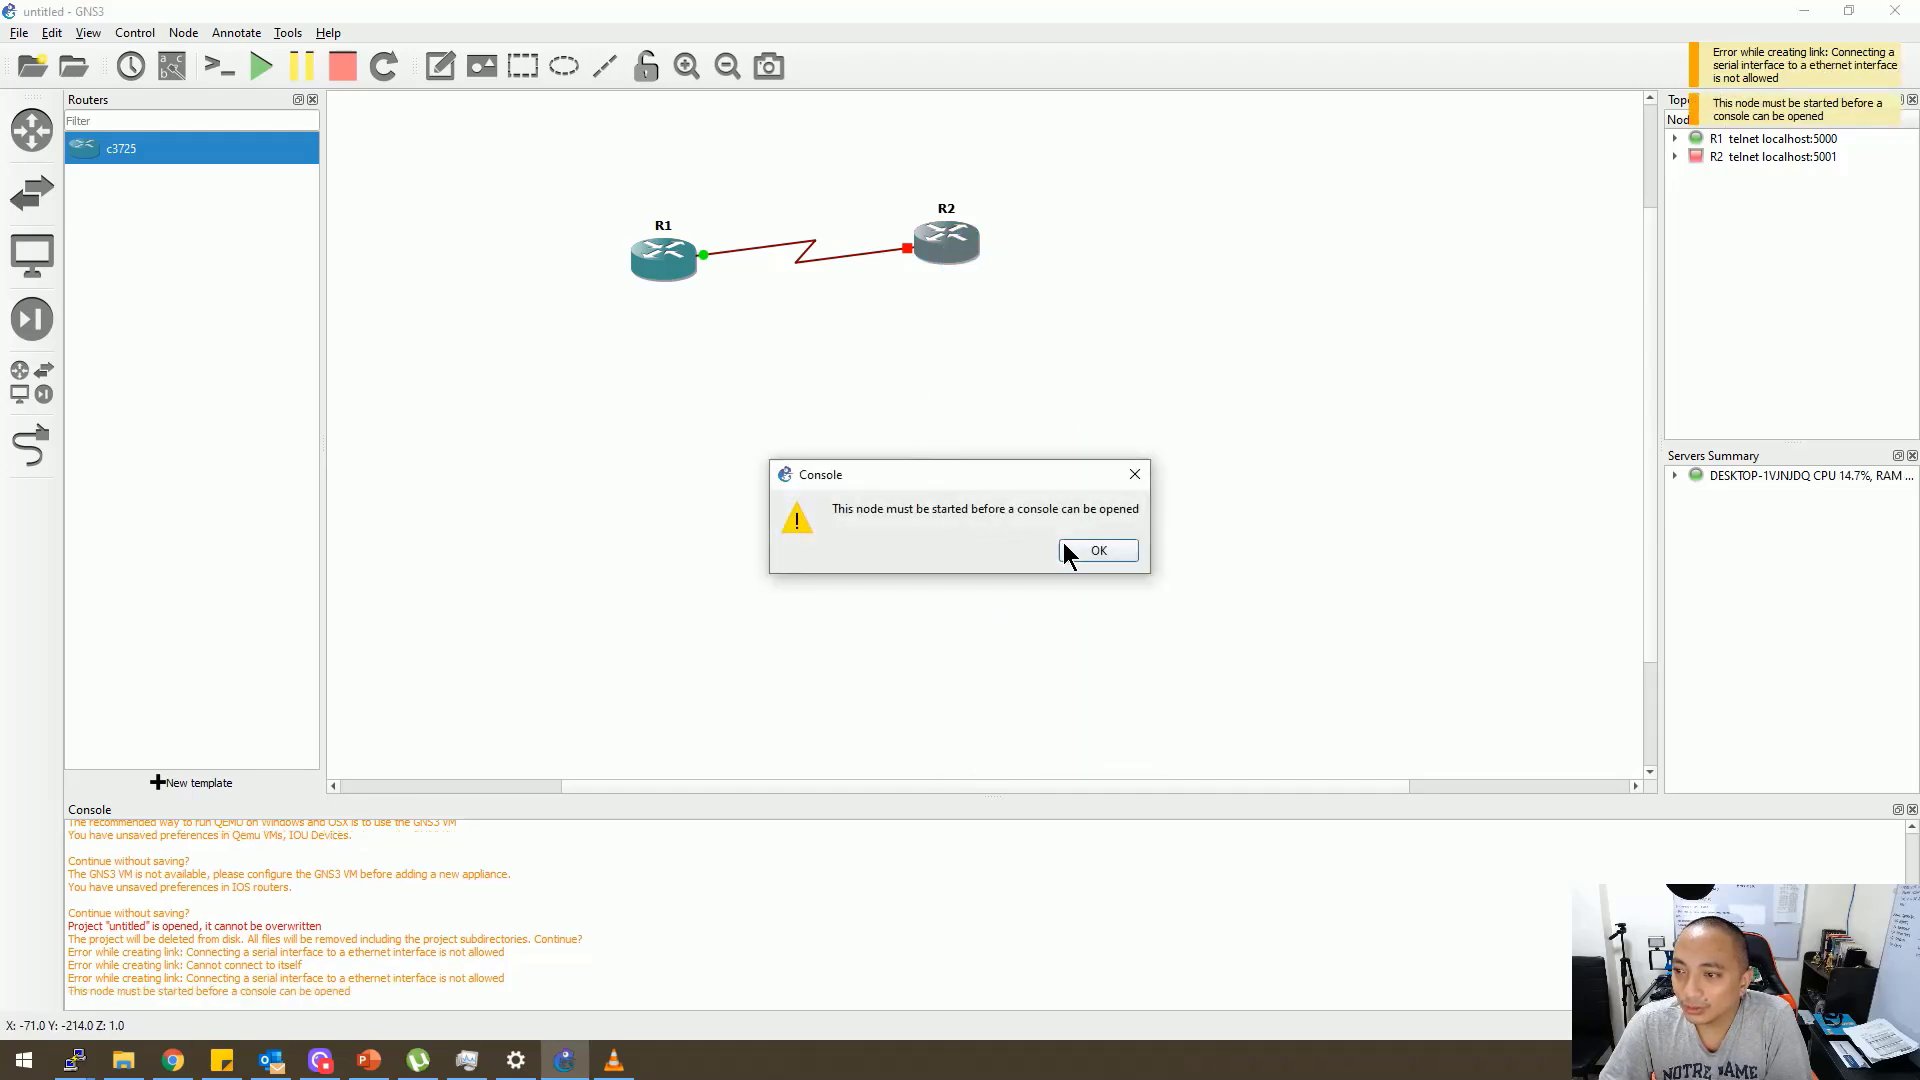
{"action": "left_click", "coordinate": [1072, 551]}
{"action": "right_click", "coordinate": [945, 236]}
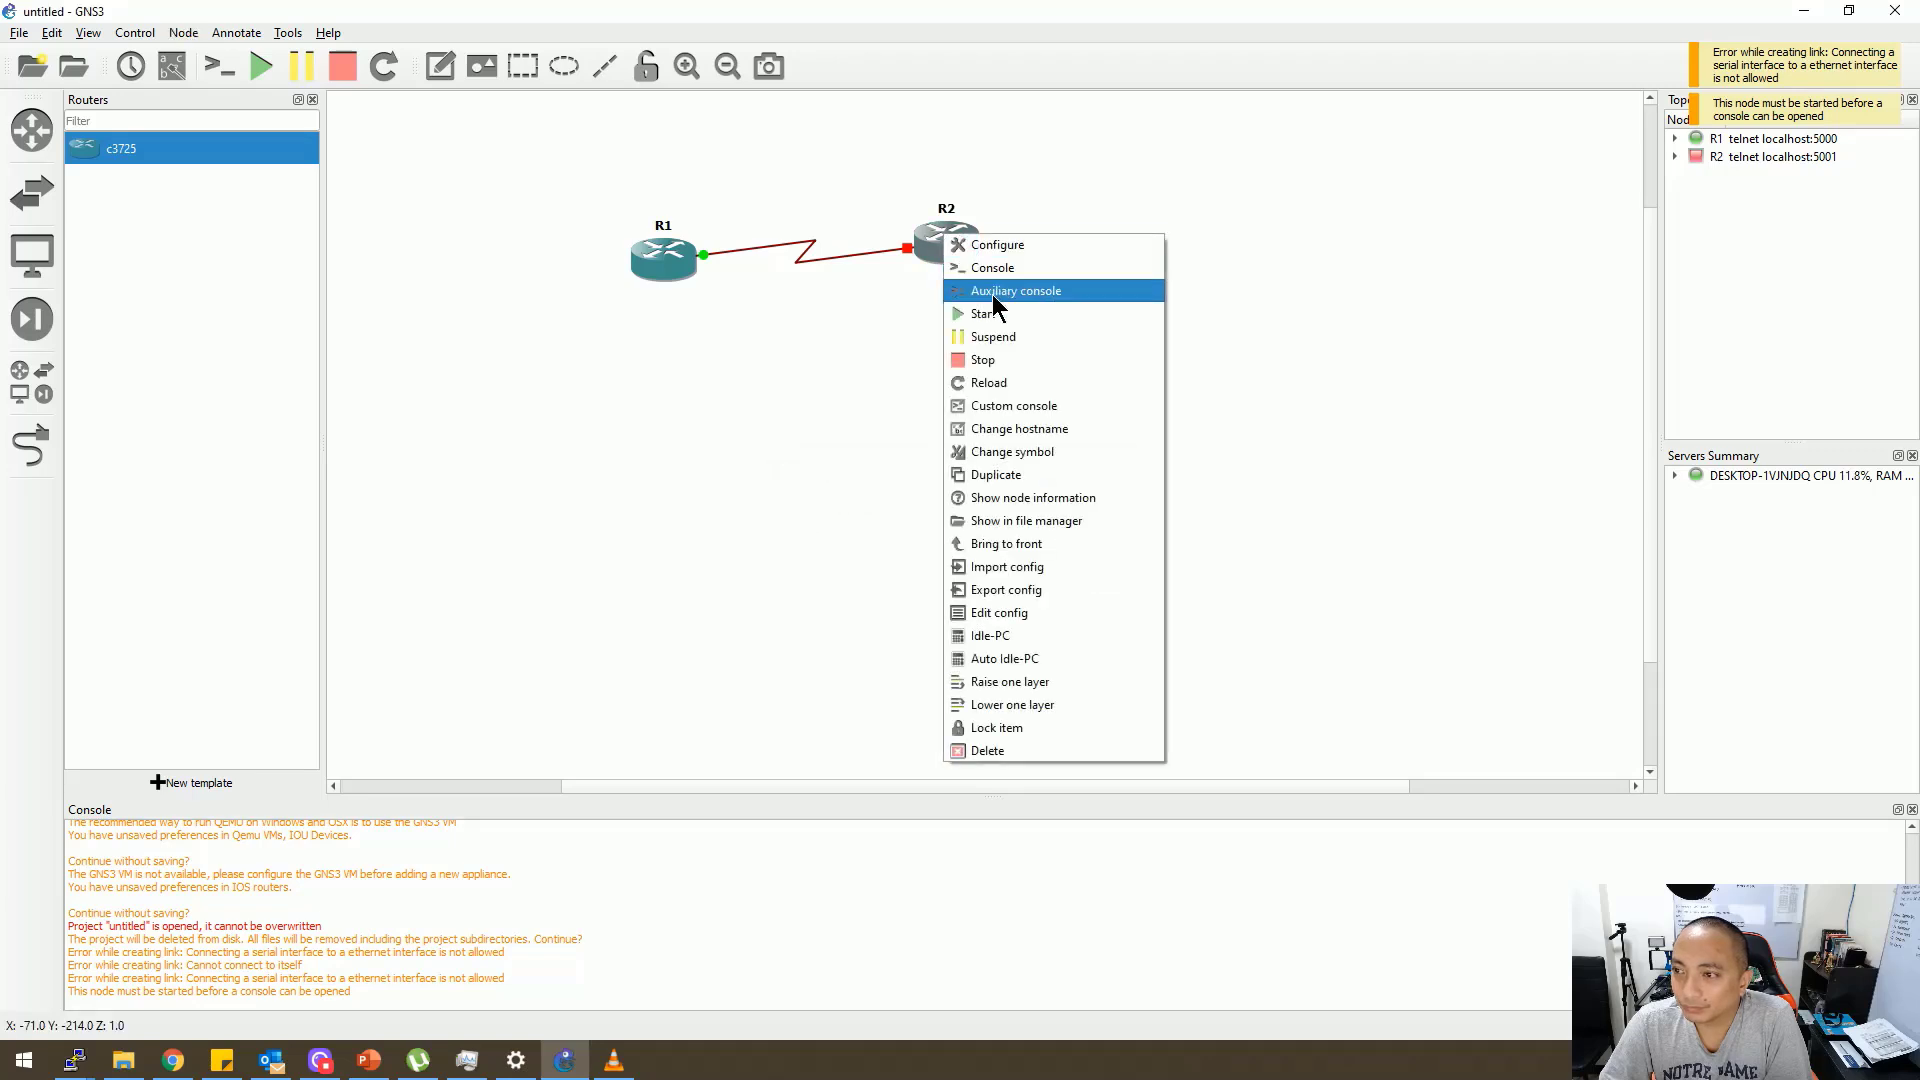
{"action": "left_click", "coordinate": [865, 326]}
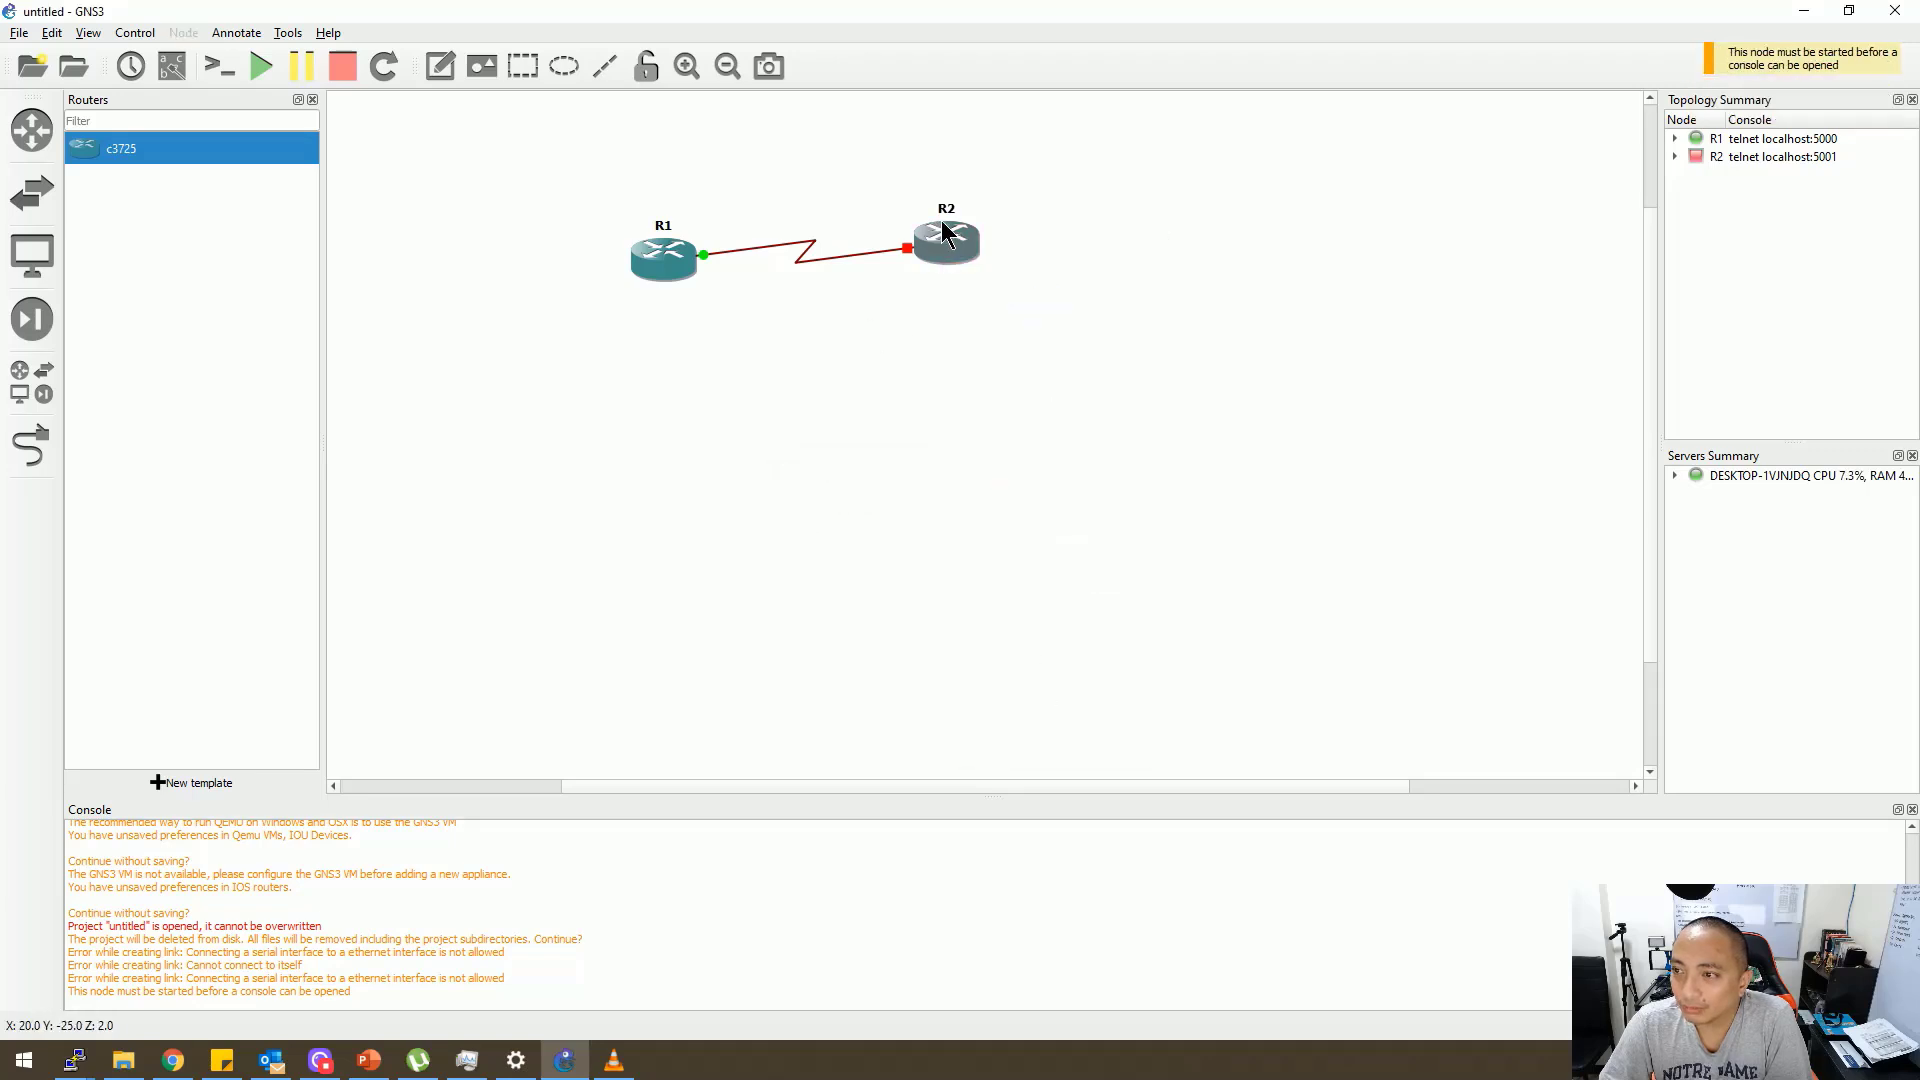
{"action": "right_click", "coordinate": [943, 245]}
{"action": "left_click", "coordinate": [996, 277]}
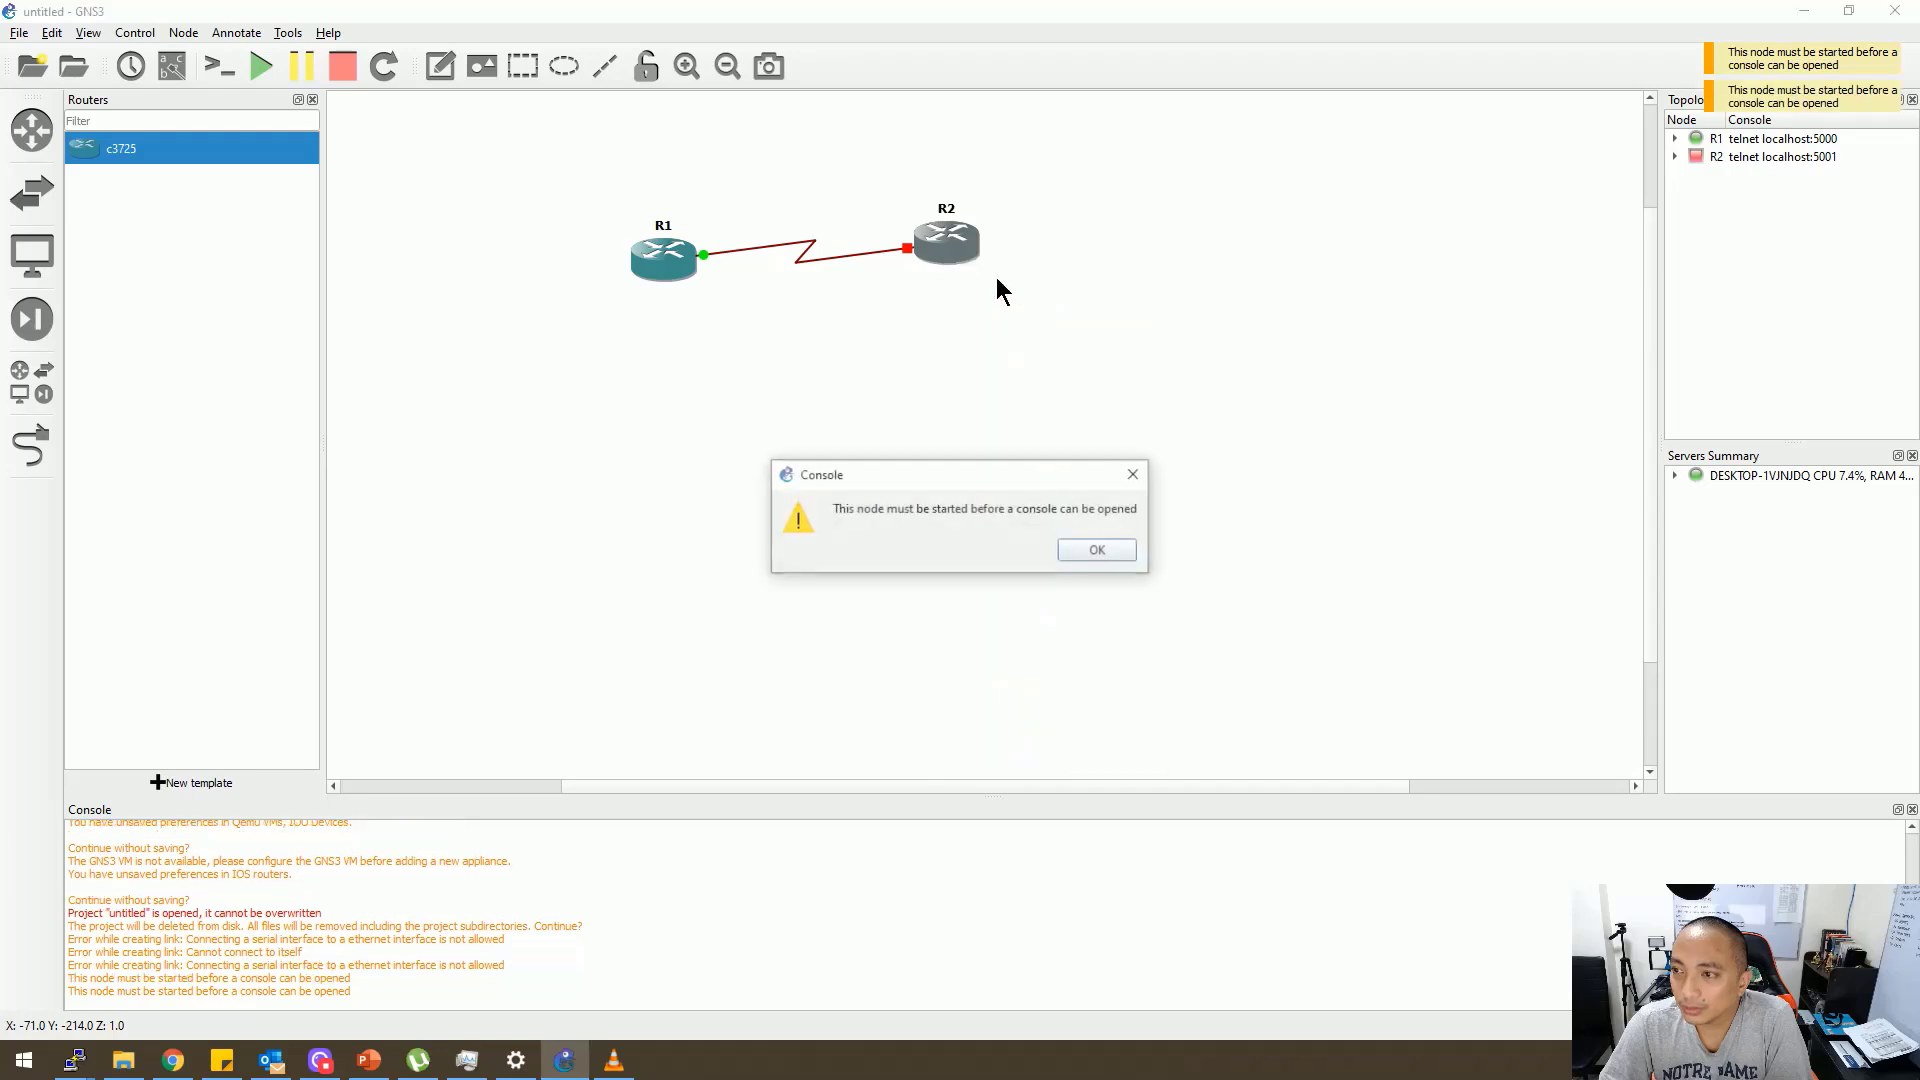
{"action": "left_click", "coordinate": [1098, 550]}
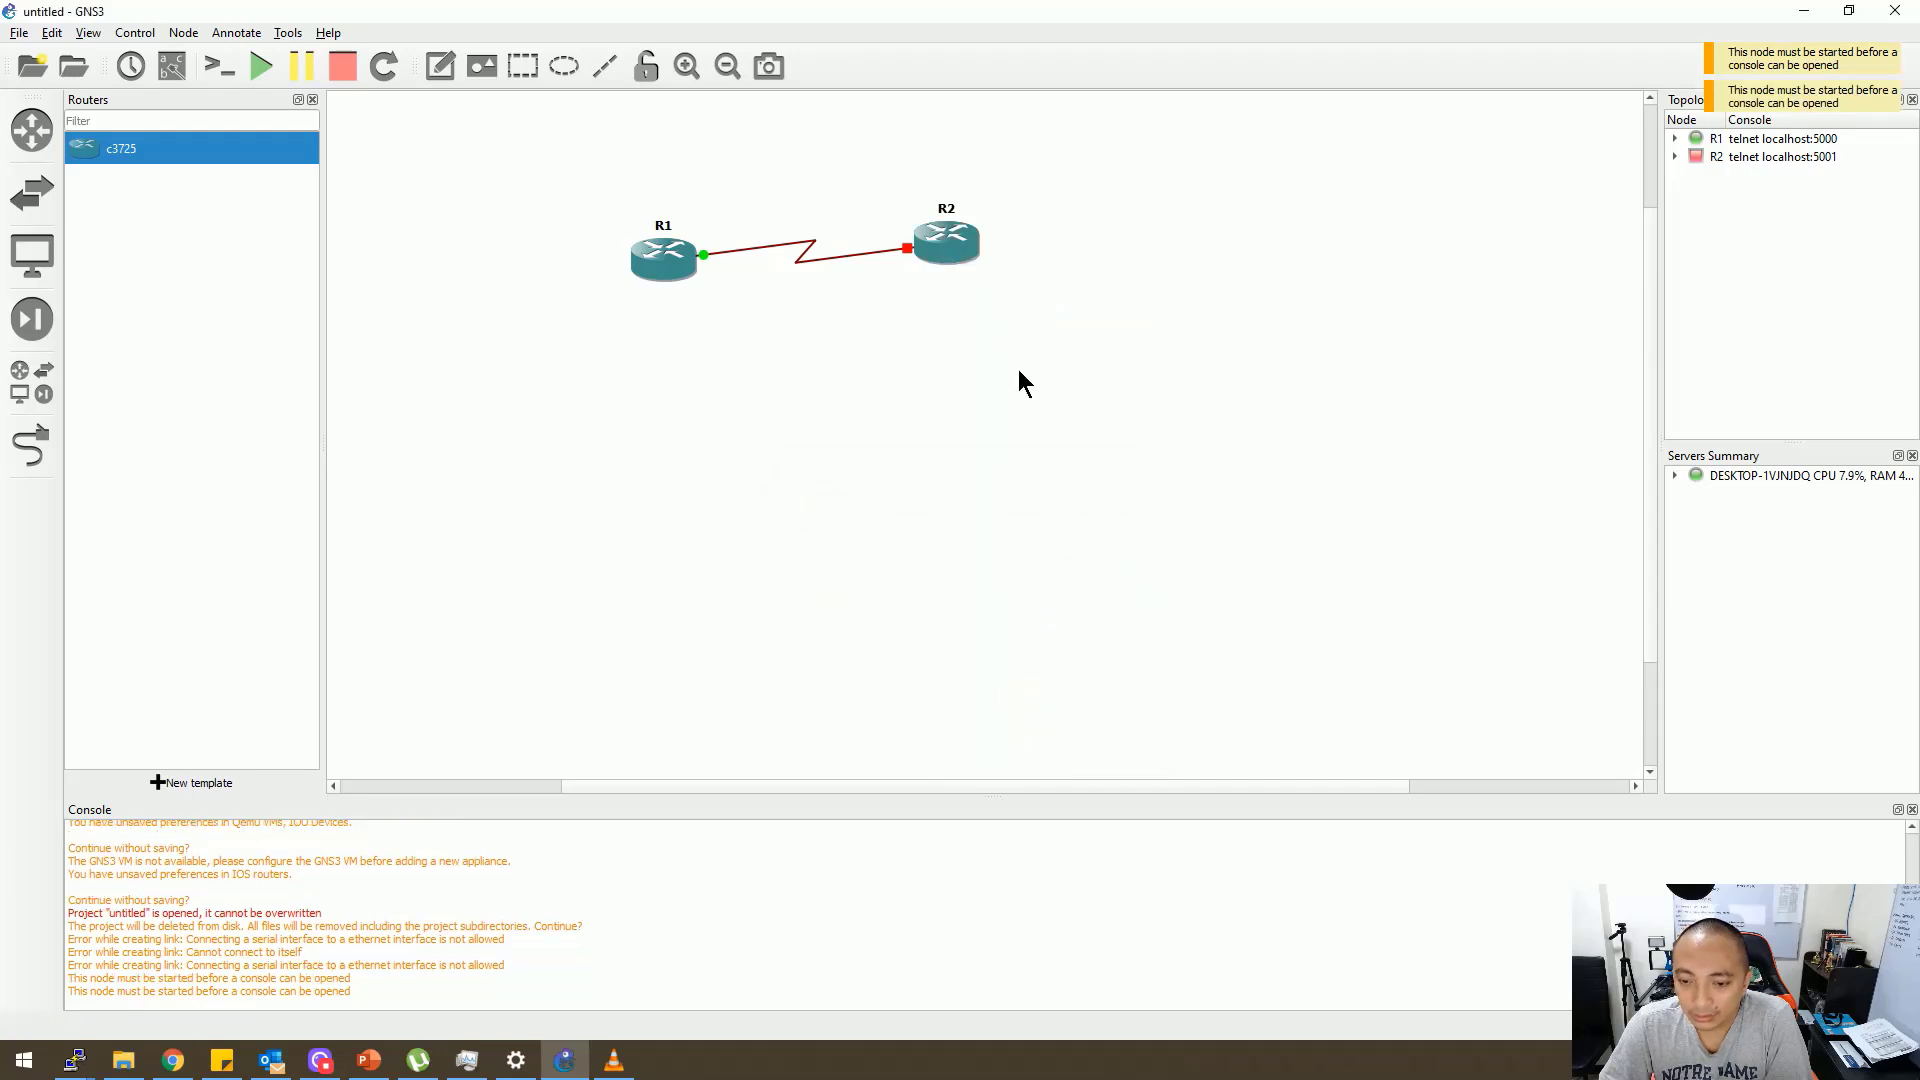
Start router R2 and open its console
{"action": "right_click", "coordinate": [962, 236]}
{"action": "left_click", "coordinate": [1032, 323]}
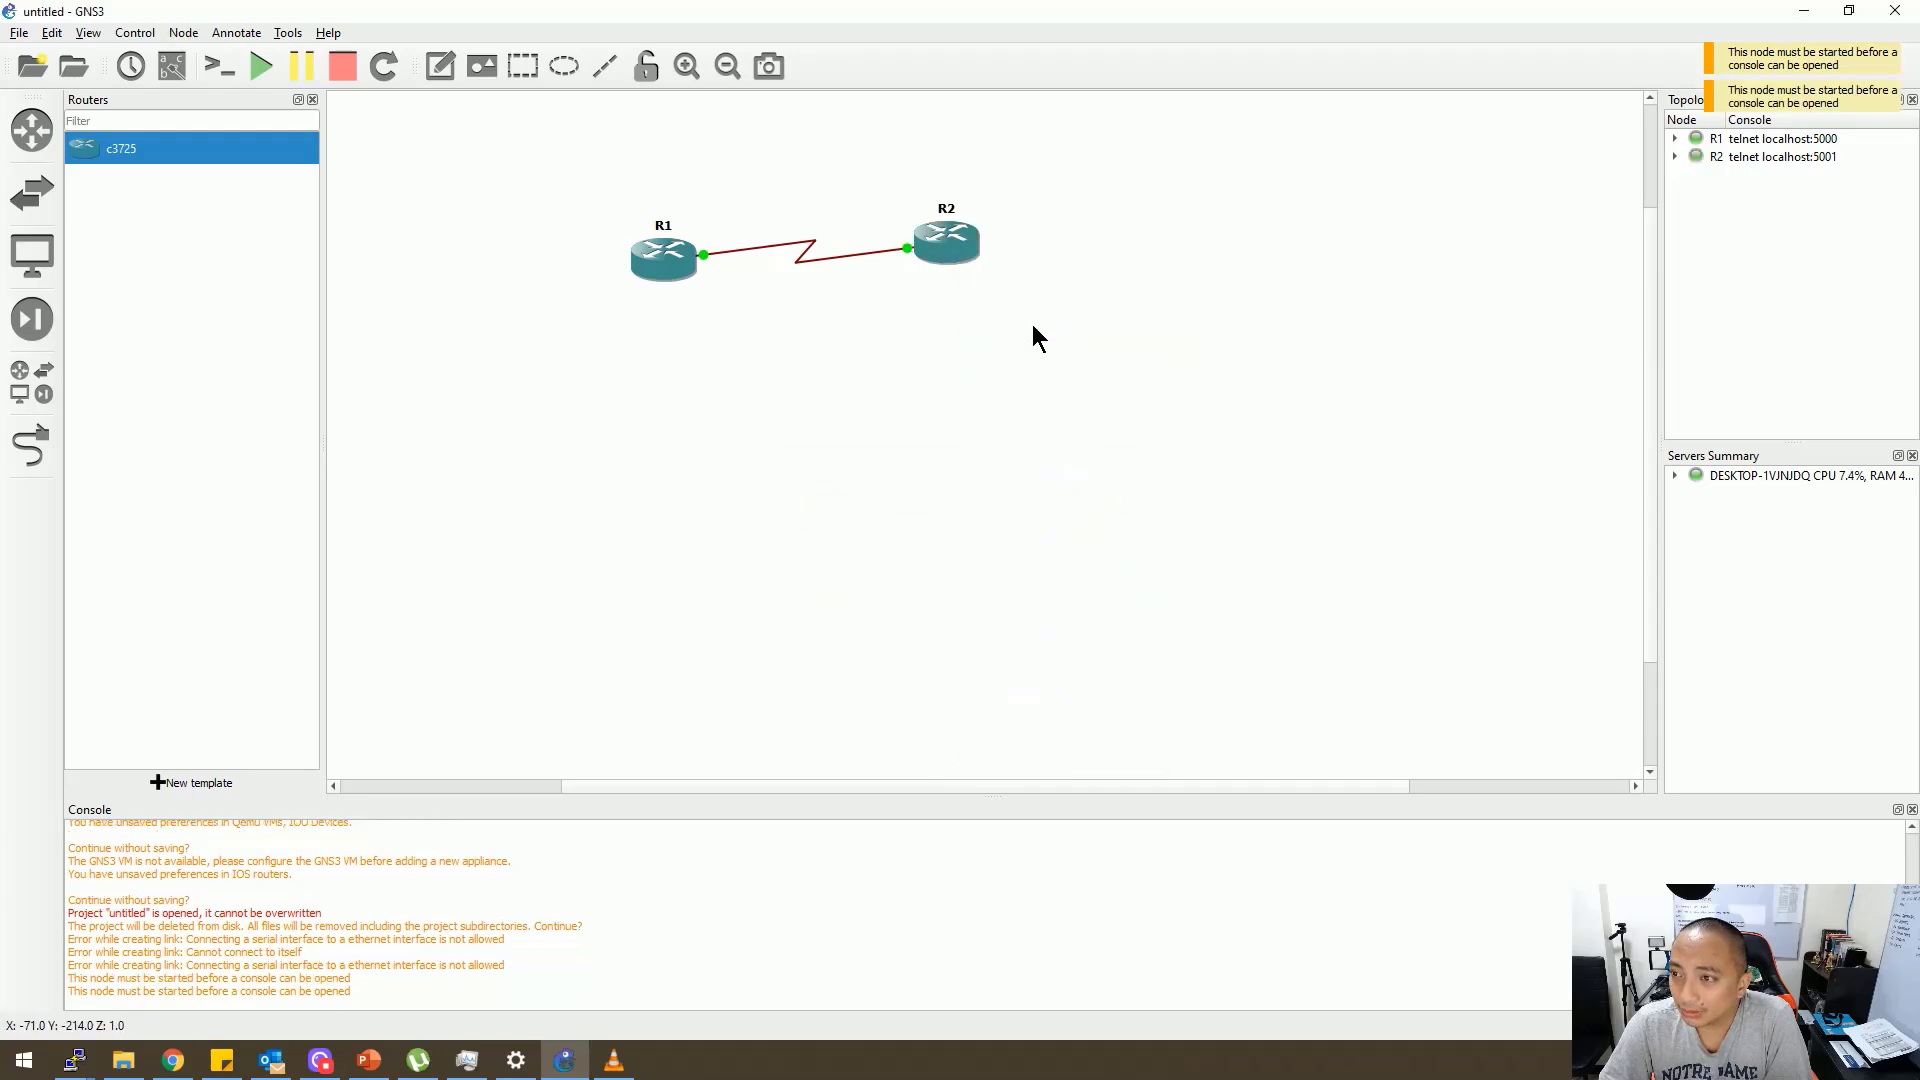
{"action": "right_click", "coordinate": [934, 243]}
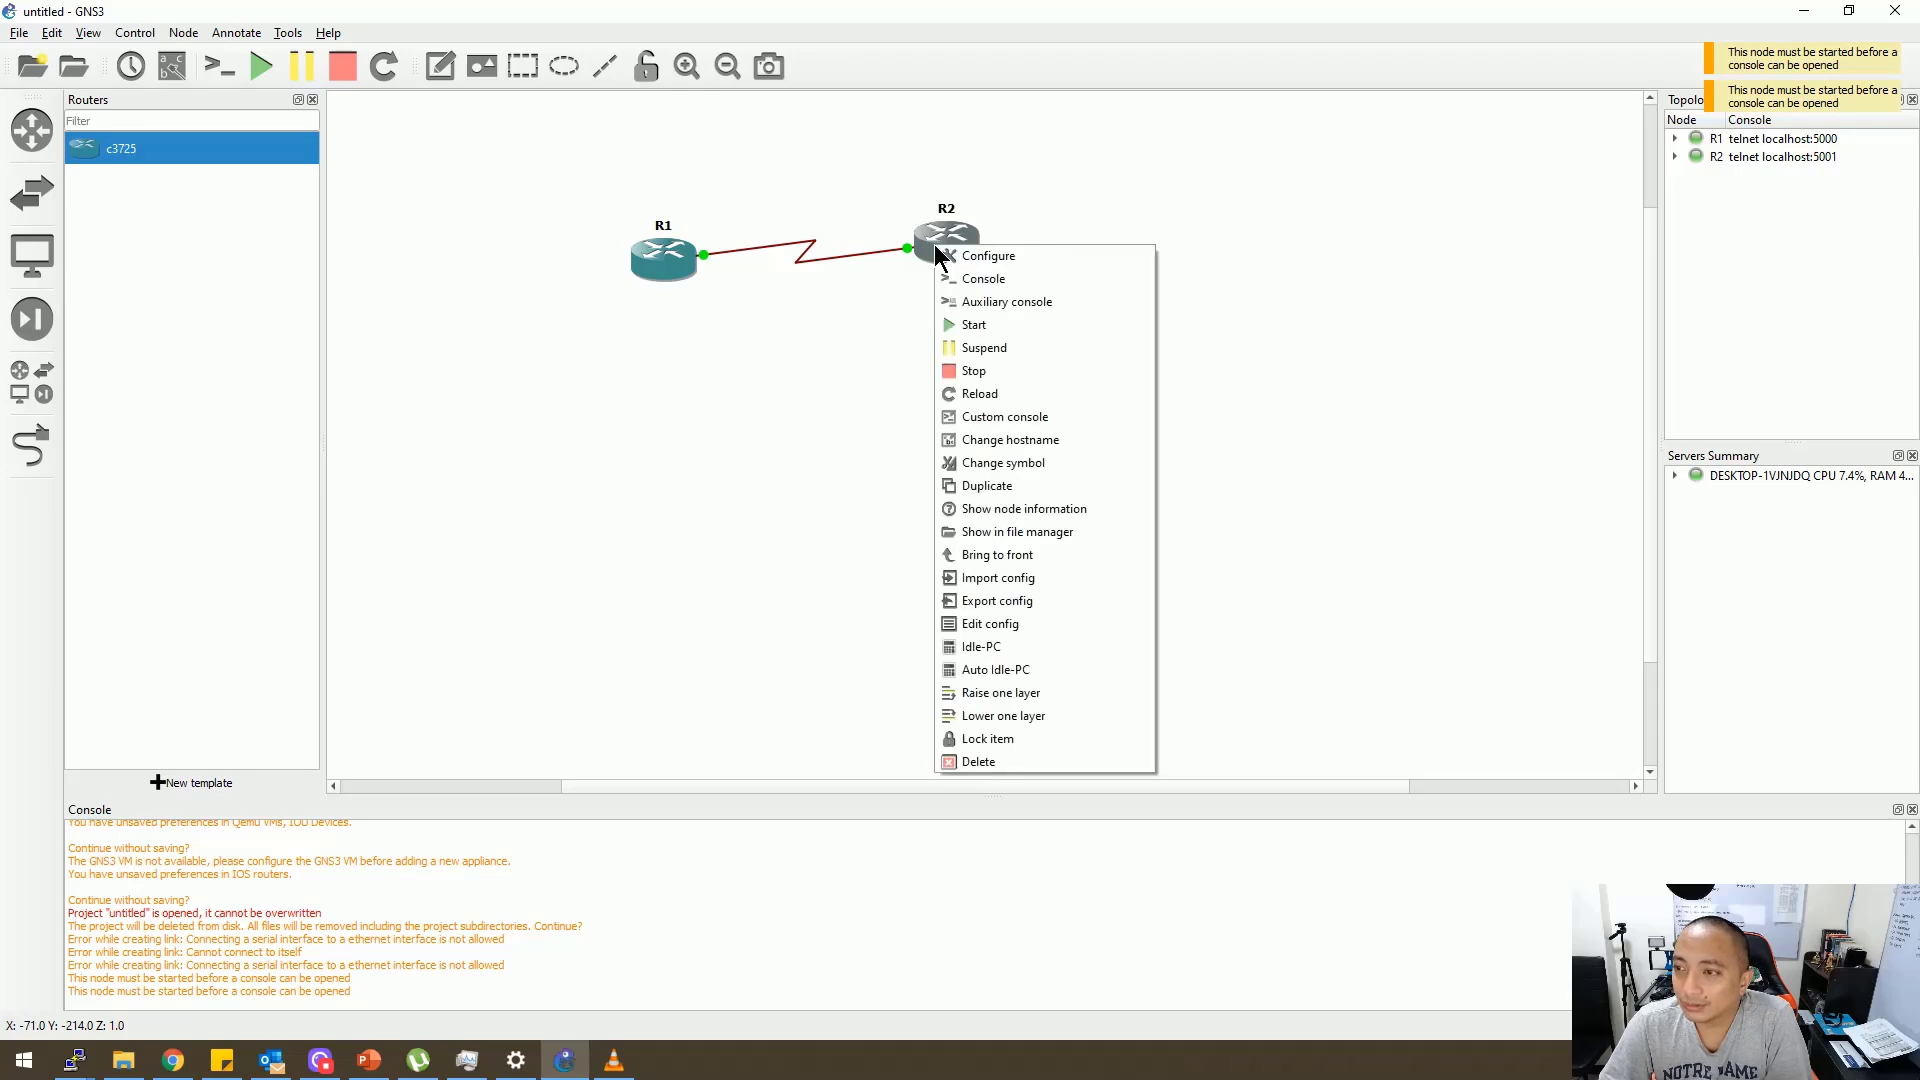
{"action": "left_click", "coordinate": [994, 279]}
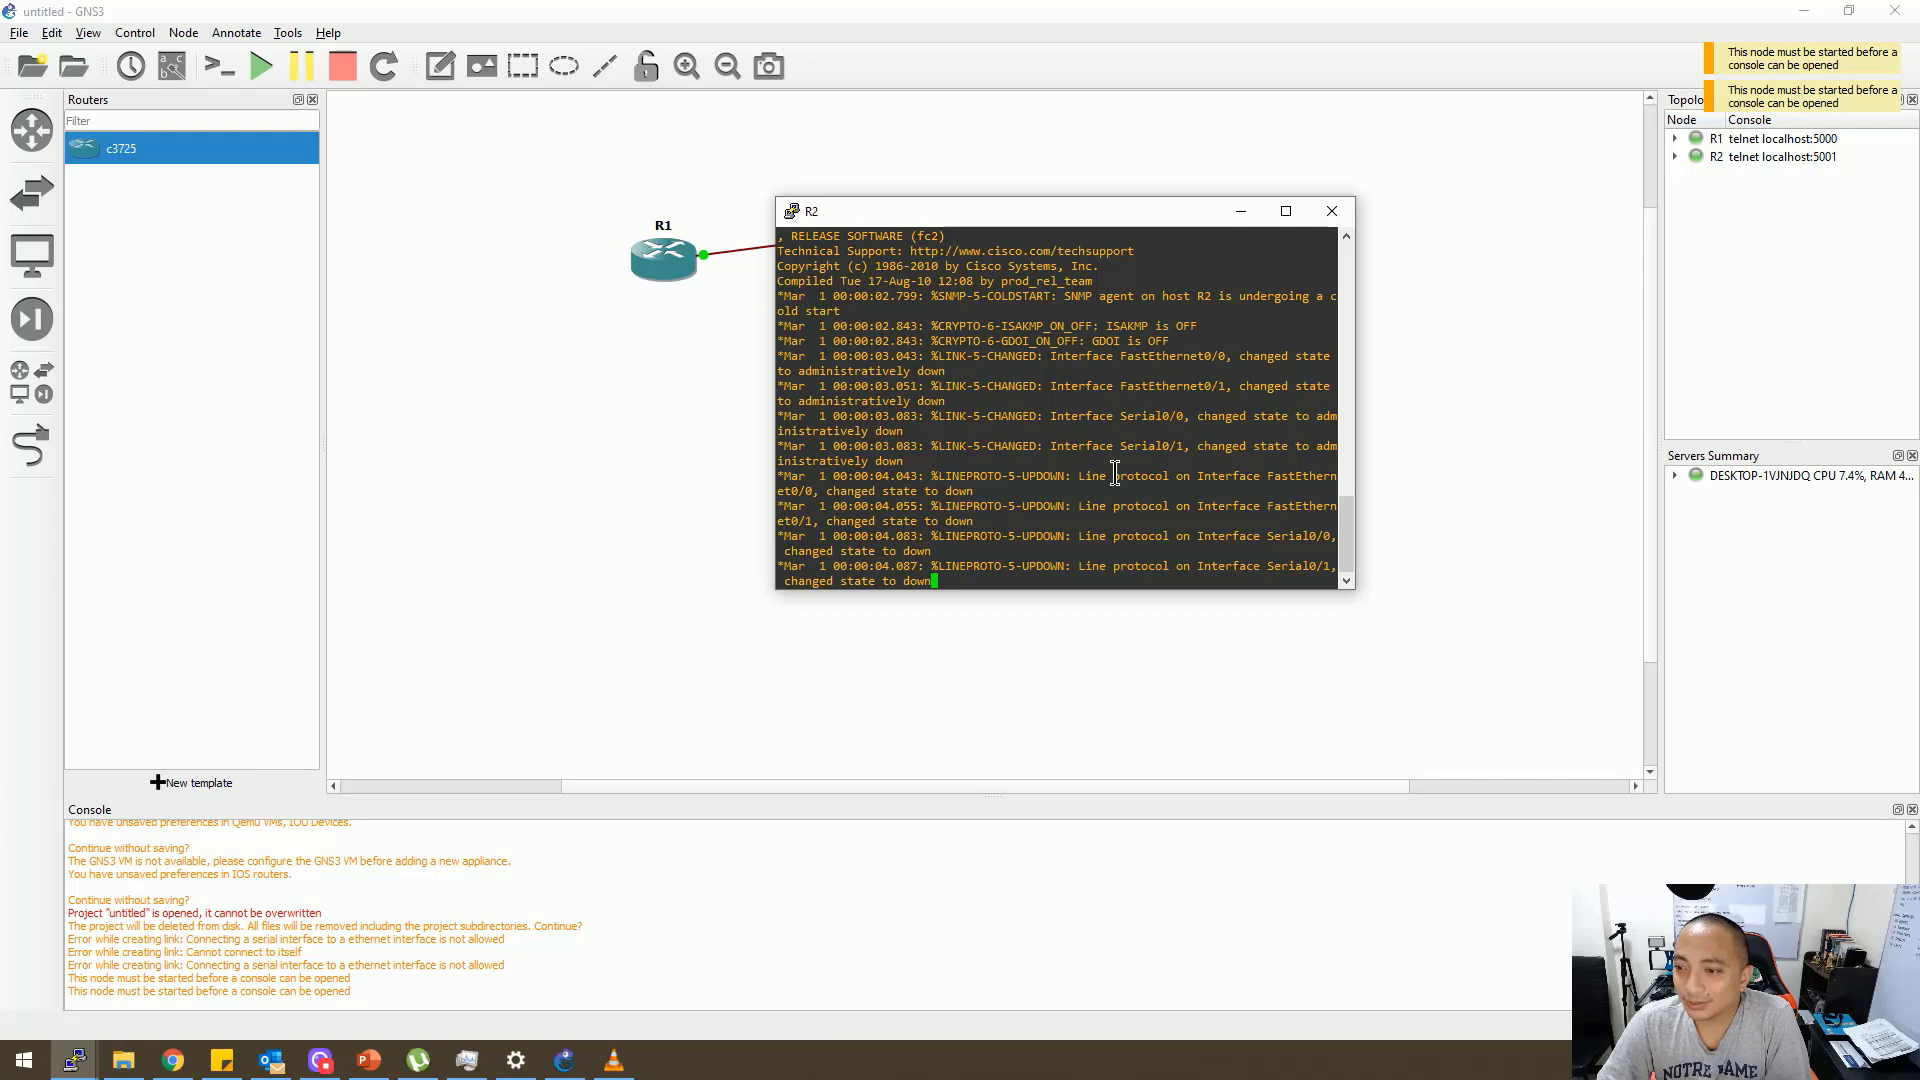
Bring up the R2 prompt, move the console clear of the topology, and close it
{"action": "key", "text": "Return"}
{"action": "key", "text": "Return"}
{"action": "key", "text": "Return"}
{"action": "key", "text": "Return"}
{"action": "key", "text": "Return"}
{"action": "key", "text": "Return"}
{"action": "key", "text": "Return"}
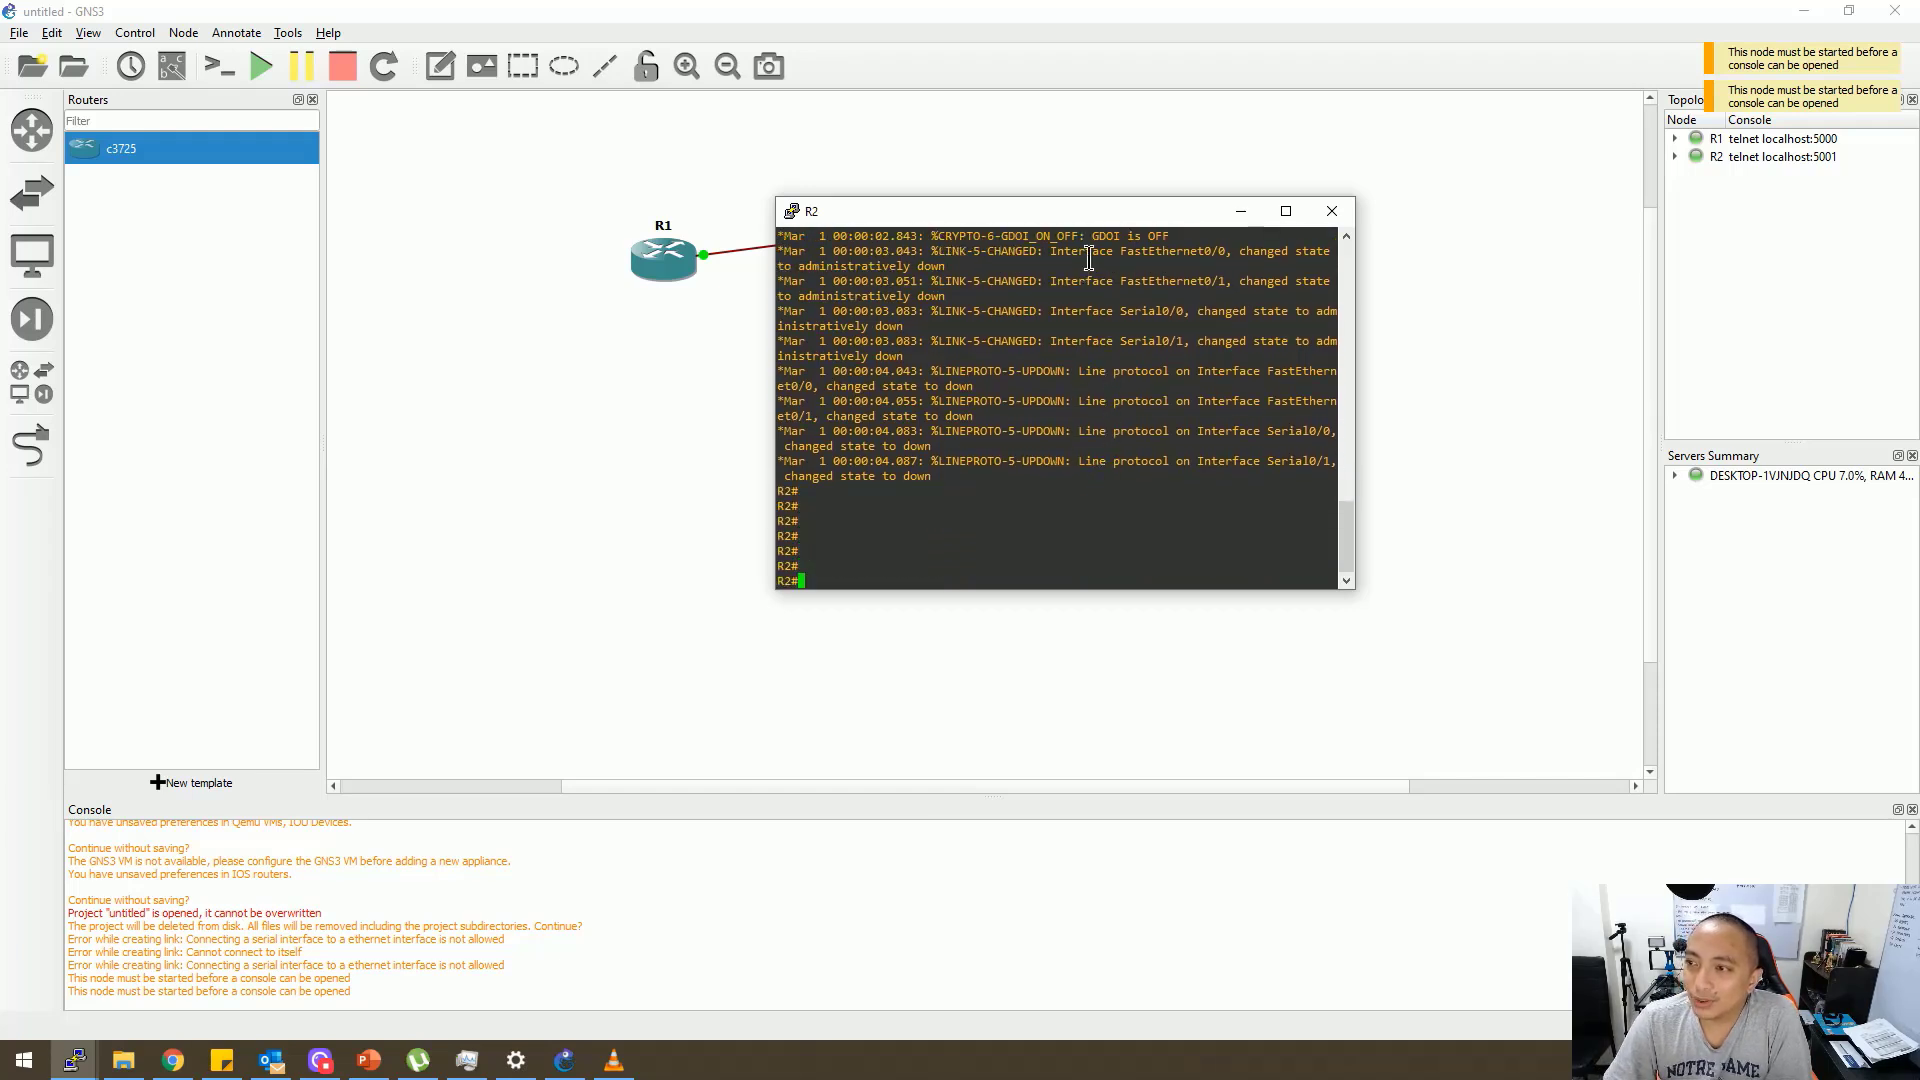
{"action": "left_click_drag", "start_coordinate": [1088, 212], "coordinate": [1111, 418]}
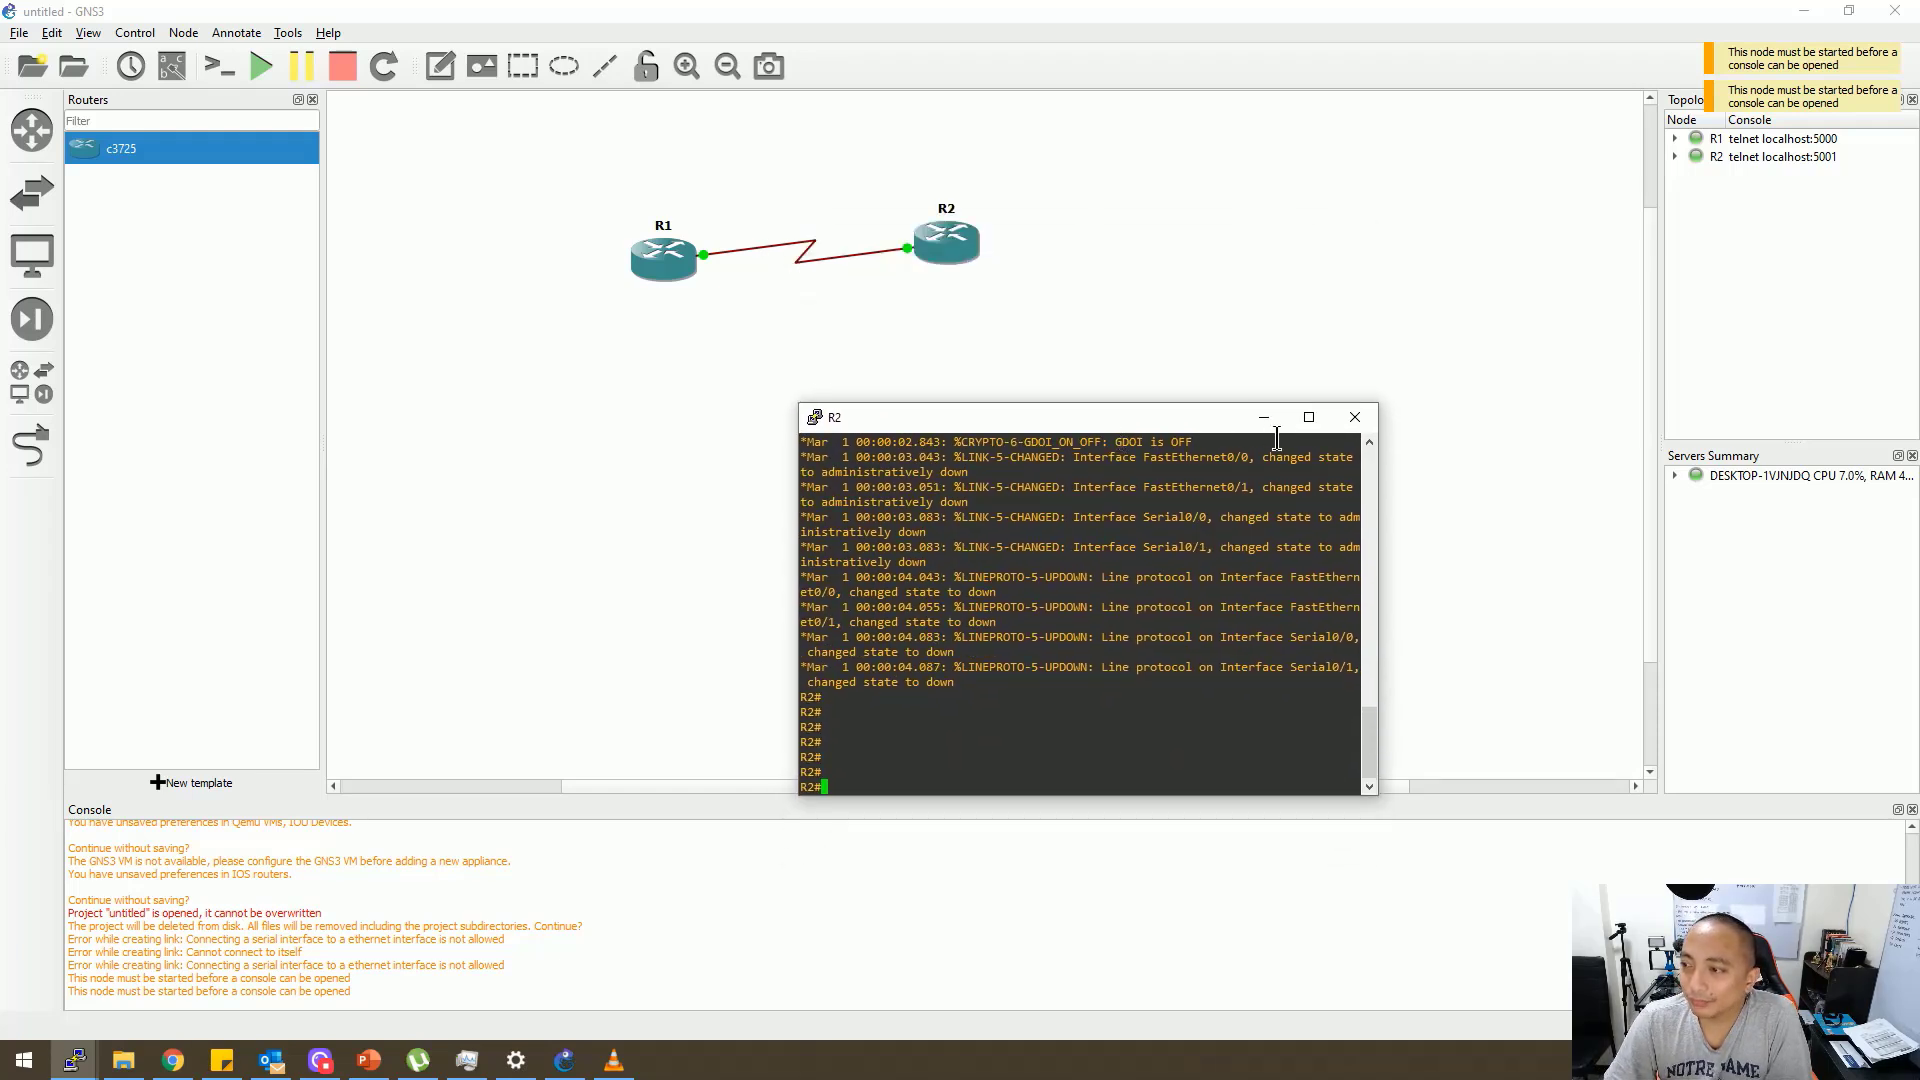
{"action": "left_click", "coordinate": [1355, 417]}
{"action": "left_click", "coordinate": [992, 598]}
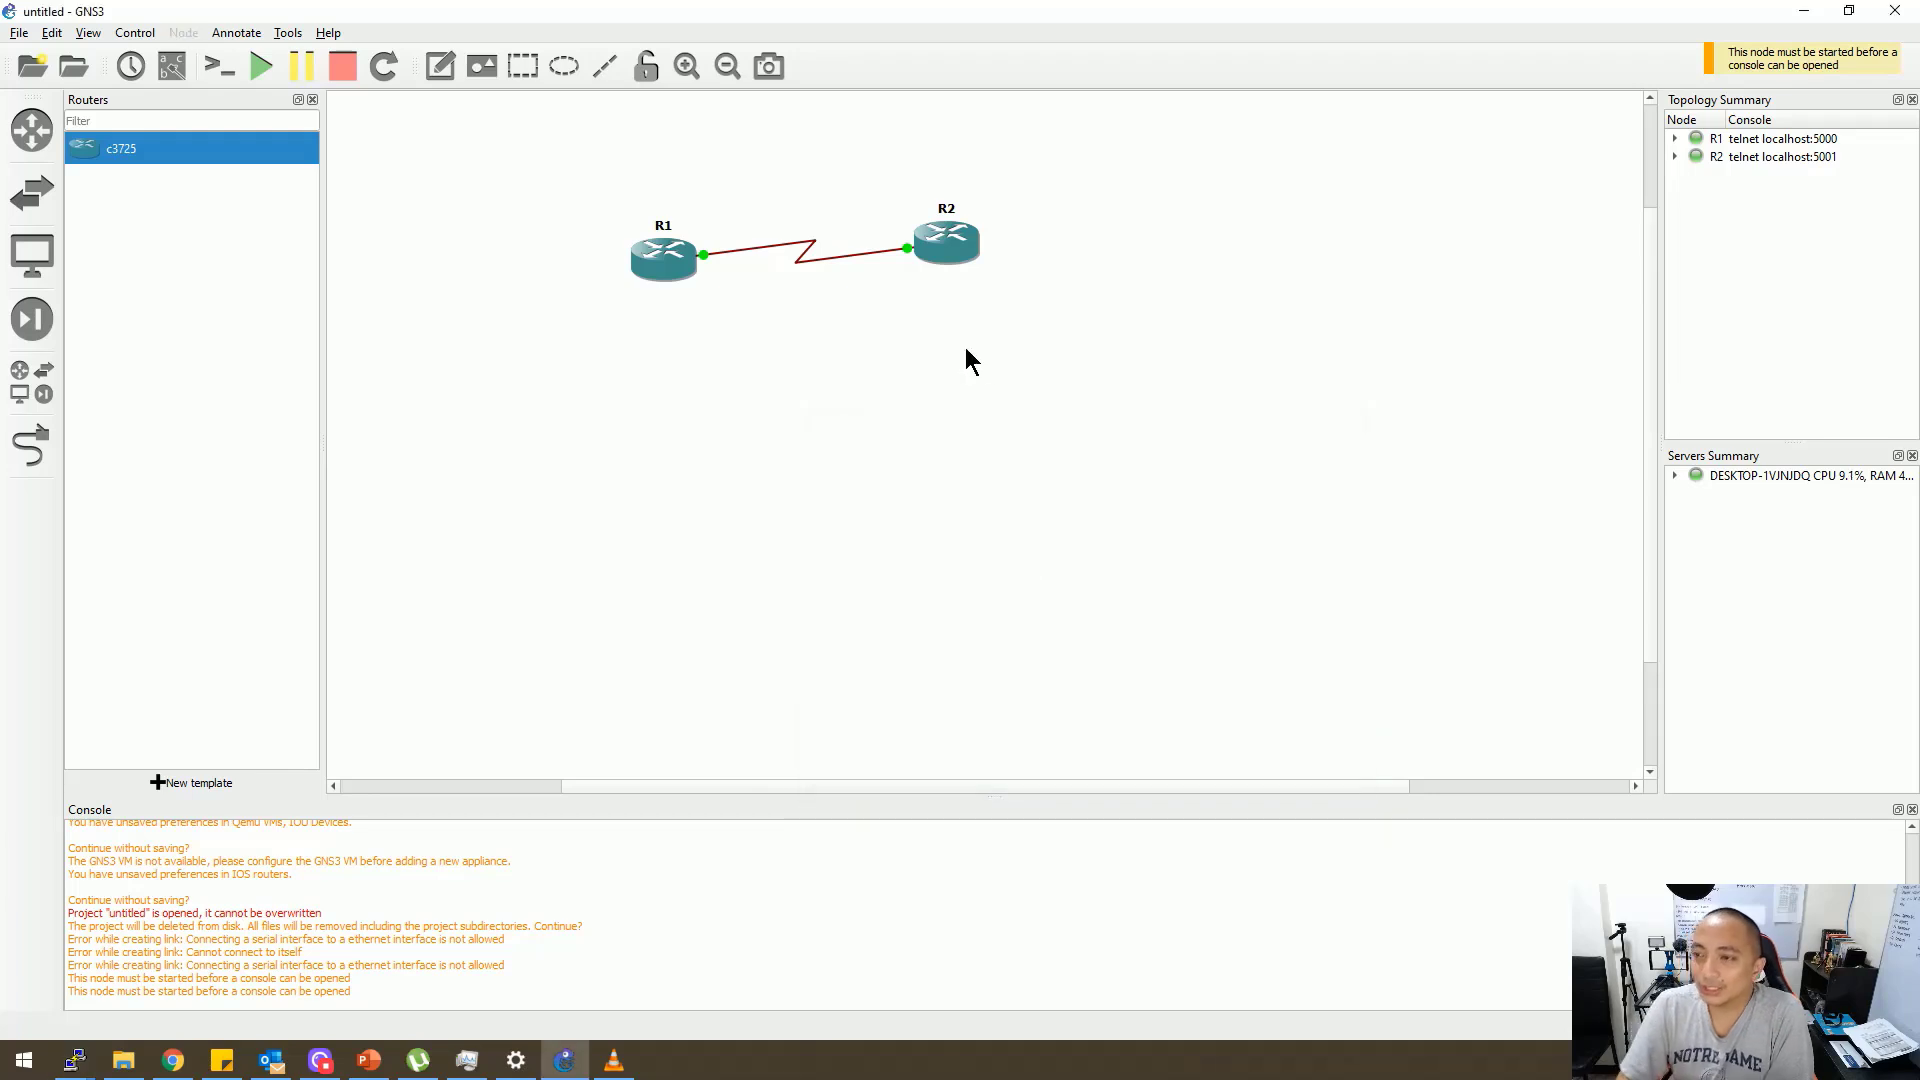
Delete routers R1 and R2 permanently from the workspace
{"action": "left_click_drag", "start_coordinate": [1149, 445], "coordinate": [547, 164]}
{"action": "key", "text": "Delete"}
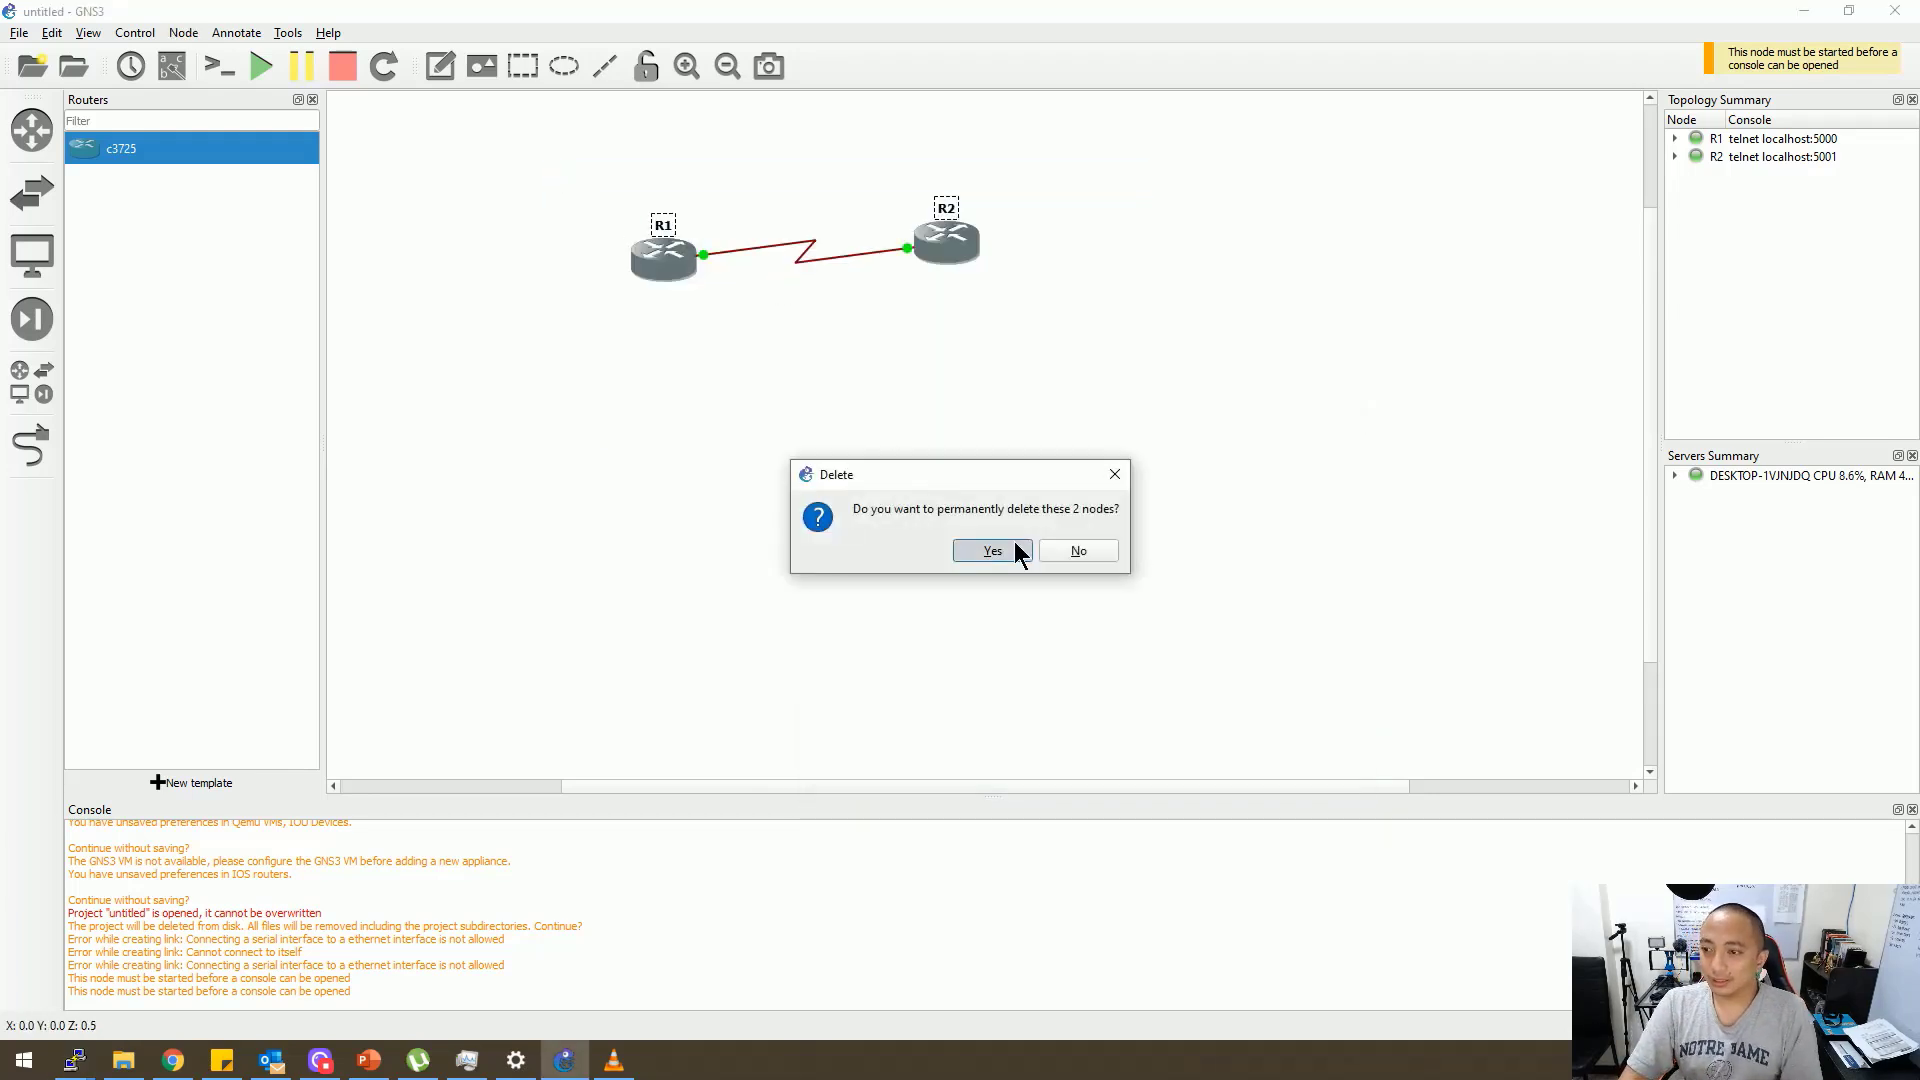
{"action": "left_click", "coordinate": [1014, 550]}
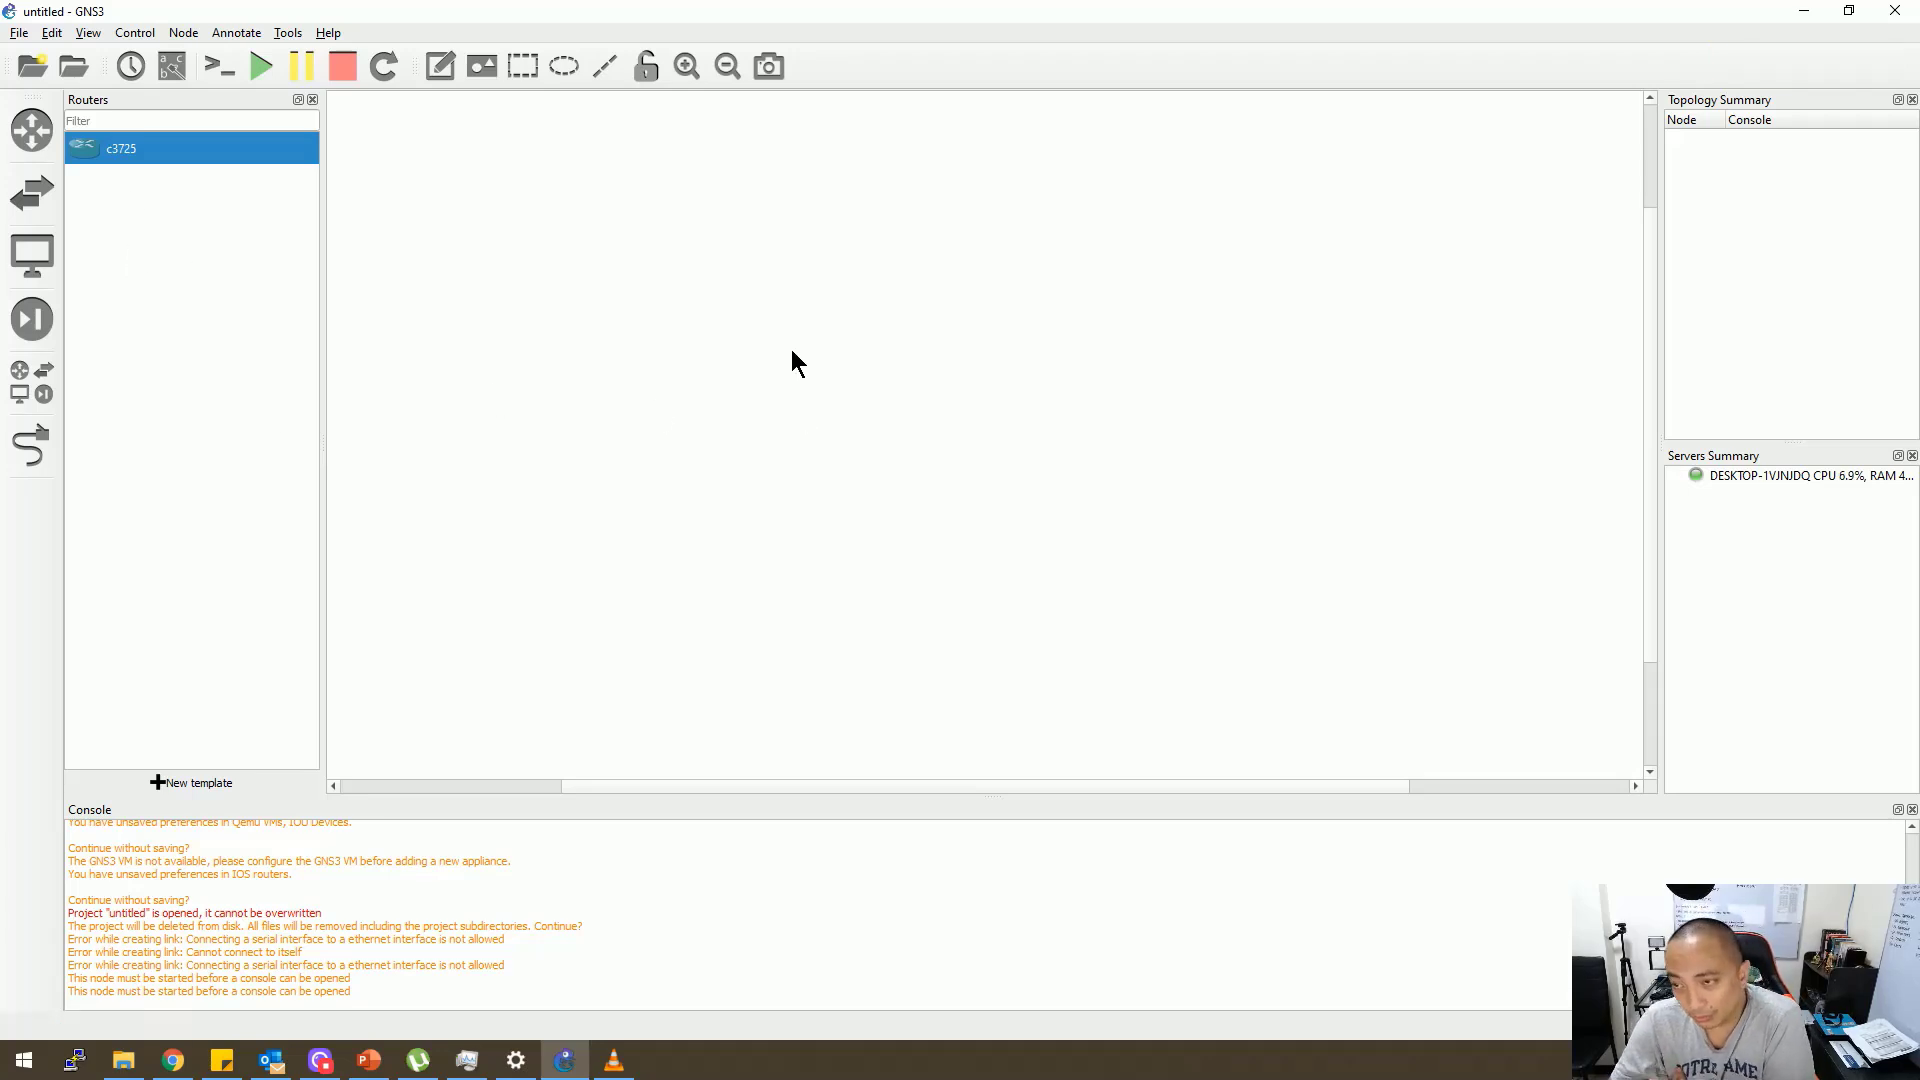
Place a Cisco Switch in the empty workspace, start it, and open its console
{"action": "left_click", "coordinate": [38, 185]}
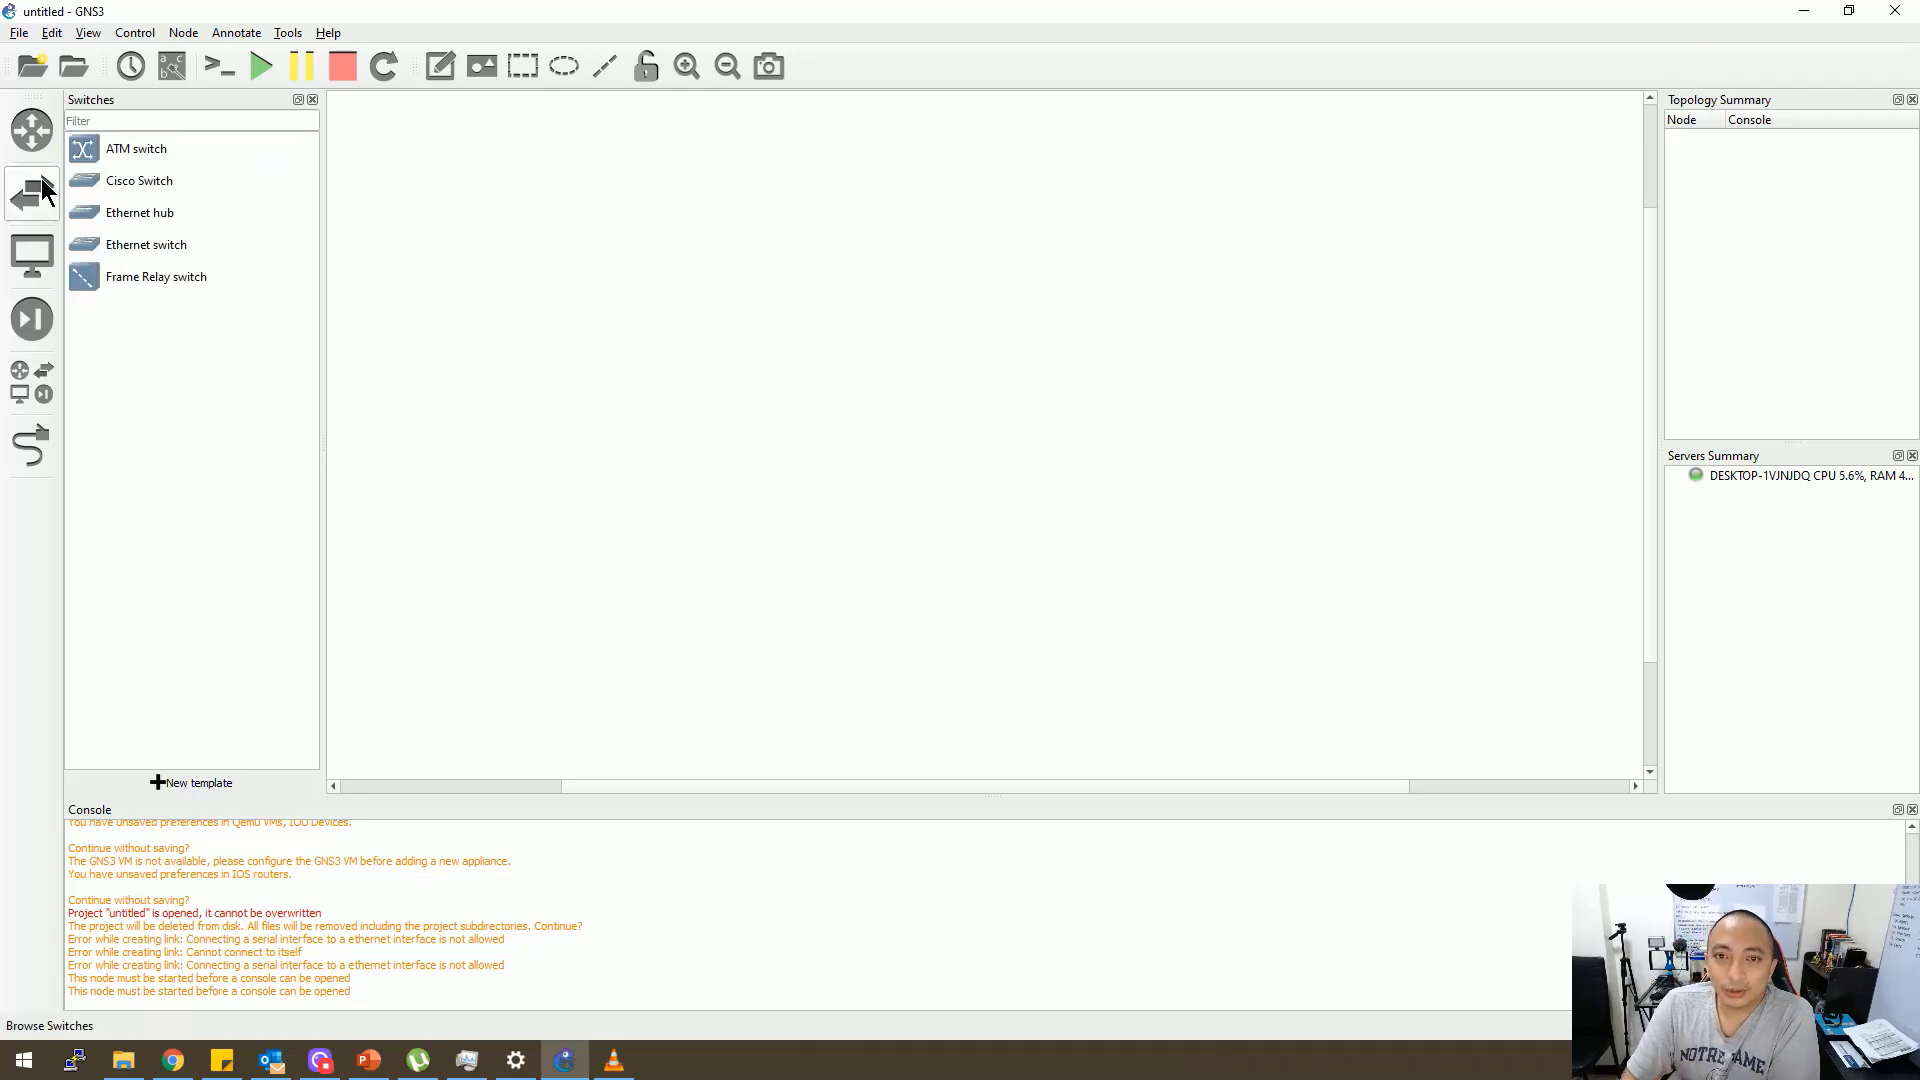
{"action": "left_click_drag", "start_coordinate": [88, 180], "coordinate": [735, 279]}
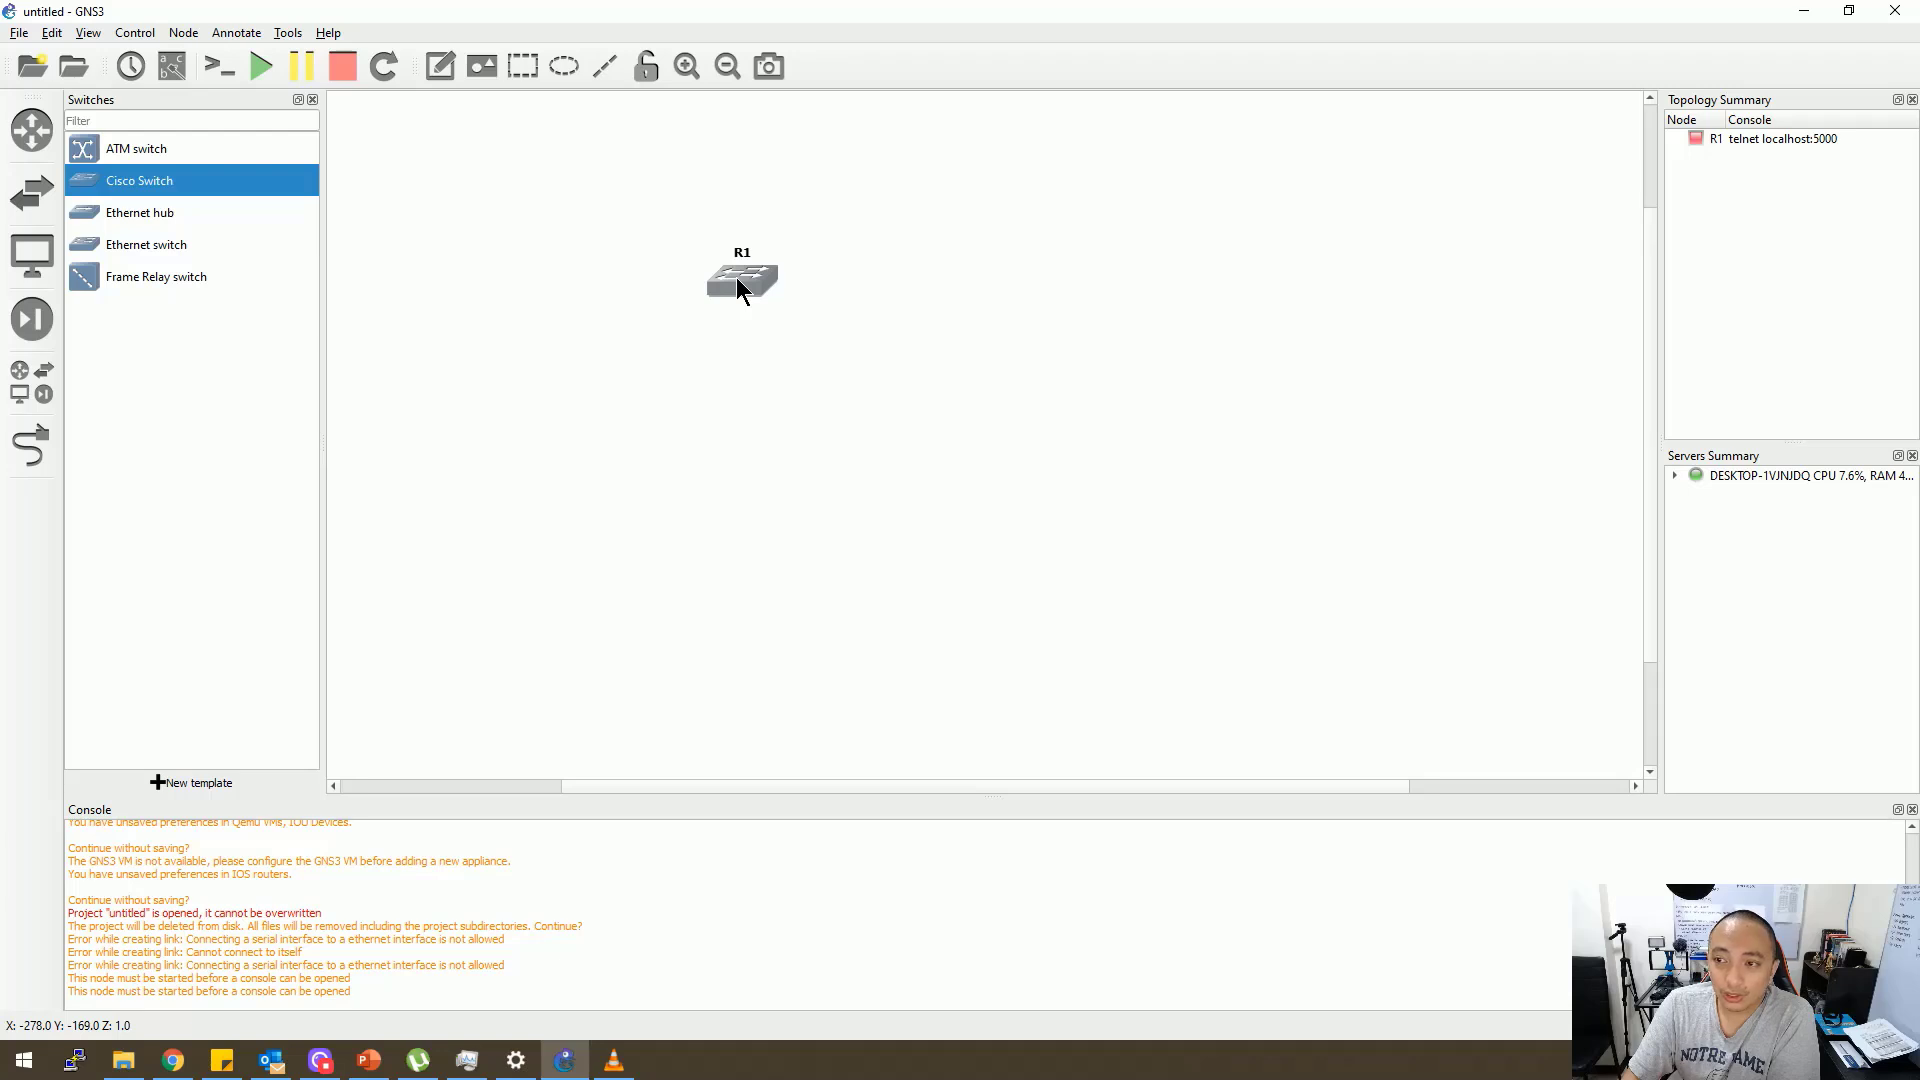
{"action": "right_click", "coordinate": [736, 278]}
{"action": "left_click", "coordinate": [849, 362]}
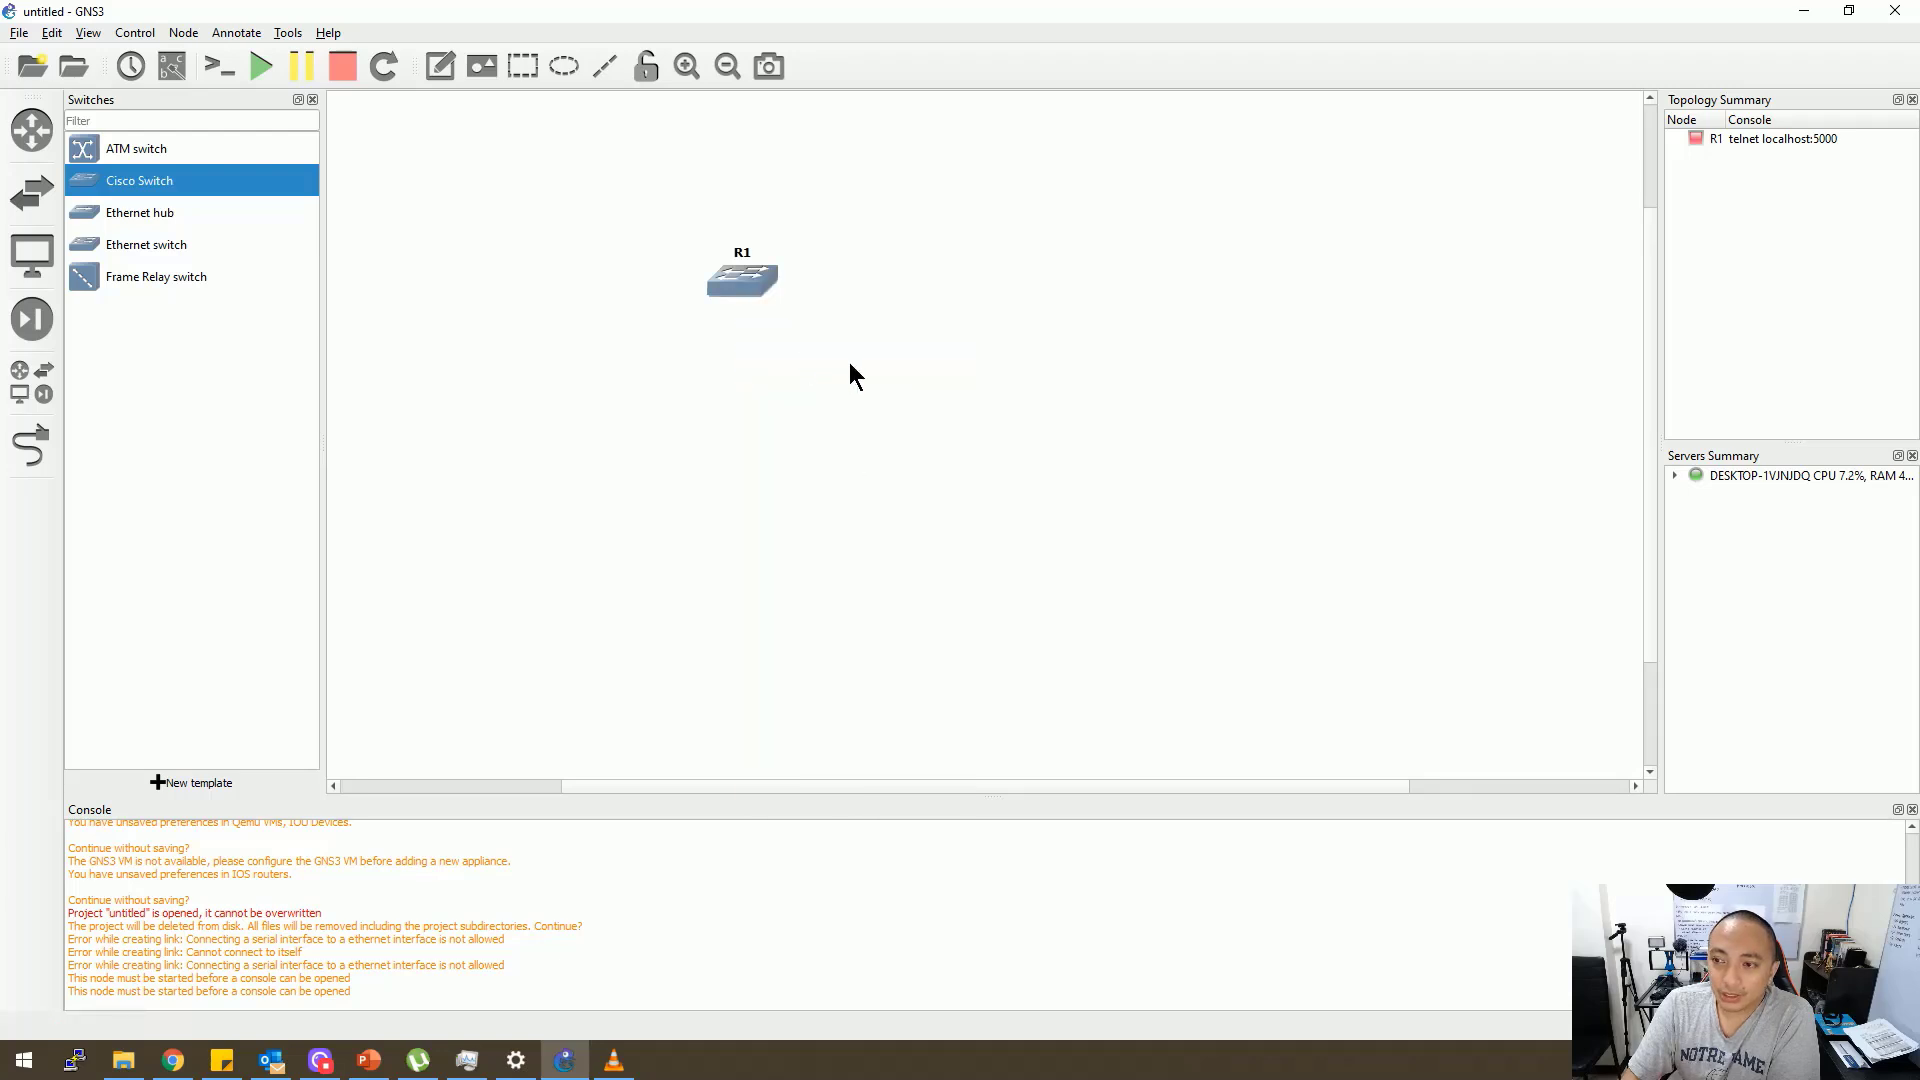
{"action": "right_click", "coordinate": [741, 281]}
{"action": "left_click", "coordinate": [788, 322]}
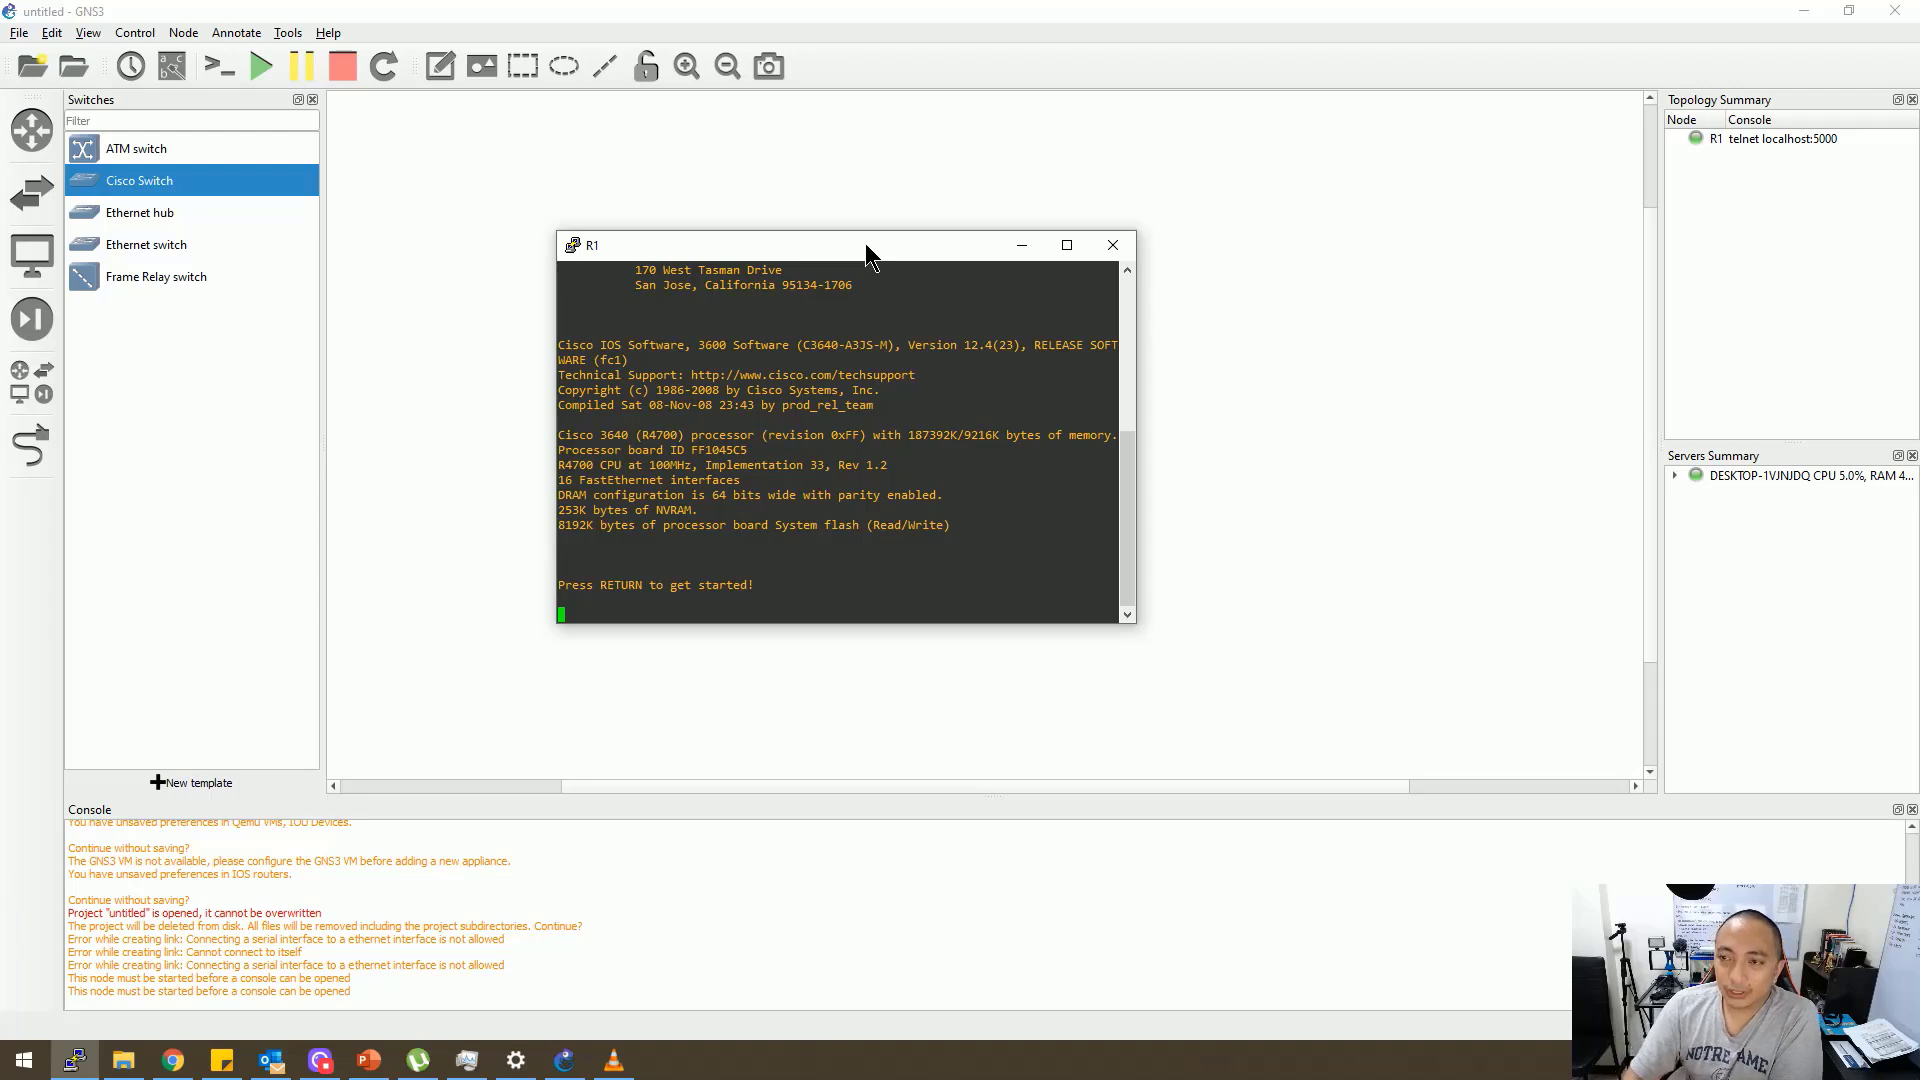
Move the R1 console clear of the switch and bring up its command prompt
{"action": "left_click_drag", "start_coordinate": [866, 245], "coordinate": [1150, 190]}
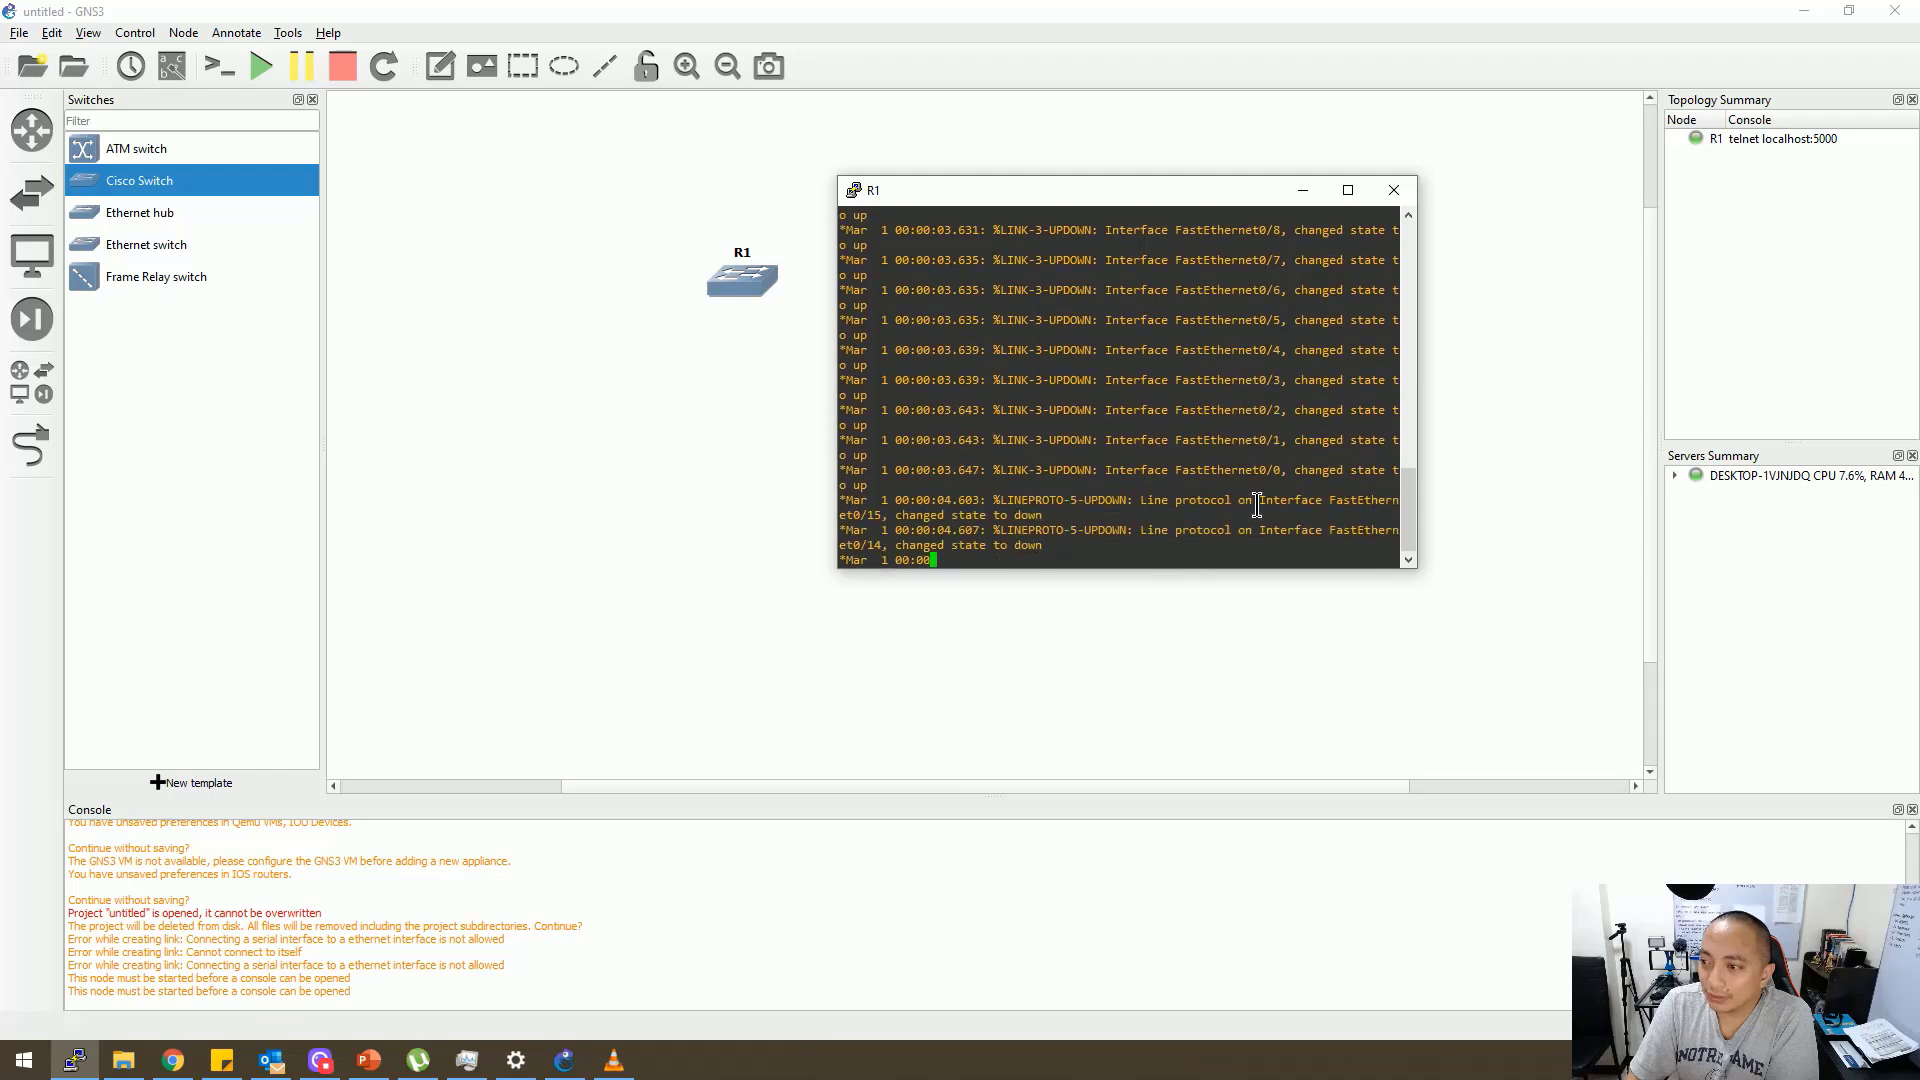
{"action": "key", "text": "Return"}
{"action": "key", "text": "Return"}
{"action": "key", "text": "Return"}
{"action": "key", "text": "Return"}
{"action": "key", "text": "Return"}
{"action": "key", "text": "Return"}
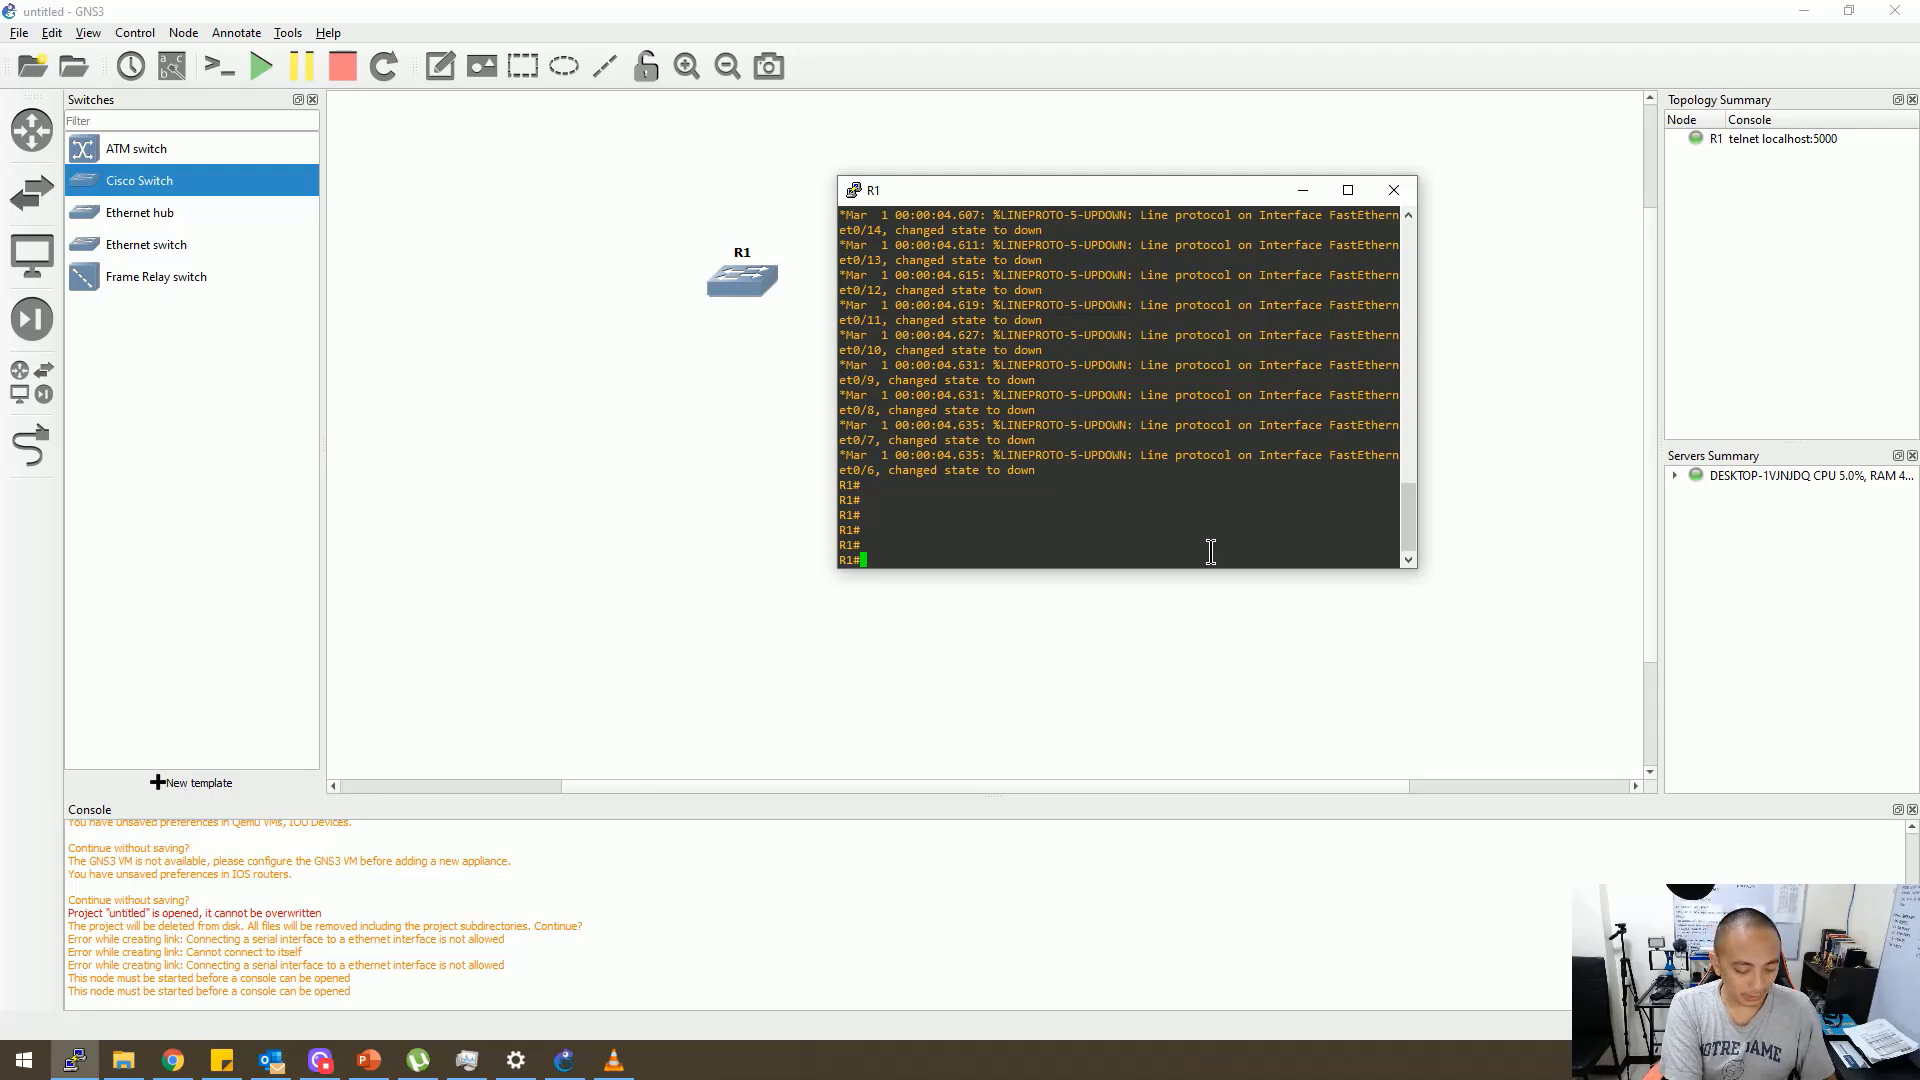
Disable routing on switch R1 by entering config t and running no ip routing in global configuration mode
{"action": "type", "text": "no ip routing"}
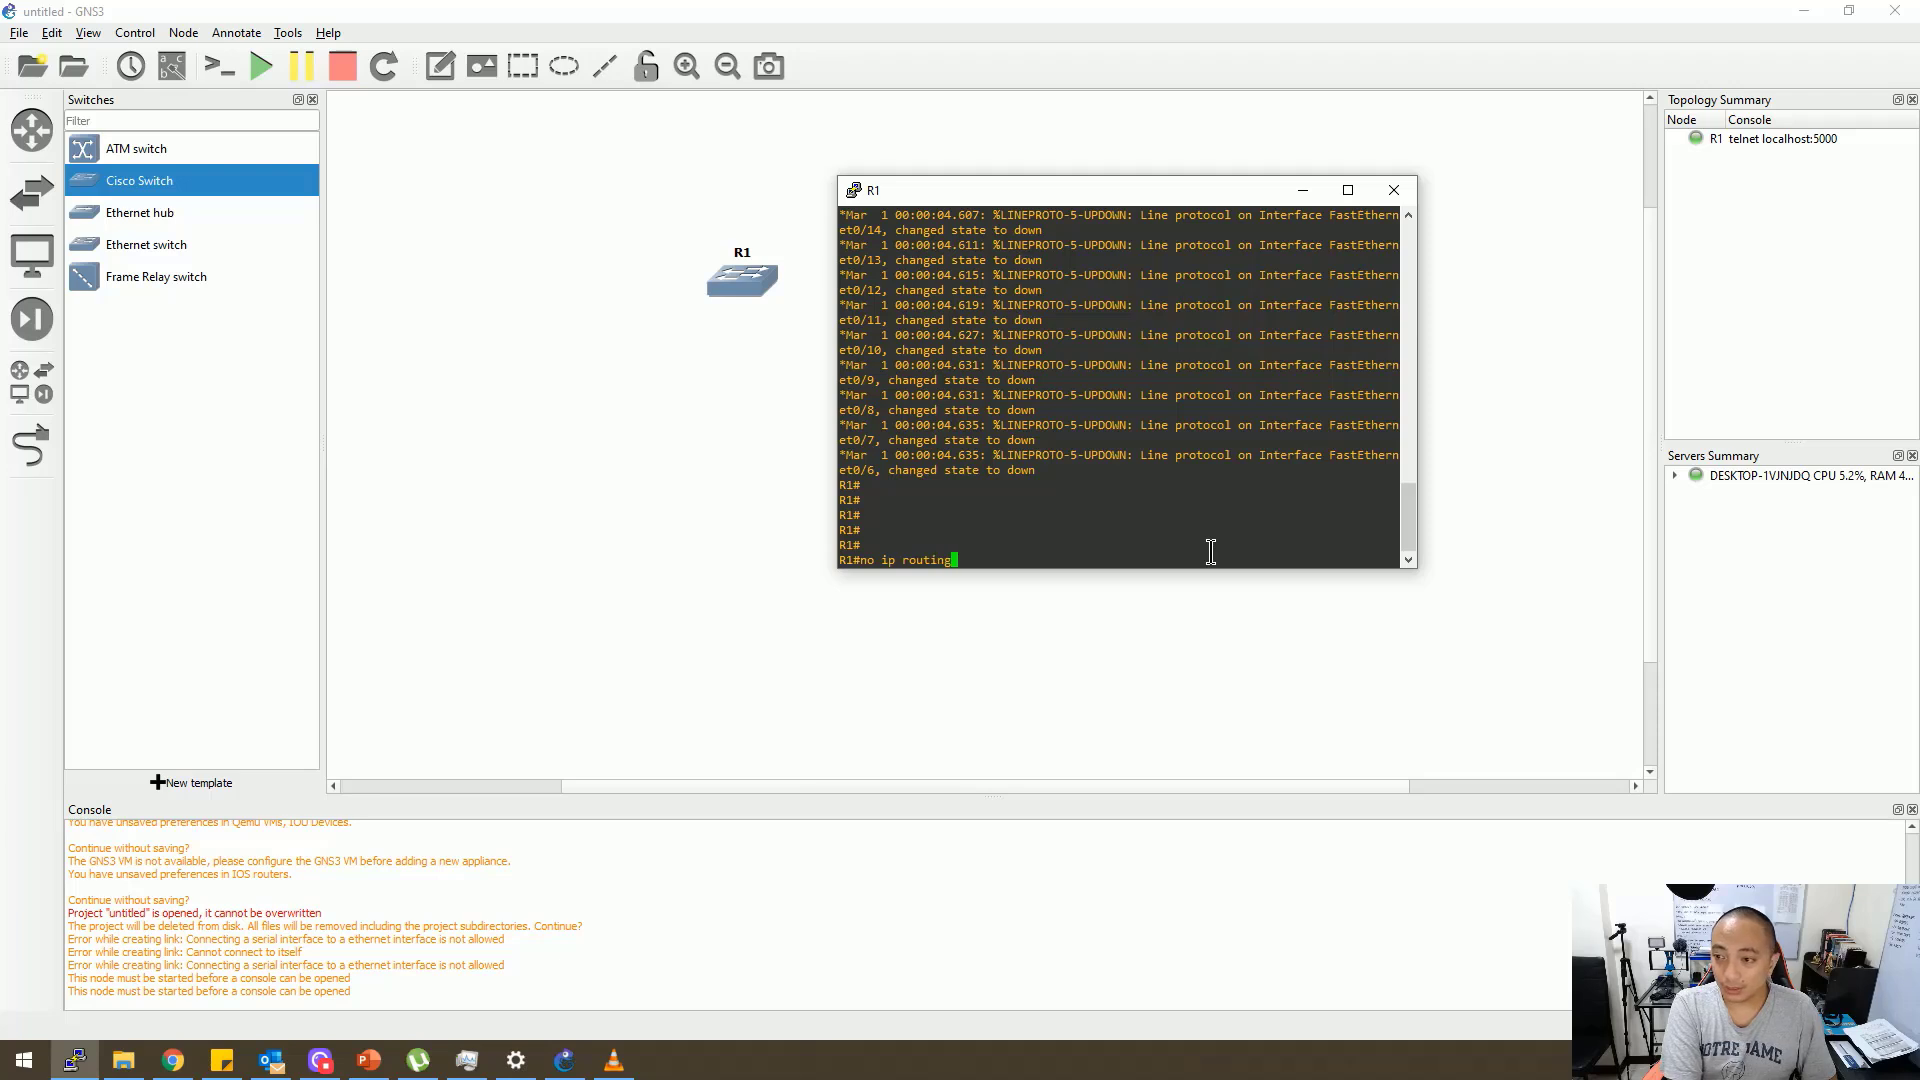
{"action": "key", "text": "Return"}
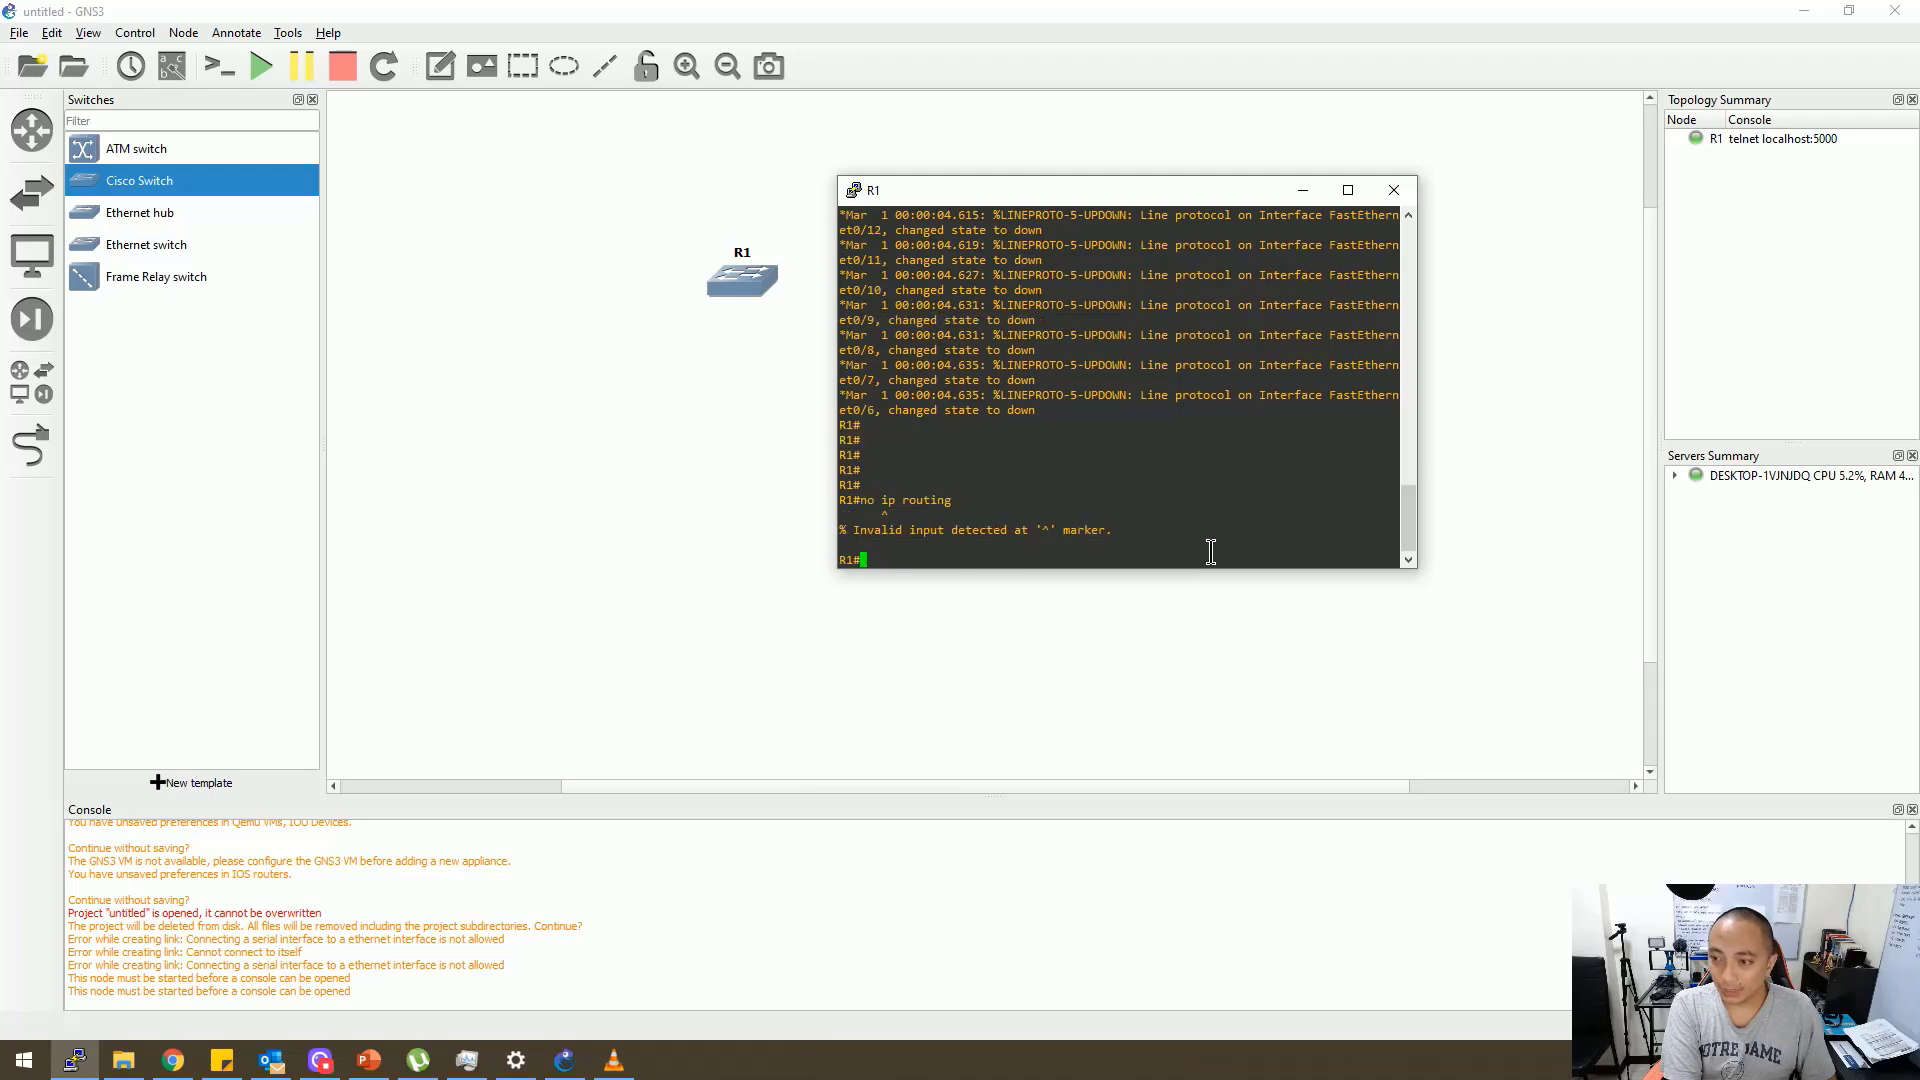
{"action": "type", "text": "config"}
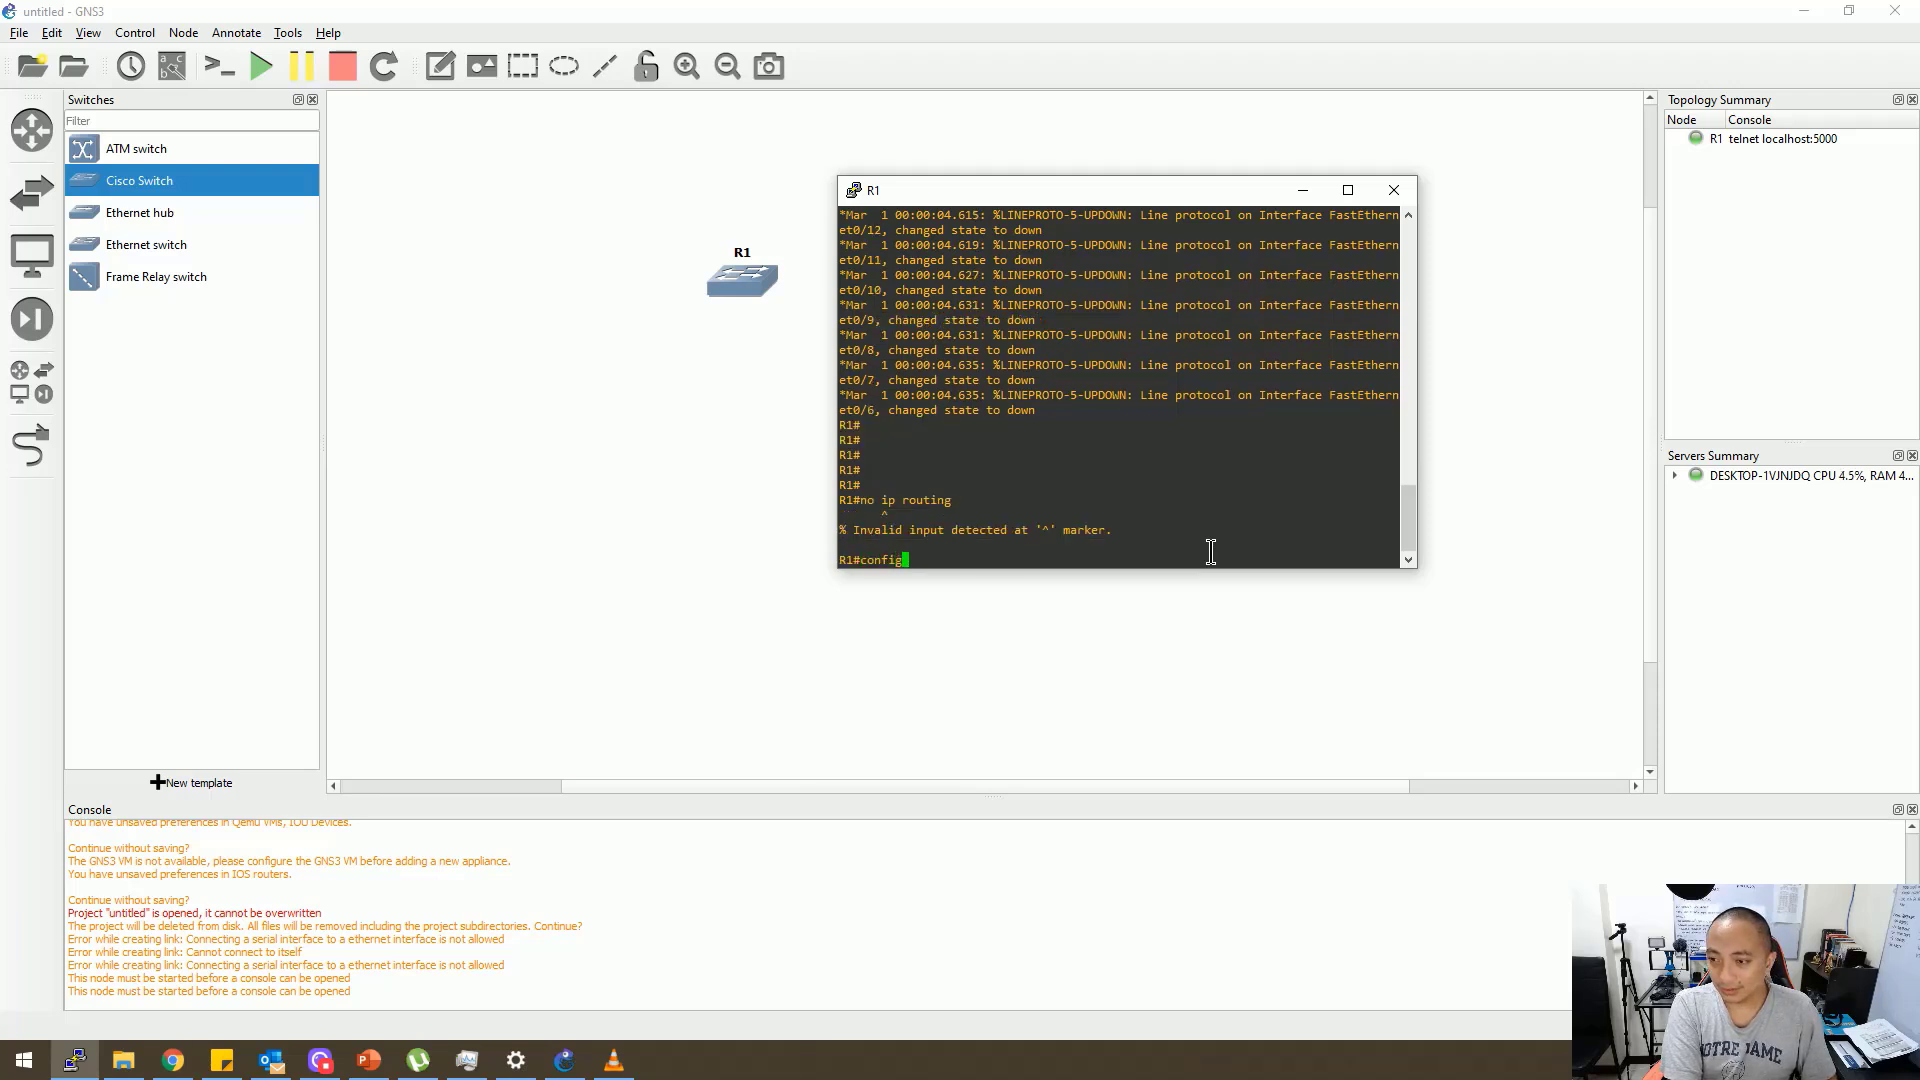
{"action": "type", "text": " t"}
{"action": "key", "text": "Return"}
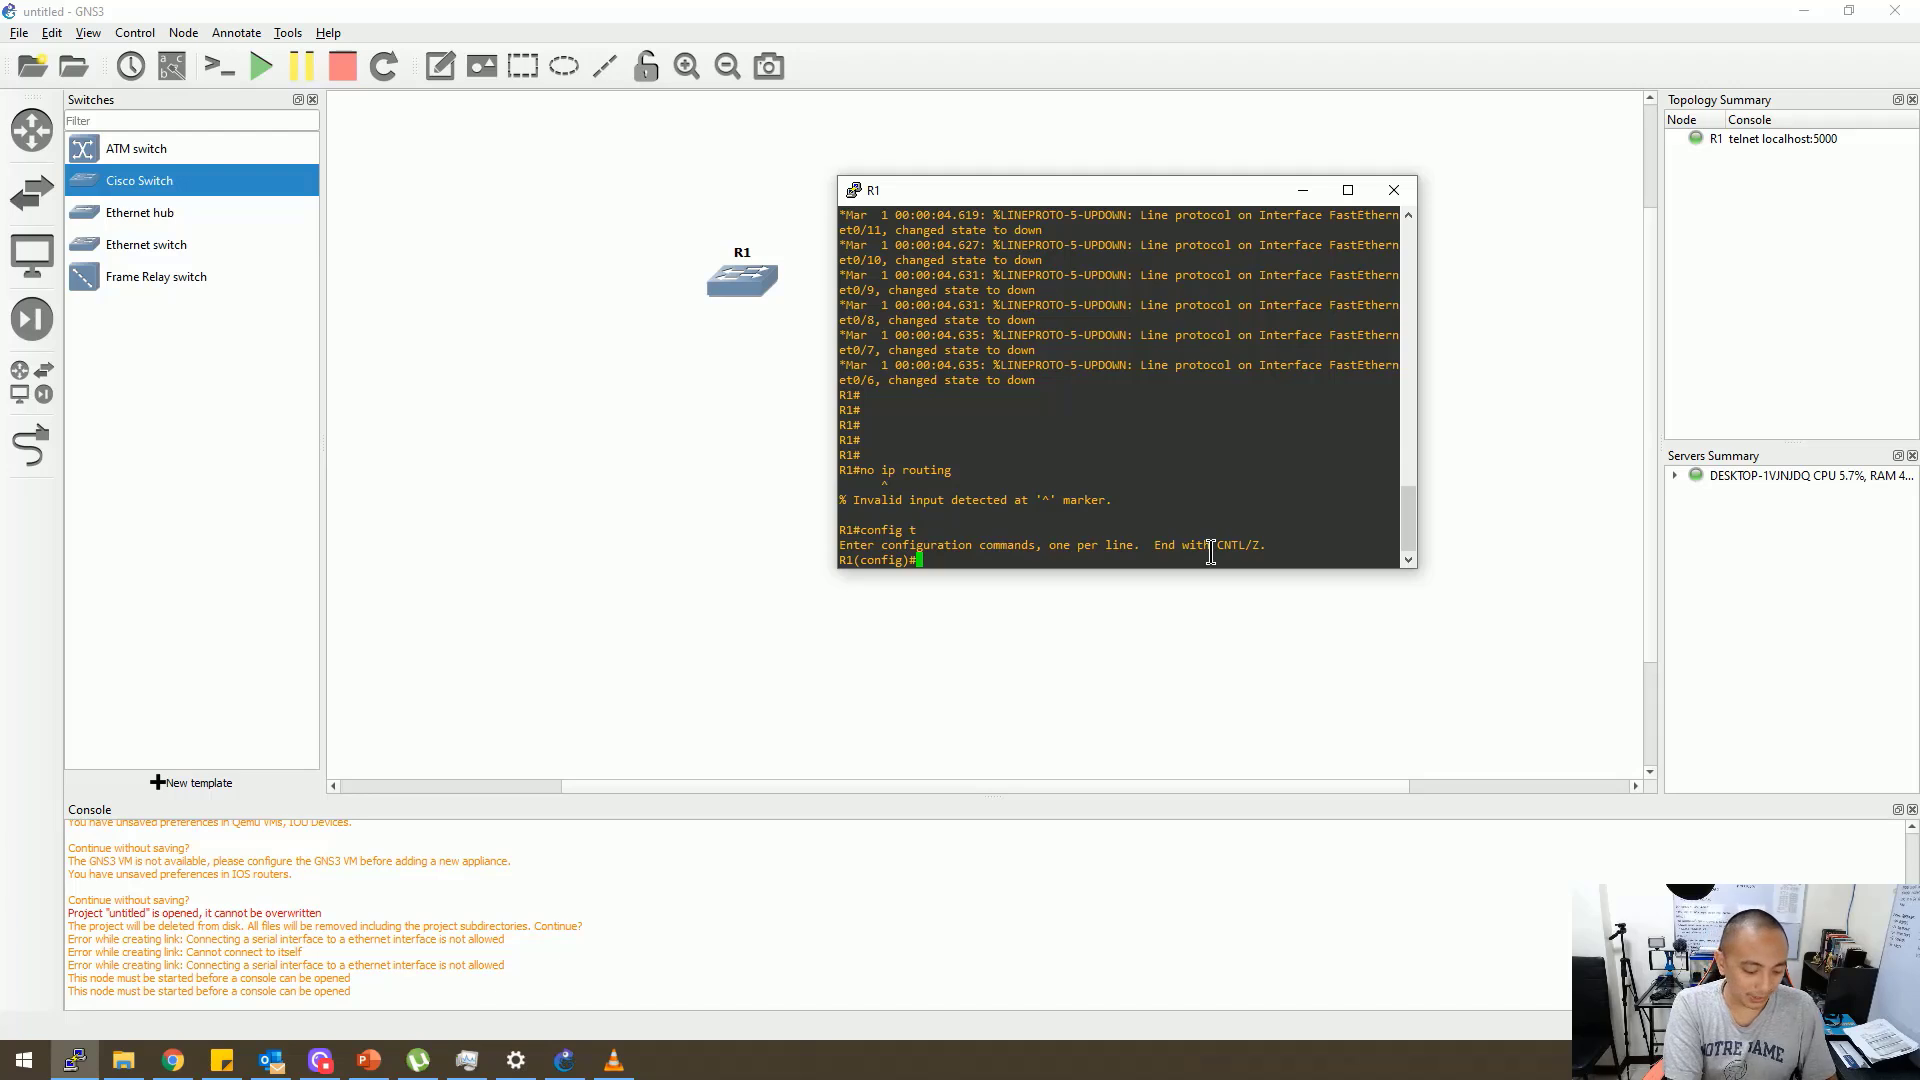
{"action": "type", "text": "no ip routin"}
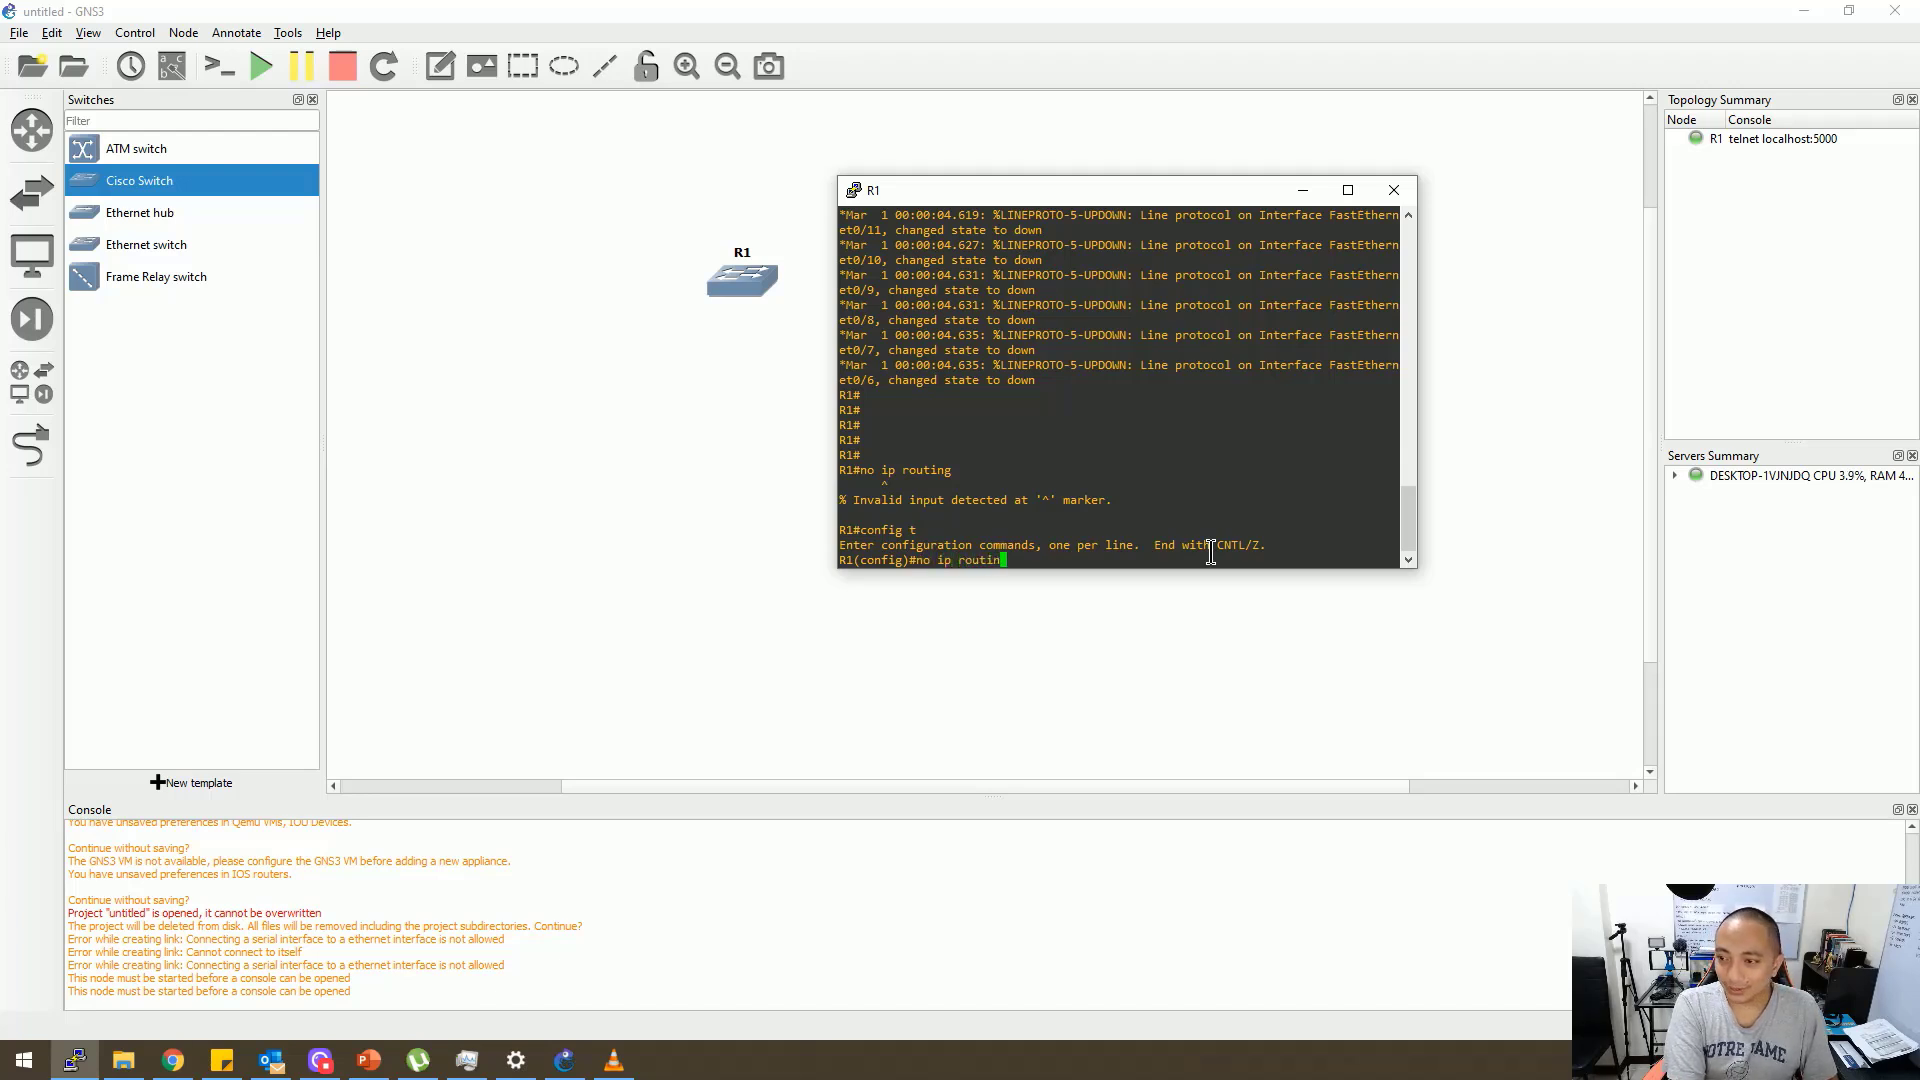
{"action": "type", "text": "g"}
{"action": "key", "text": "Return"}
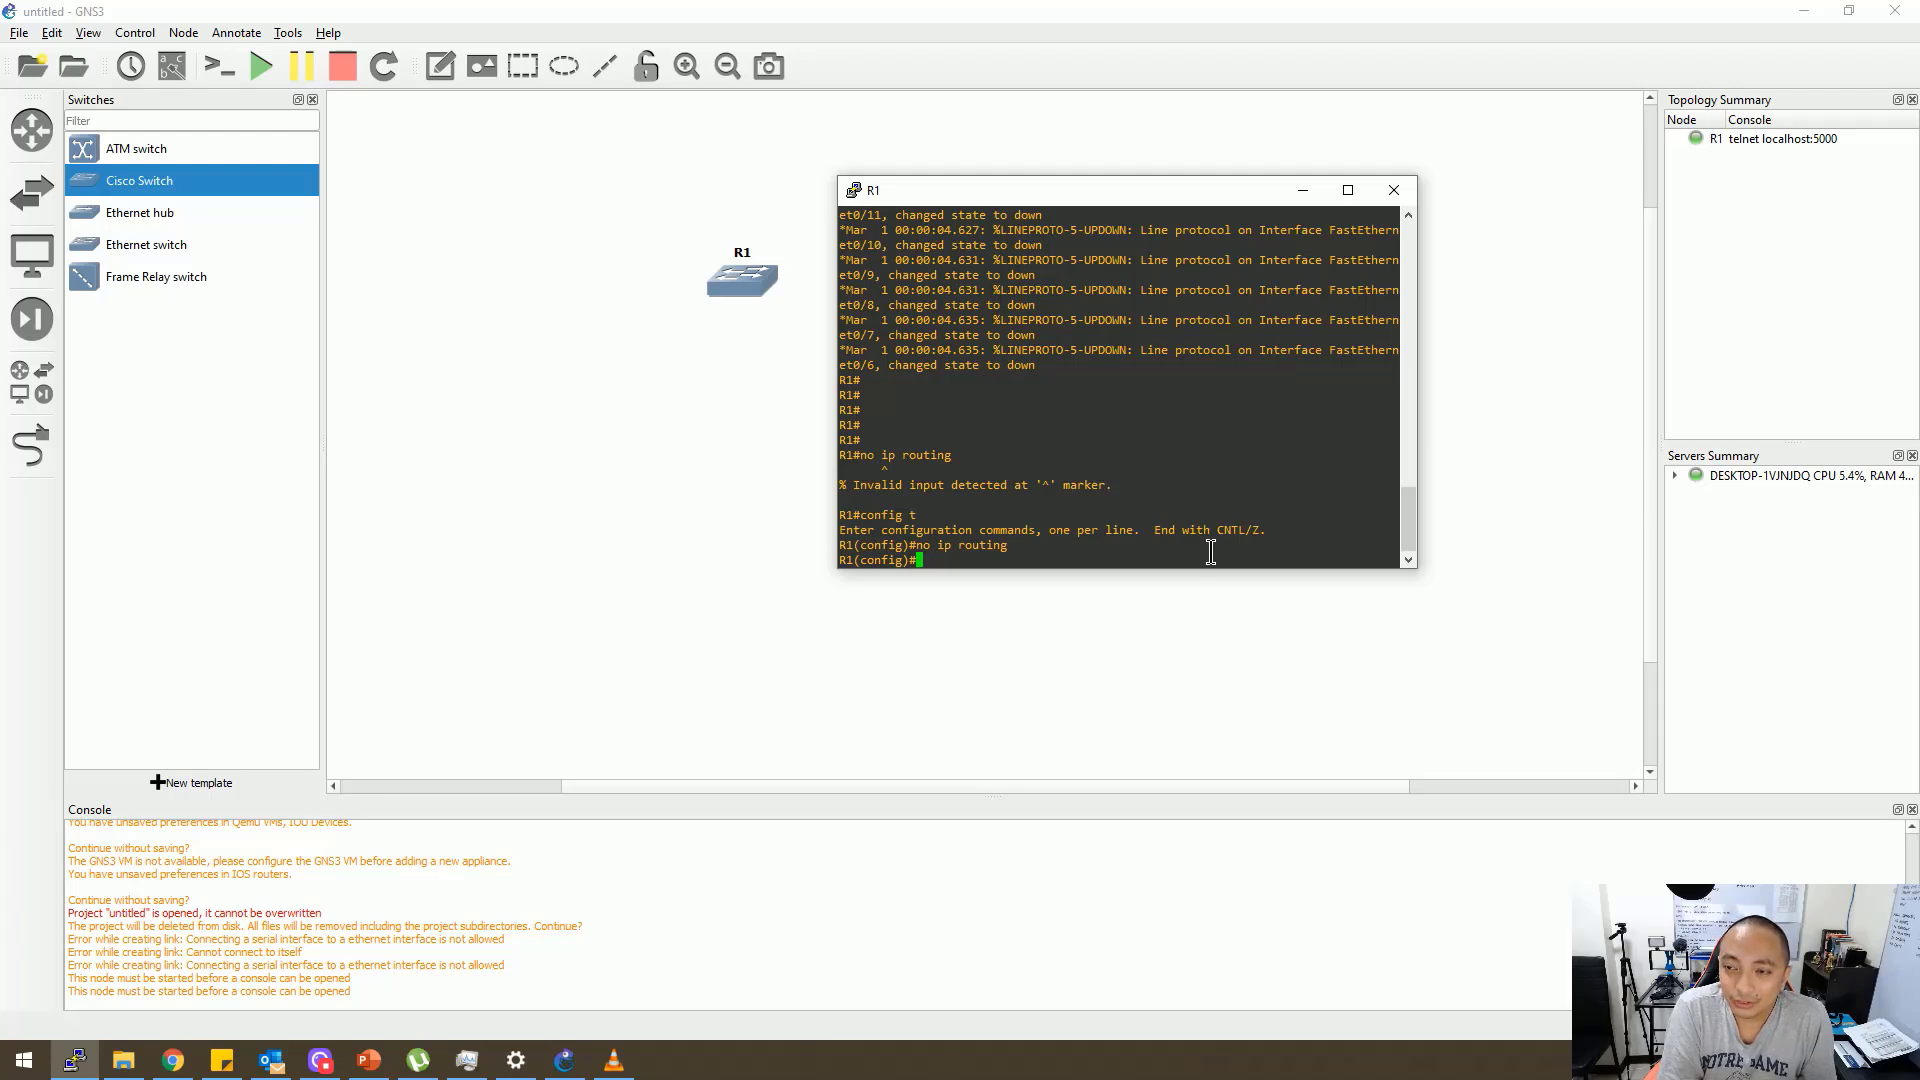
Close the R1 console session and move switch R1 lower in the workspace
{"action": "left_click", "coordinate": [1394, 190]}
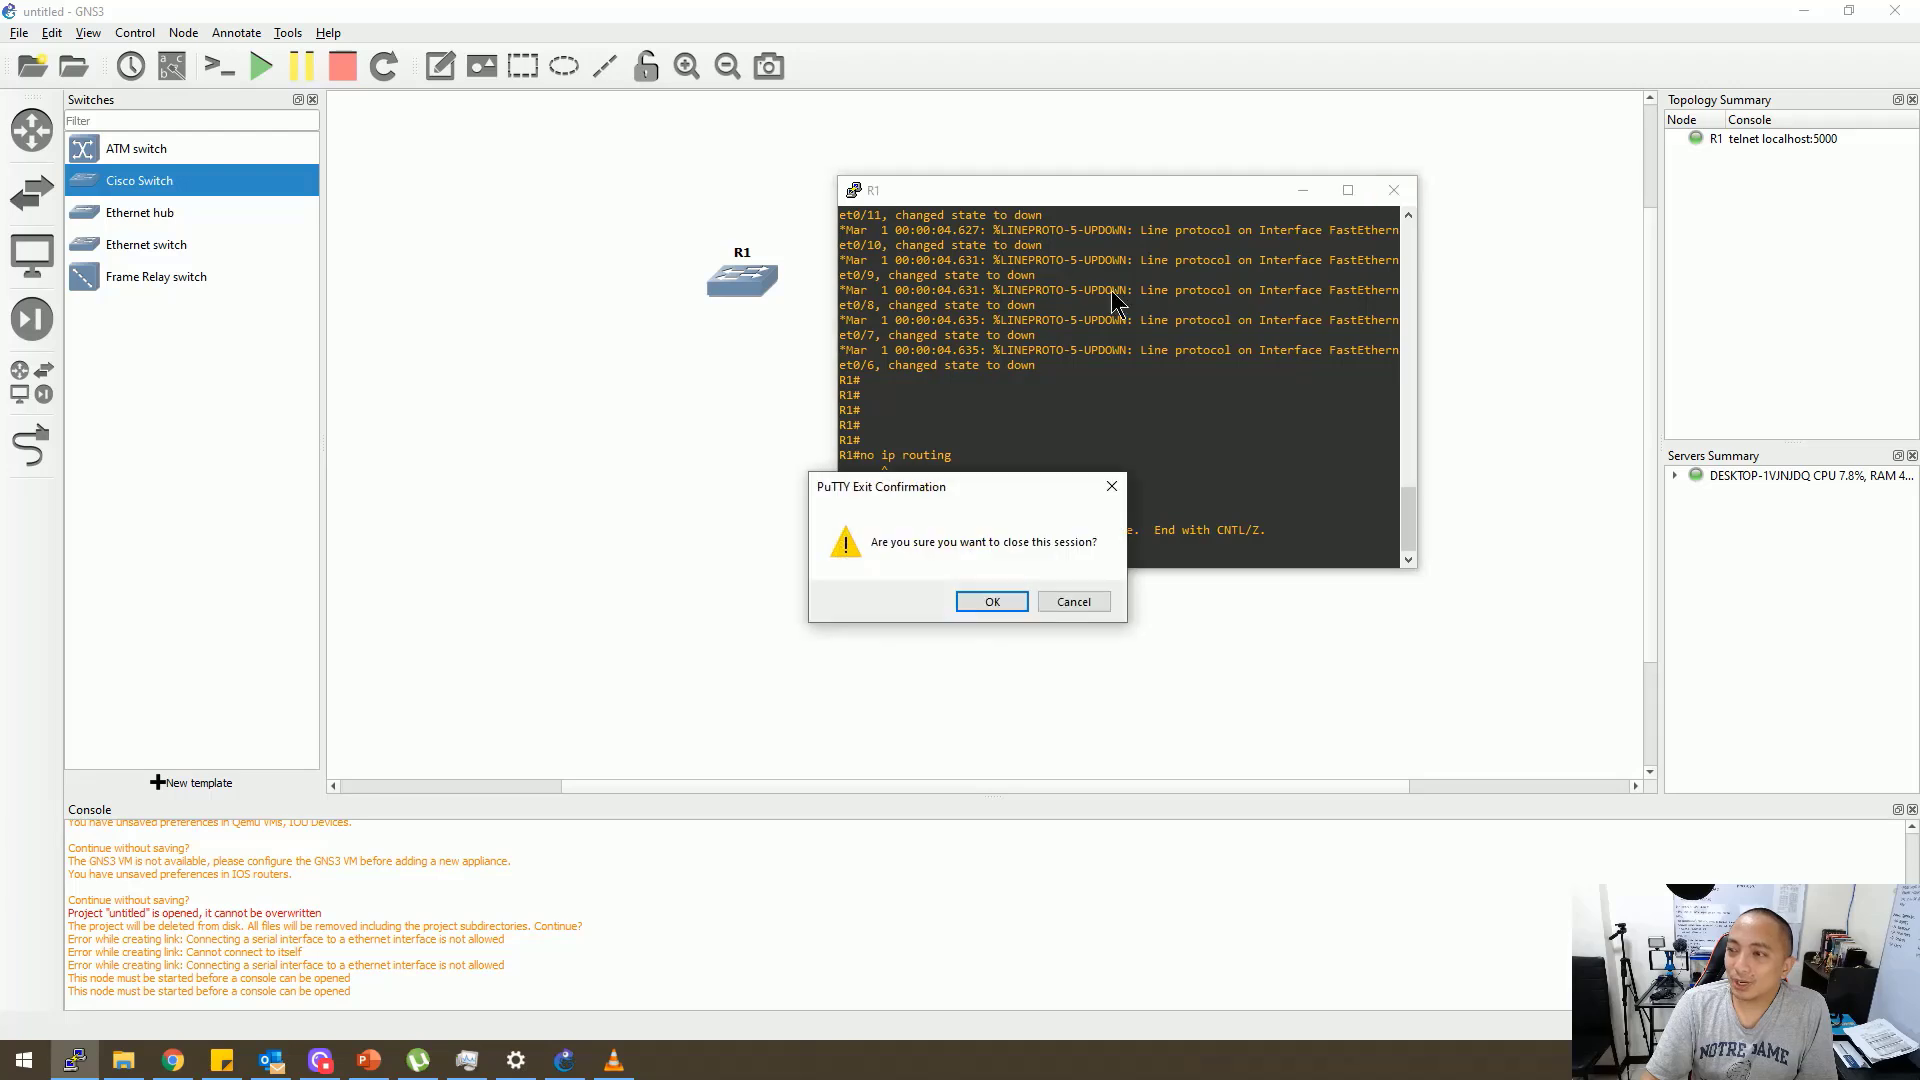
{"action": "left_click", "coordinate": [1094, 602]}
{"action": "left_click", "coordinate": [1394, 189]}
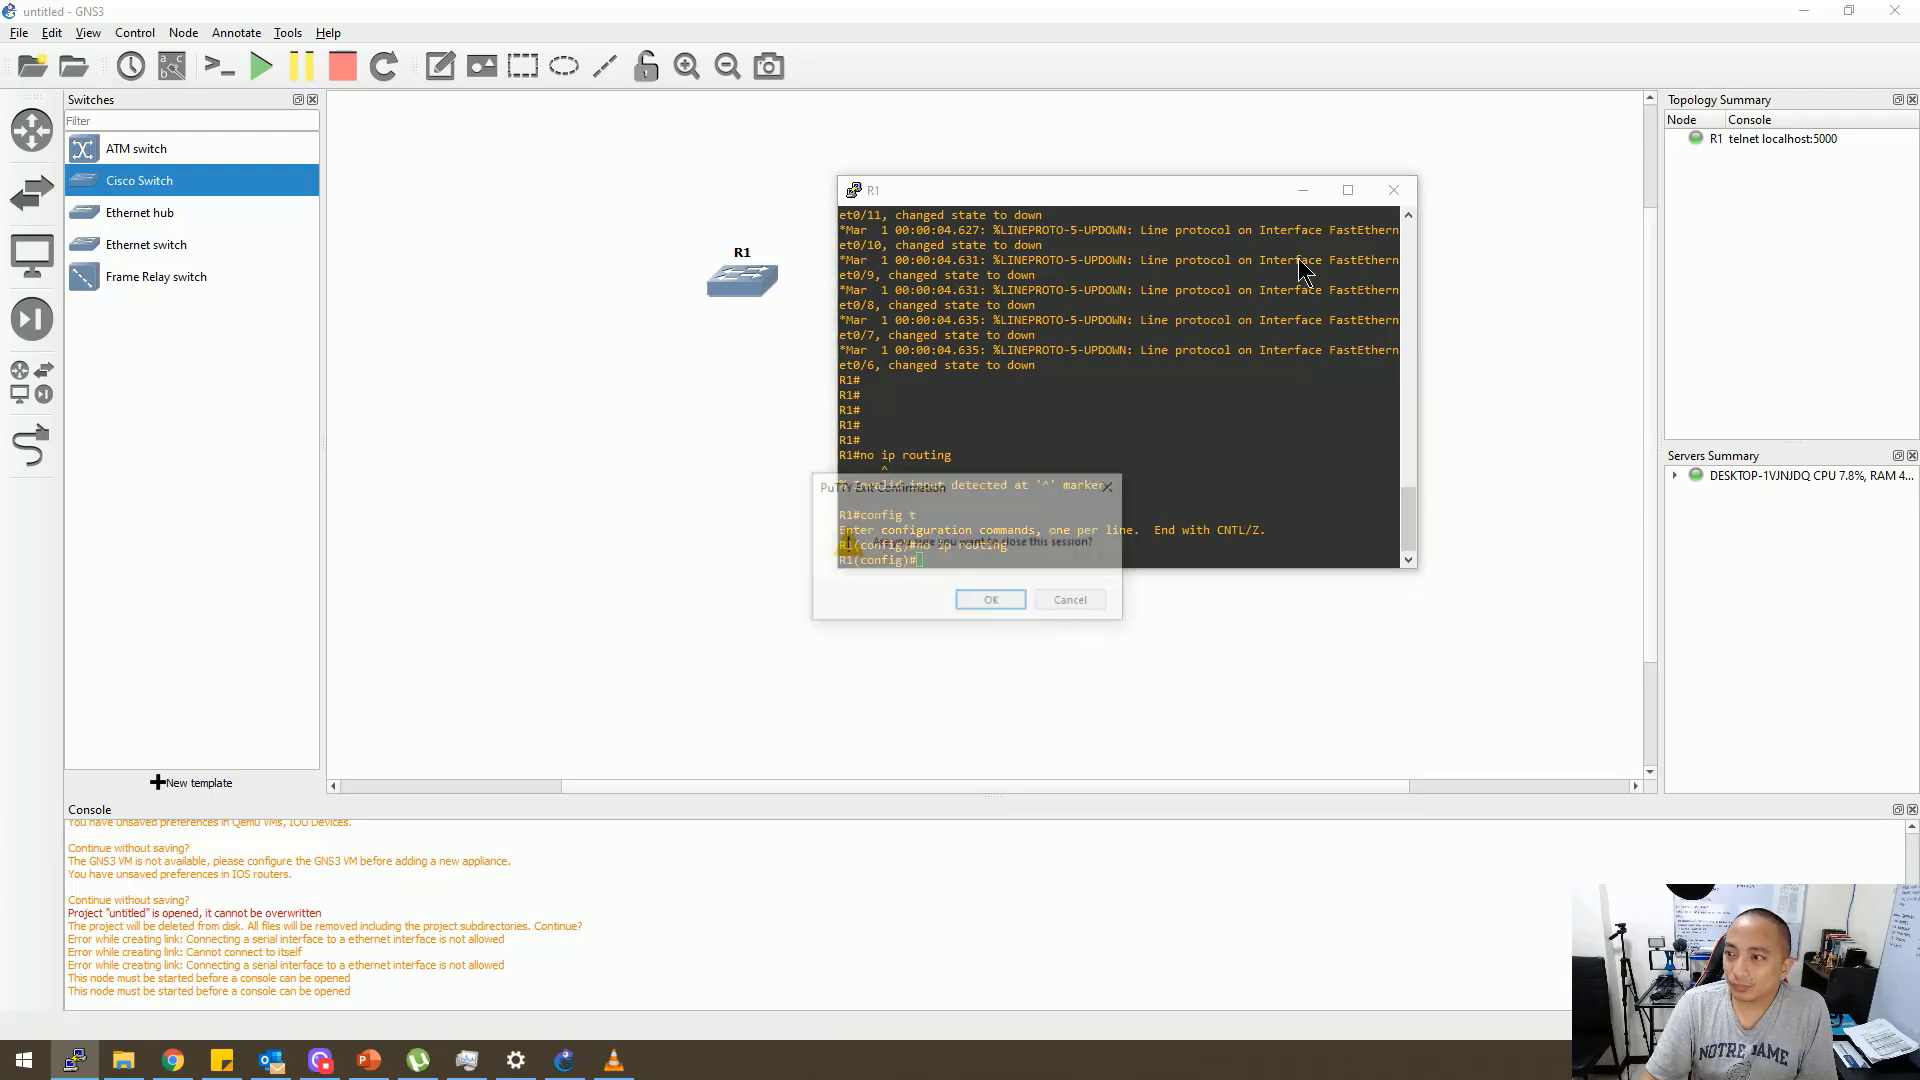
{"action": "left_click", "coordinate": [985, 603]}
{"action": "left_click_drag", "start_coordinate": [762, 284], "coordinate": [801, 446]}
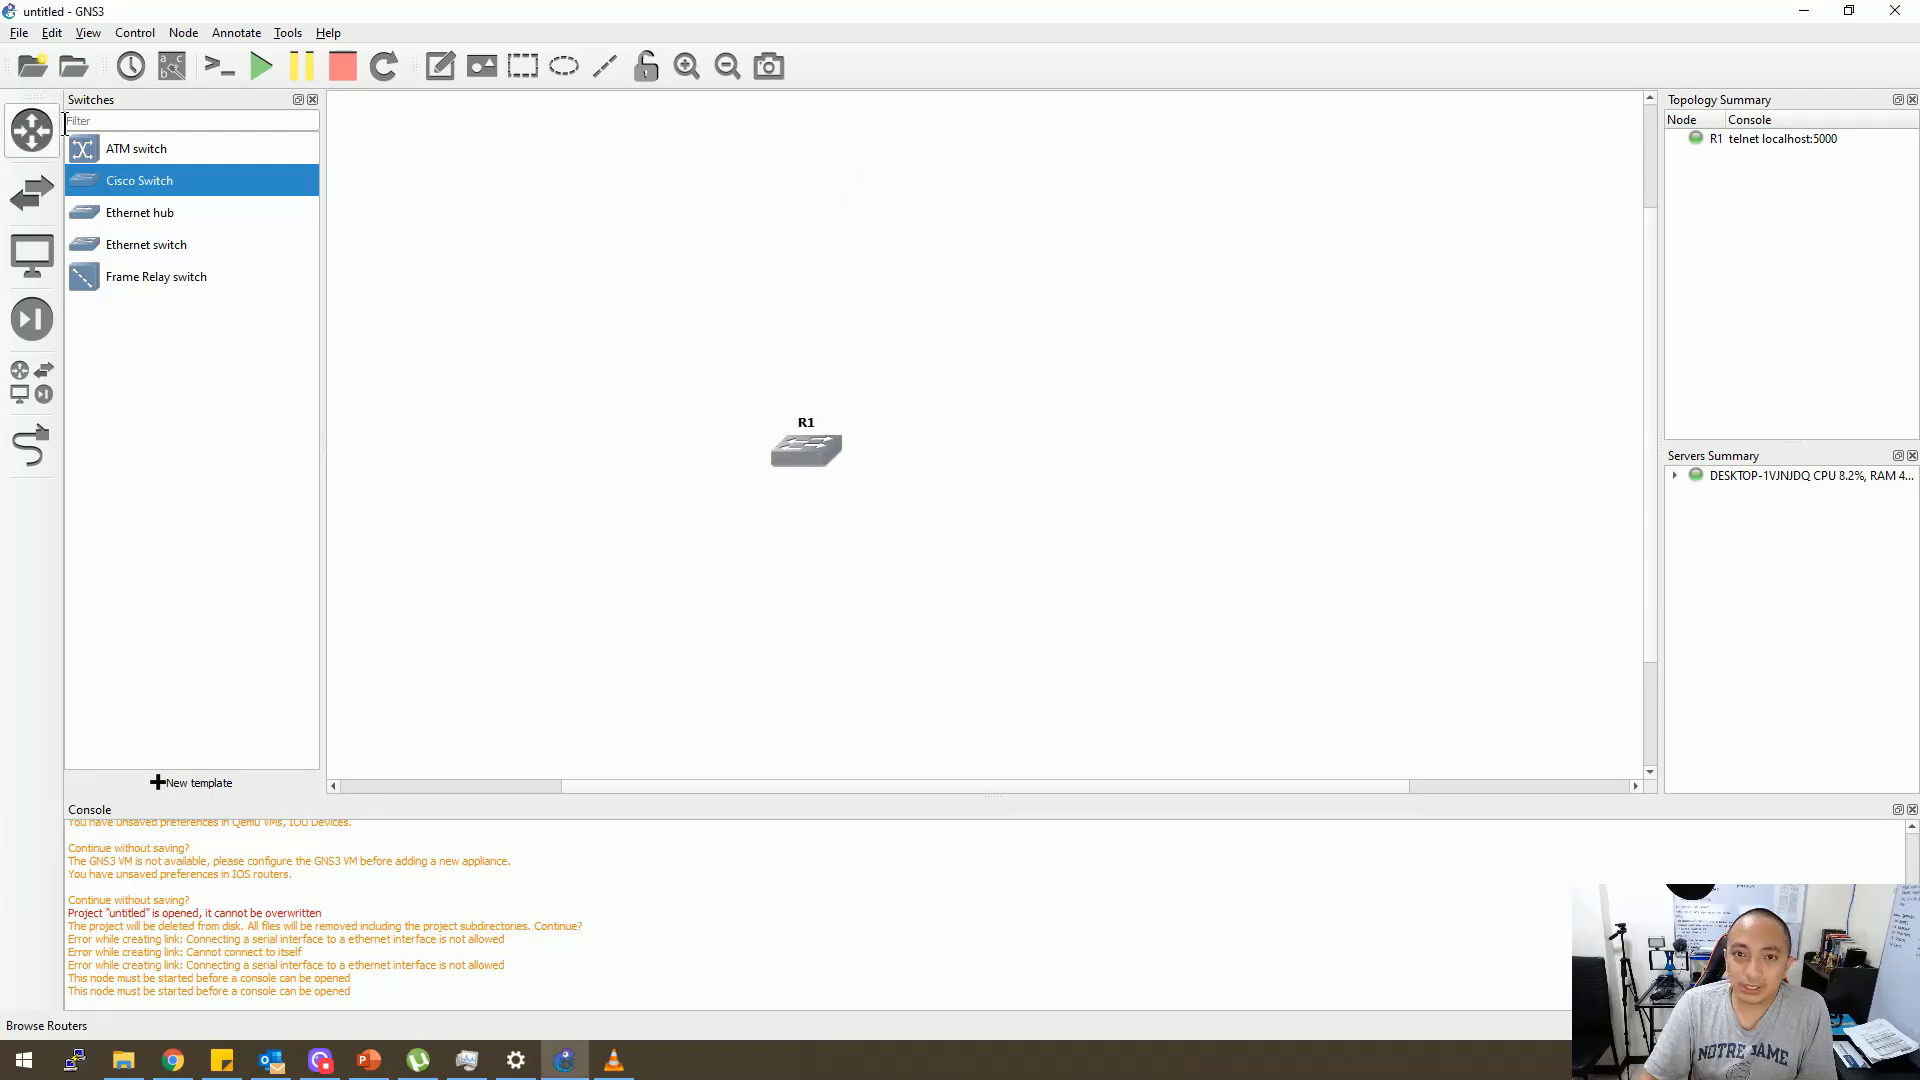
Add a c3725 router above switch R1 and a second Cisco Switch level with R1 on the router's other side
{"action": "left_click", "coordinate": [32, 130]}
{"action": "left_click_drag", "start_coordinate": [110, 148], "coordinate": [940, 337]}
{"action": "left_click", "coordinate": [35, 195]}
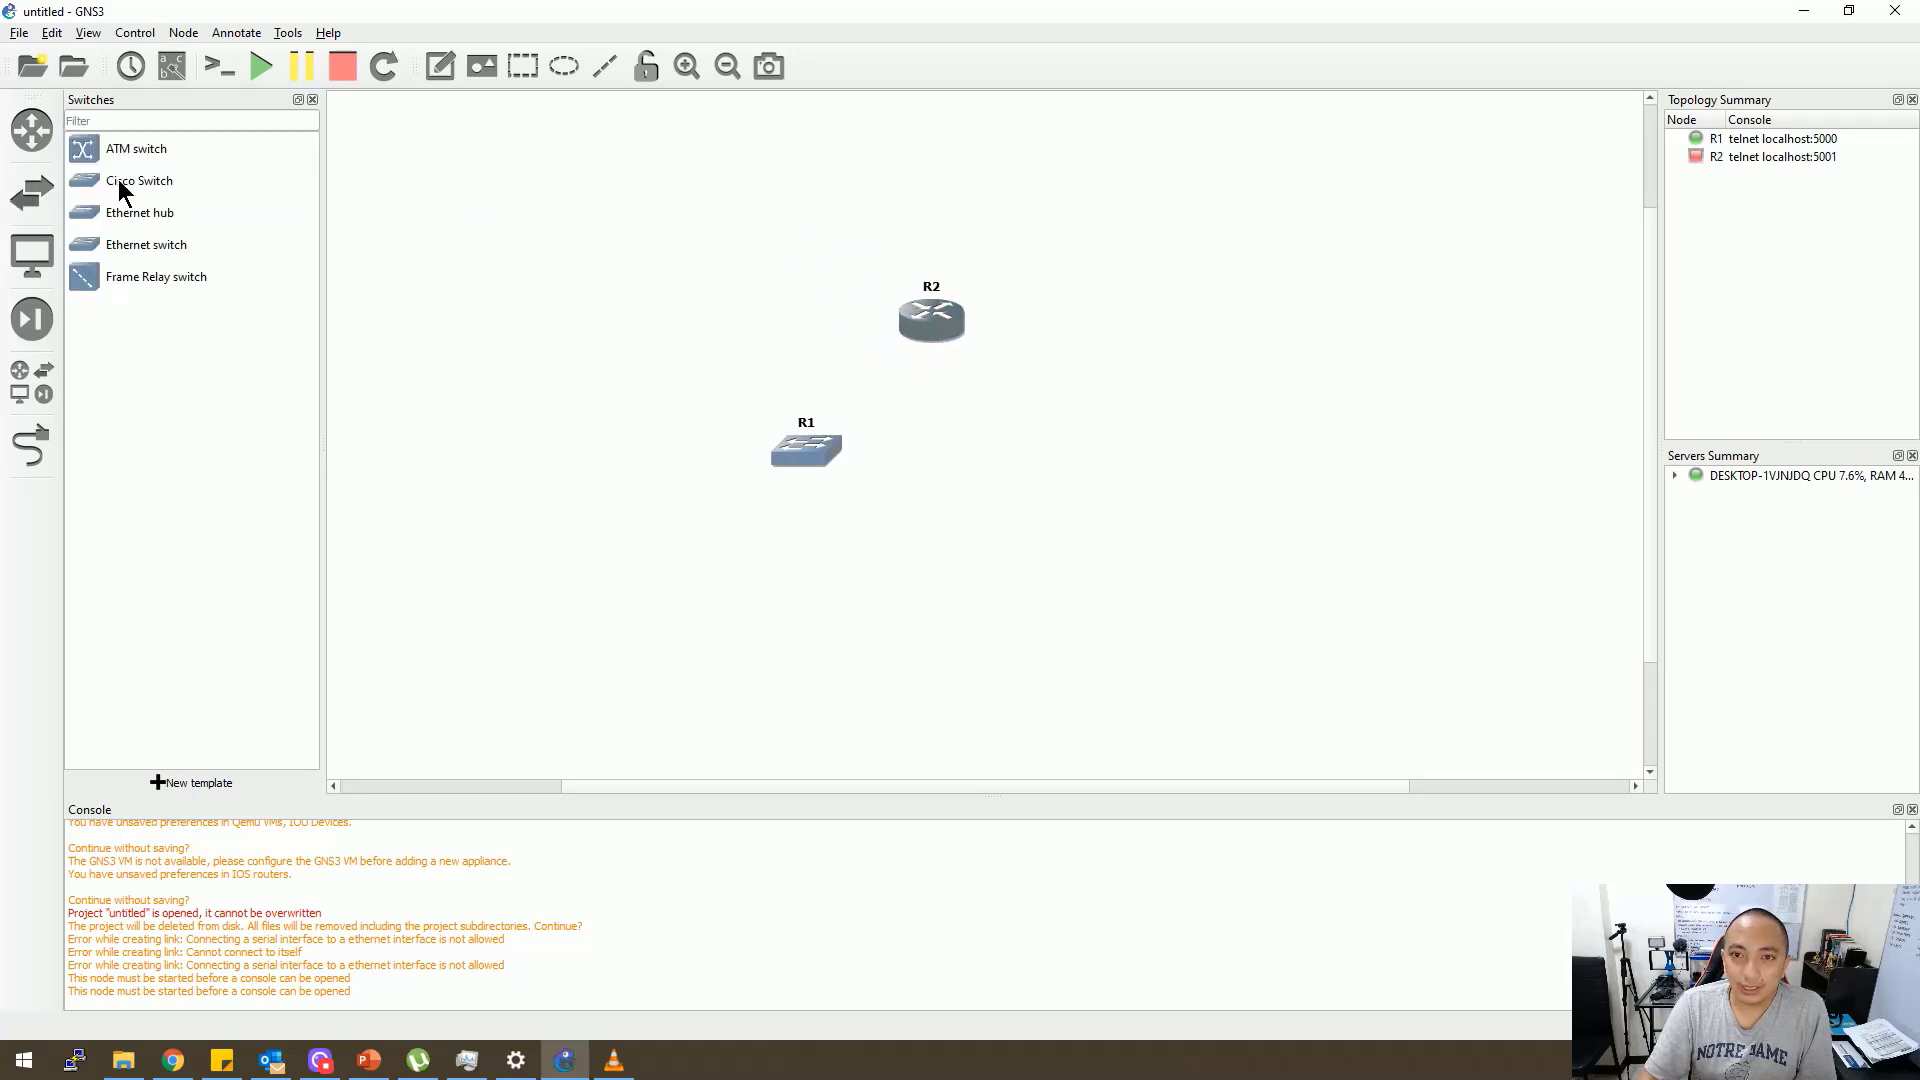
{"action": "left_click_drag", "start_coordinate": [120, 184], "coordinate": [1065, 449]}
Link router R2's FastEthernet0/0 port to switch R1
{"action": "left_click", "coordinate": [31, 445]}
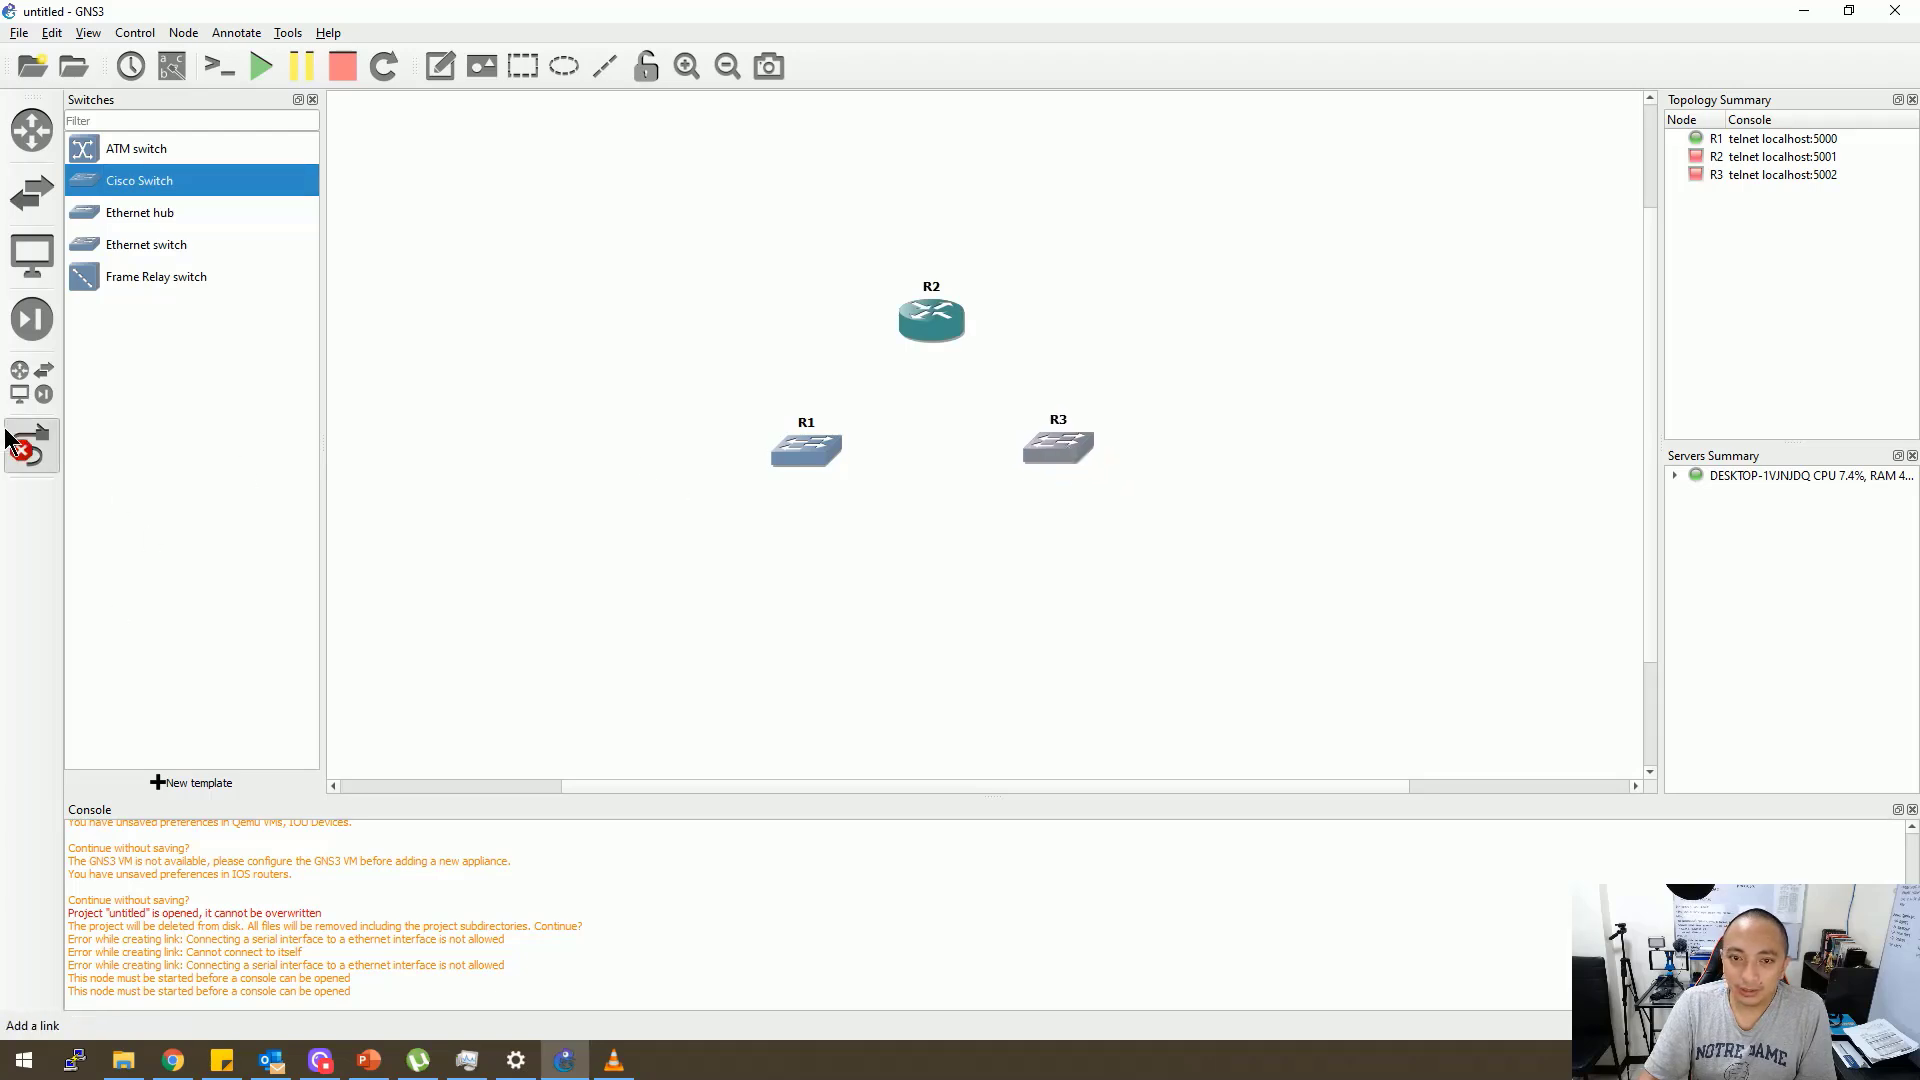
{"action": "left_click", "coordinate": [814, 459]}
{"action": "left_click", "coordinate": [818, 465]}
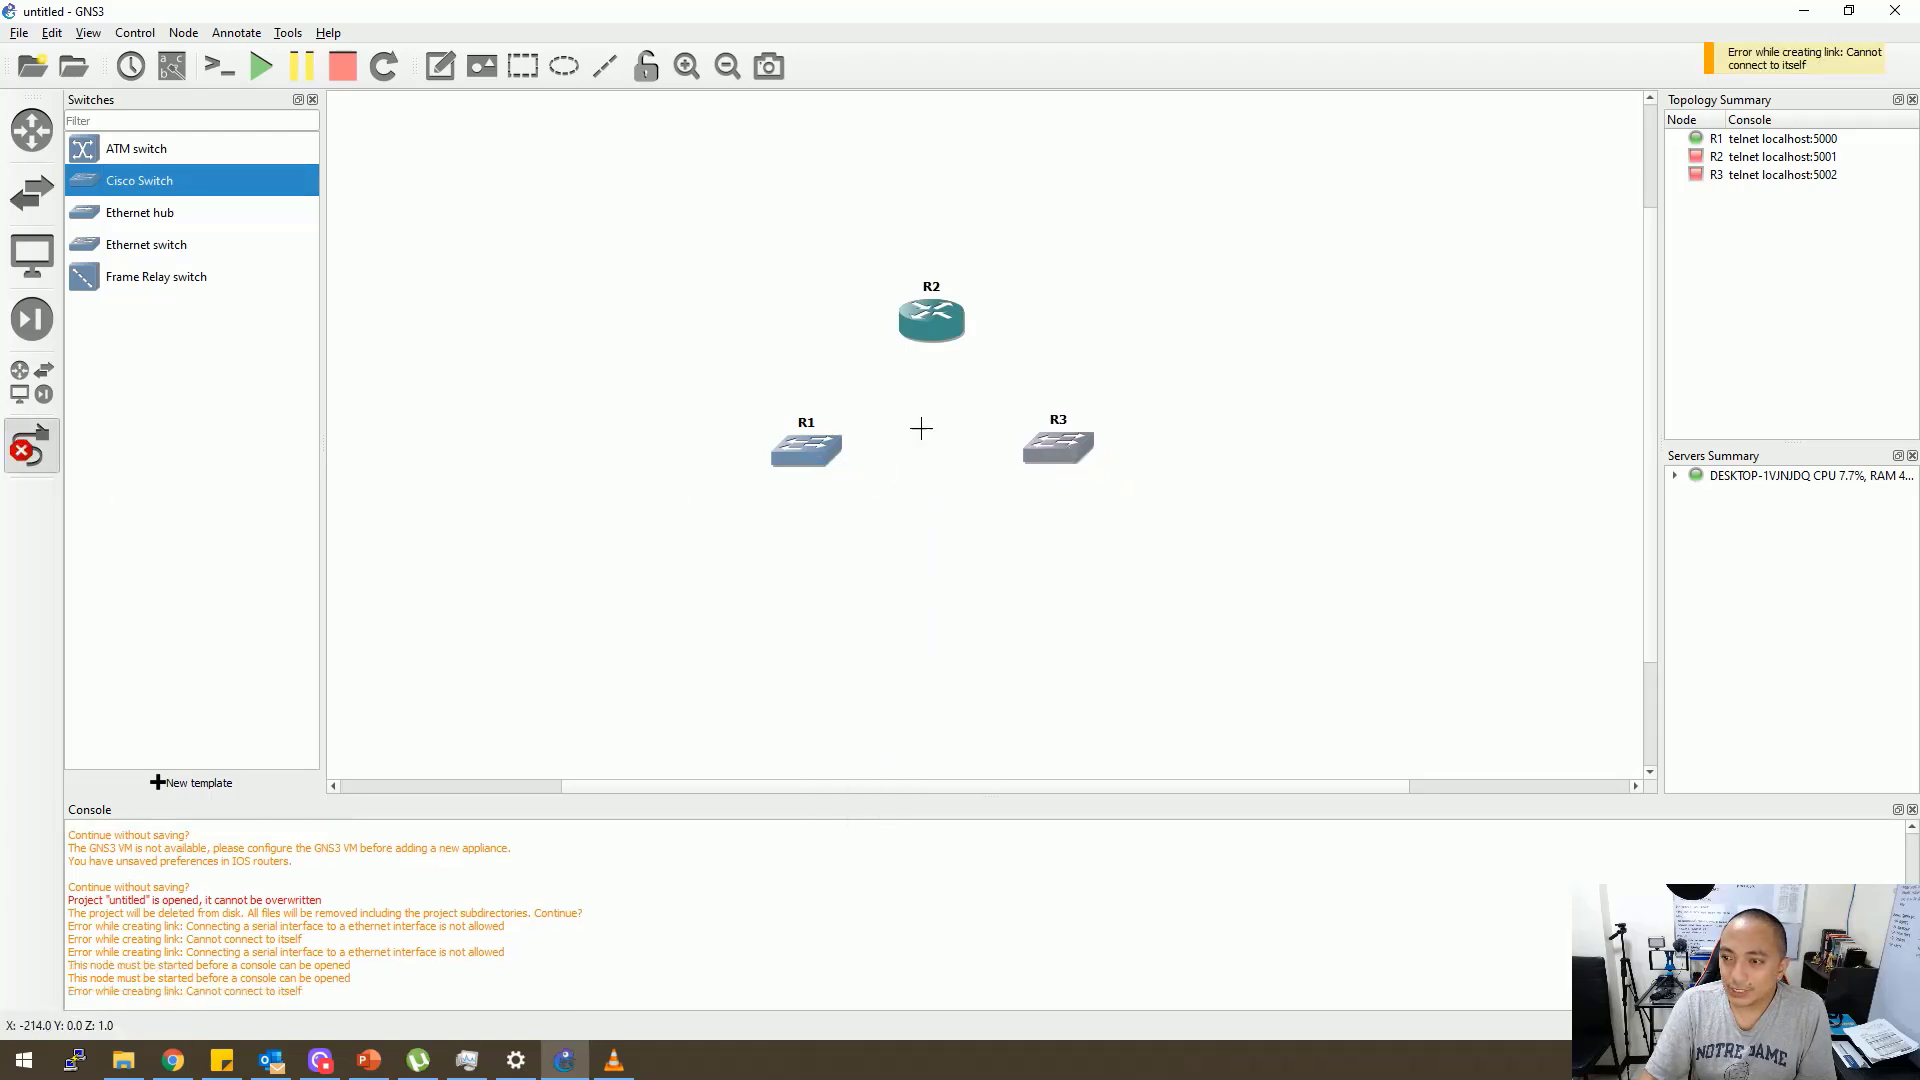
{"action": "left_click", "coordinate": [921, 324]}
{"action": "left_click", "coordinate": [923, 327]}
{"action": "left_click", "coordinate": [920, 324]}
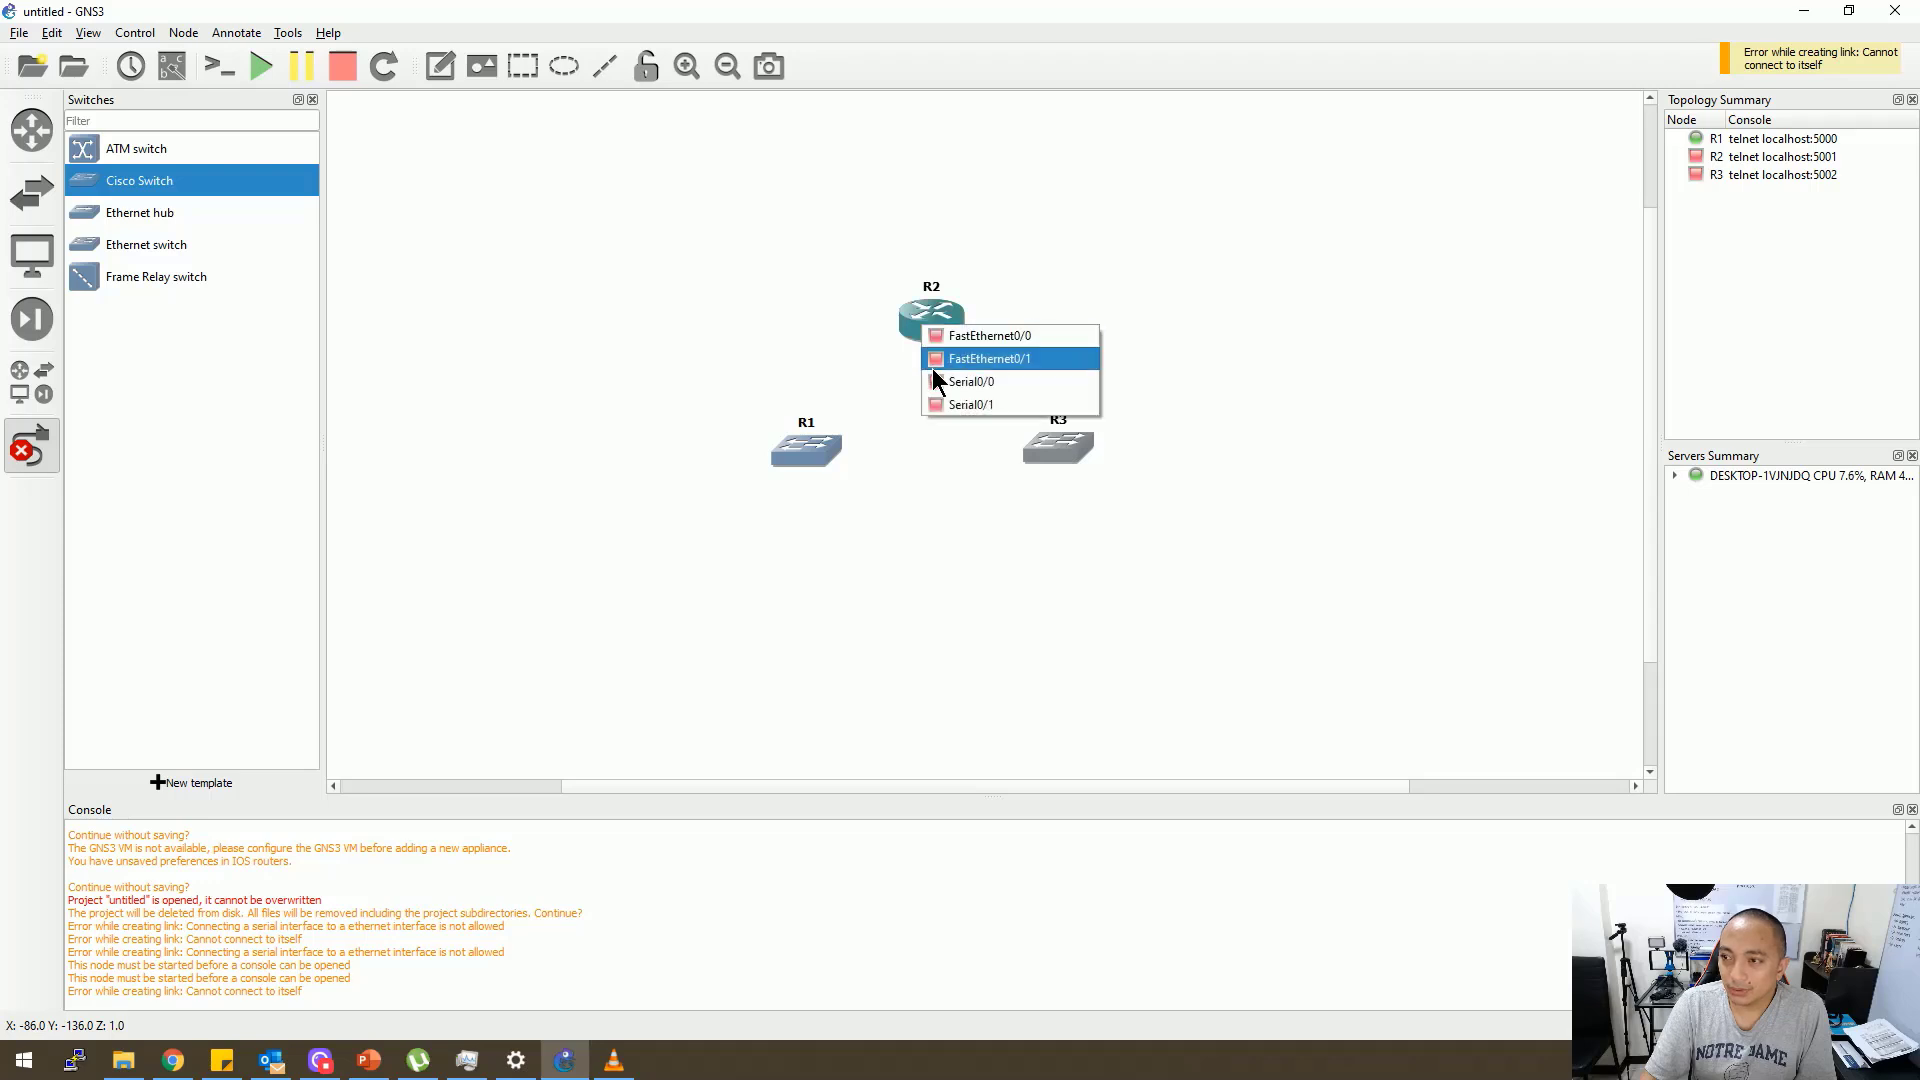
{"action": "left_click", "coordinate": [939, 362]}
{"action": "left_click", "coordinate": [806, 449]}
{"action": "left_click", "coordinate": [840, 462]}
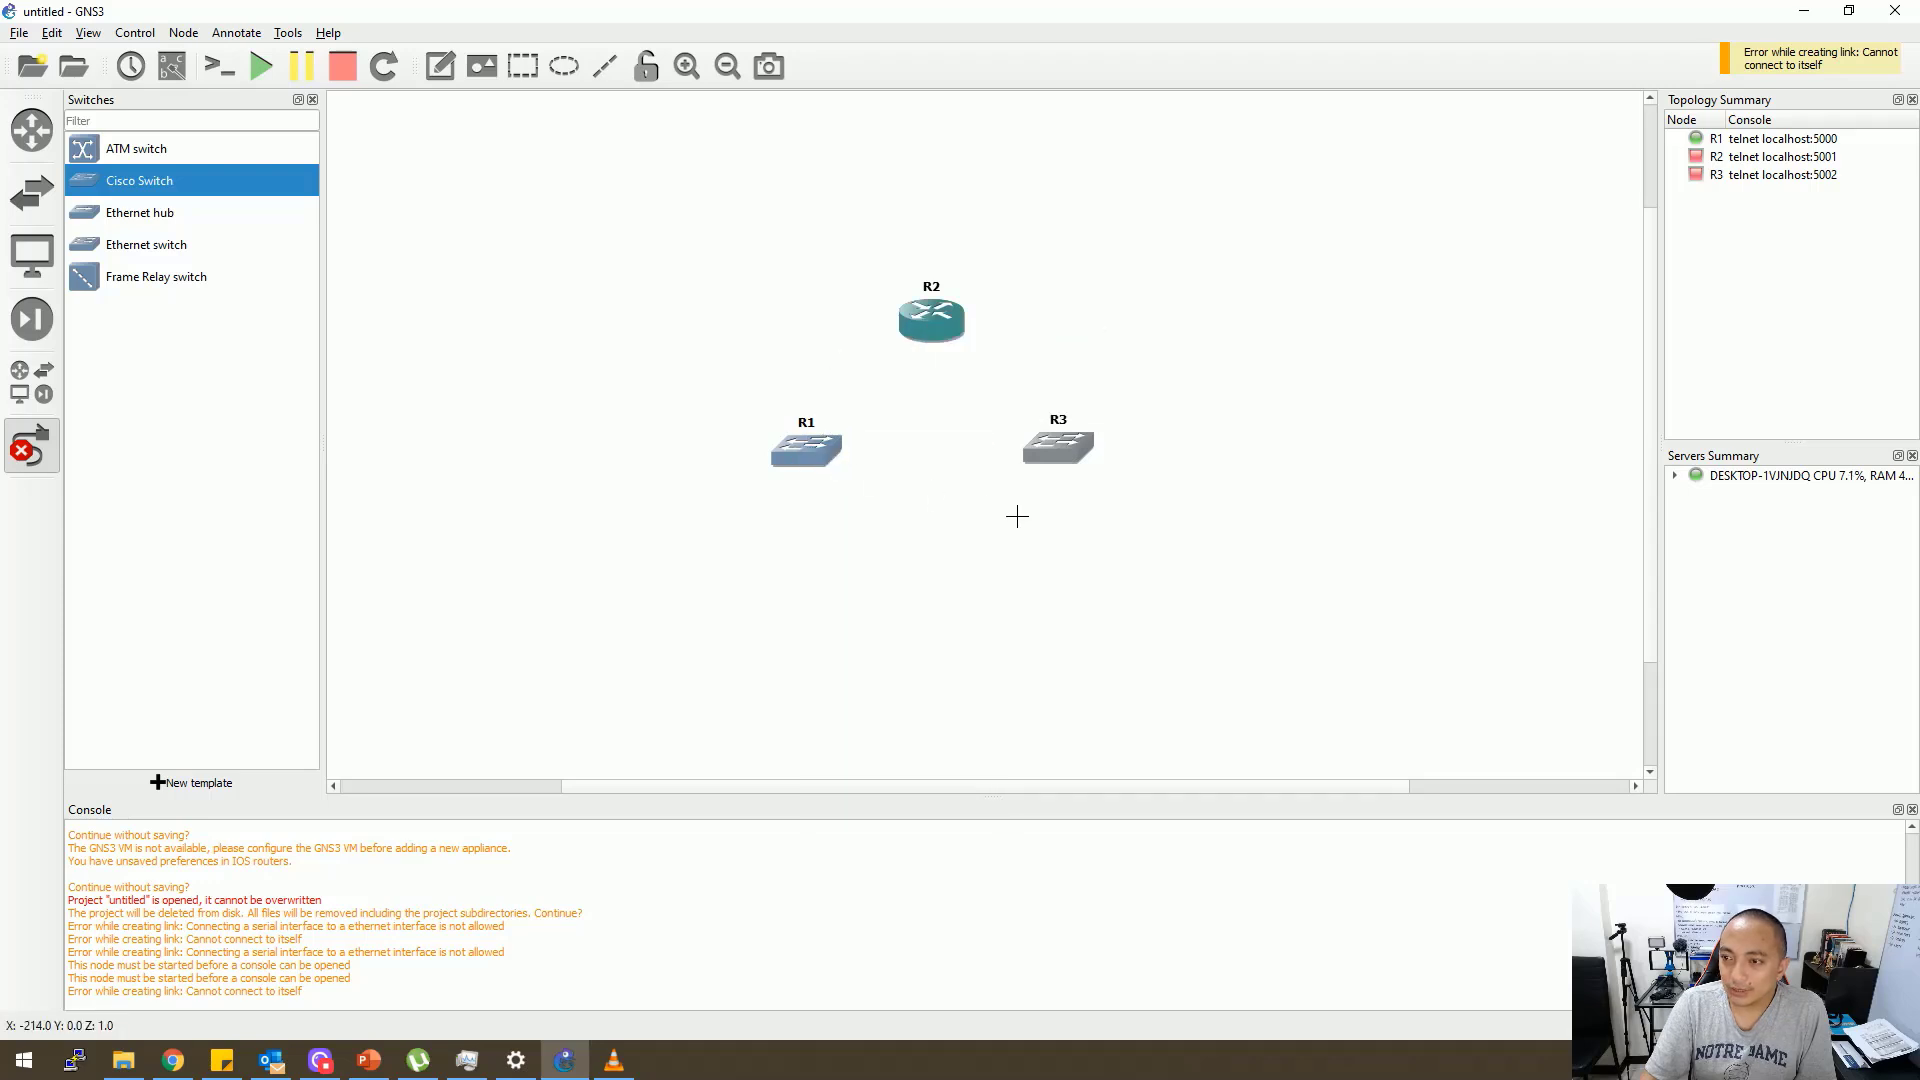
Link router R2's FastEthernet0/1 port to FastEthernet0/0 on switch R3 and leave link mode
{"action": "left_click", "coordinate": [947, 340]}
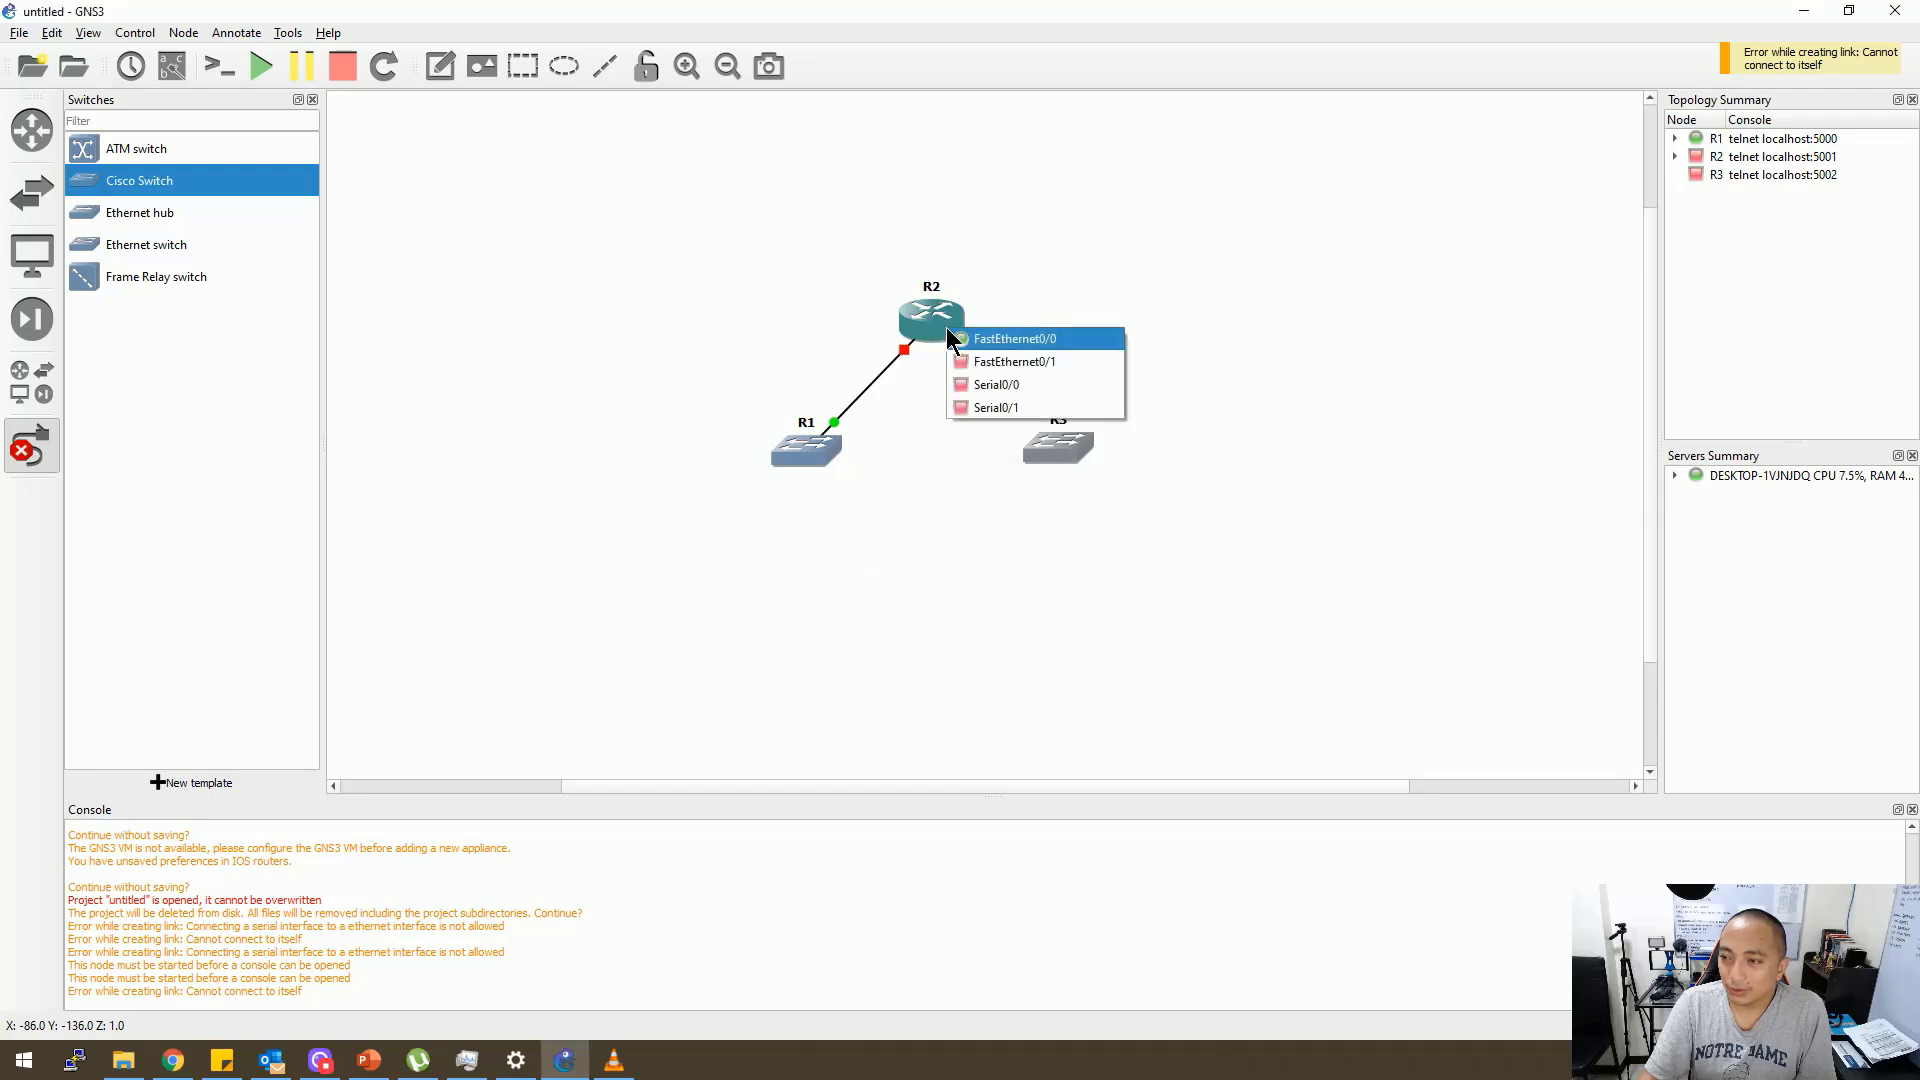
{"action": "left_click", "coordinate": [1027, 364]}
{"action": "left_click", "coordinate": [1055, 455]}
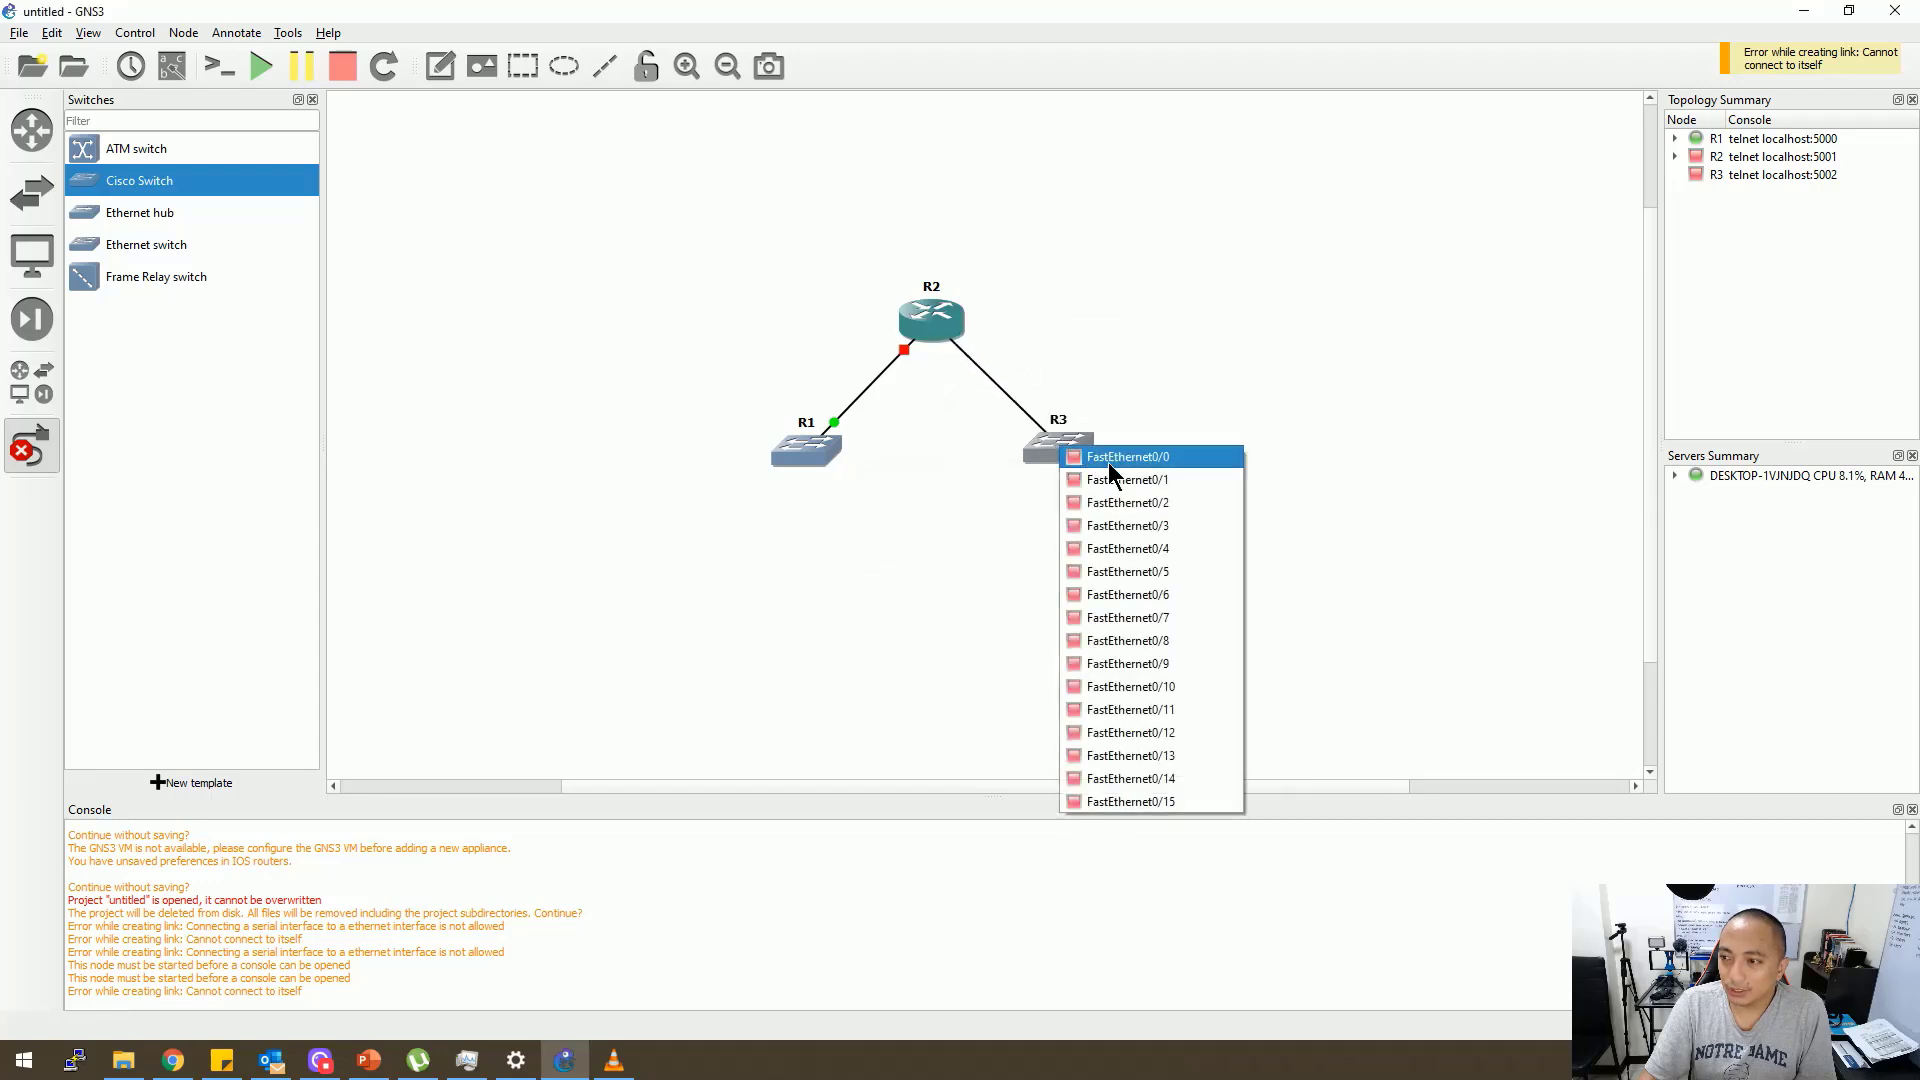
{"action": "left_click", "coordinate": [1104, 452]}
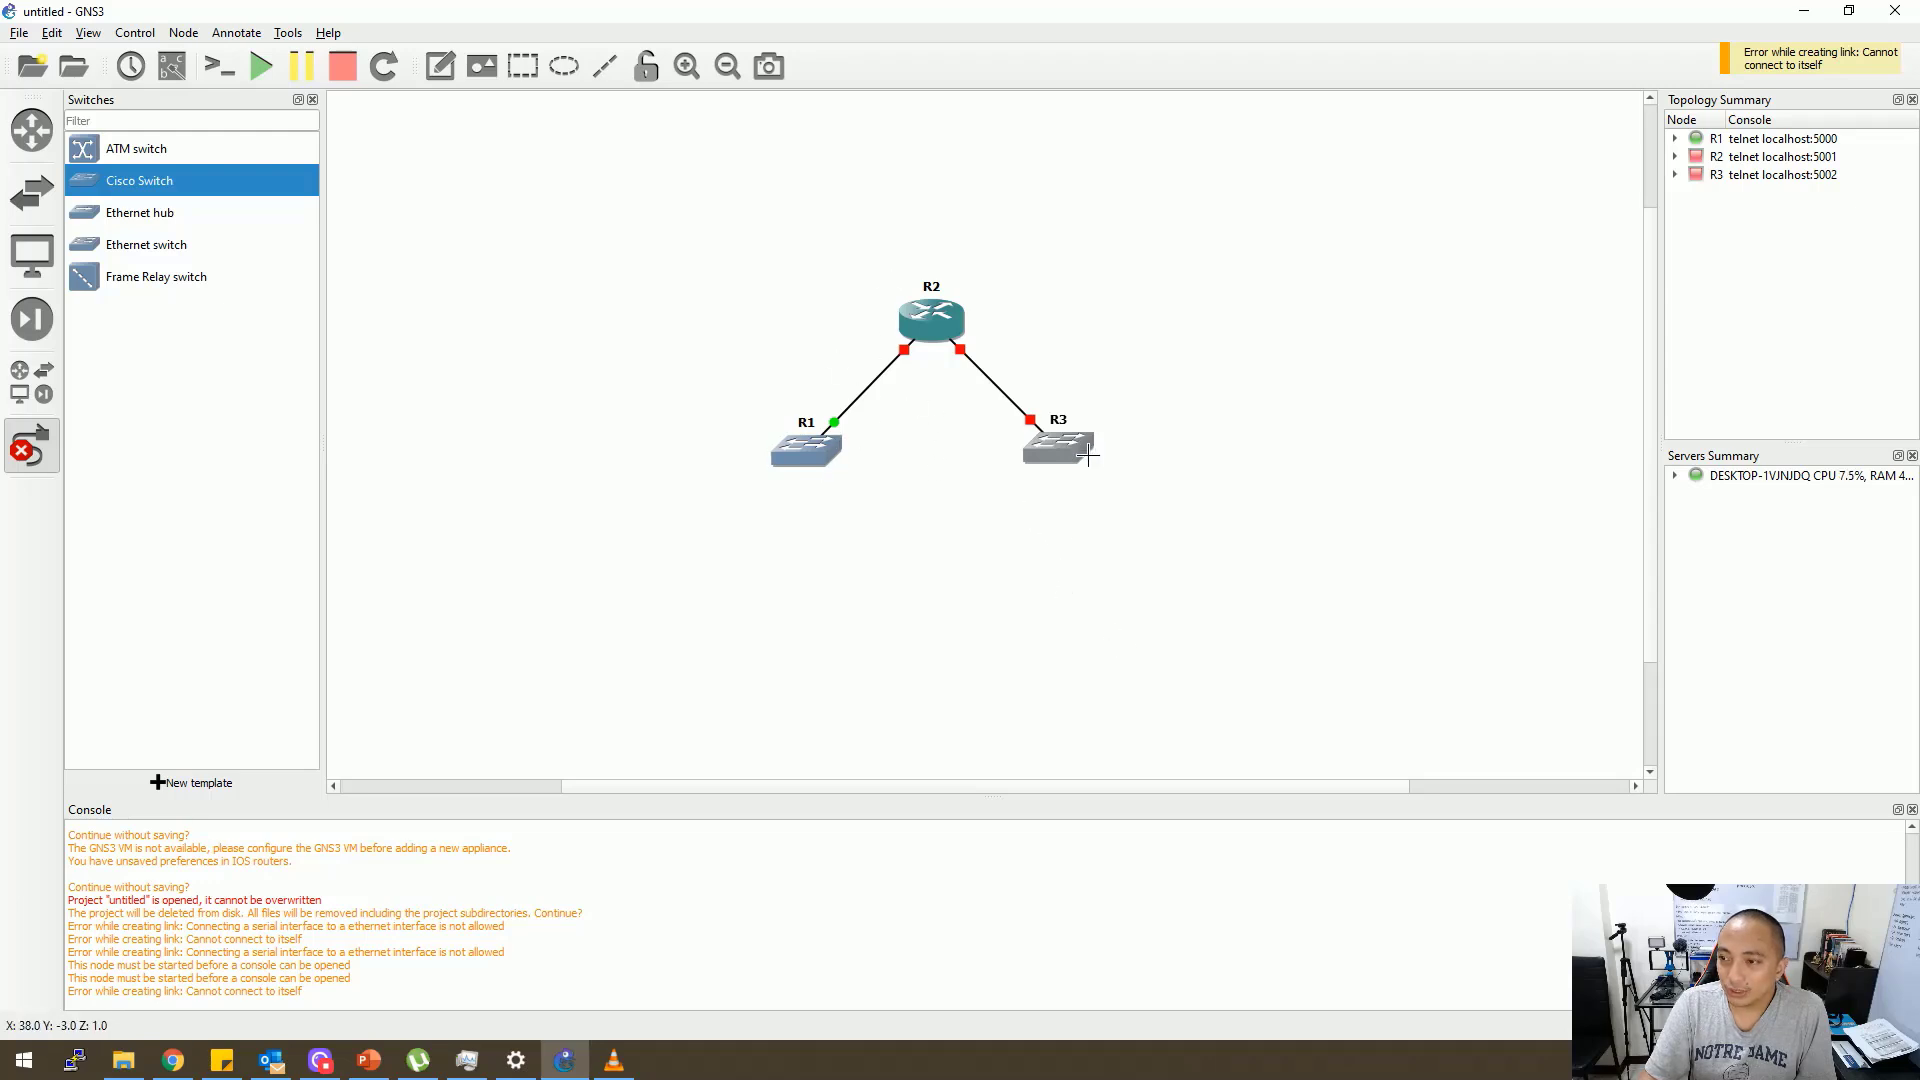
{"action": "right_click", "coordinate": [905, 561]}
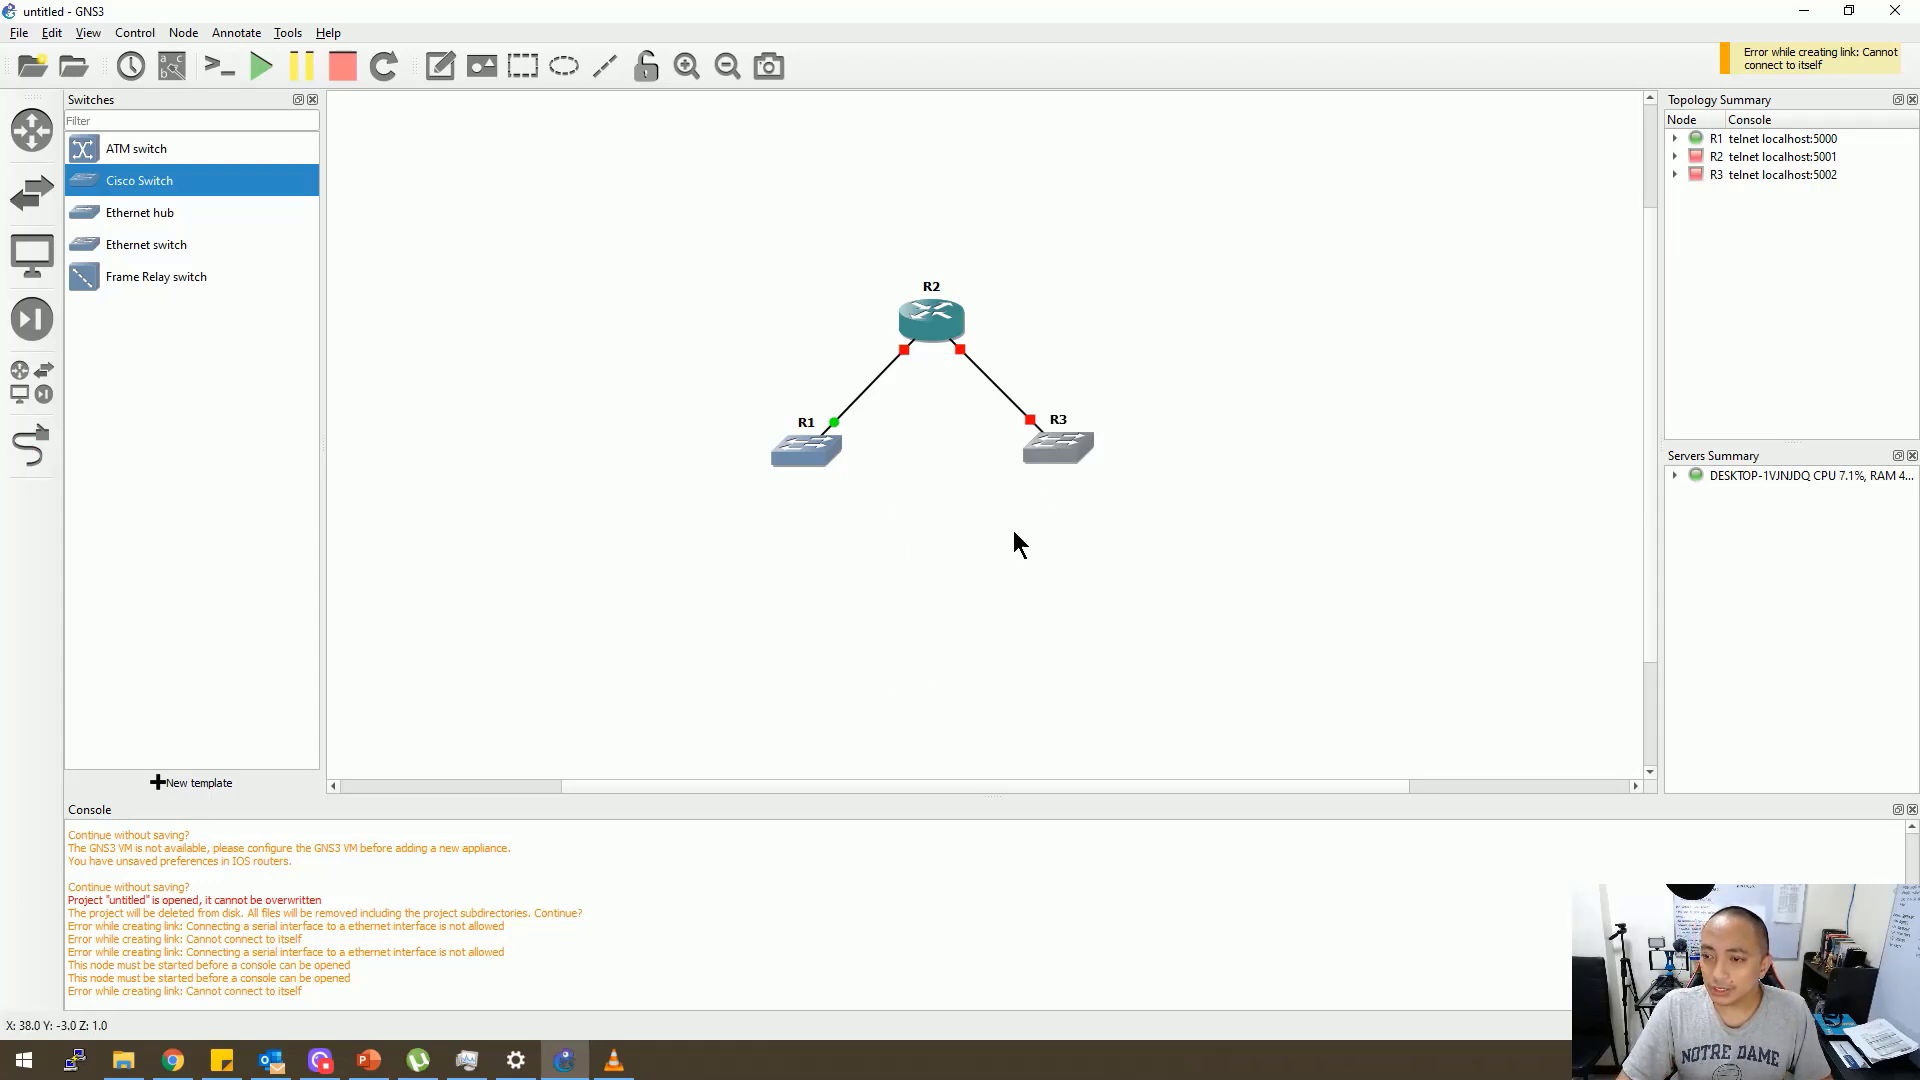
Delete router R2 and switches R1 and R3 together from the workspace, confirming the deletion
{"action": "right_click", "coordinate": [1061, 450]}
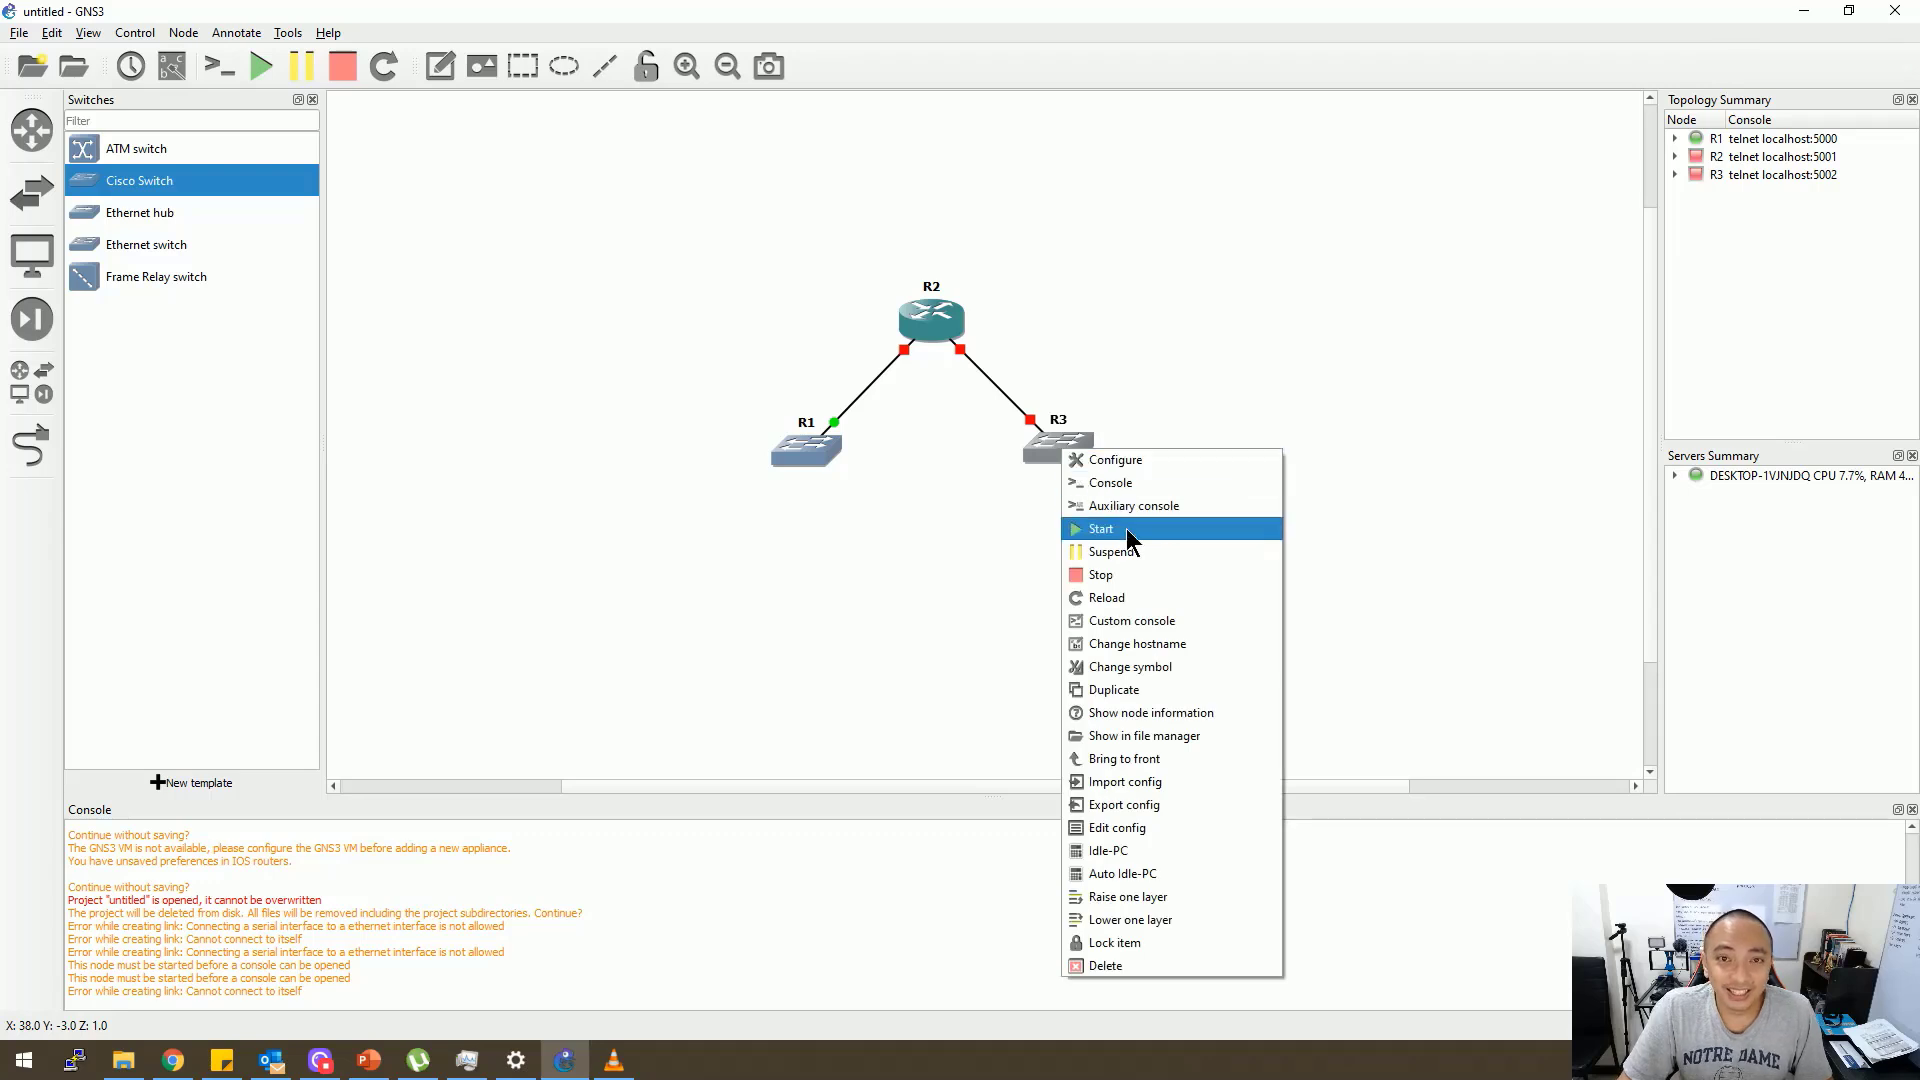
{"action": "left_click", "coordinate": [887, 596]}
{"action": "left_click_drag", "start_coordinate": [1230, 640], "coordinate": [652, 183]}
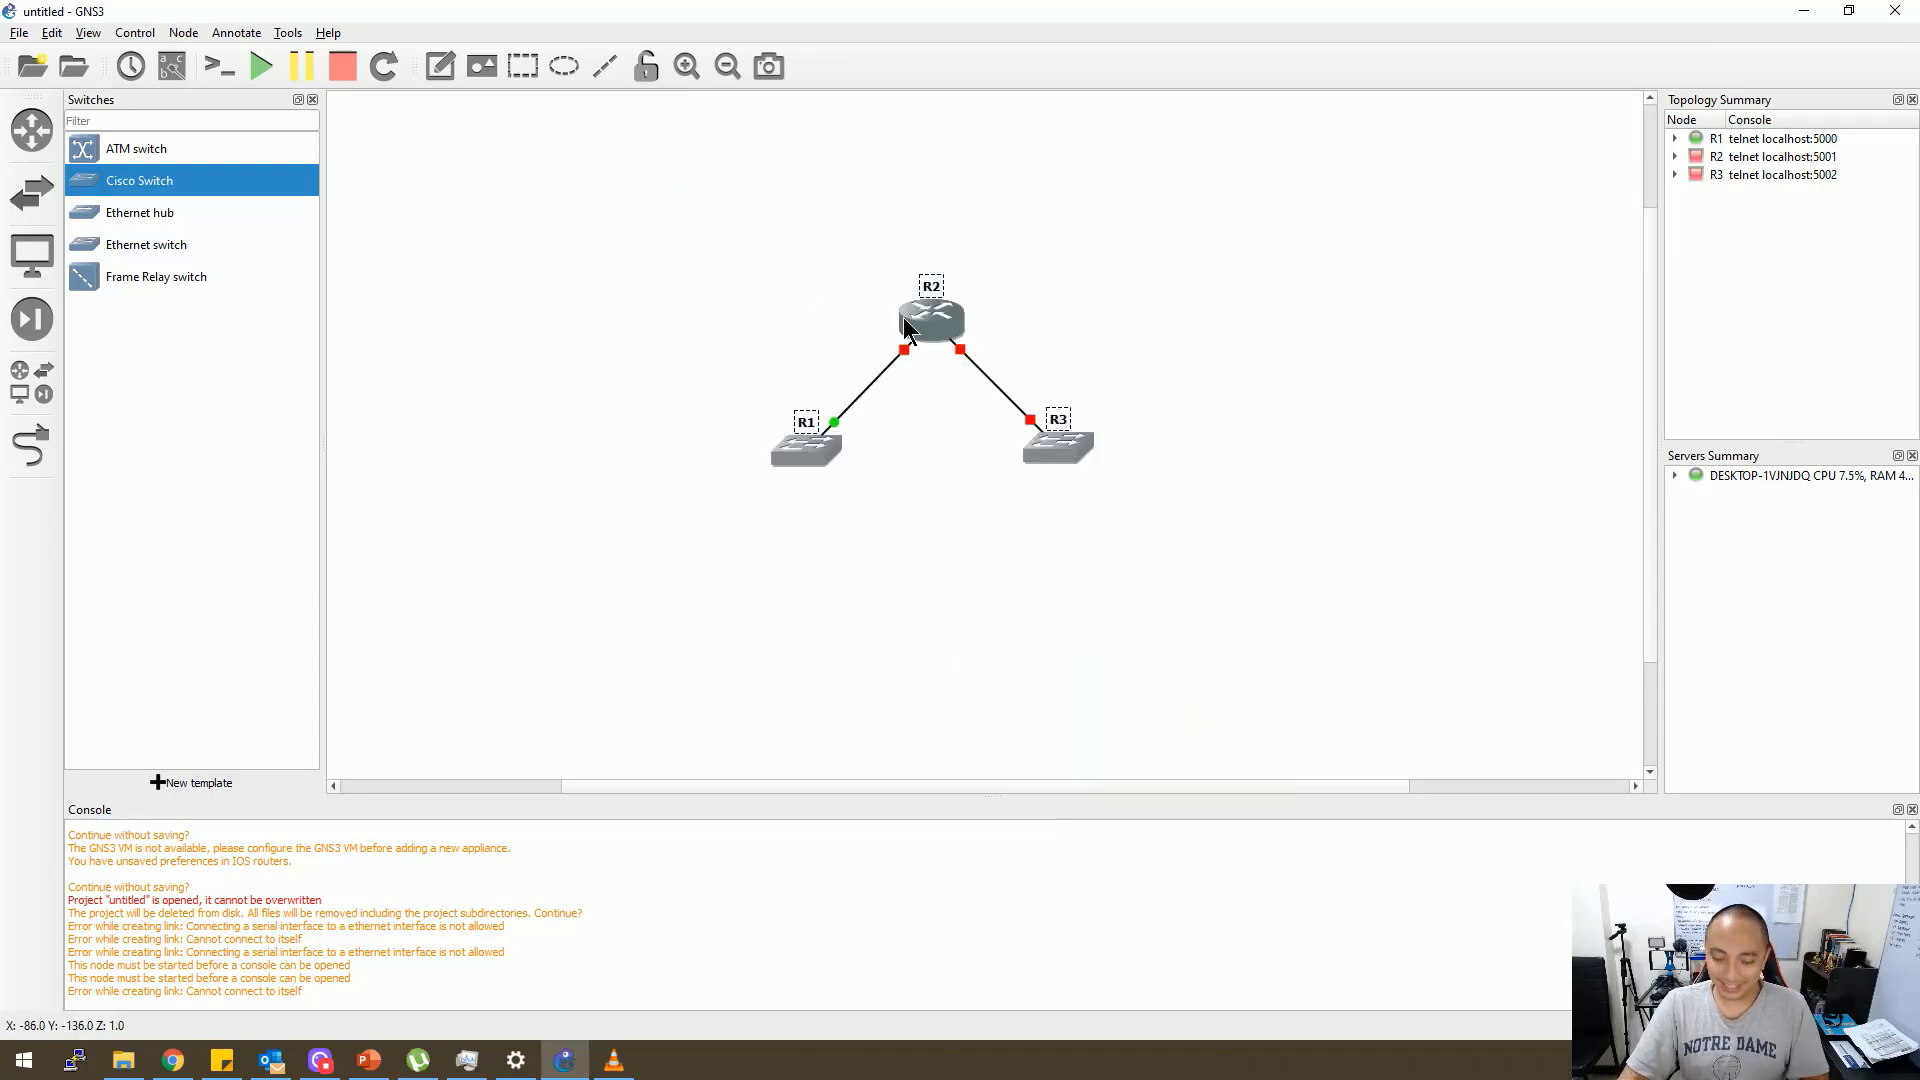
{"action": "key", "text": "Delete"}
{"action": "left_click", "coordinate": [997, 551]}
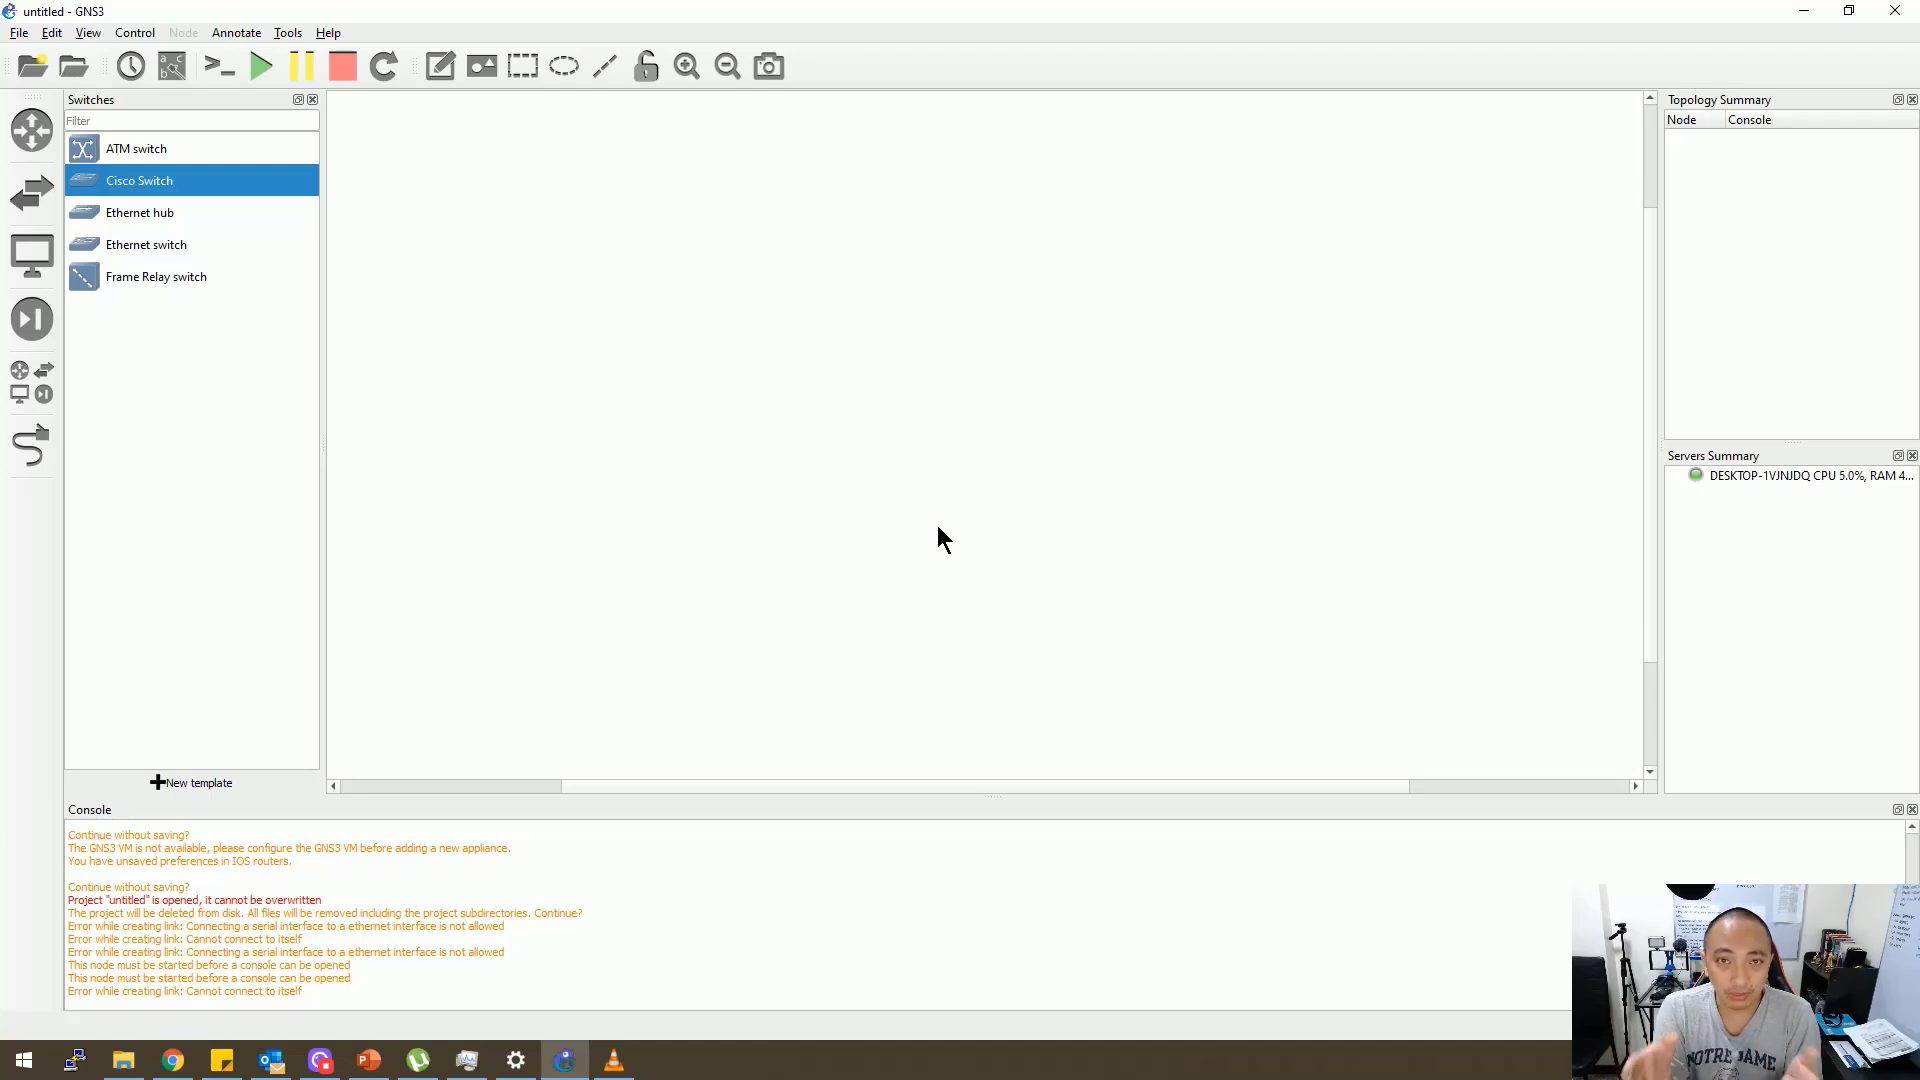
Exit GNS3 with confirmation, also closing the open VLC window
{"action": "left_click", "coordinate": [1895, 10]}
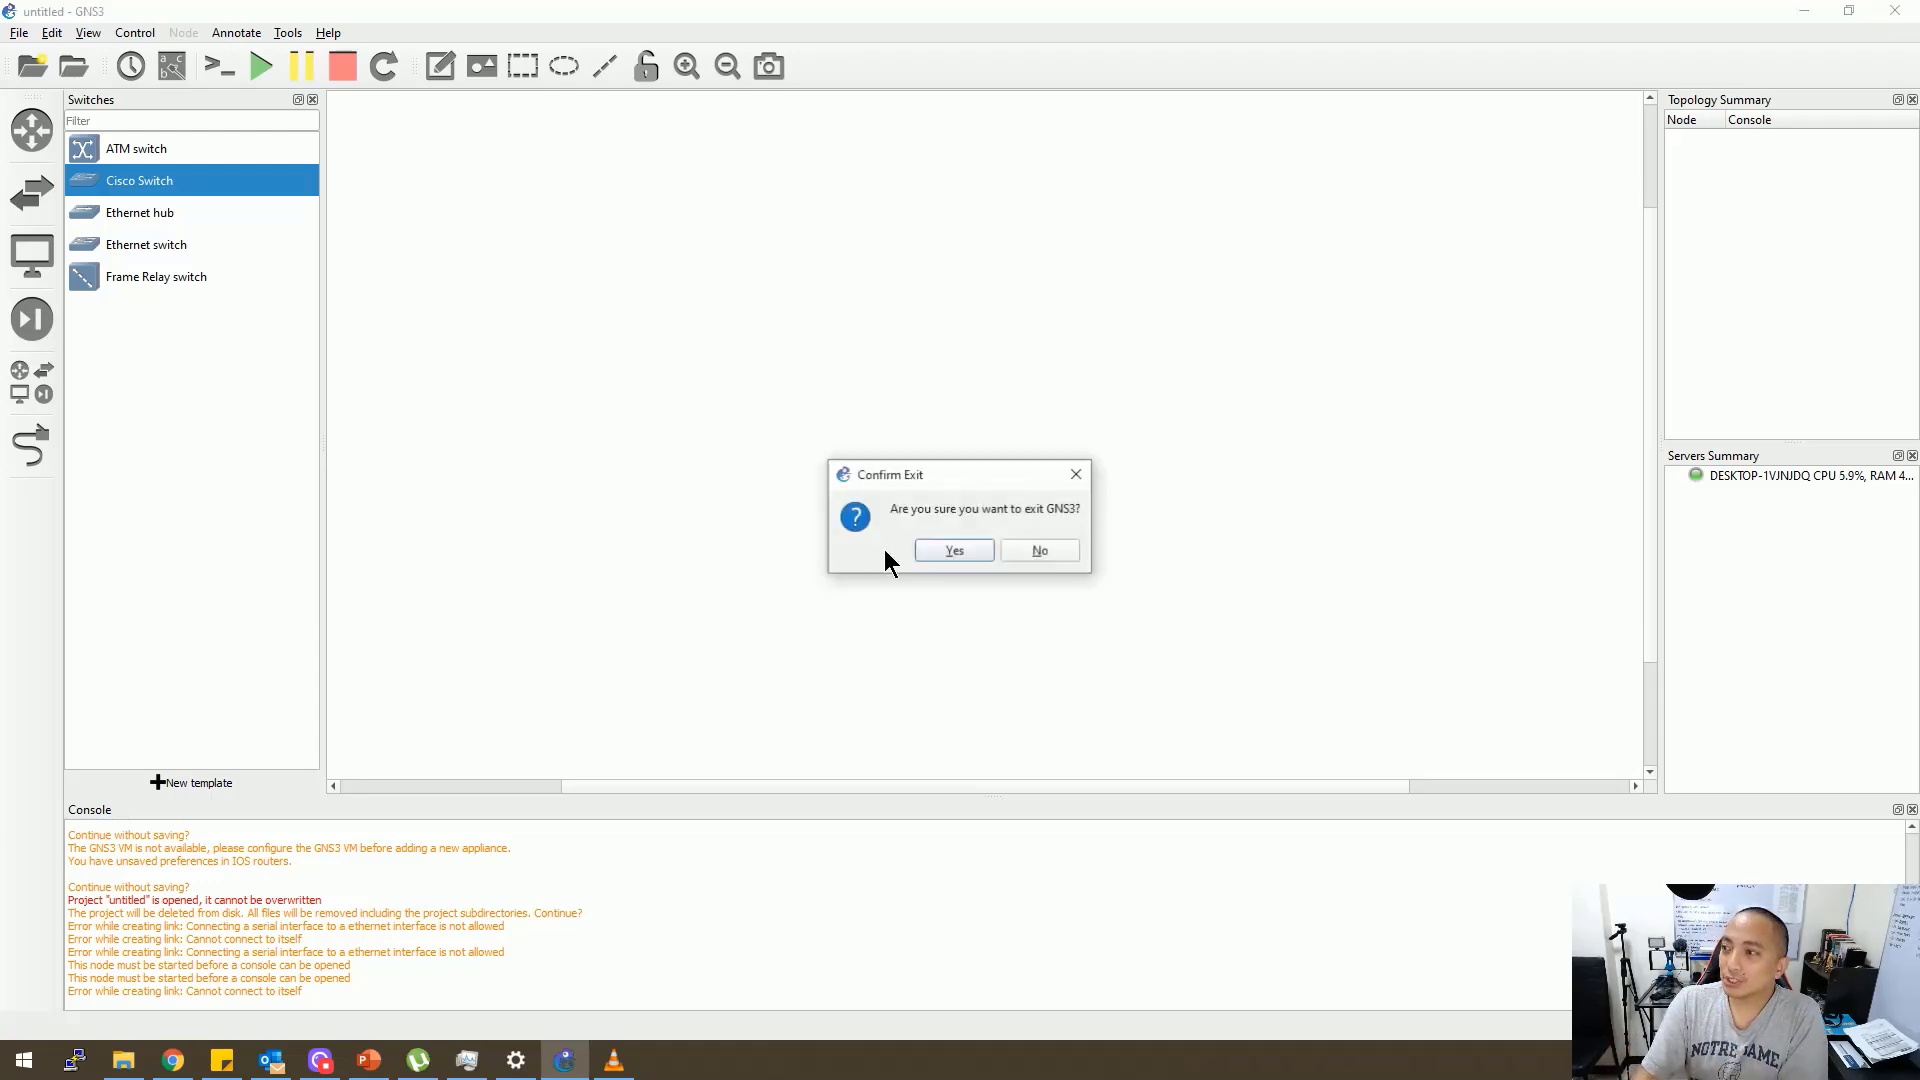
{"action": "left_click", "coordinate": [948, 554]}
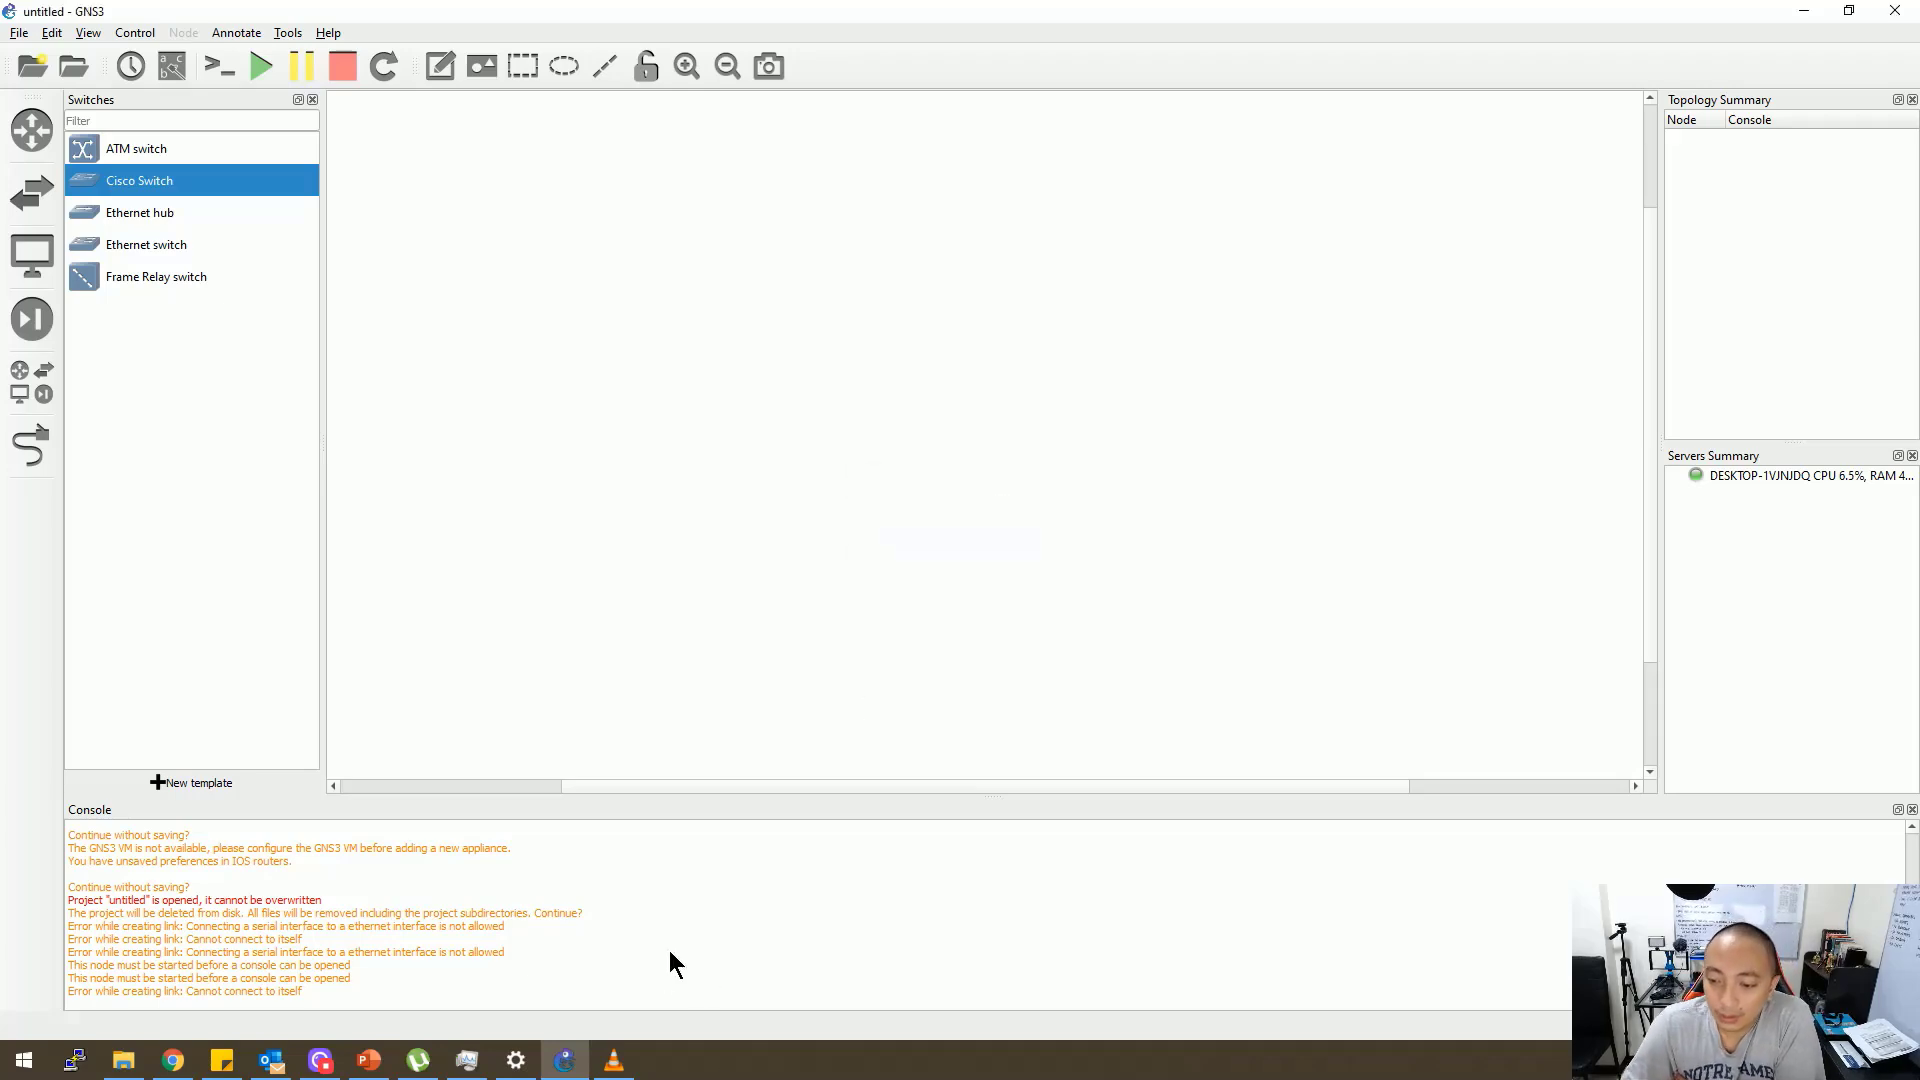
{"action": "left_click", "coordinate": [614, 1060]}
{"action": "left_click", "coordinate": [1897, 11]}
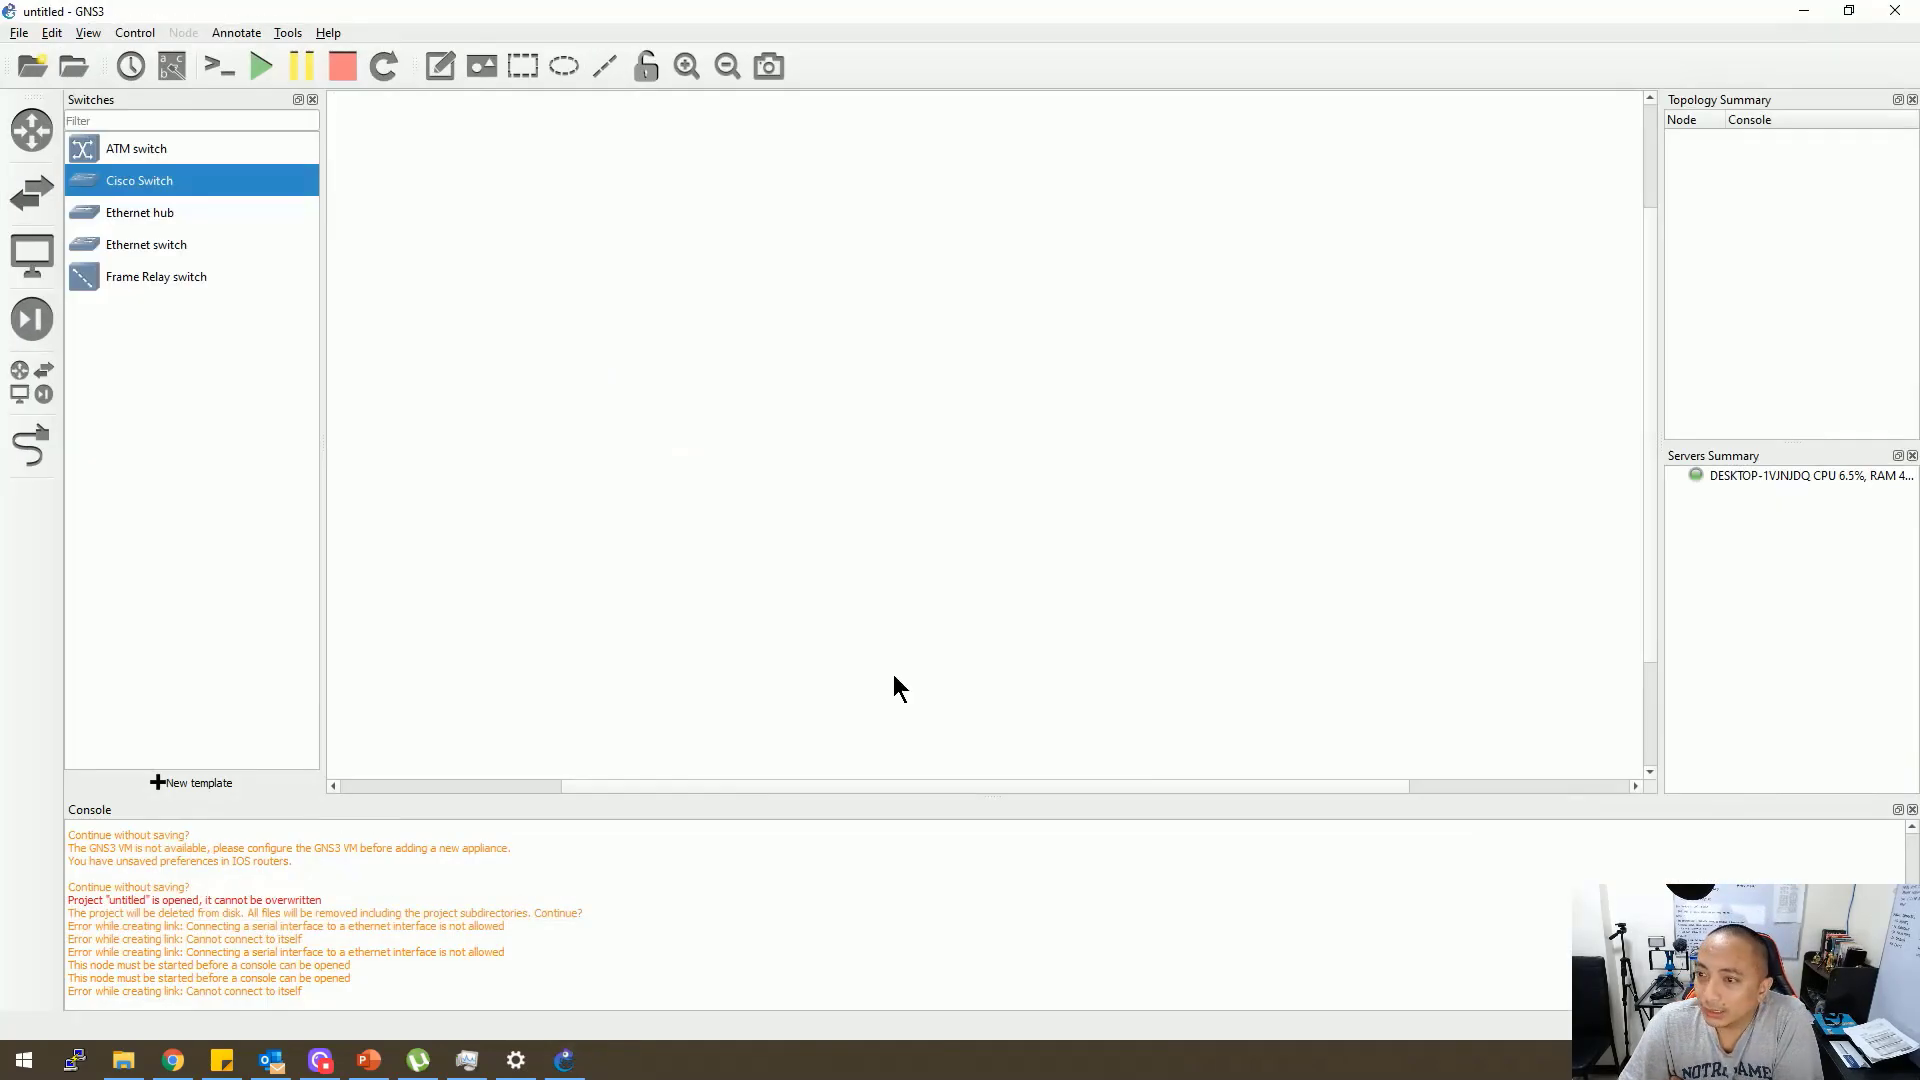
{"action": "left_click", "coordinate": [1895, 12]}
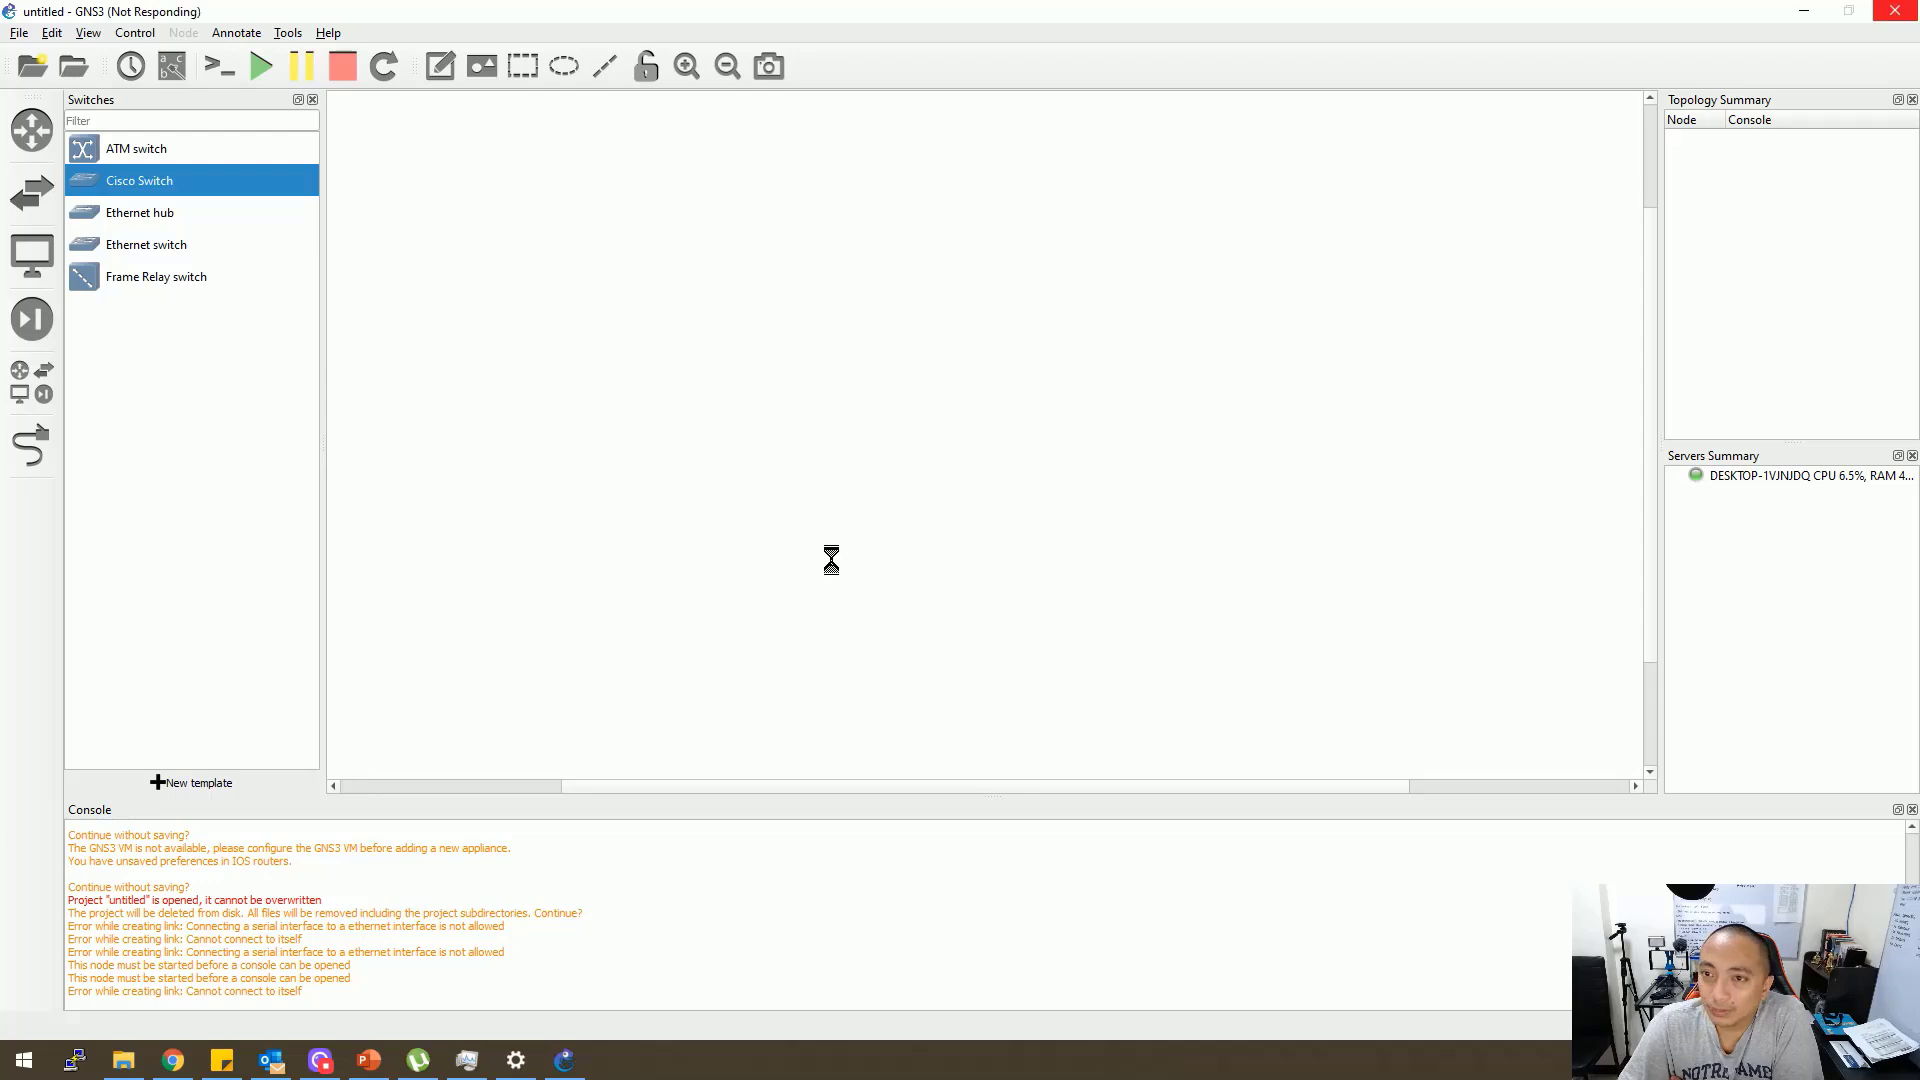